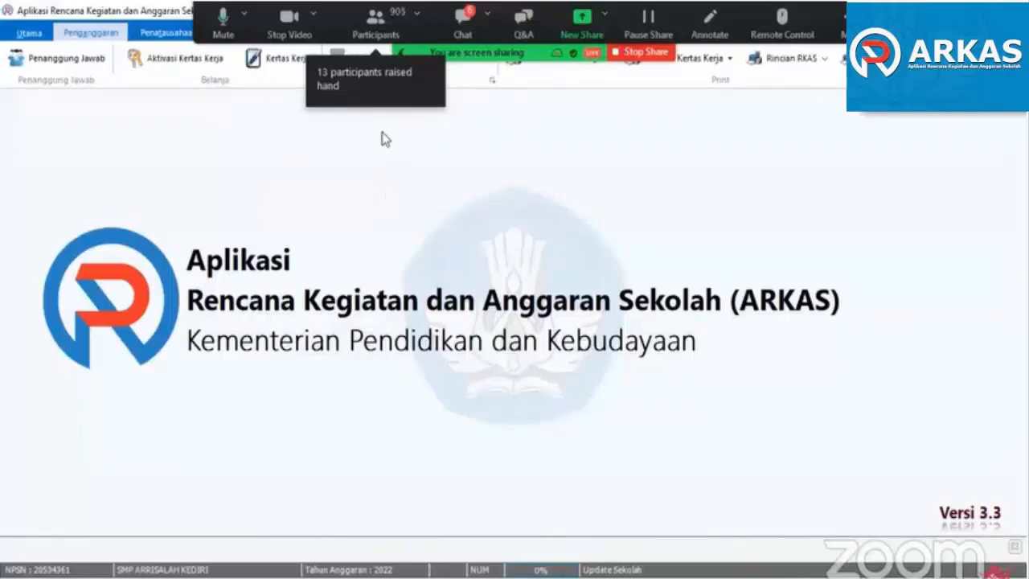
- Open the general cash book activation (Aktivasi BKU) and choose BOS Reguler as the Sumber Dana
click(168, 37)
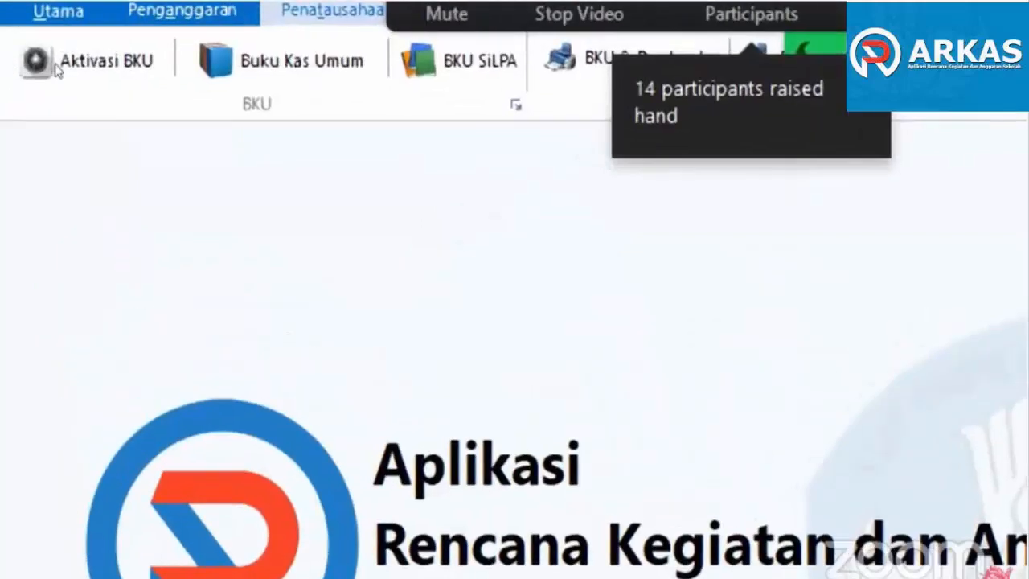
click(44, 66)
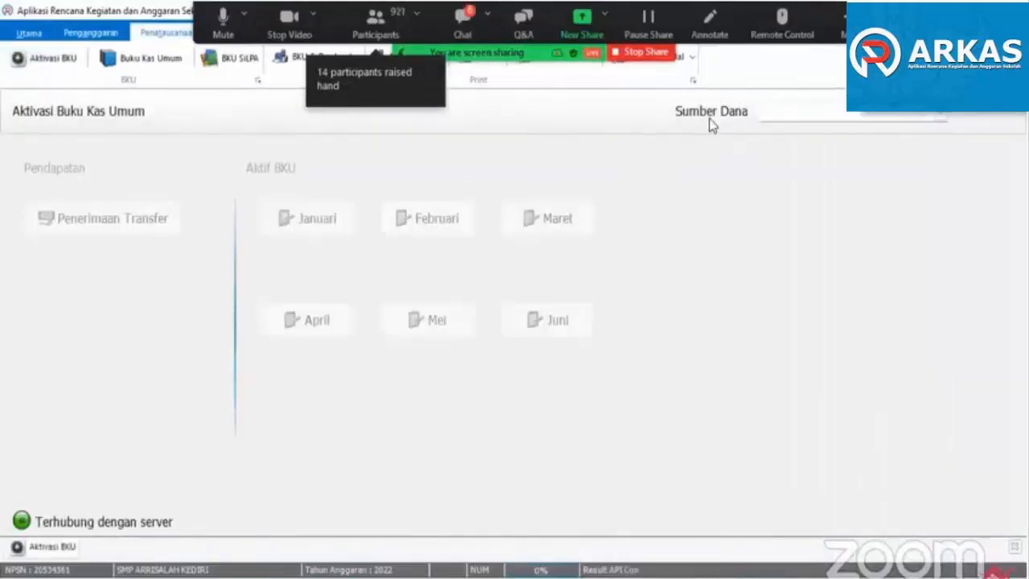
click(776, 116)
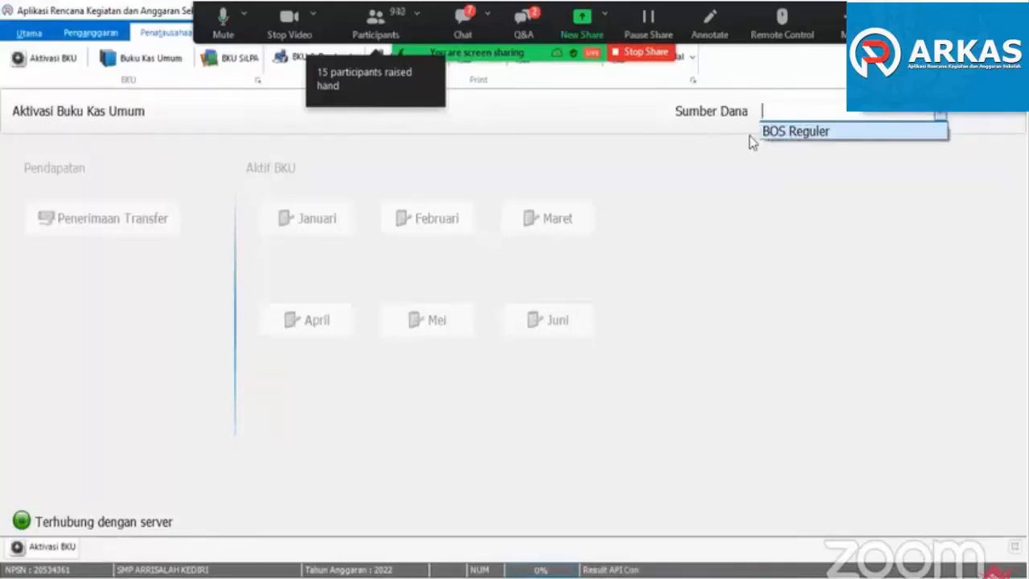
click(778, 132)
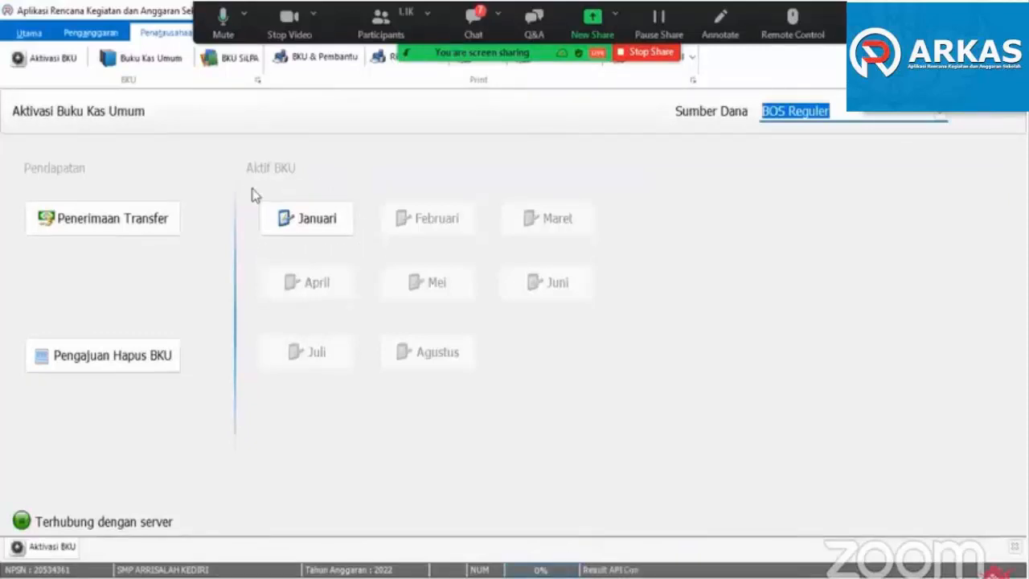
- Activate the January BKU and close that month with Bunga Bank / Jasa Giro left at Rp 0
click(312, 227)
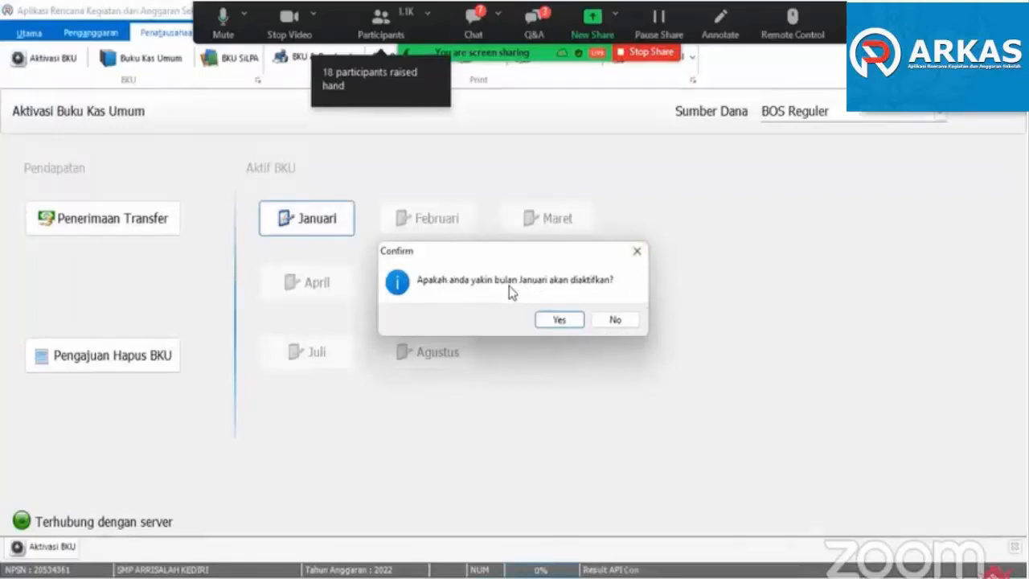
click(555, 320)
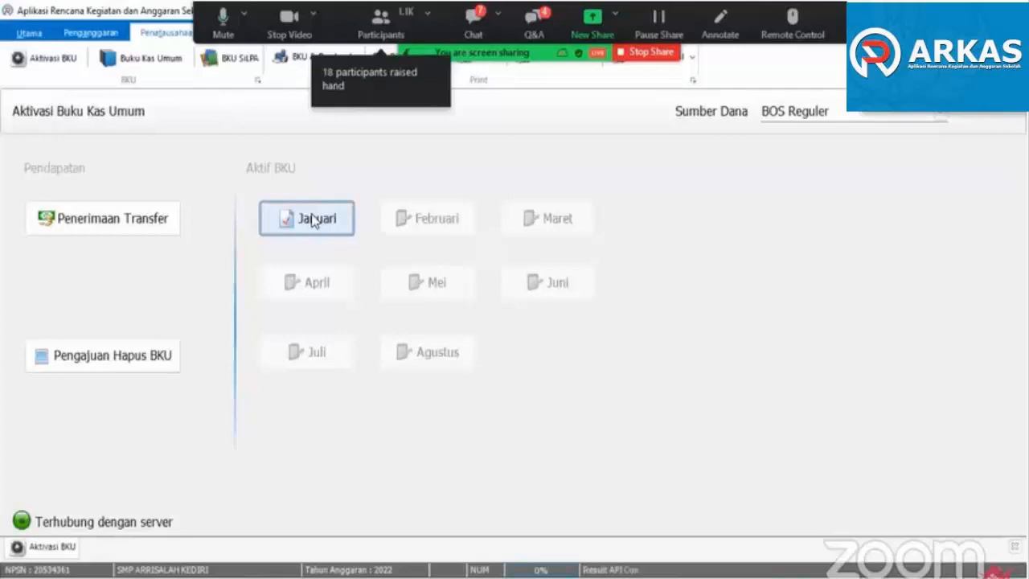
click(306, 221)
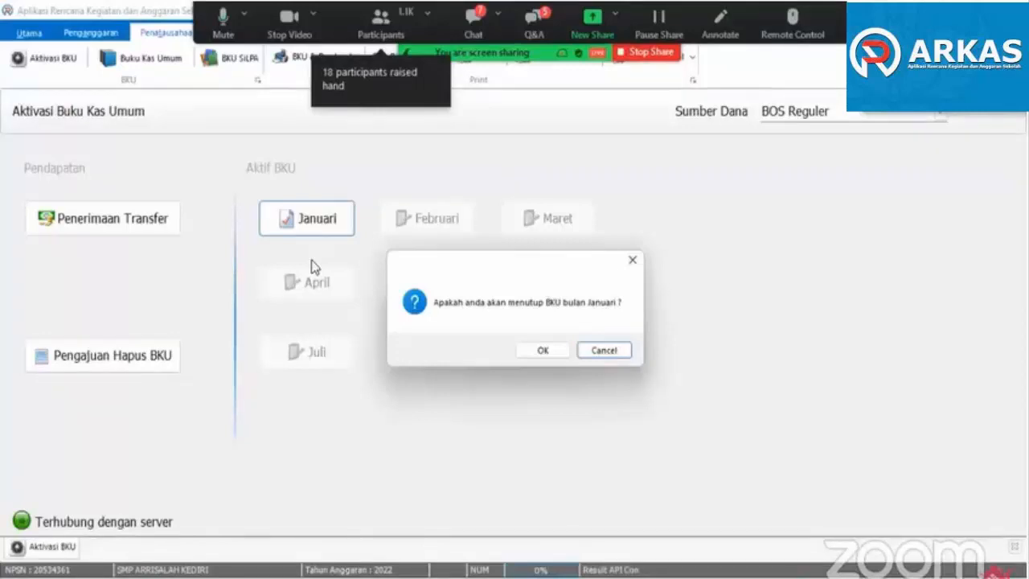
click(538, 357)
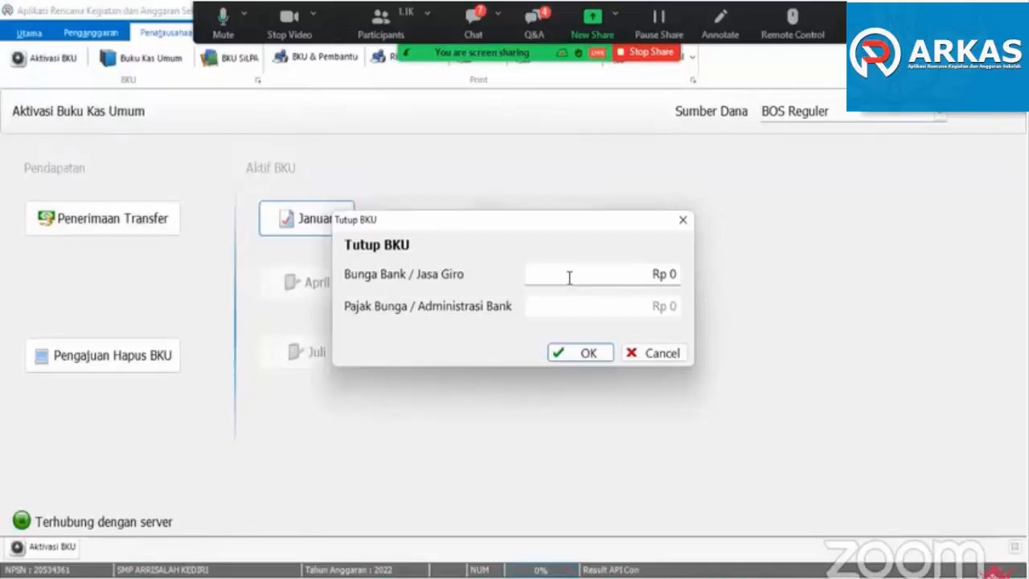
click(586, 354)
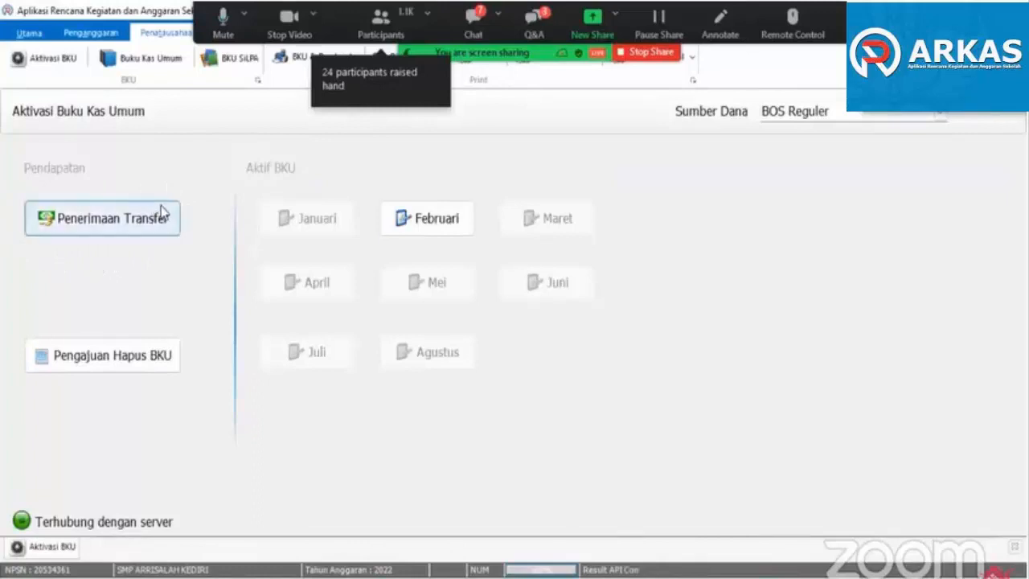
- Try to open Penerimaan Transfer without an active month, and activate the February BKU
click(107, 216)
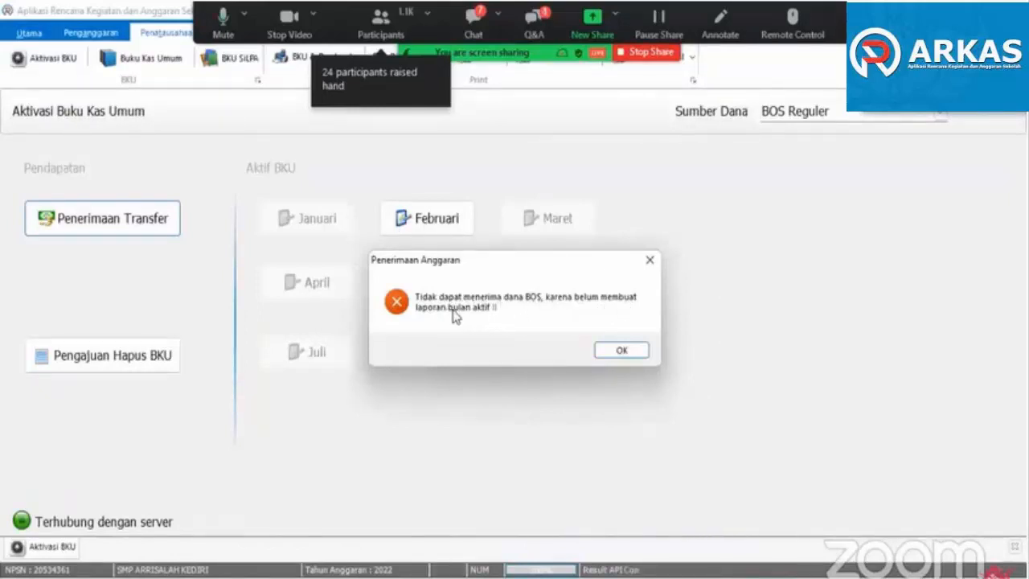
click(608, 349)
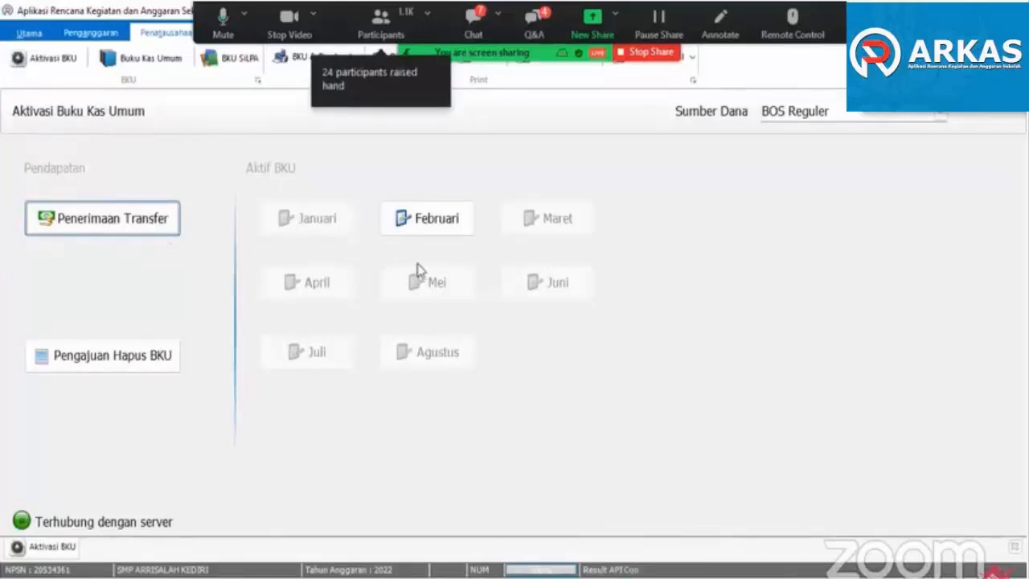
click(422, 218)
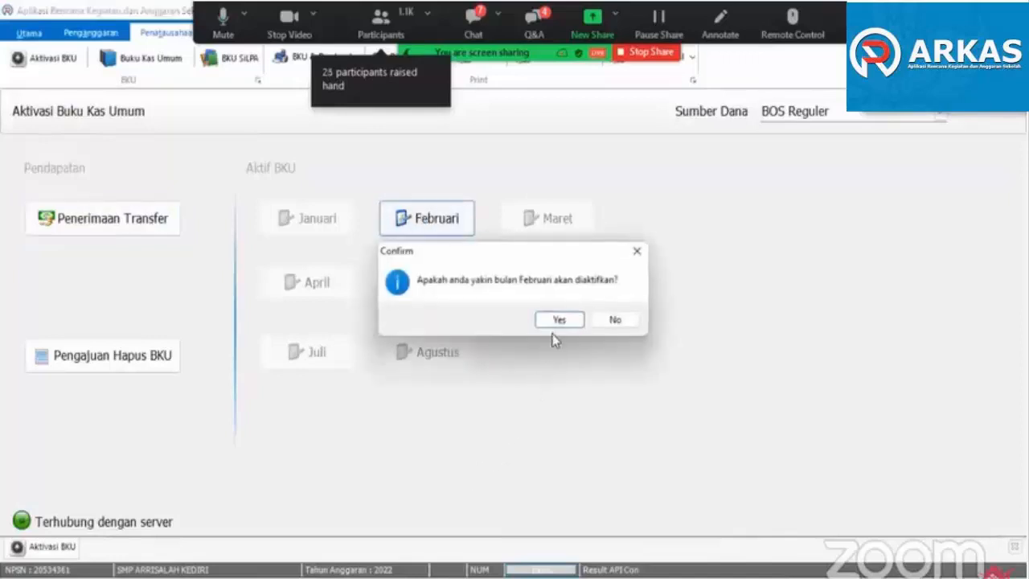
click(559, 321)
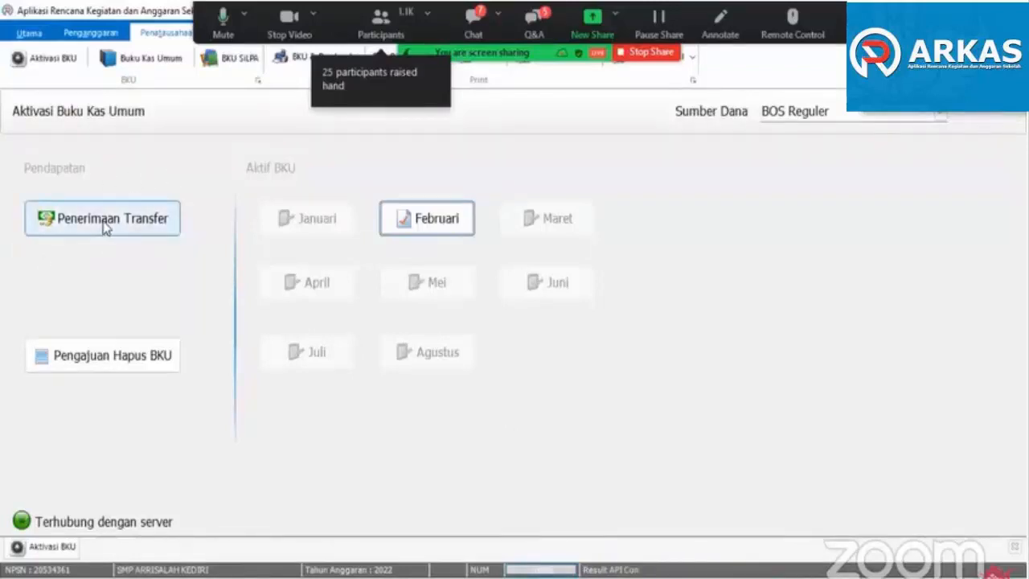
- Start a transfer receipt in Penerimaan Transfer, setting Tanggal Transaksi to 02/02/2022 and Tahap to Tahap 1
click(139, 228)
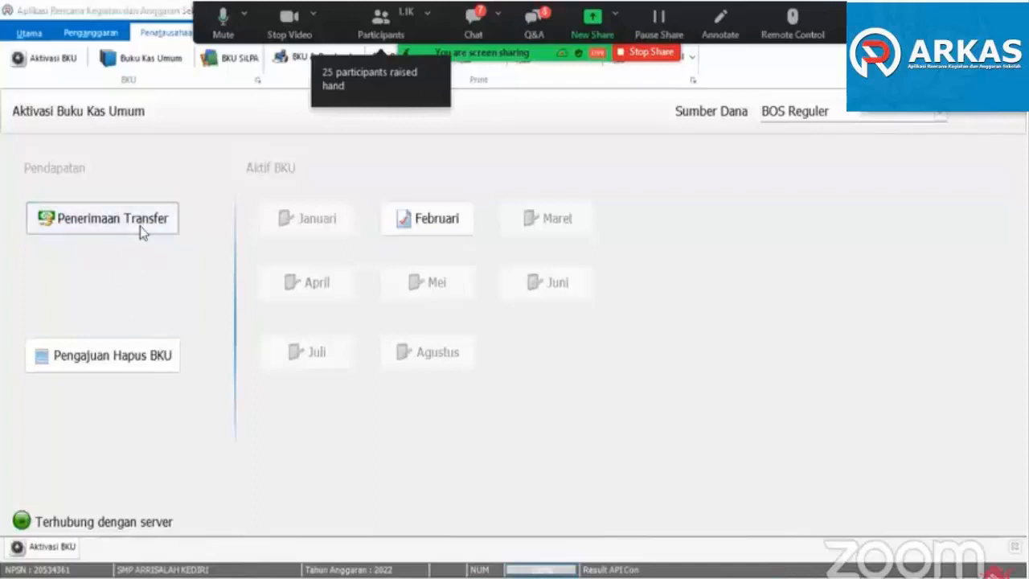
click(140, 226)
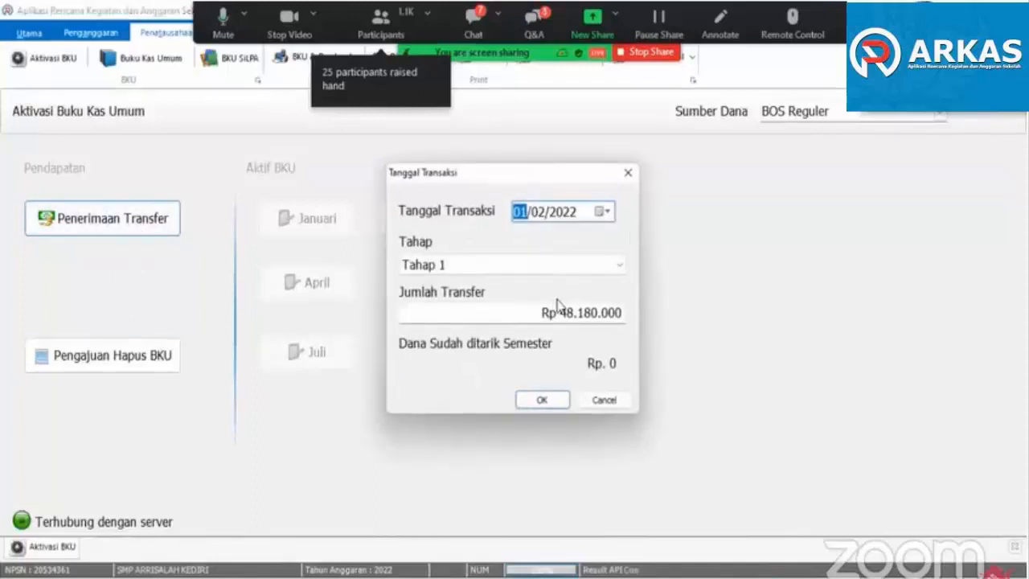
click(603, 211)
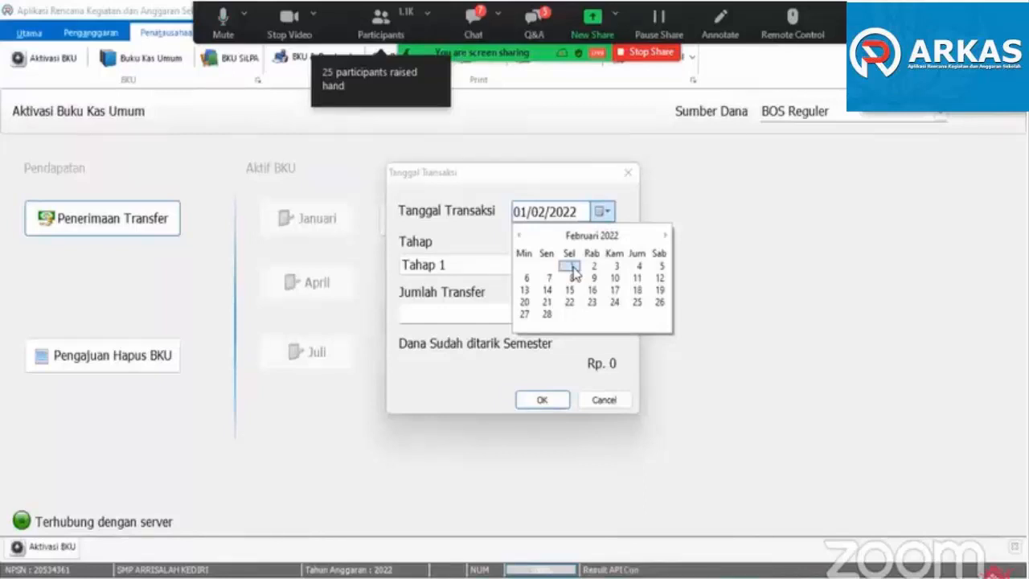
click(450, 236)
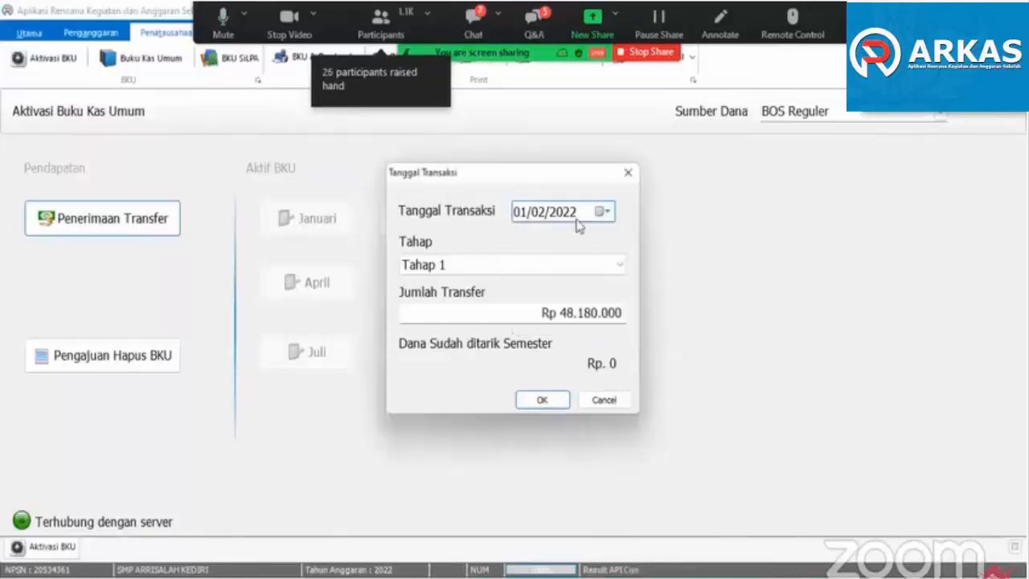
click(603, 211)
click(447, 206)
click(601, 213)
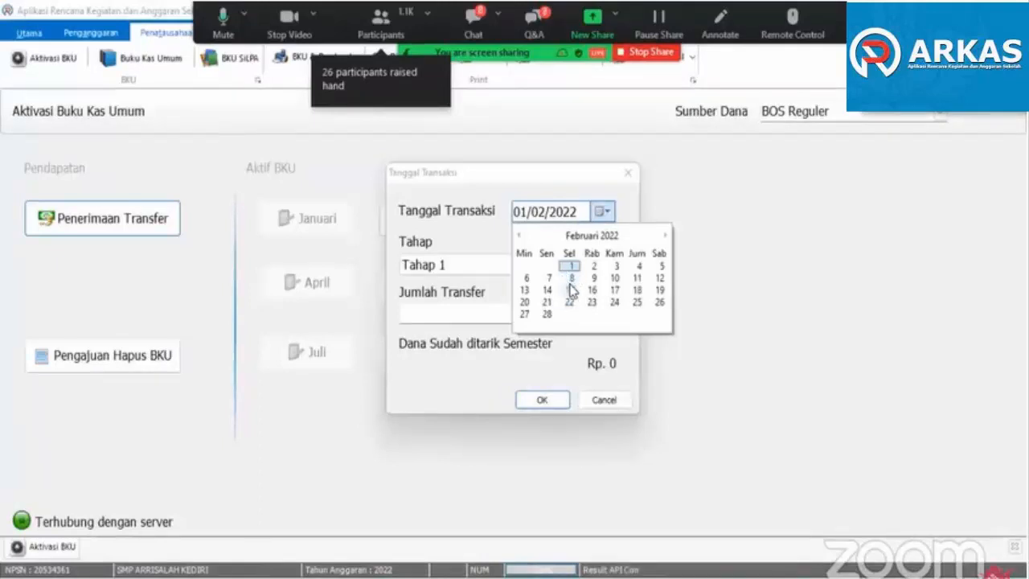
click(471, 203)
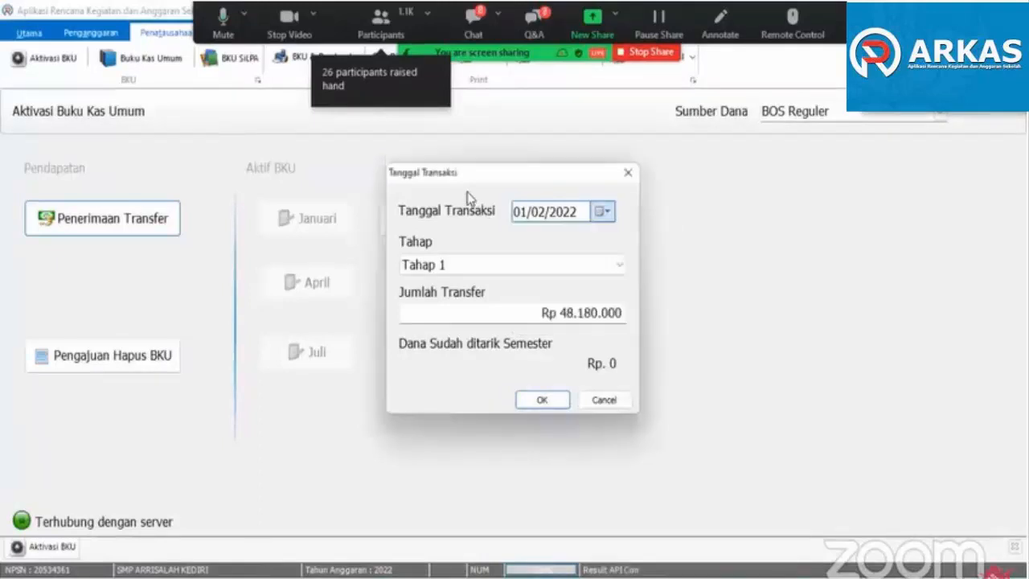
click(603, 212)
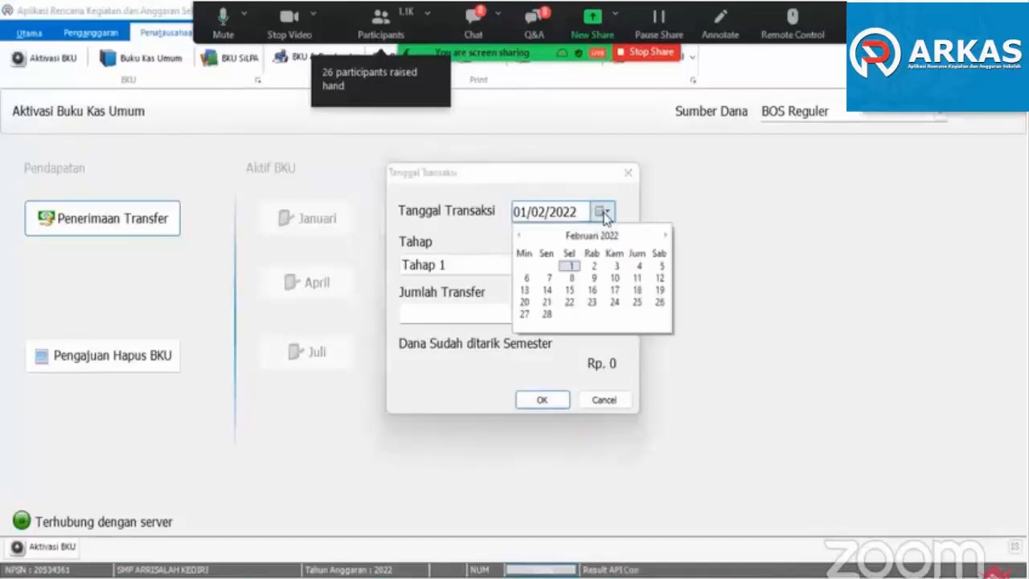
click(594, 267)
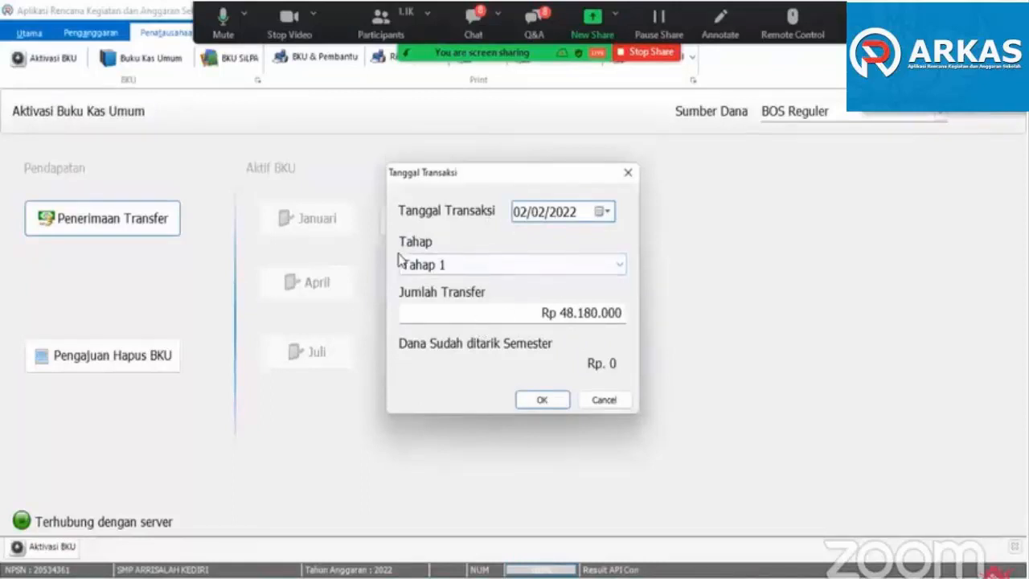
click(616, 264)
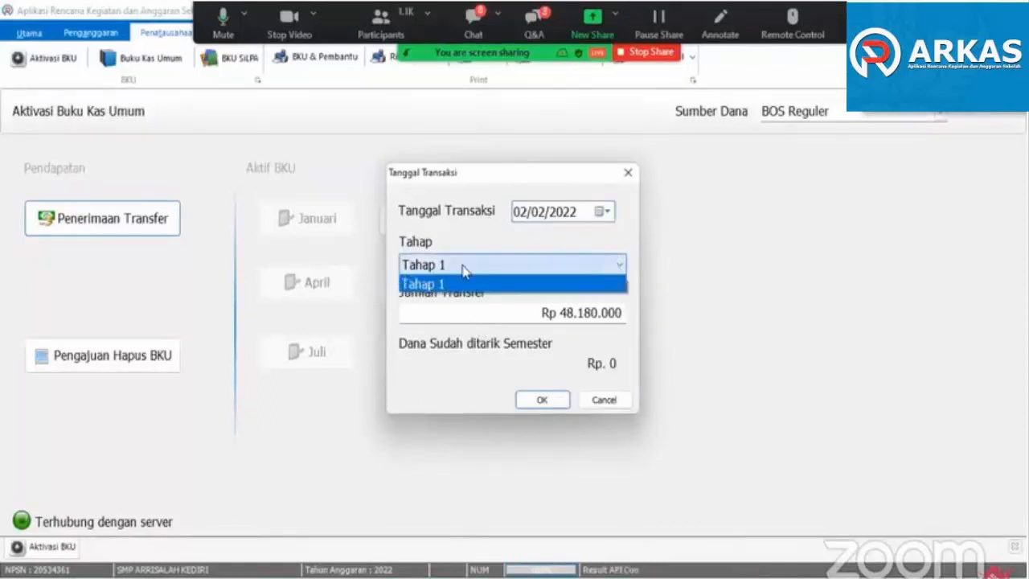
click(453, 285)
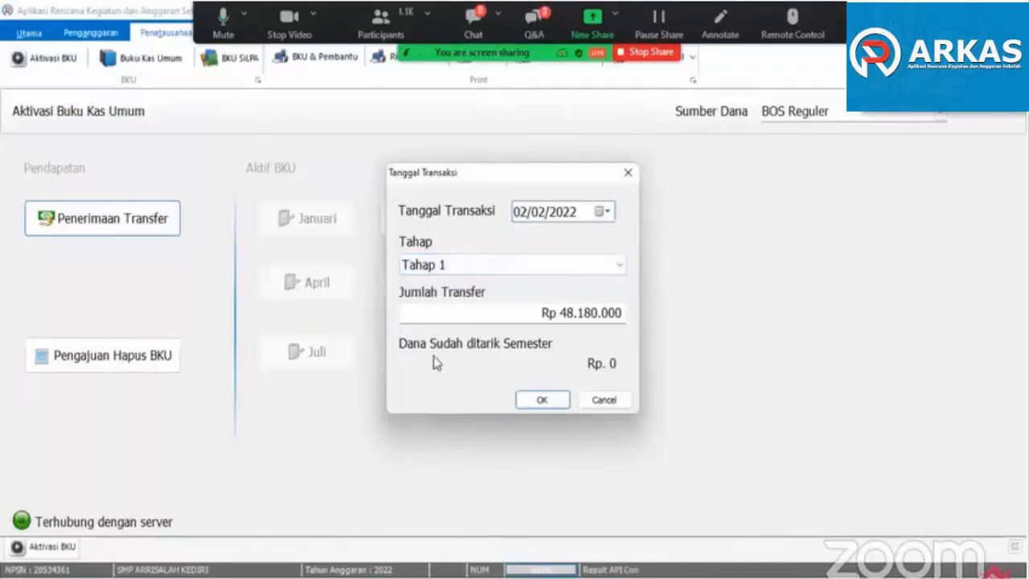
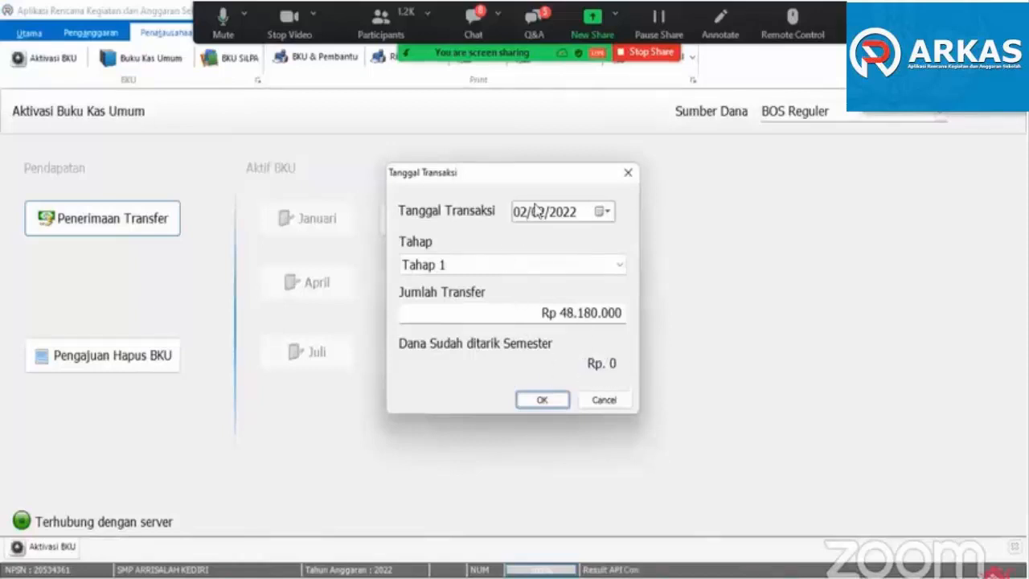
- Save the Tahap 1 transfer receipt, and reopen Penerimaan Transfer to check the funds already withdrawn without recording another transfer
click(542, 401)
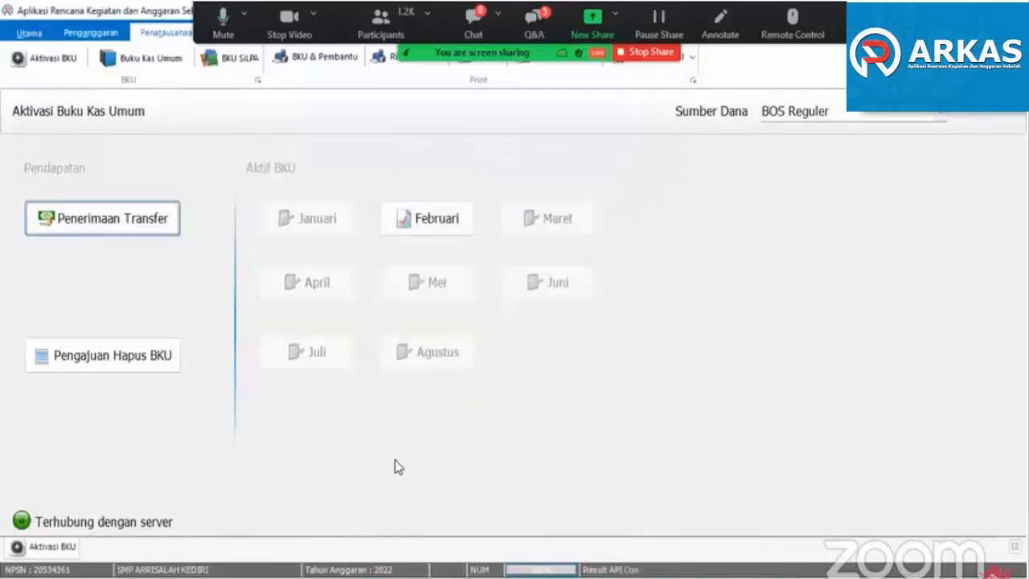
click(116, 219)
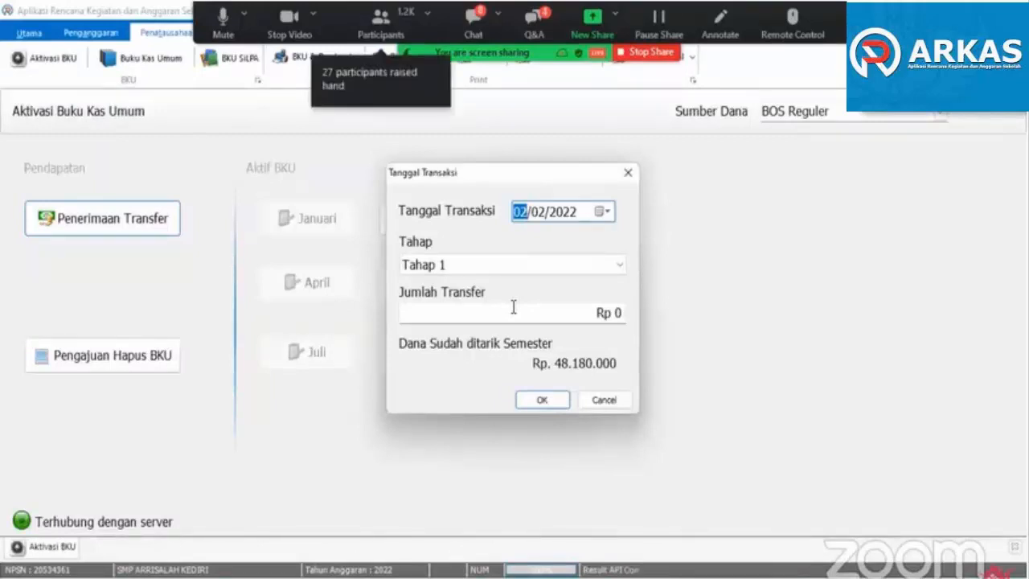
click(604, 401)
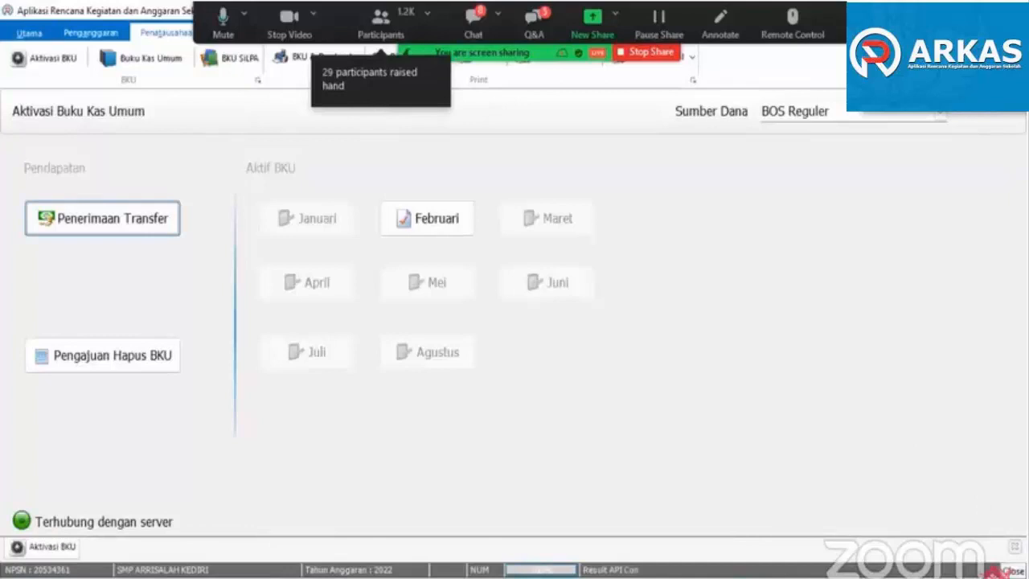
click(1009, 571)
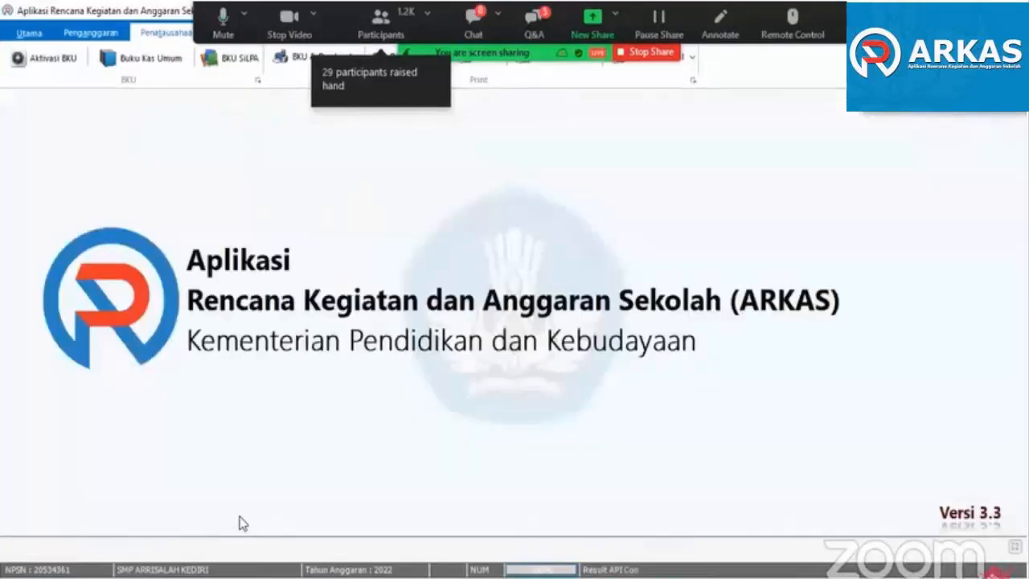
- Open the Buku Kas Umum and load its entries with BOS Reguler as the Sumber Dana
click(147, 63)
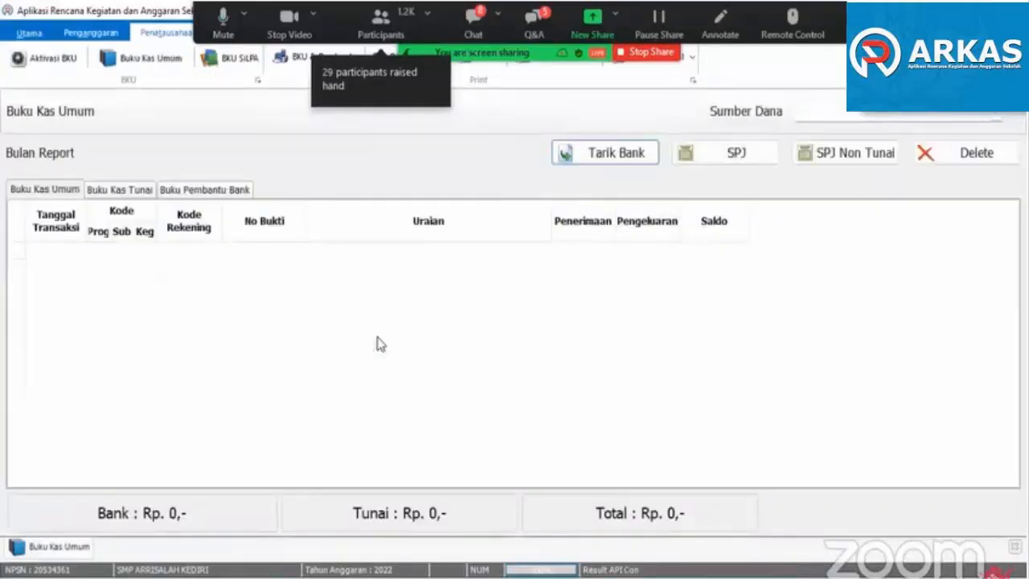
click(812, 114)
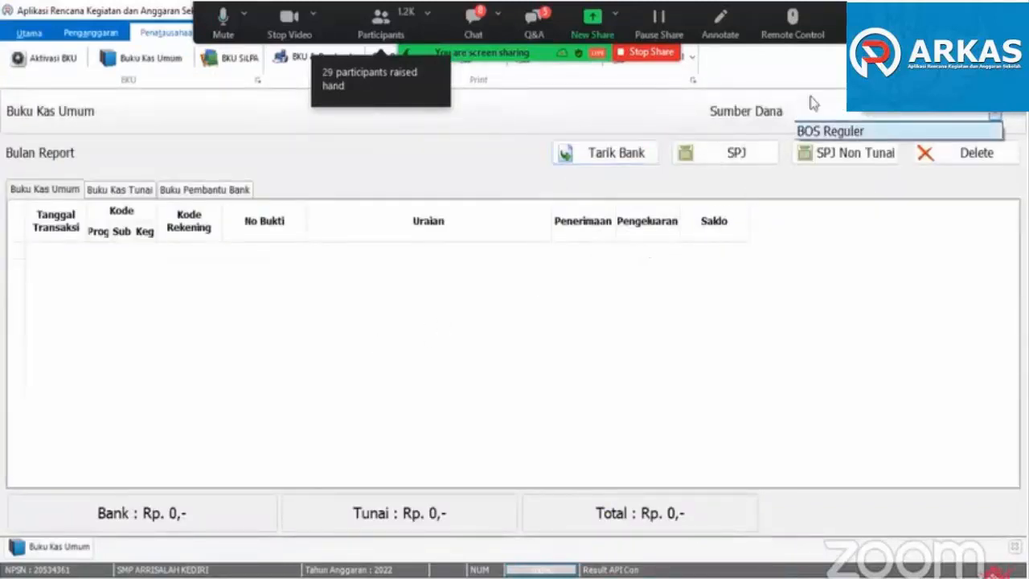
click(674, 119)
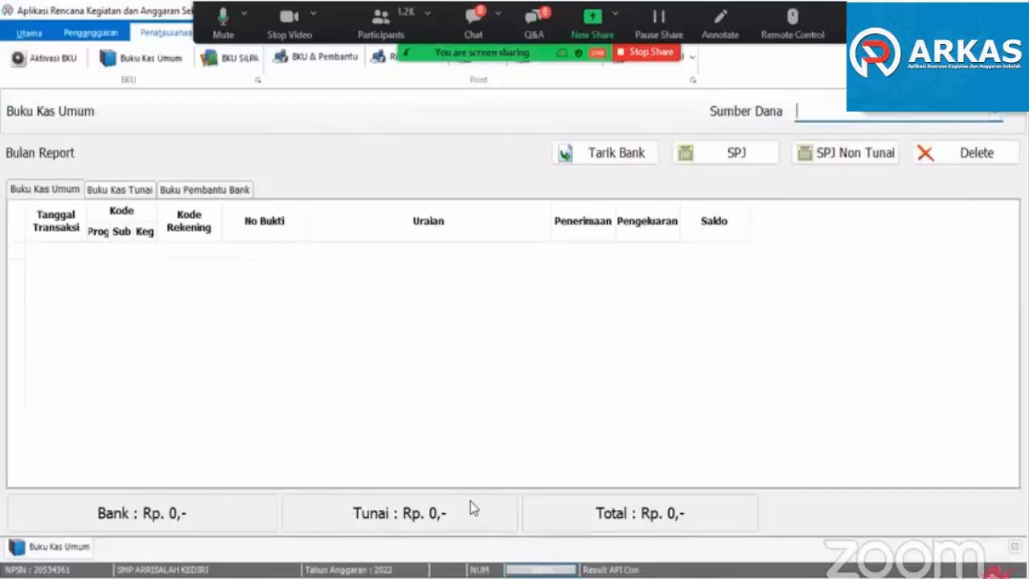
click(818, 115)
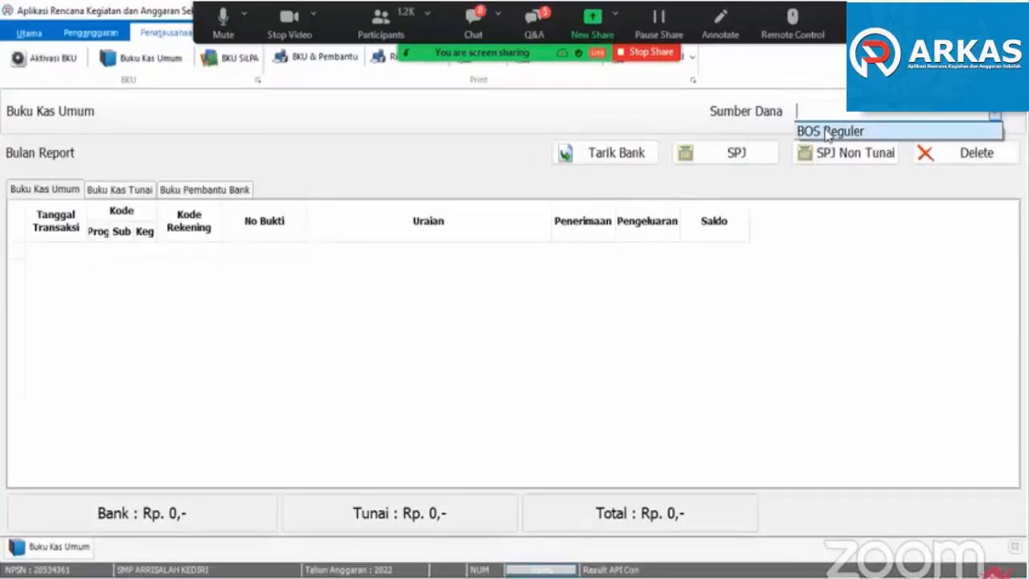
click(661, 196)
click(822, 118)
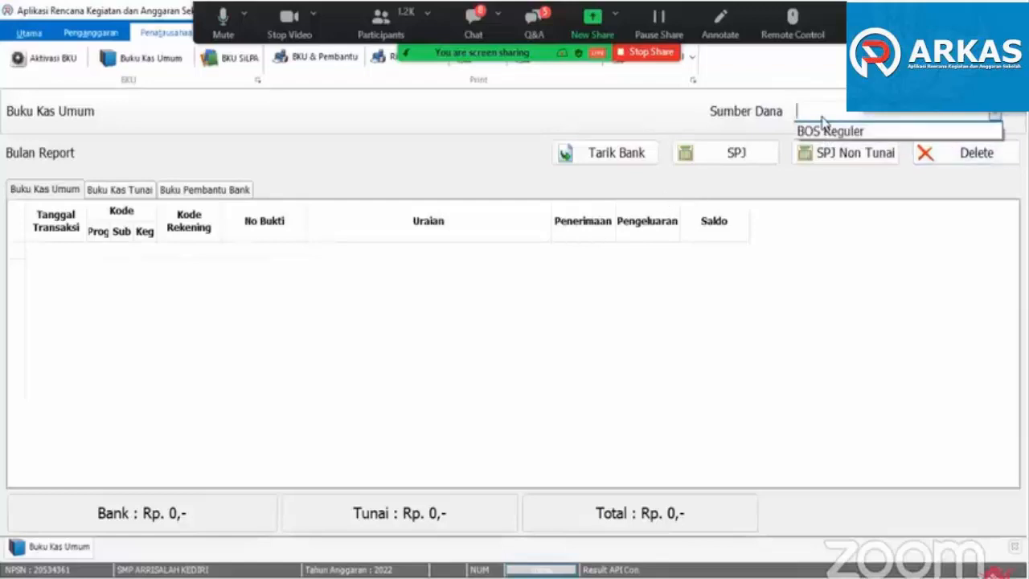
click(821, 133)
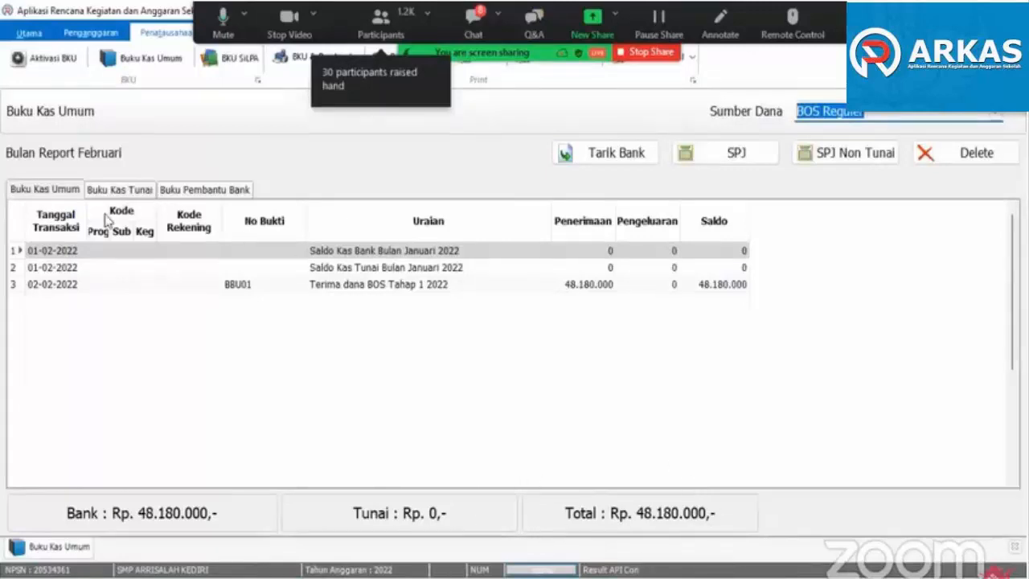
- Compare the February entries in Buku Kas Umum, Buku Kas Tunai and Buku Pembantu Bank, and examine the BOS Tahap 1 receipt row
click(44, 193)
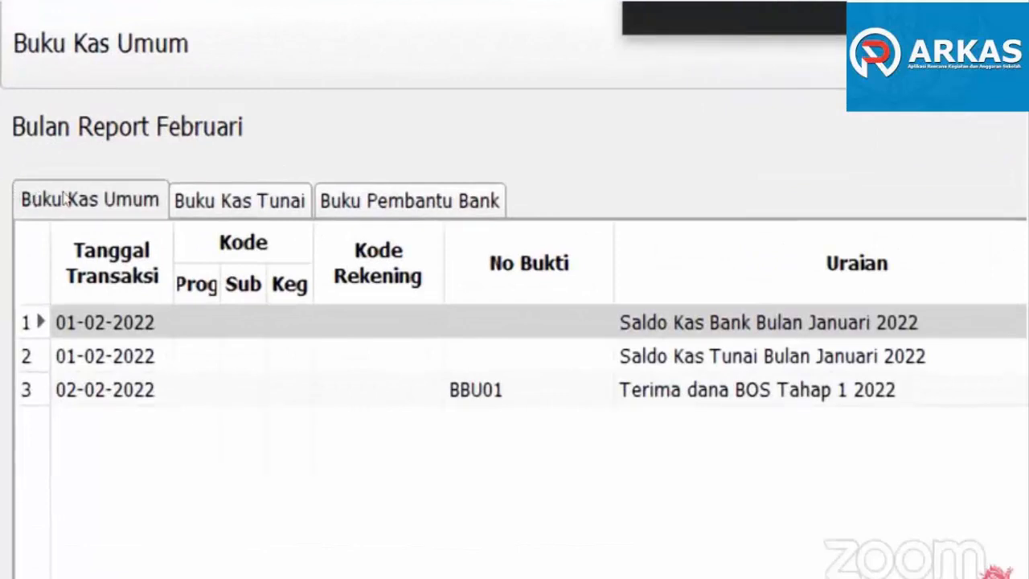
click(208, 197)
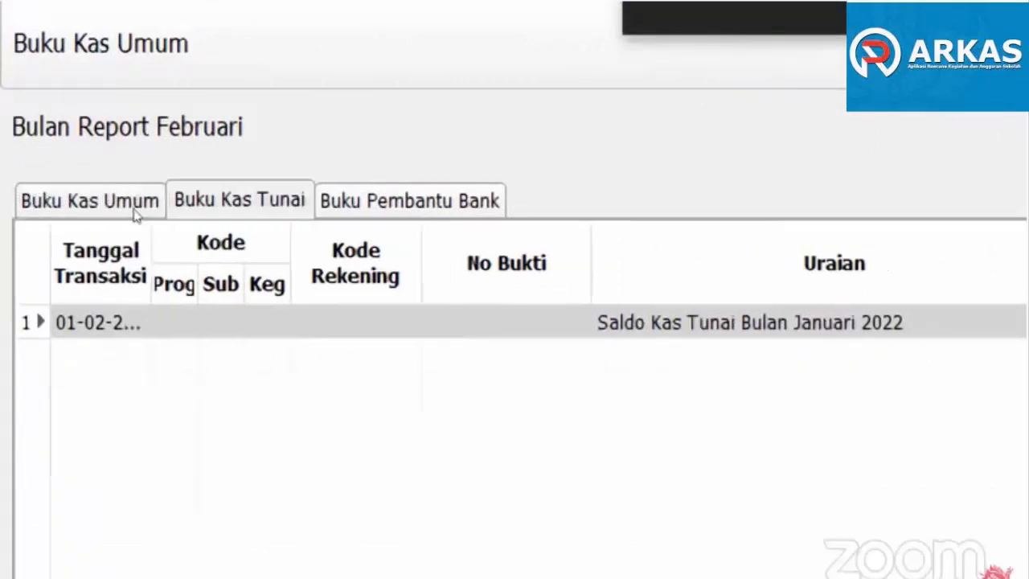
click(409, 200)
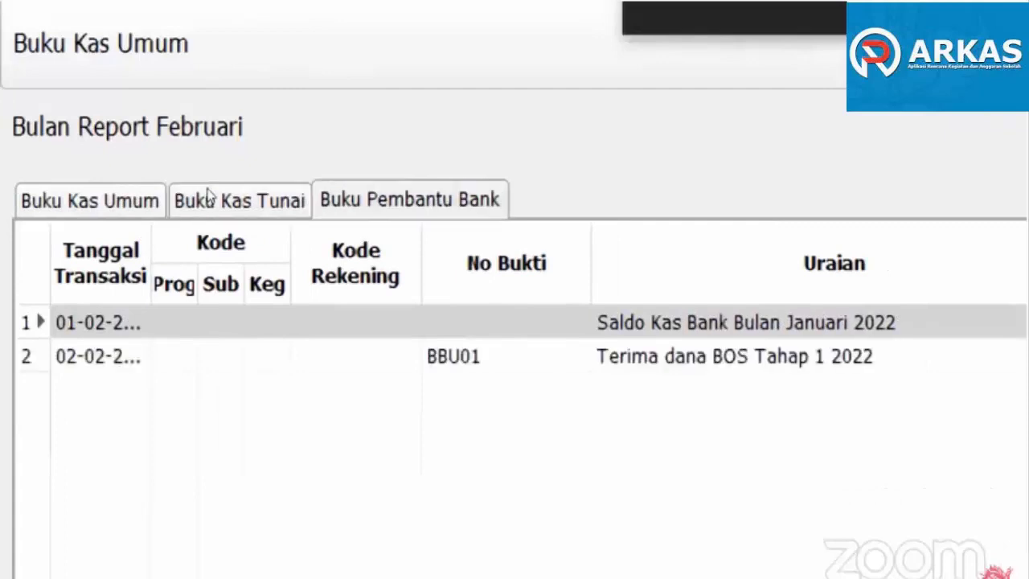
click(27, 198)
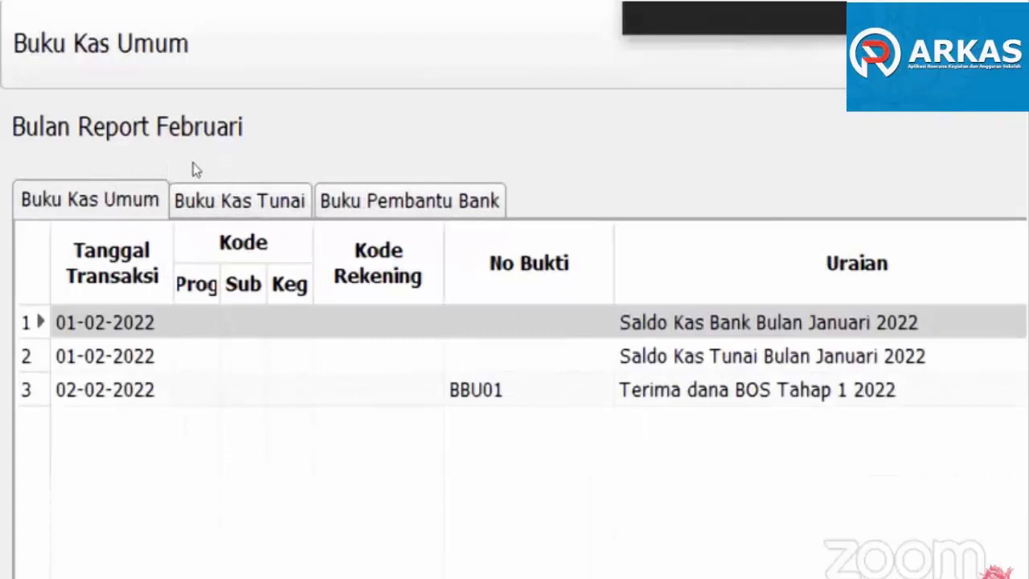
click(250, 201)
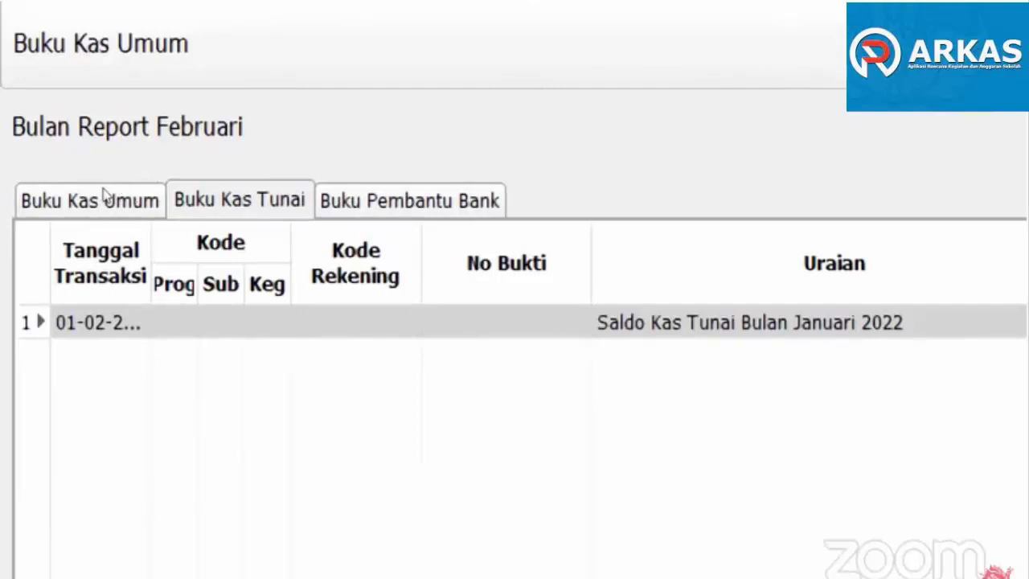
click(402, 201)
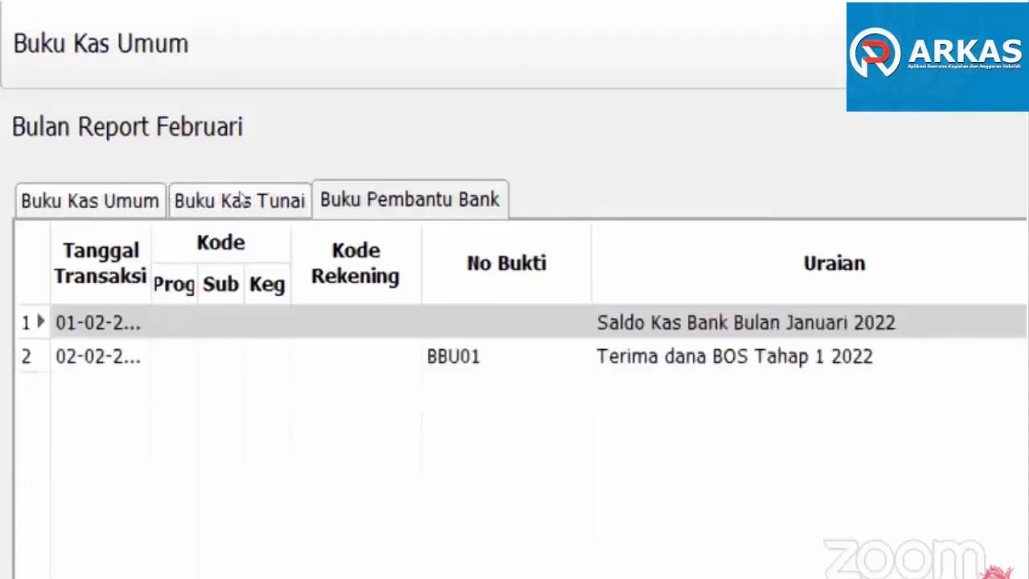
click(176, 200)
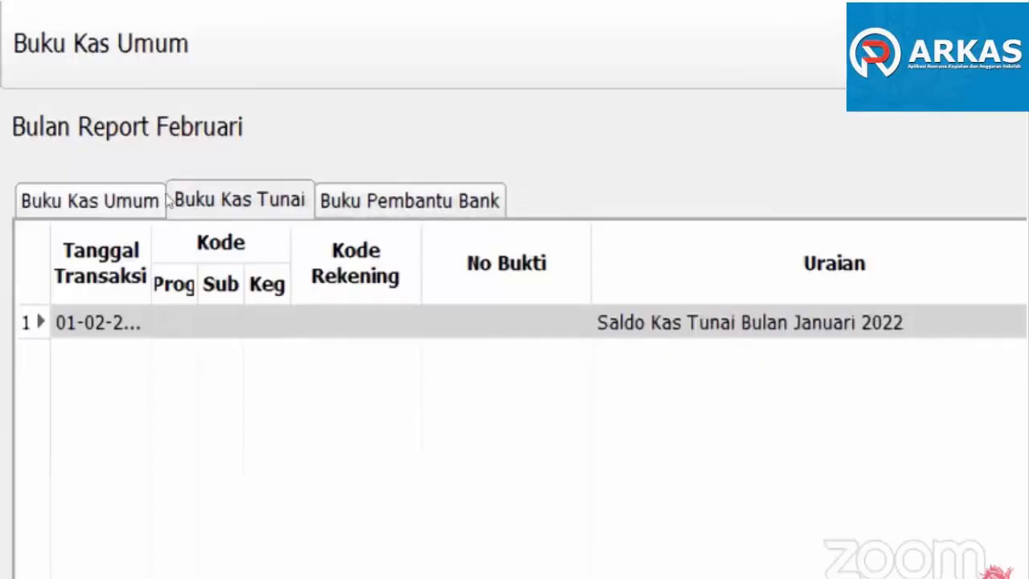
click(345, 201)
click(201, 200)
click(69, 199)
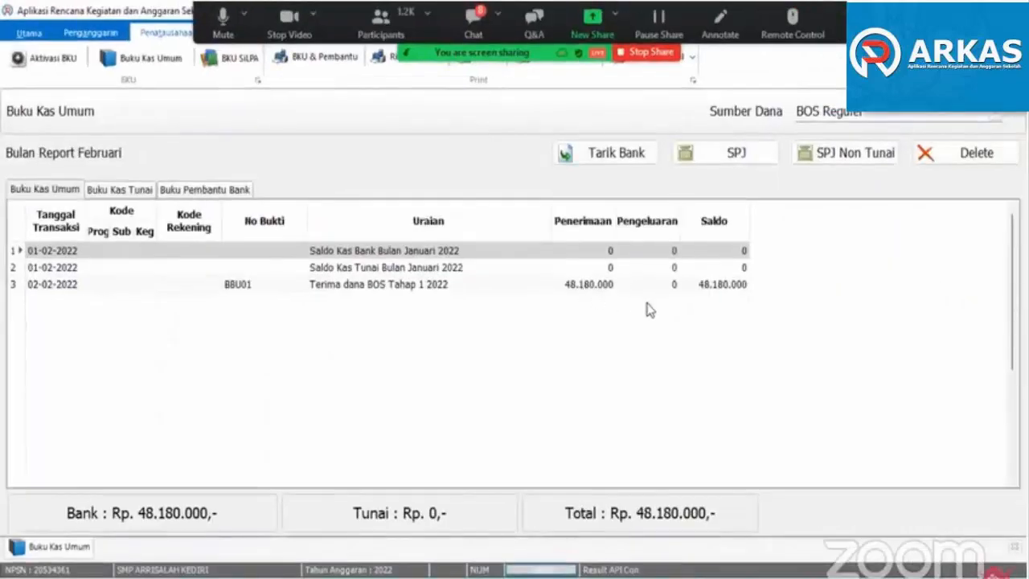
click(603, 287)
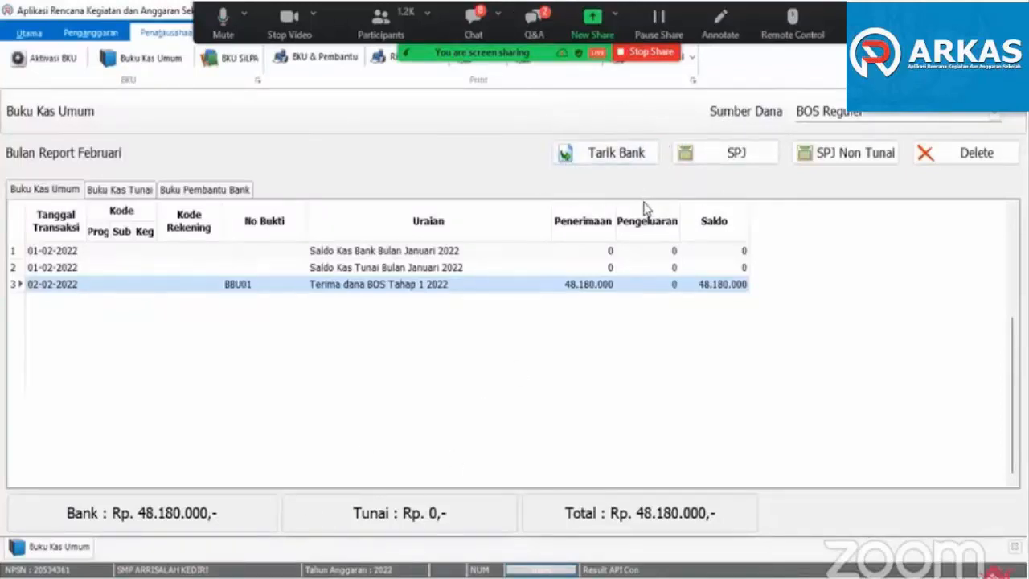
- Start a bank withdrawal for February and review the Jenis Penarikan choices, leaving Tarik Tunai selected
click(605, 161)
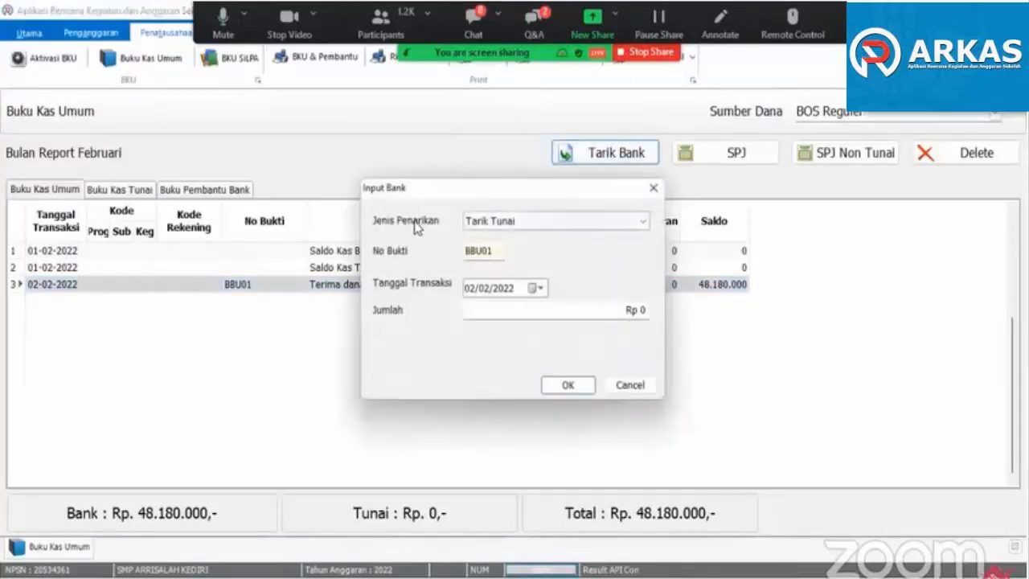
click(645, 221)
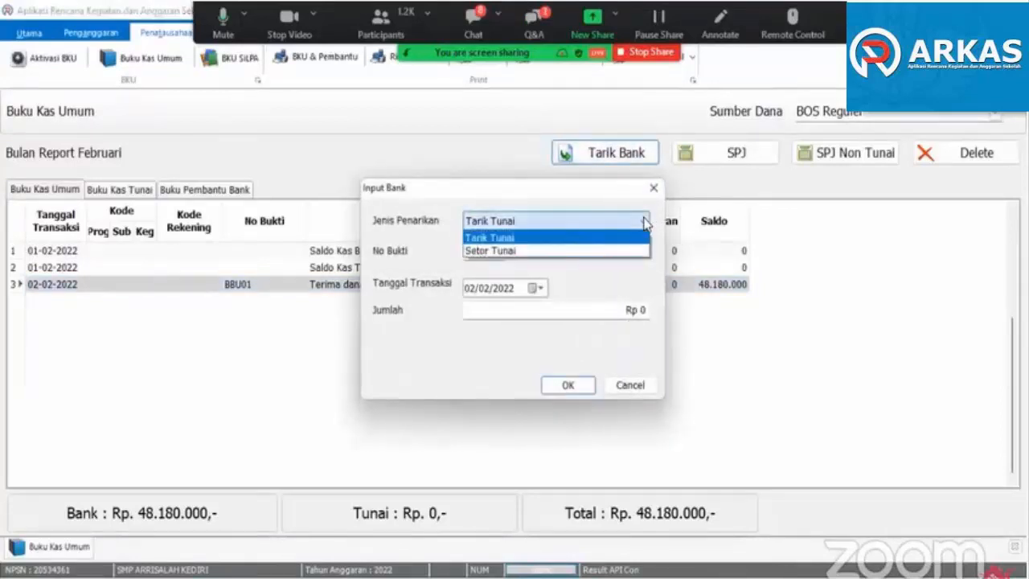
click(553, 221)
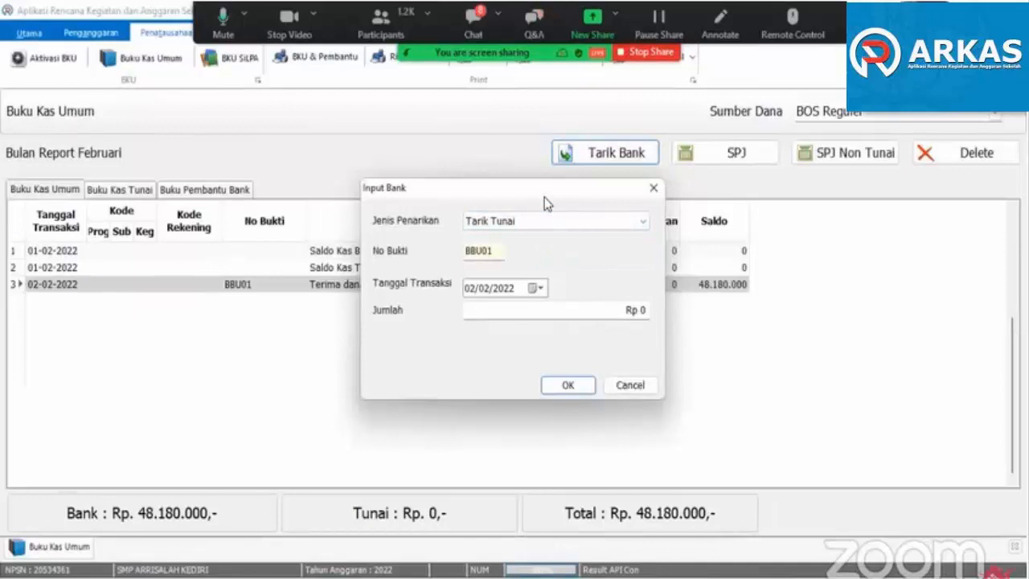
click(554, 221)
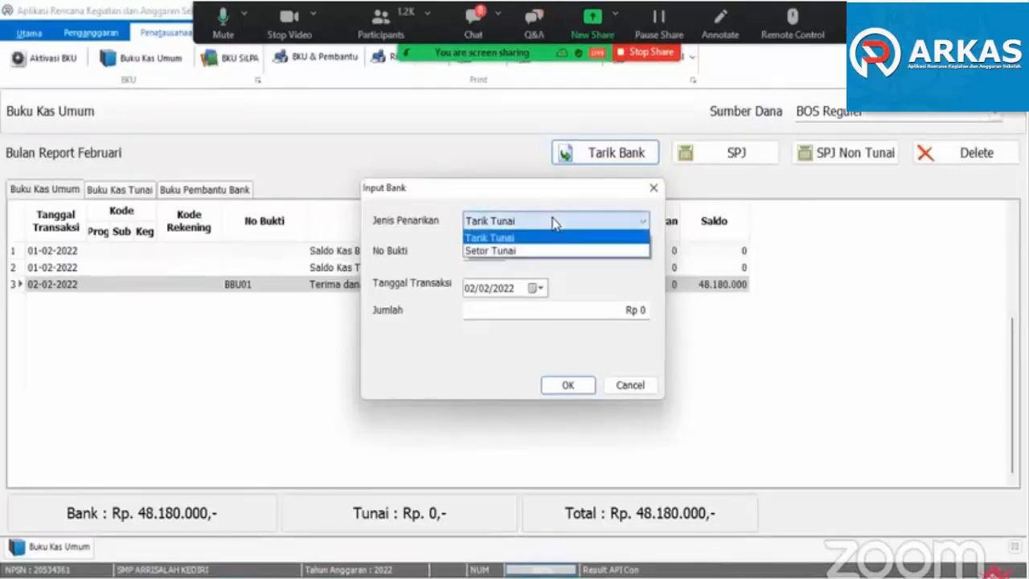
click(511, 201)
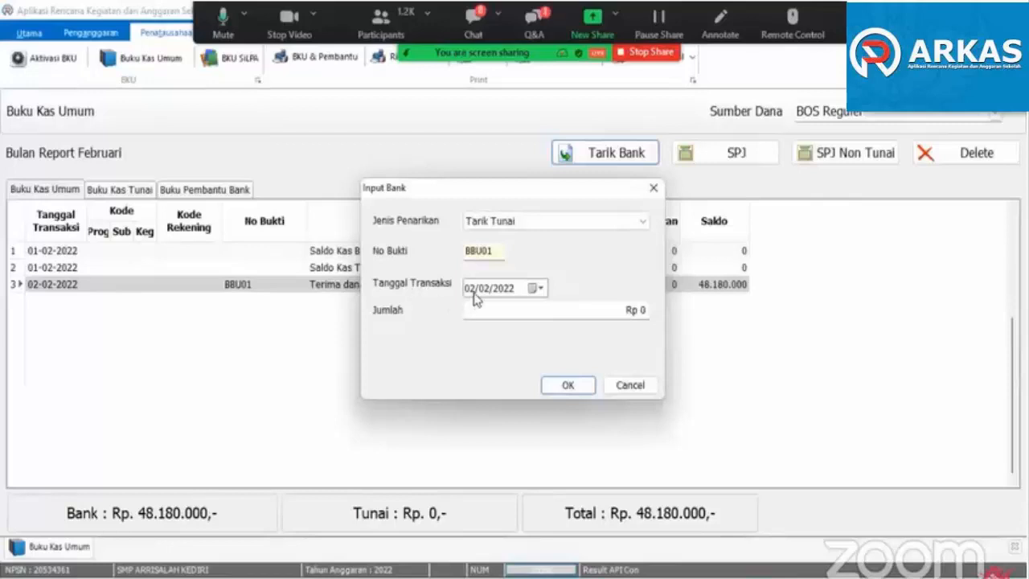
- Try to date the cash withdrawal 01/02/2022, before the transfer receipt, and cancel the entry
click(537, 289)
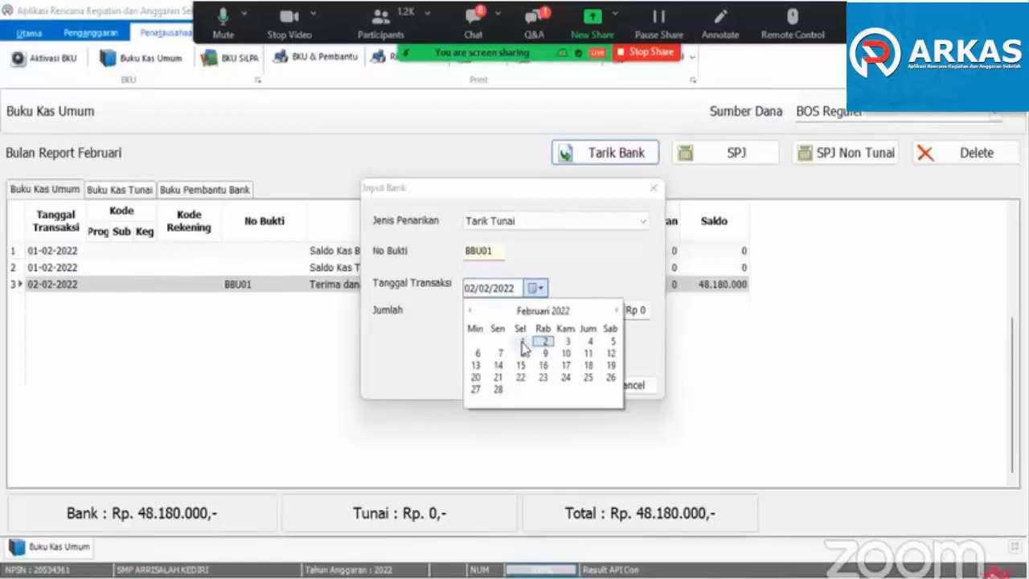
click(521, 347)
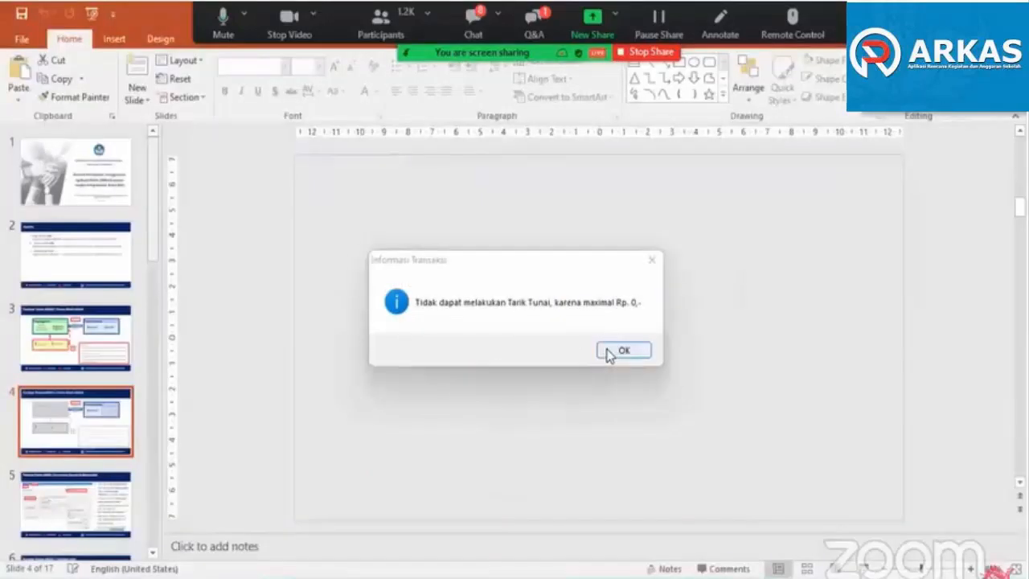
click(608, 353)
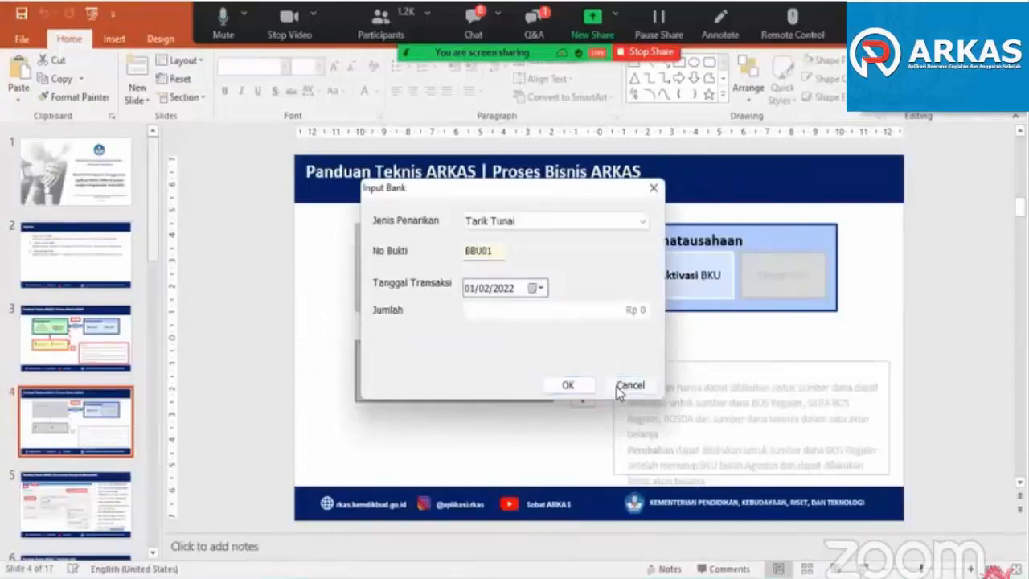
click(621, 386)
- Record a Tarik Tunai bank withdrawal of Rp 10.000.000 dated 03/02/2022 and accept the budget-balance warning
click(580, 153)
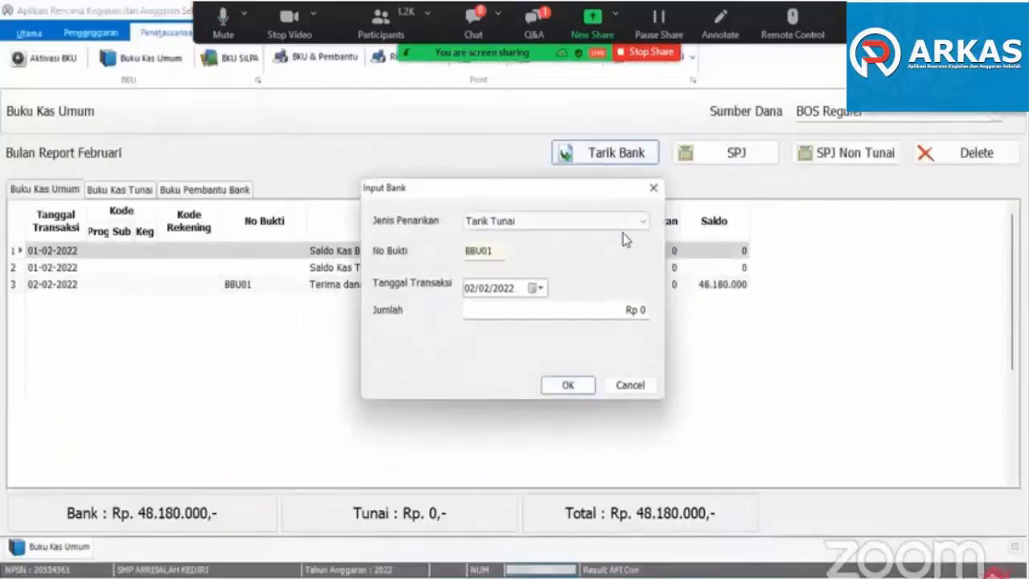
click(539, 287)
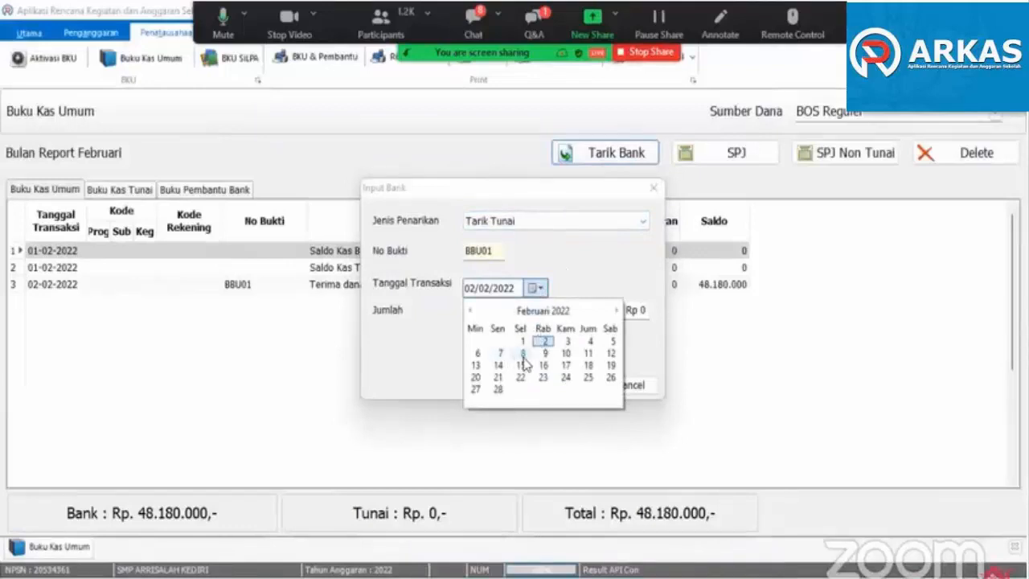
click(567, 343)
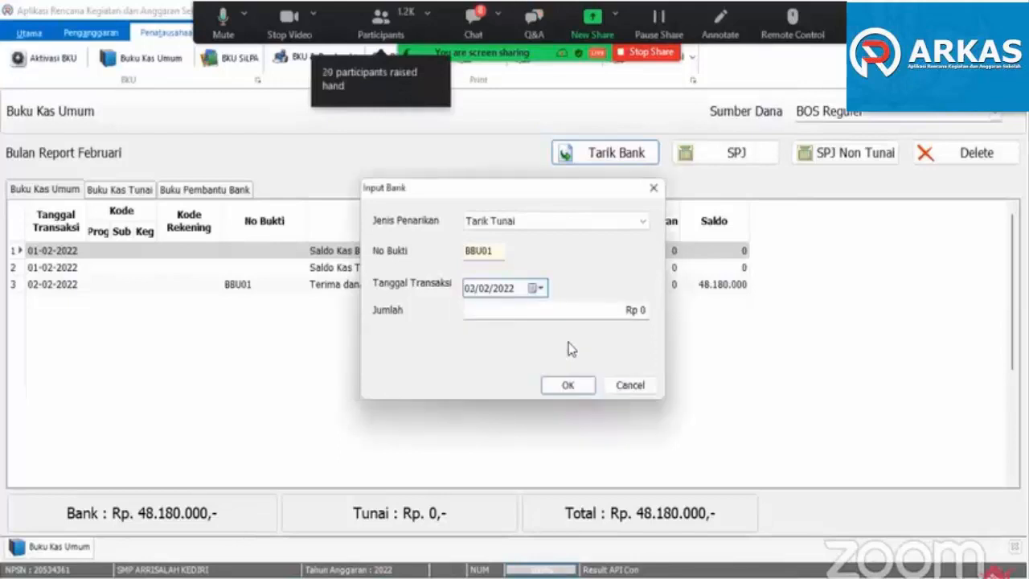
click(530, 312)
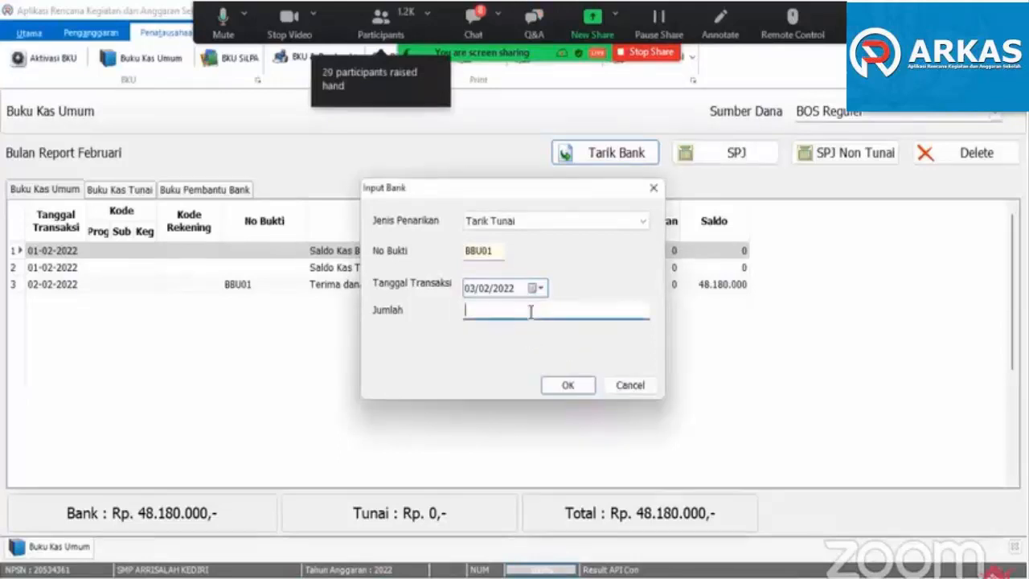
text(1)
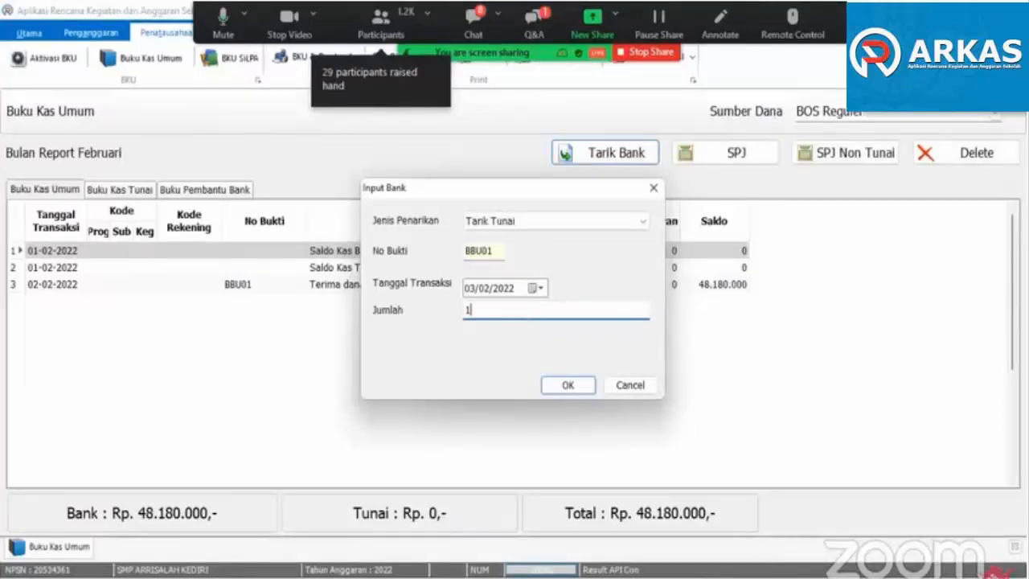
text(0000000)
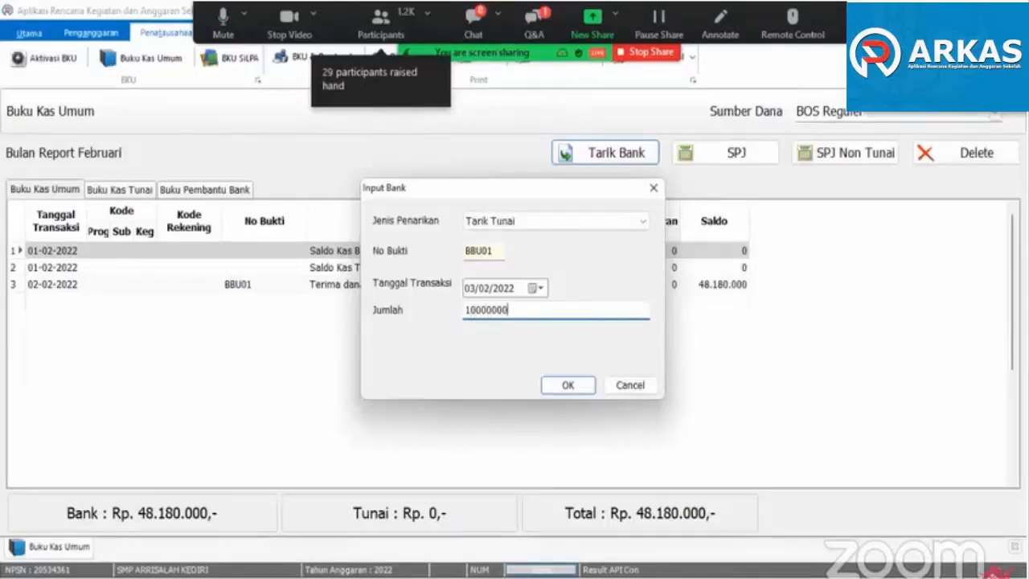
key(Tab)
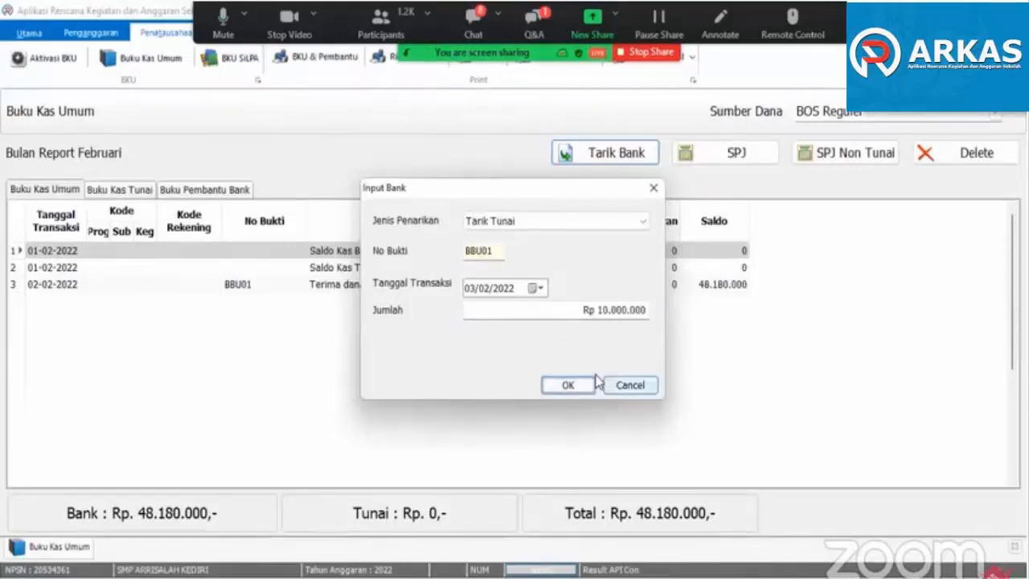
click(568, 387)
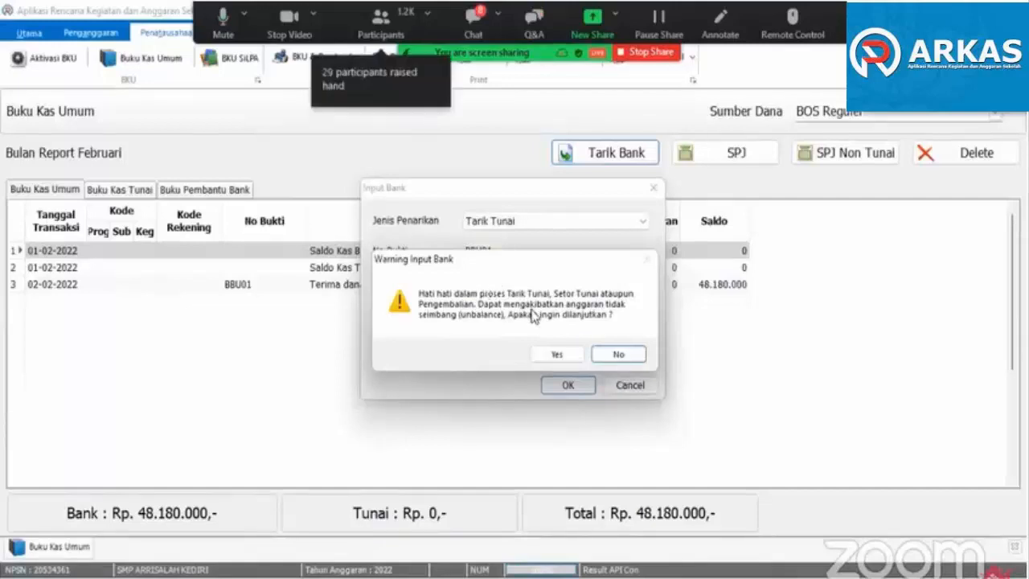
click(554, 355)
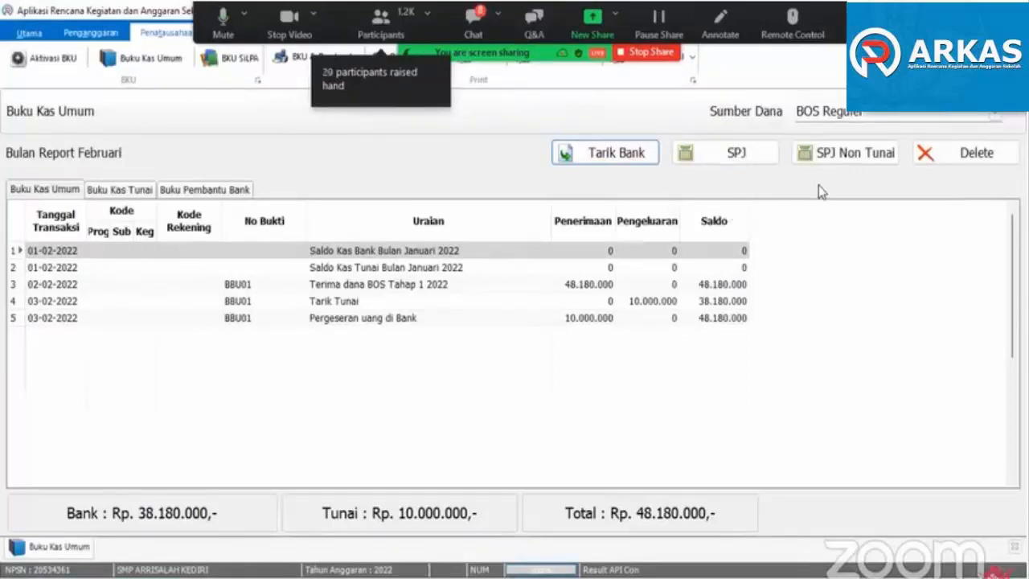
- Start an SPJ expense dated 03/02/2022 with Belanja Tagihan Listrik as its Rekening
click(738, 156)
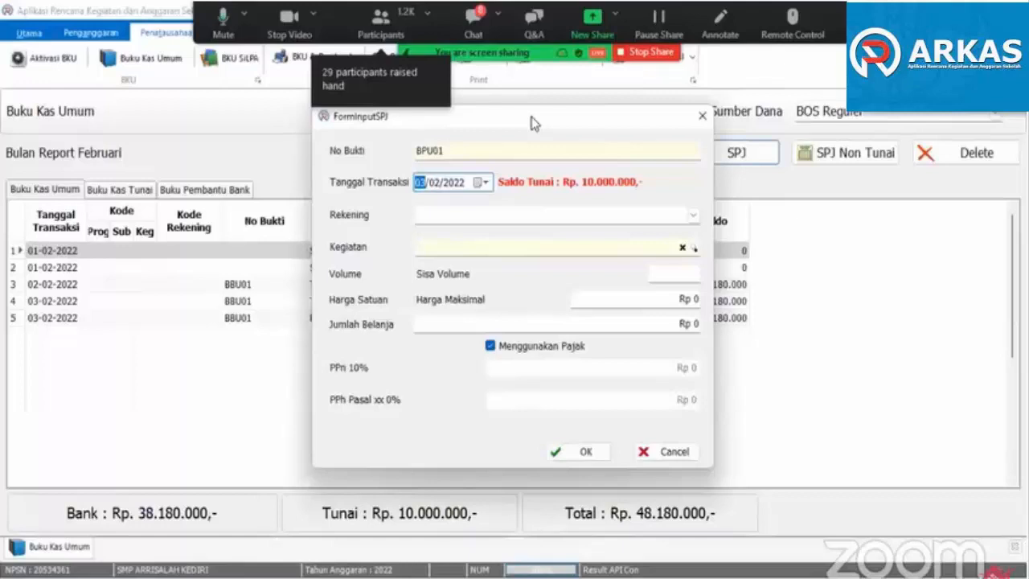
drag(530, 122, 524, 142)
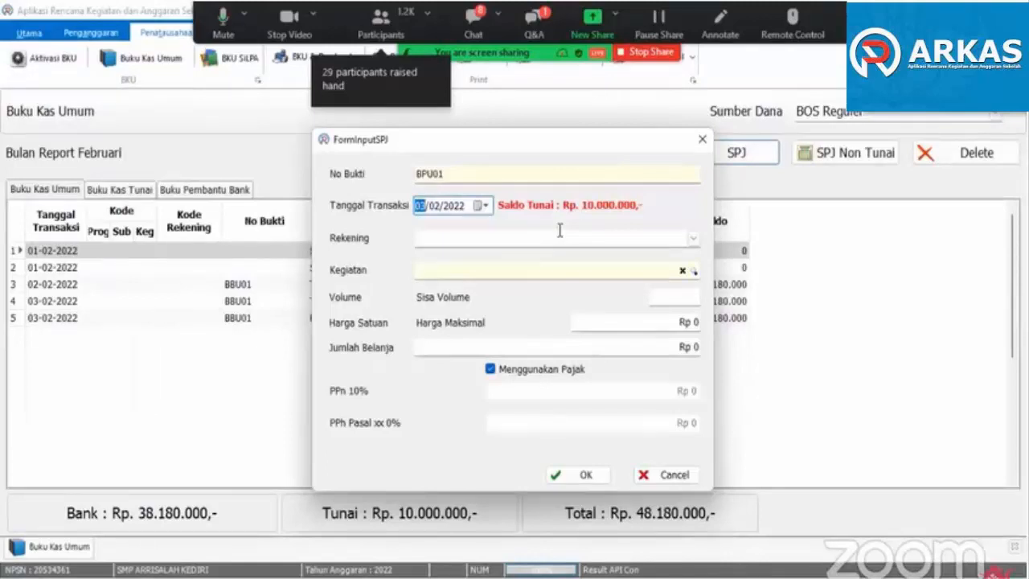
click(485, 207)
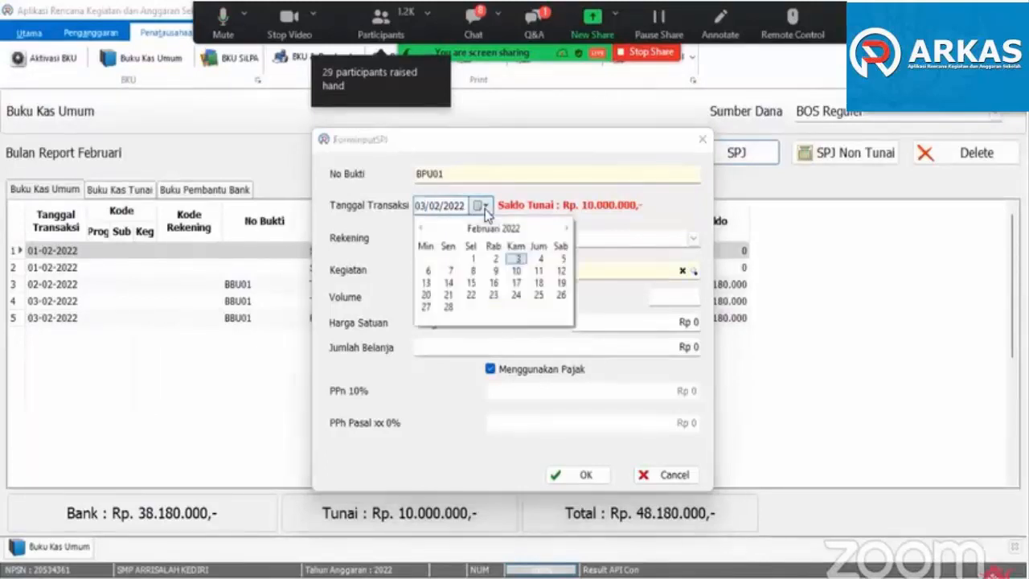
click(517, 259)
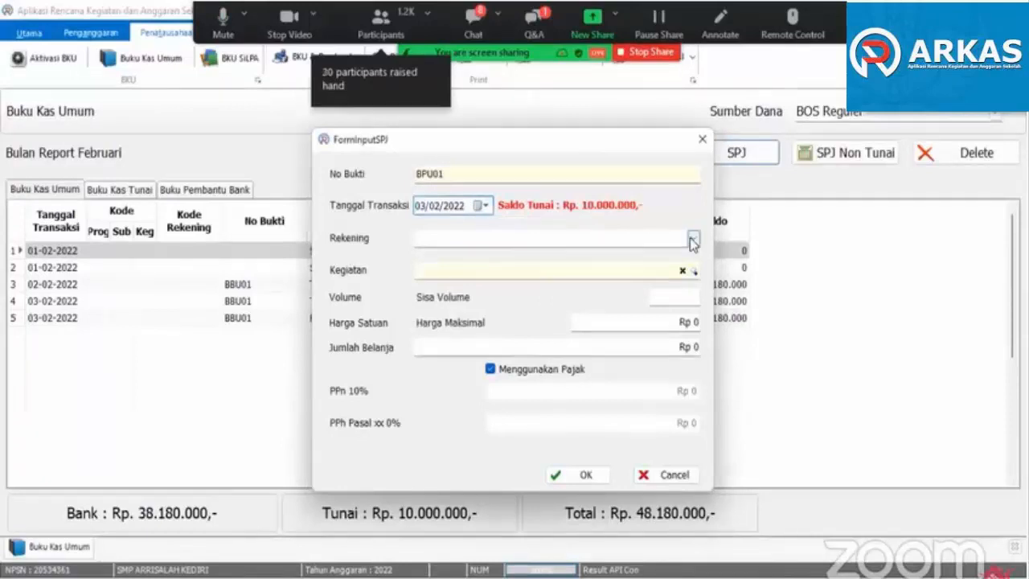
click(693, 240)
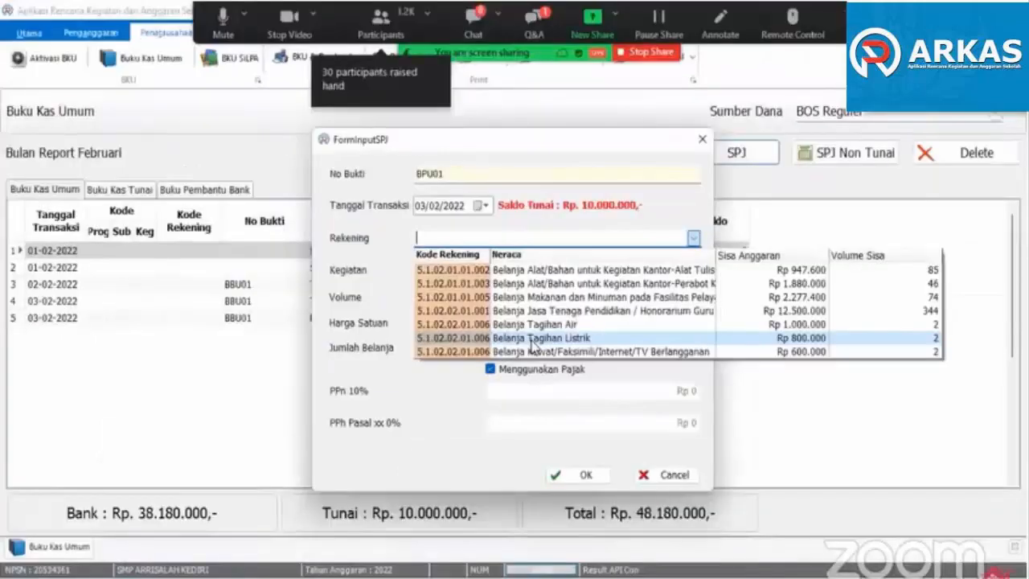
click(533, 342)
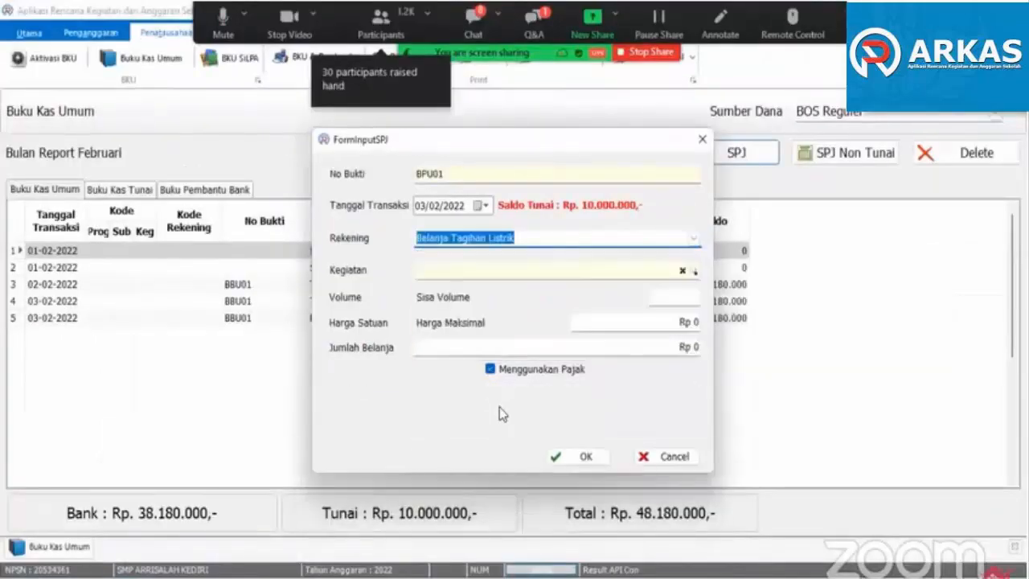
- Compare the January and February Belanja Listrik (perbulan) items and choose the January one as the expense's Kegiatan
click(495, 272)
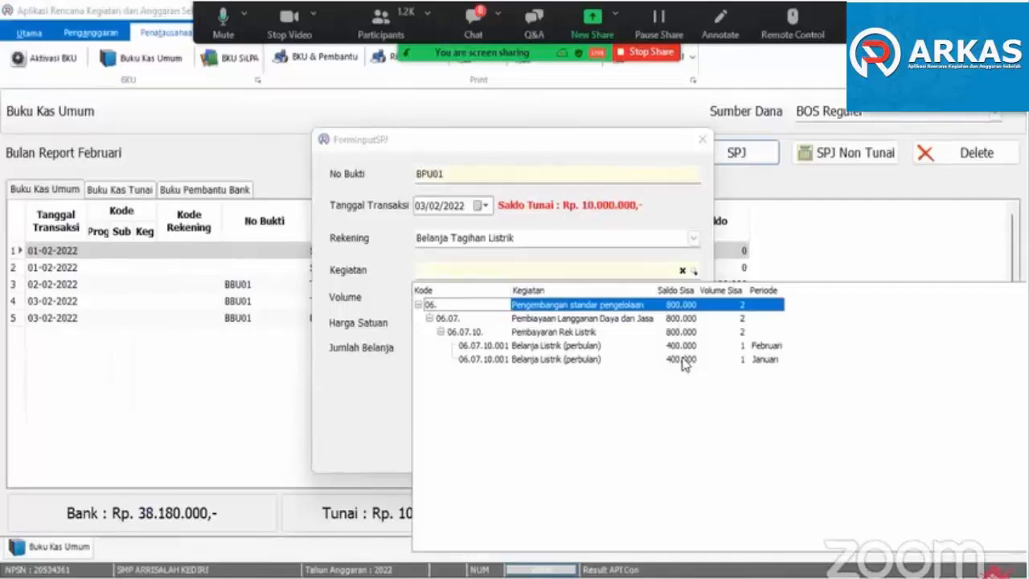
click(684, 362)
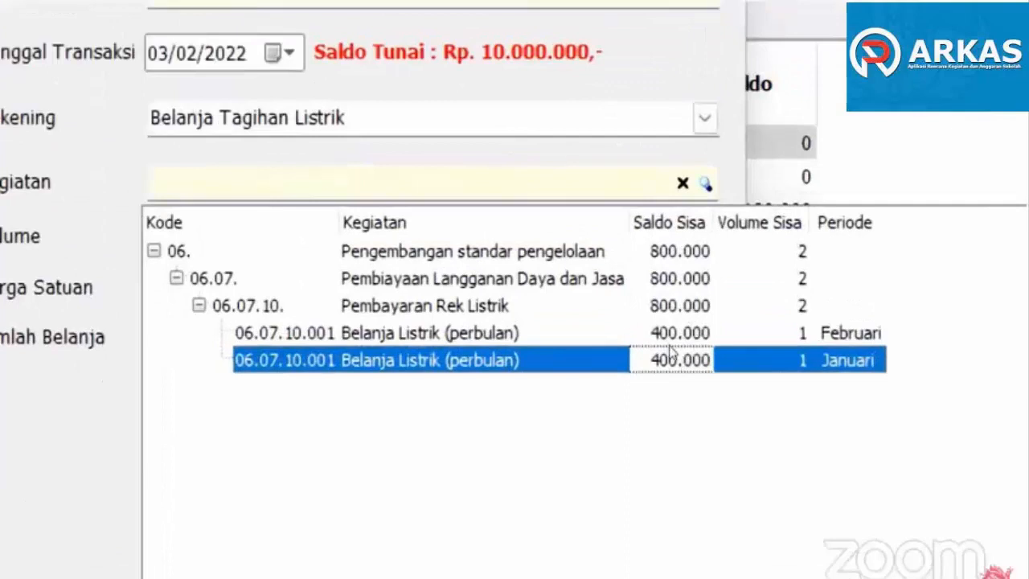
click(675, 351)
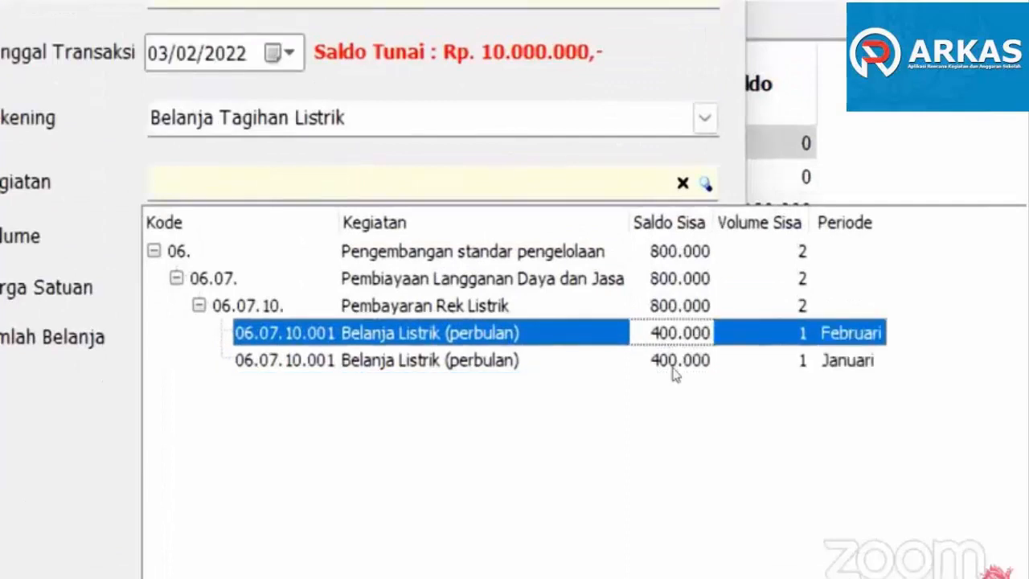
click(674, 363)
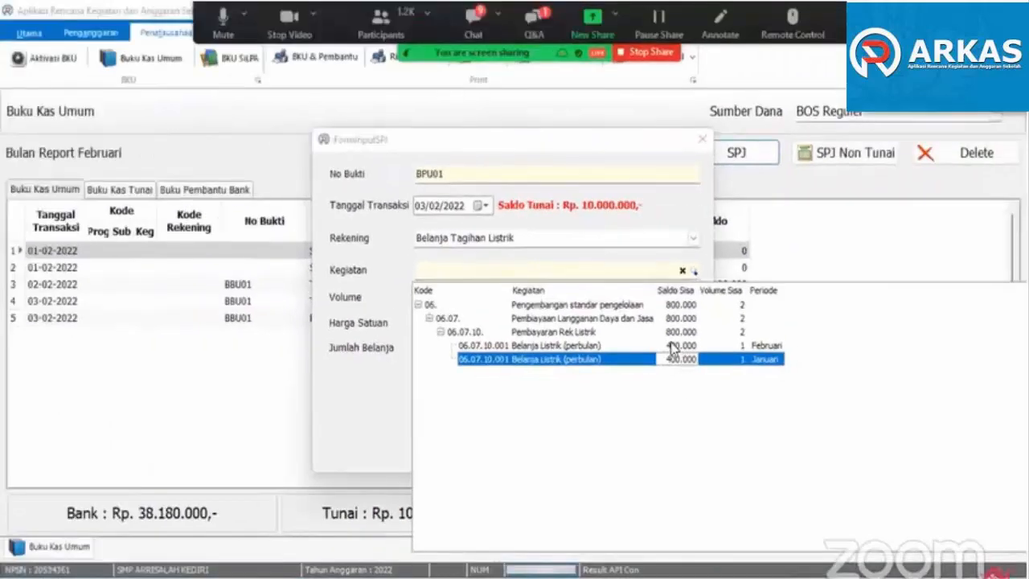
click(671, 344)
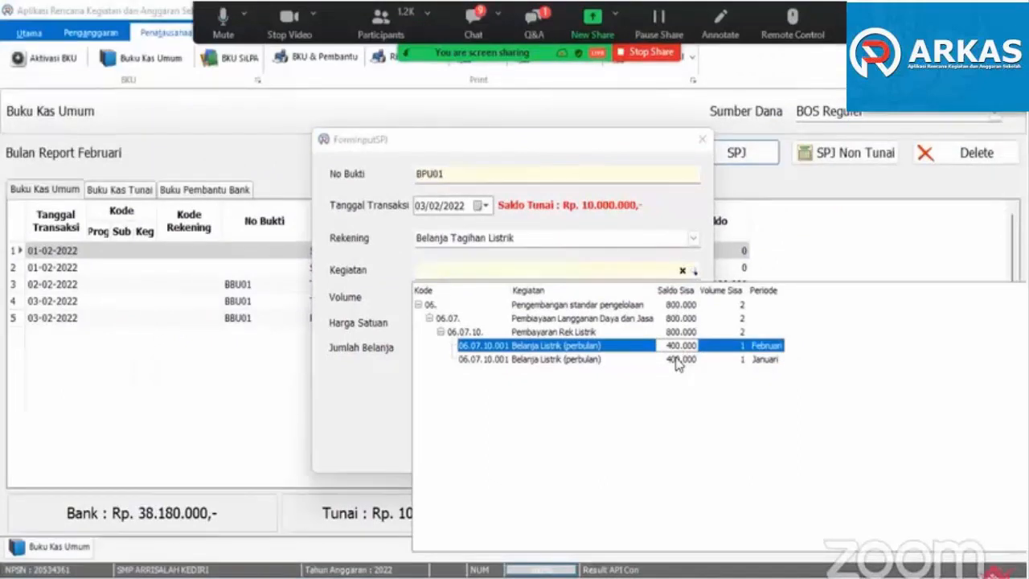
click(677, 360)
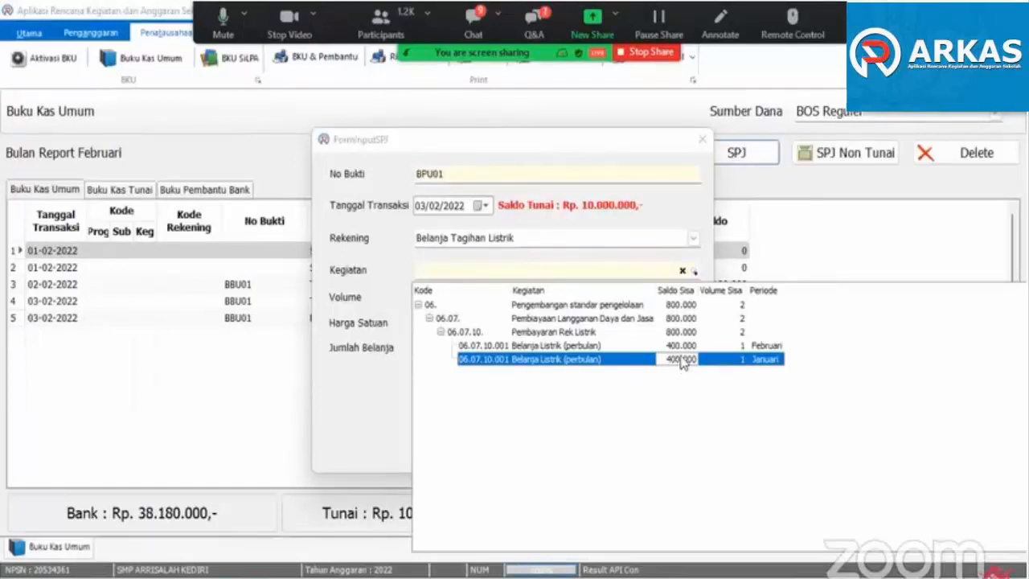
click(670, 347)
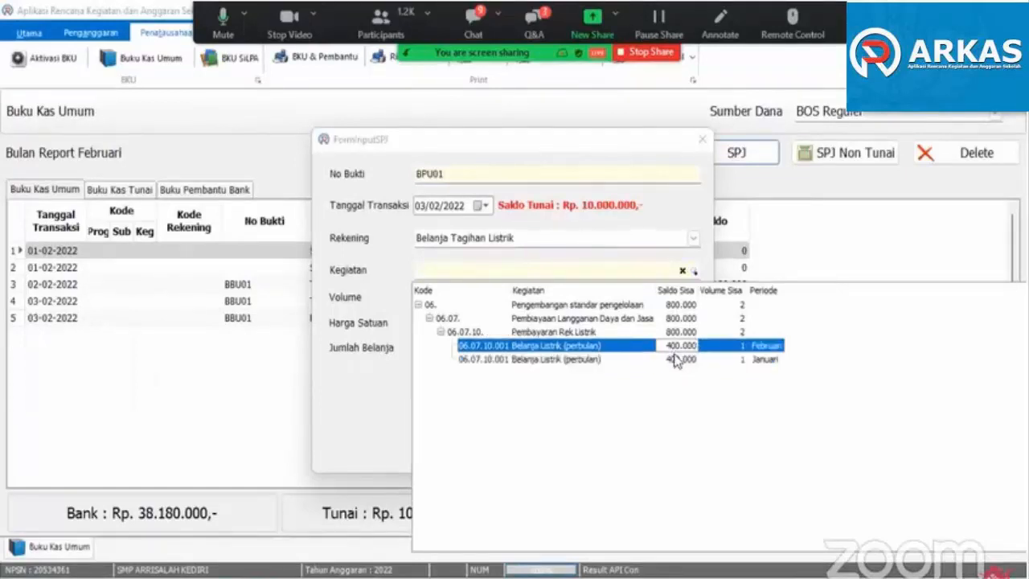
click(674, 361)
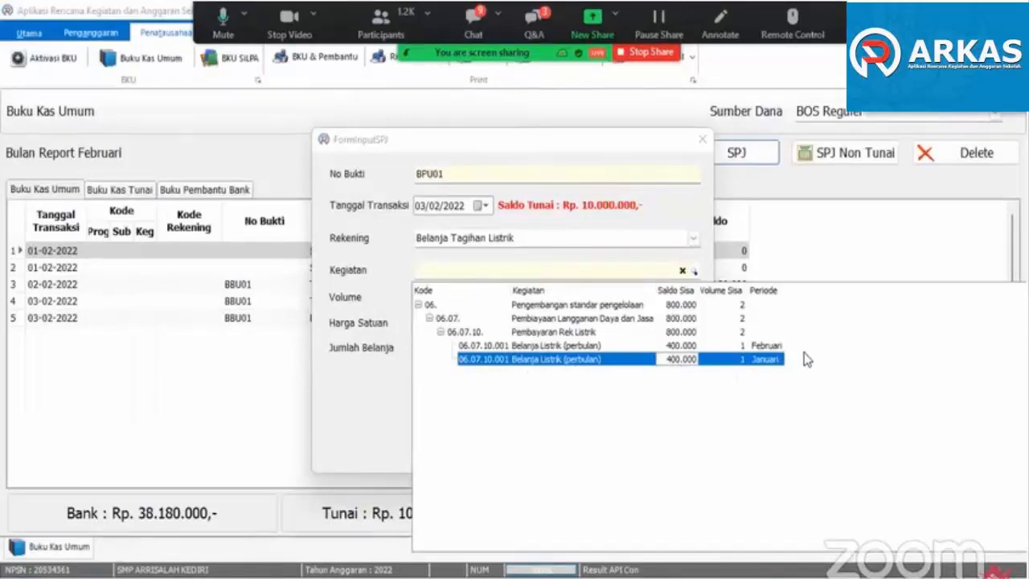
double_click(659, 359)
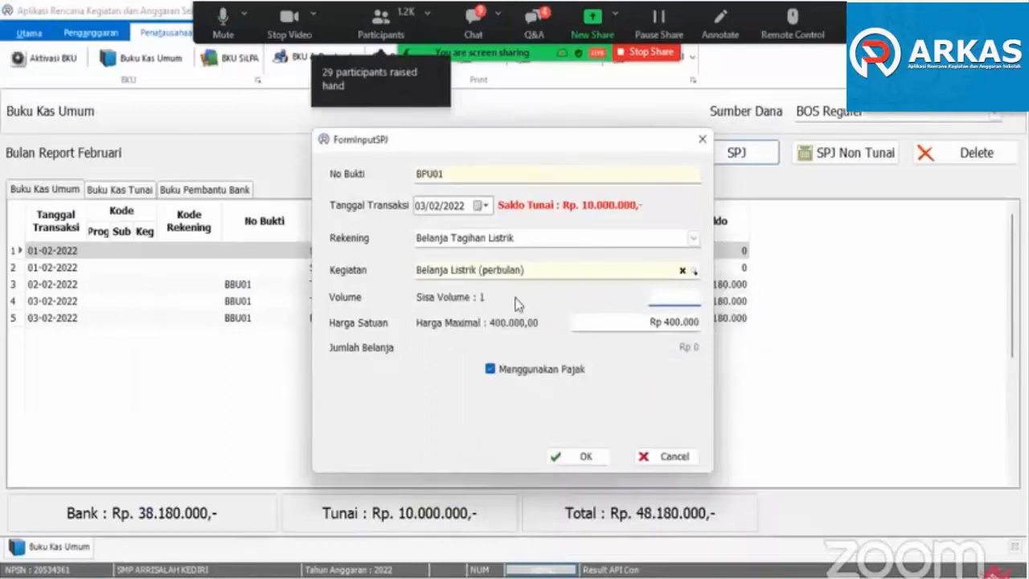
- Set the electricity expense's volume to 1 and unit price to Rp 200.000, save it, and select its new row
text(1)
double_click(673, 322)
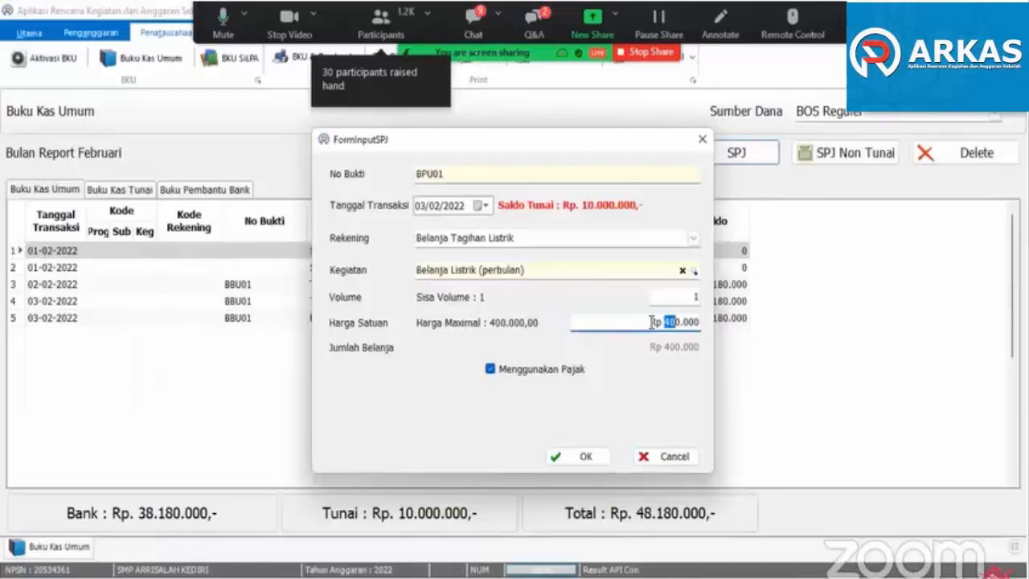
text(20)
click(568, 462)
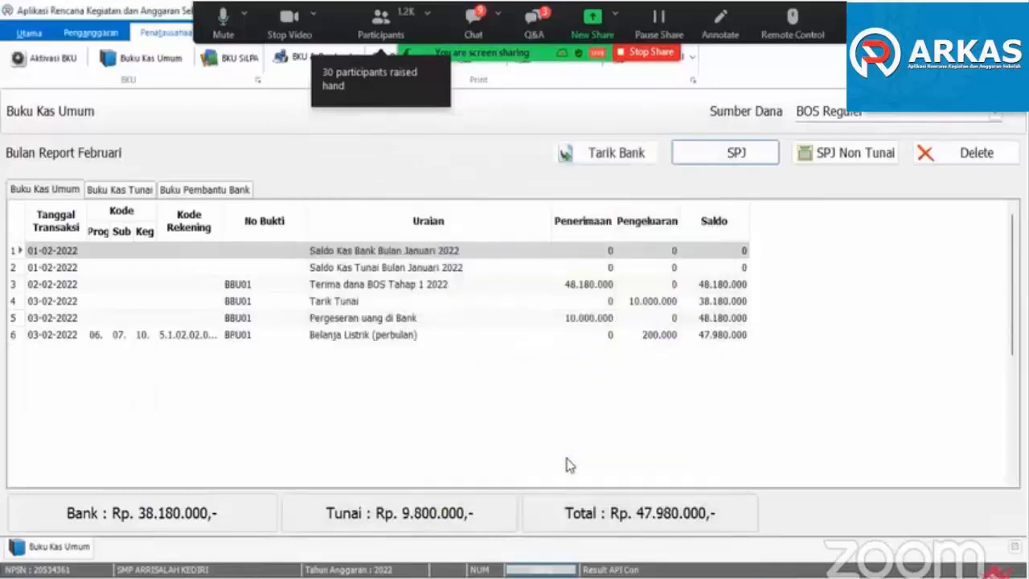
click(355, 335)
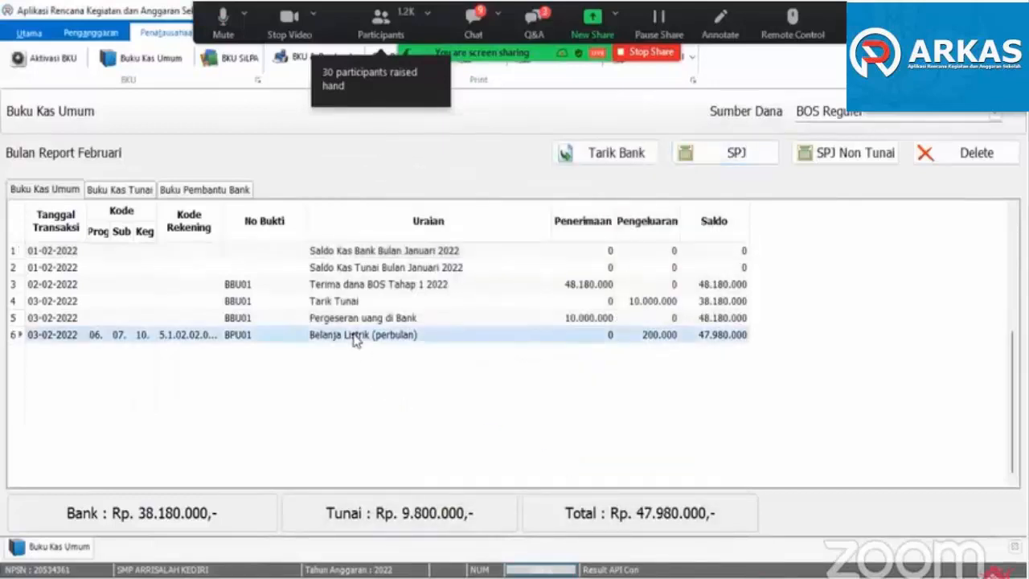
- Start another SPJ expense with Belanja Tagihan Listrik as Rekening and the February Belanja Listrik (perbulan) item as Kegiatan
click(730, 157)
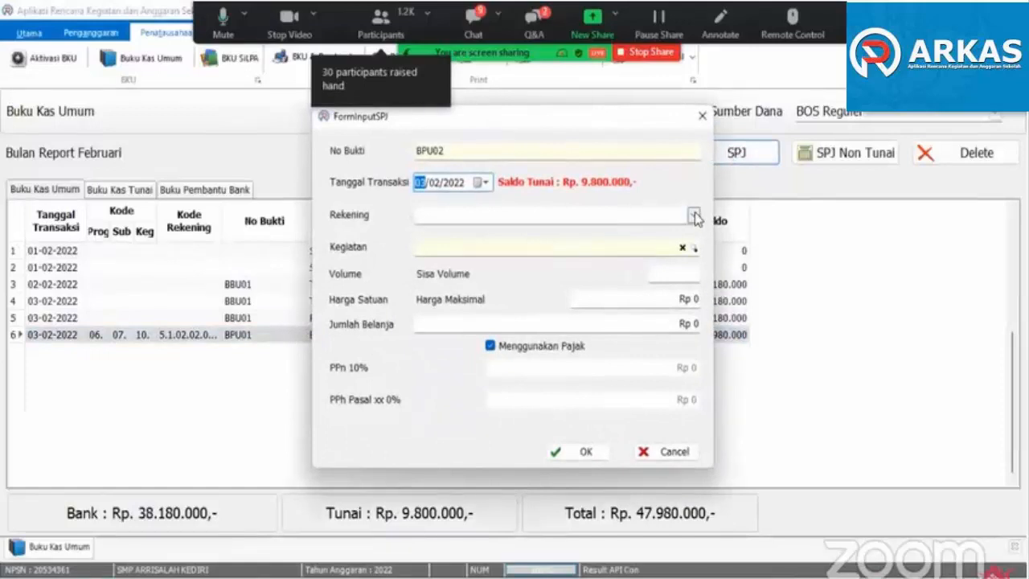
click(692, 216)
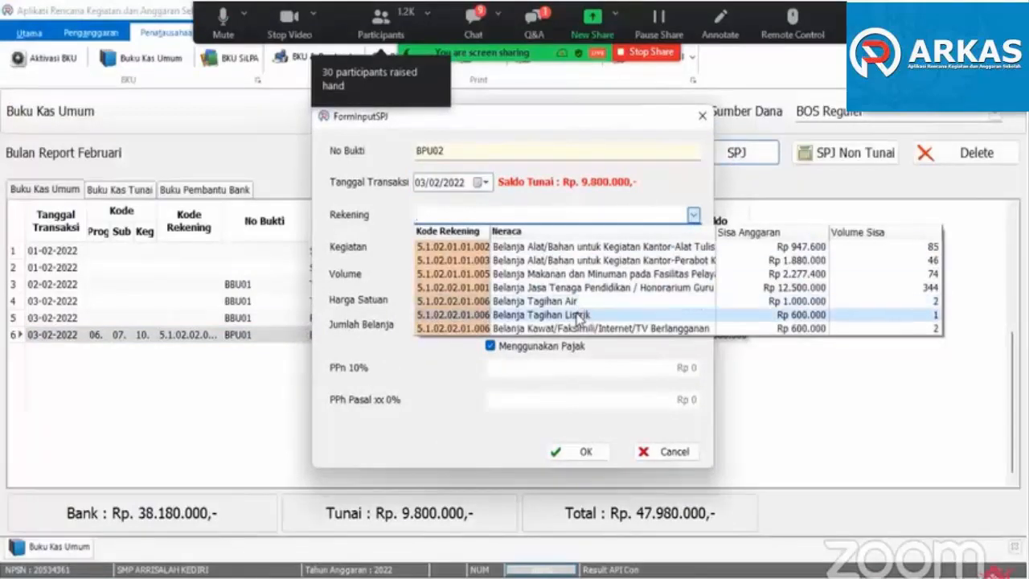
click(581, 315)
click(690, 247)
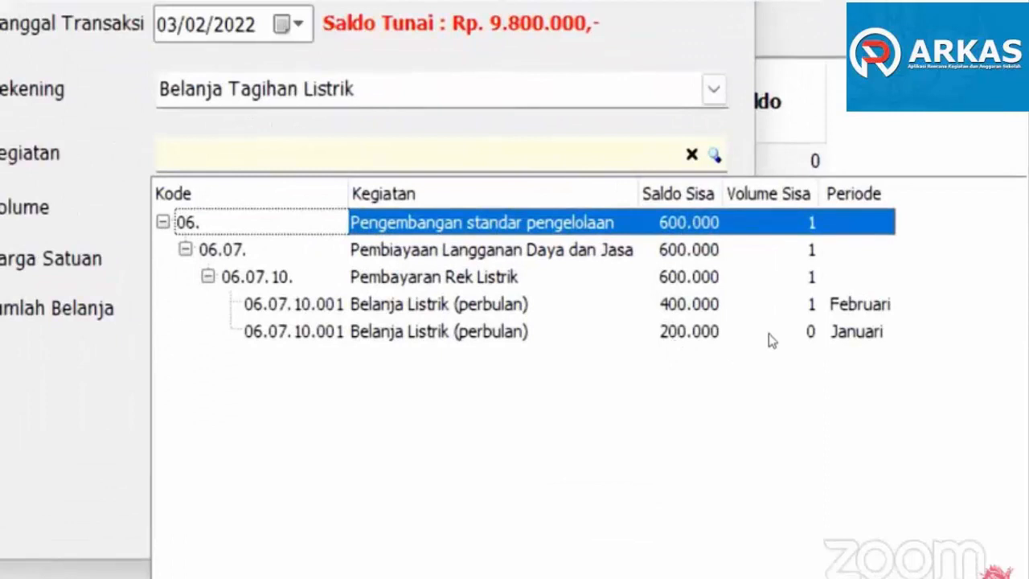
click(756, 337)
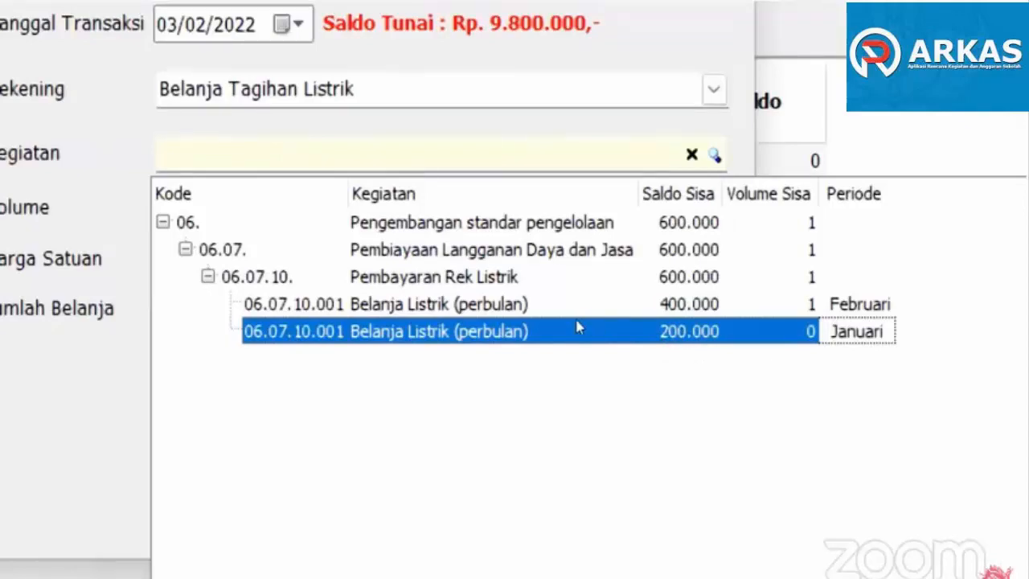
key(Up)
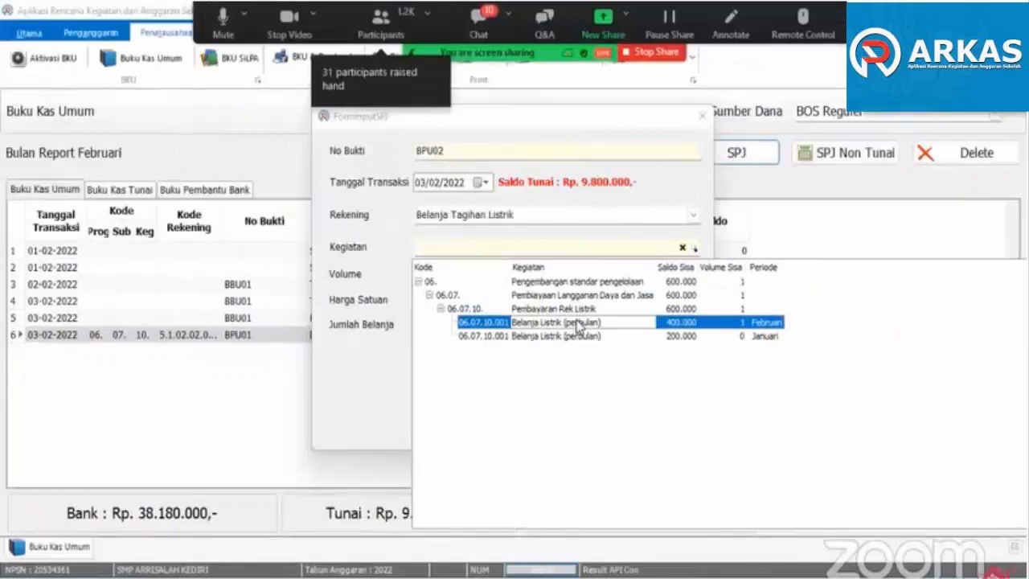
key(Return)
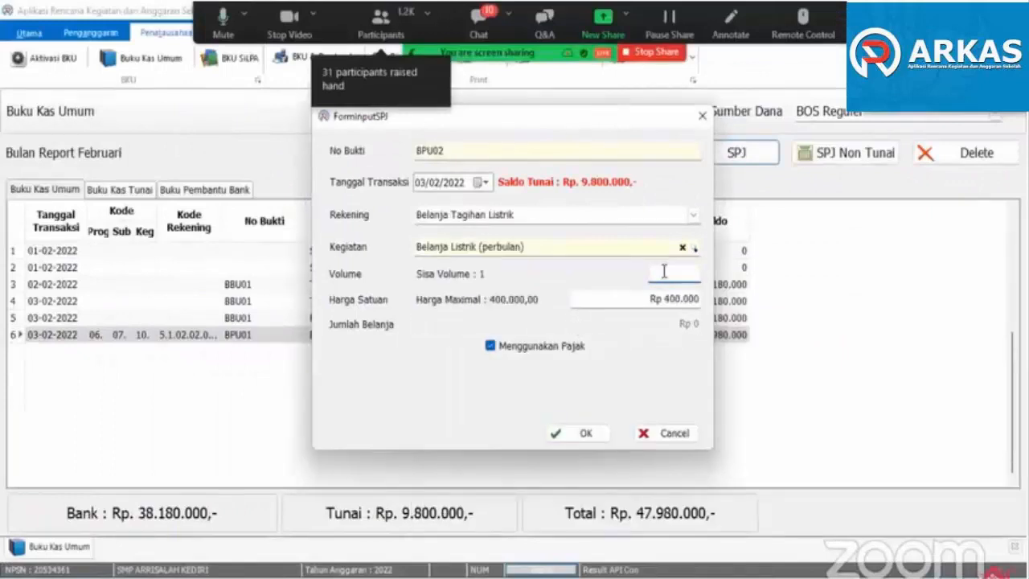
- Set the February electricity expense's volume to 1 and unit price to Rp 300.000, save it, and check both electricity rows
text(1)
click(667, 299)
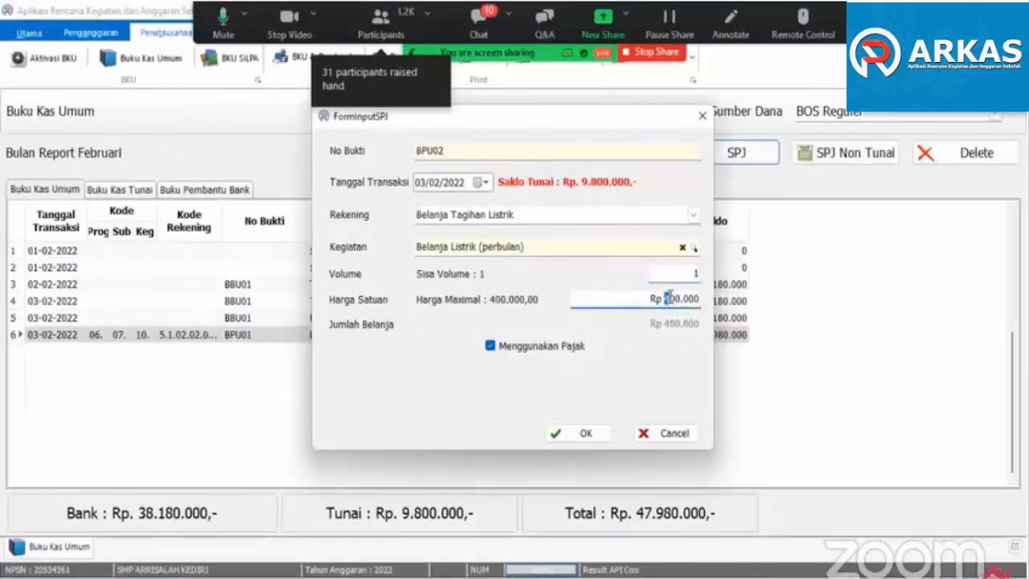
text(3)
drag(685, 299, 696, 298)
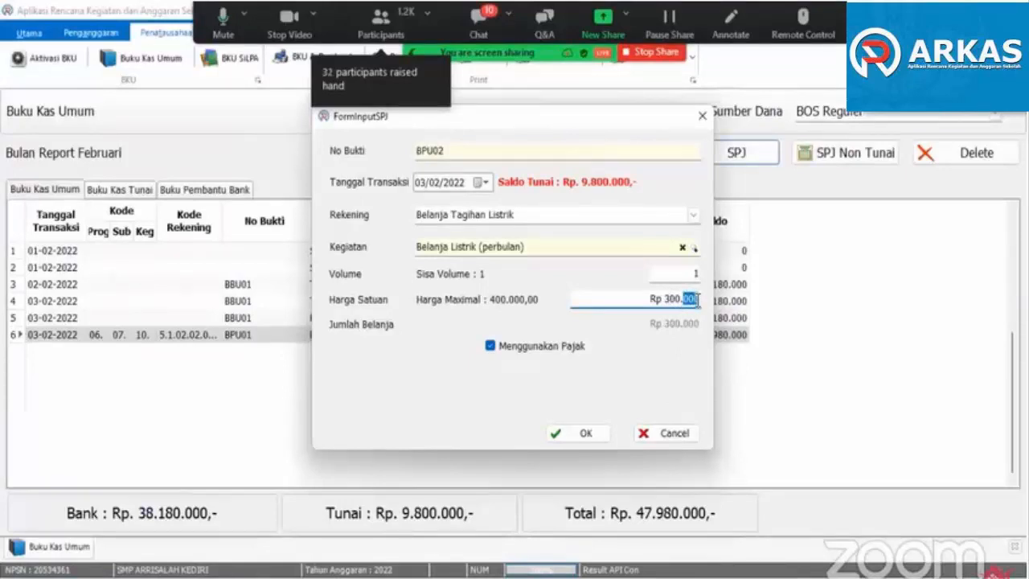
drag(696, 298, 654, 299)
click(643, 301)
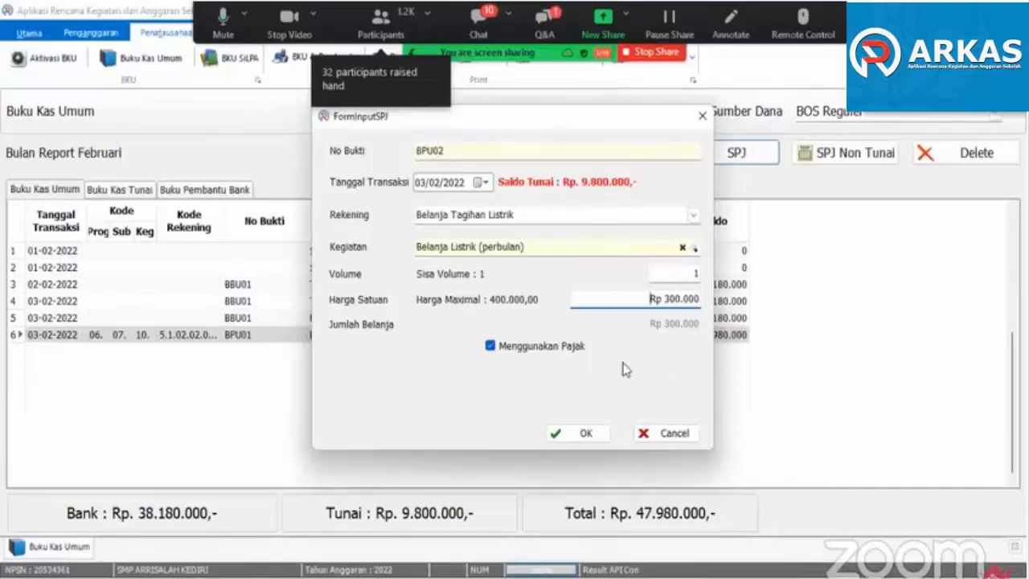
click(587, 435)
click(363, 352)
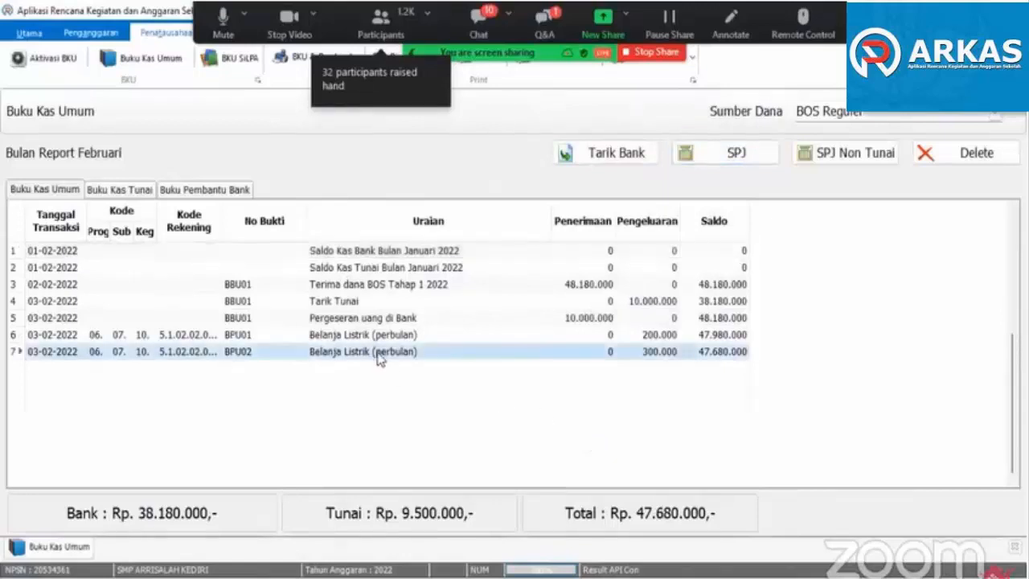
click(376, 336)
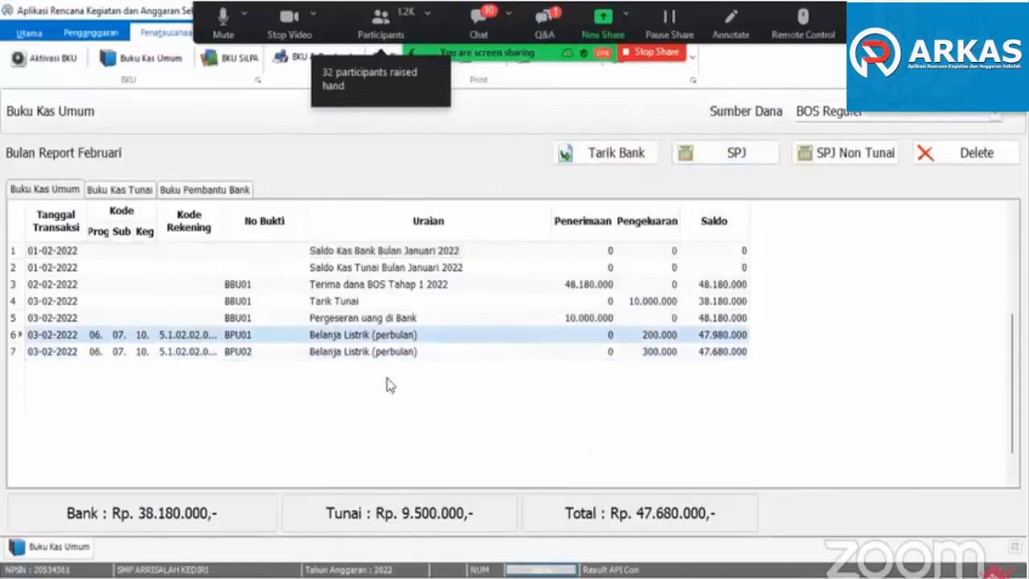
- Start an SPJ expense dated 04/02/2022 with Belanja Tagihan Air as its Rekening
click(728, 157)
click(694, 217)
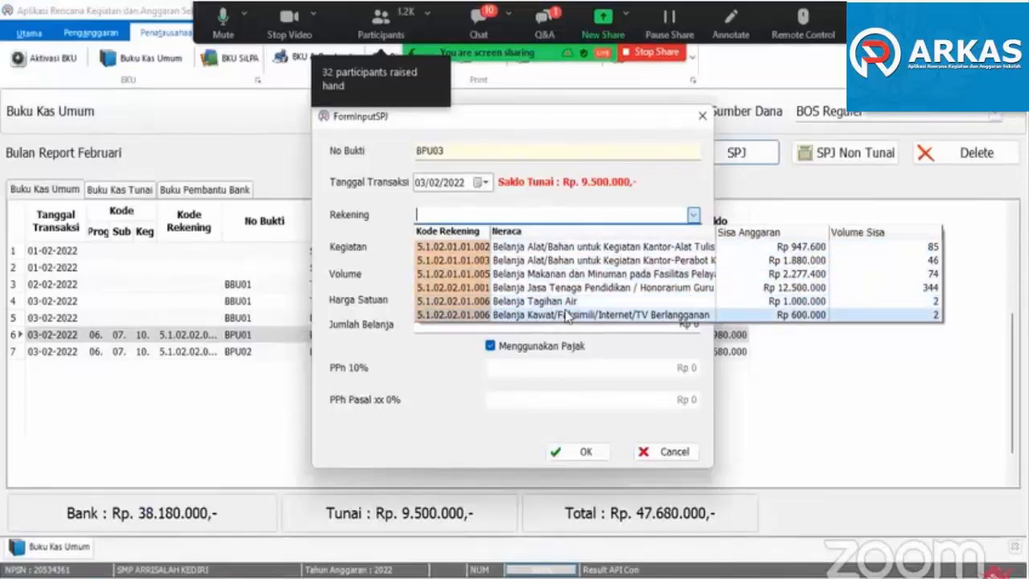
click(515, 311)
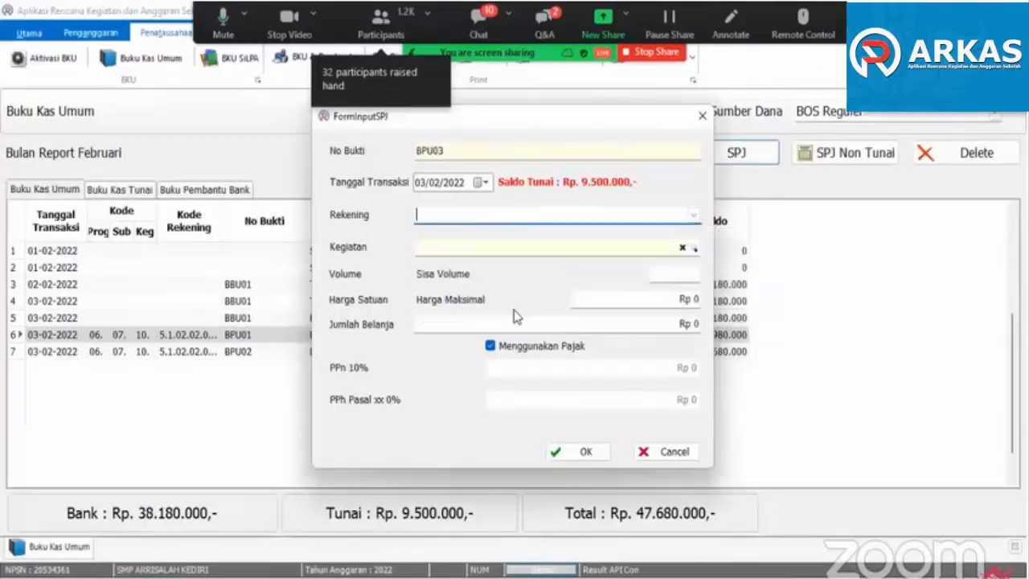
click(693, 217)
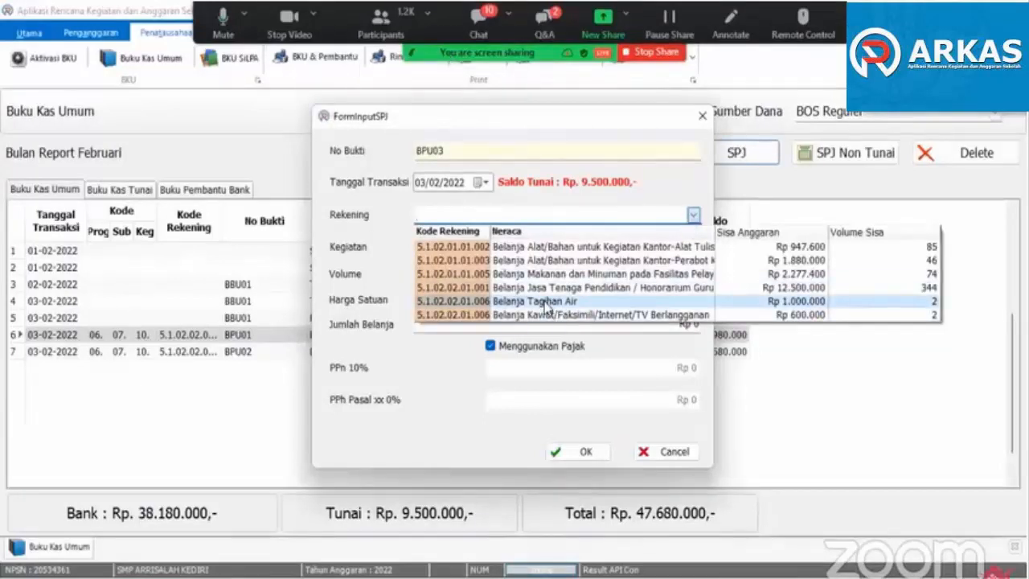
click(586, 185)
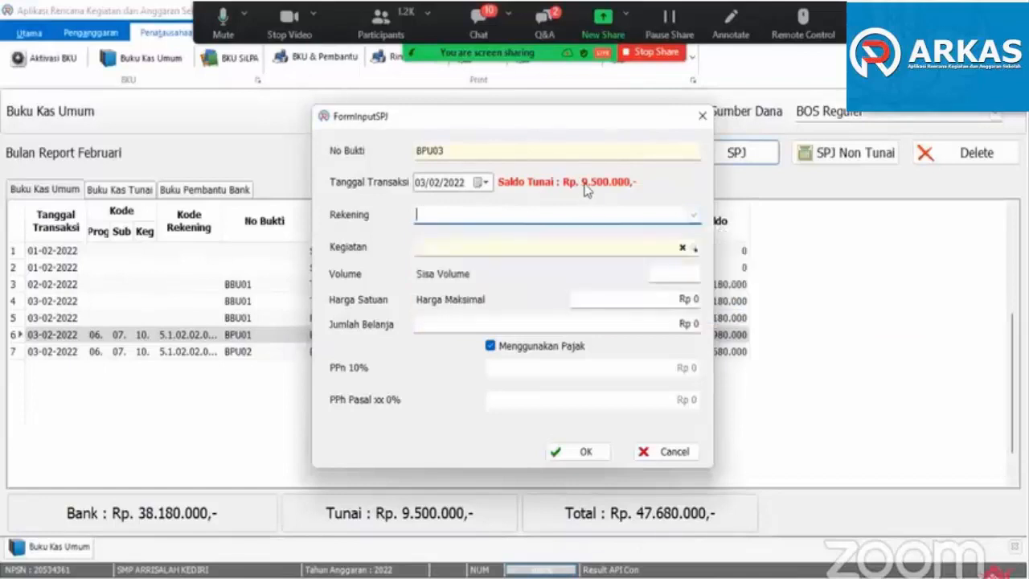
click(482, 182)
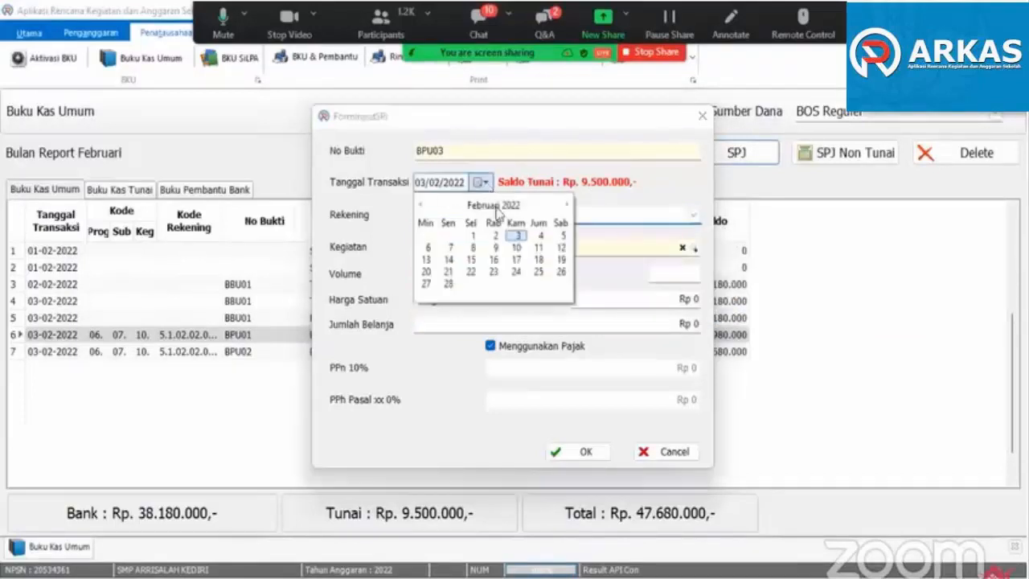
click(539, 237)
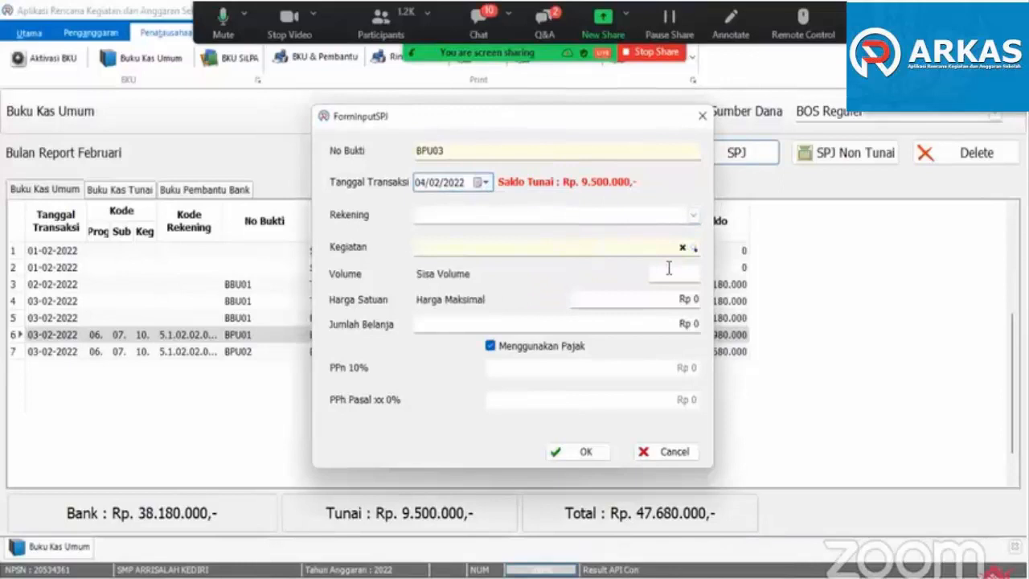
click(693, 215)
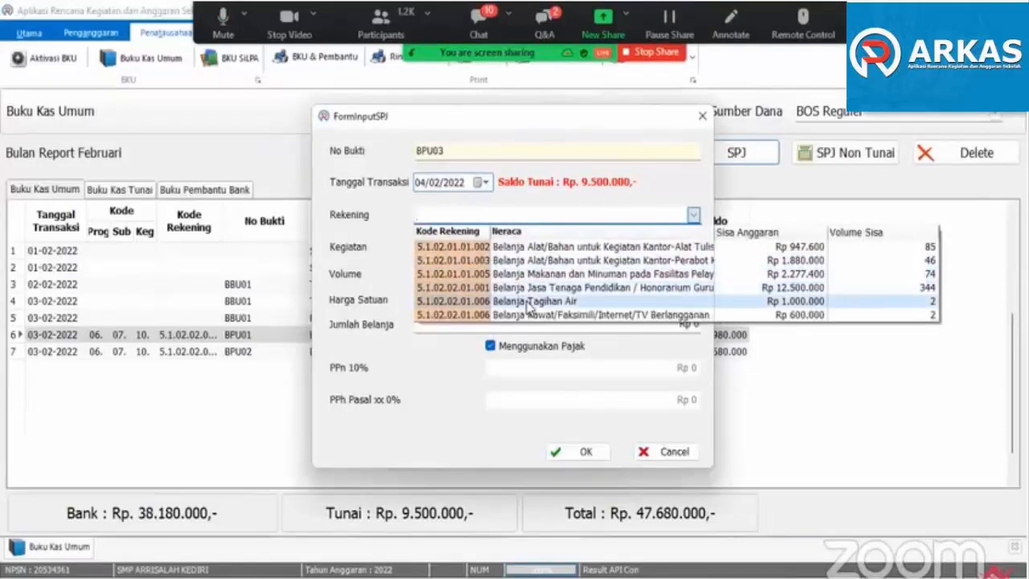
click(528, 303)
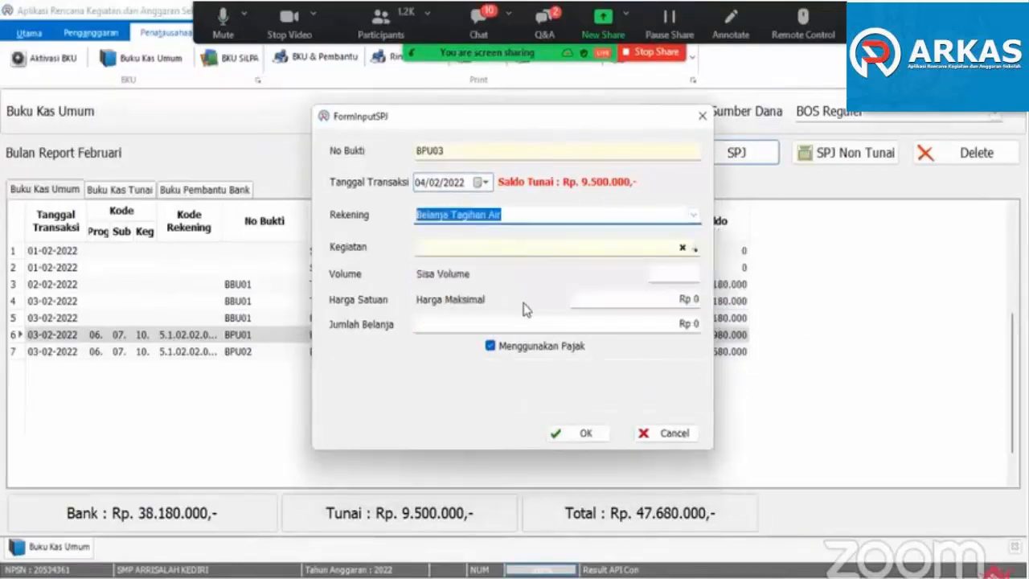
- Choose the January Belanja Langganan Air (bulanan) item as Kegiatan and save the expense with volume 1 and unit price Rp 400.000
click(485, 249)
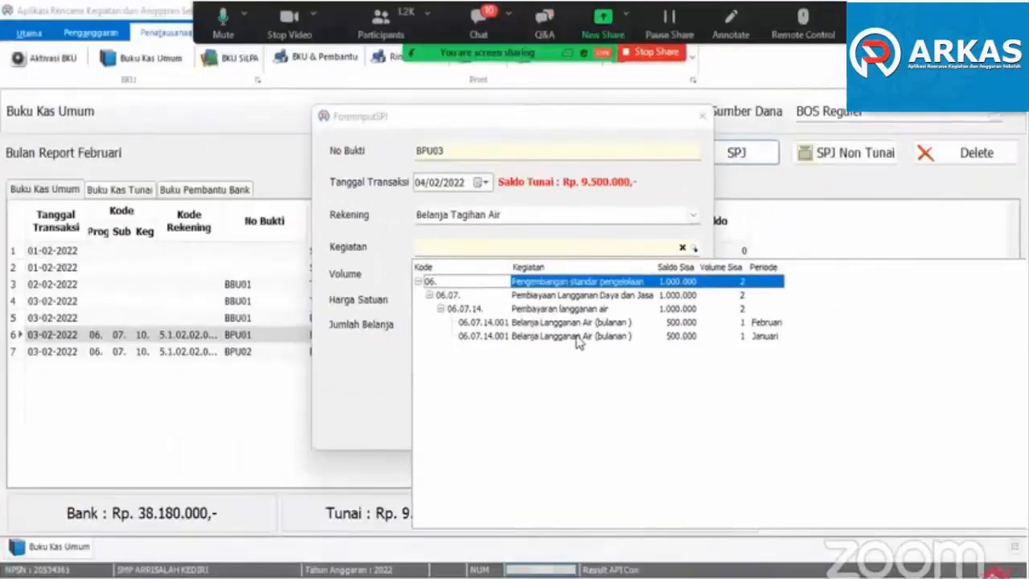
double_click(577, 337)
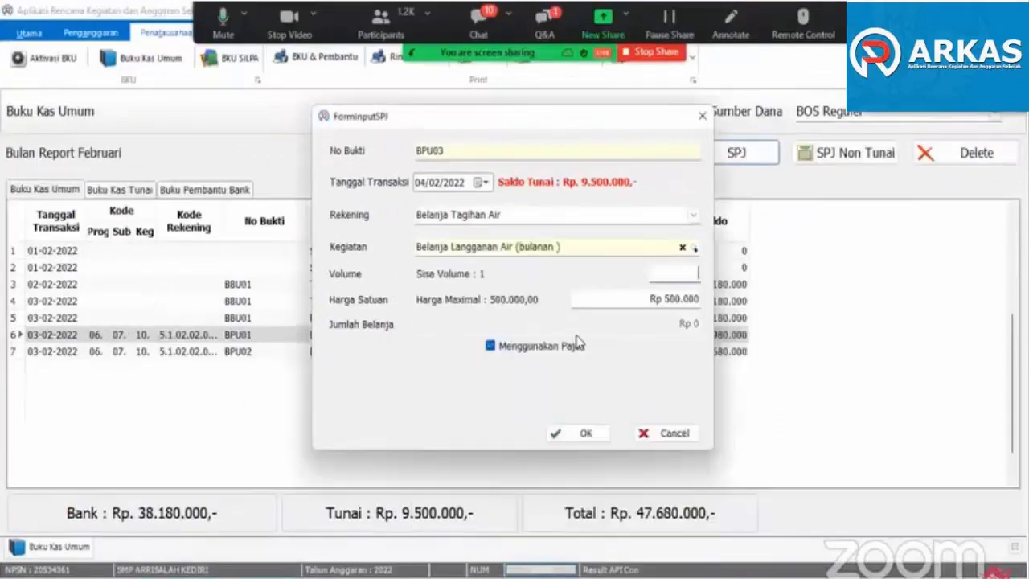
text(1)
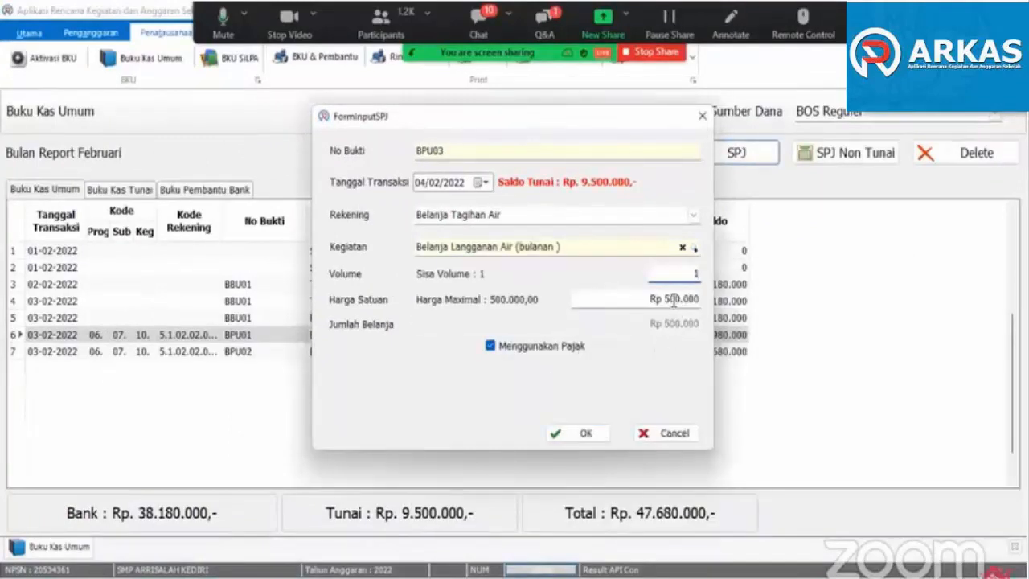
drag(675, 299, 664, 299)
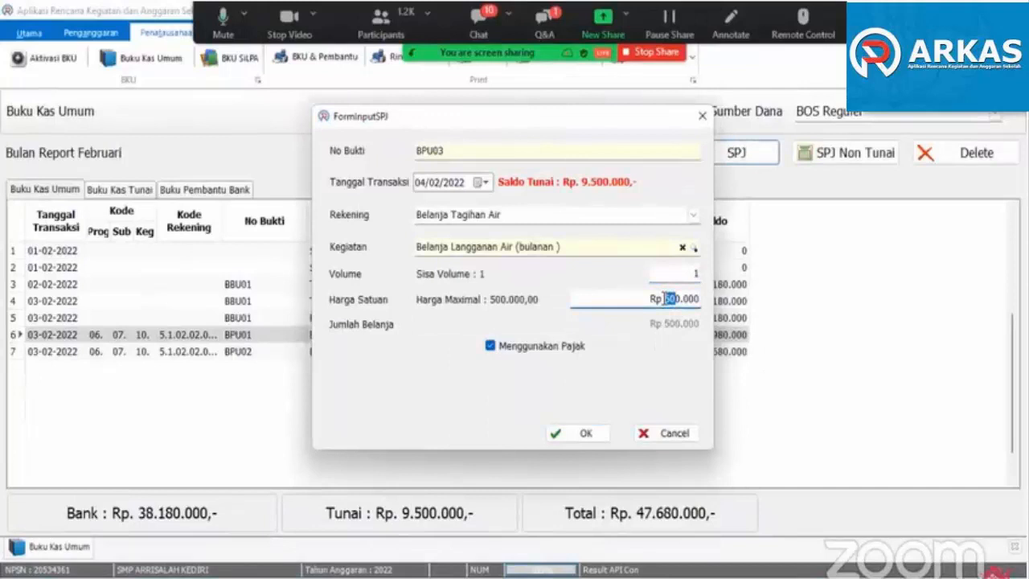
text(40)
click(586, 433)
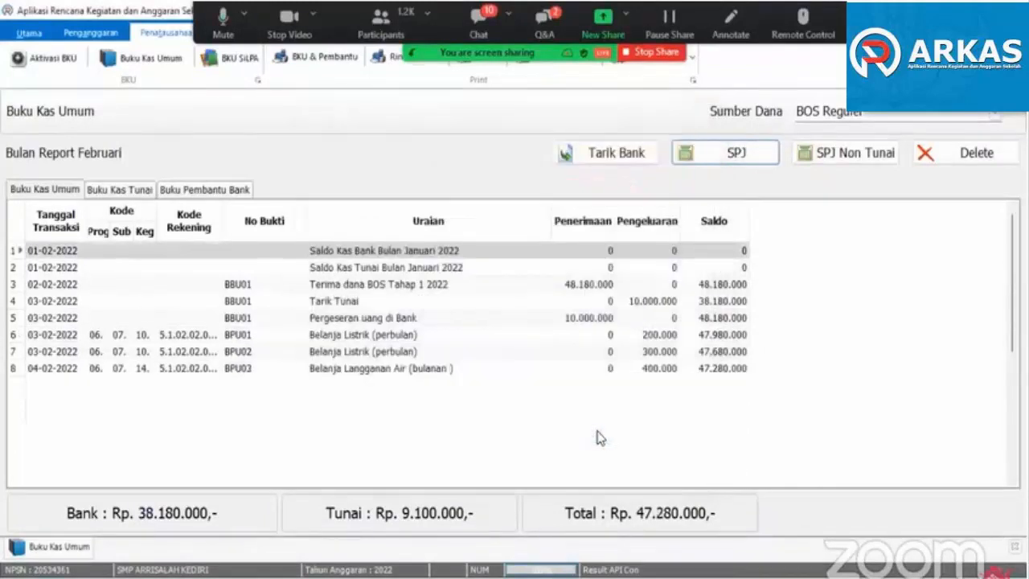
- Start another SPJ expense with Belanja Tagihan Air as Rekening and the February Belanja Langganan Air (bulanan) item as Kegiatan
click(736, 153)
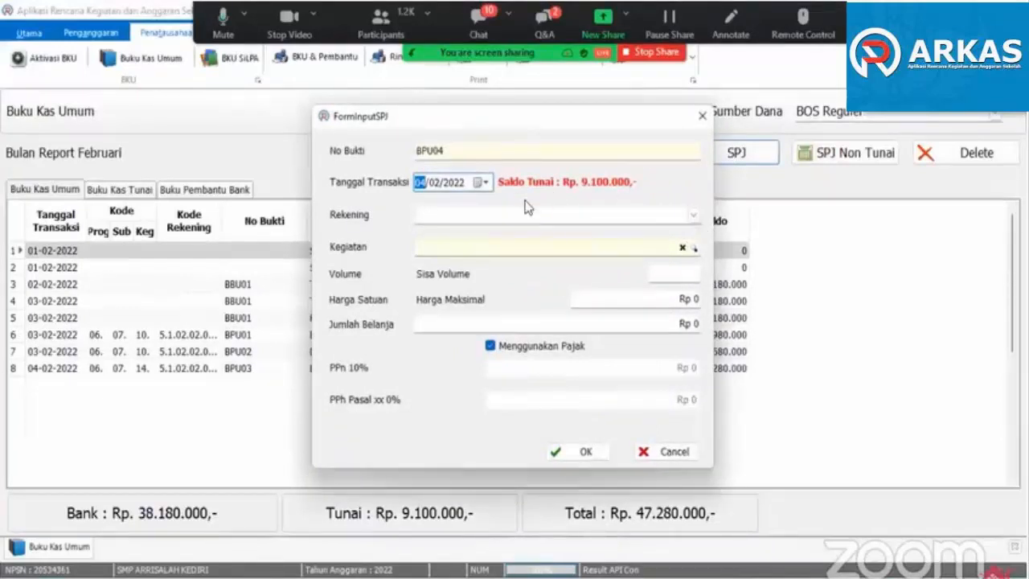
click(692, 215)
click(562, 301)
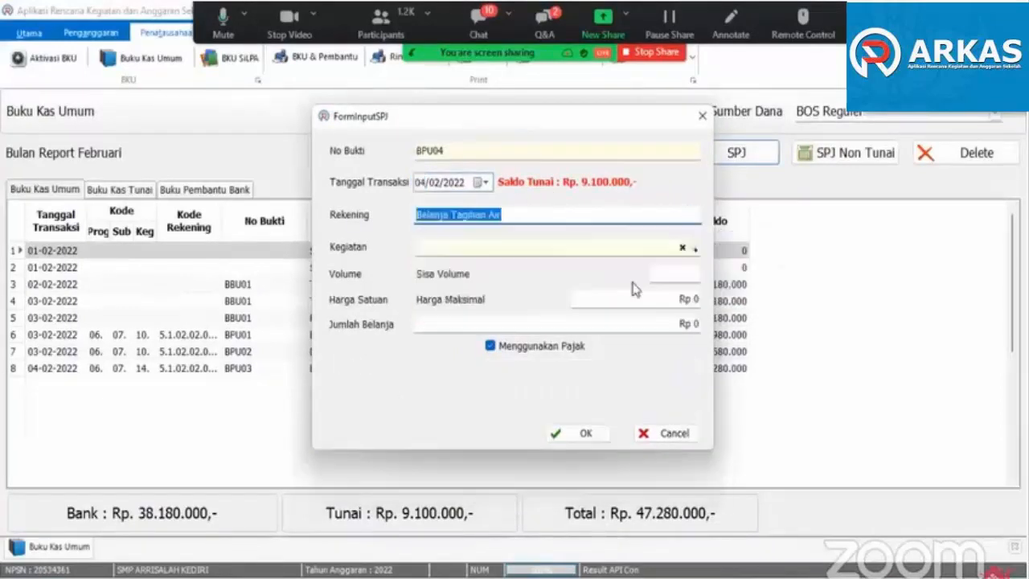
click(693, 249)
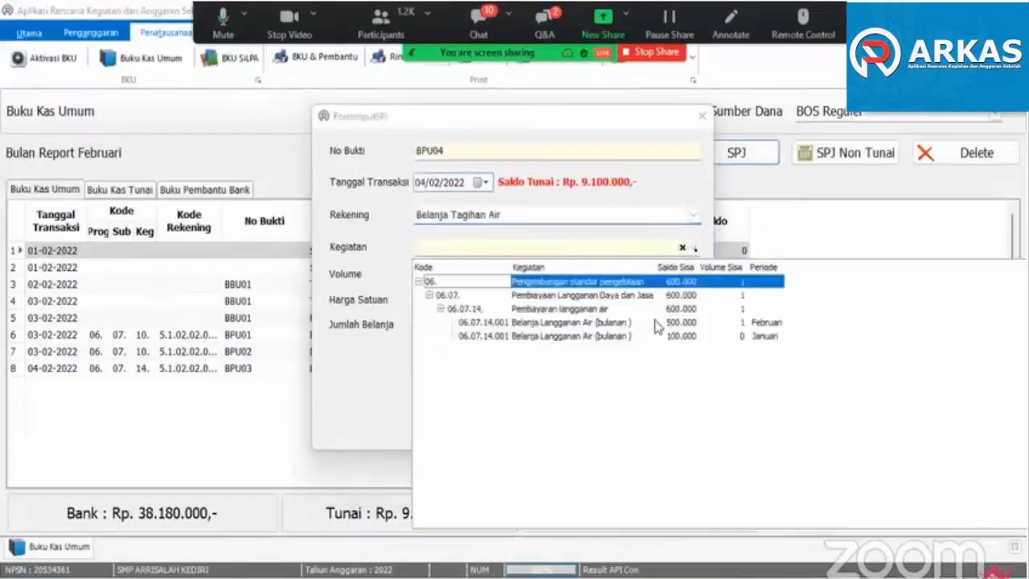
click(603, 323)
- Set the February water expense's volume to 1 and unit price to Rp 300.000, and save it
text(1)
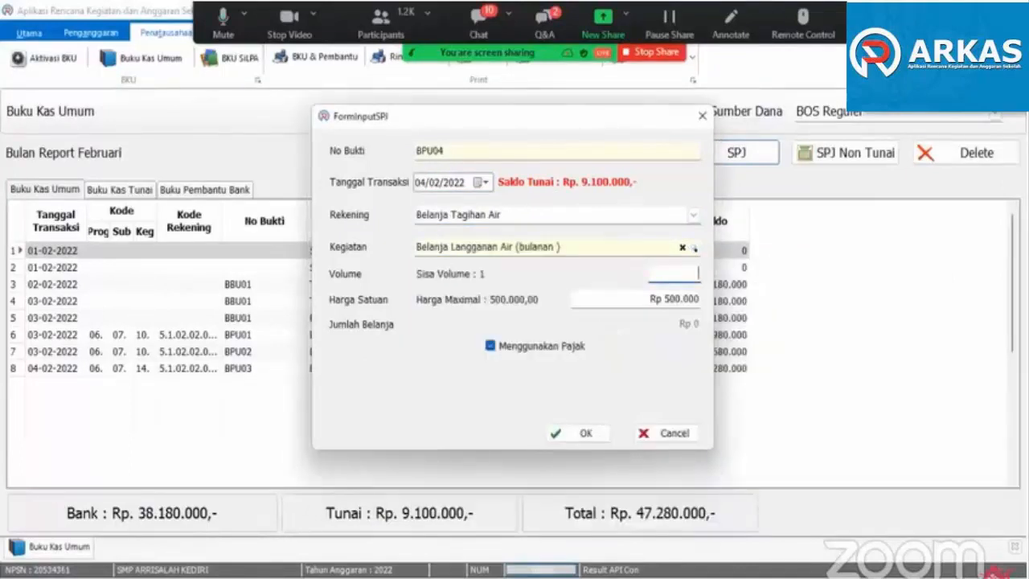
drag(664, 299, 674, 297)
text(30)
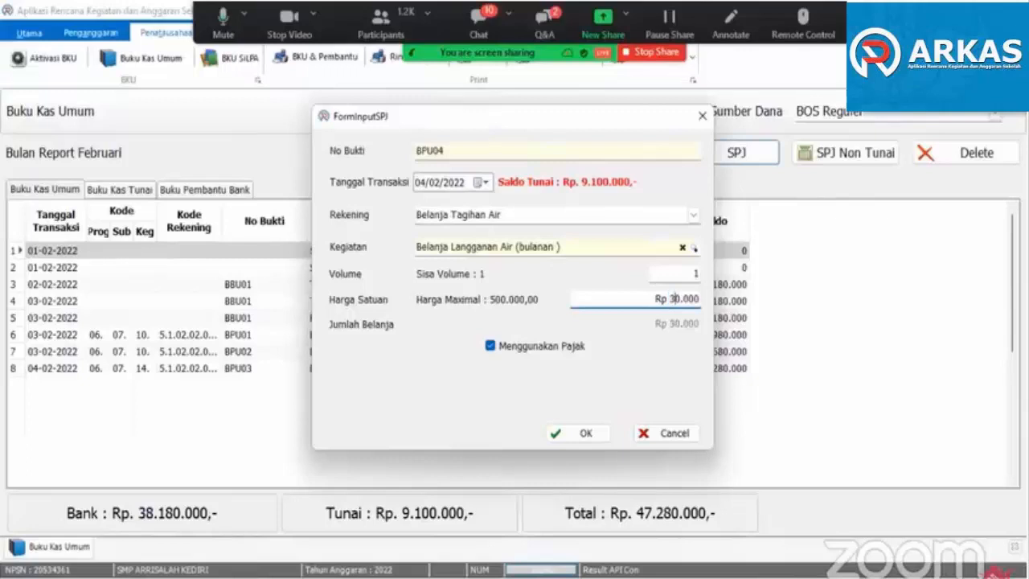
click(586, 434)
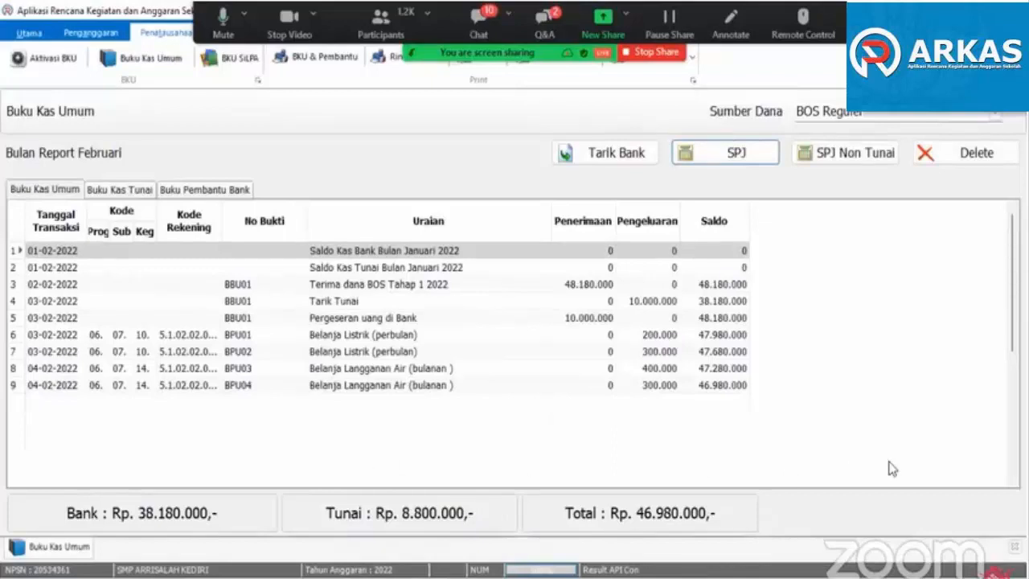
- Start an SPJ Non Tunai expense dated 04/02/2022 with Belanja Kawat/Faksimili/Internet/TV Berlangganan as its Rekening
click(833, 148)
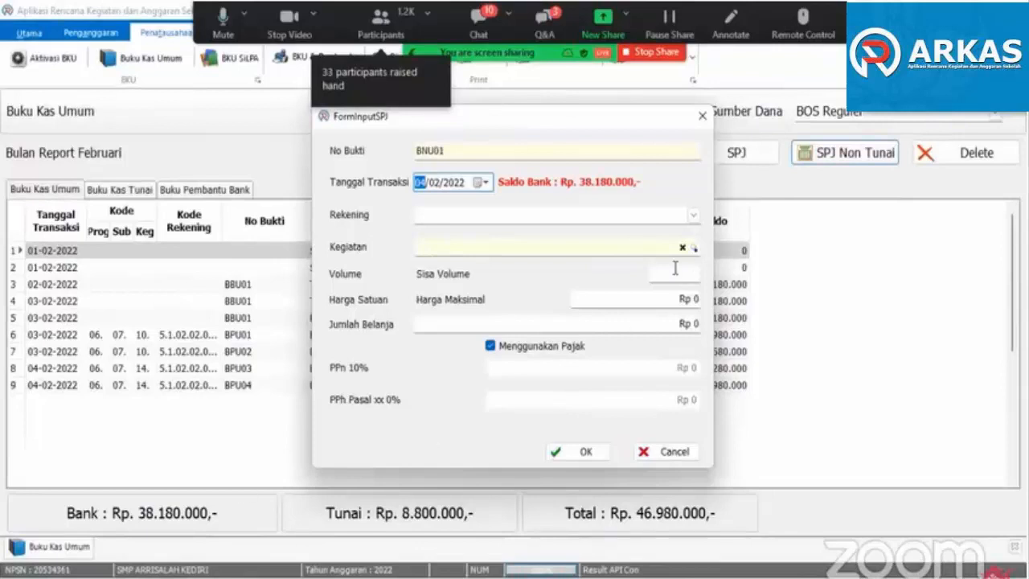
click(693, 216)
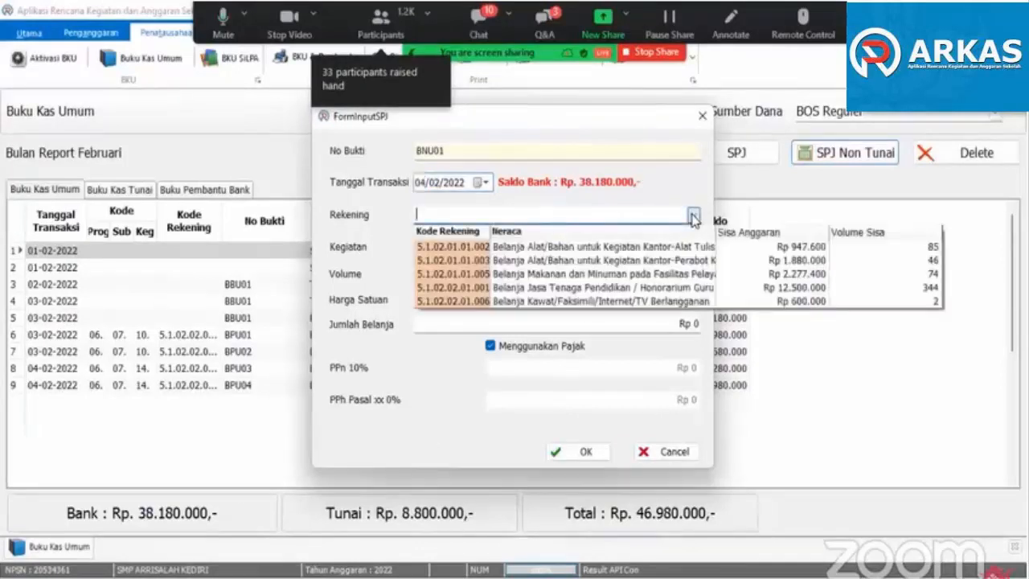
click(664, 186)
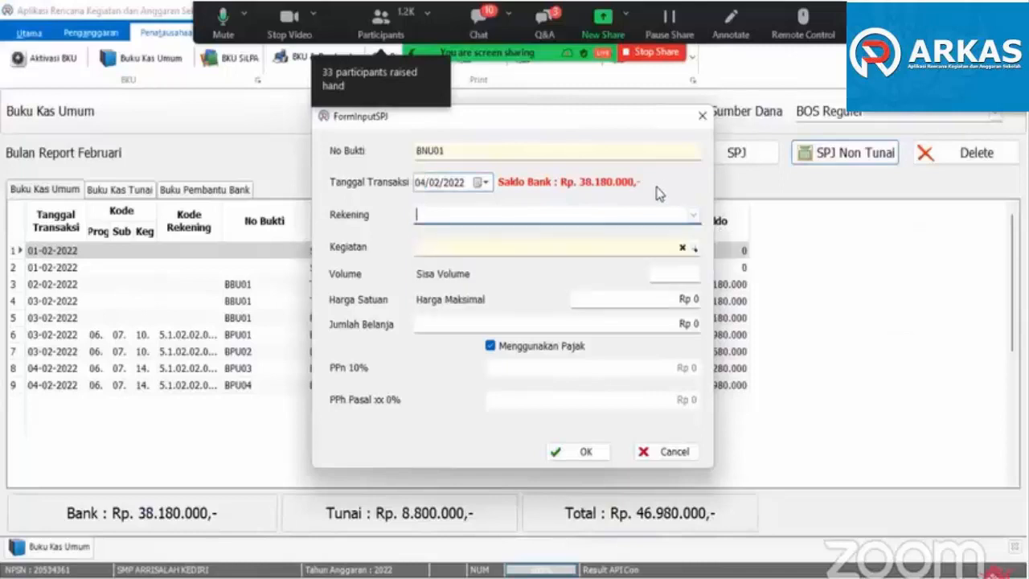
click(482, 183)
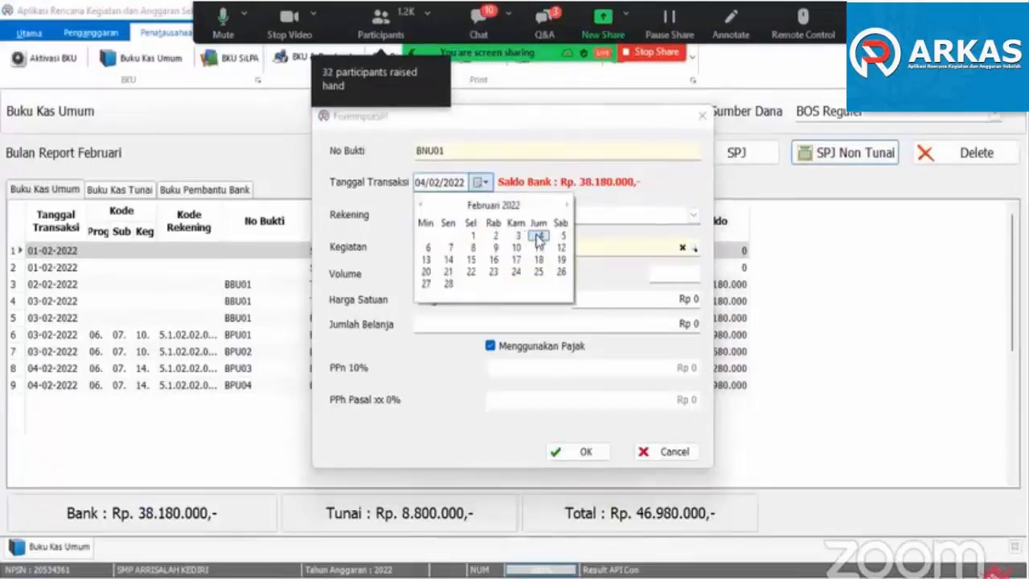
click(535, 234)
click(693, 214)
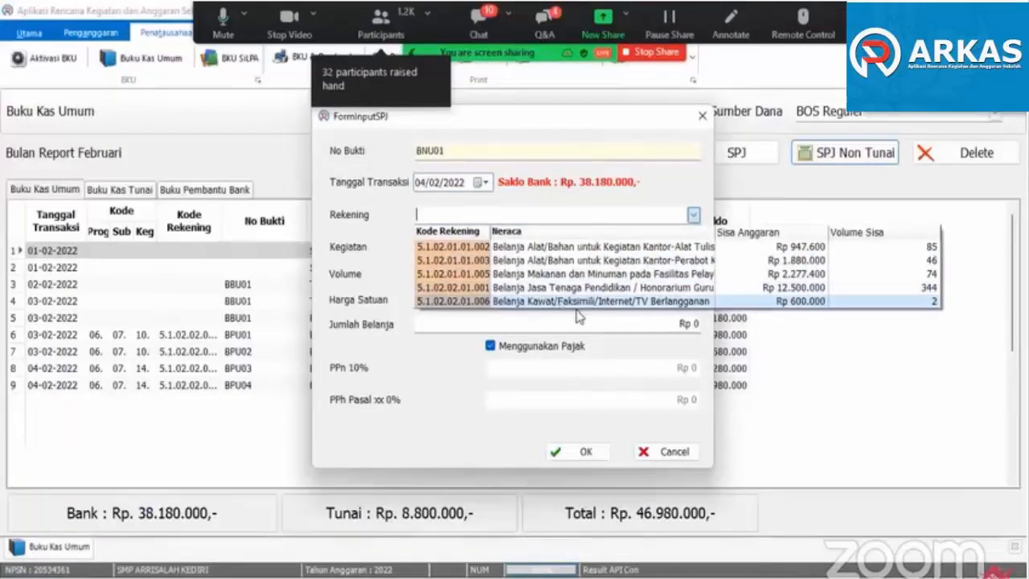
click(652, 302)
- Choose the January Internet item as the non-cash expense's Kegiatan and save it with volume 1 at Rp 300.000
click(542, 247)
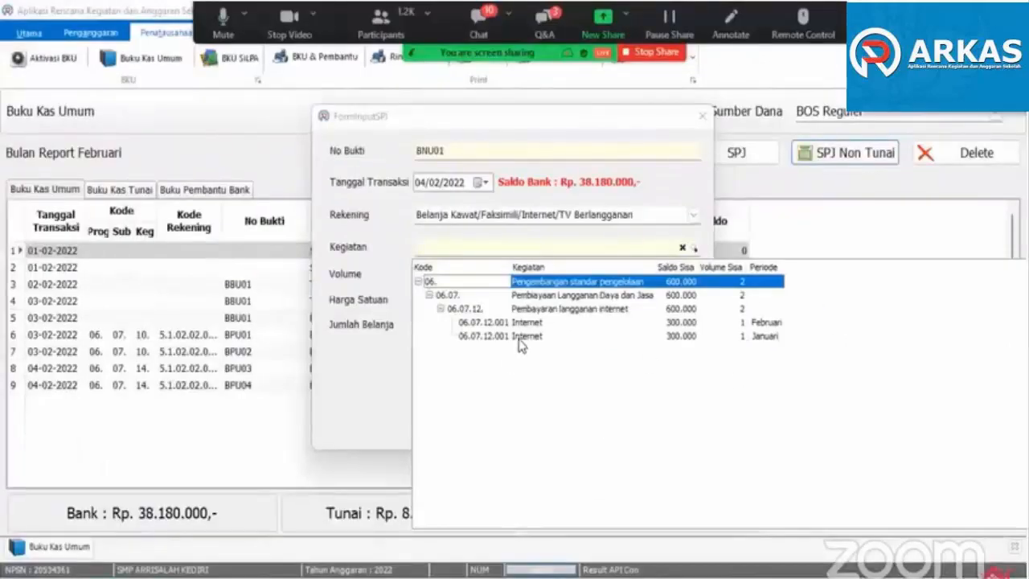
click(563, 338)
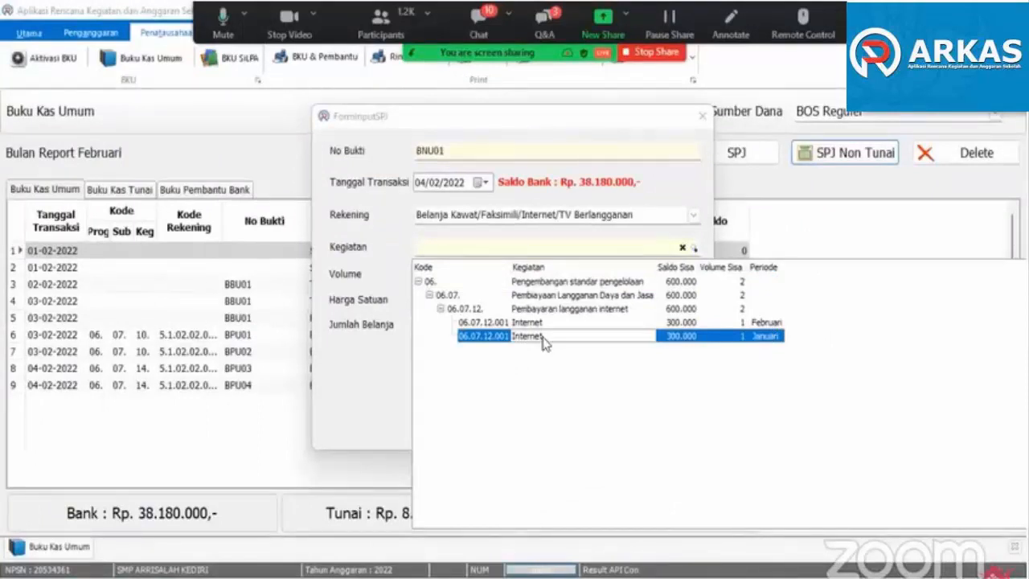
double_click(545, 339)
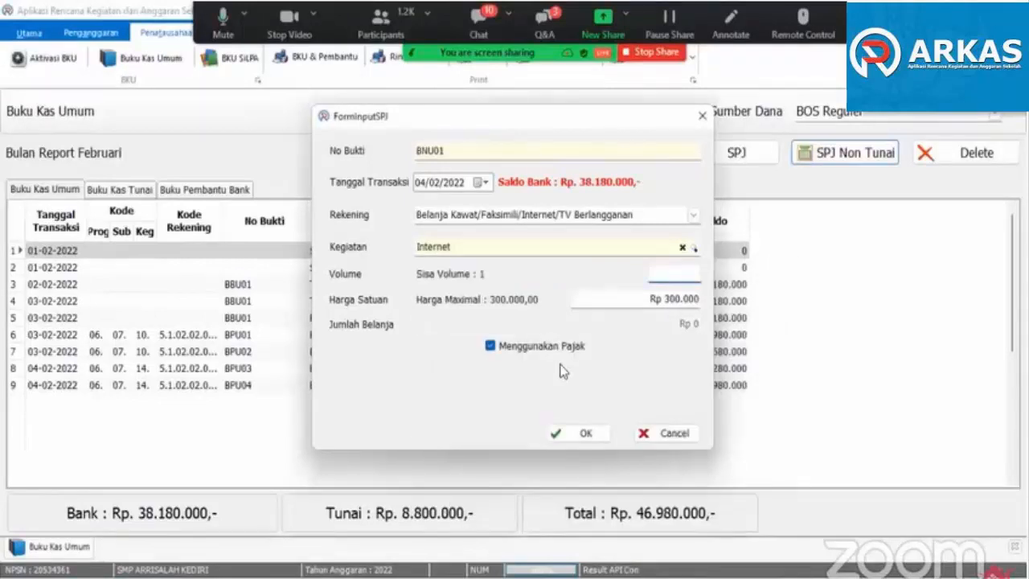
click(587, 438)
- Start another SPJ Non Tunai expense with Belanja Kawat/Faksimili/Internet/TV Berlangganan as Rekening and the February Internet item as Kegiatan
click(844, 153)
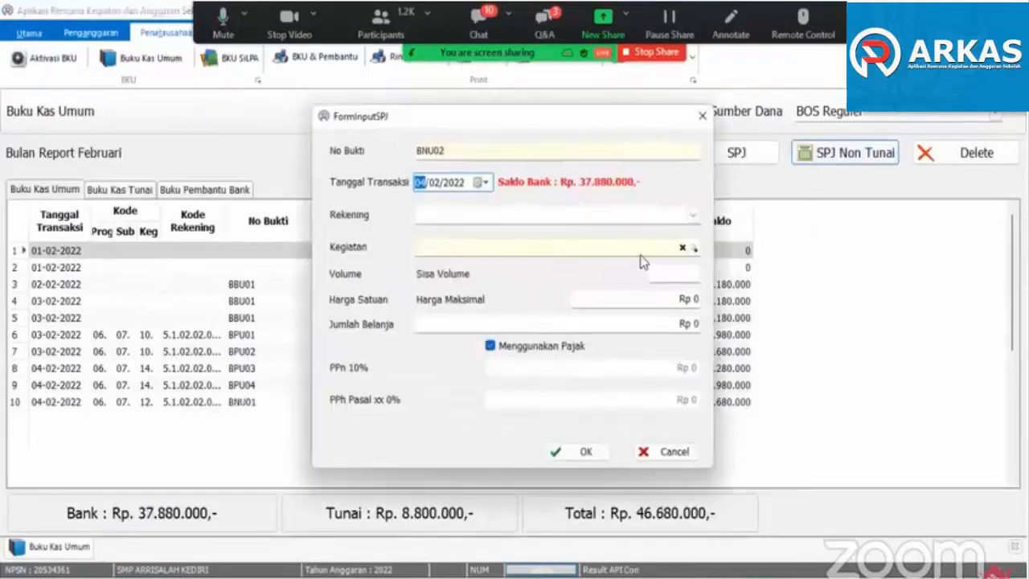
click(693, 217)
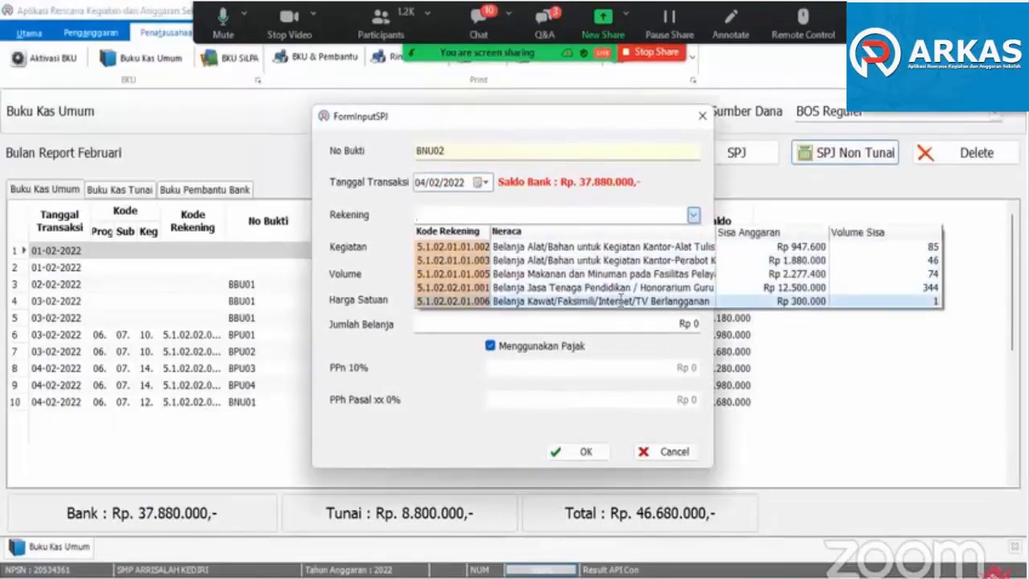
click(578, 297)
click(694, 248)
click(537, 322)
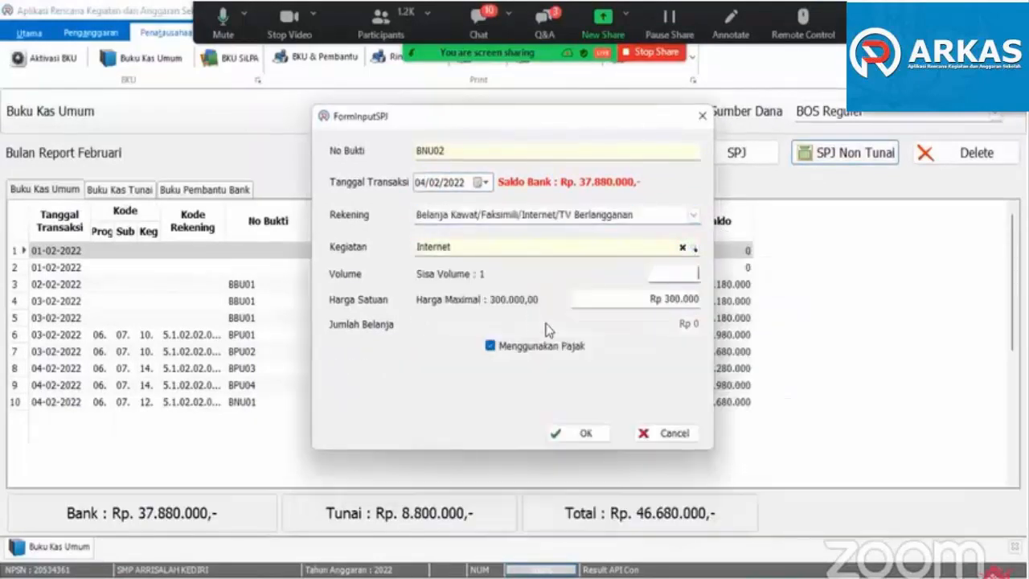
- Set the February Internet expense's volume to 1 and save the non-cash transaction
text(1)
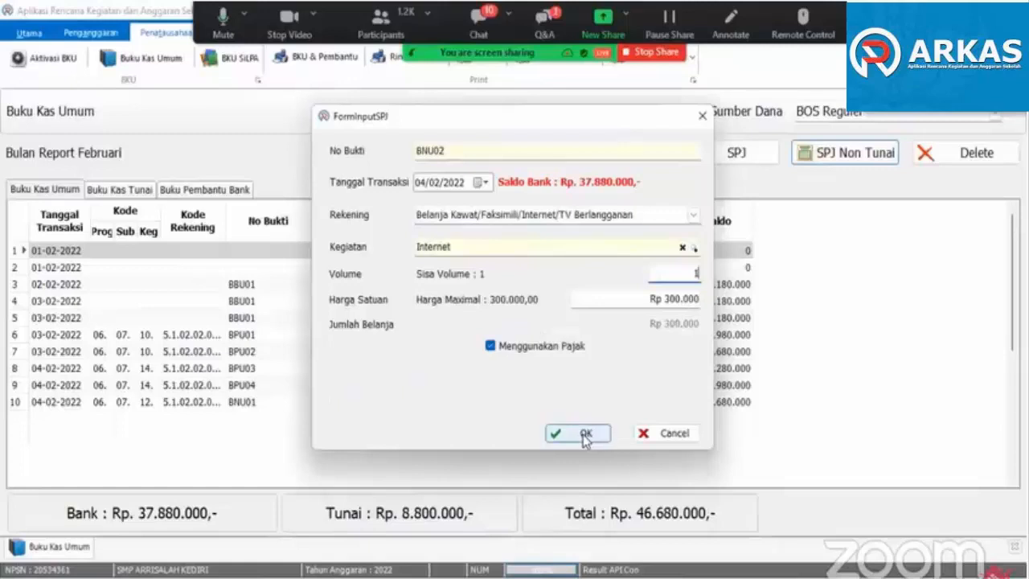
click(588, 432)
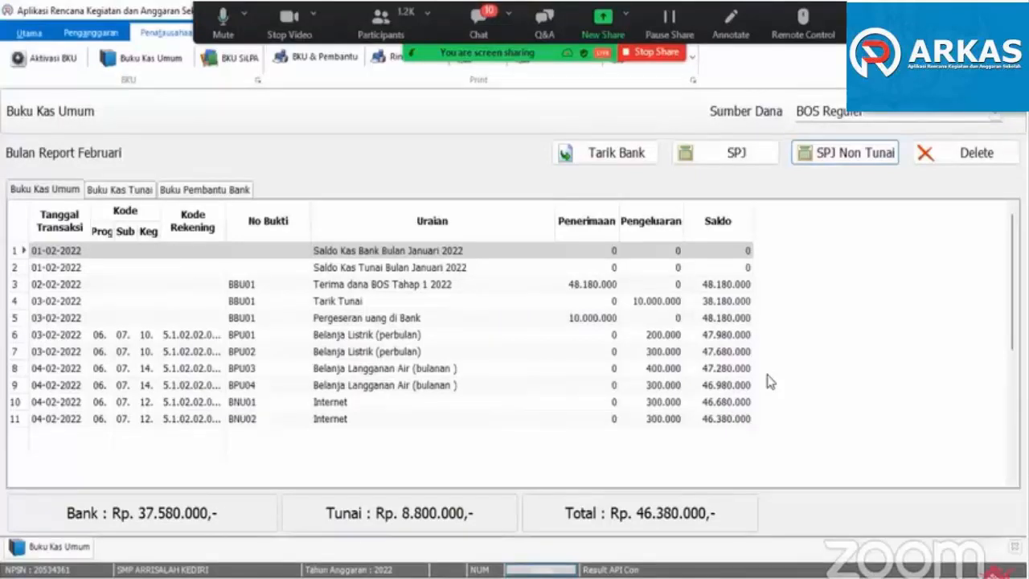
- Examine how the Tarik Tunai and Pergeseran uang di Bank entries appear in the Penerimaan and Pengeluaran columns of the February ledger
click(326, 339)
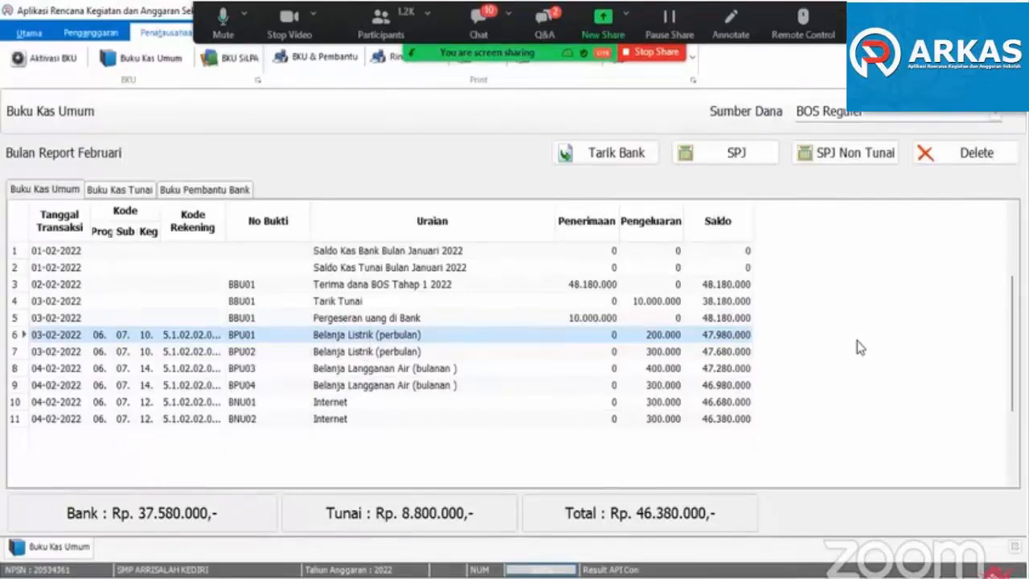
click(594, 320)
click(646, 291)
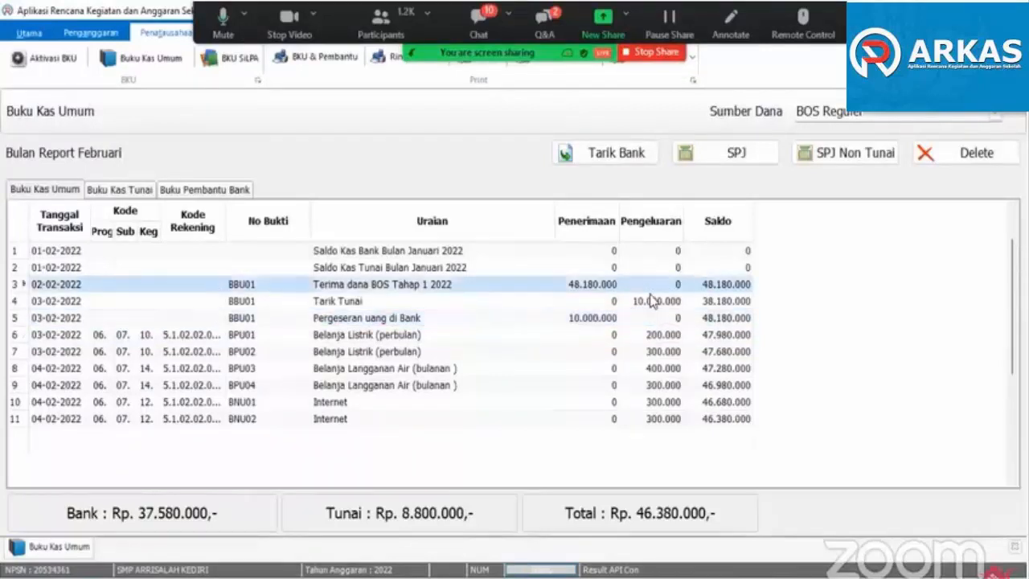
click(602, 318)
click(641, 302)
click(596, 320)
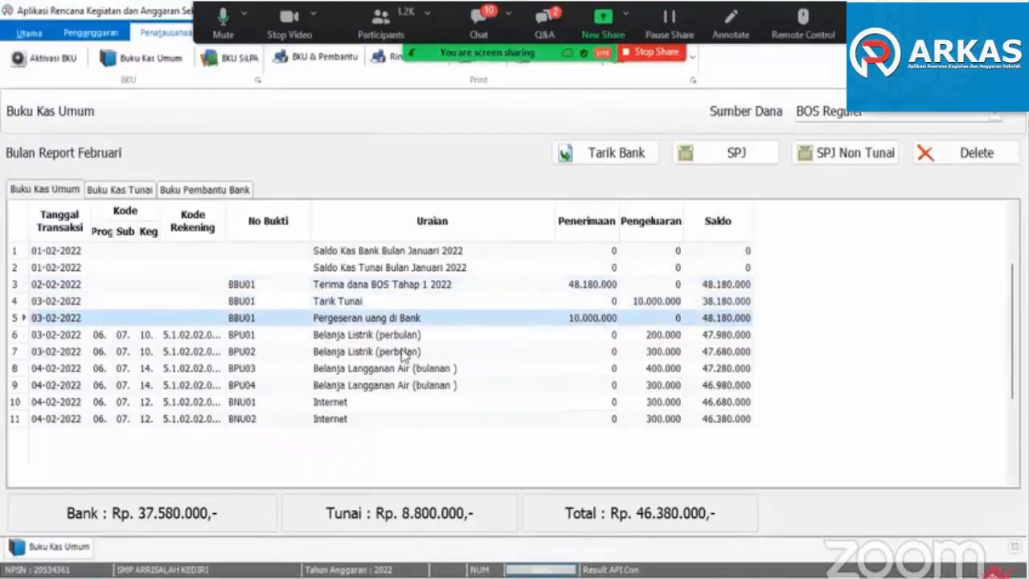
click(368, 336)
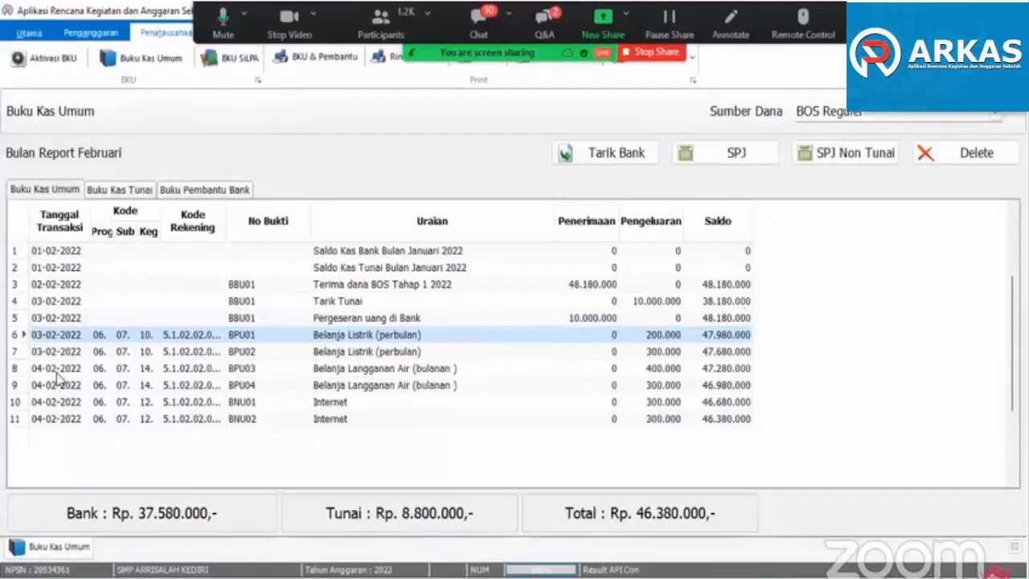
click(590, 320)
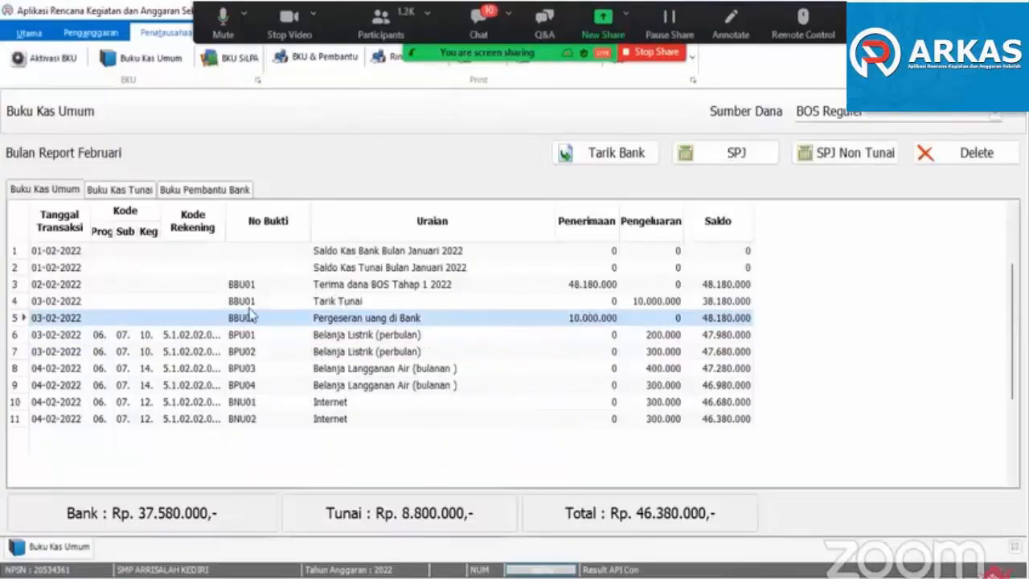
click(324, 301)
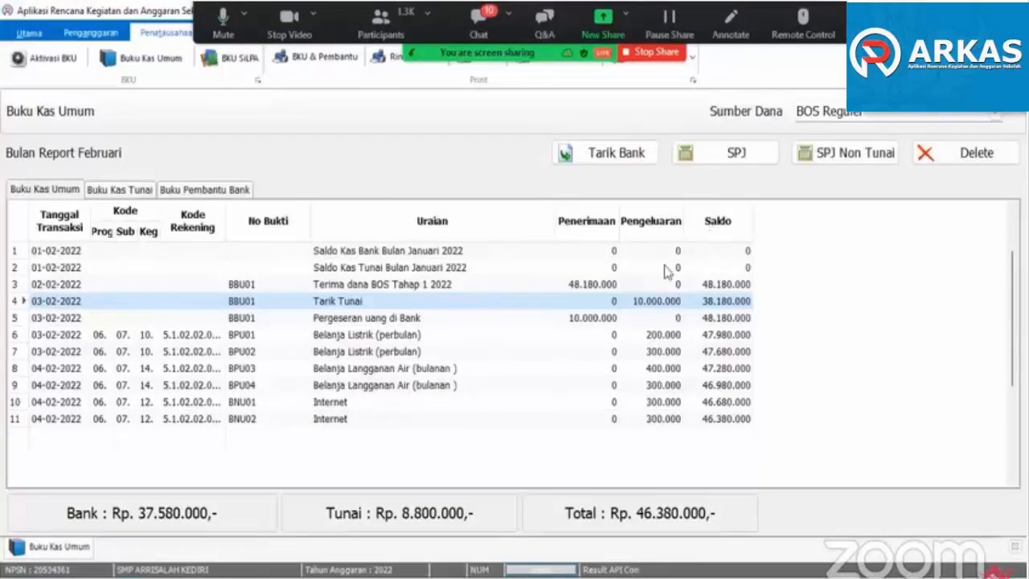
click(569, 318)
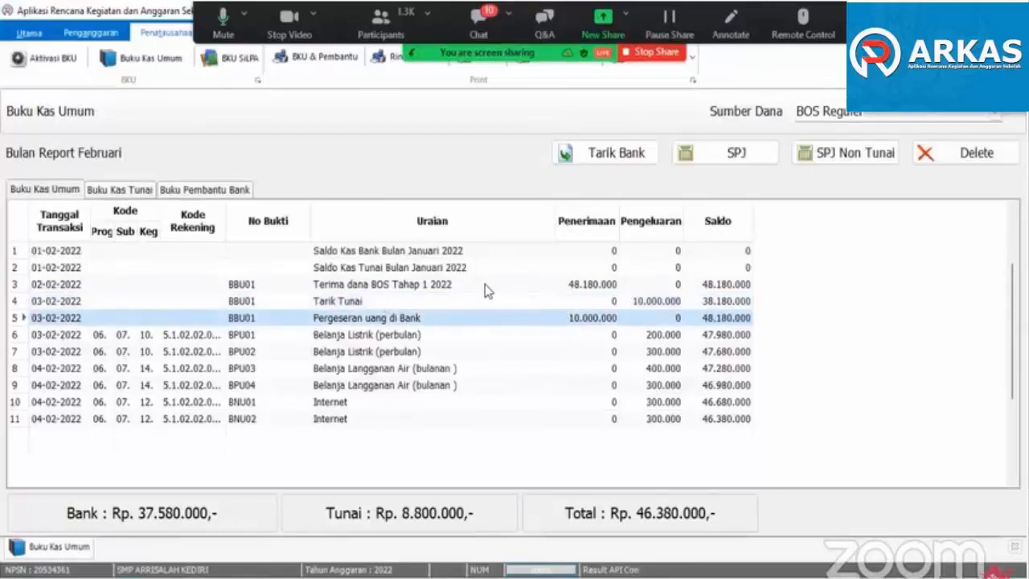
click(451, 302)
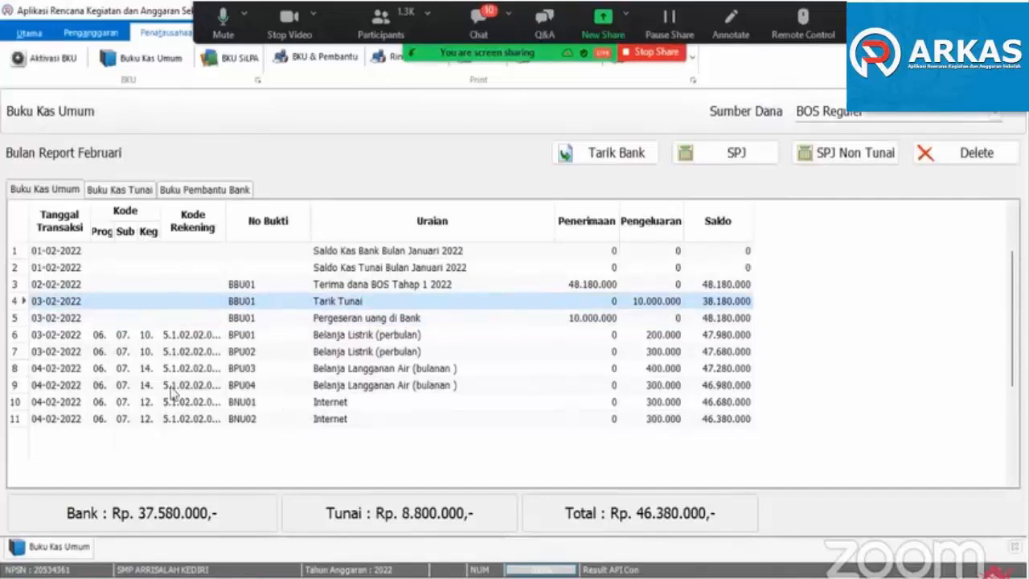
- Check the latest internet and water expense entries and the Tarik Tunai entry in the February ledger
click(71, 421)
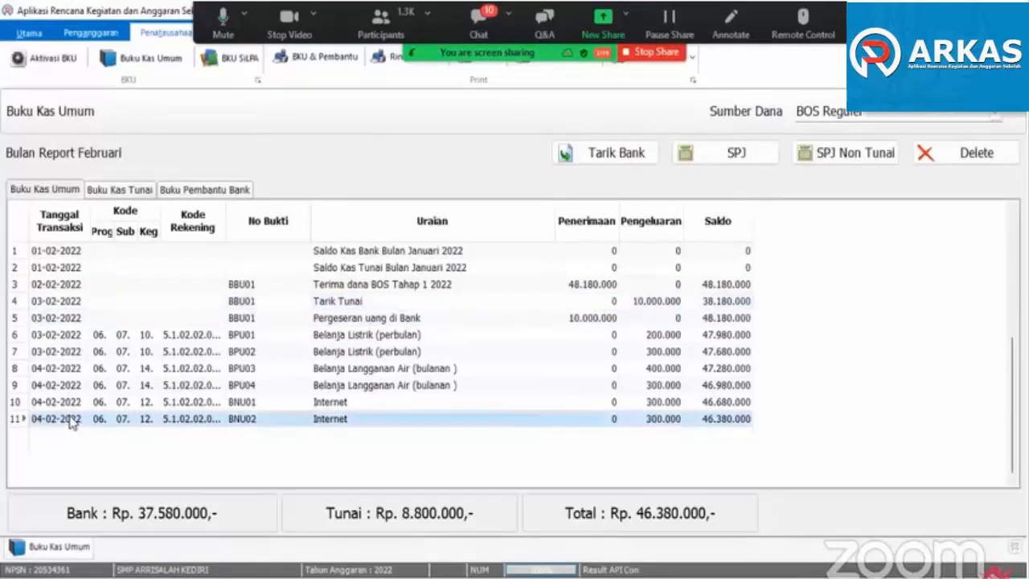
click(74, 386)
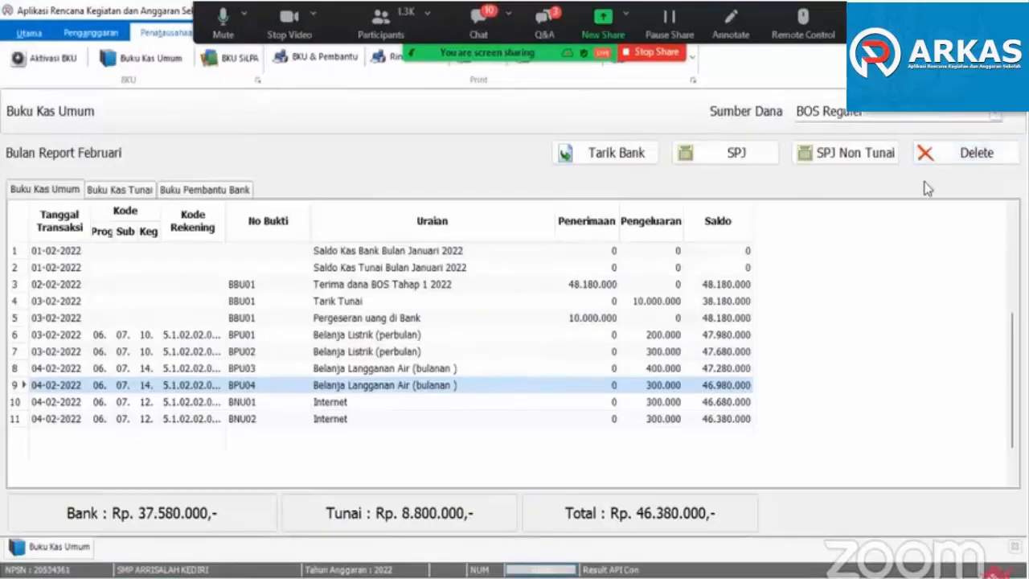
click(360, 425)
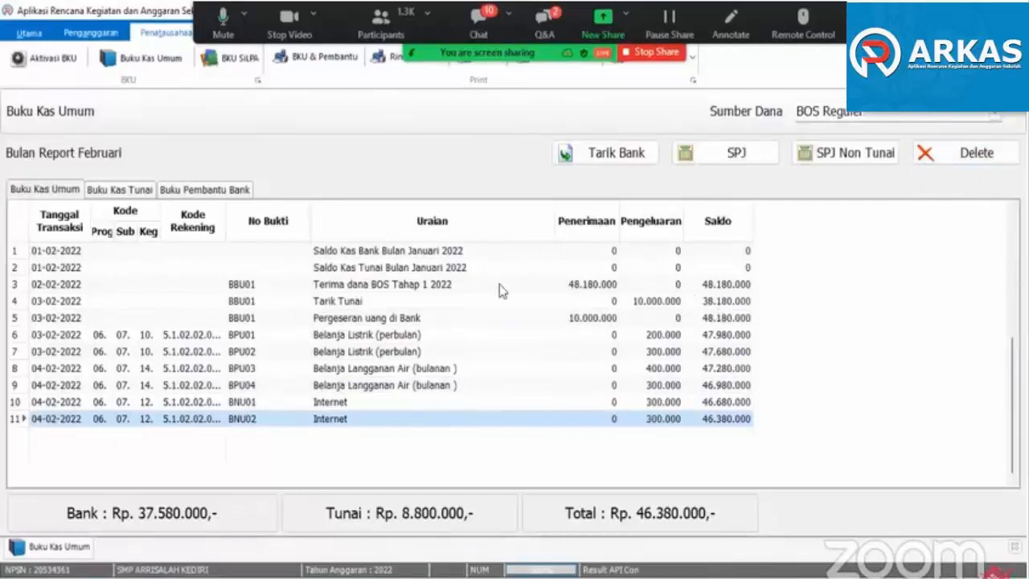
click(344, 304)
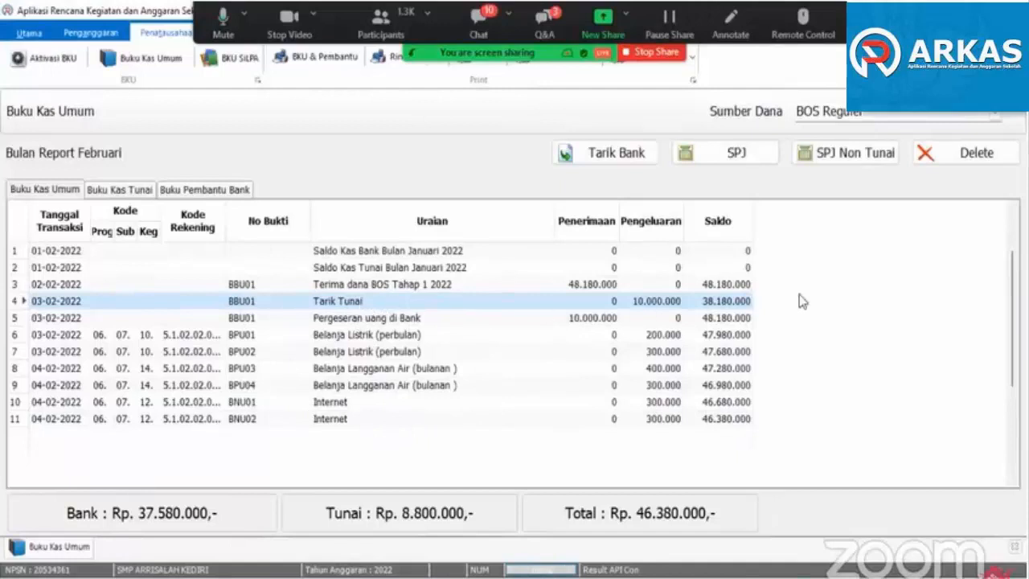
- Try to delete the Terima dana BOS Tahap 1 2022 entry from the February ledger
click(376, 287)
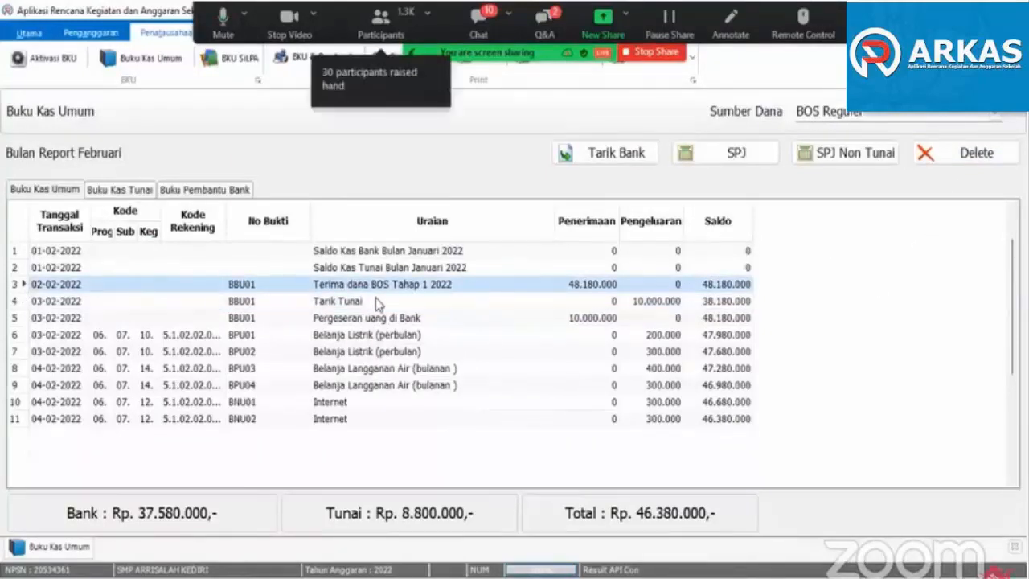
click(970, 159)
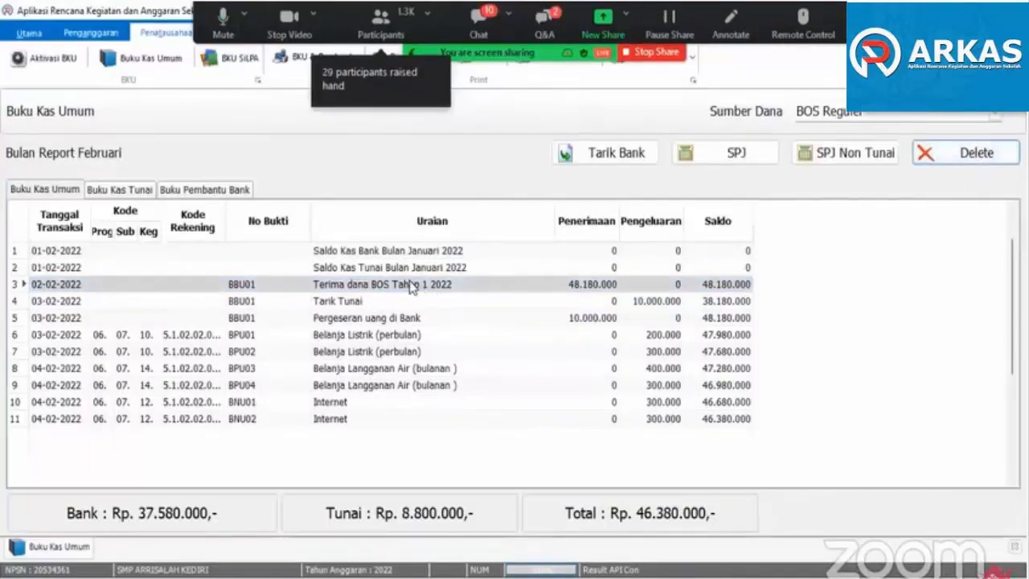
click(411, 288)
click(959, 159)
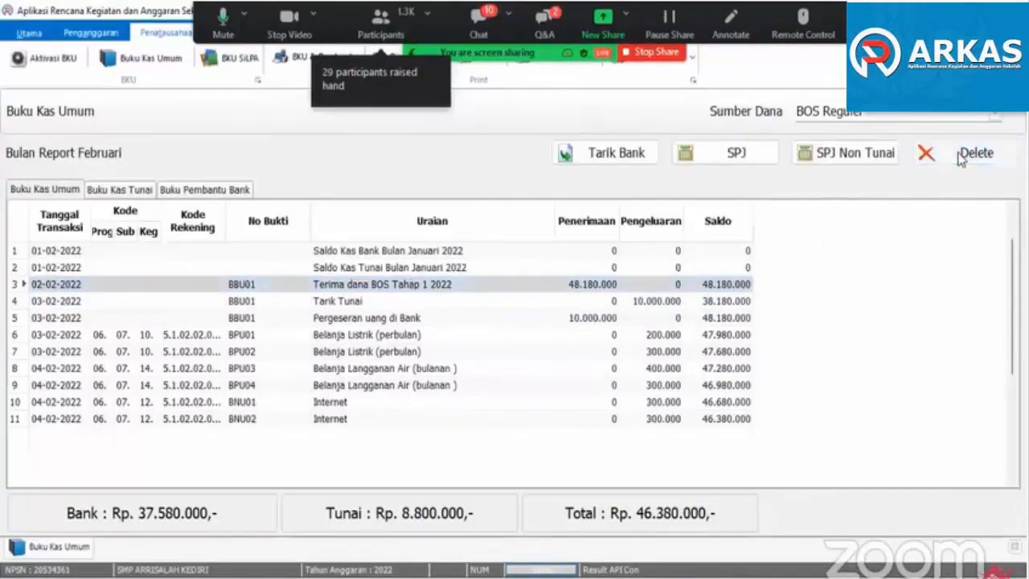
- Review the internet, water and electricity expense entries in the February ledger, starting from the most recent one
click(326, 421)
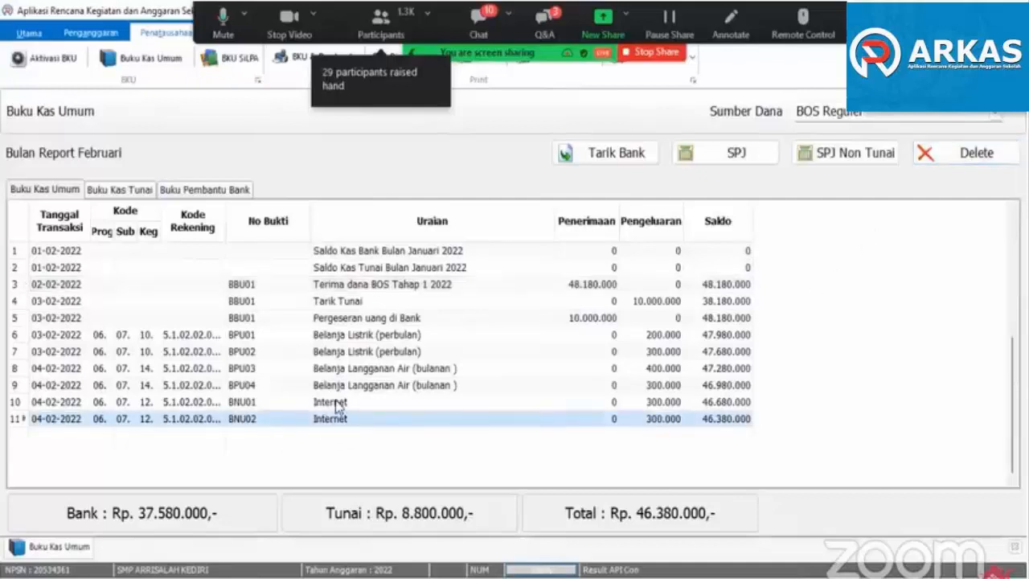
click(336, 408)
click(336, 418)
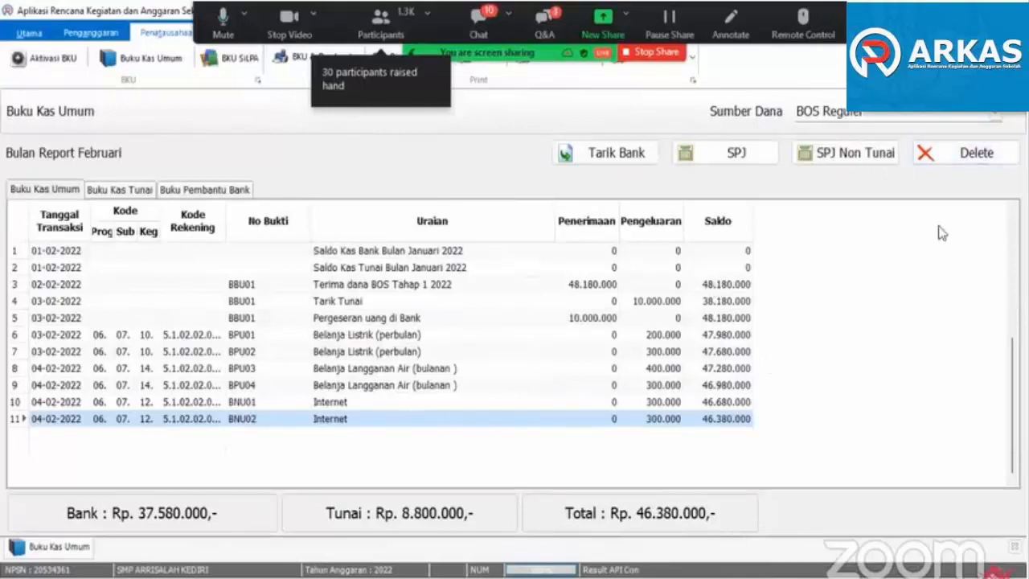
click(356, 387)
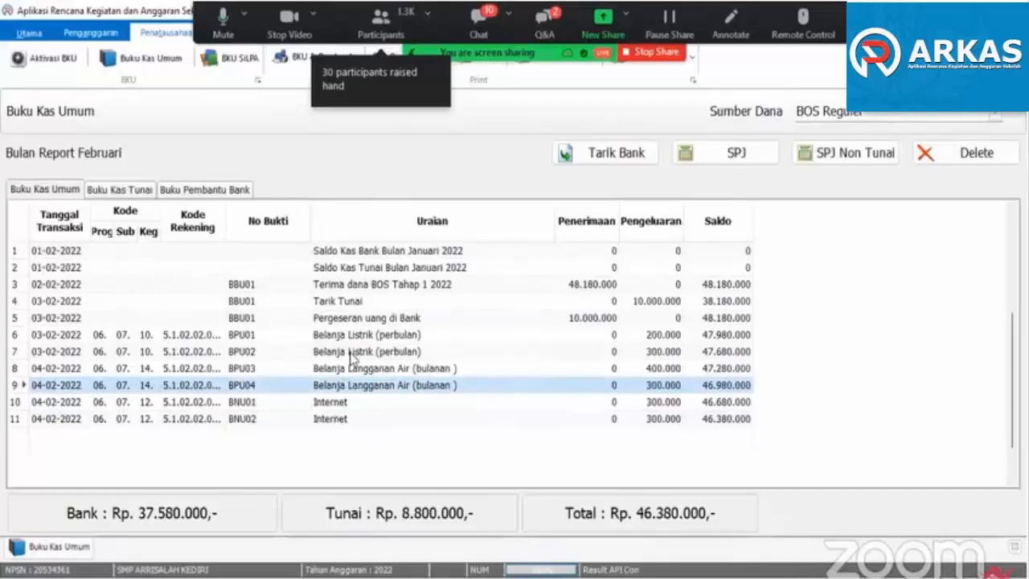
click(354, 352)
click(351, 389)
click(324, 405)
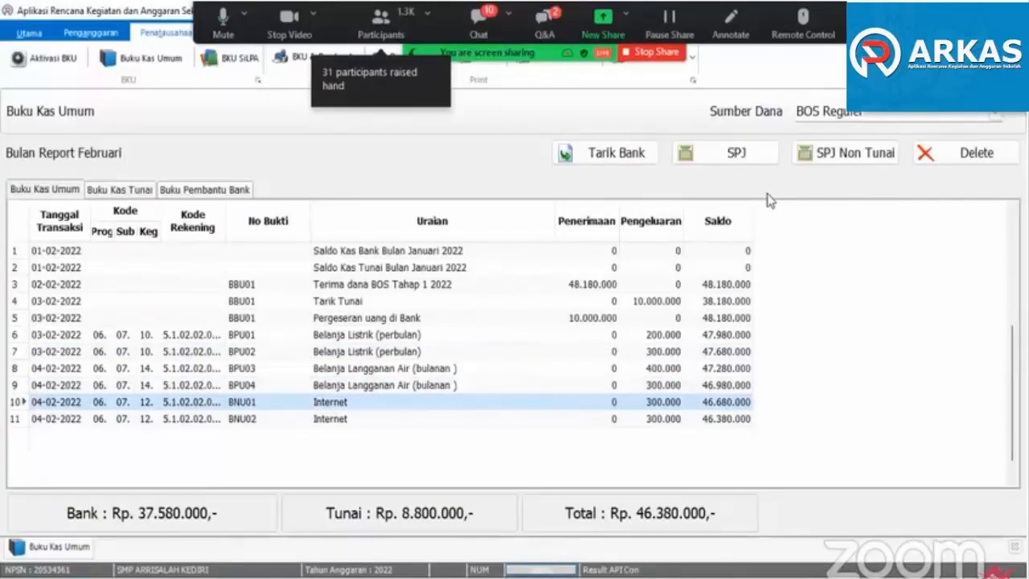
- Start an SPJ Non Tunai expense dated 04/02/2022 with Belanja Jasa Tenaga Pendidikan / Honorarium Guru as its Rekening
click(834, 163)
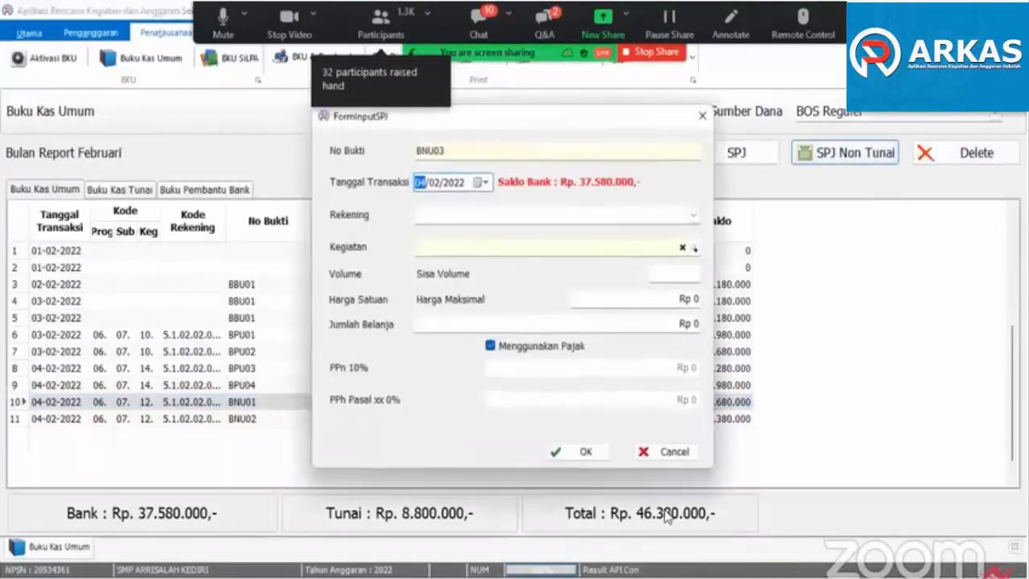
click(486, 183)
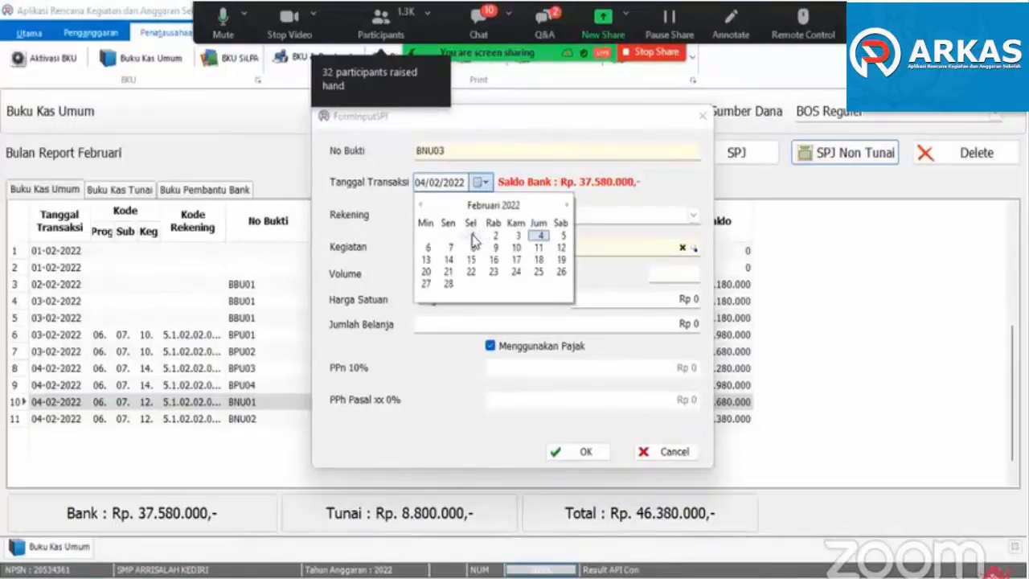
click(539, 235)
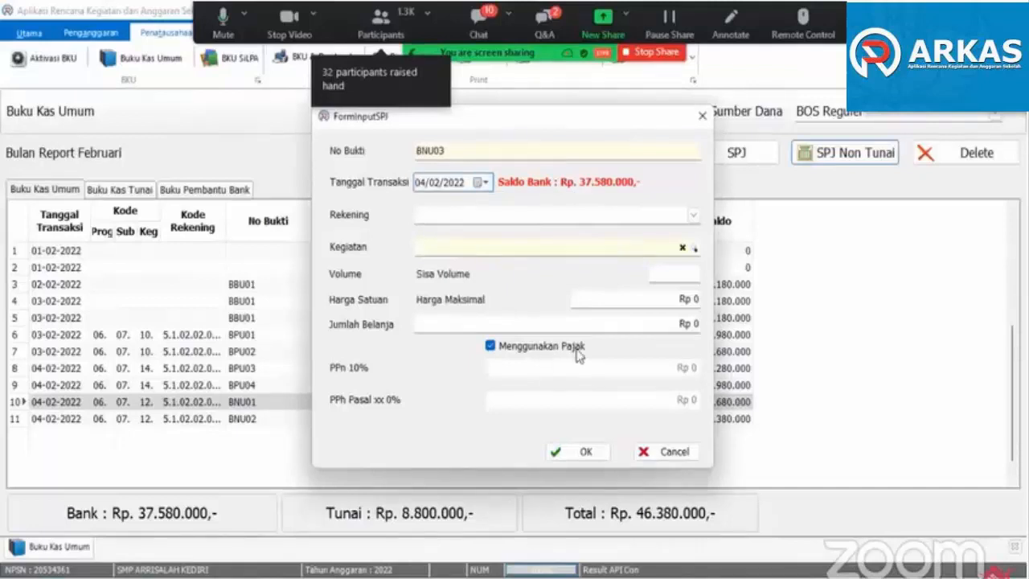
click(693, 216)
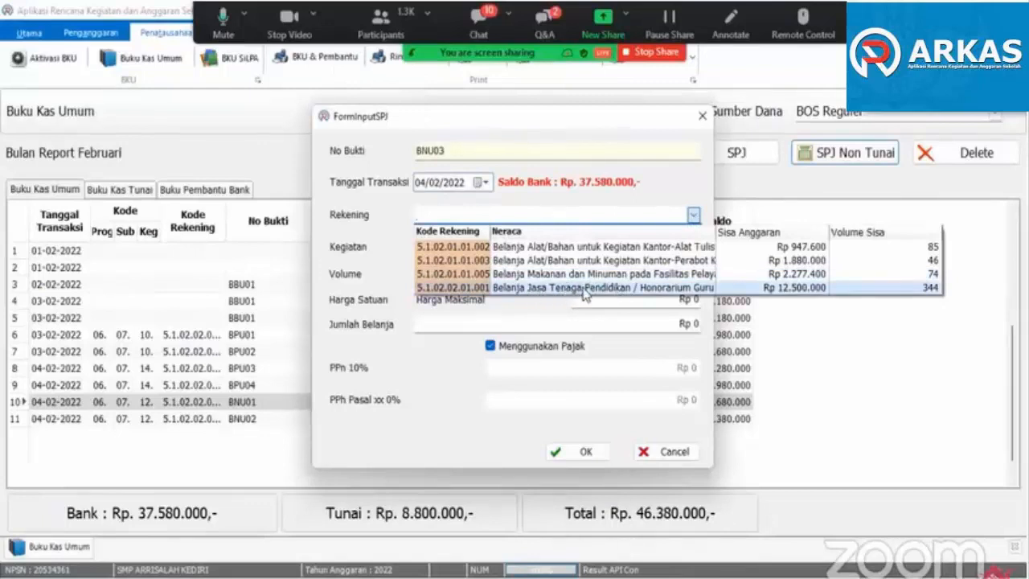
click(668, 289)
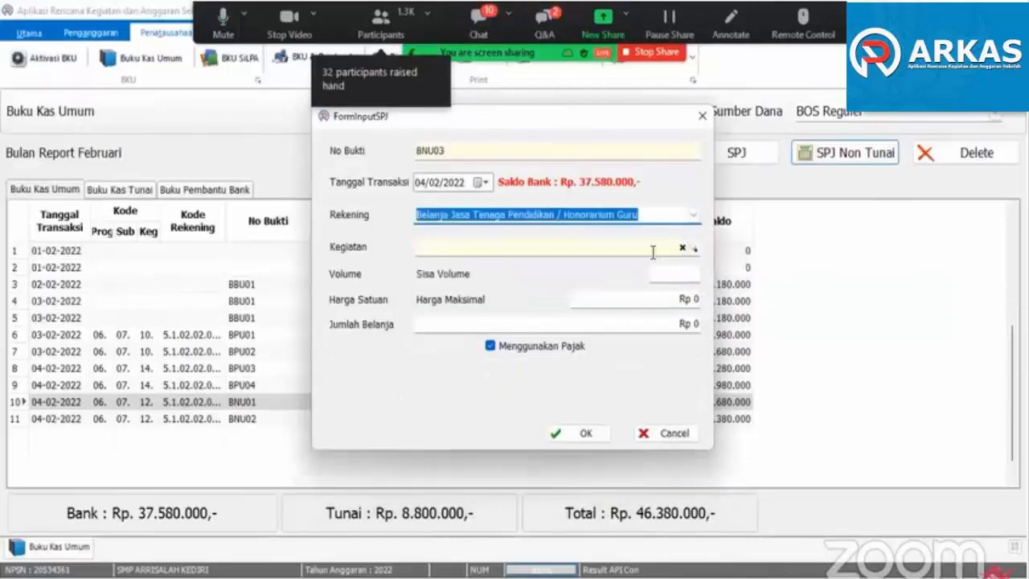
- Choose the first teacher's January item (07.12.01.001) under Pembayaran Honor Guru as the expense's Kegiatan
click(652, 252)
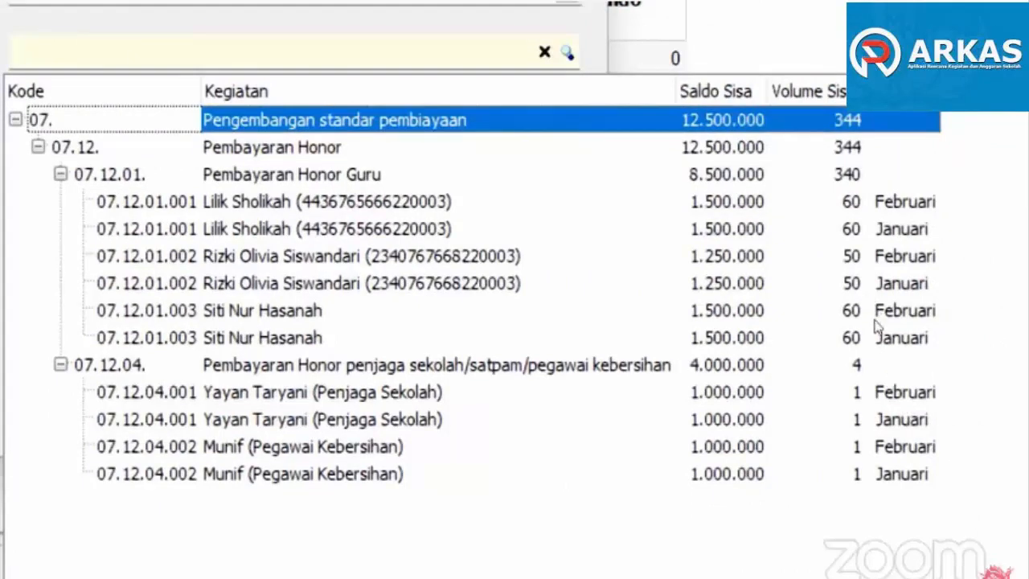
click(888, 229)
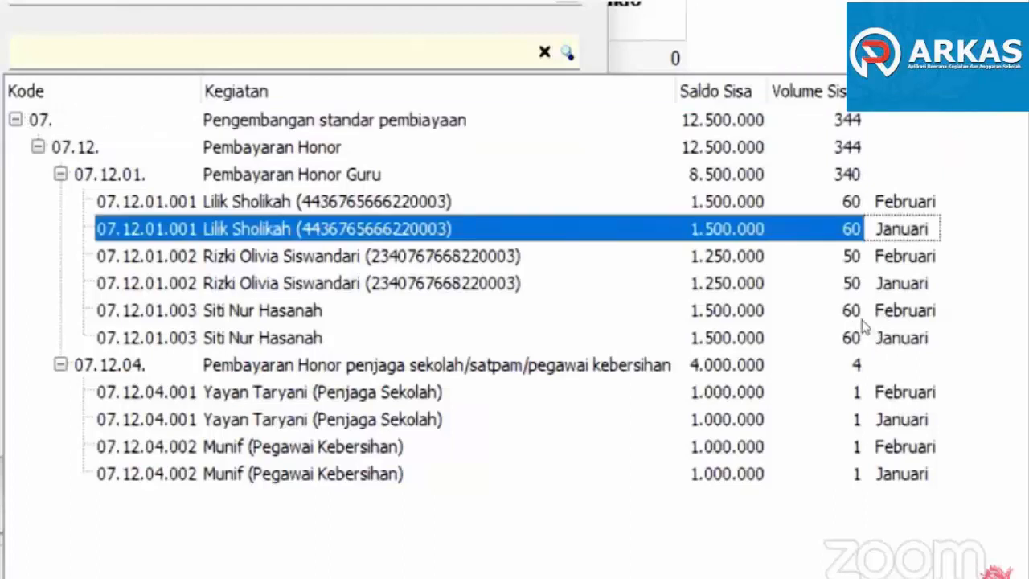
key(Up)
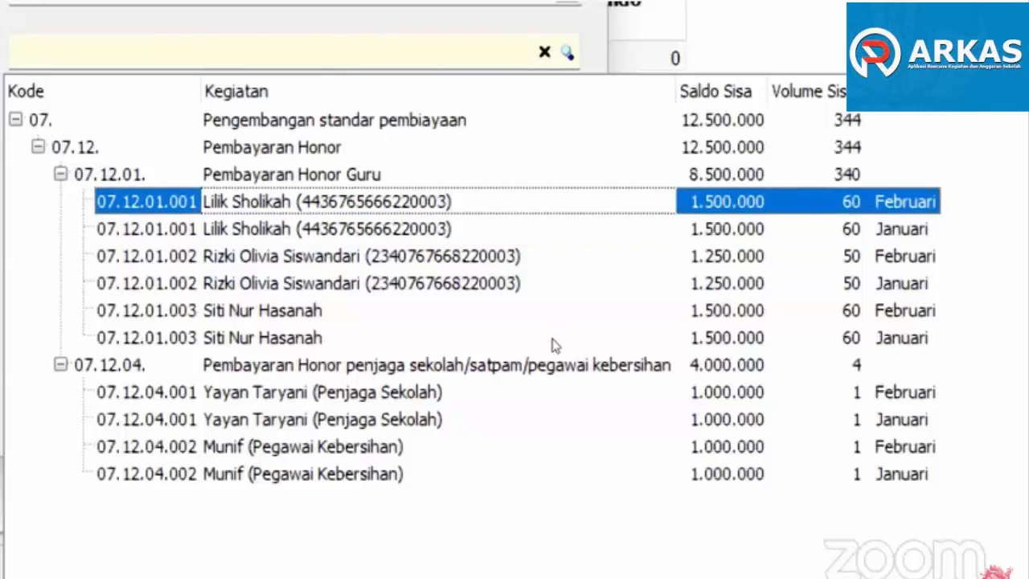
key(Down)
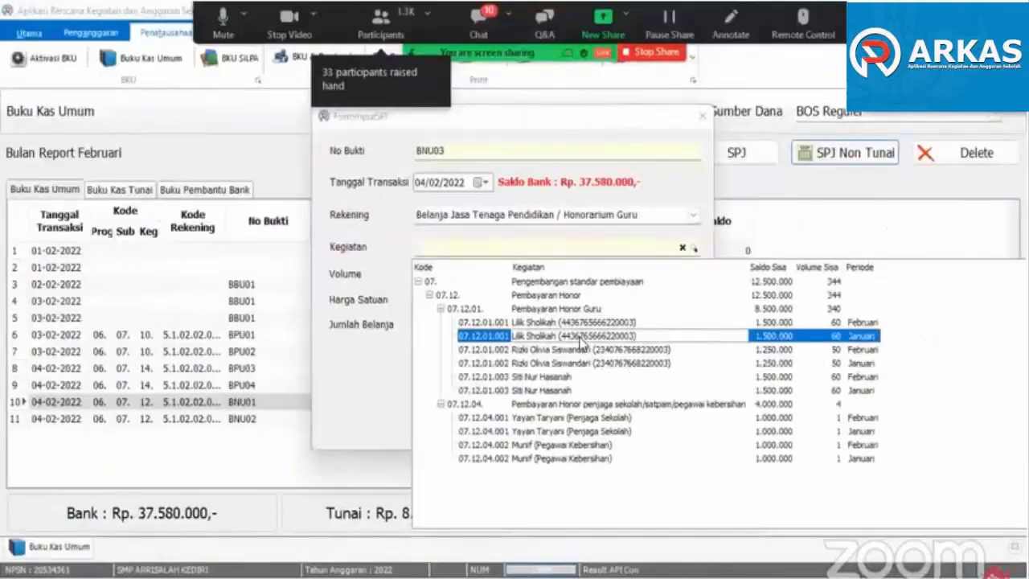
key(Return)
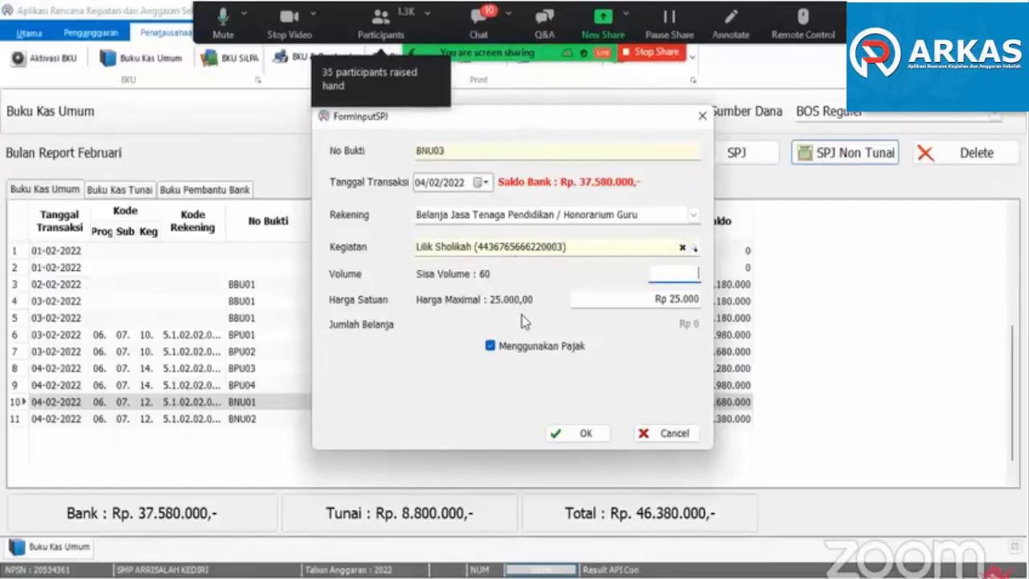
- Set the first teacher's January honorarium volume to 60 at Rp 25.000 each and save the expense
text(56)
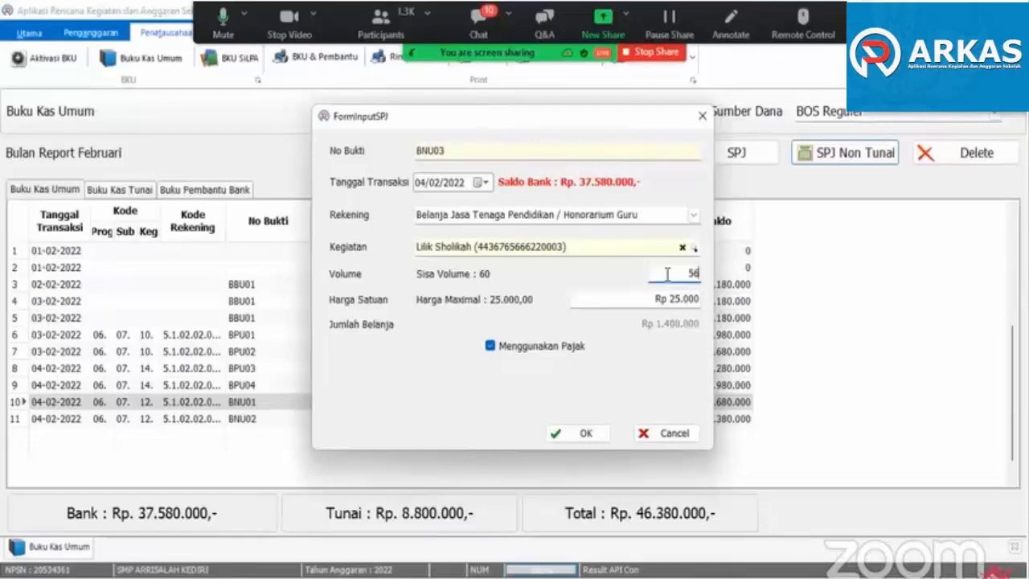
double_click(693, 273)
text(60)
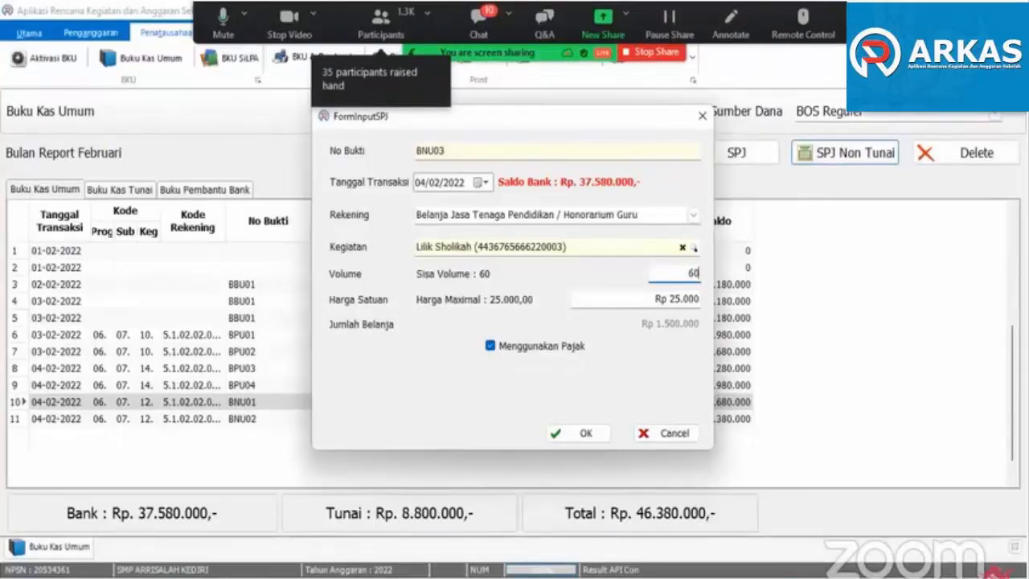
click(689, 274)
double_click(698, 273)
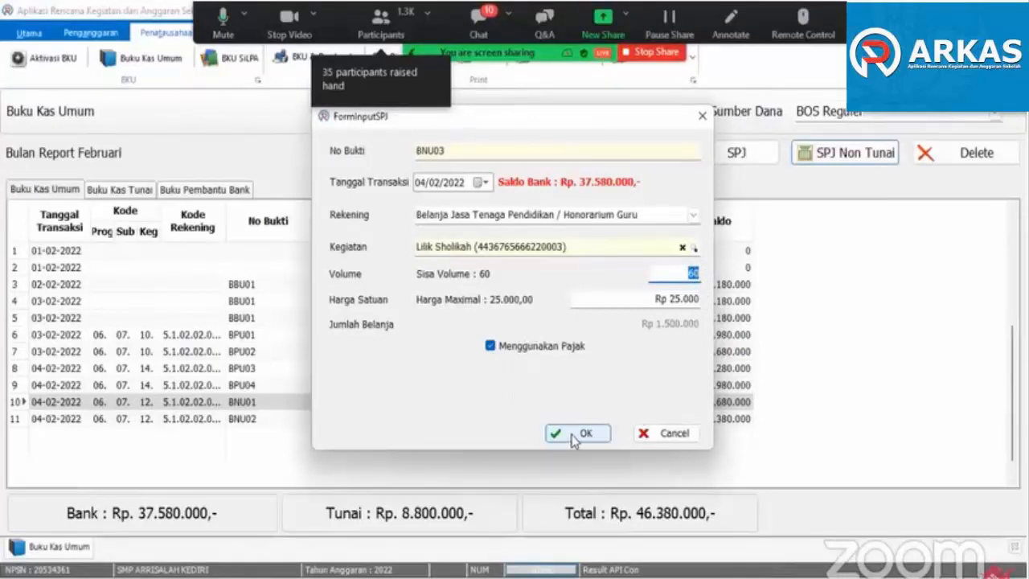
click(579, 436)
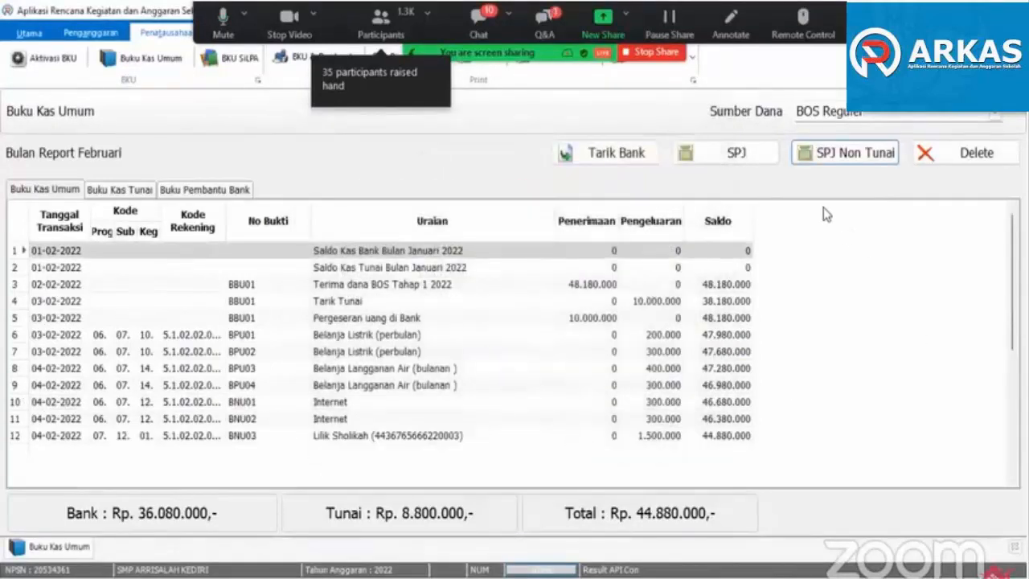
- Record an SPJ Non Tunai Honorarium Guru expense dated 04/02/2022 for the first teacher's February item (07.12.01.001), volume 50 at Rp 25.000
click(845, 154)
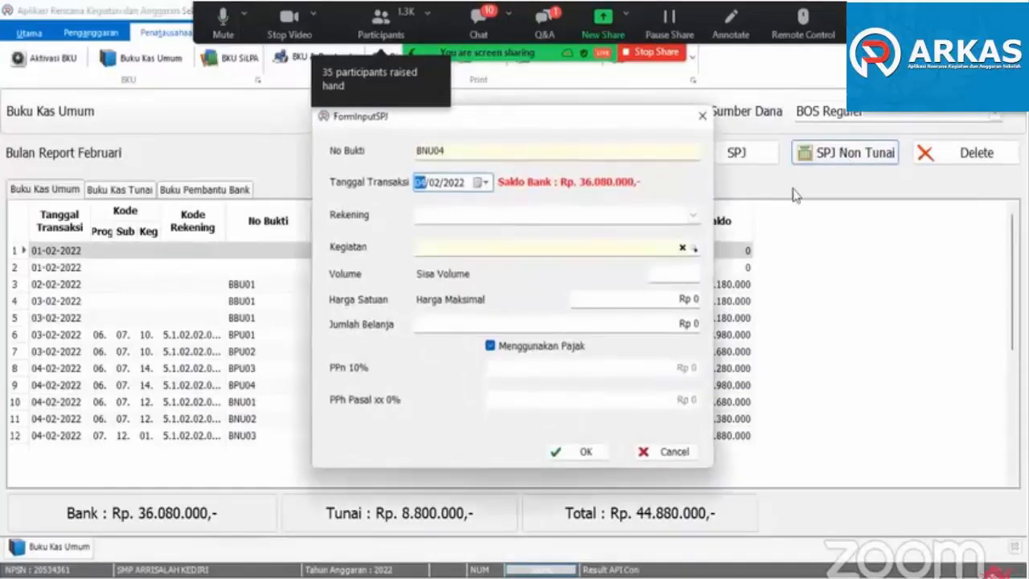
click(693, 215)
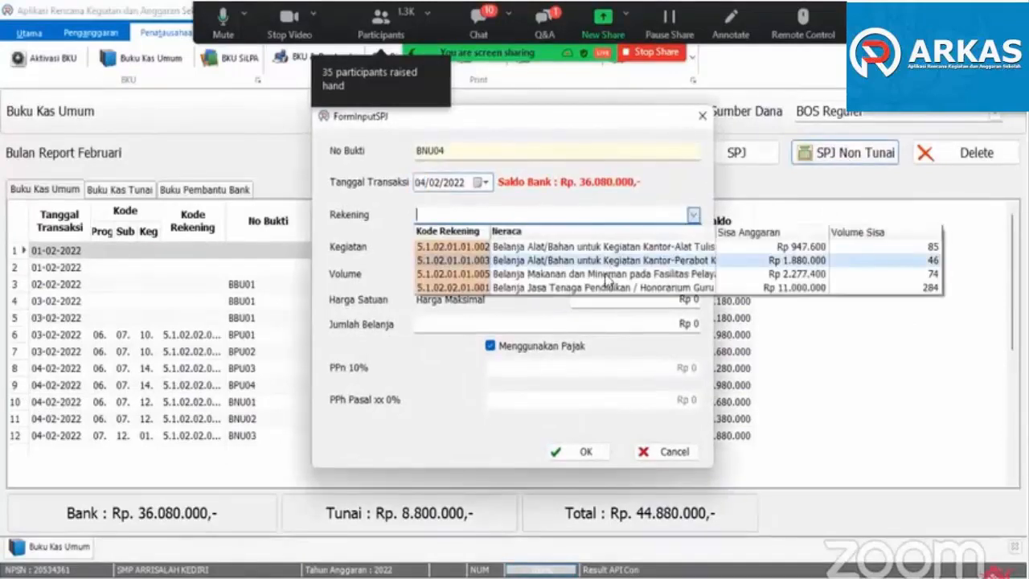
click(604, 287)
click(672, 254)
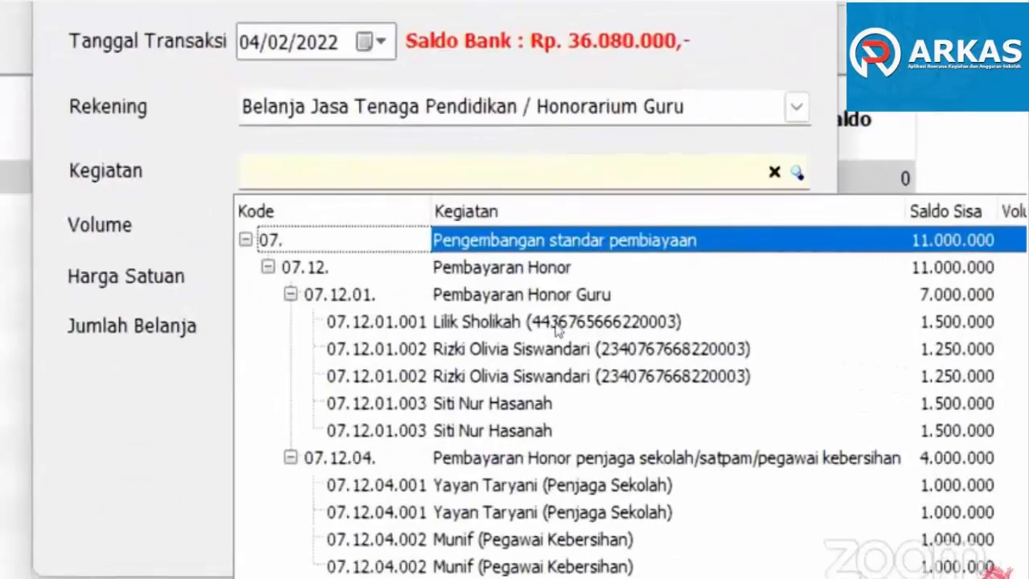
click(589, 326)
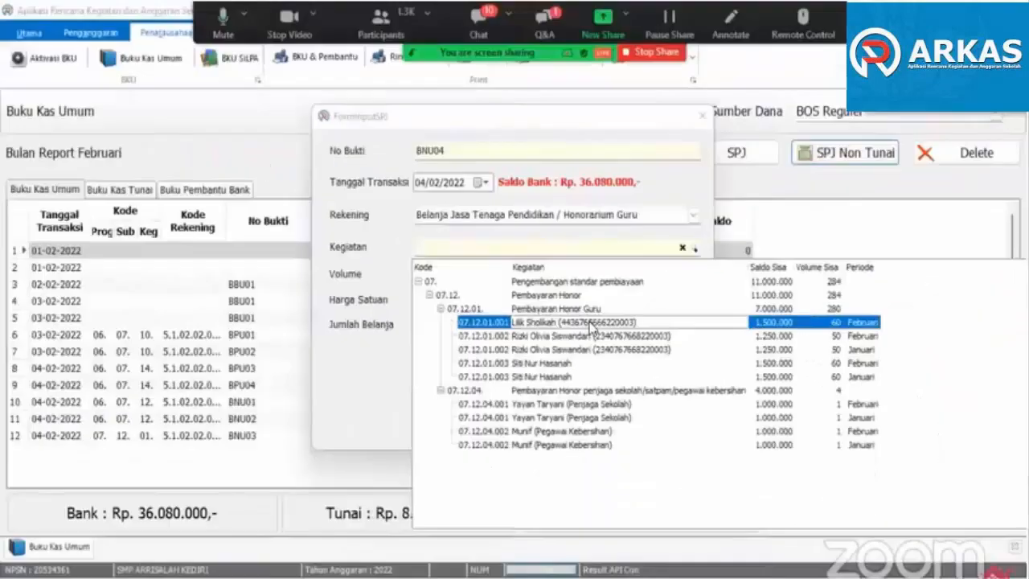
click(590, 326)
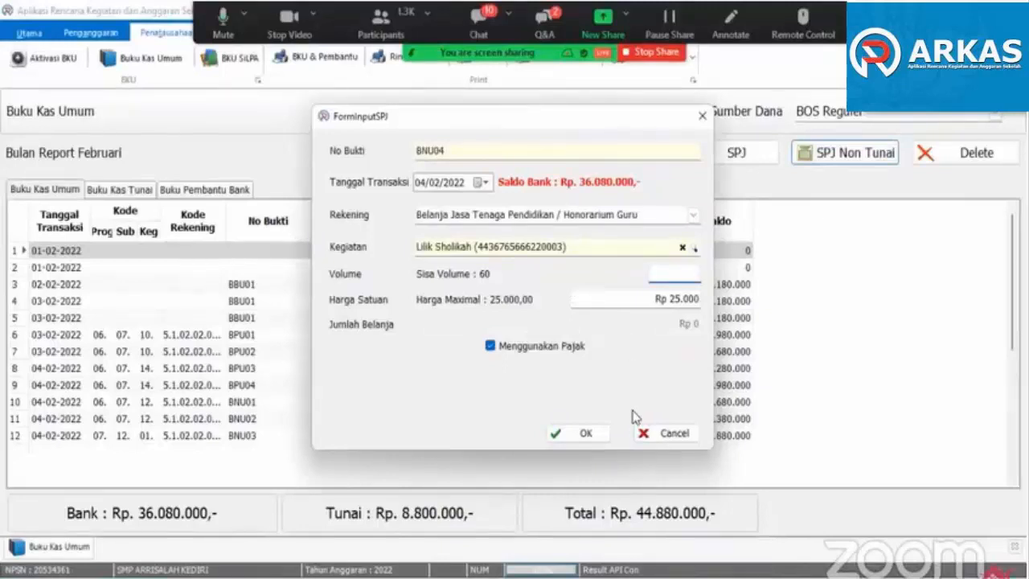
text(50)
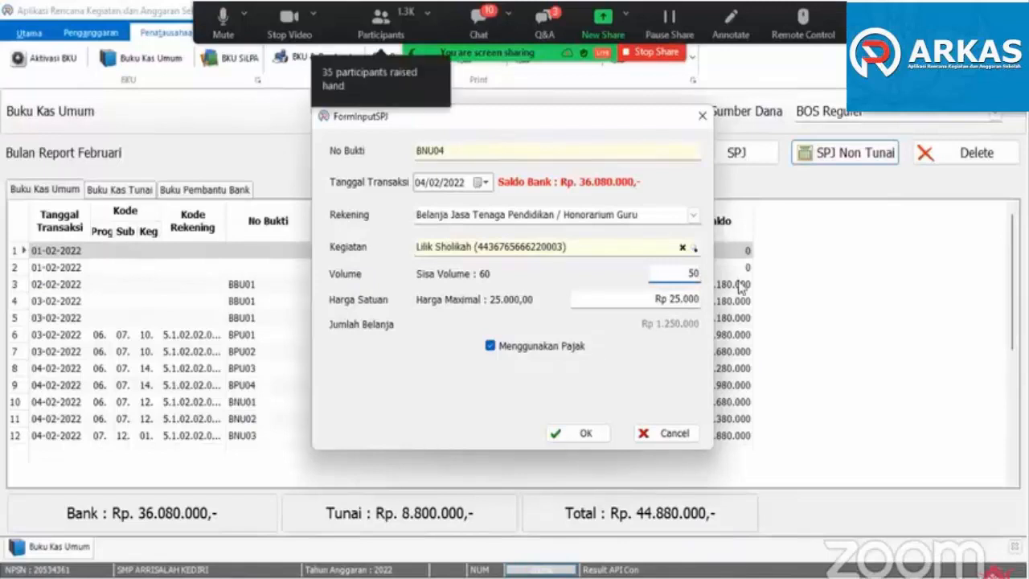
click(586, 435)
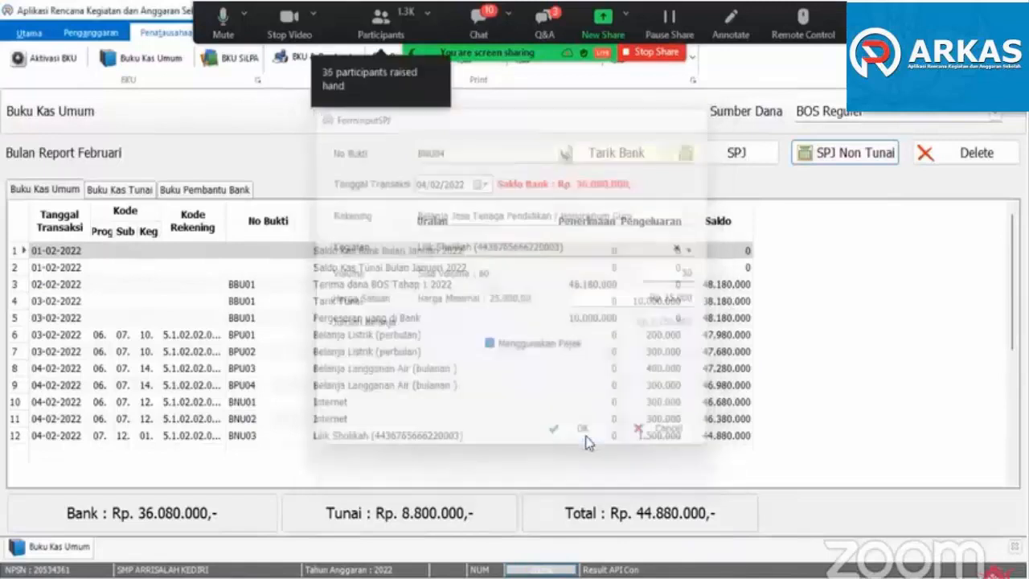
- Record an SPJ Non Tunai Honorarium Guru expense dated 04/02/2022 for the second teacher's January item (07.12.01.002), volume 50 at Rp 25.000
click(840, 149)
click(693, 217)
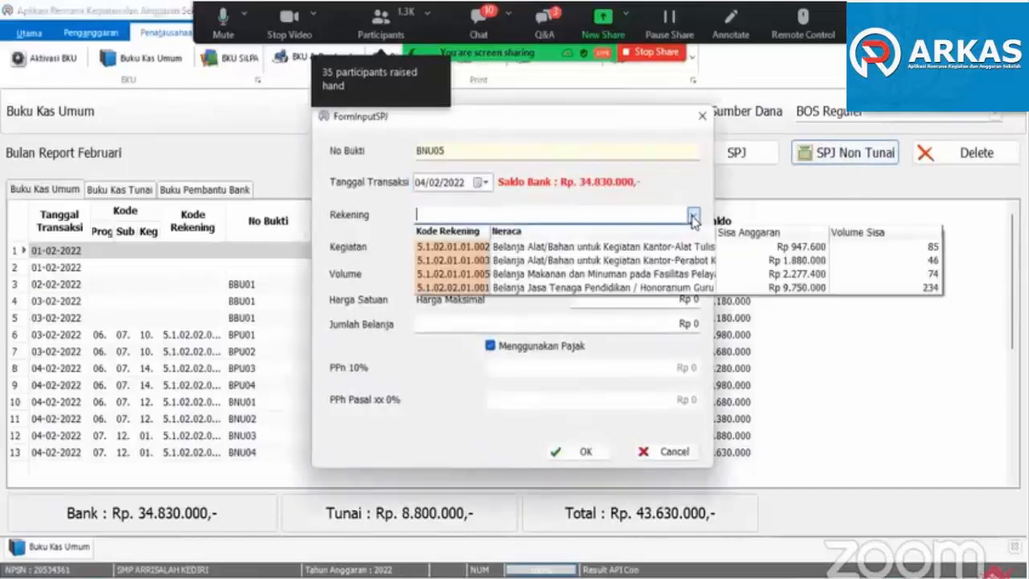
click(651, 287)
click(696, 251)
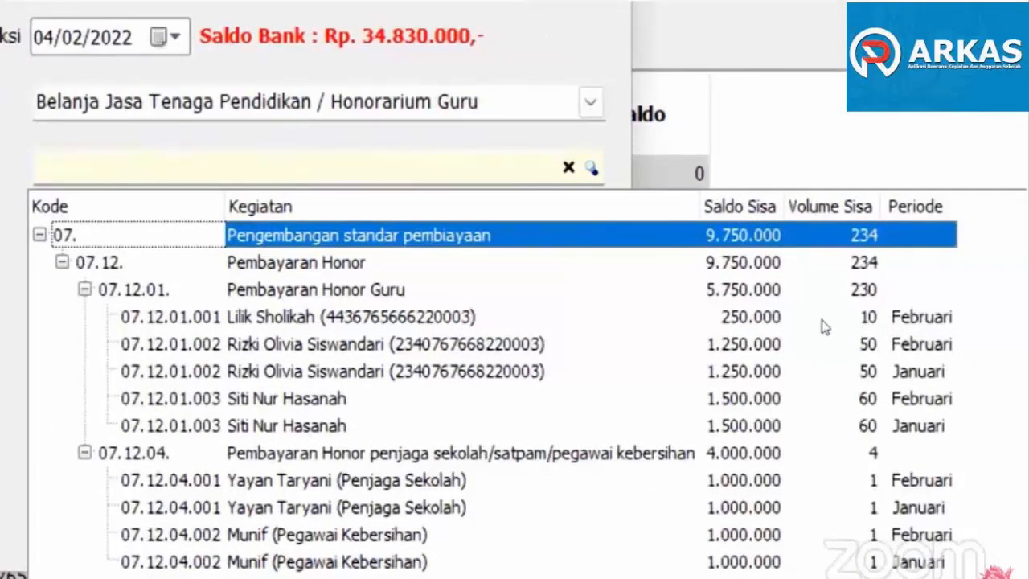
click(836, 324)
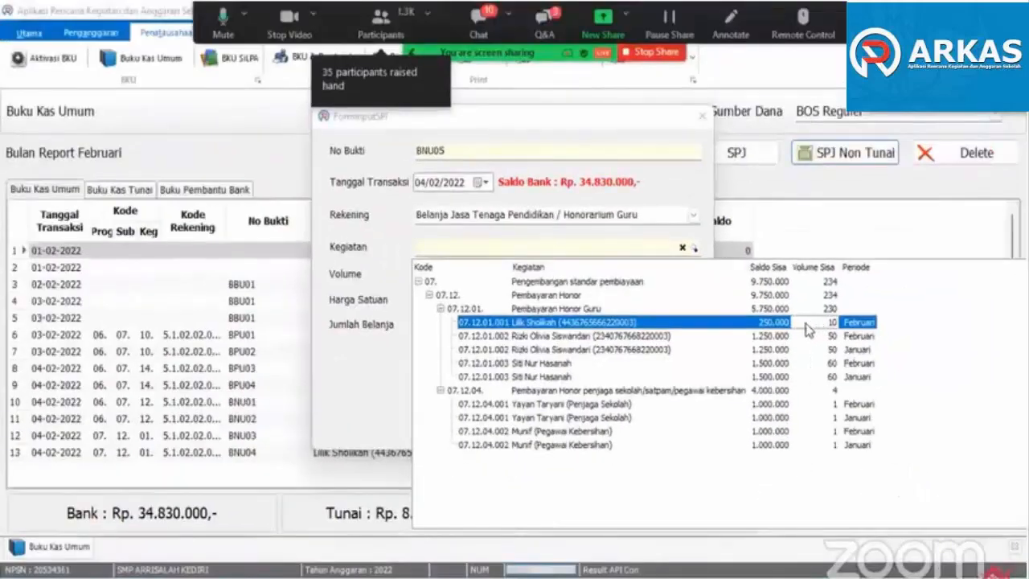
click(531, 337)
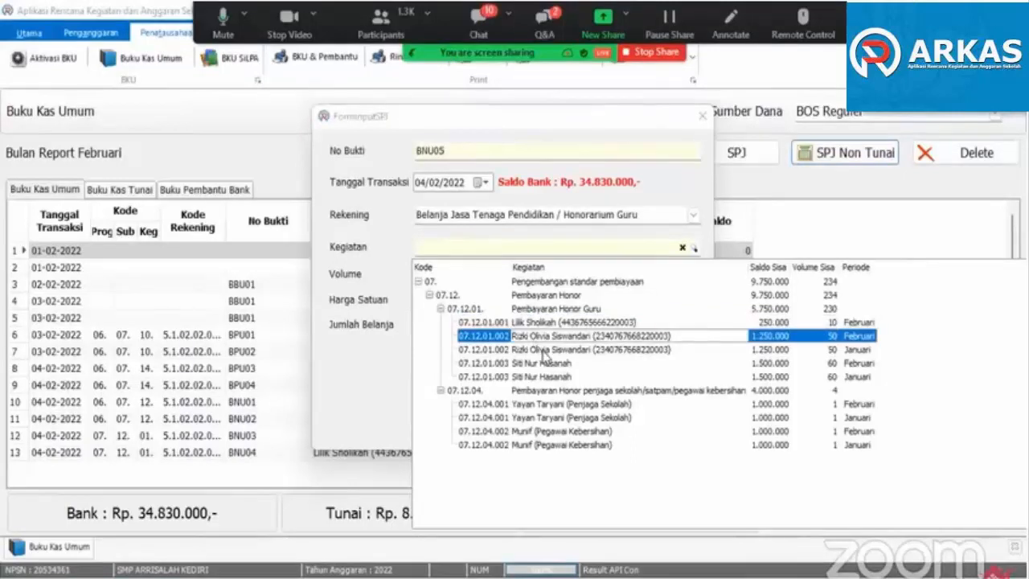
click(543, 351)
double_click(543, 352)
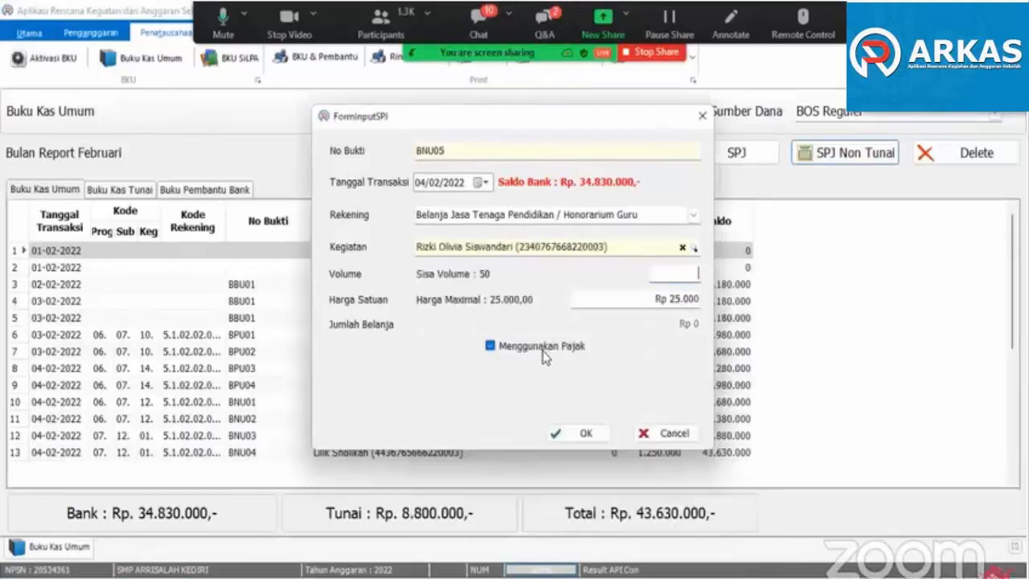
text(50)
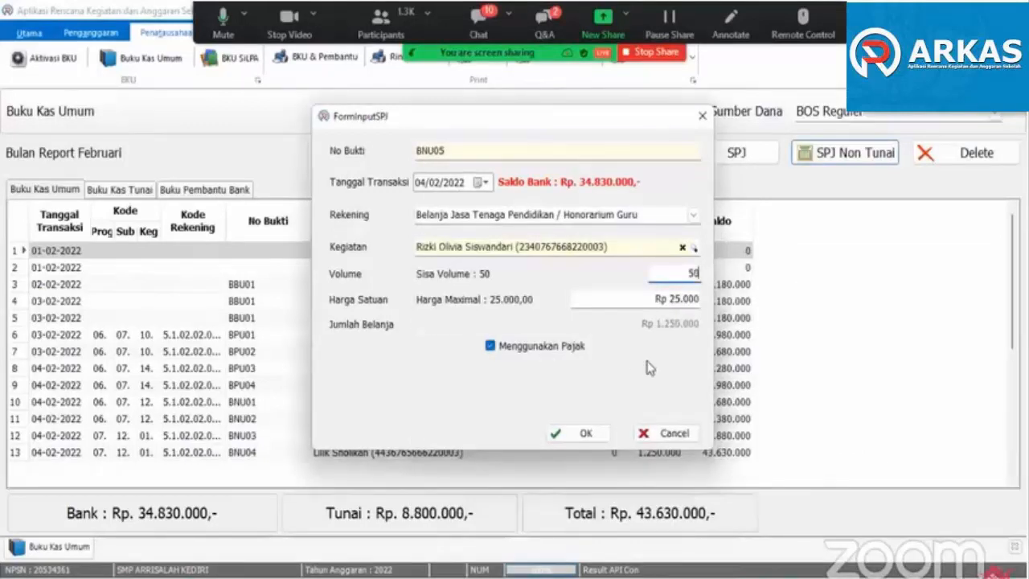
click(580, 433)
- Record the second teacher's February item (07.12.01.002) as an SPJ Non Tunai Honorarium Guru expense dated 04/02/2022, volume 50 at Rp 25.000
click(844, 152)
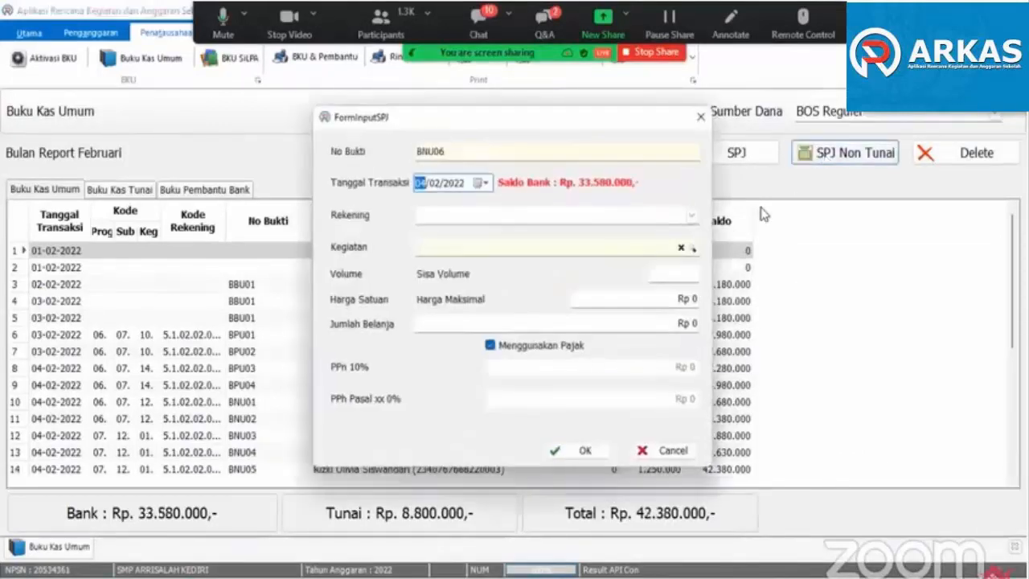
click(691, 215)
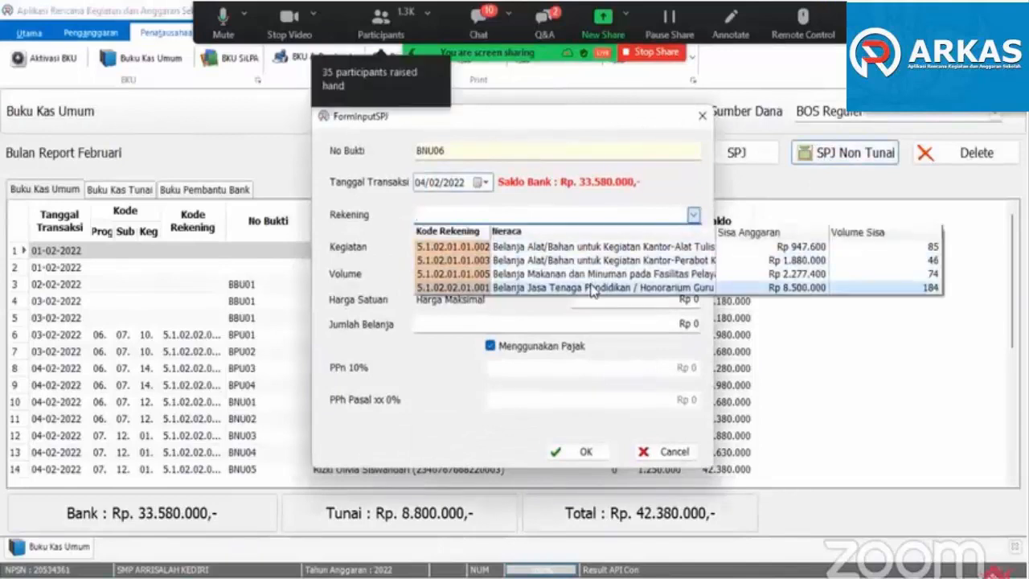
click(542, 291)
click(693, 249)
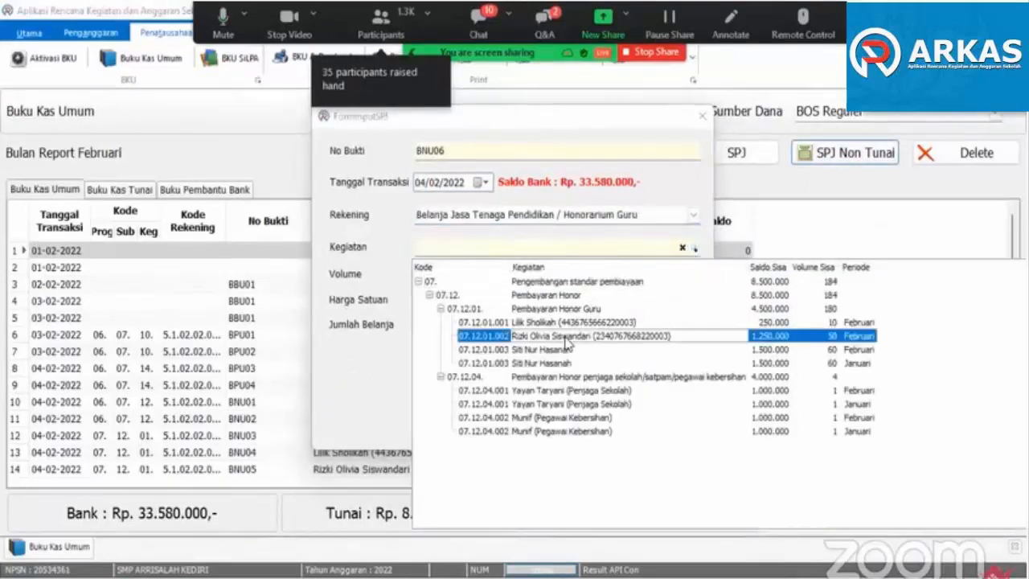
click(569, 344)
text(50)
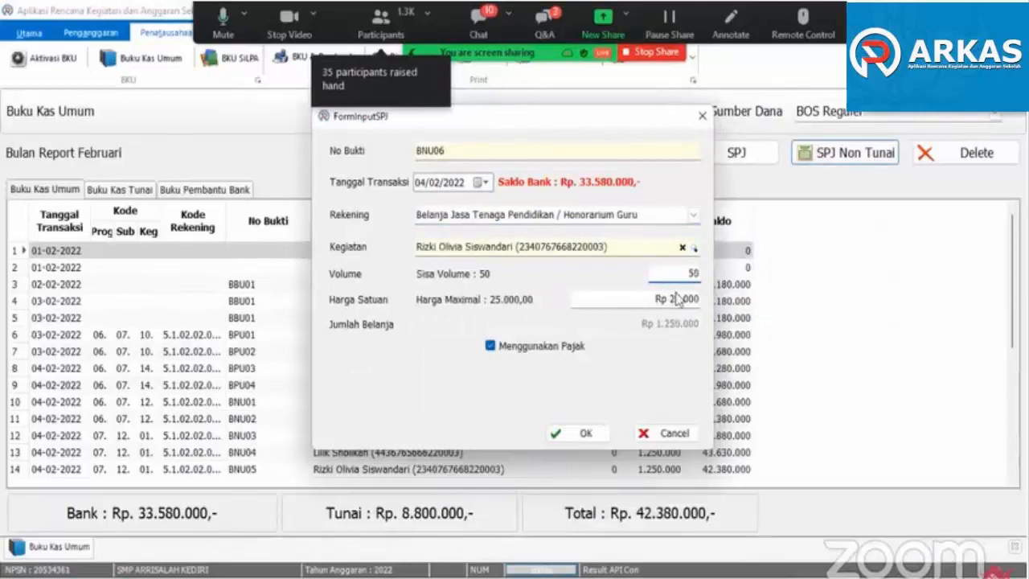
click(562, 431)
- Record an SPJ Non Tunai Honorarium Guru expense dated 04/02/2022 for the third teacher's January item (07.12.01.003), volume 60 at Rp 25.000
click(820, 153)
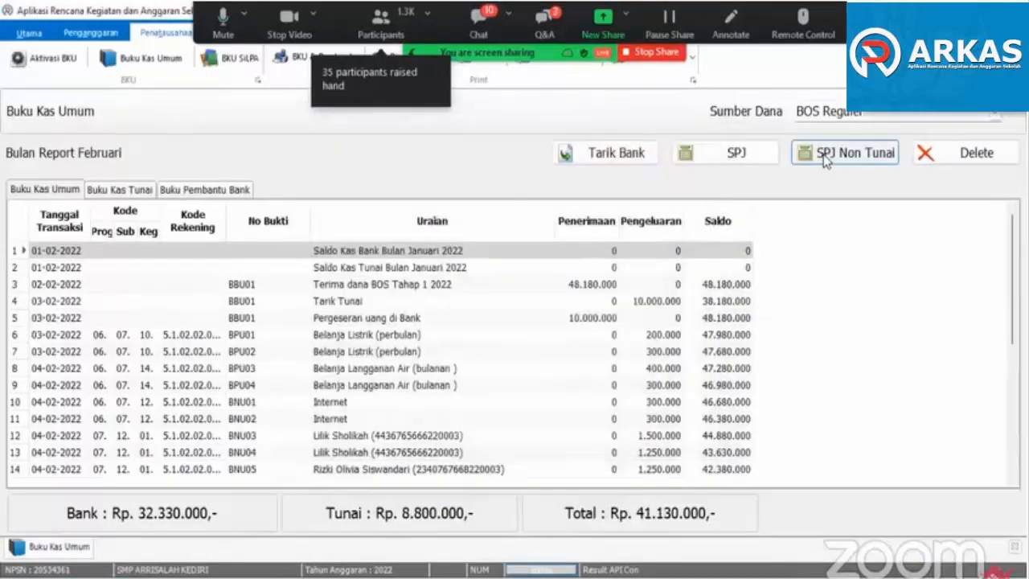
click(692, 215)
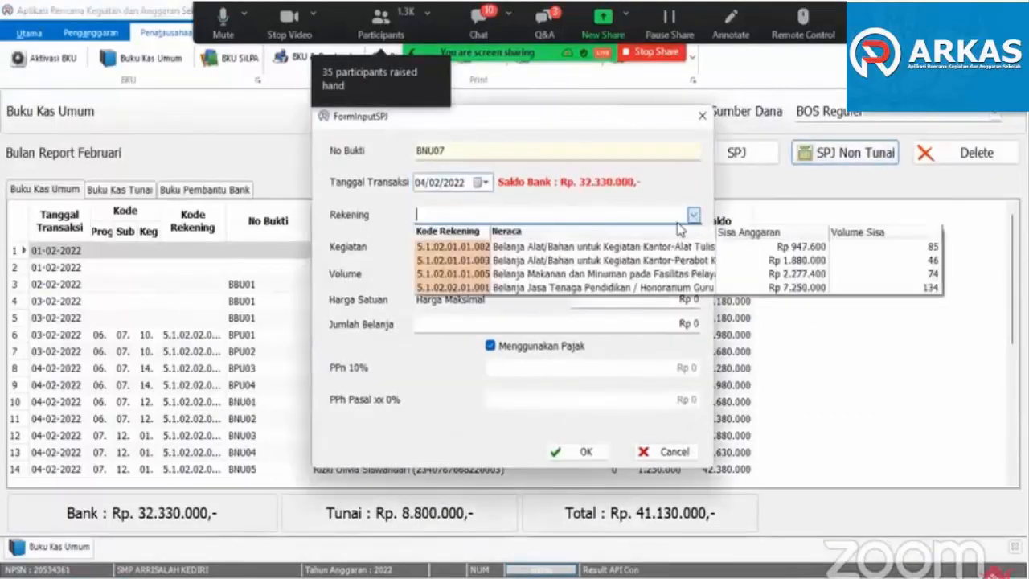
click(634, 288)
click(693, 247)
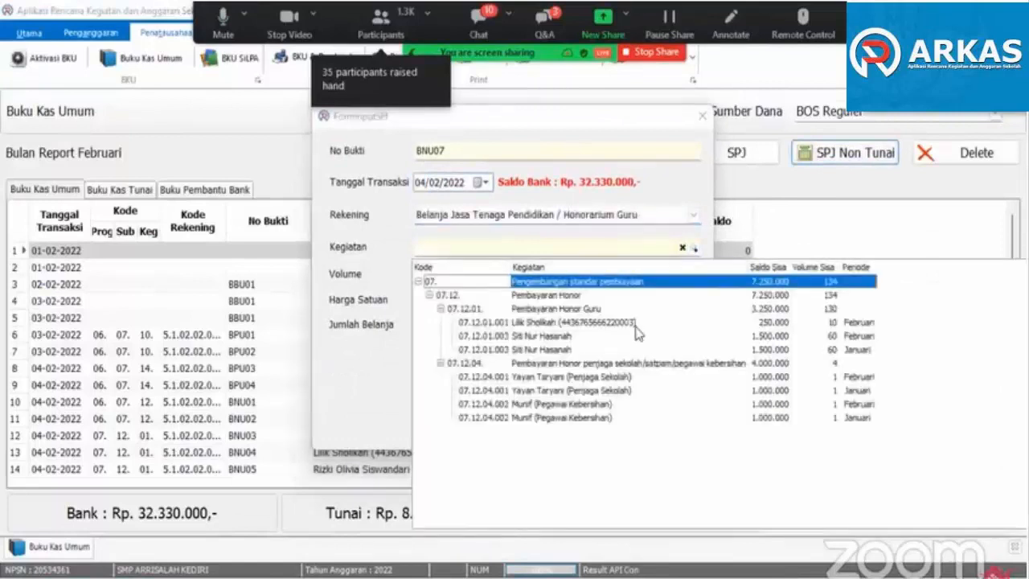
click(544, 350)
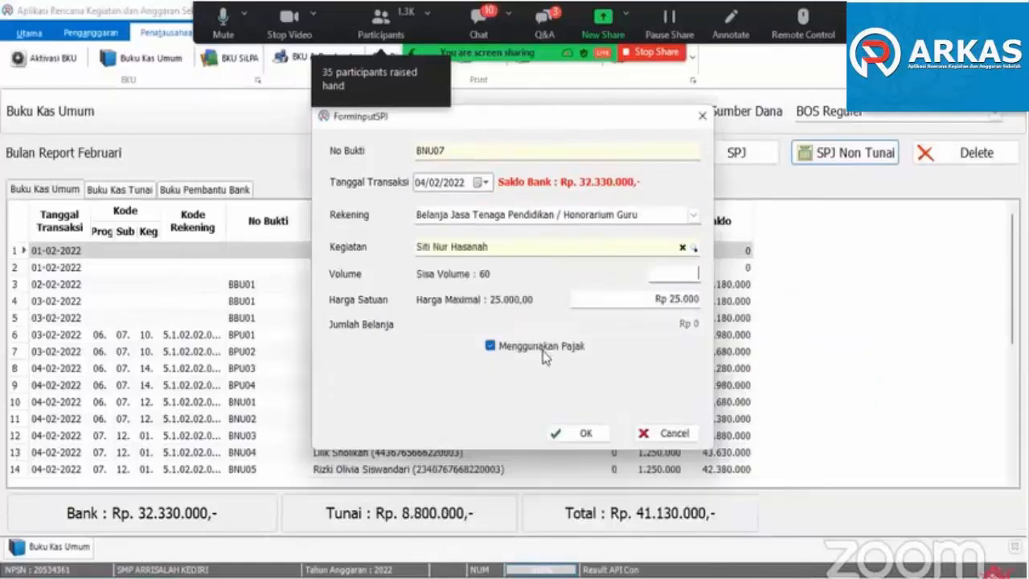
click(566, 439)
- Record the third teacher's February item (07.12.01.003) as an SPJ Non Tunai Honorarium Guru expense dated 04/02/2022, volume 60 at Rp 25.000
click(820, 158)
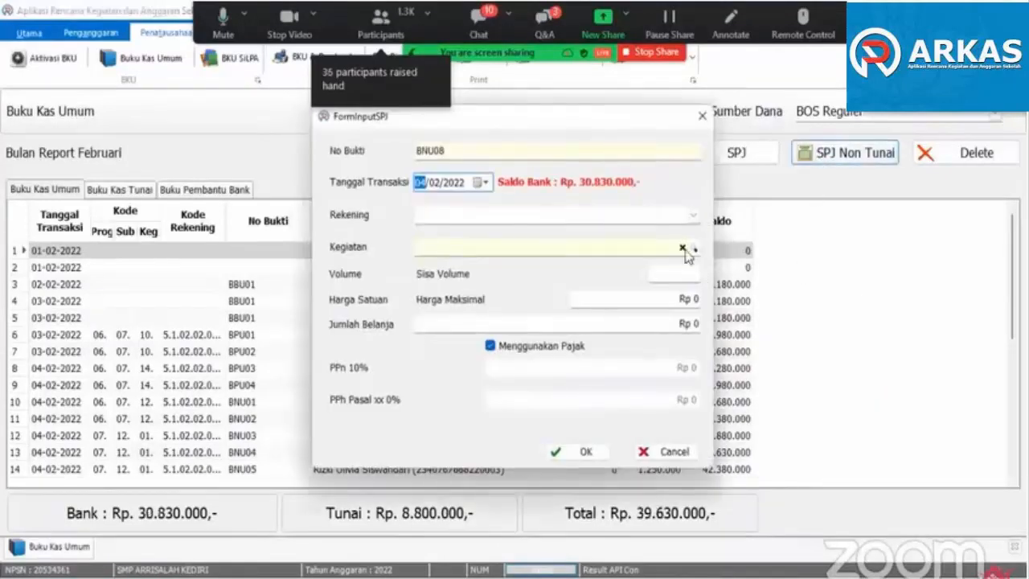
click(693, 214)
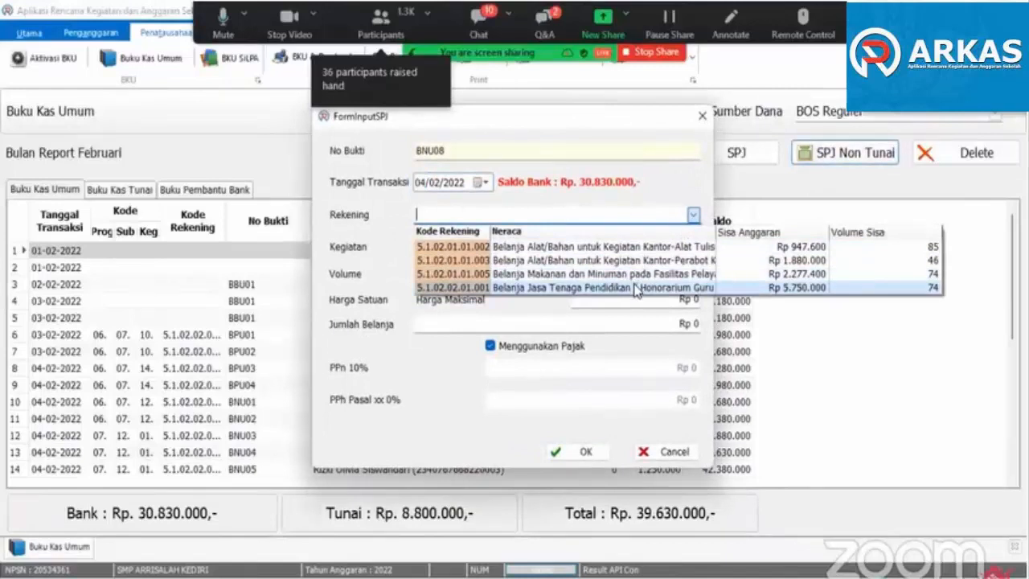
click(635, 287)
click(694, 248)
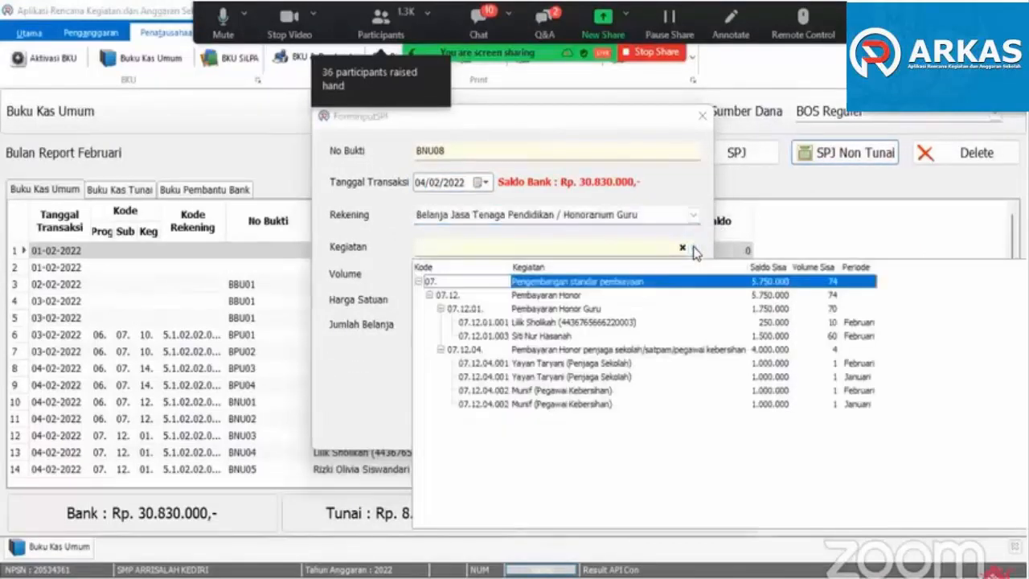
click(540, 338)
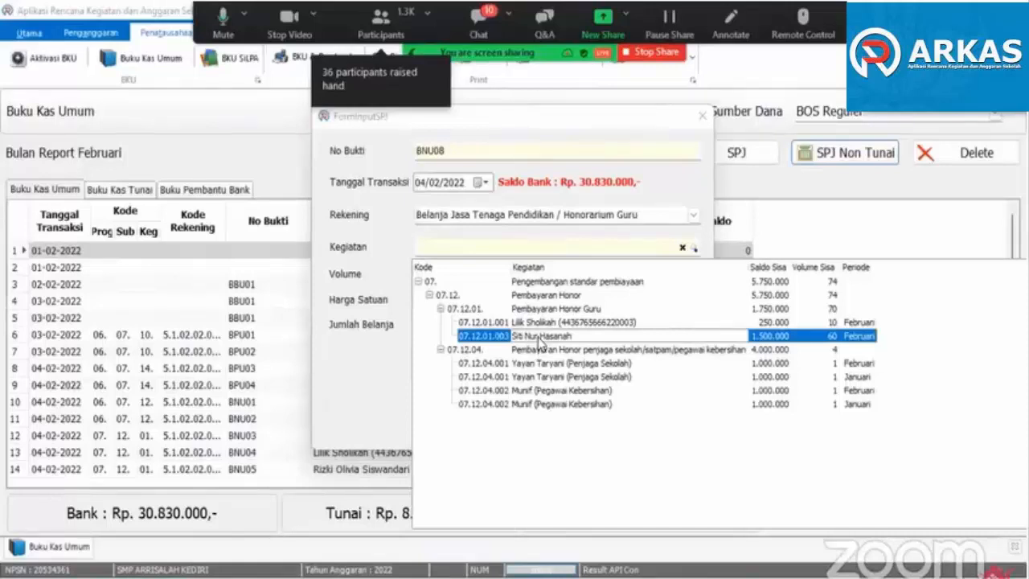
click(539, 338)
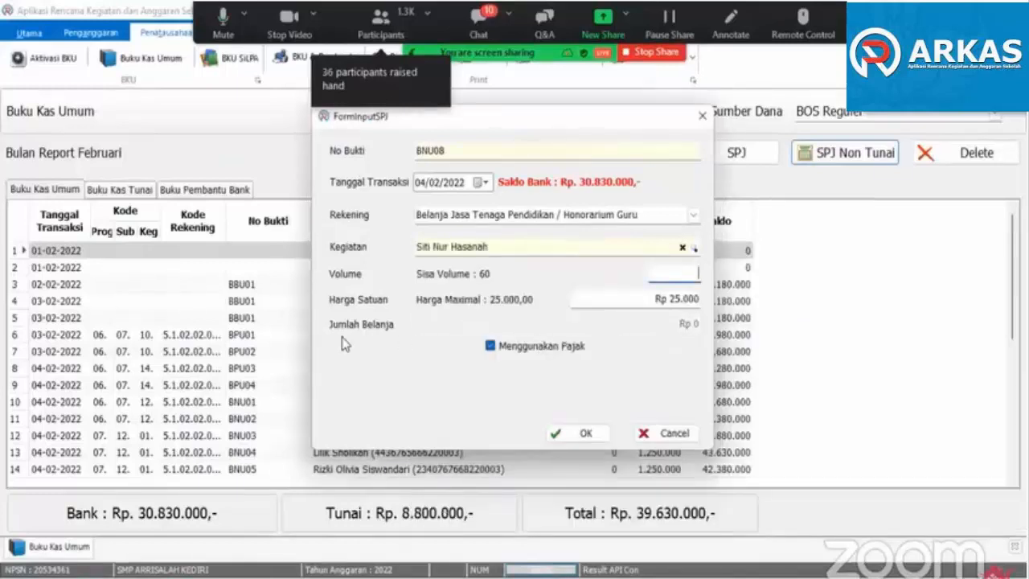
text(60)
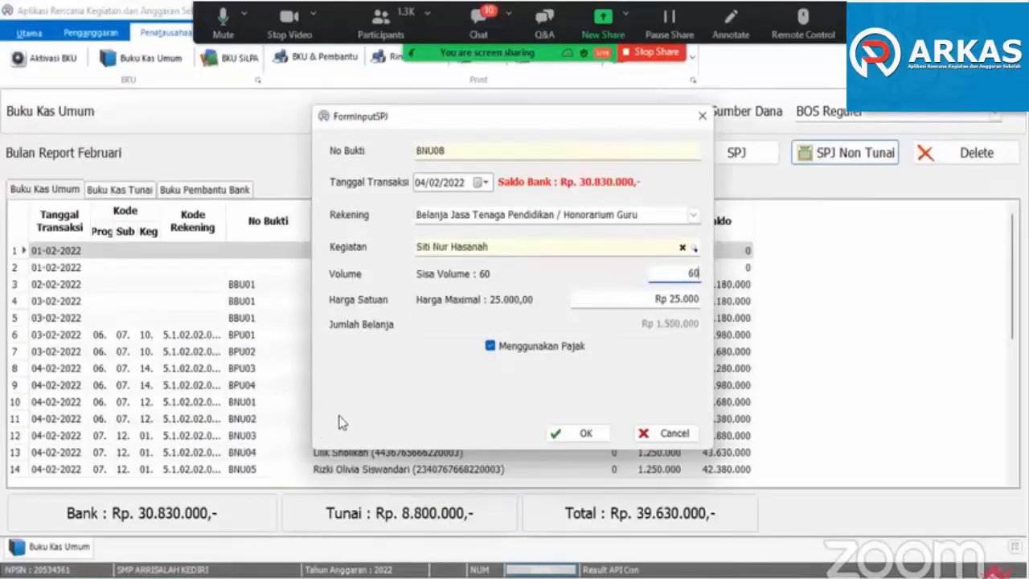
click(585, 432)
- Record the Penjaga Sekolah's January item (07.12.04.001) as an SPJ Non Tunai Honorarium Guru expense dated 04/02/2022, volume 1 at Rp 1.000.000
click(828, 152)
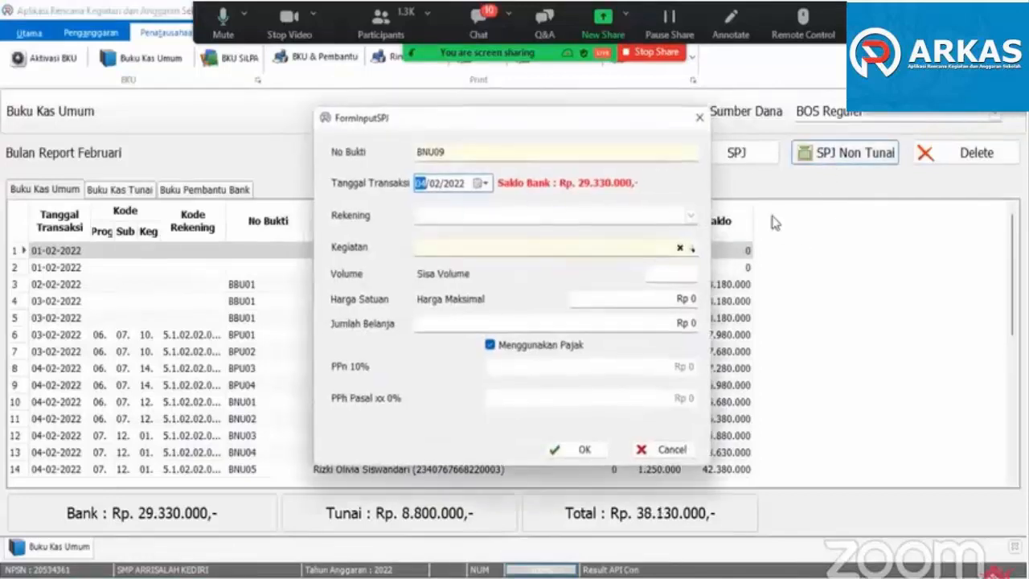
click(691, 215)
click(584, 288)
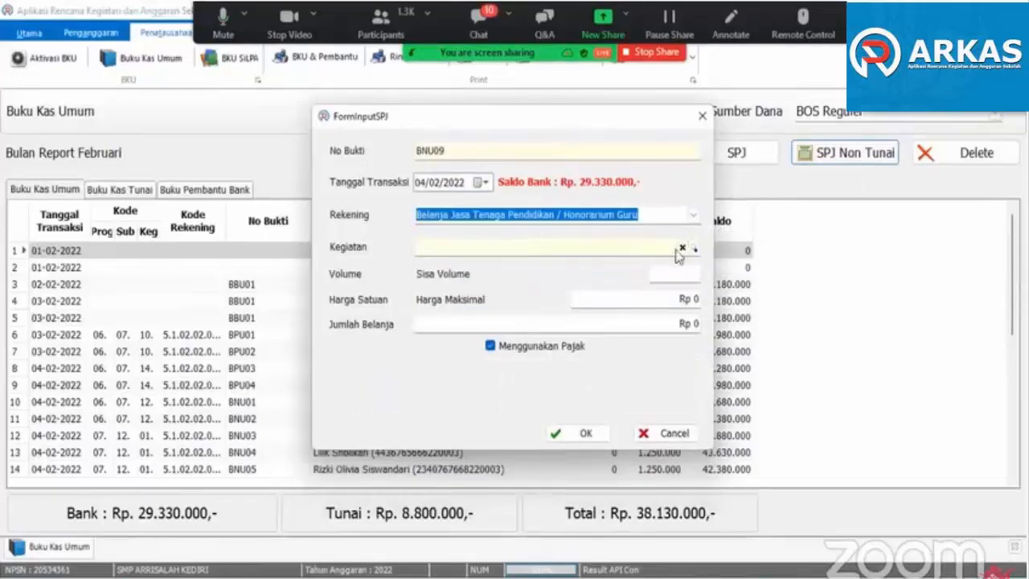
click(692, 248)
click(585, 353)
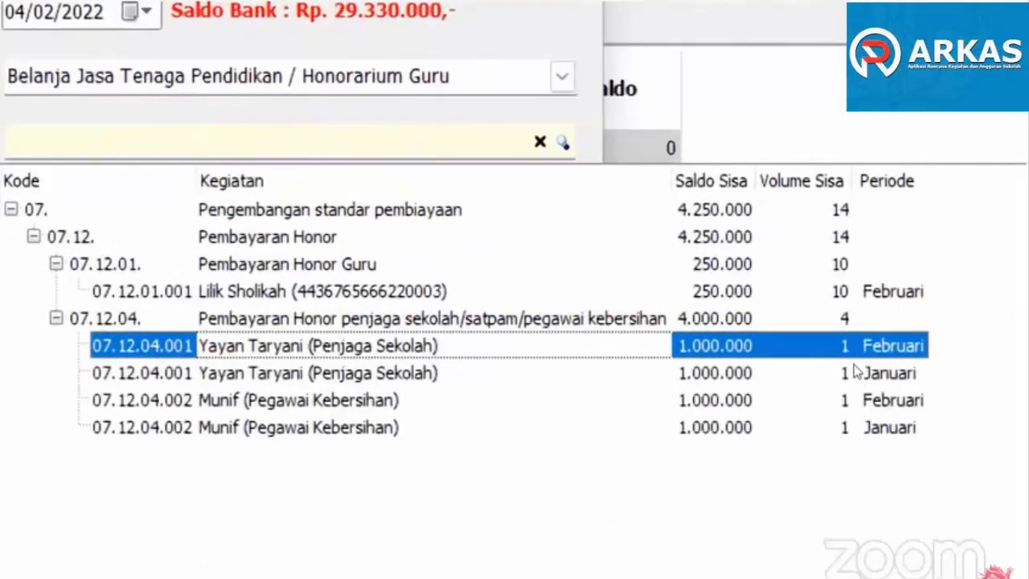
click(857, 371)
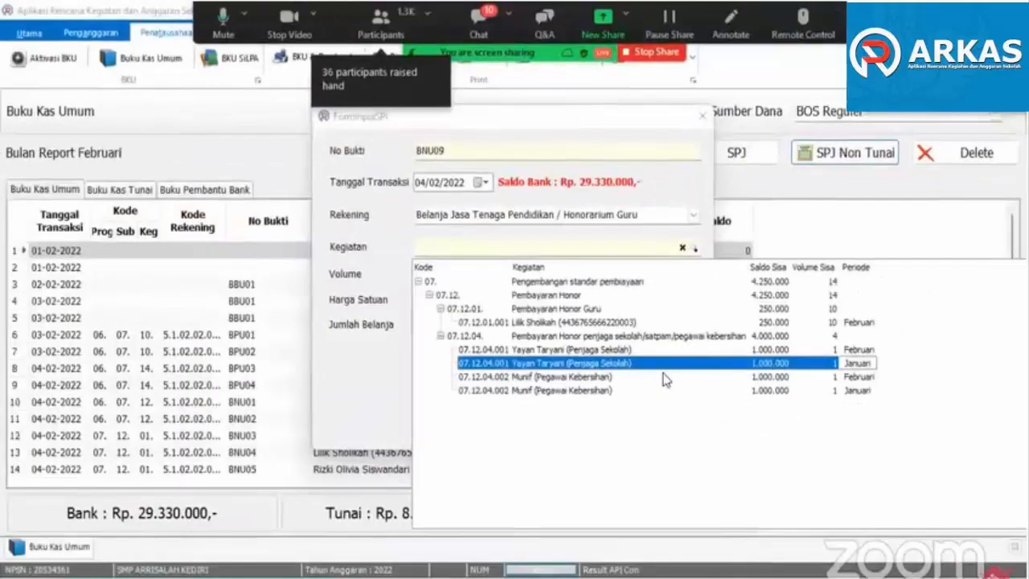
double_click(431, 374)
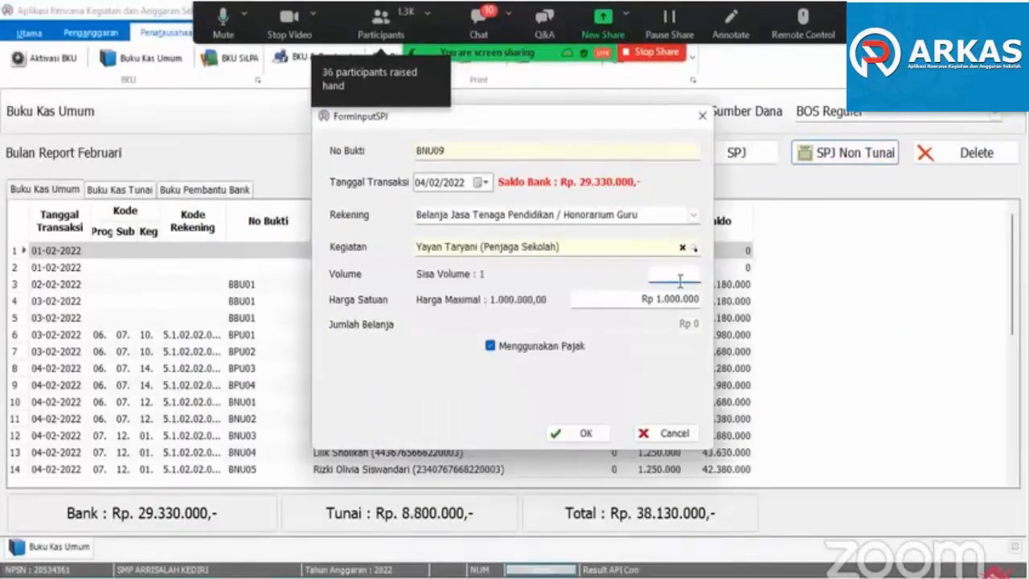
text(1)
click(572, 434)
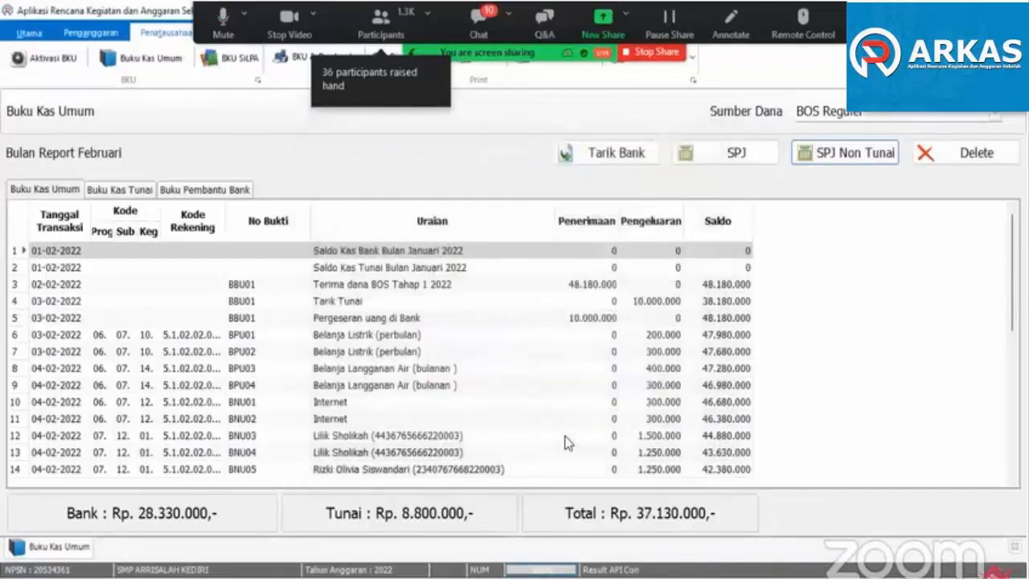
- Record the Penjaga Sekolah's February item as an SPJ Non Tunai Honorarium Guru expense dated 04/02/2022, volume 1 at Rp 1.000.000
click(836, 161)
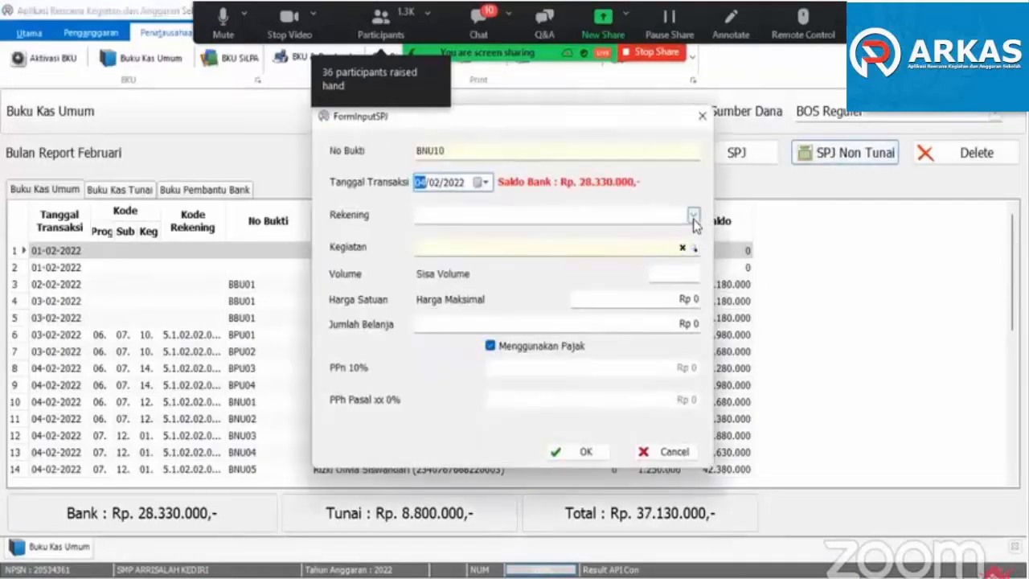
click(693, 215)
click(596, 288)
click(693, 248)
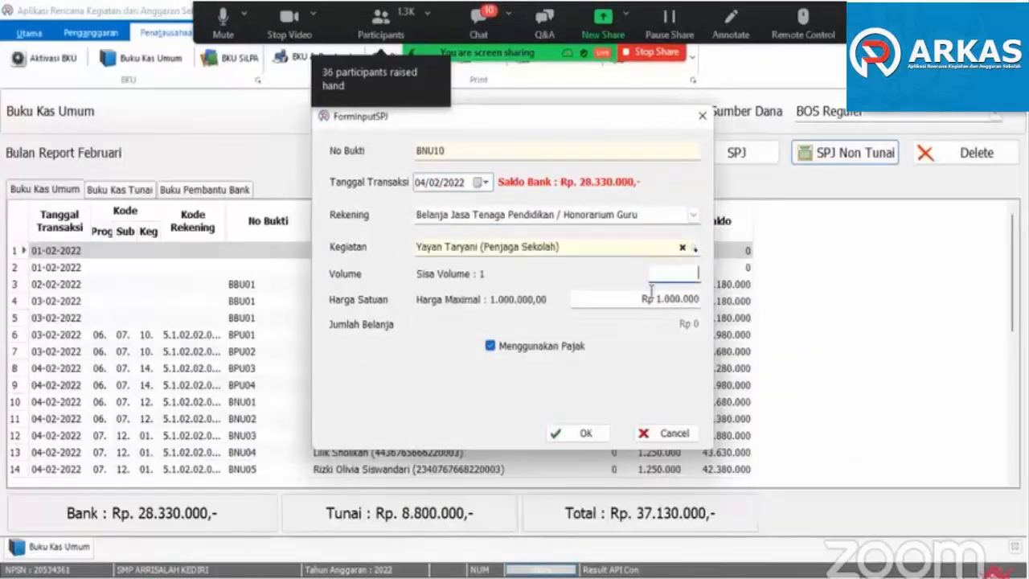
click(580, 433)
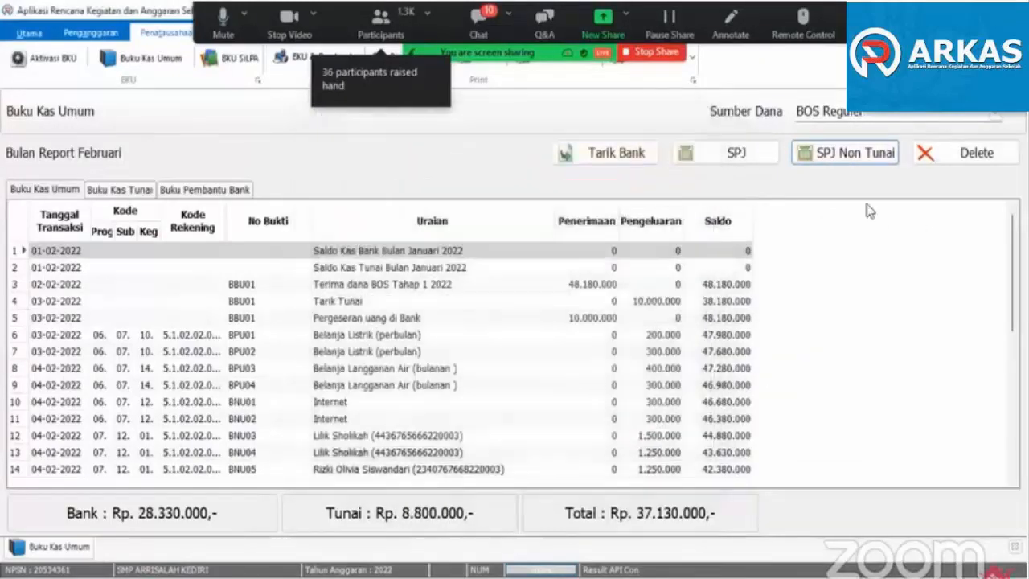
- Record the Pegawai Kebersihan's January item (07.12.04.002) as an SPJ Non Tunai Honorarium Guru expense dated 04/02/2022, volume 1 at Rp 1.000.000
click(845, 161)
click(693, 215)
click(655, 288)
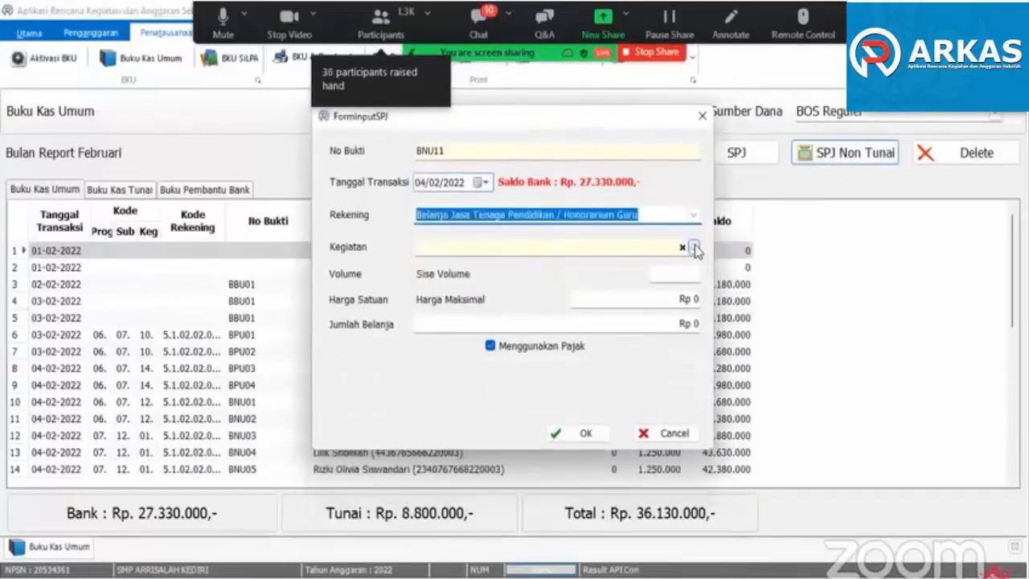
click(693, 249)
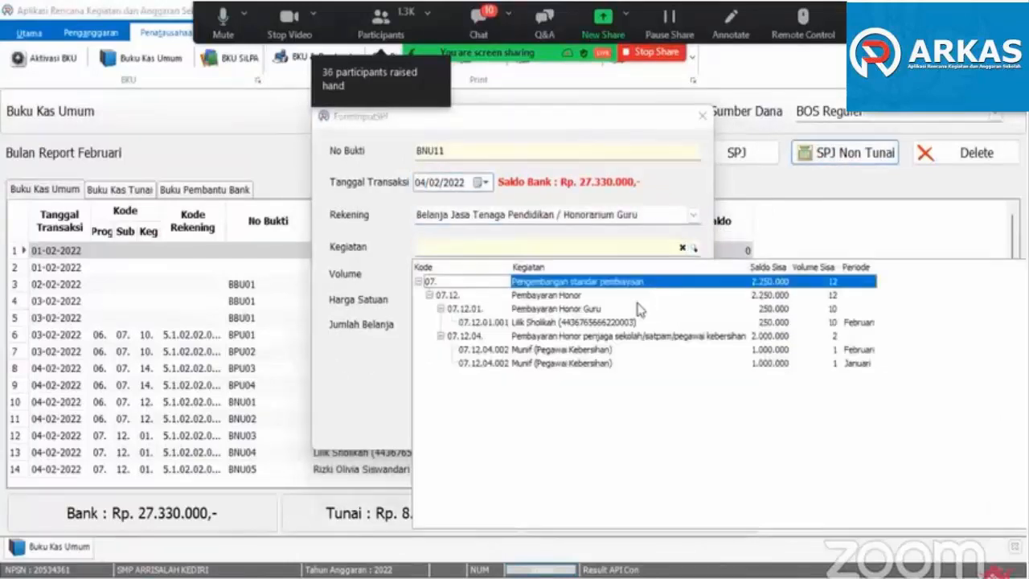
click(583, 364)
click(577, 434)
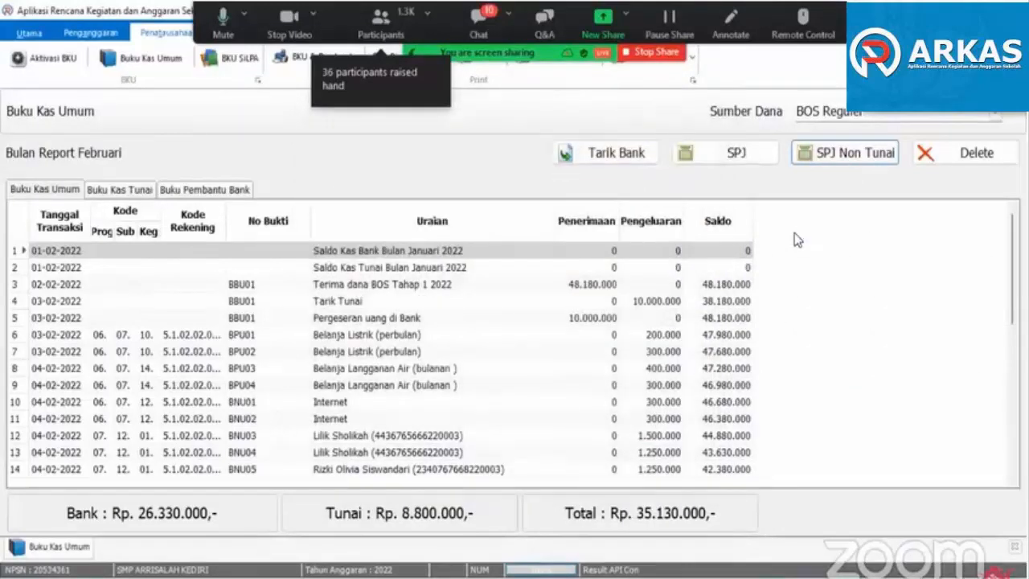
- Record an SPJ Non Tunai Honorarium Guru expense dated 04/02/2022 for the Pegawai Kebersihan's February item (07.12.04.002), volume 1 at Rp 1.000.000
click(840, 157)
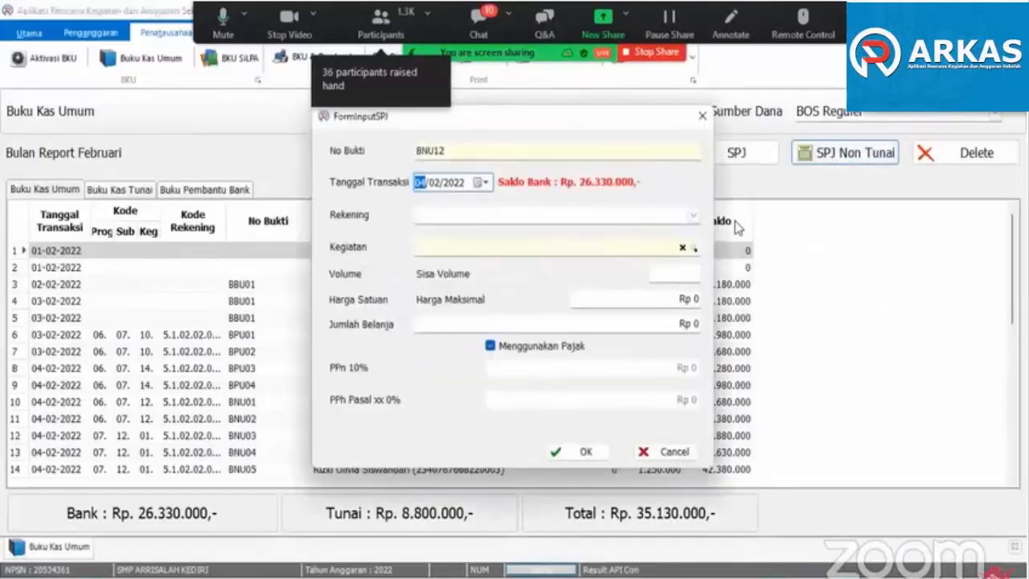
click(693, 214)
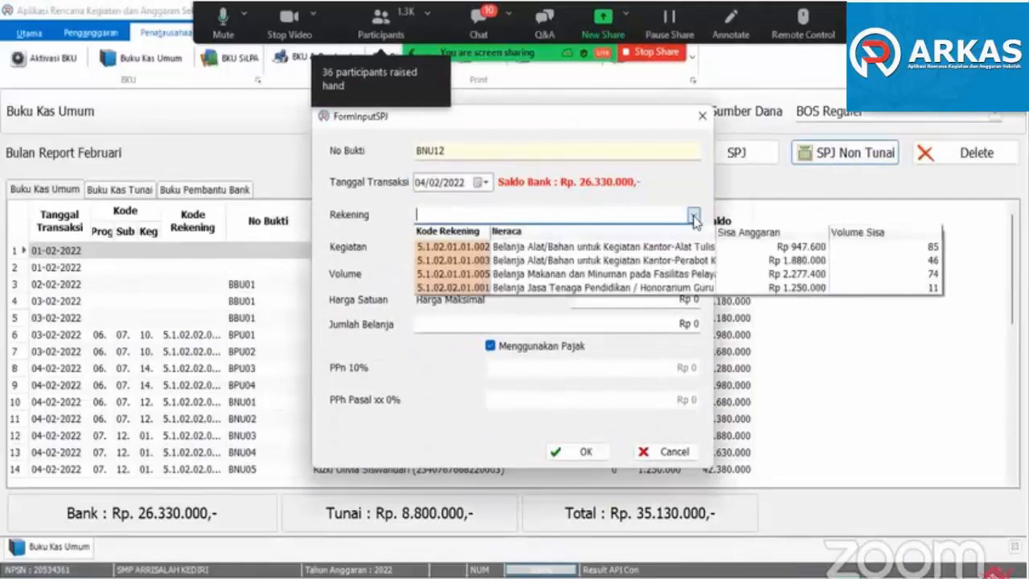
click(658, 288)
click(693, 248)
click(569, 351)
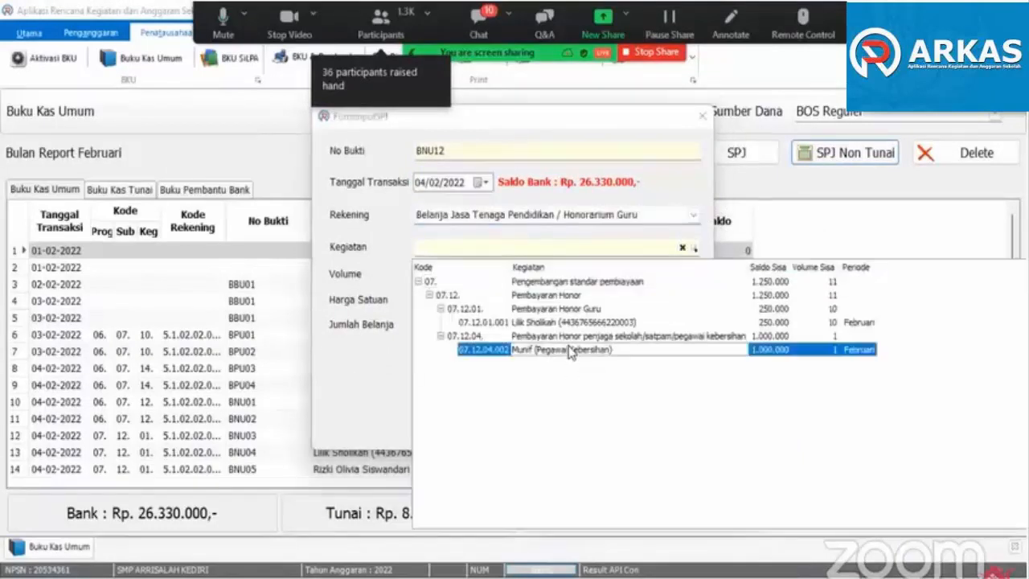
click(555, 441)
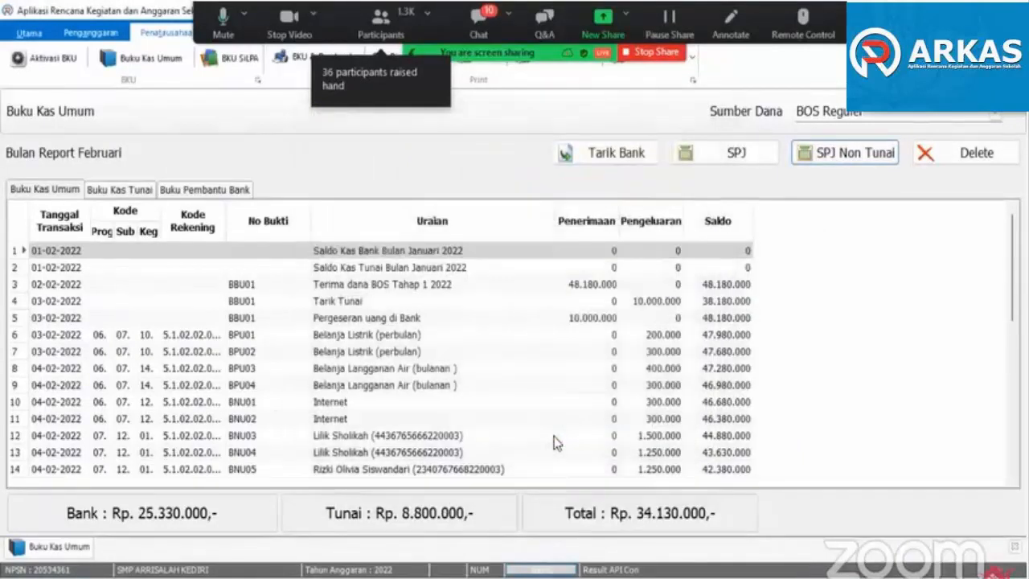
click(844, 158)
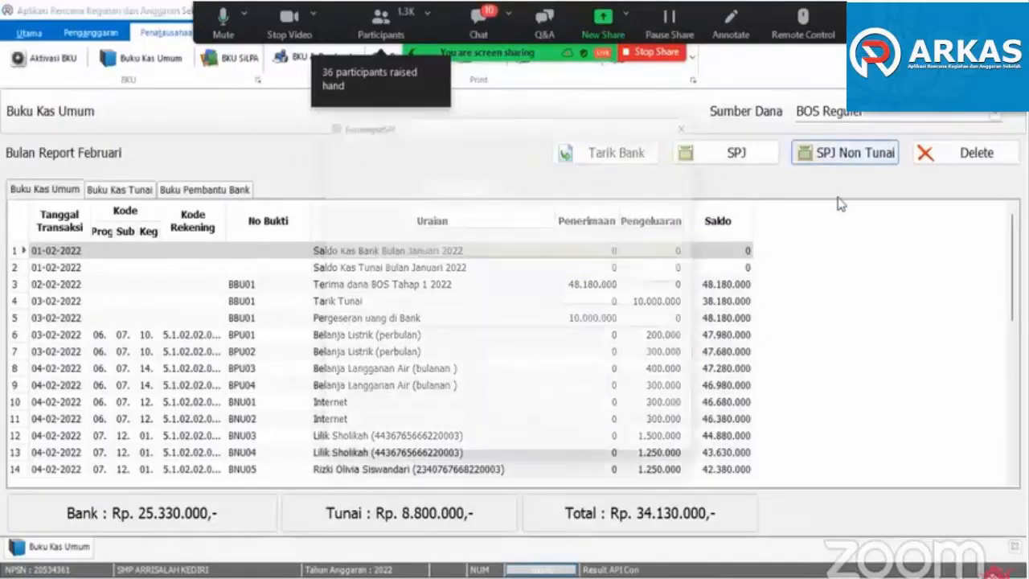
click(693, 215)
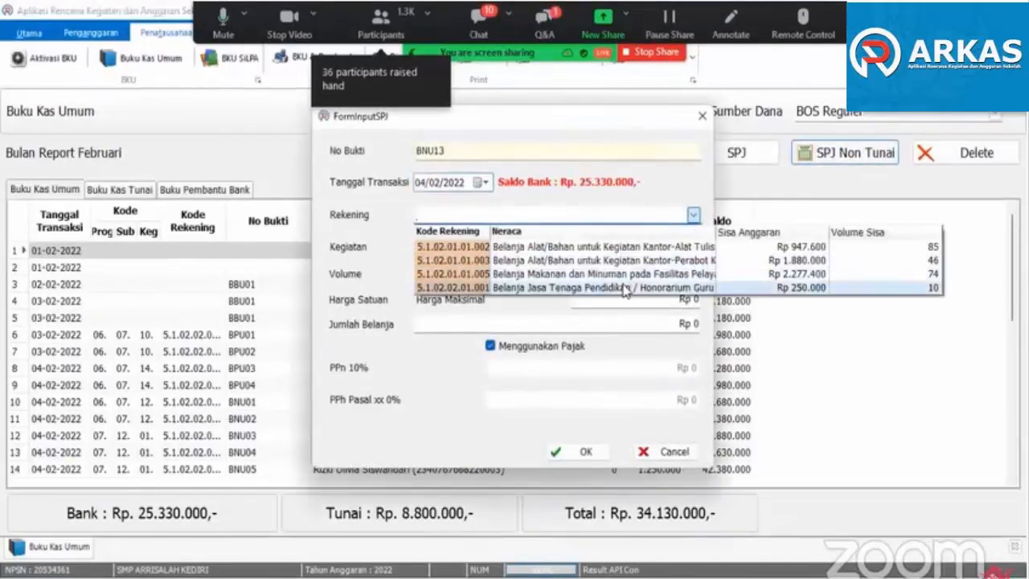
click(663, 287)
click(695, 249)
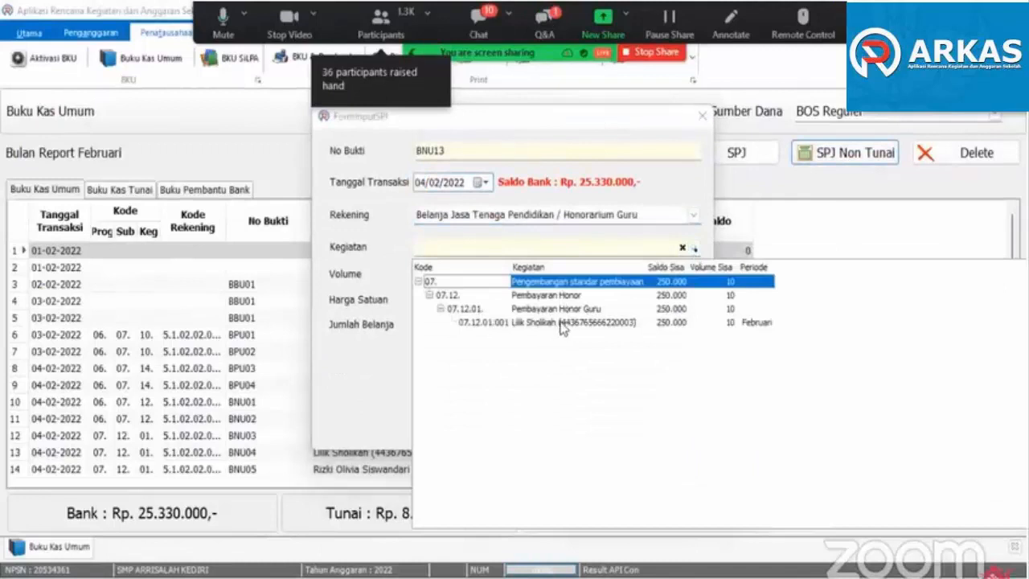
key(Escape)
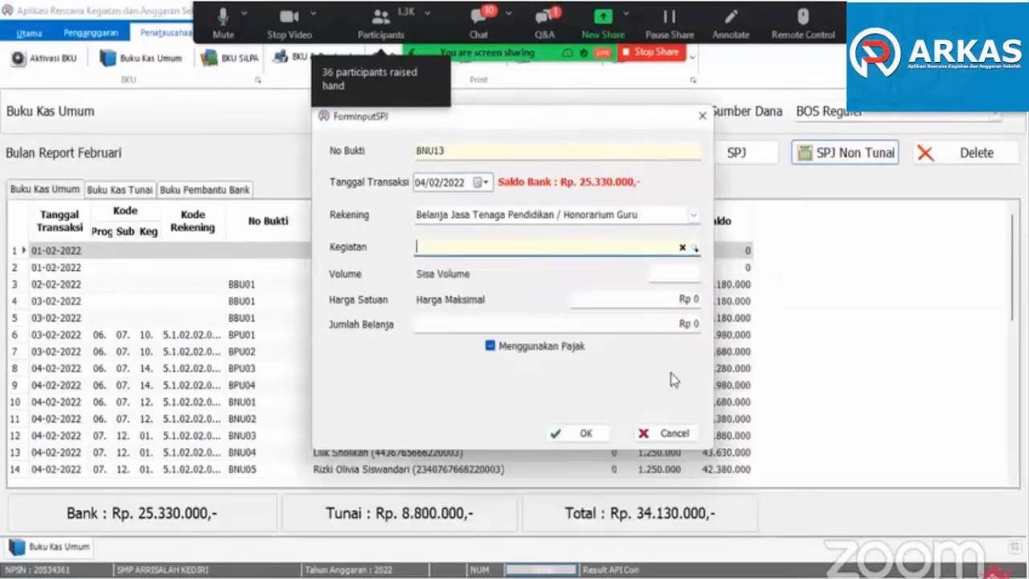
click(674, 434)
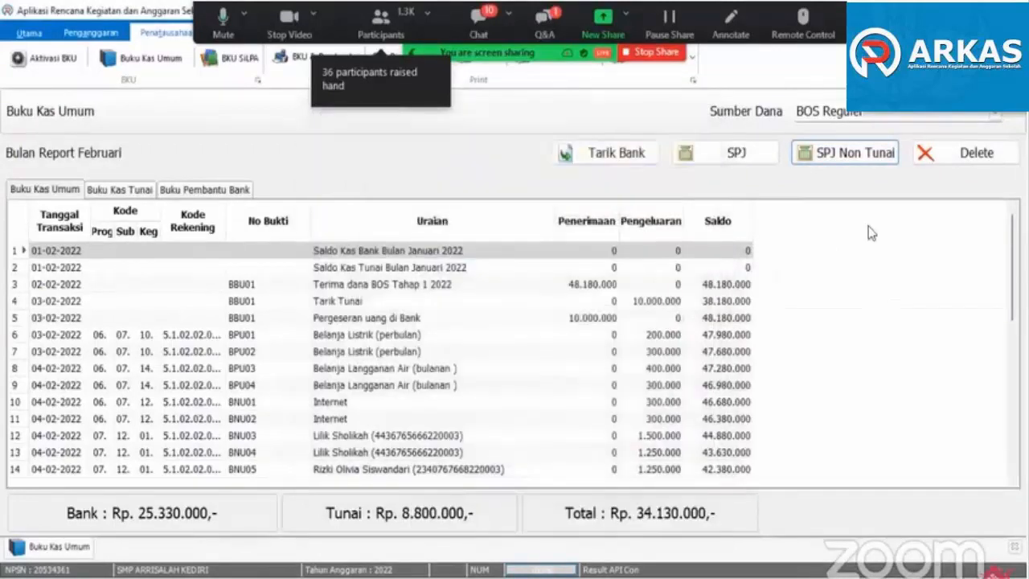
- Start an SPJ Non Tunai entry dated 07/02/2022 for Belanja Alat/Bahan untuk Kegiatan Kantor-Alat Tulis Kantor, choosing activity 06.03.21 Penyusunan RPP
click(821, 161)
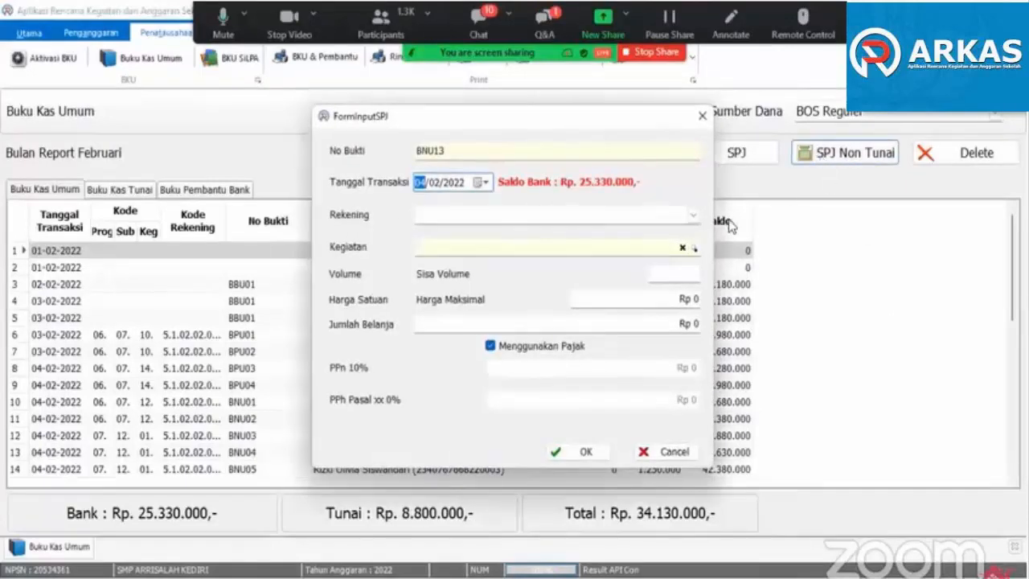
click(693, 216)
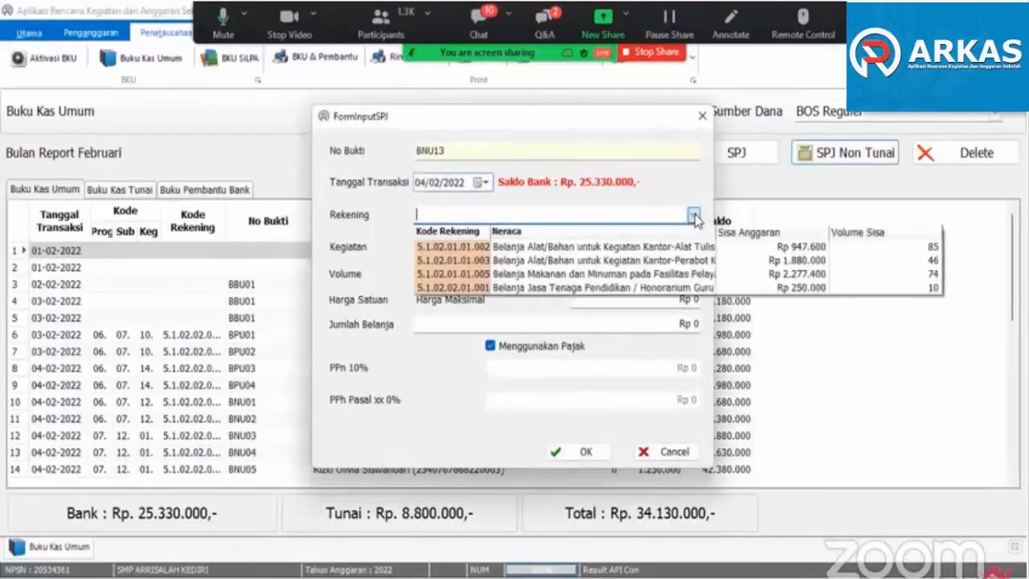
click(659, 250)
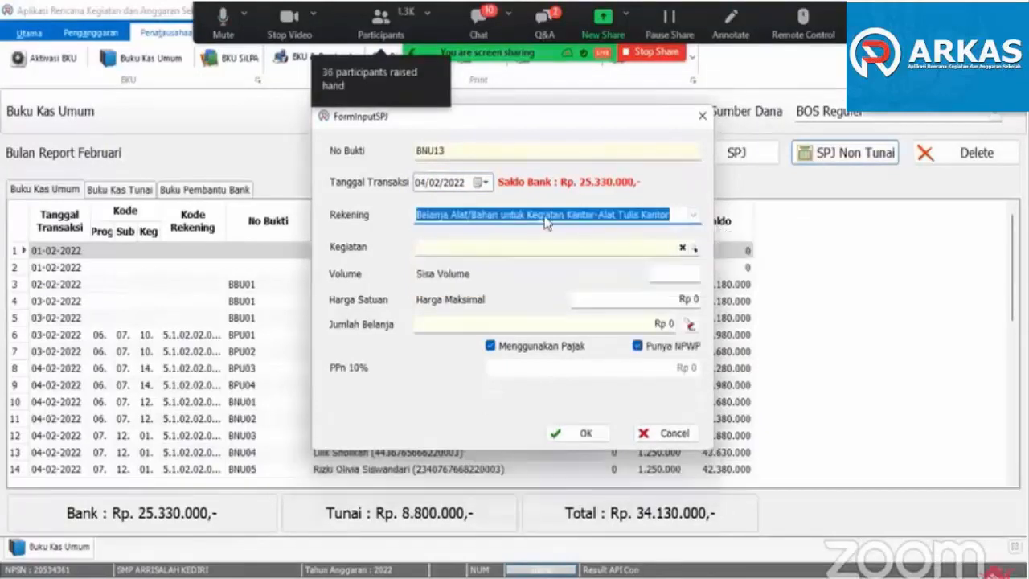
click(482, 183)
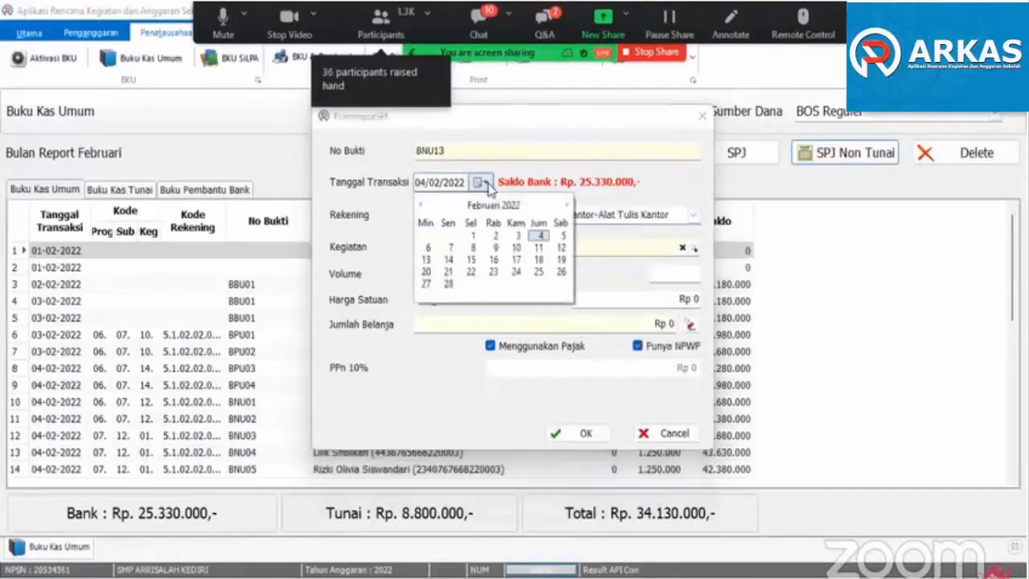
click(451, 247)
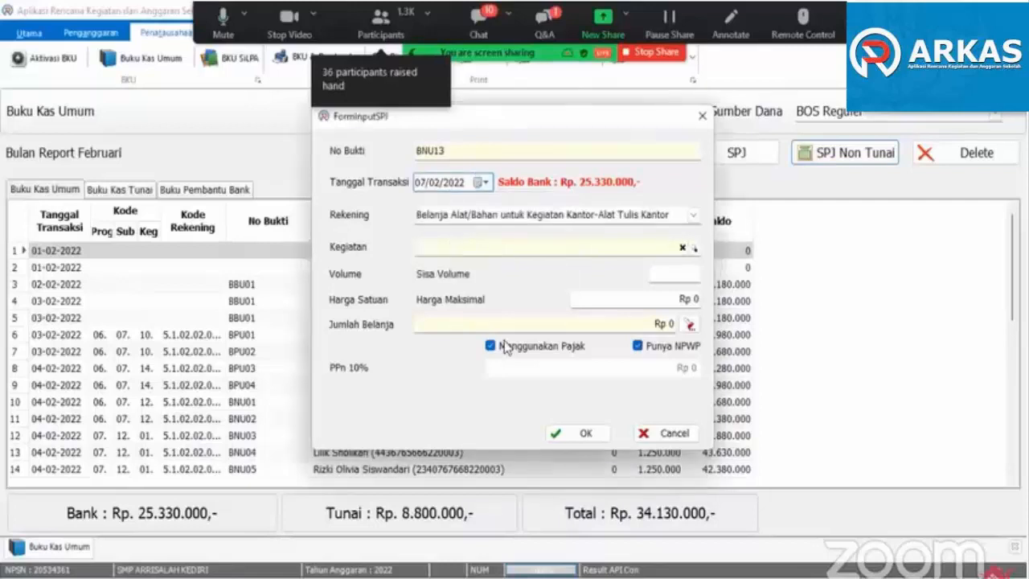
click(695, 248)
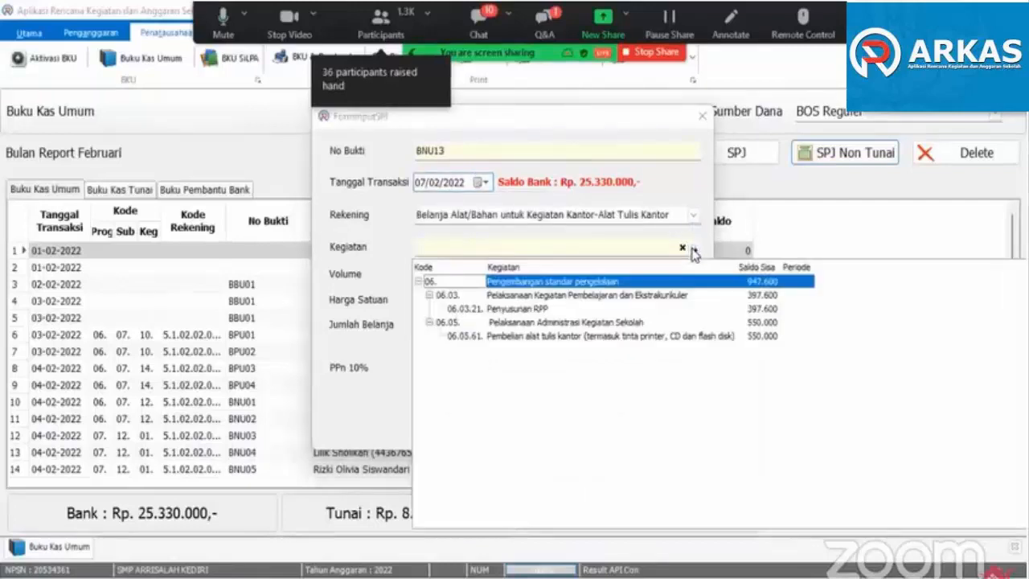
click(522, 311)
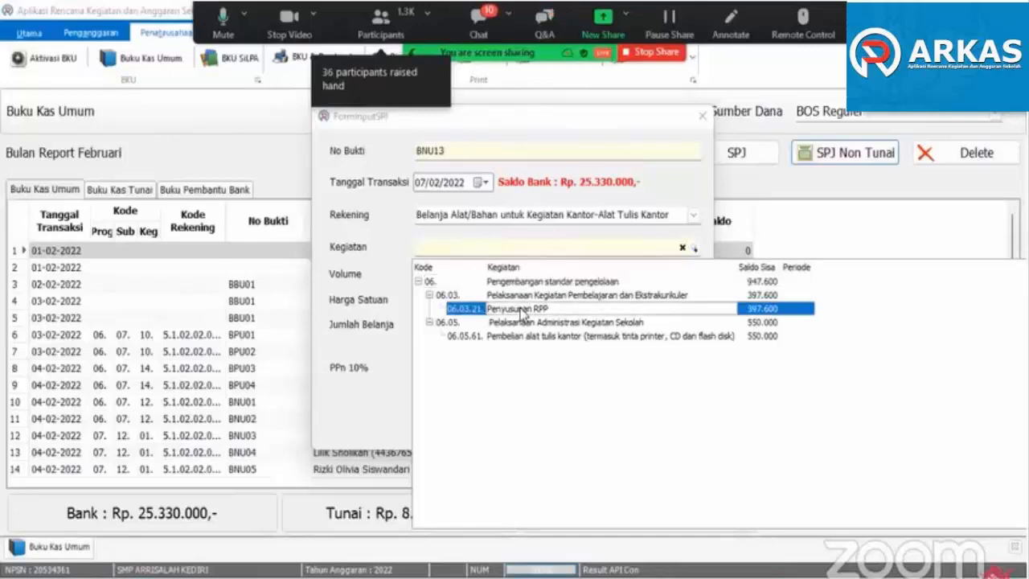
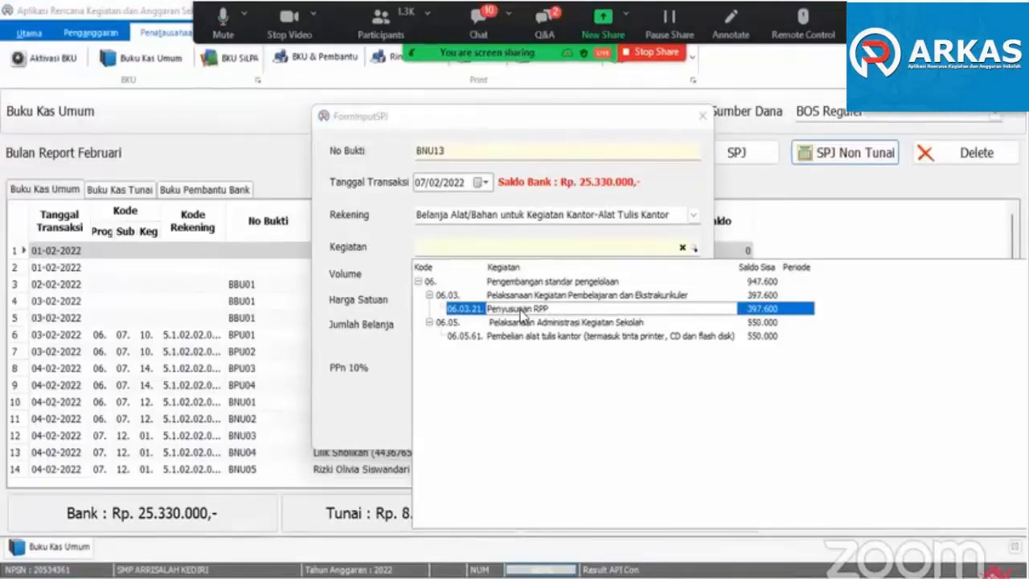
- Open the SPJ Nota for activity 06.03.21 Penyusunan RPP and enter Toko ABC as the shop with its NPWP tax number
click(523, 315)
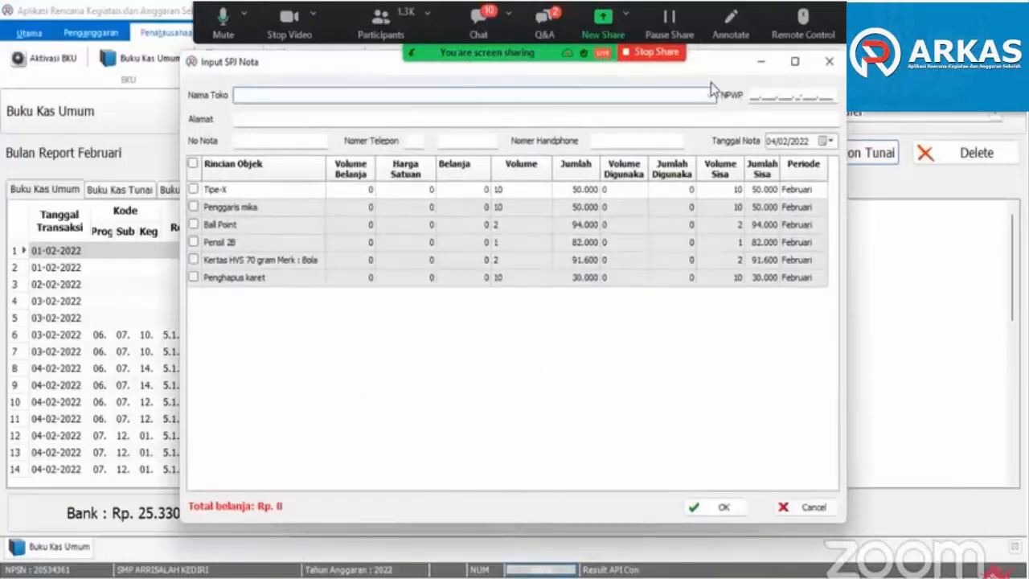
drag(707, 69, 725, 119)
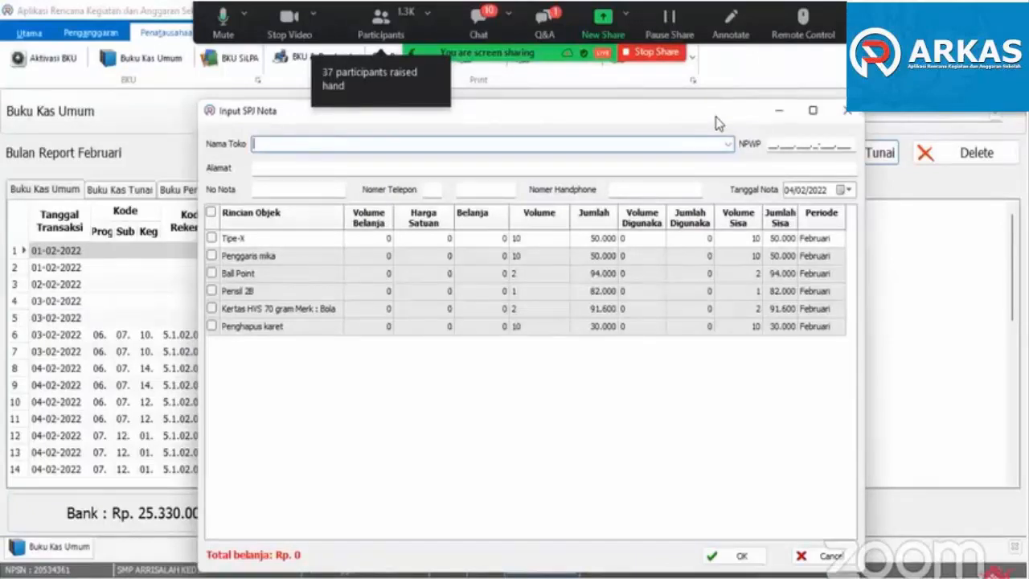
drag(718, 123, 737, 114)
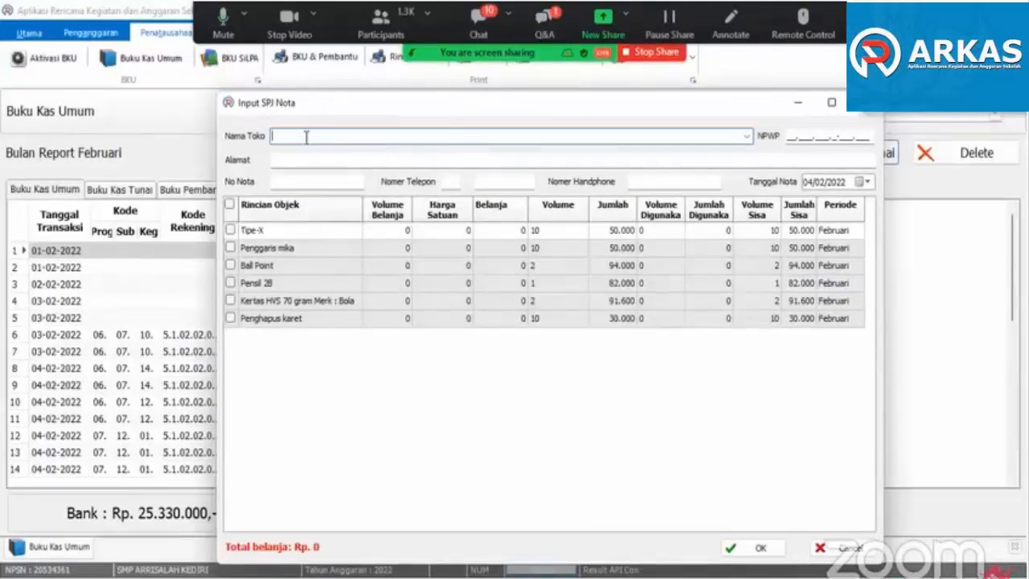
click(747, 136)
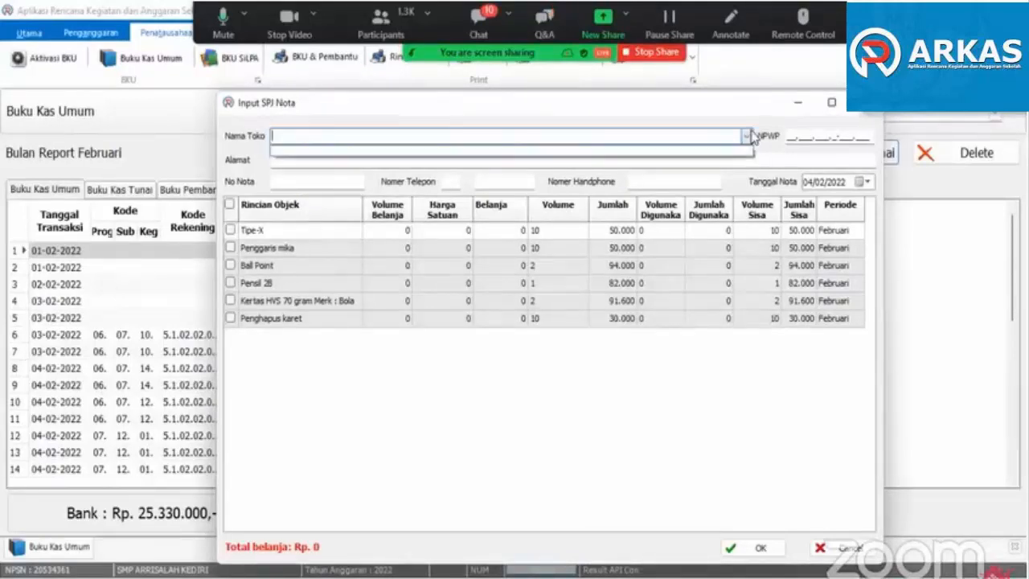
click(362, 105)
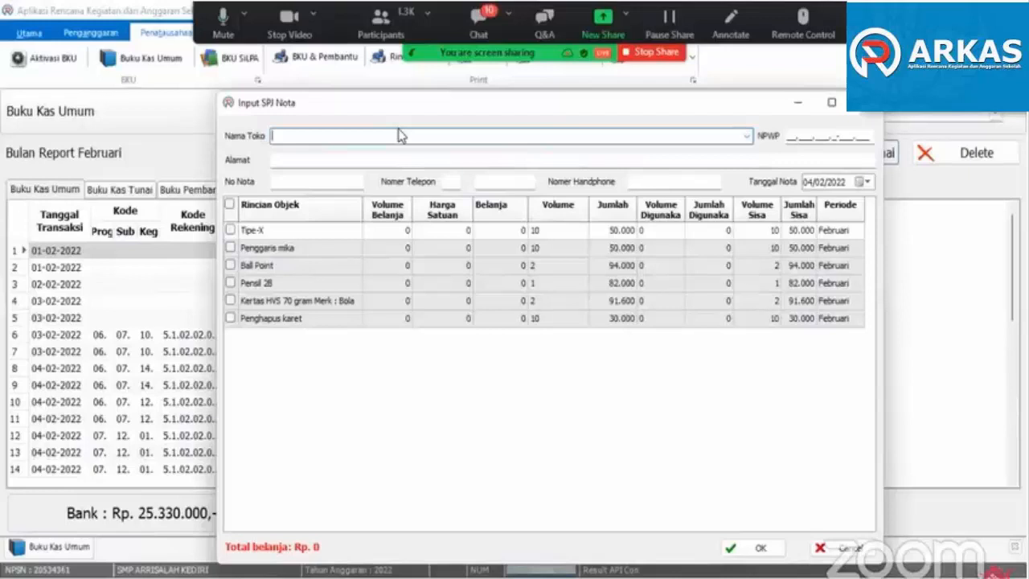
text(Toko ABC)
key(Tab)
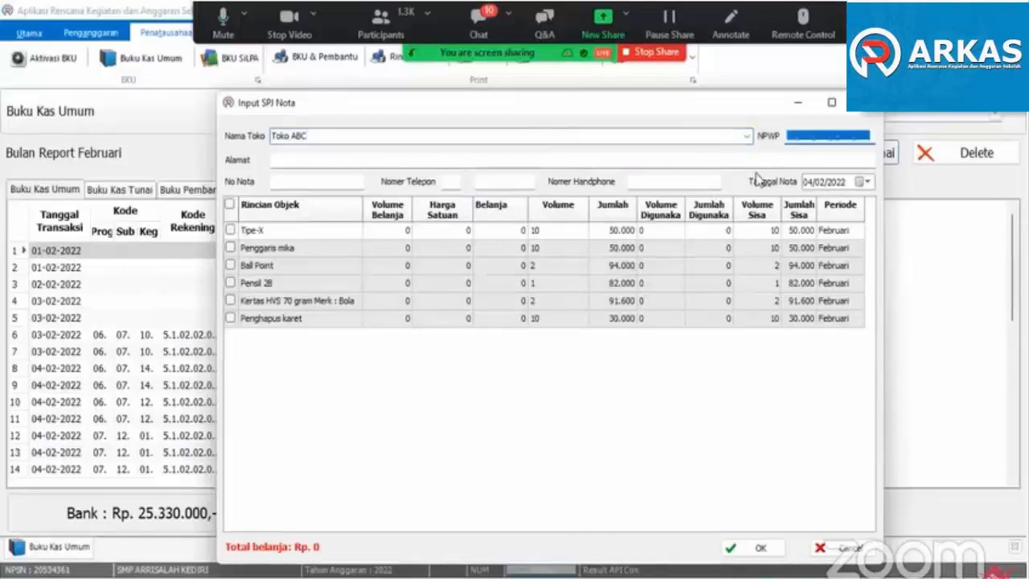
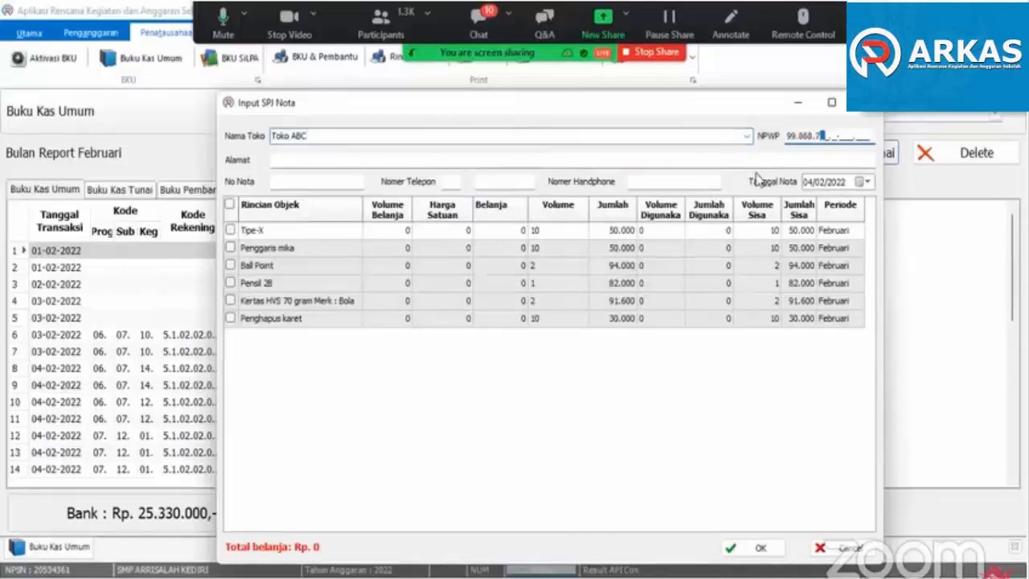
- Fill in the shop's address and set the nota number to ATK001
click(303, 164)
text(Bandung)
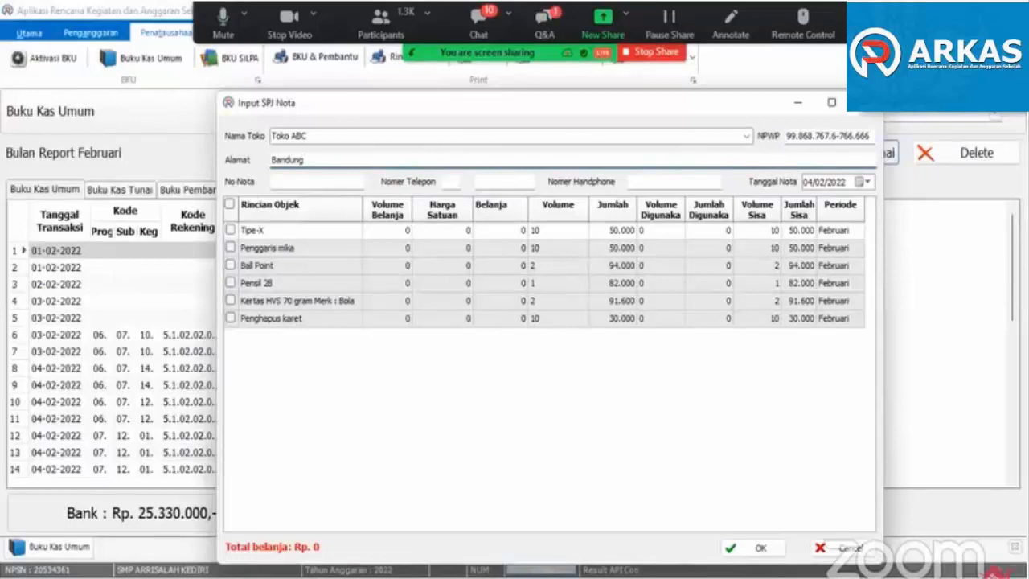
click(287, 182)
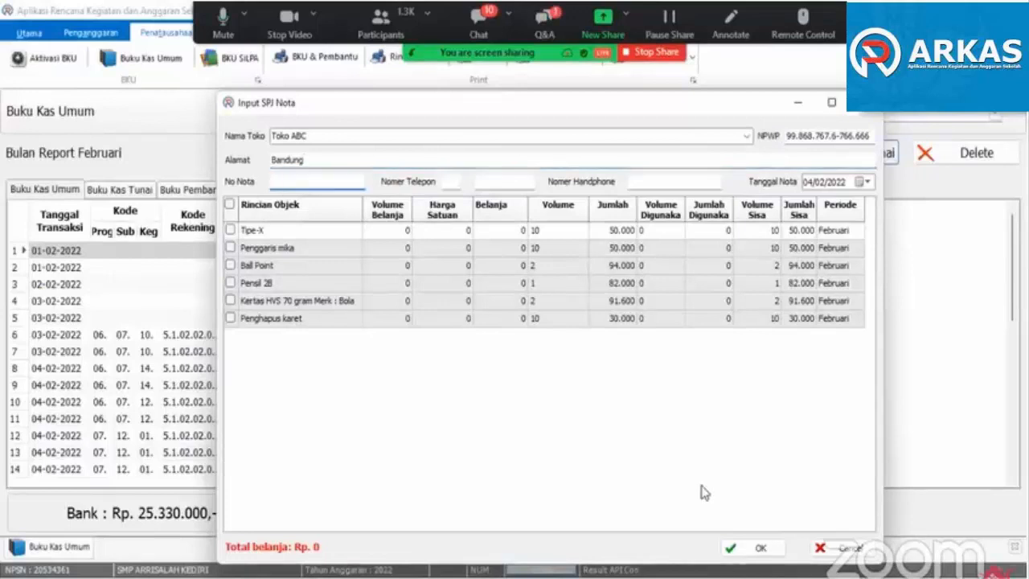
text(ATK)
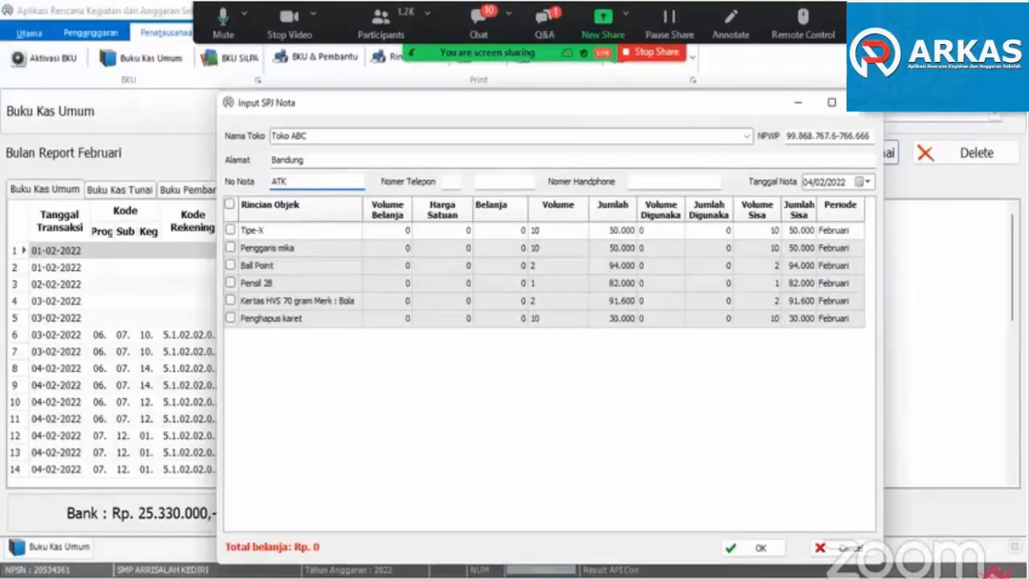
text(001)
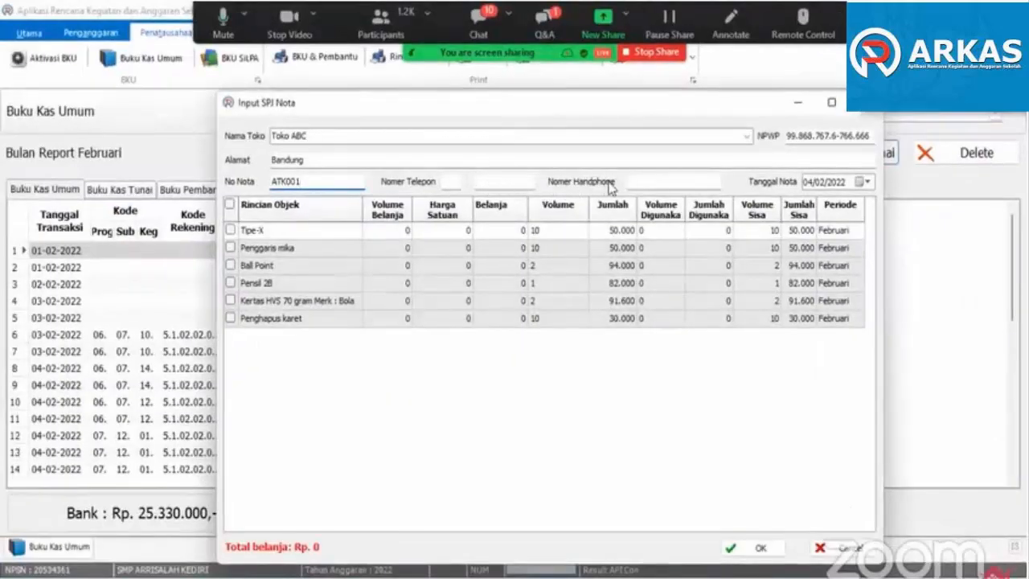
- Enter the shop's mobile phone number and set the nota date to 07/02/2022
click(639, 183)
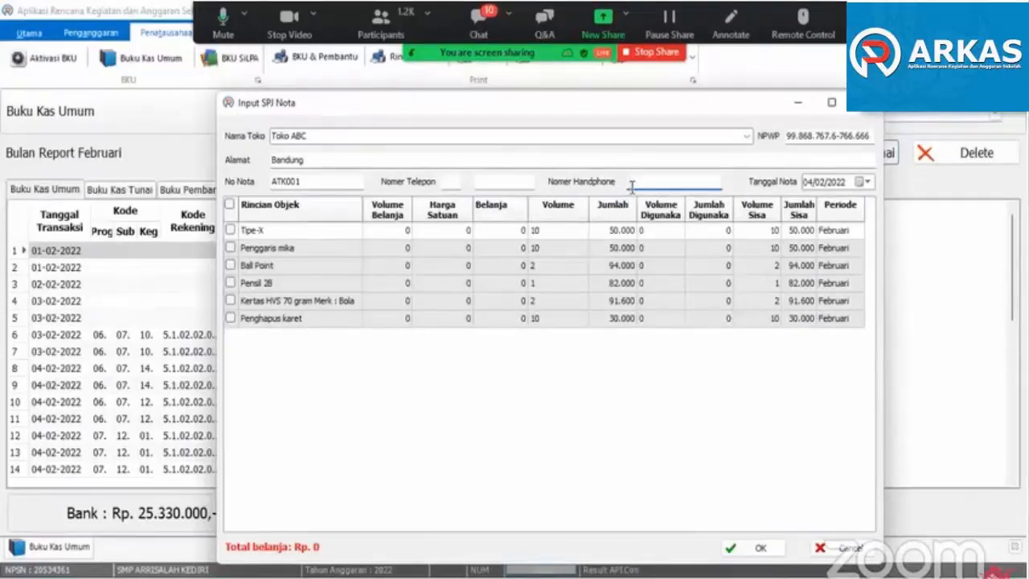
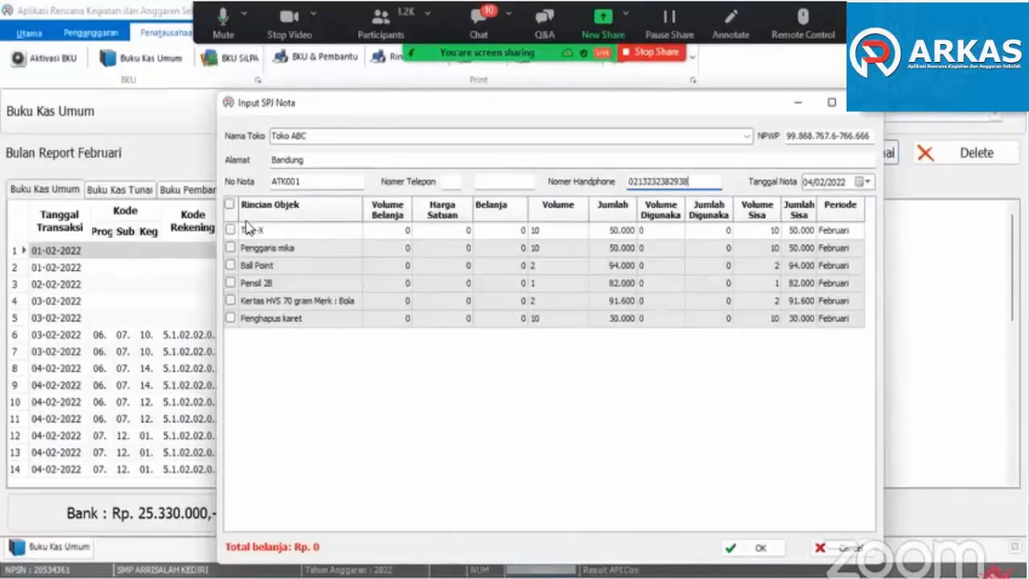
click(866, 189)
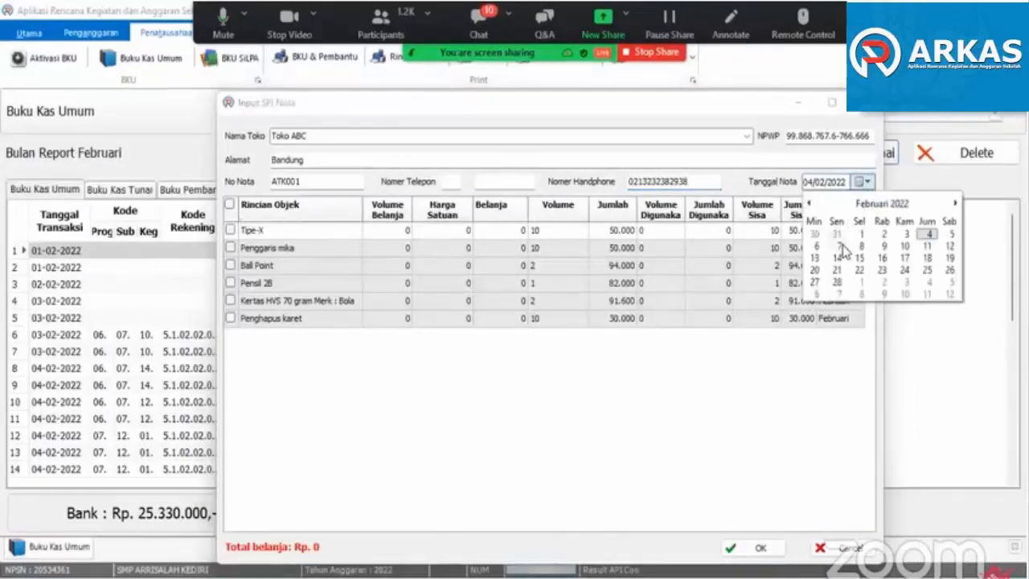
click(841, 248)
- Select all six stationery items from Tipe-X to Penghapus karet and try to submit the nota
click(230, 230)
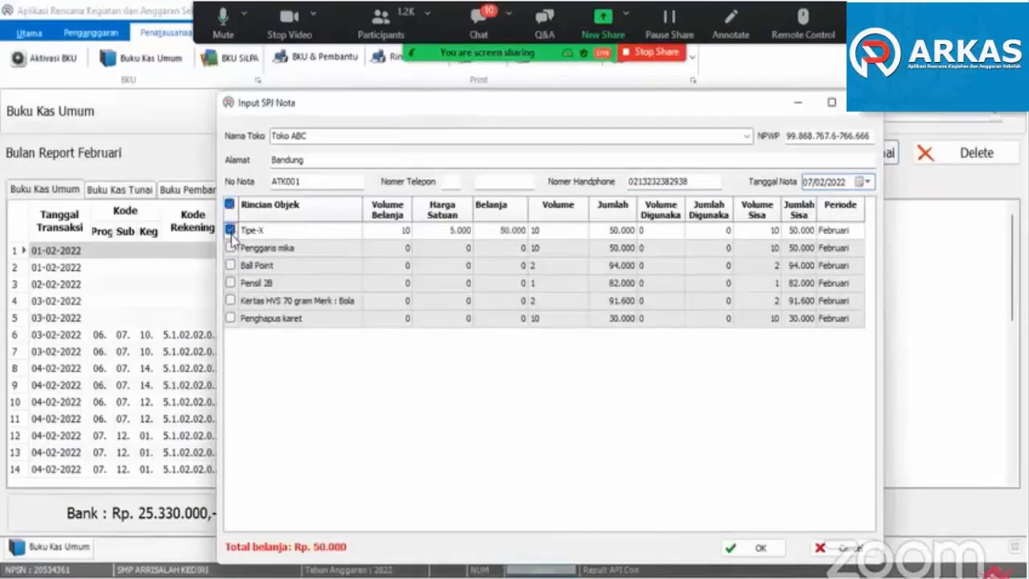
click(230, 247)
click(230, 265)
click(230, 283)
click(230, 301)
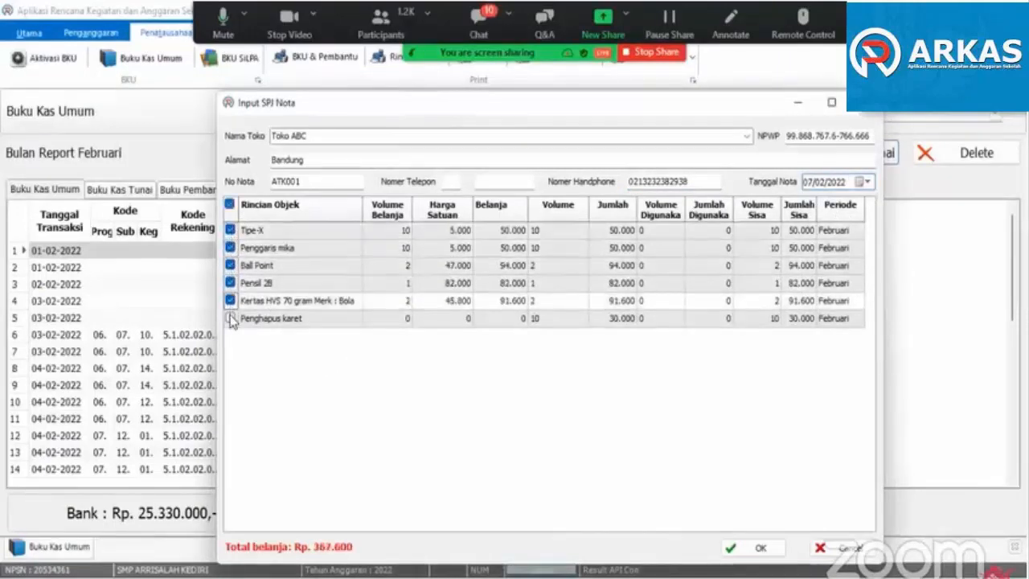
click(230, 318)
click(756, 547)
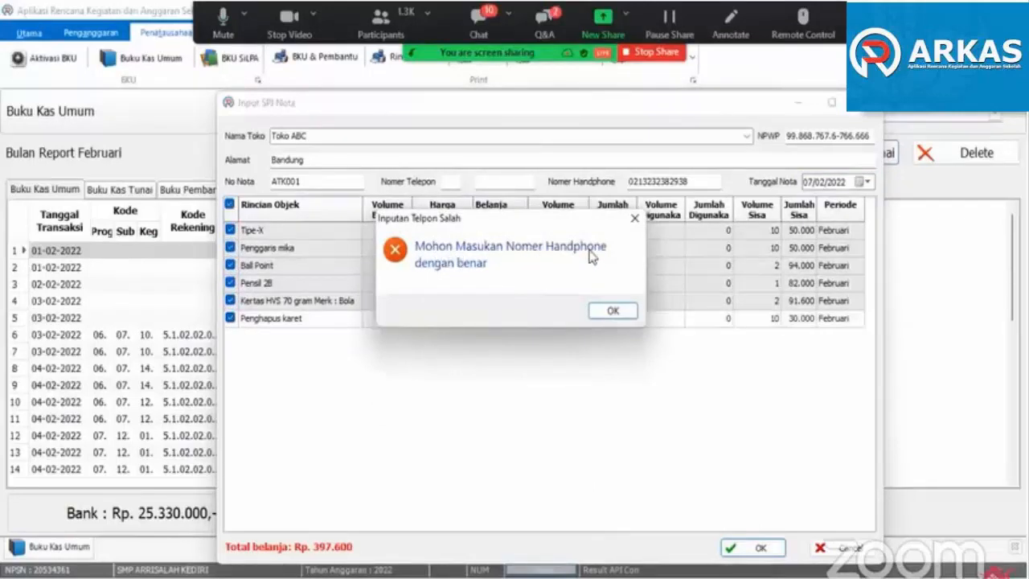
click(606, 311)
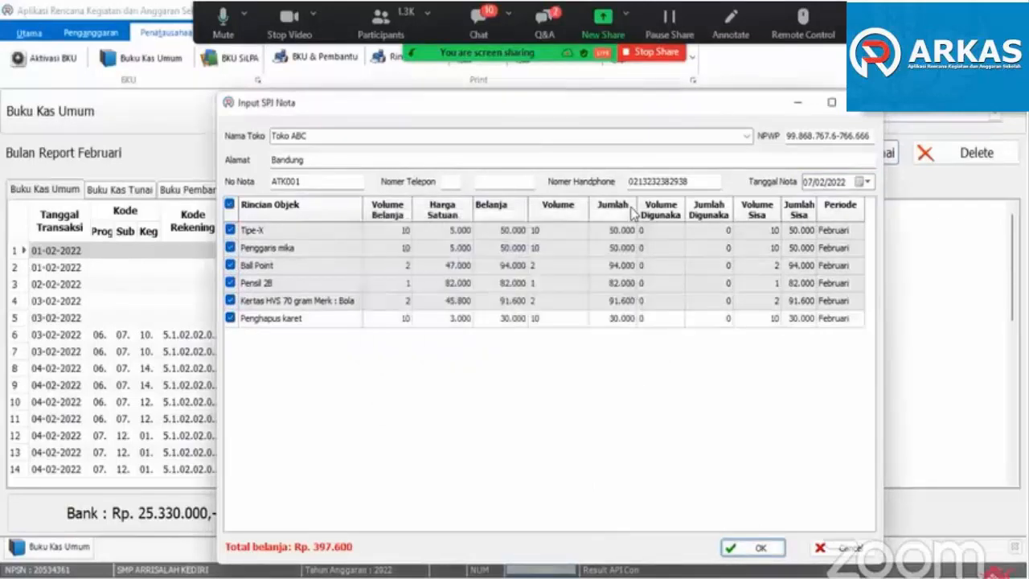
- Deselect all six stationery items in the nota
click(229, 230)
click(230, 248)
click(229, 265)
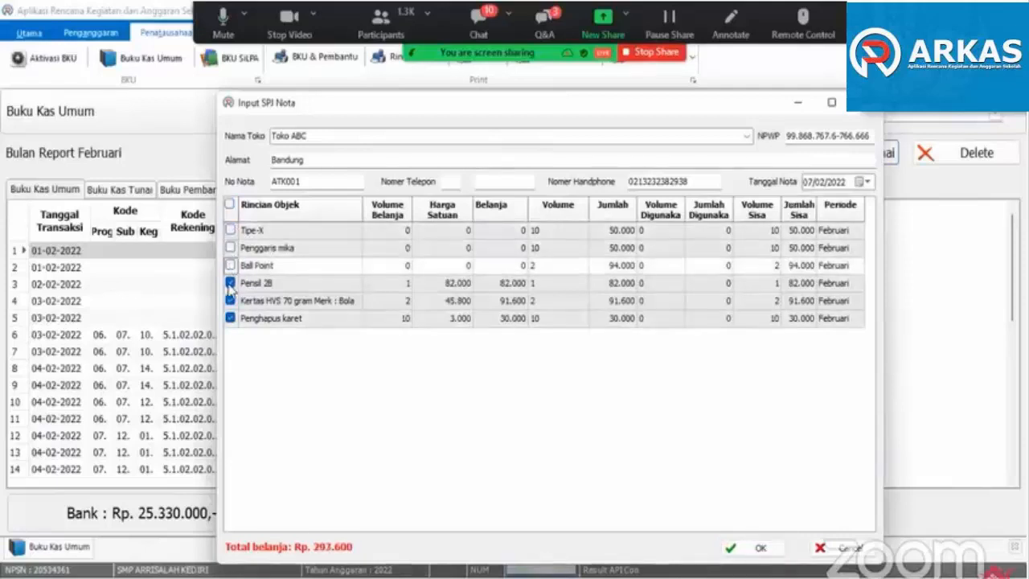
click(230, 283)
click(230, 301)
click(230, 318)
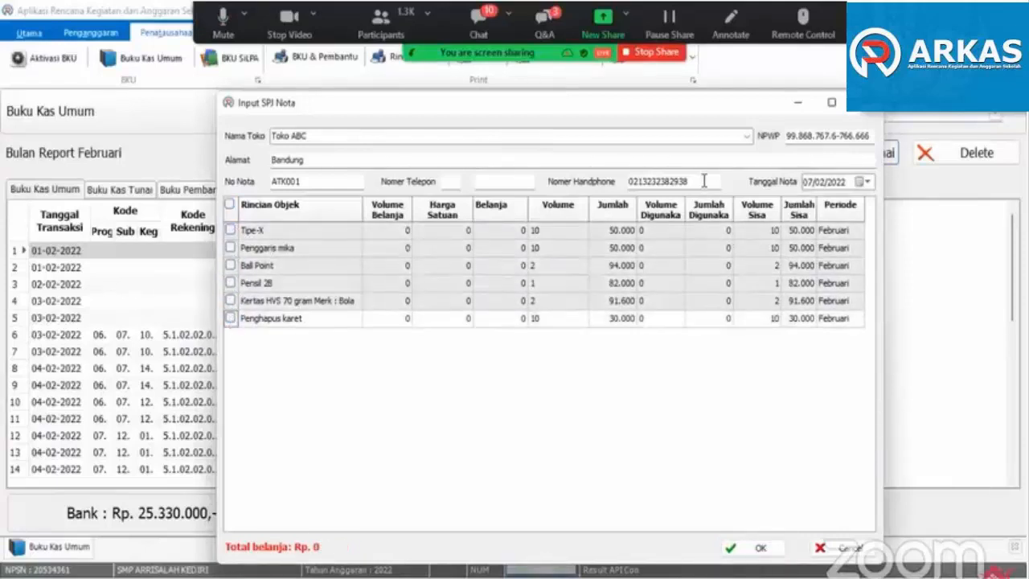
- Replace the shop's mobile number with one that starts with a mobile prefix
drag(704, 181, 563, 193)
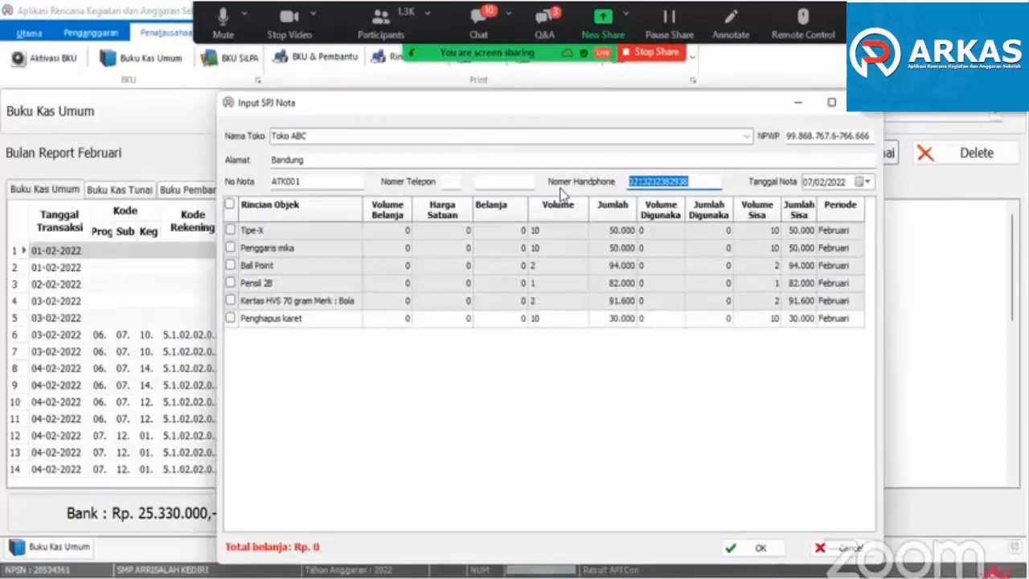
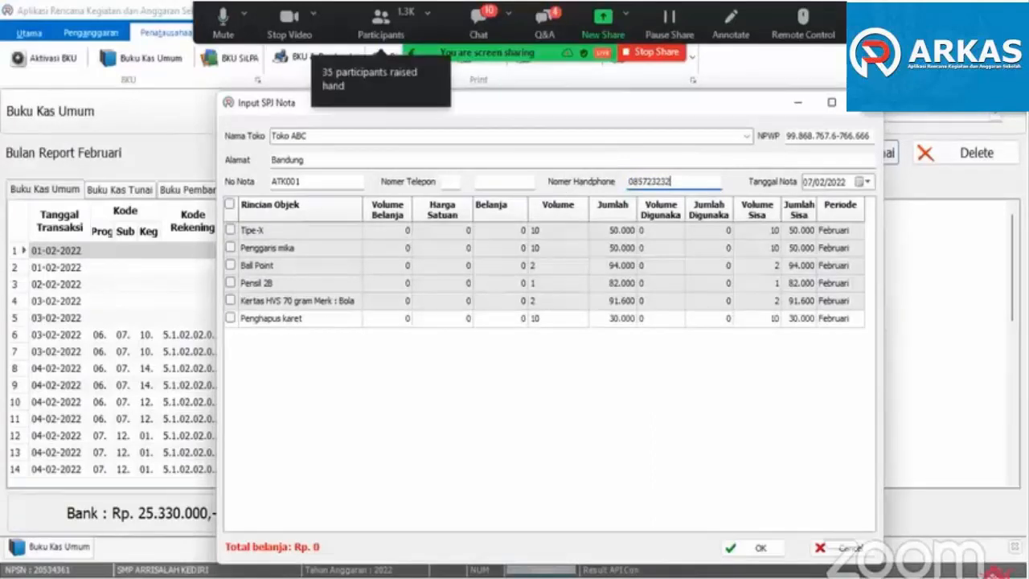
- Include Tipe-X, Penggaris mika, Ball Point, Pensil 2B, Kertas HVS 70 gram and Penghapus karet in the nota at their full February volumes
click(230, 231)
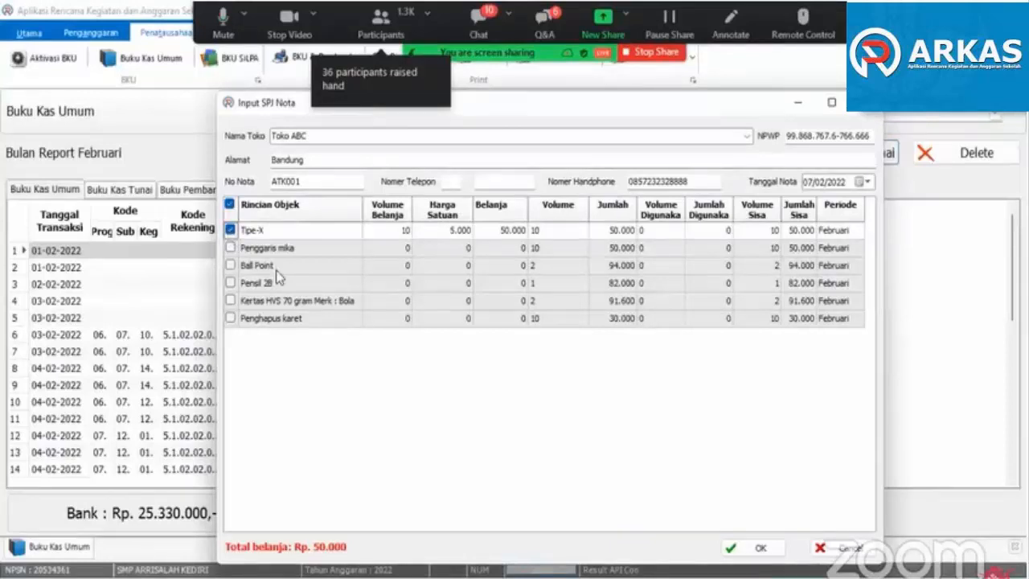
click(231, 265)
click(231, 283)
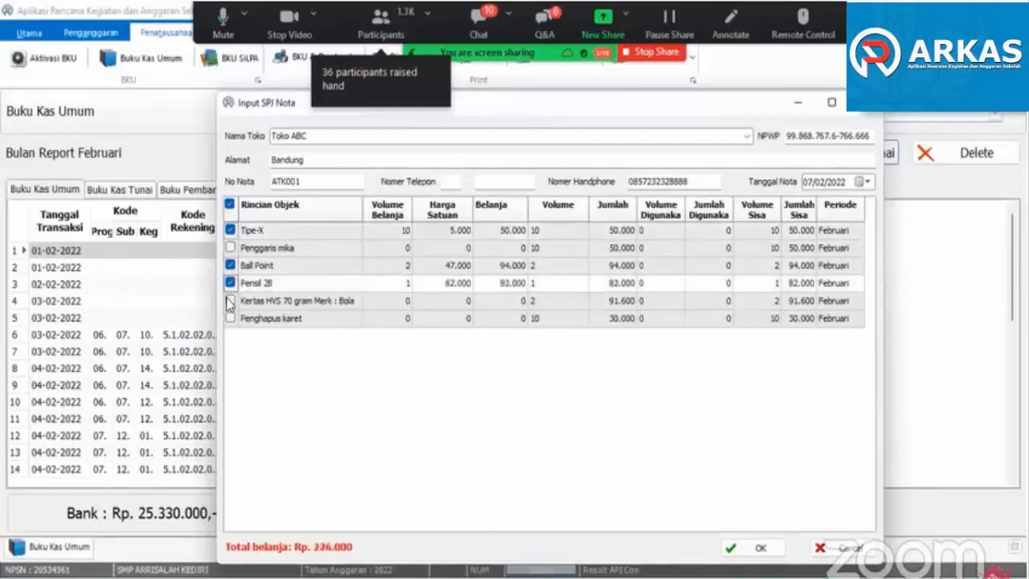
click(231, 301)
click(231, 318)
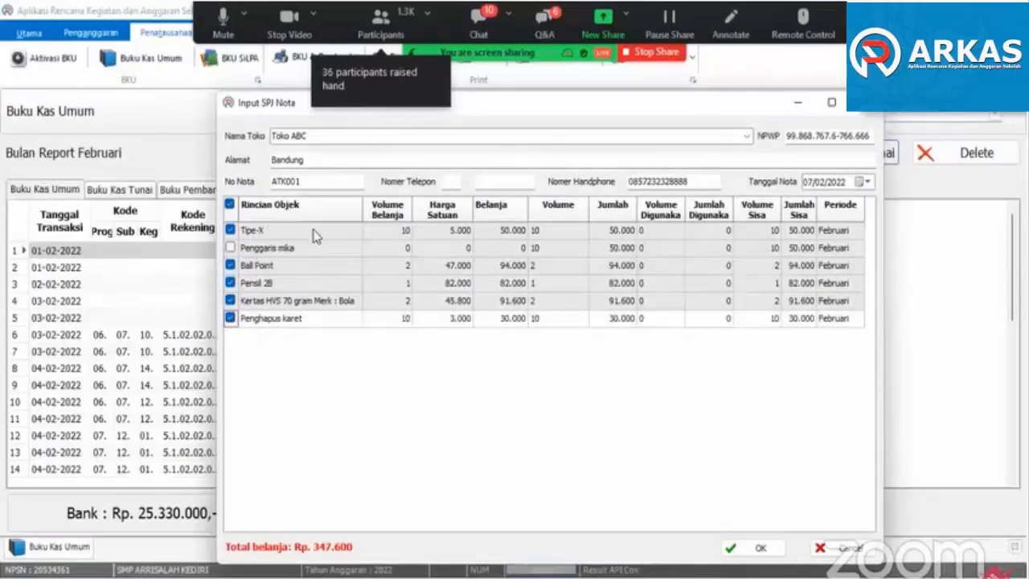
click(230, 248)
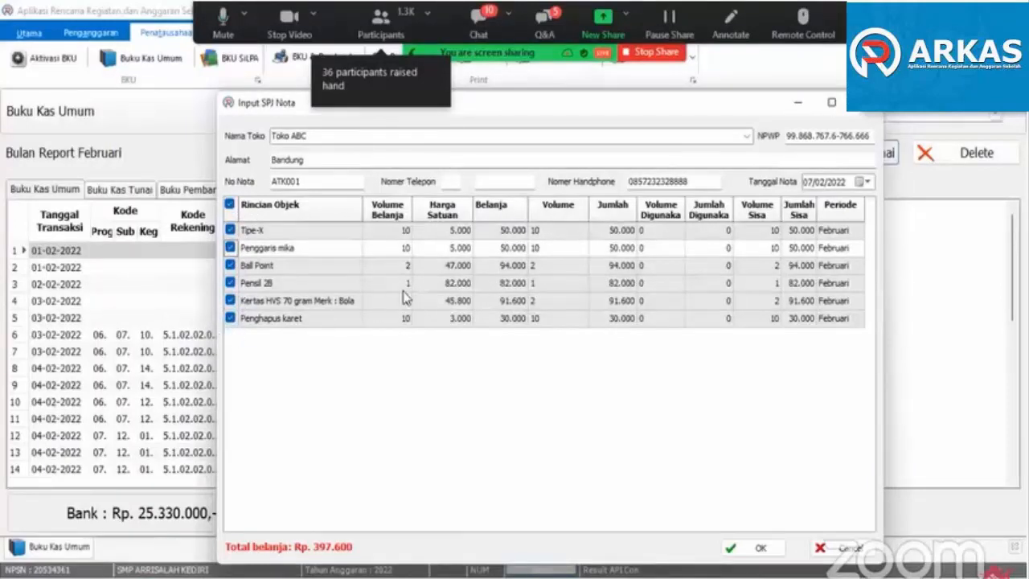
- Set the Volume Belanja of Penggaris mika to 5
click(403, 233)
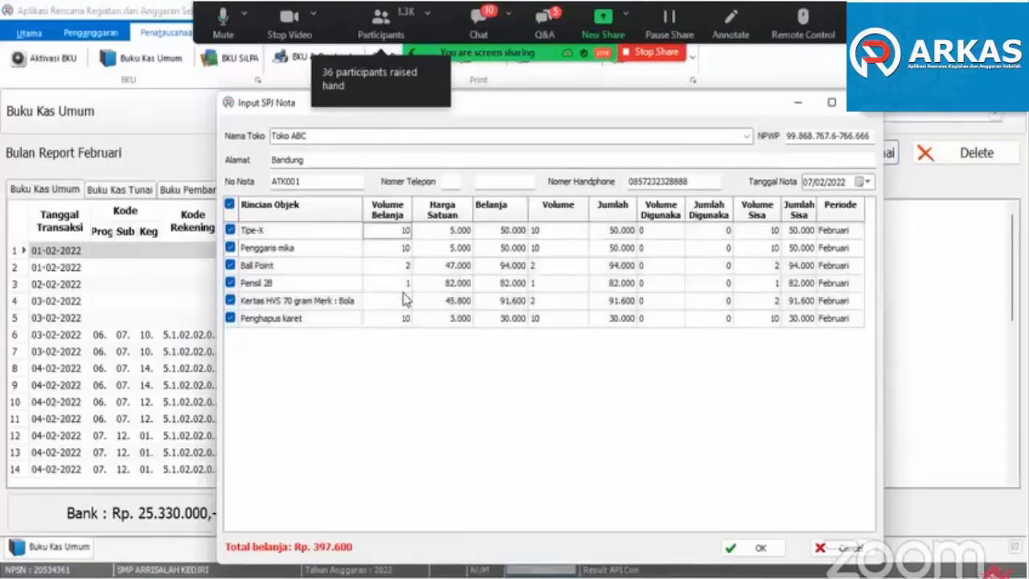
click(312, 251)
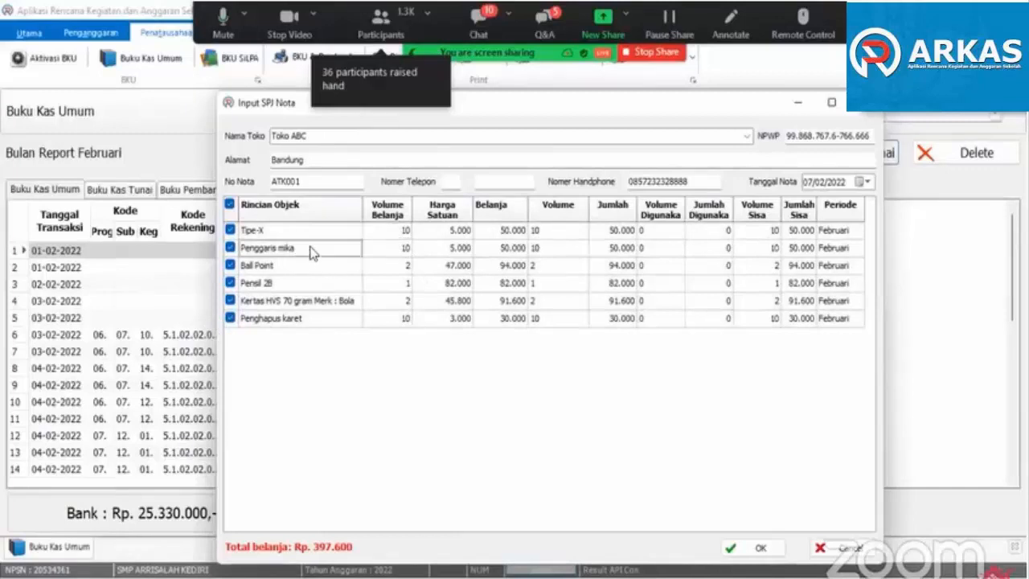
click(380, 246)
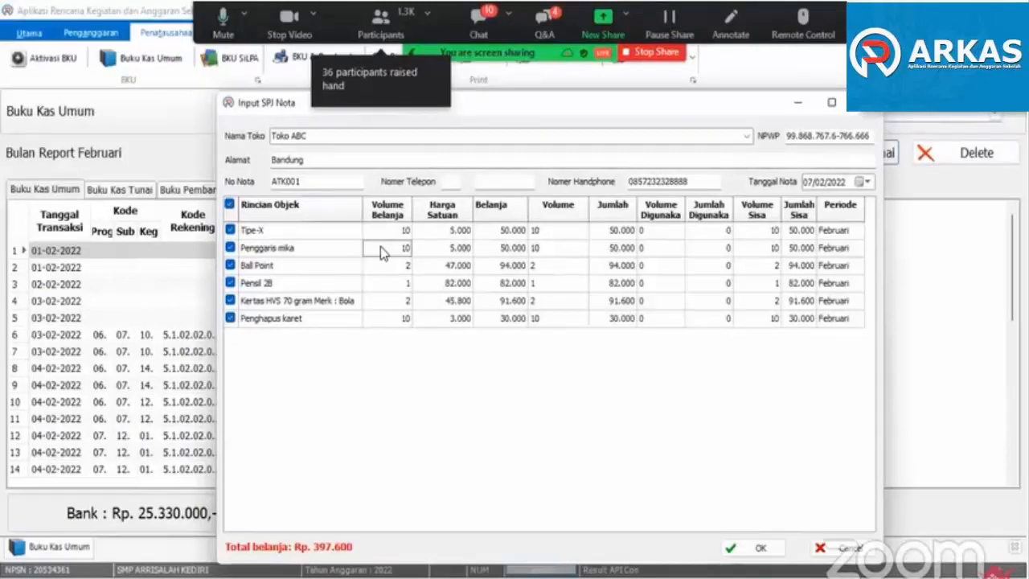
text(5)
key(Tab)
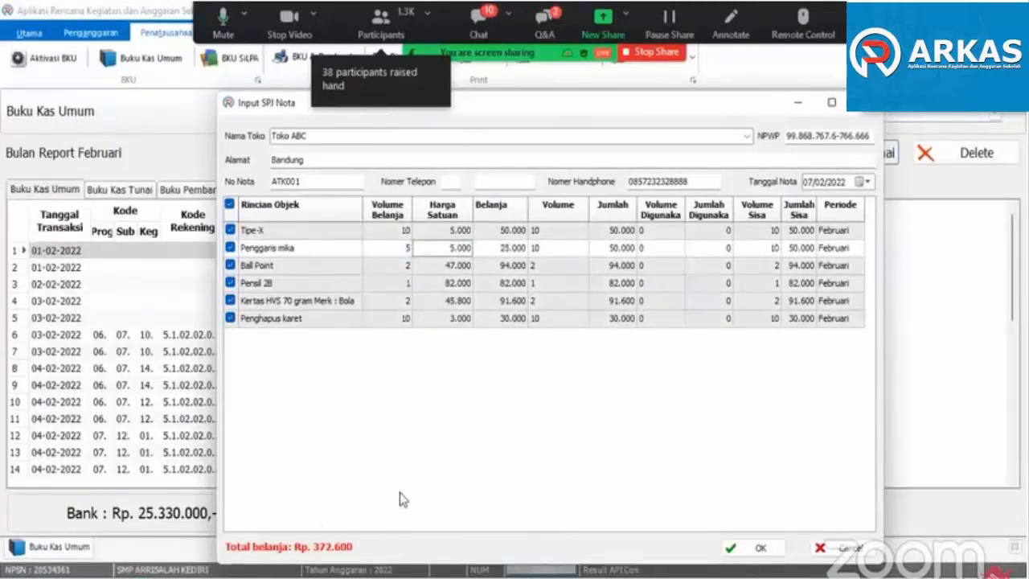
- Restore the Volume Belanja of Penggaris mika to 10
click(406, 249)
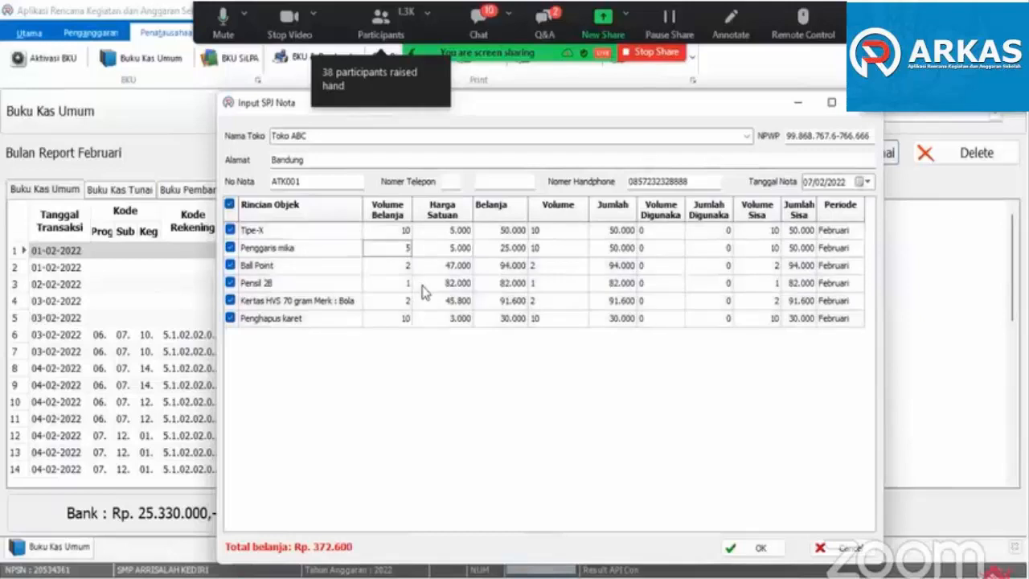
text(10)
key(Tab)
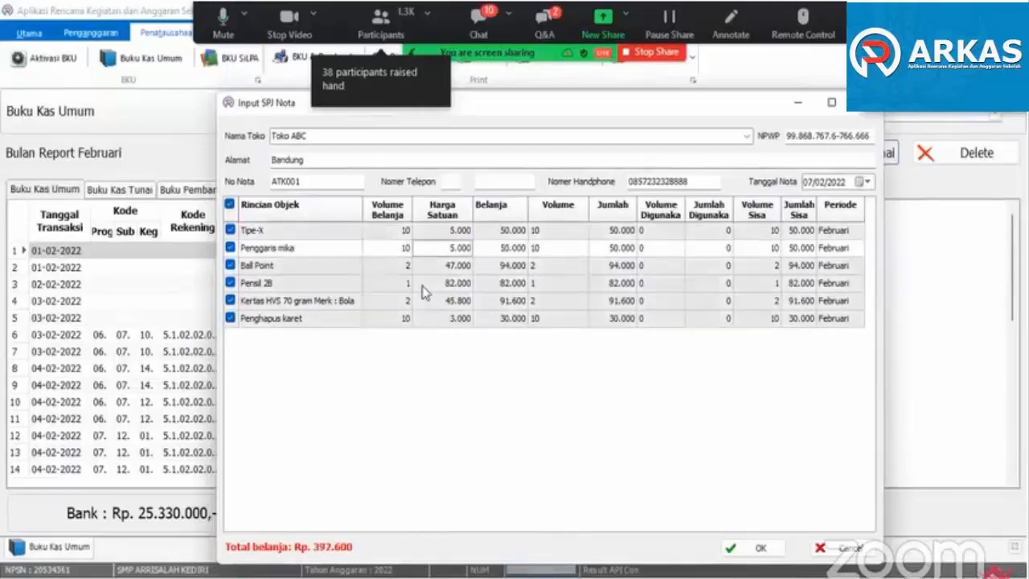
- Set the Volume Belanja of Penggaris mika in the Toko ABC nota to 5
click(407, 248)
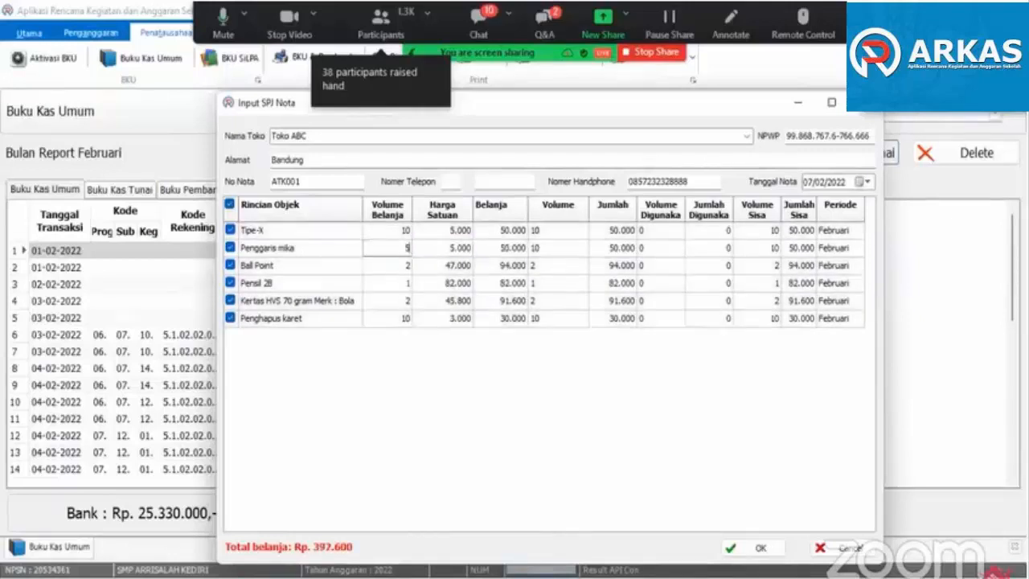
text(5)
key(Tab)
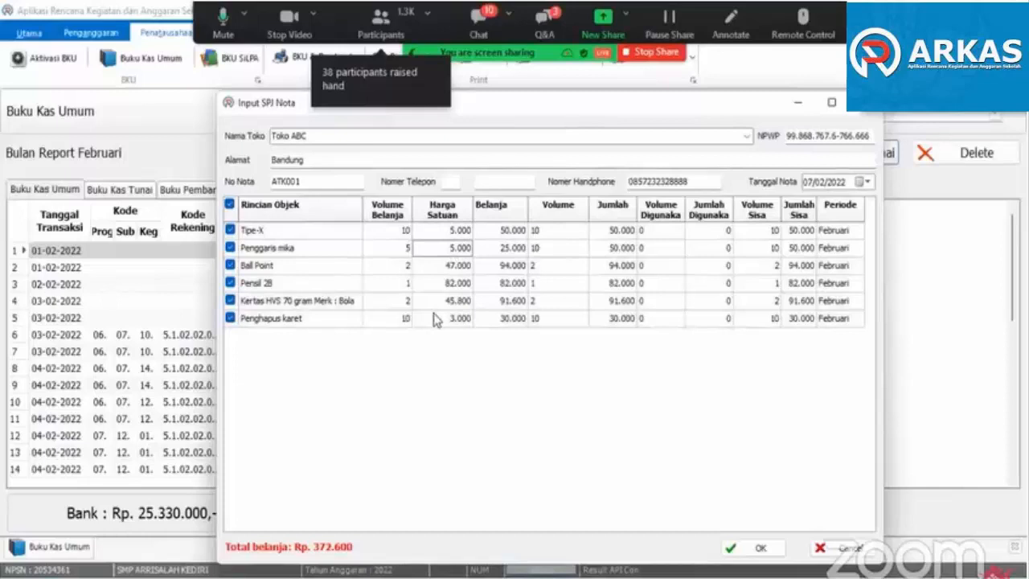
- Set the Harga Satuan of Penggaris mika to 4.000
text(40000)
key(BackSpace)
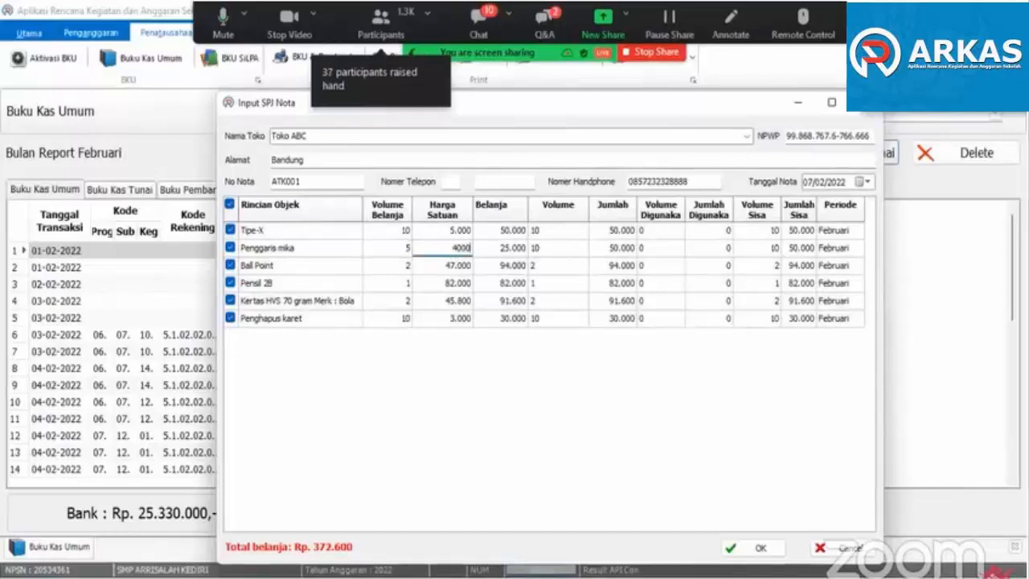
click(434, 314)
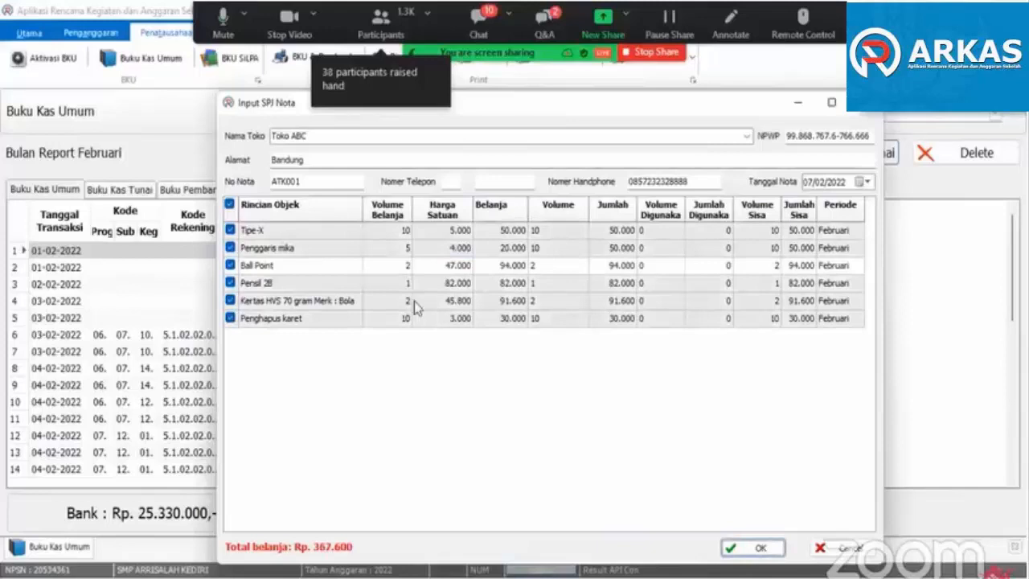
- Return the Harga Satuan of Penggaris mika to 5.000
click(448, 252)
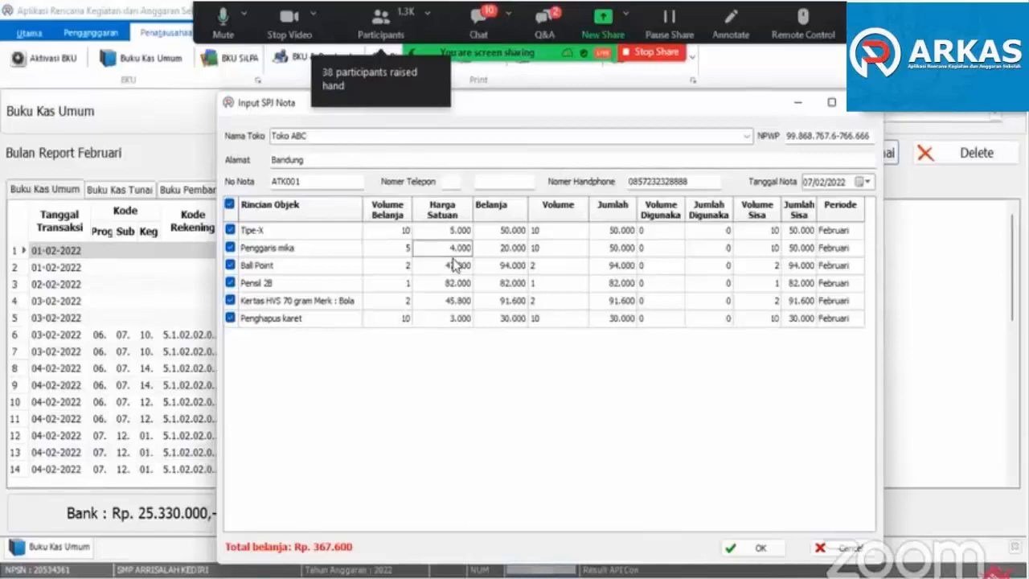
text(5000)
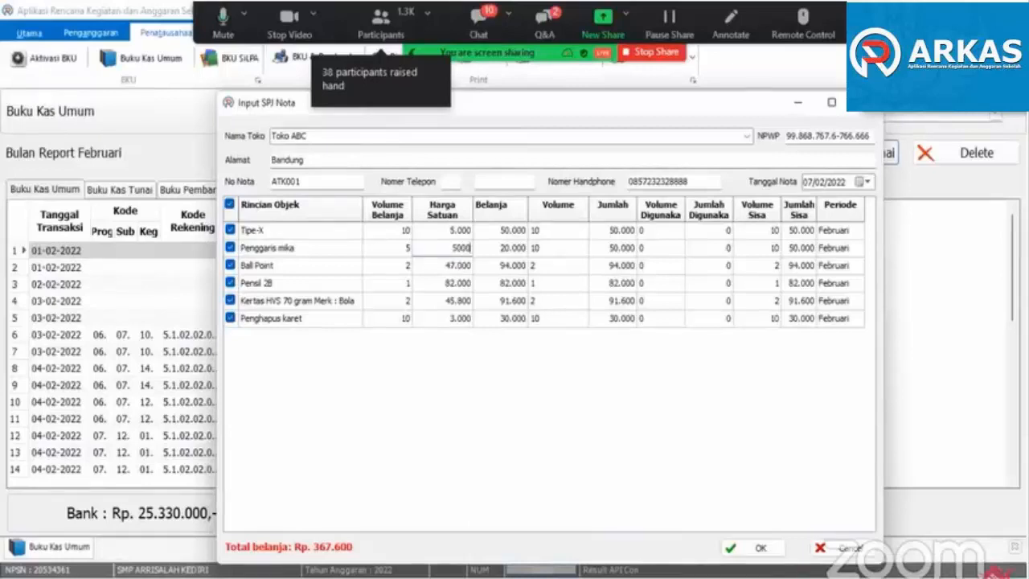
key(Return)
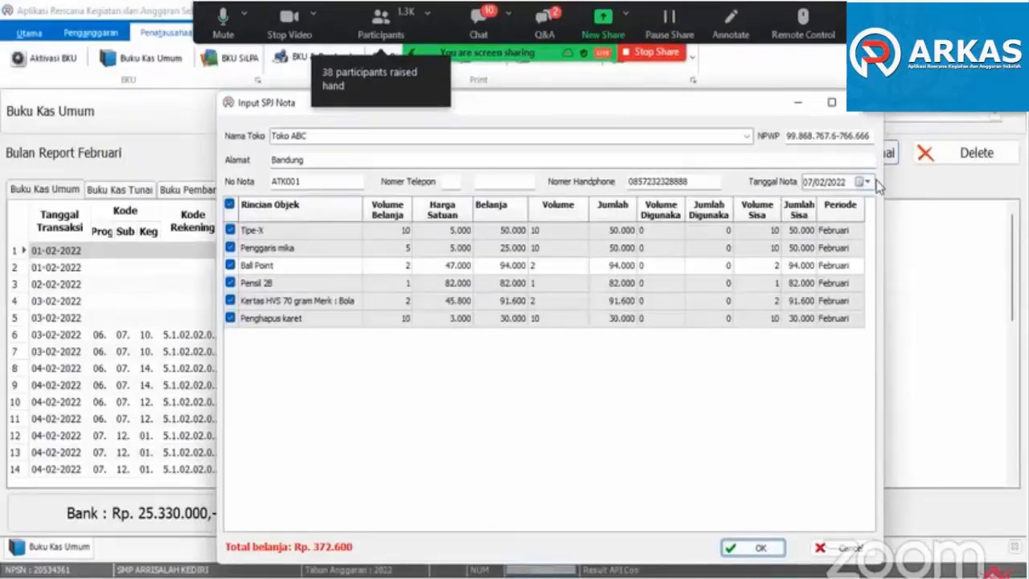
- Accept the Toko ABC nota and save the office stationery transaction for Penyusunan RPP to the Buku Kas Umum
click(754, 549)
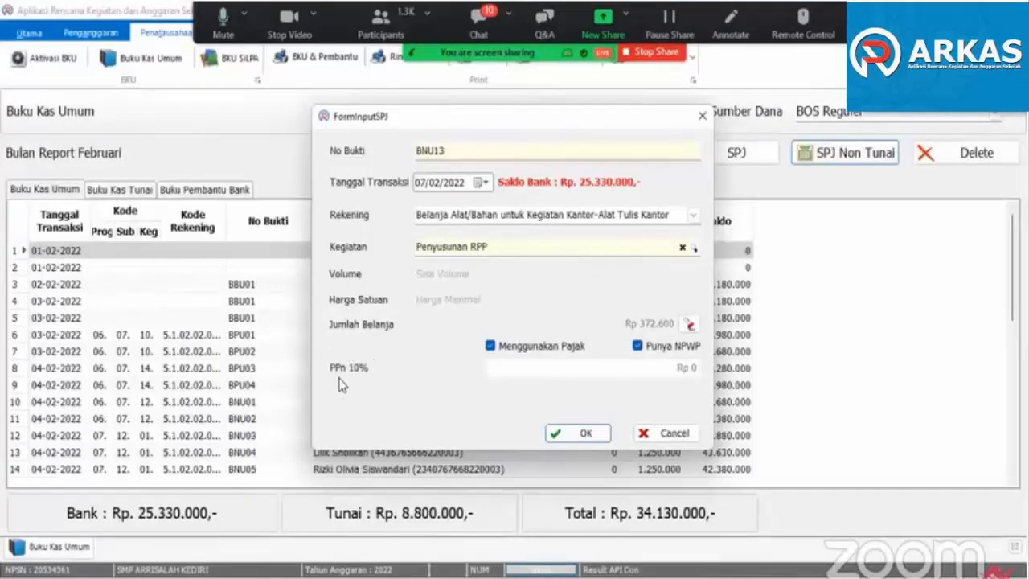
click(574, 433)
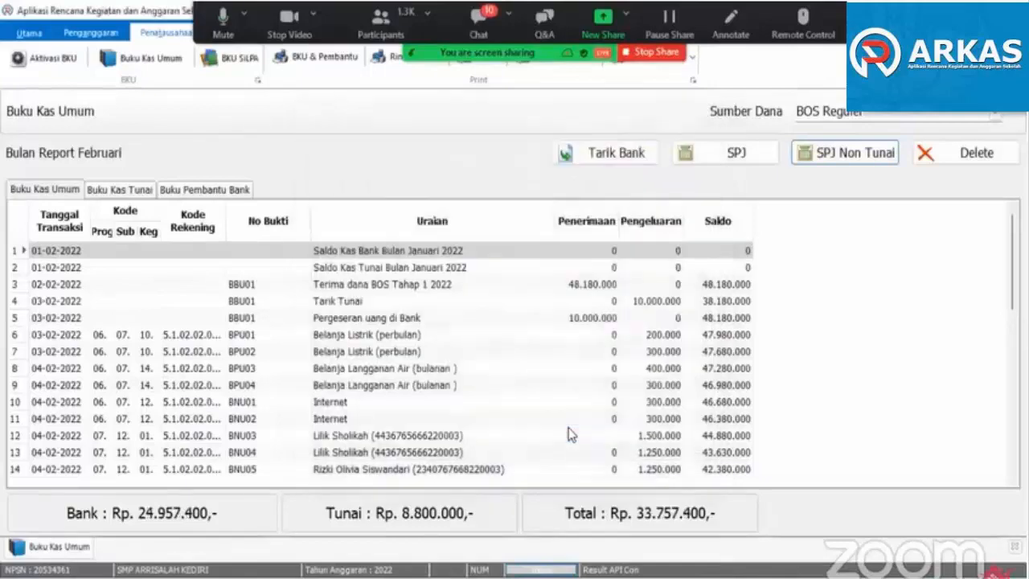
click(632, 431)
drag(1011, 347, 1011, 440)
click(368, 419)
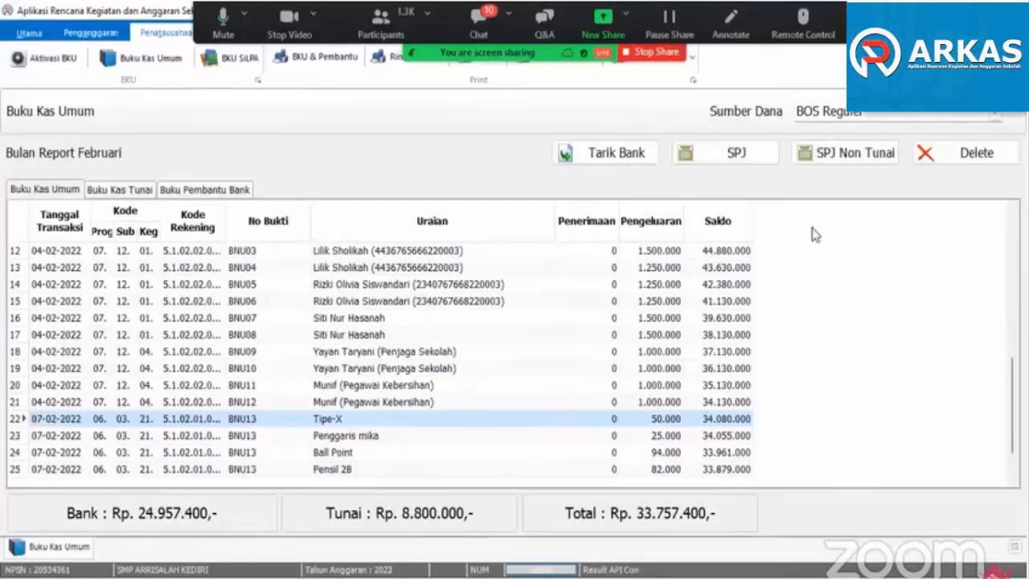
- Start a non-cash SPJ under Belanja Makanan dan Minuman for Air Mineral Dos in Penyusunan RPP, with volume 1
click(844, 153)
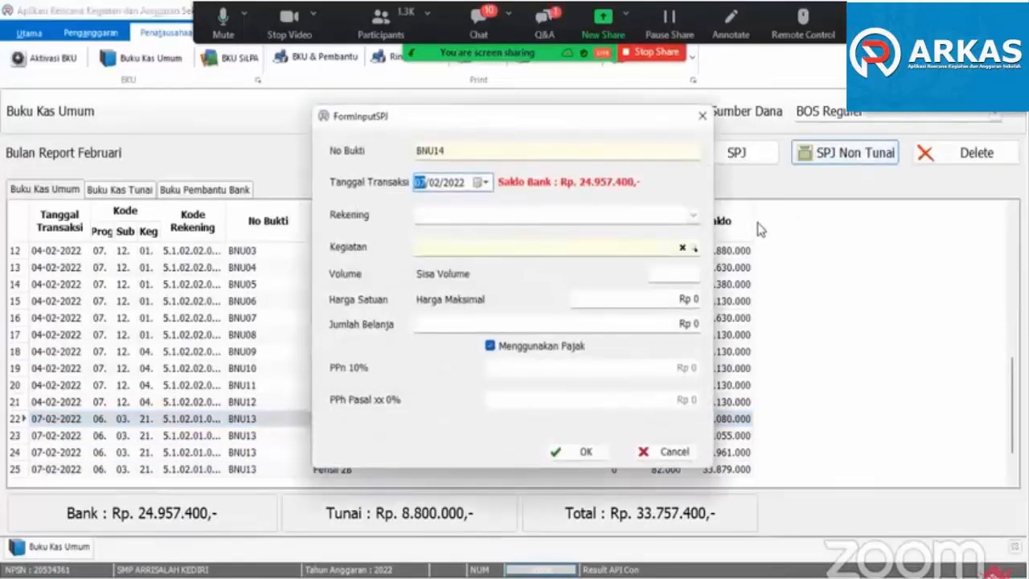
click(693, 216)
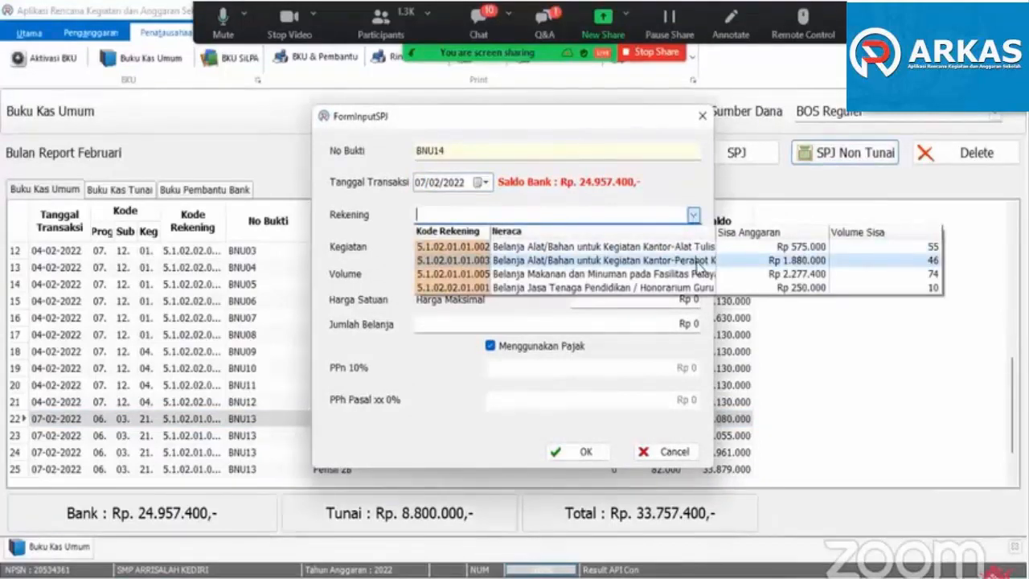
click(678, 274)
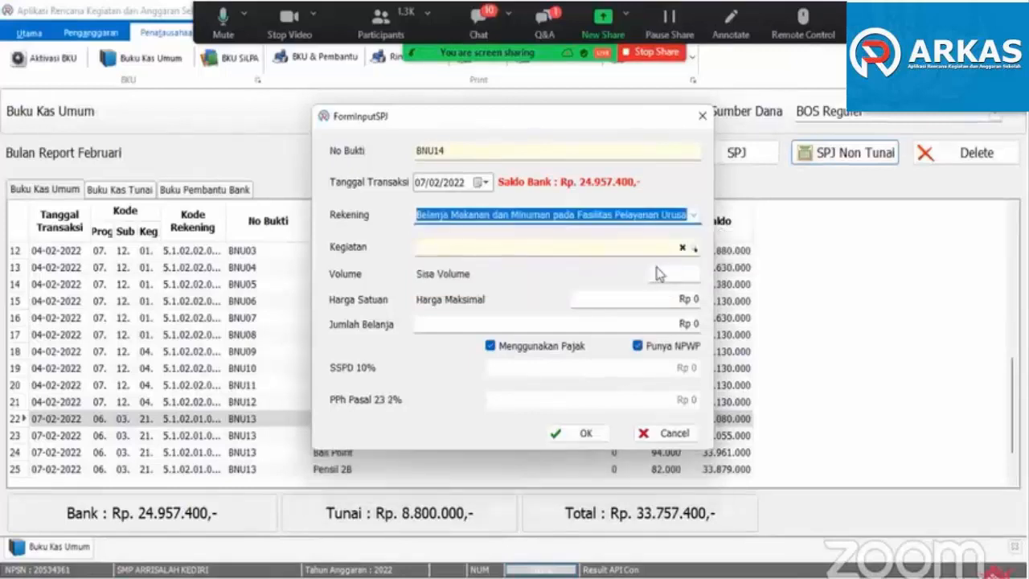
click(550, 247)
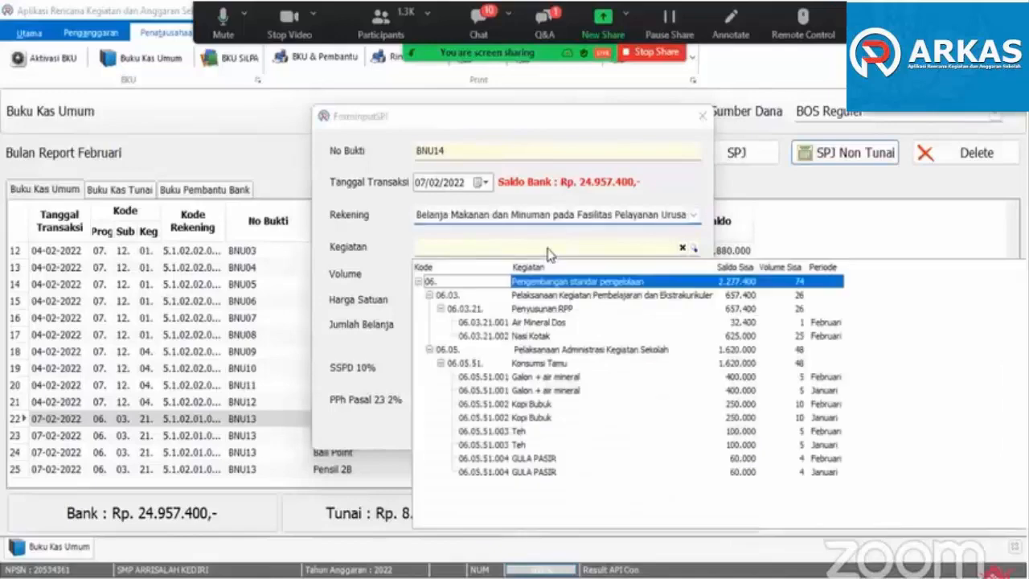
click(549, 309)
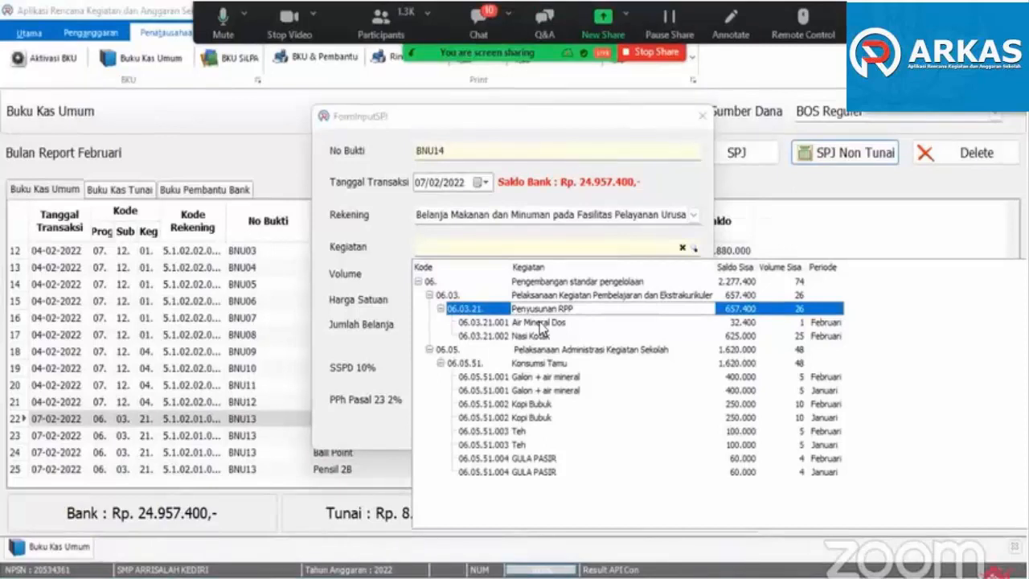
click(541, 322)
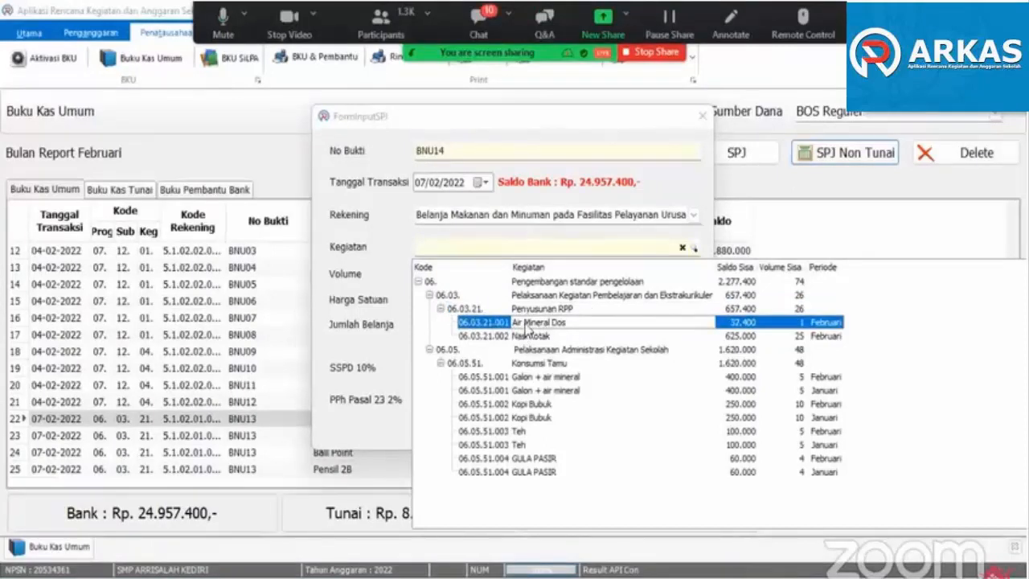
double_click(526, 324)
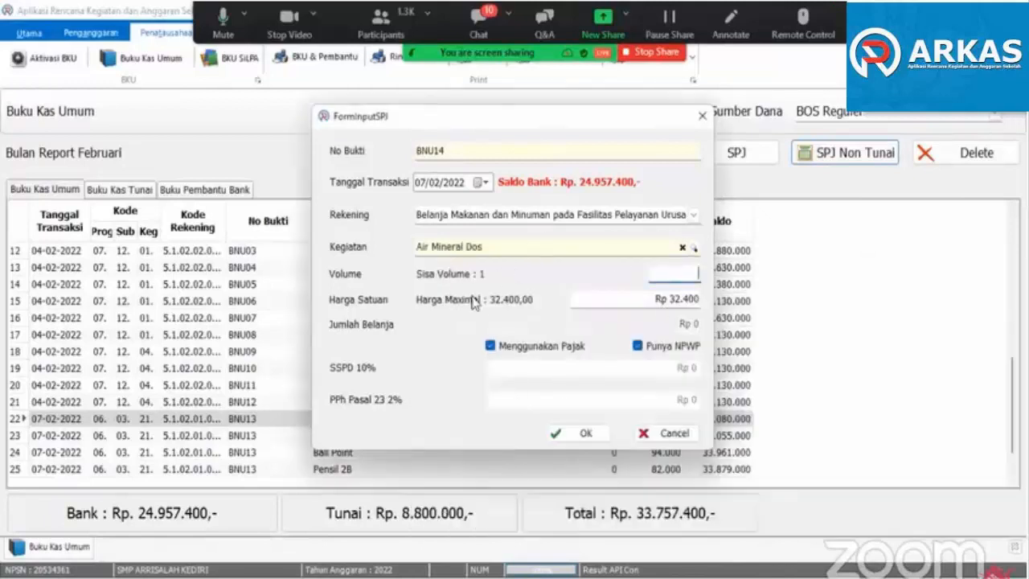
text(1)
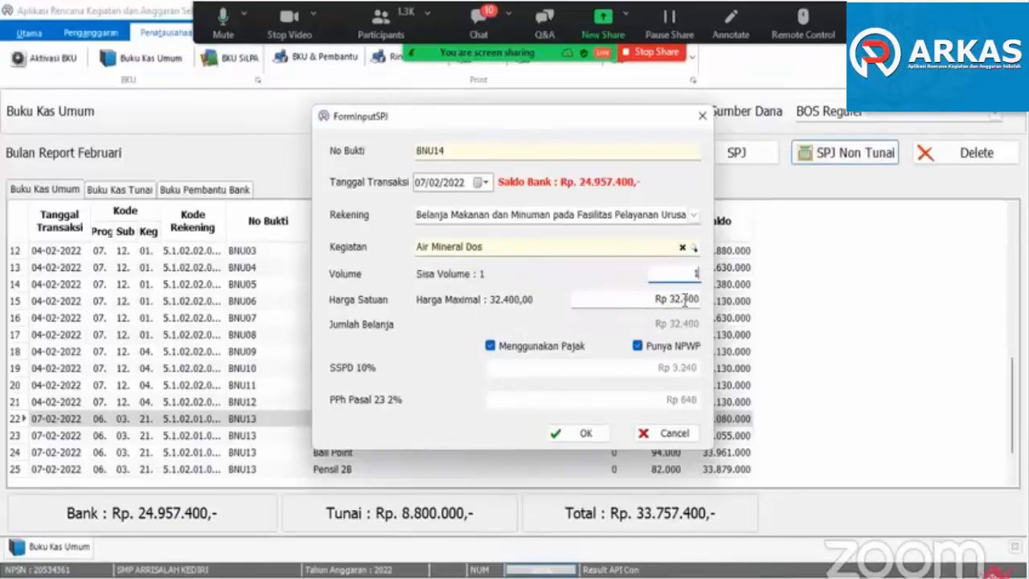
- Try a Harga Satuan of Rp 32.000 for Air Mineral Dos, and return it to Rp 32.400
drag(685, 300, 688, 303)
text(0)
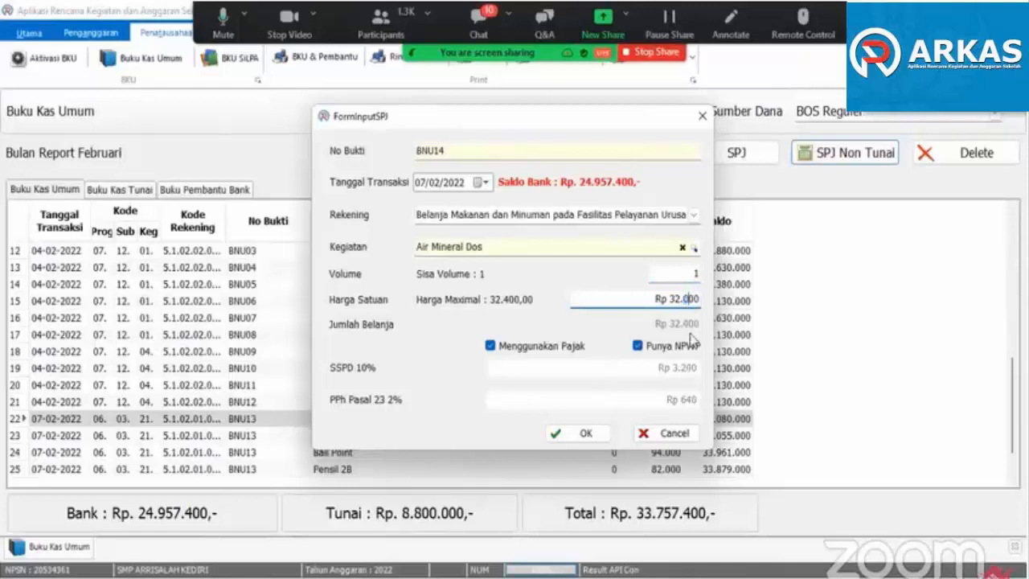
text(4)
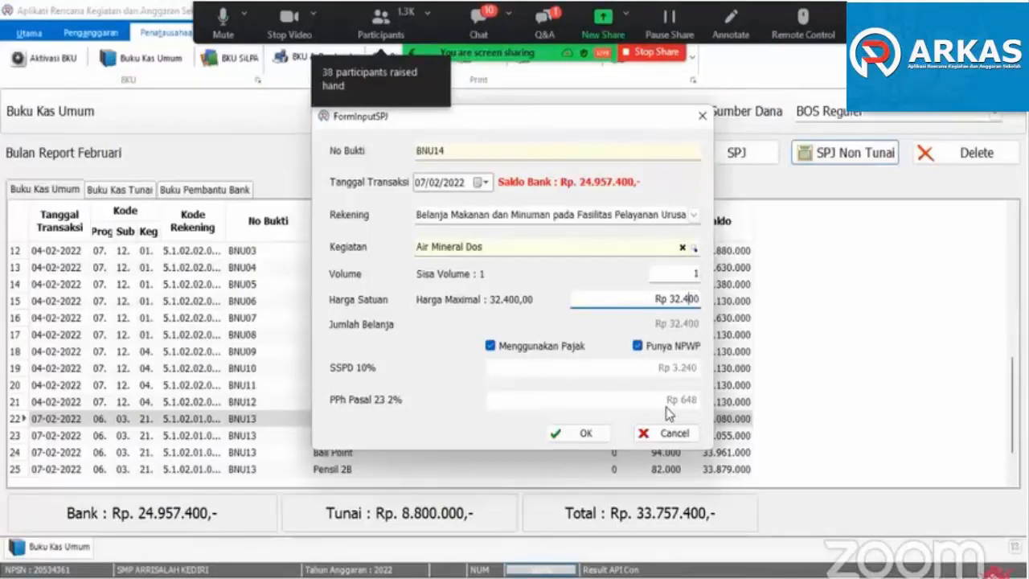
- Switch the Menggunakan Pajak option off and back on for the Air Mineral Dos transaction
click(490, 346)
click(491, 346)
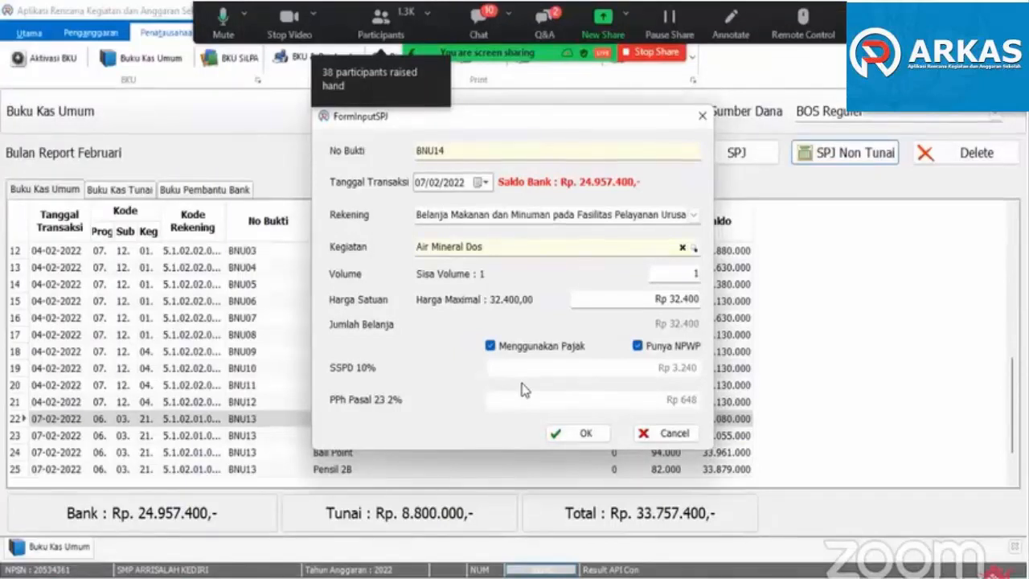
click(491, 346)
click(491, 345)
- Compare the PPh Pasal 23 rate with Punya NPWP off and on, leaving the option enabled
click(636, 348)
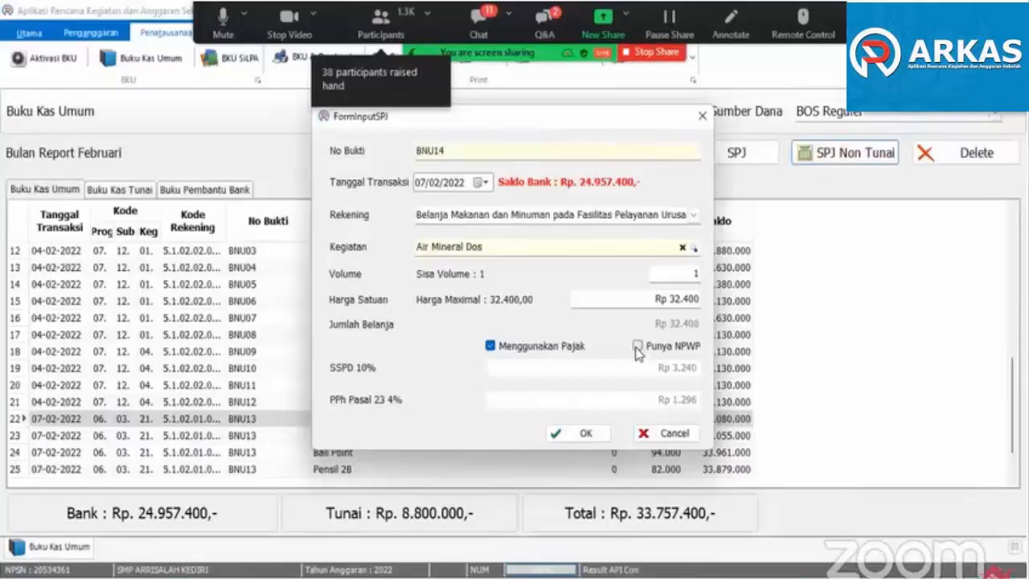
click(637, 347)
click(637, 349)
click(637, 347)
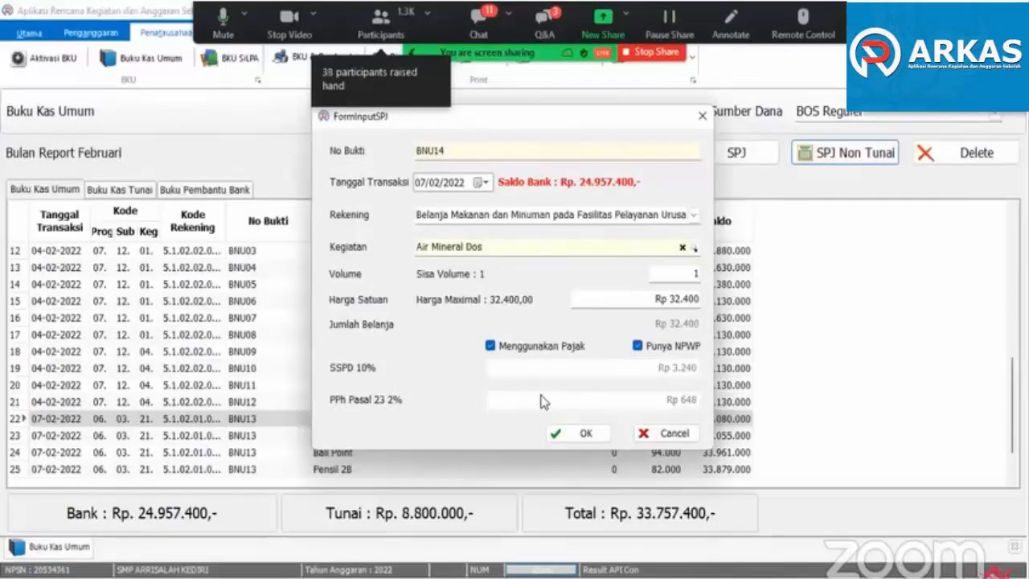
- Save the Air Mineral Dos transaction with its taxes and check its entries in the Buku Kas Umum
click(591, 436)
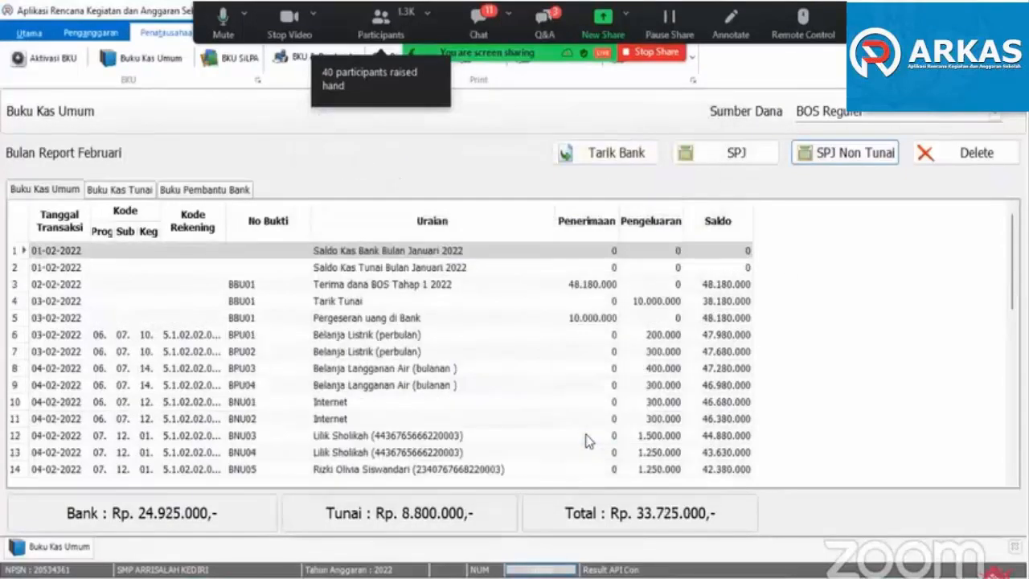
click(576, 440)
scroll(573, 441, down, 7)
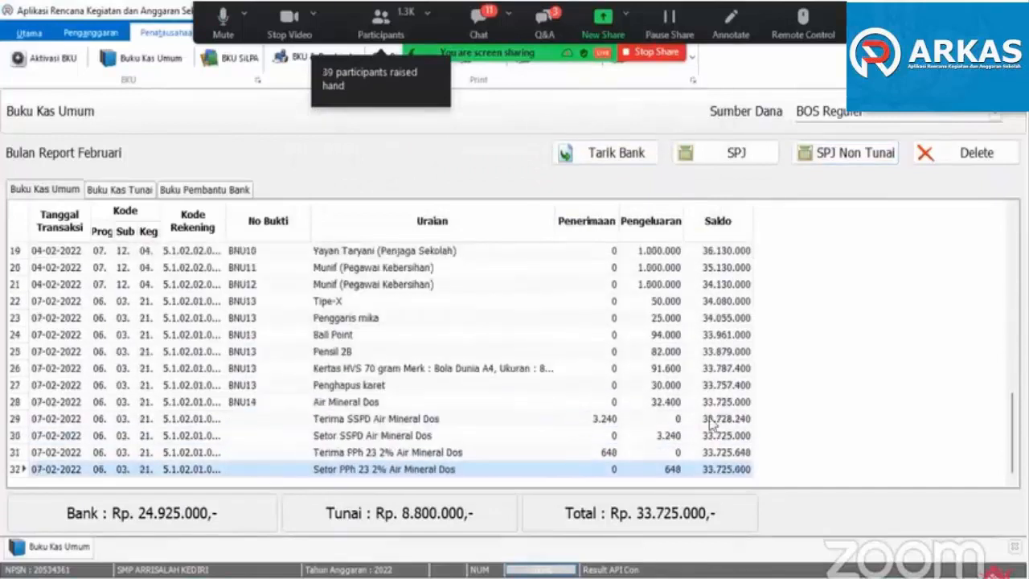
- Record a non-cash SPJ under Belanja Makanan dan Minuman for Nasi Kotak in Penyusunan RPP, volume 25 at Rp 25.000, with taxes
click(844, 153)
click(692, 218)
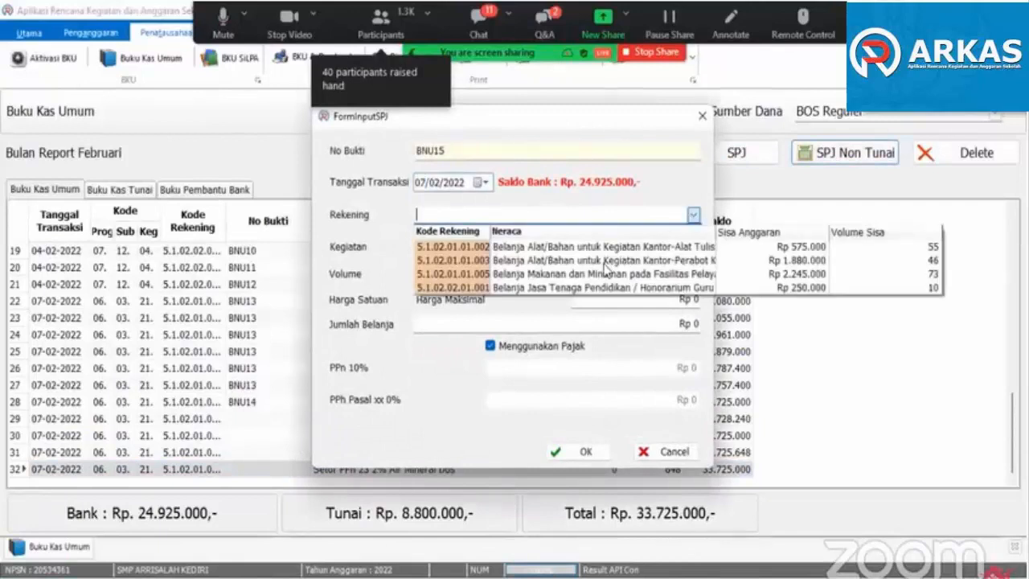
click(615, 272)
click(619, 251)
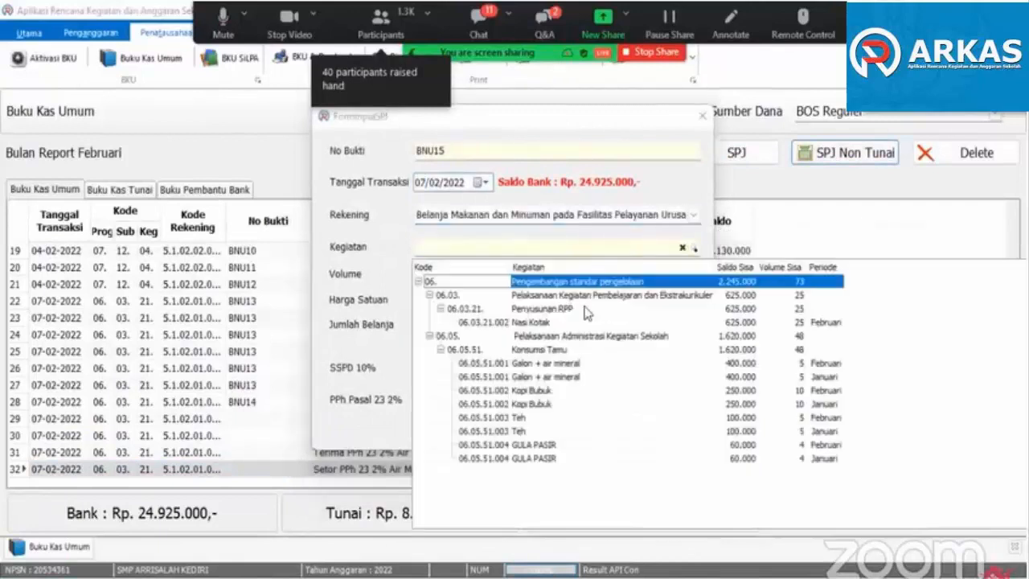
click(538, 322)
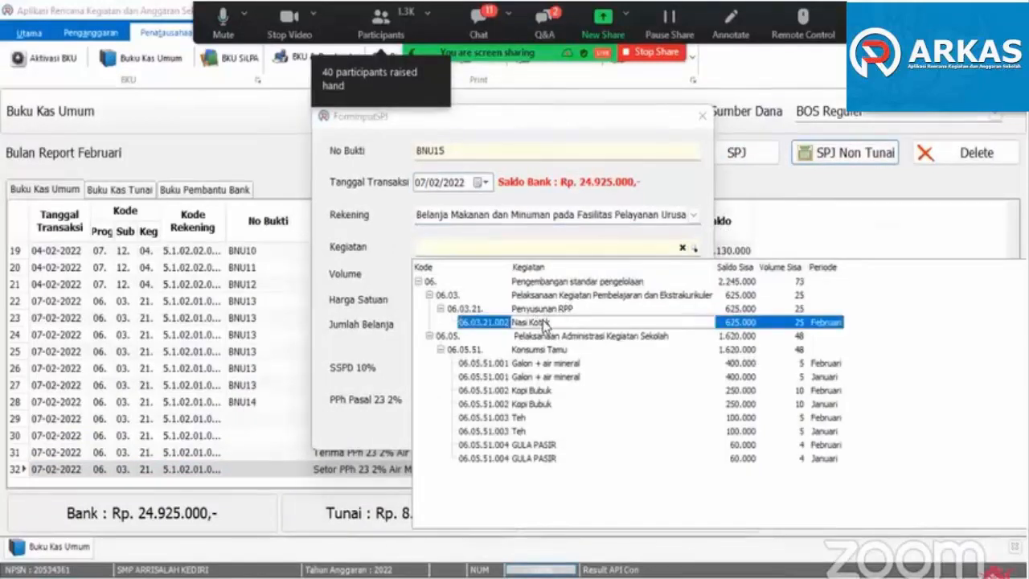
click(542, 323)
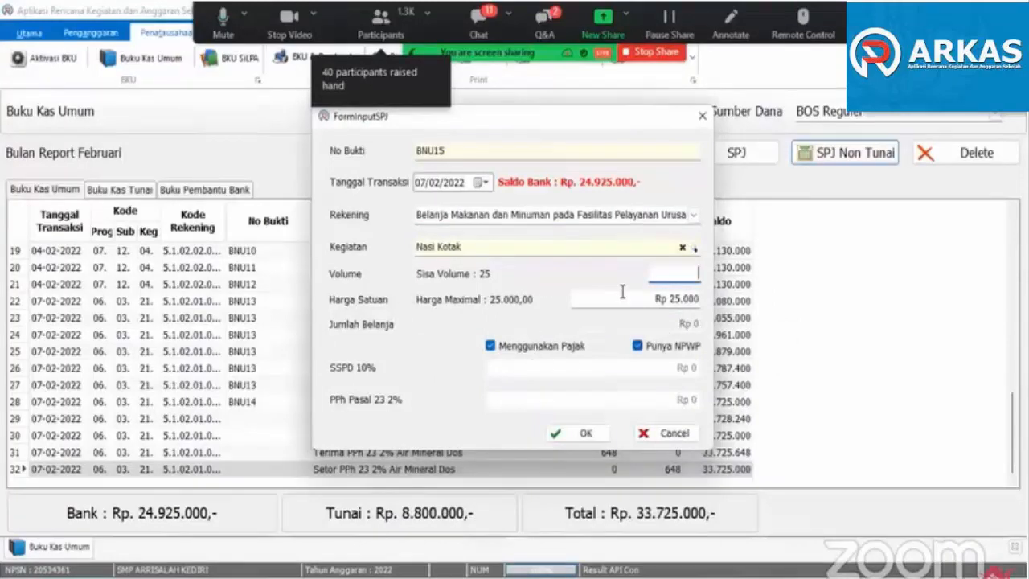
text(25)
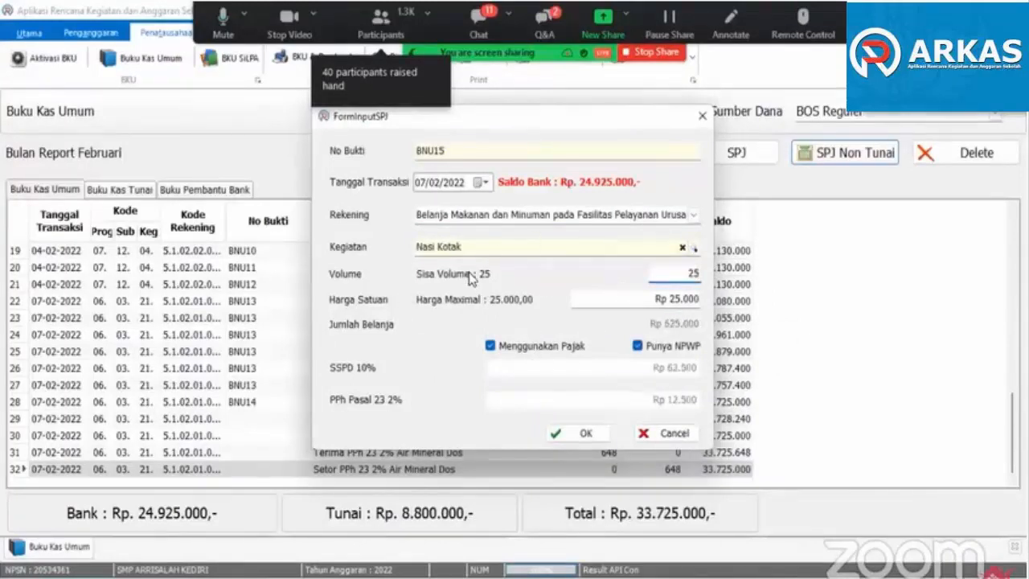
click(585, 435)
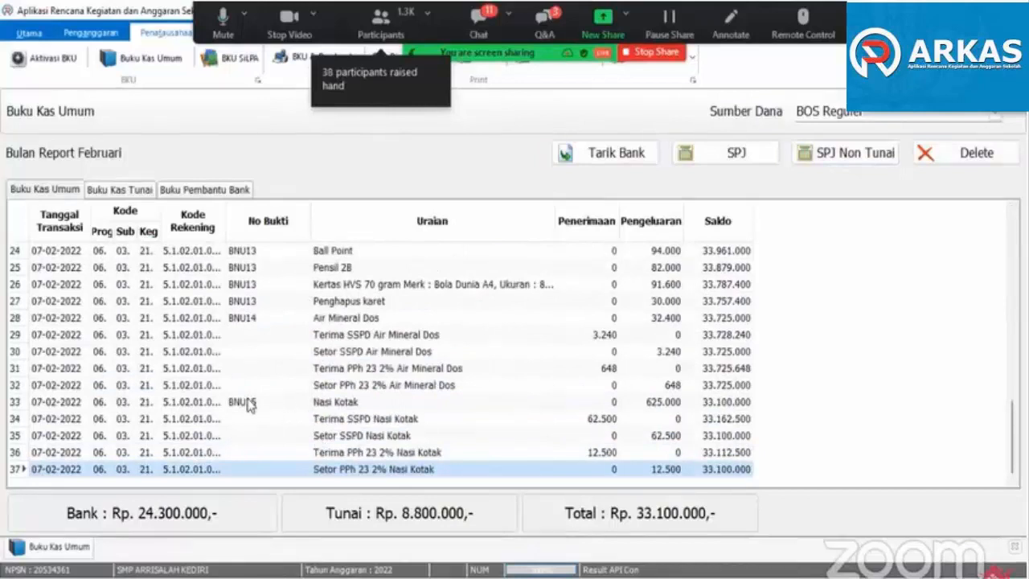
click(344, 290)
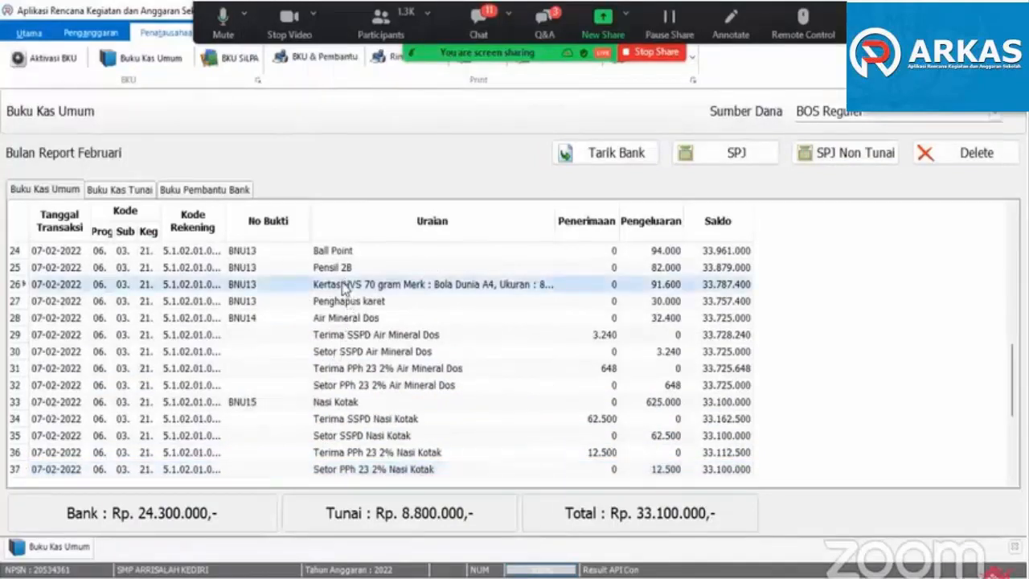
click(343, 408)
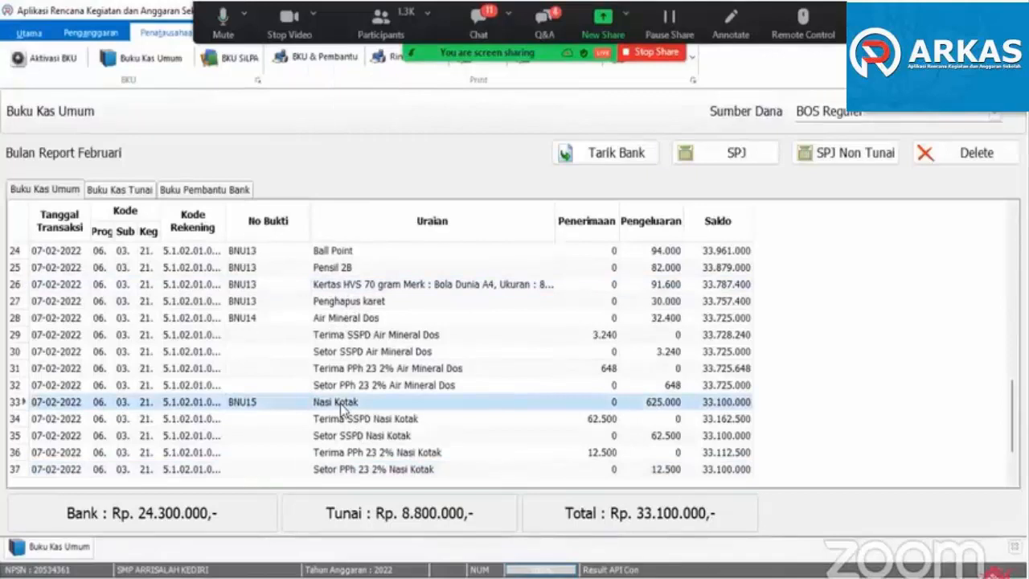
- Start a non-cash SPJ dated 08/02/2022 under Belanja Alat/Bahan untuk Kegiatan Kantor-Perabot Kantor for the Pengadaan Alat Kebersihan activity
click(857, 156)
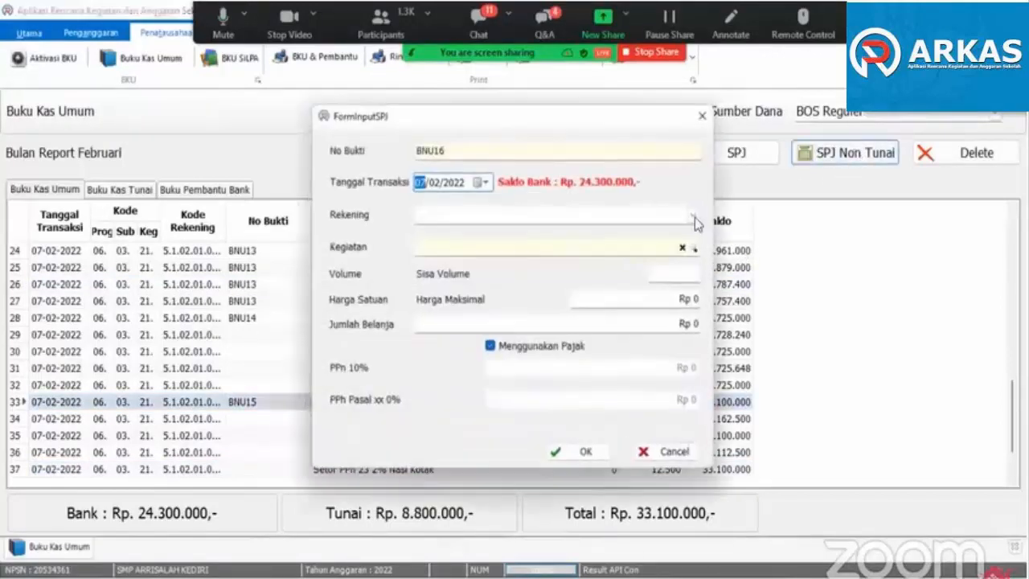
click(484, 184)
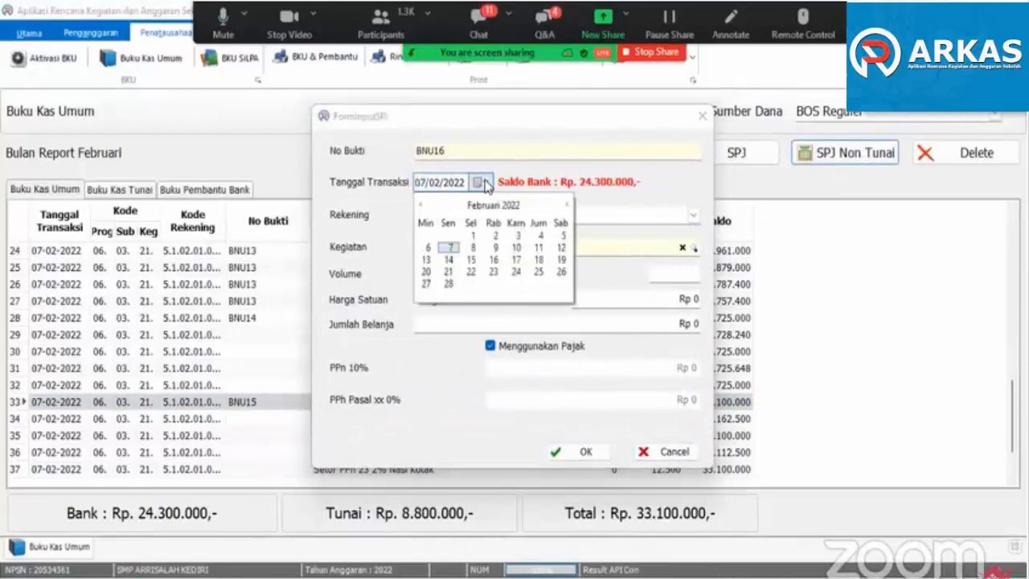
click(474, 249)
click(691, 217)
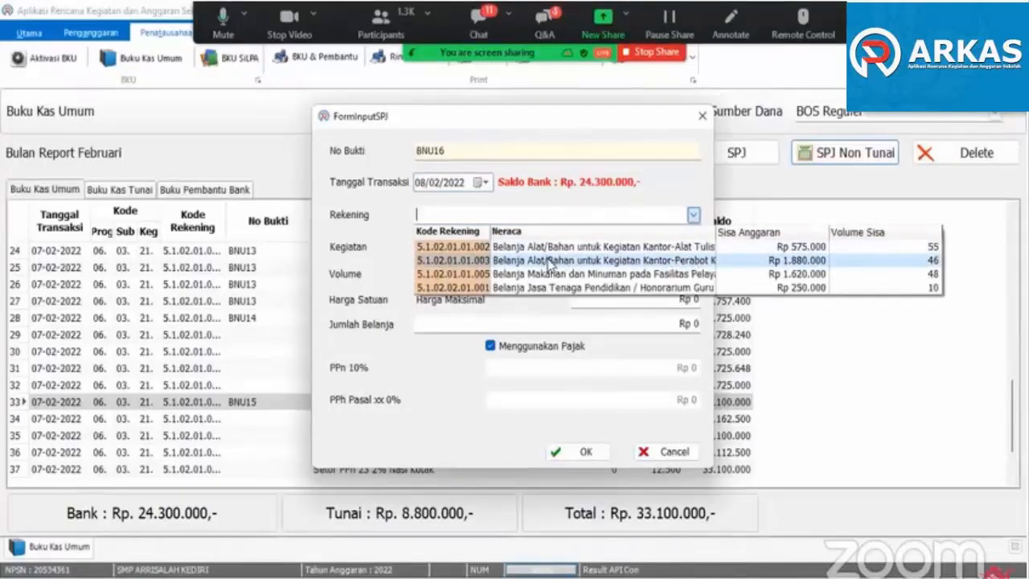
click(678, 263)
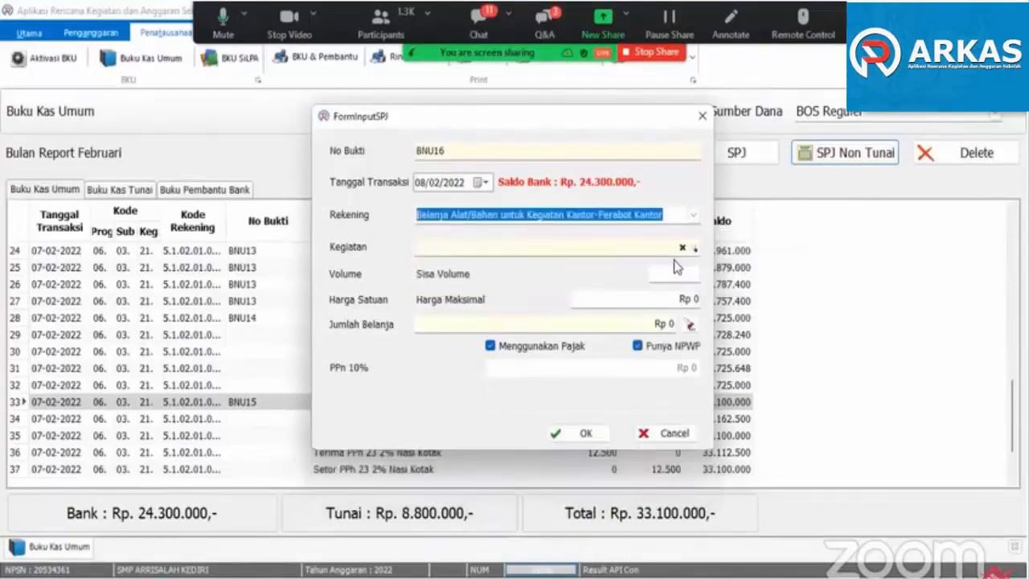
click(680, 247)
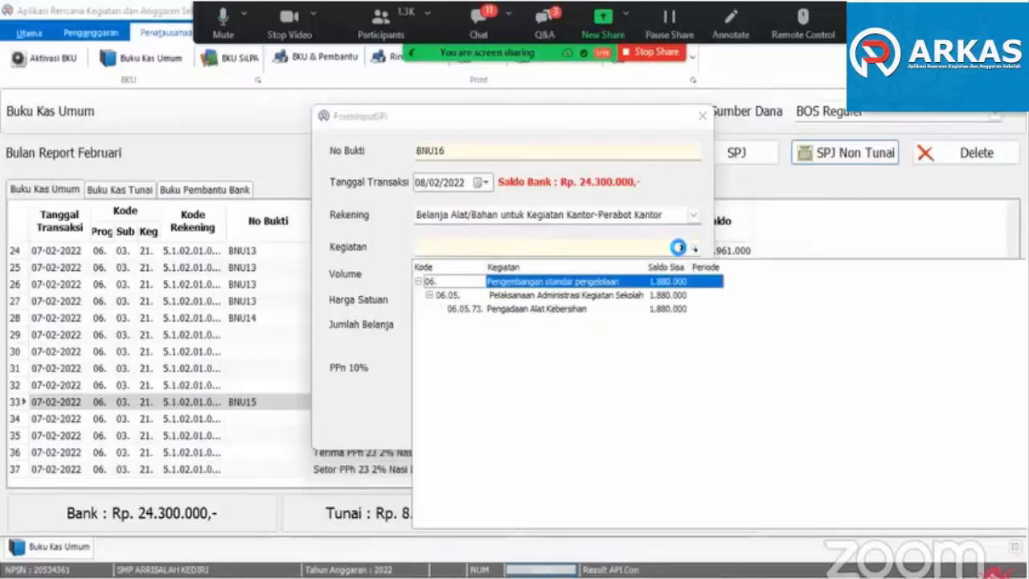
click(521, 310)
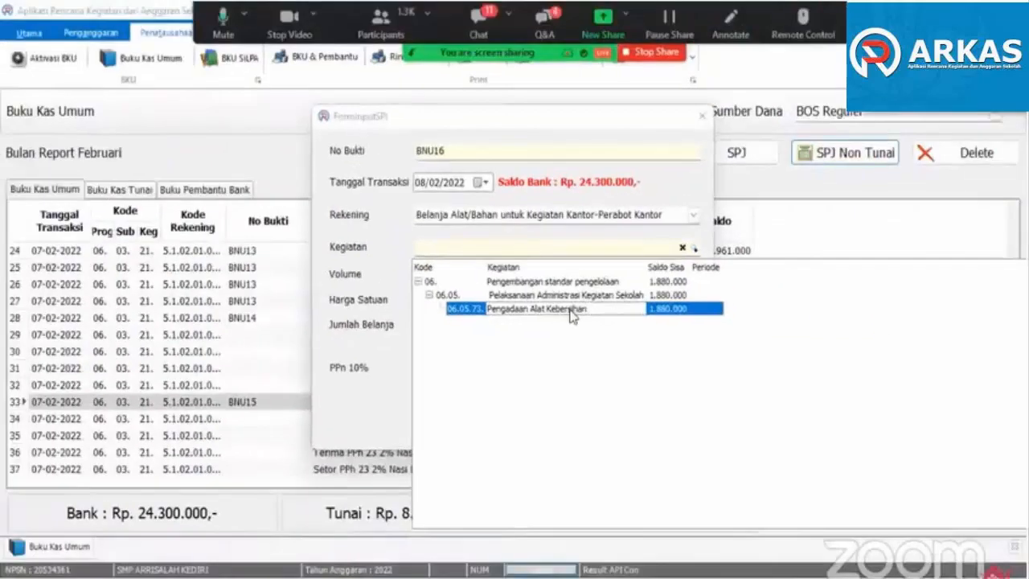
click(570, 315)
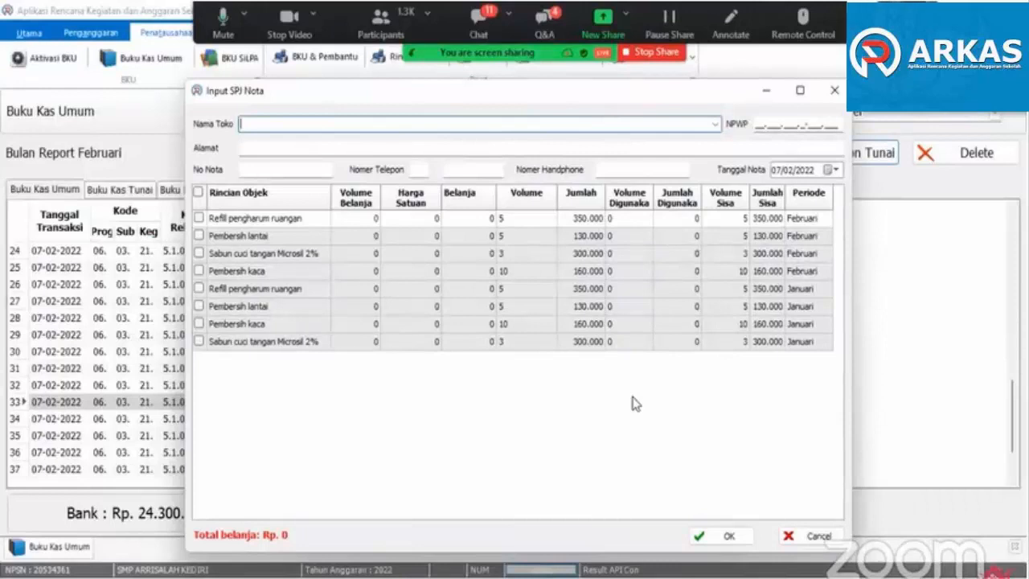
click(716, 126)
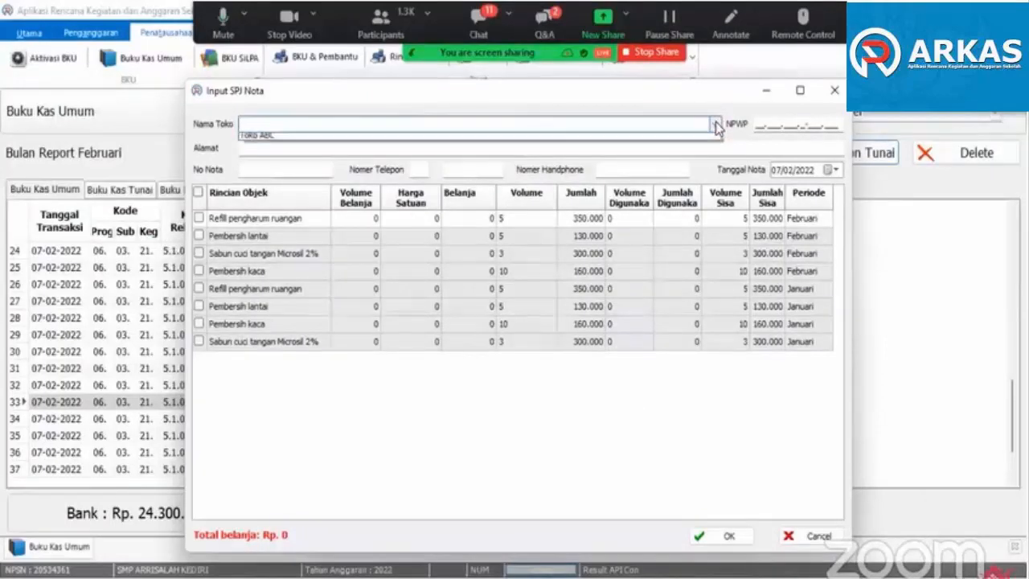
click(244, 140)
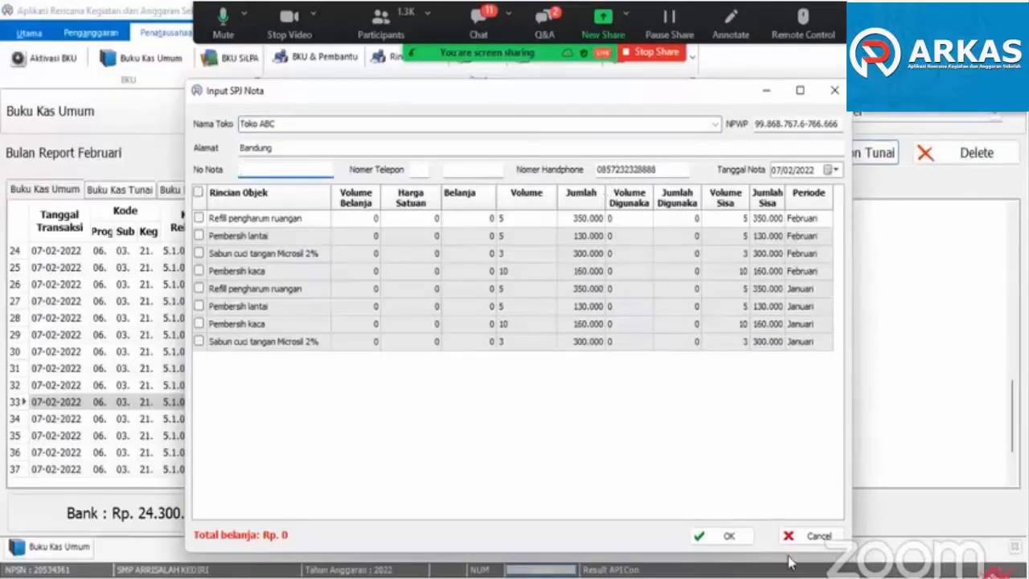
click(813, 535)
- Reopen the Pengadaan Alat Kebersihan nota and enter Toko Sejahtera as the store, with its NPWP and address
click(694, 248)
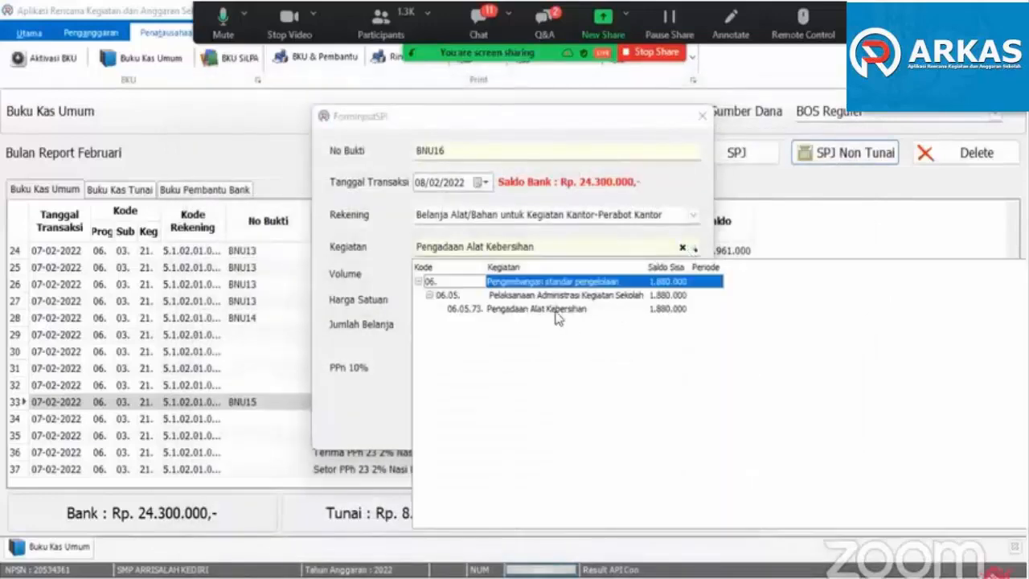
click(557, 312)
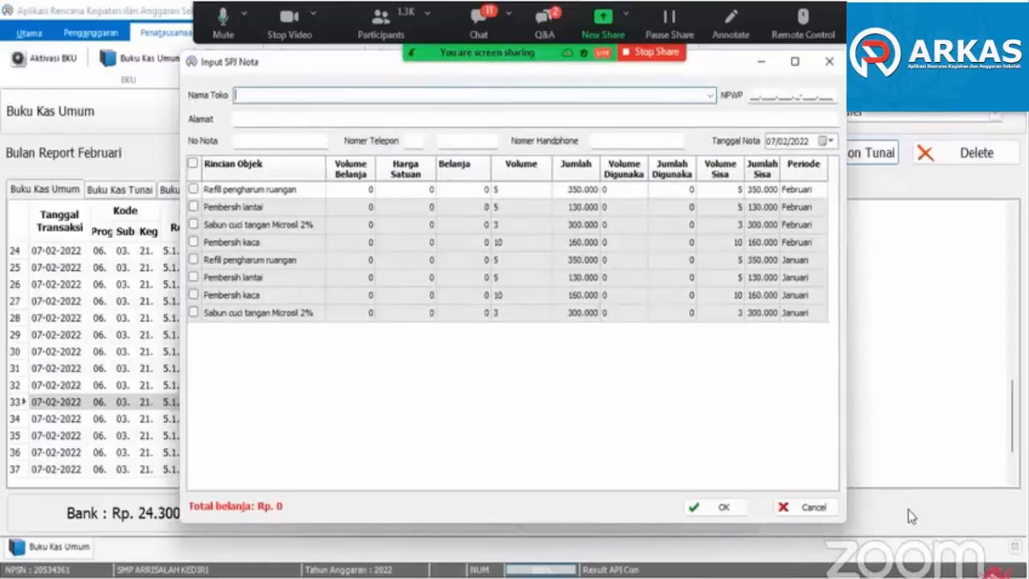
text(Tok)
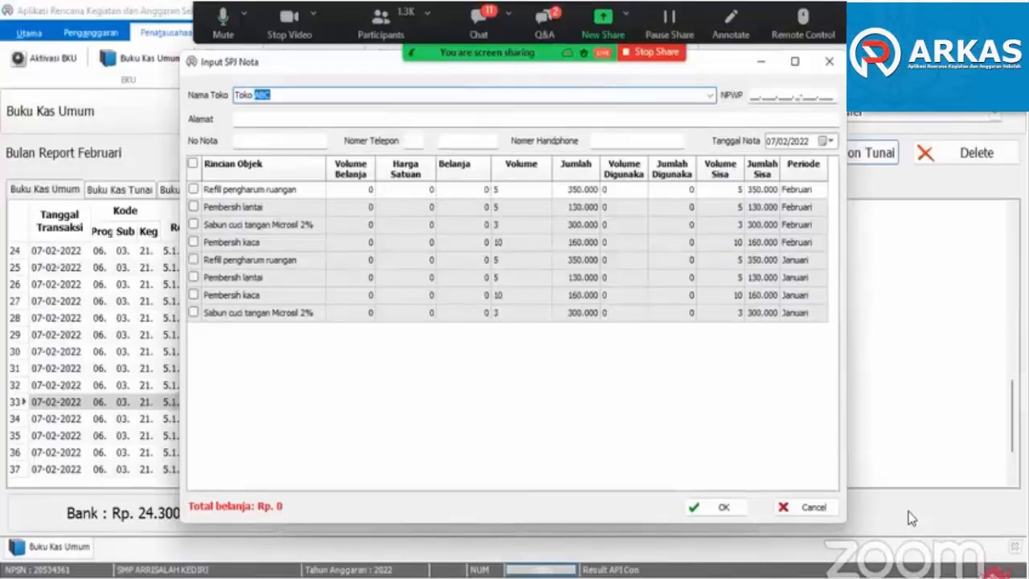
text(Sejahtera)
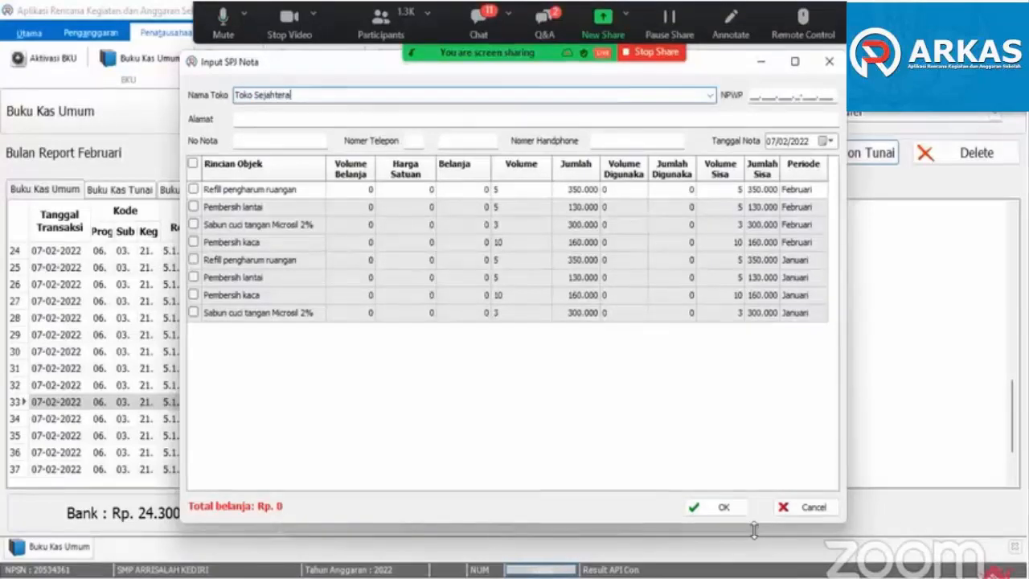
key(Tab)
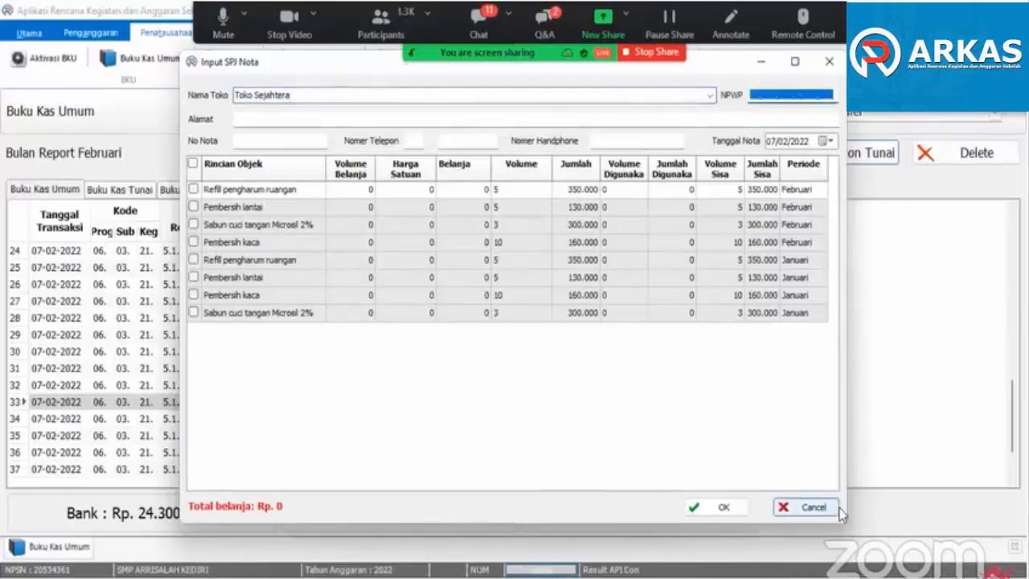
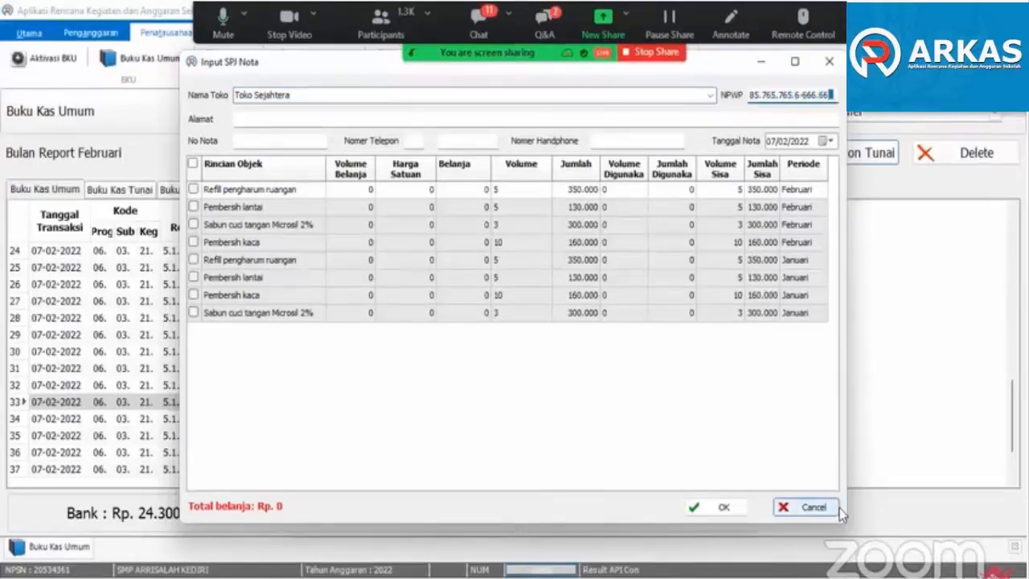
click(309, 122)
text(Bandung)
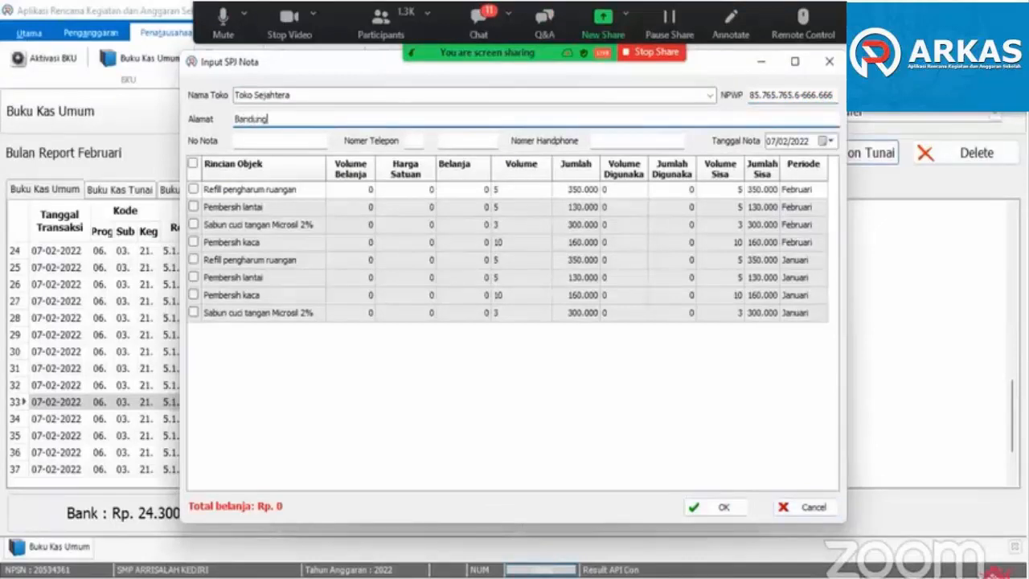
- Set the nota number to TP001, fill in the store's mobile number, and date the nota 08/02/2022
click(265, 142)
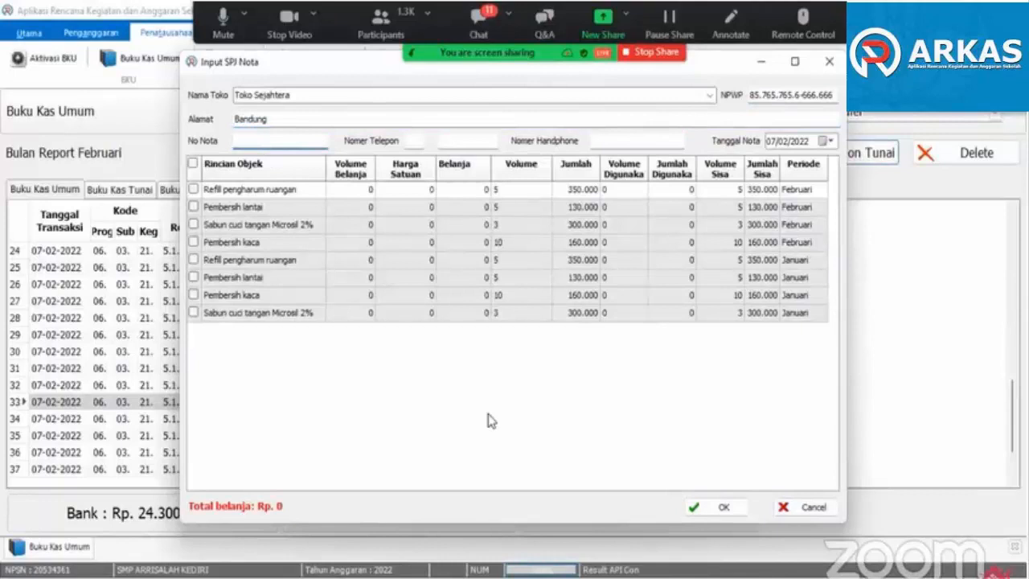
text(1P00)
text(1)
click(637, 139)
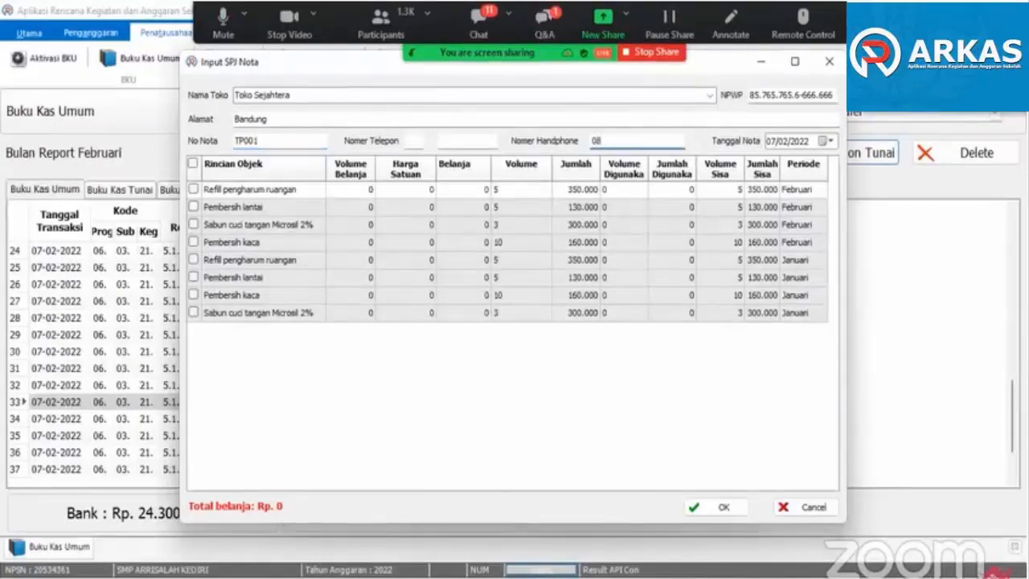
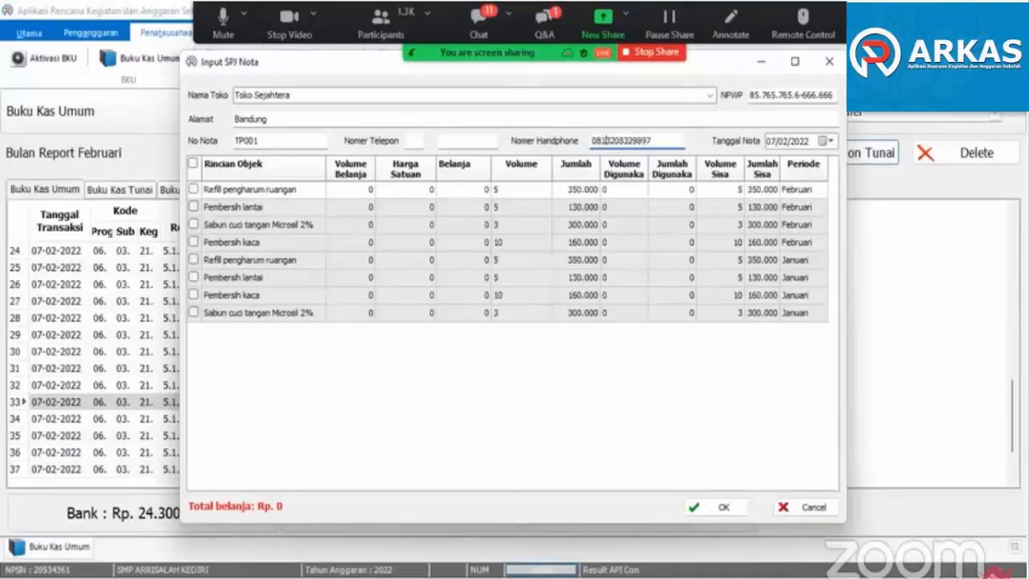
click(831, 143)
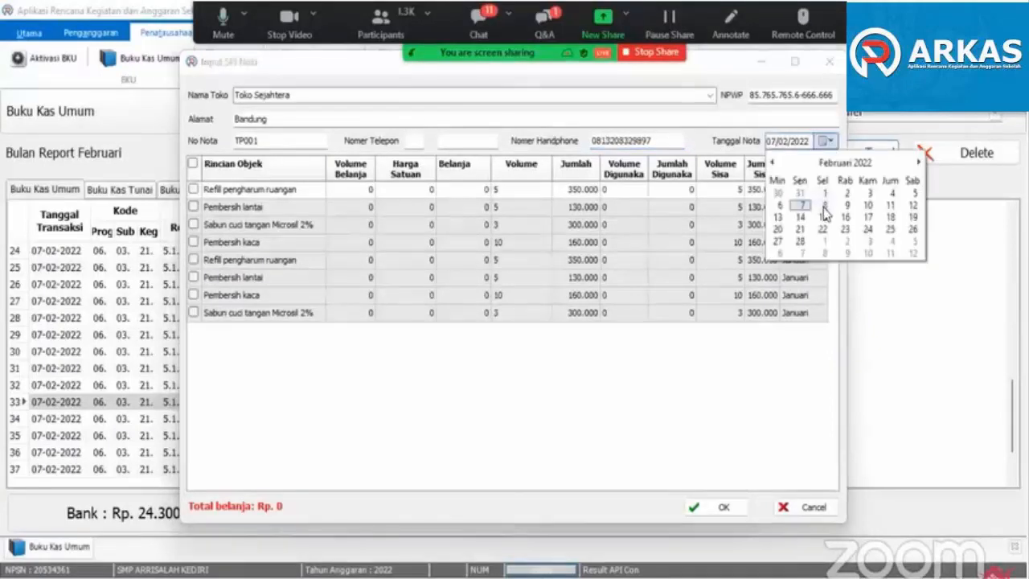
click(820, 203)
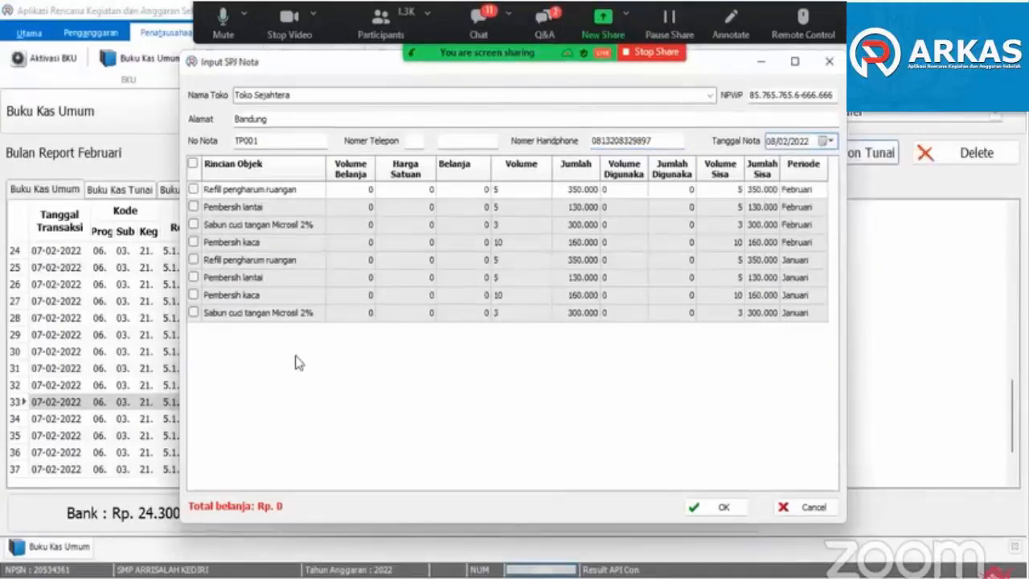
- Include all eight January and February cleaning items in the nota and save the SPJ to the Buku Kas Umum
click(193, 189)
click(193, 206)
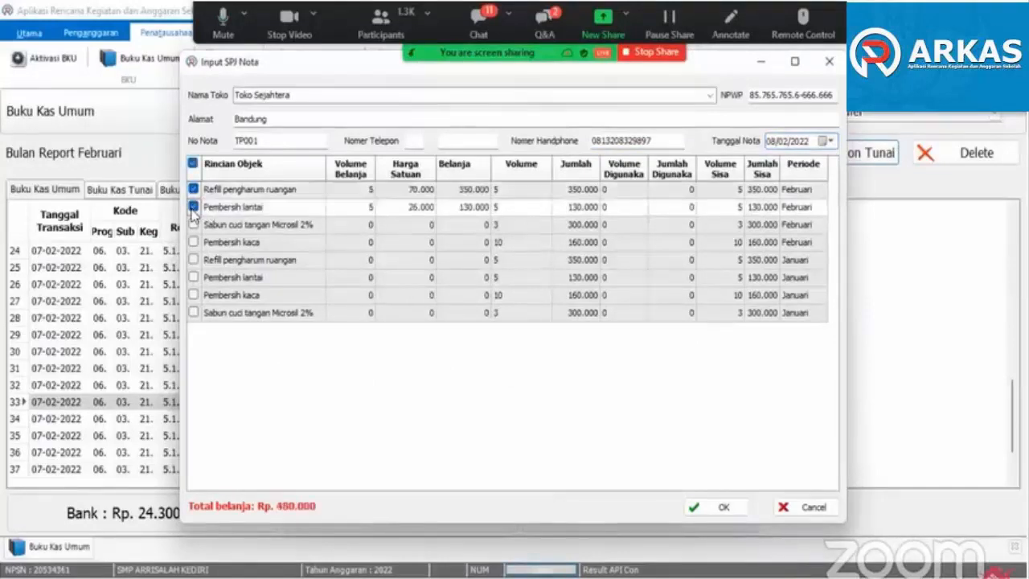
click(193, 224)
click(193, 242)
click(193, 261)
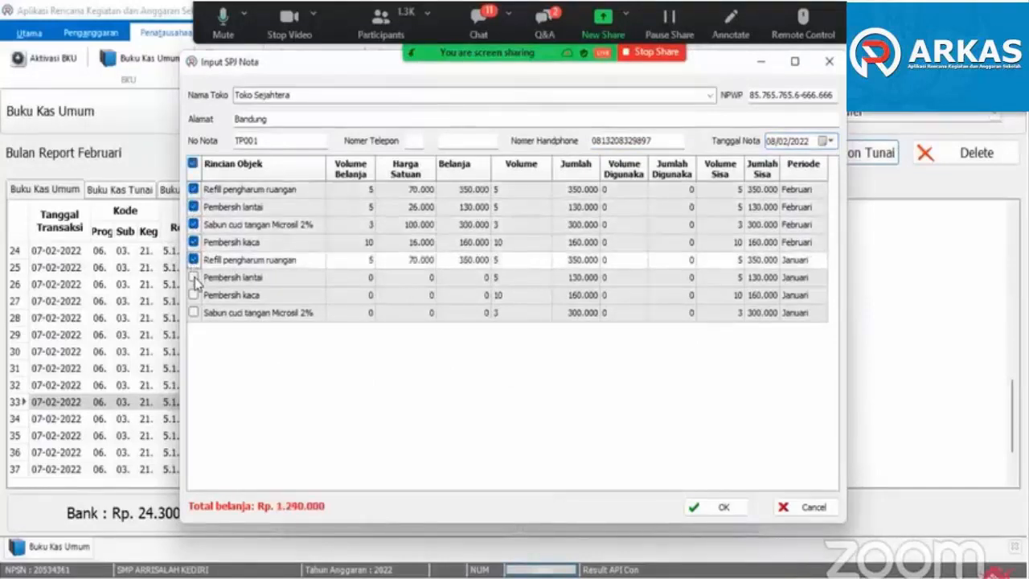
click(193, 278)
click(193, 295)
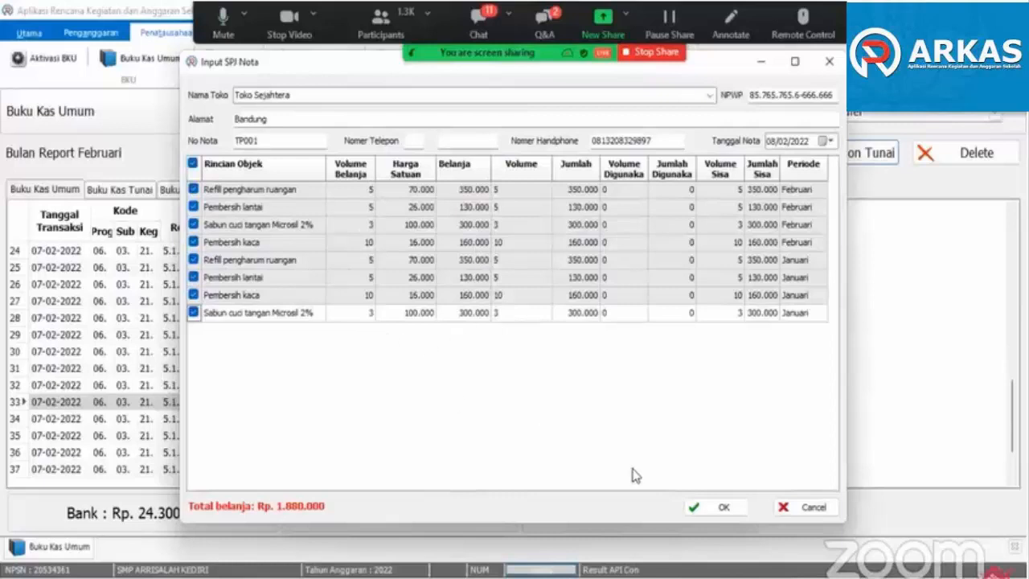
click(692, 508)
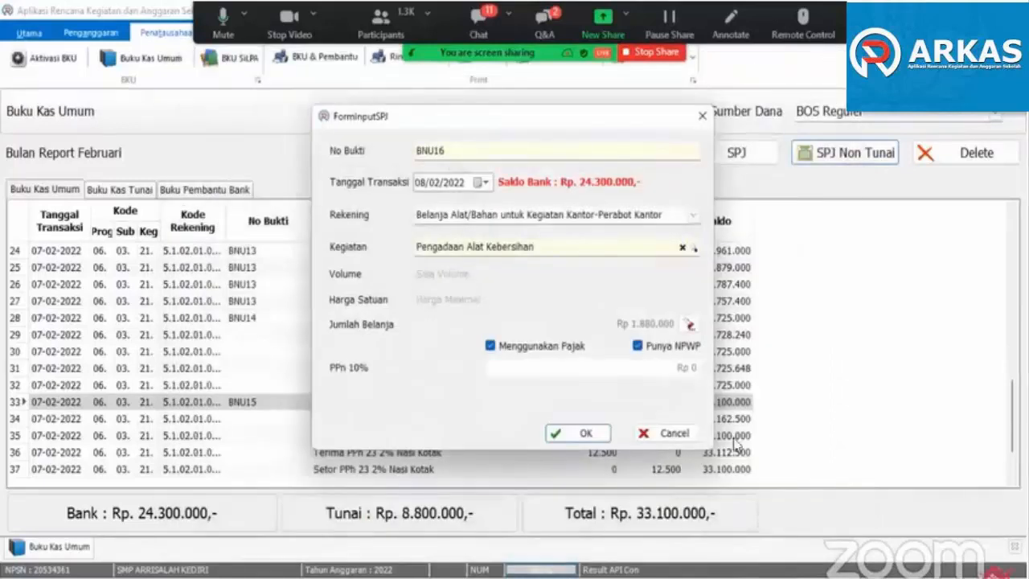
click(577, 435)
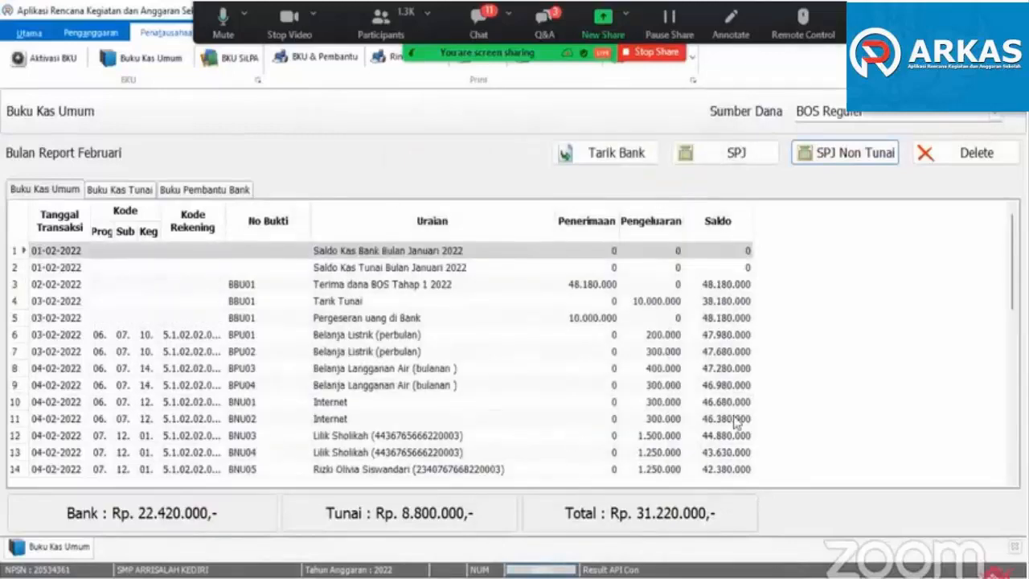
drag(1012, 275, 1012, 402)
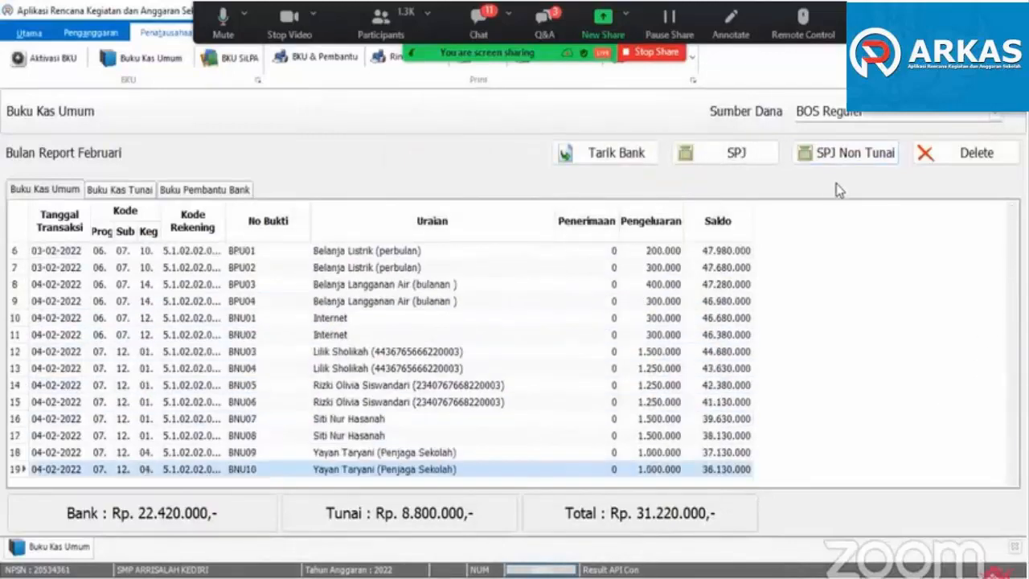
- Check which accounts still have budget in a new non-cash SPJ form, and cancel it without recording a transaction
click(845, 153)
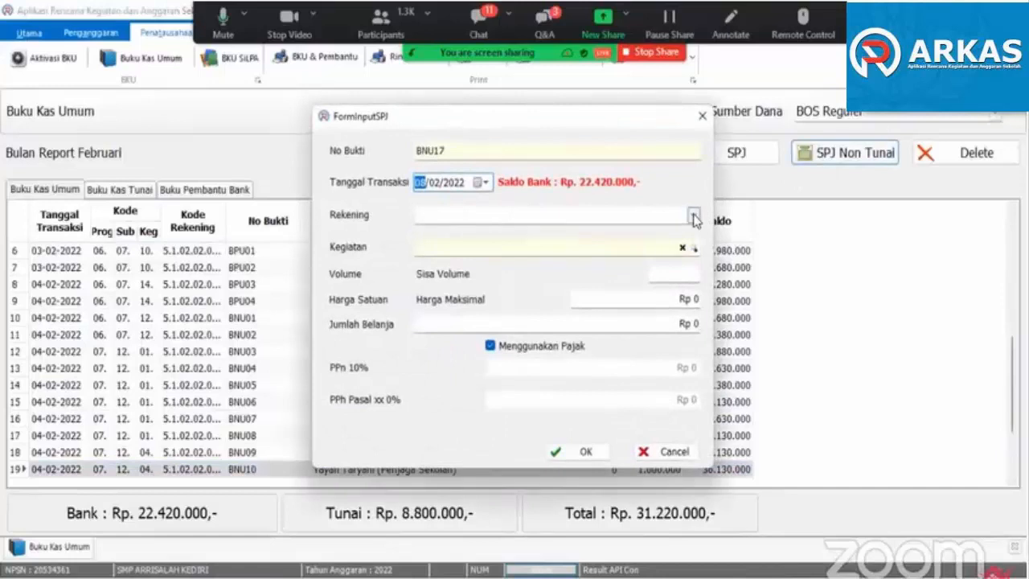
click(693, 217)
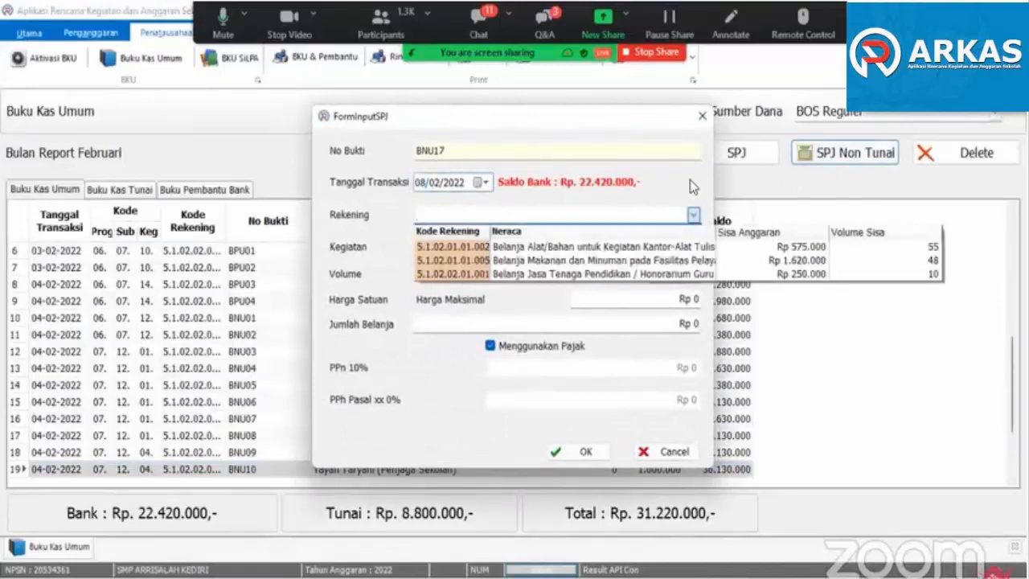
click(690, 179)
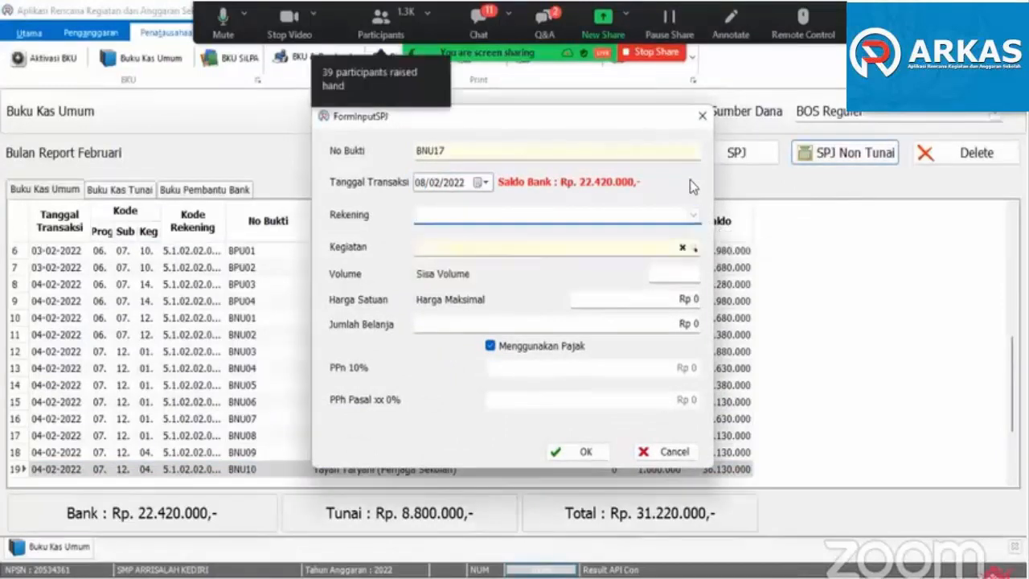
click(659, 451)
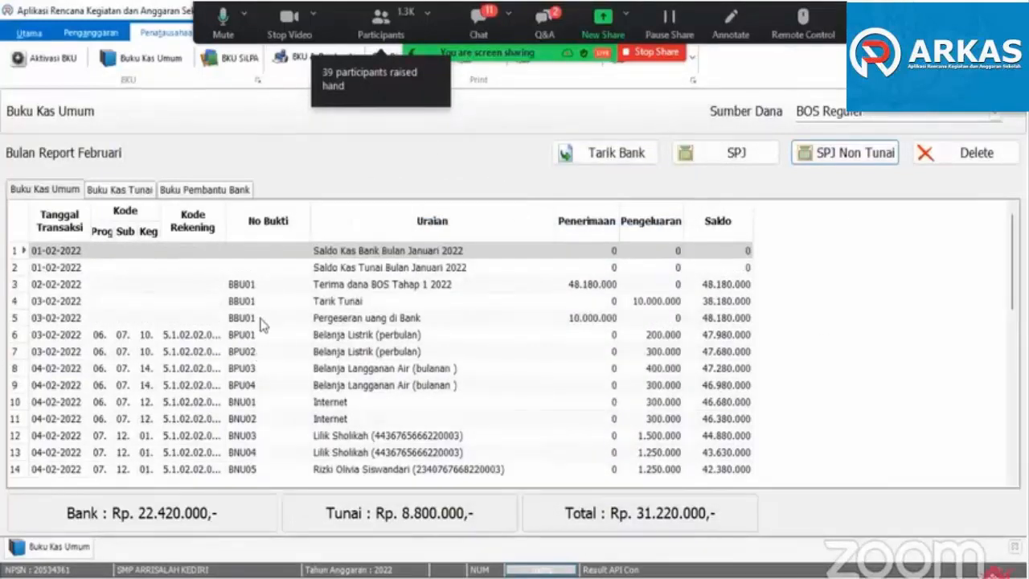
- Close the Buku Kas Umum and open Aktivasi BKU with BOS Reguler as the fund source
click(322, 271)
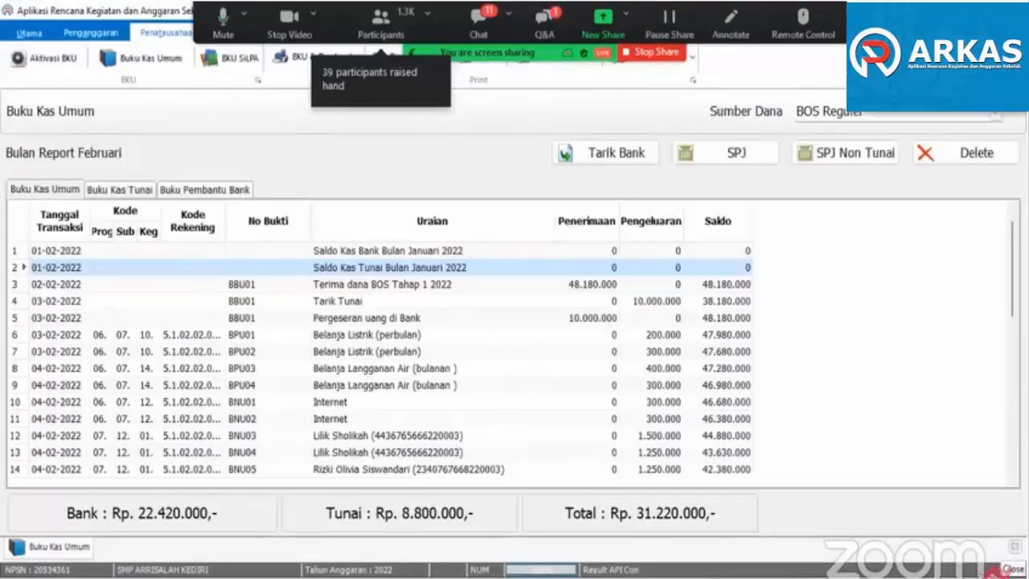
click(1015, 546)
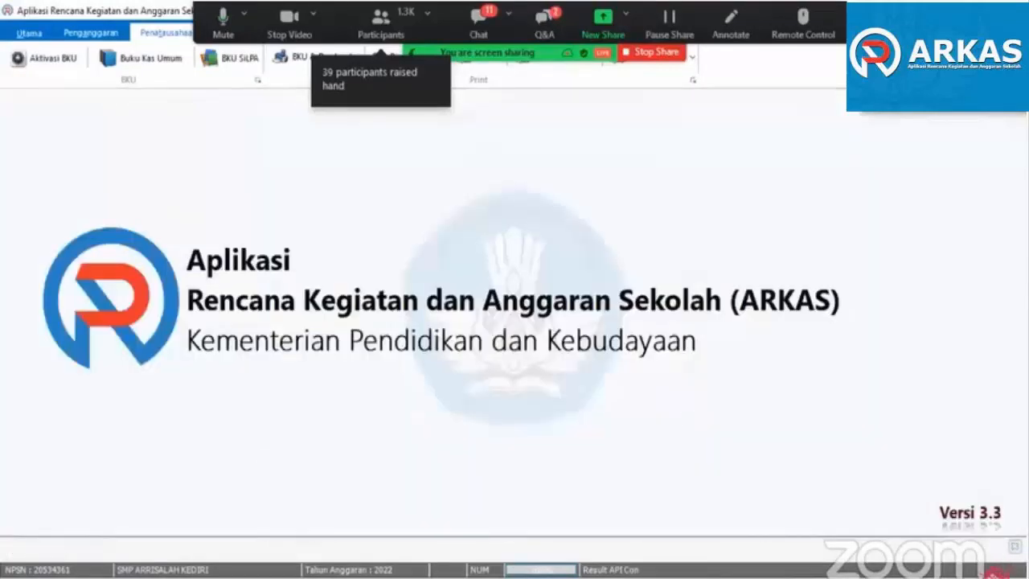
click(30, 65)
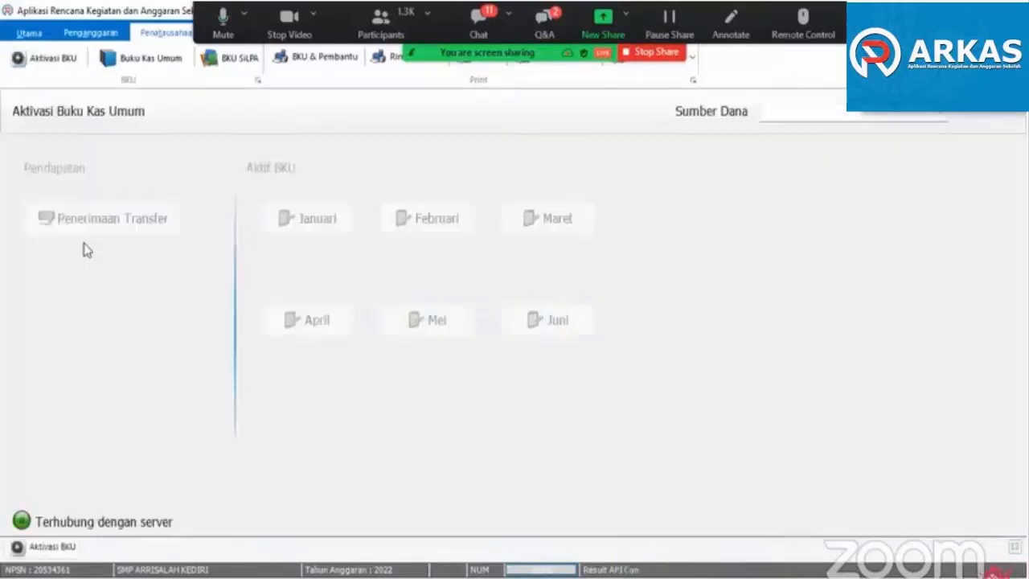
click(765, 112)
click(789, 132)
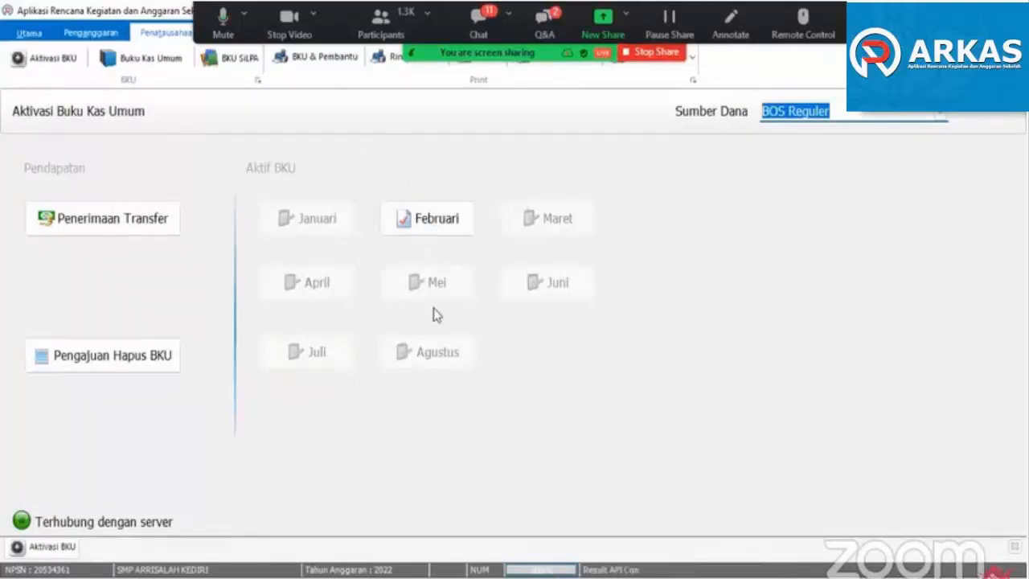
- Close the February BKU with bank interest and interest tax at Rp 0, and synchronize the data with the server
click(426, 224)
click(543, 352)
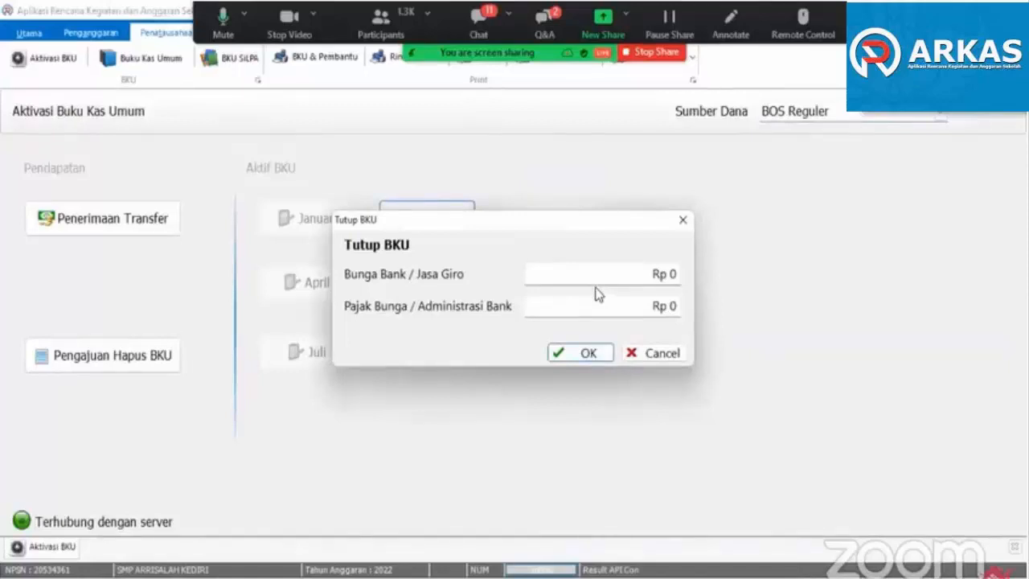
click(581, 355)
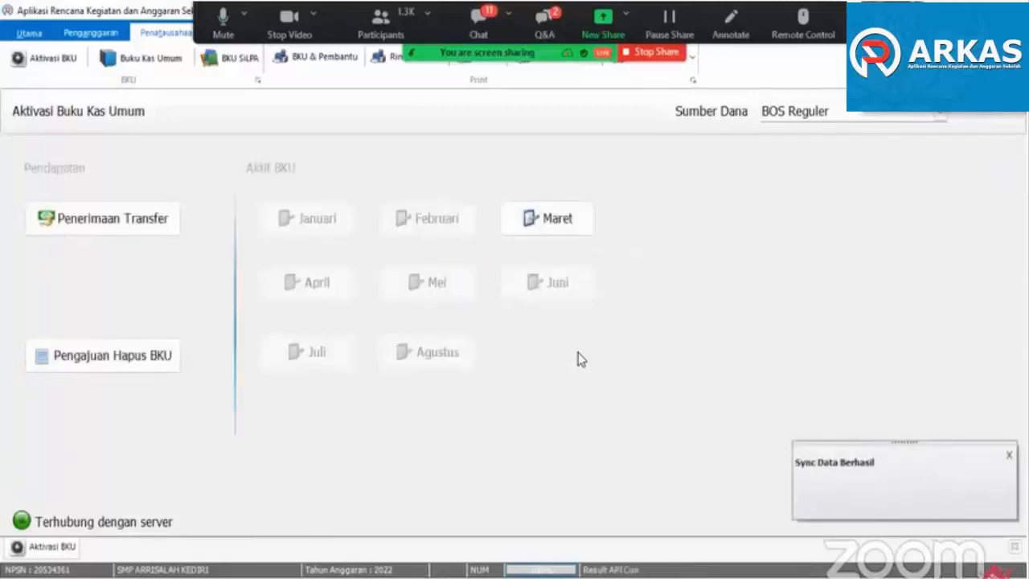
click(32, 33)
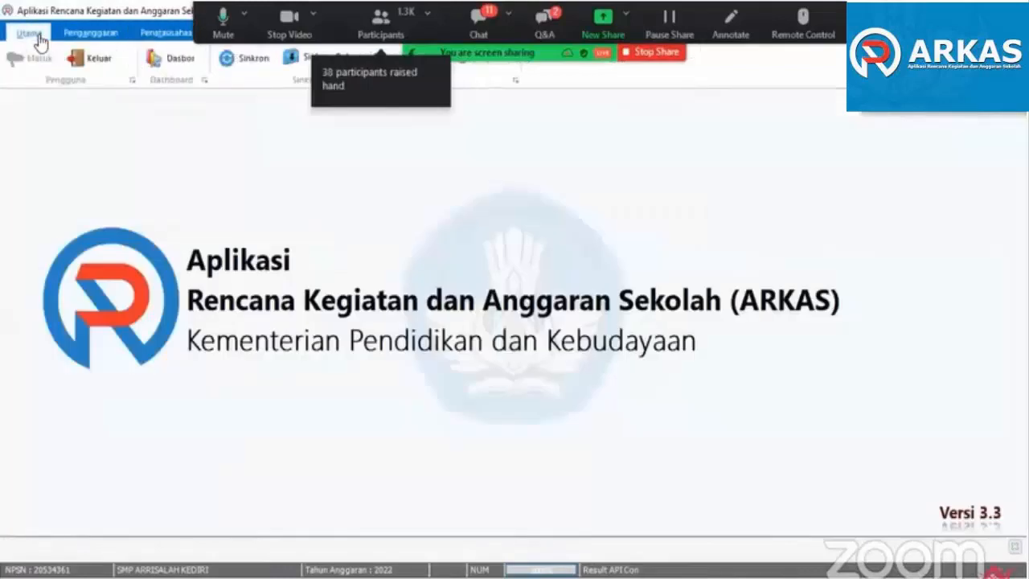
click(241, 58)
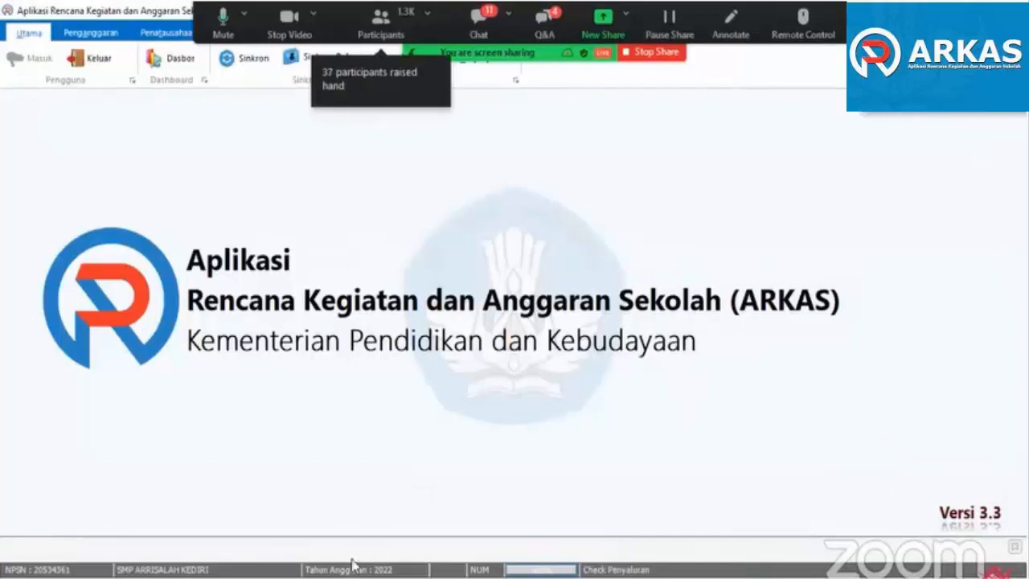
- Switch to MARKAS's Realisasi Sekolah page in Chrome, copy the NPSN of SMP ARRISALAH KEDIRI, and reload the page
click(329, 577)
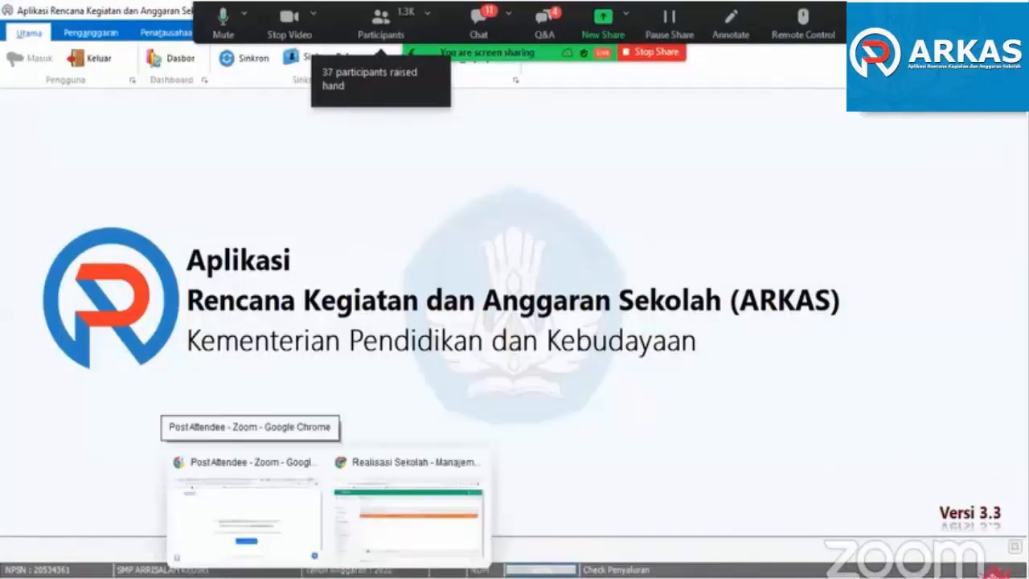
click(391, 533)
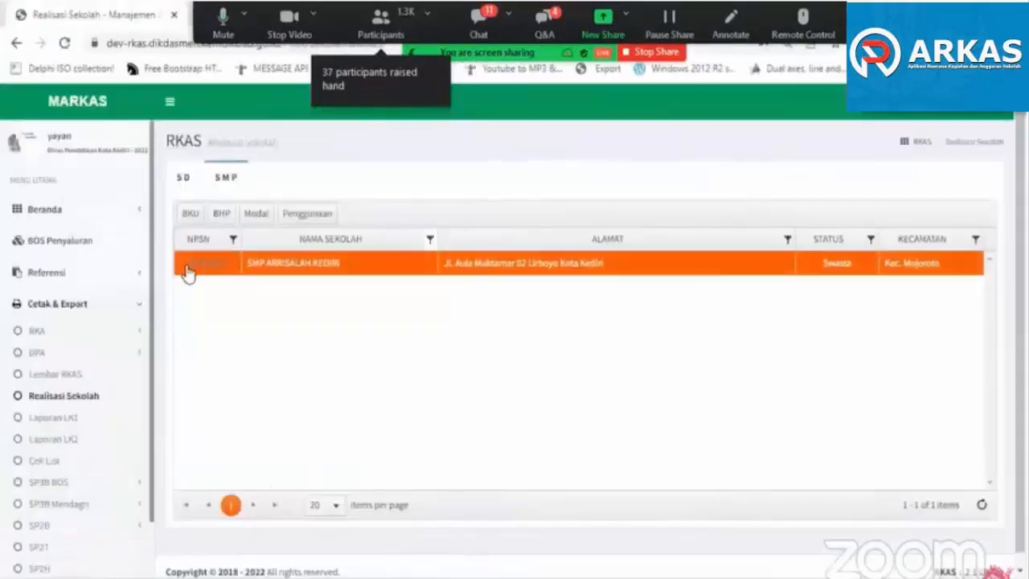
drag(182, 268, 223, 264)
key(ctrl+c)
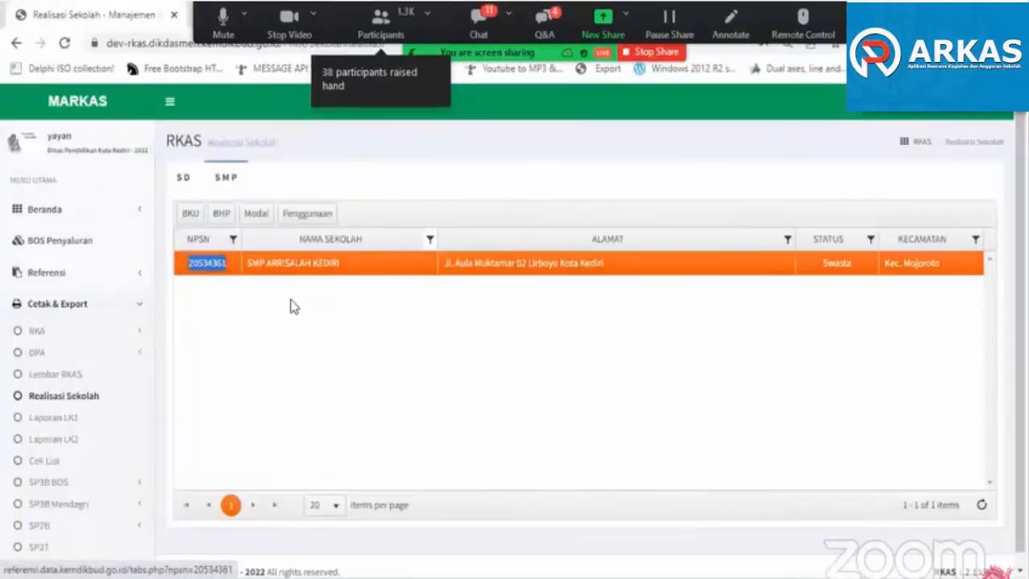
click(65, 44)
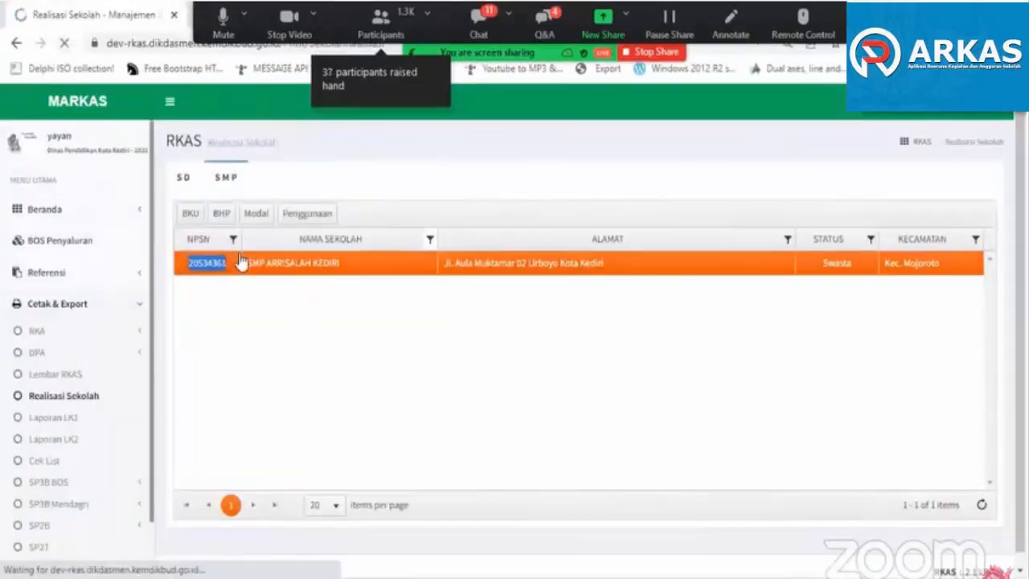
- Filter the SMP school list by the copied NPSN and select SMP ARRISALAH KEDIRI
click(226, 176)
click(233, 239)
click(249, 300)
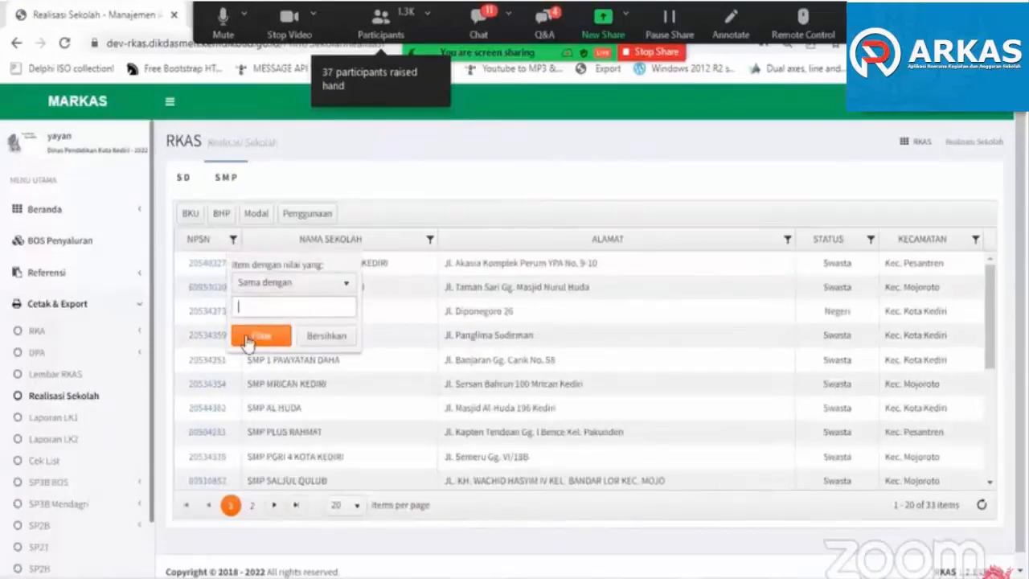
key(ctrl+v)
click(251, 332)
click(230, 264)
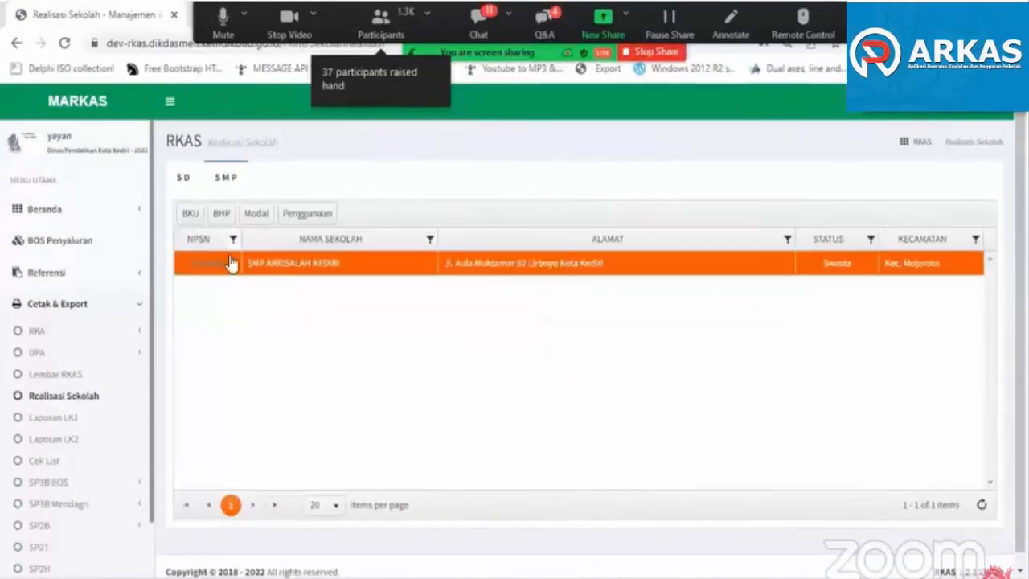
- Generate the school's BKU print view for BOS Reguler, period Februari, and review its entries and closing balances
click(190, 213)
click(436, 162)
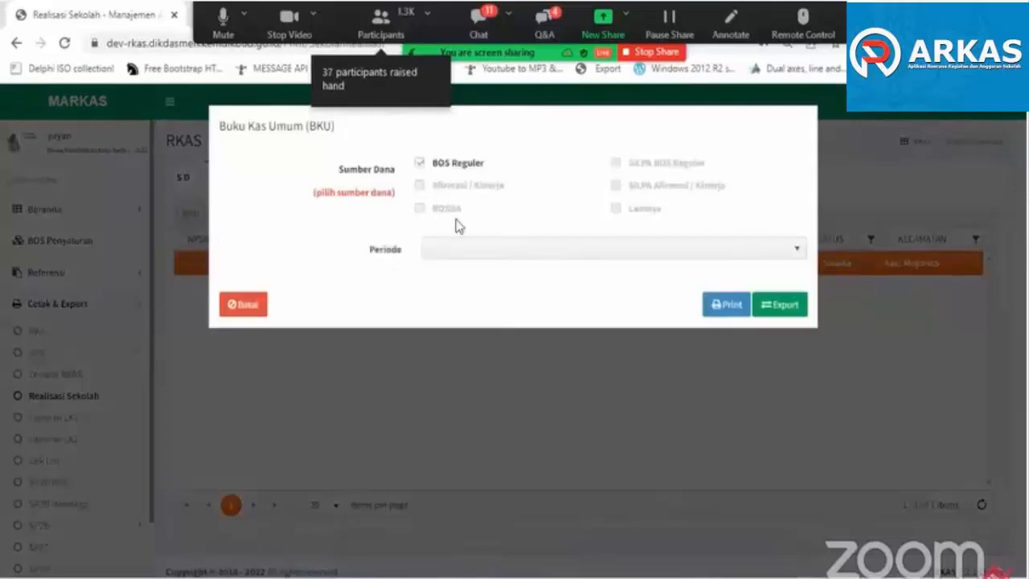
click(451, 251)
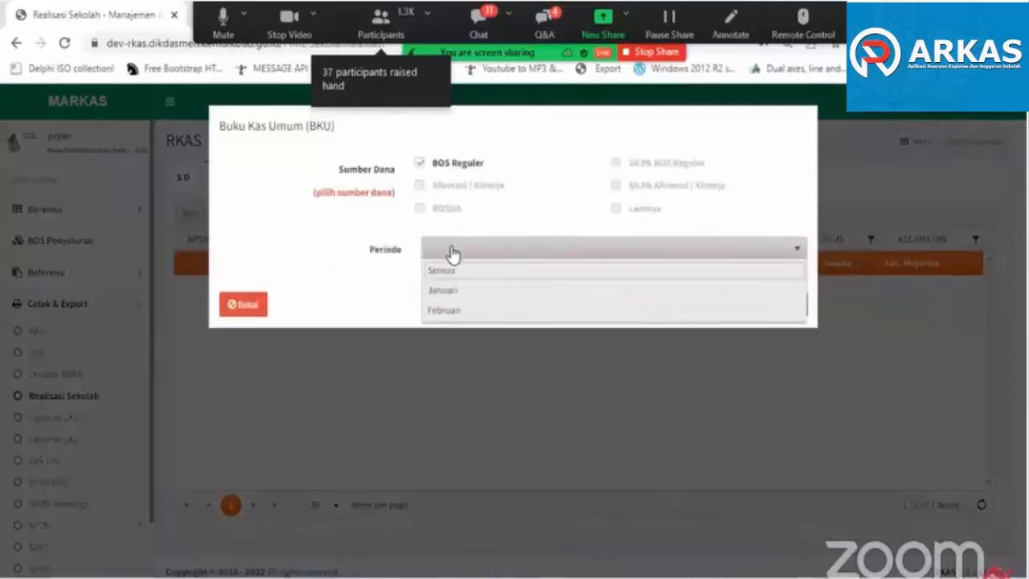
click(446, 312)
click(731, 307)
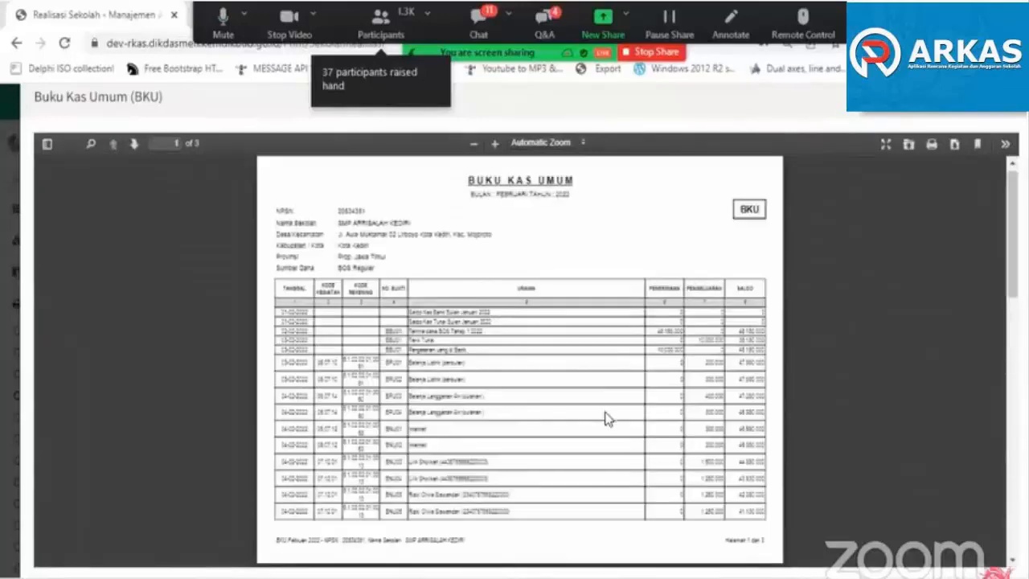
scroll(607, 418, down, 10)
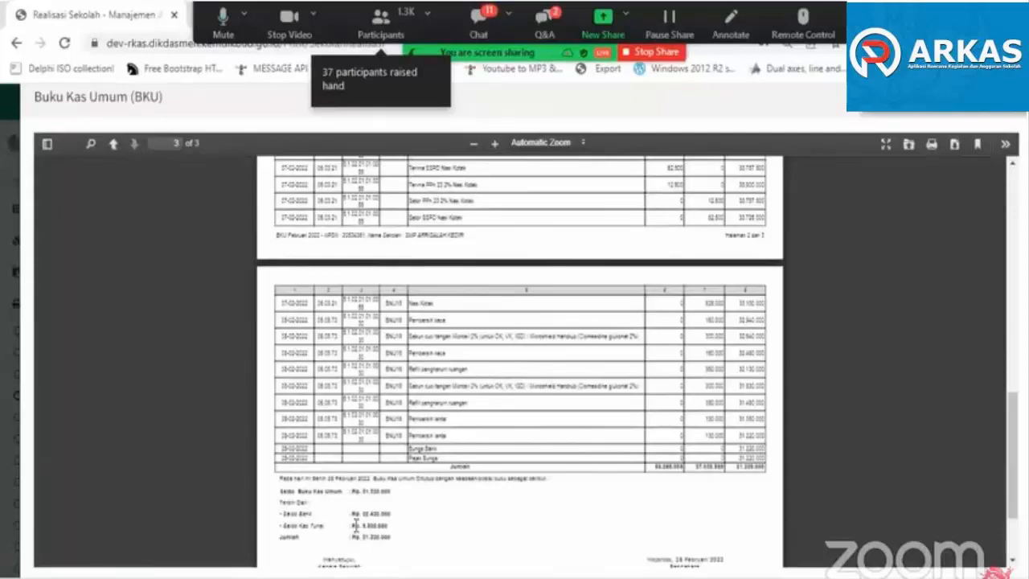
scroll(378, 523, down, 1)
scroll(371, 484, up, 2)
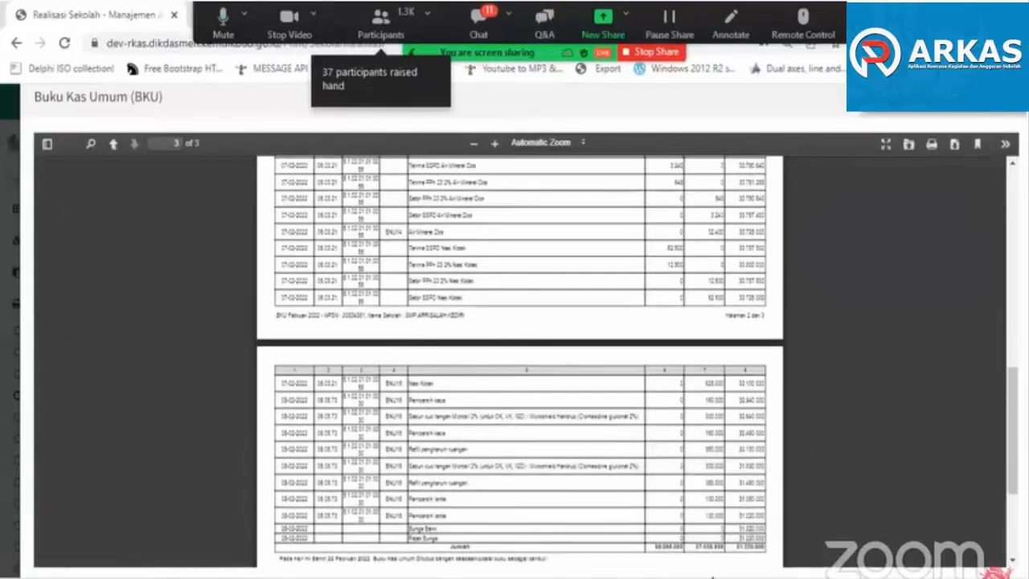
- Switch back to ARKAS and activate the March BKU with BOS Reguler as the fund source
key(alt+Tab)
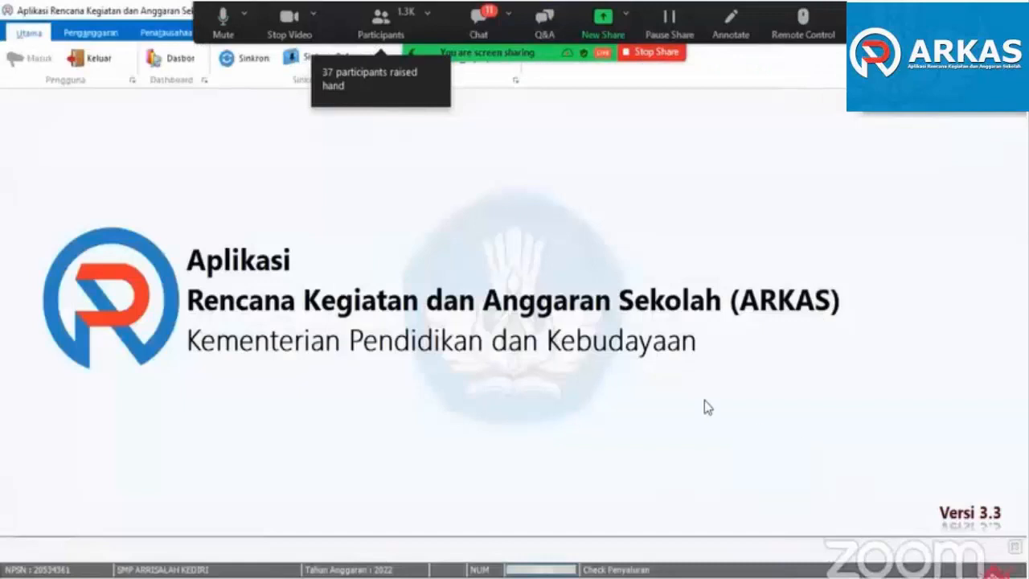
click(149, 40)
click(35, 69)
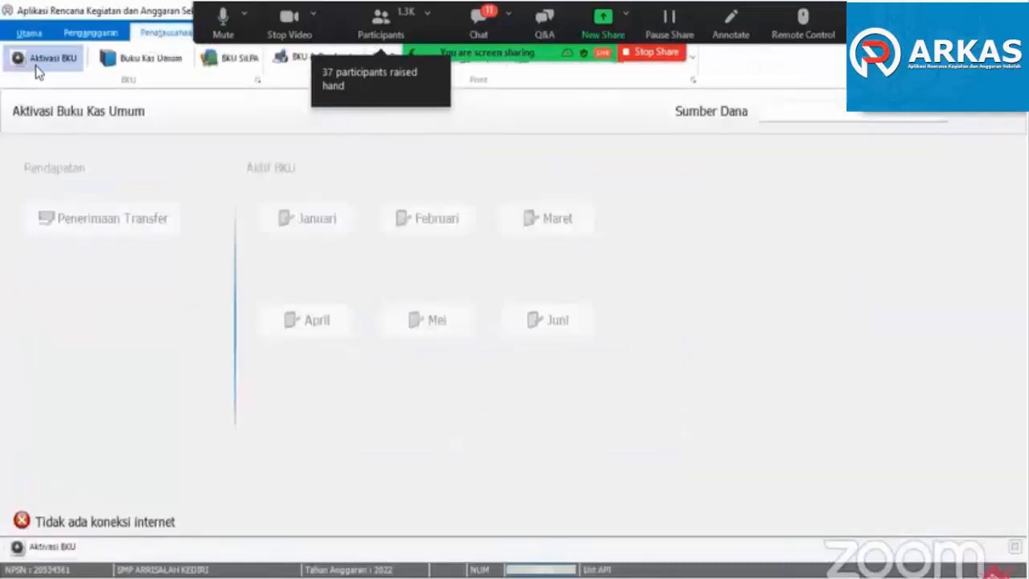
click(776, 113)
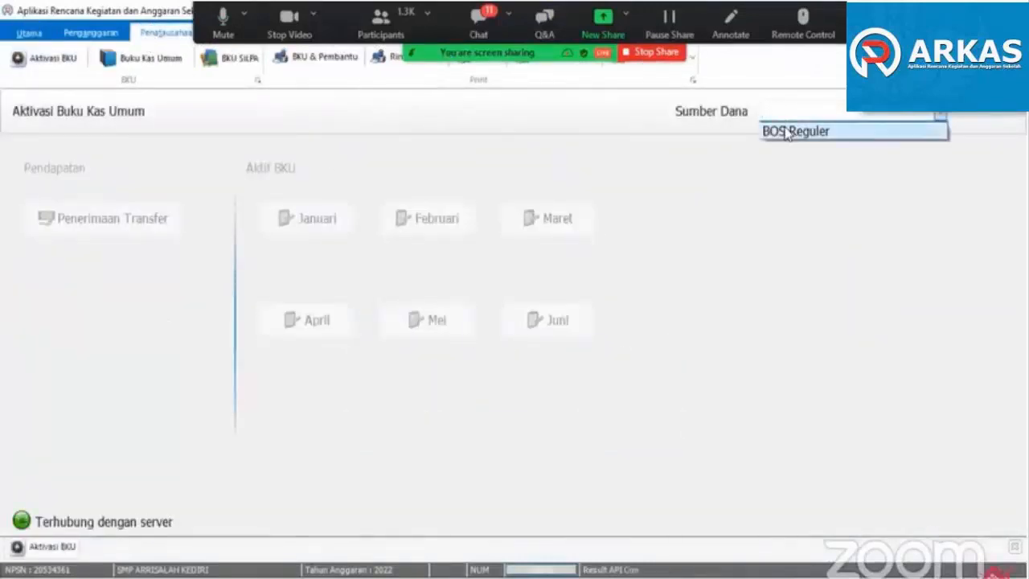
click(787, 132)
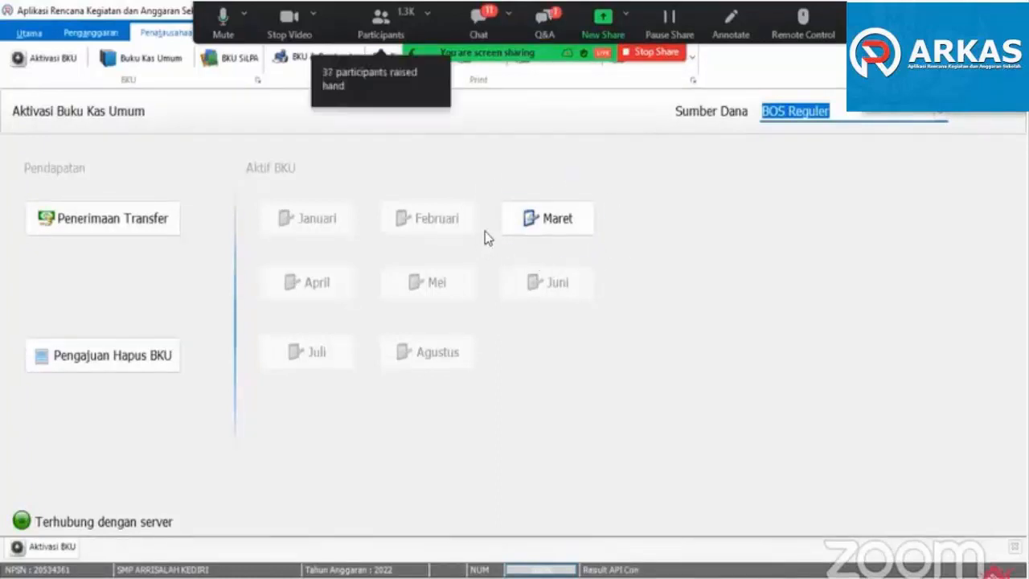
click(550, 226)
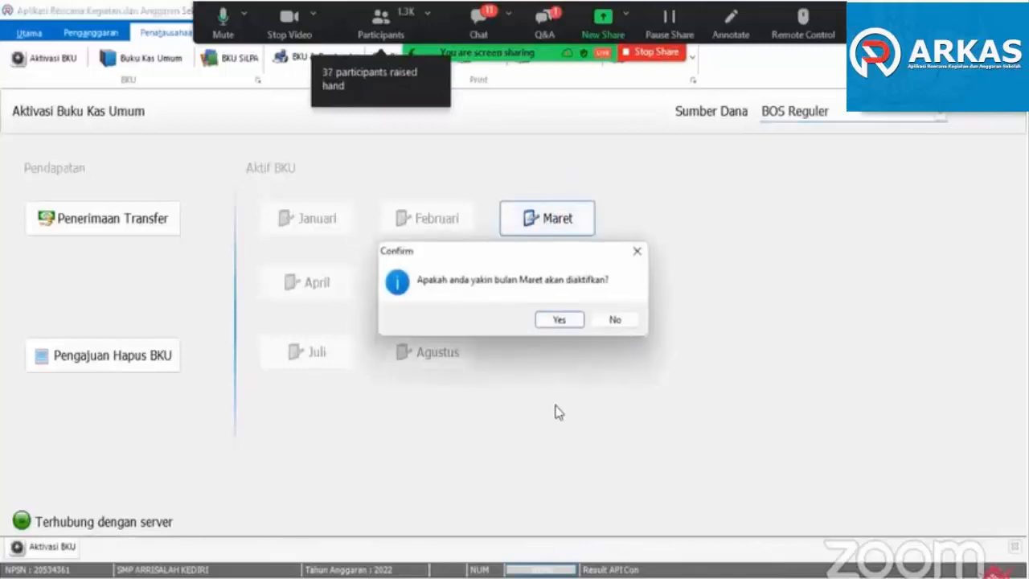
click(561, 321)
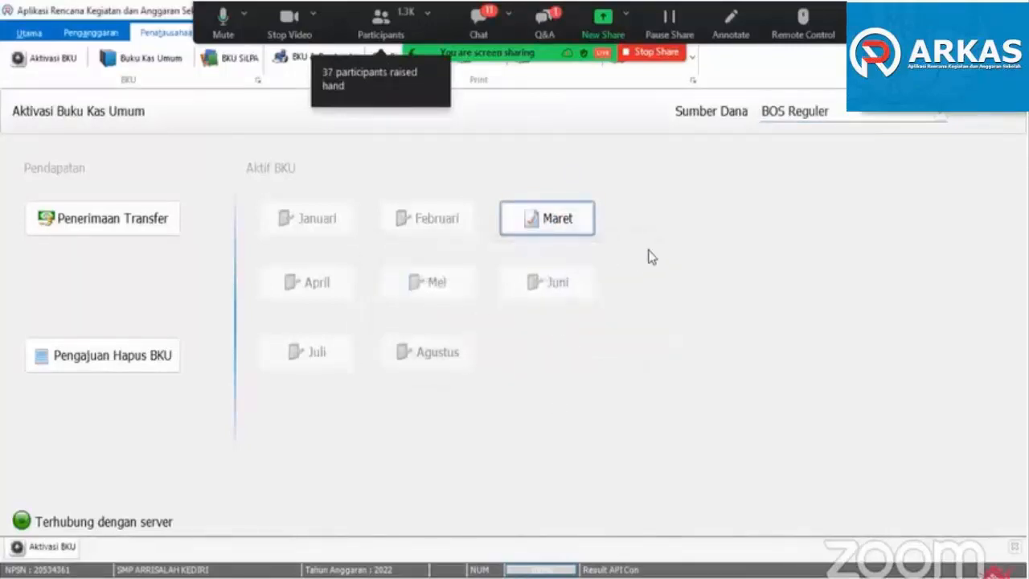
- Open the March Buku Kas Umum with BOS Reguler as the fund source
click(144, 61)
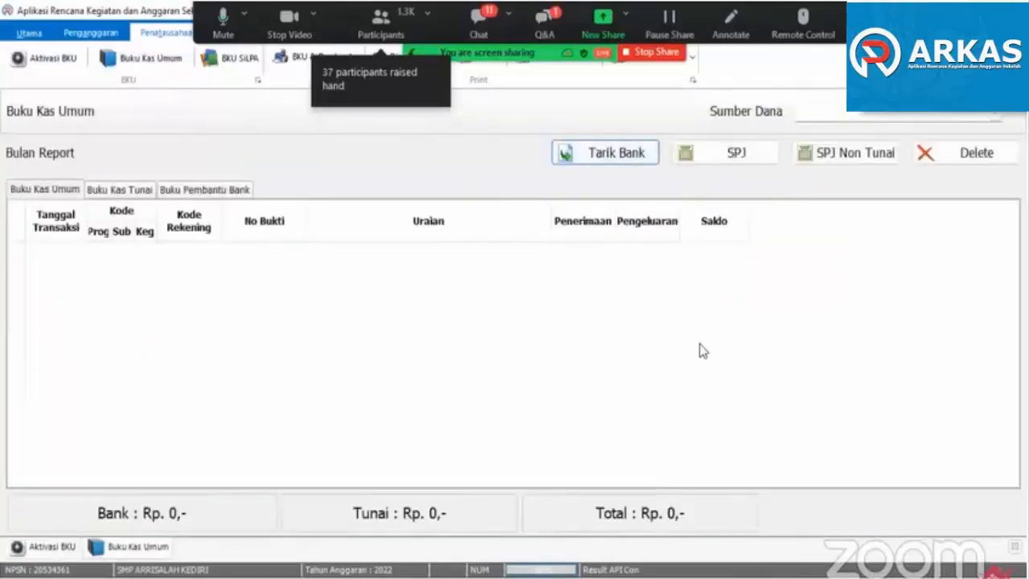
click(813, 112)
click(826, 130)
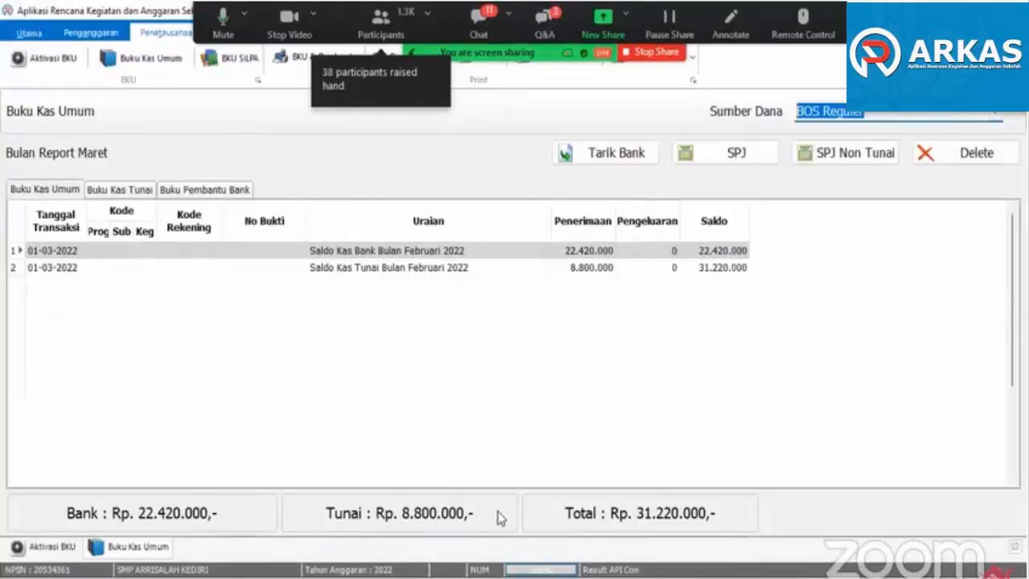
- Examine the bank and cash opening balances carried over from February in the March Buku Kas Umum
click(603, 267)
click(606, 255)
click(604, 269)
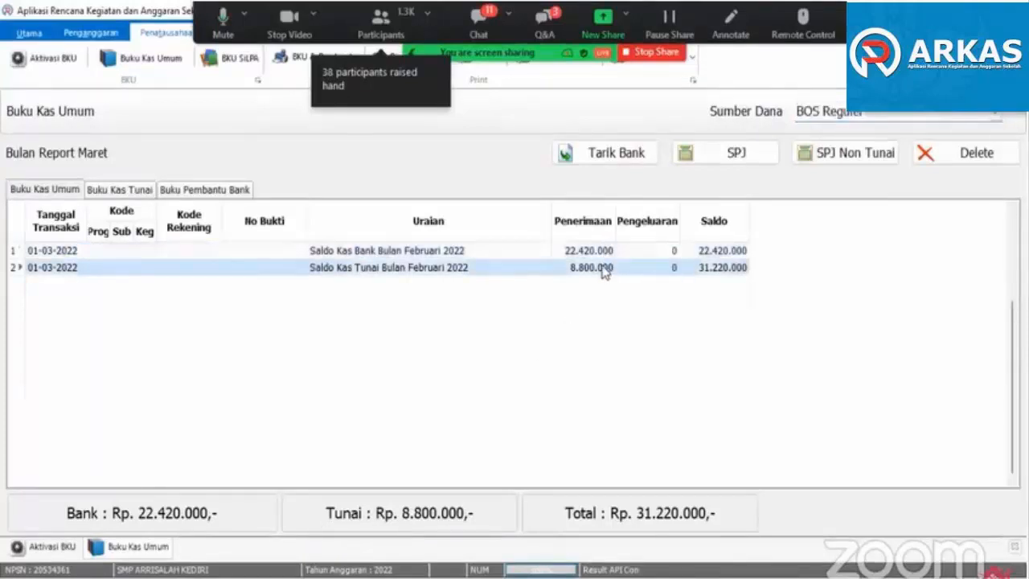
click(606, 257)
click(601, 268)
click(601, 256)
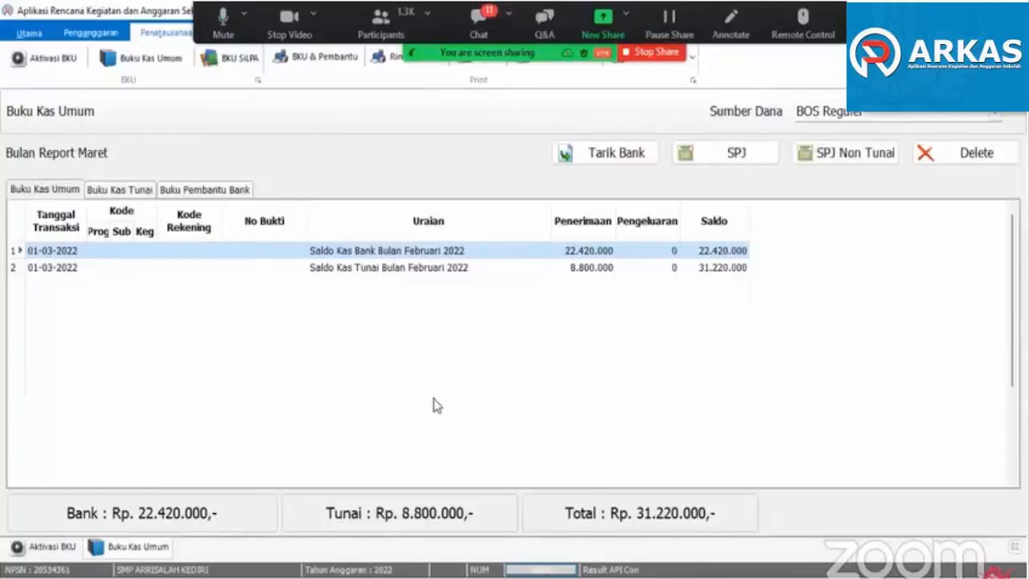
click(580, 273)
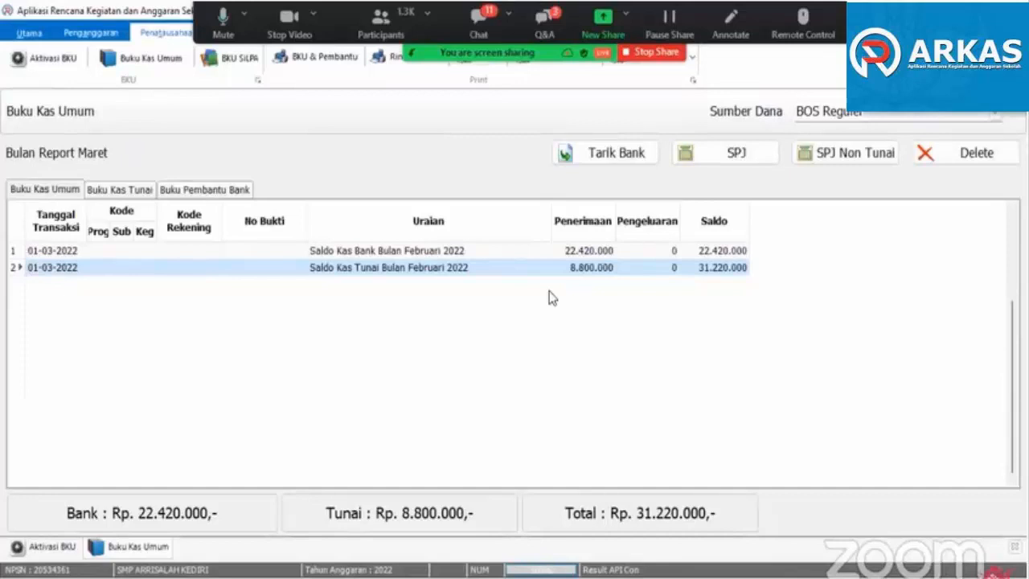
click(591, 251)
click(592, 269)
- Start a non-cash SPJ dated 01/03/2022 with Belanja Tagihan Listrik as the account
click(828, 156)
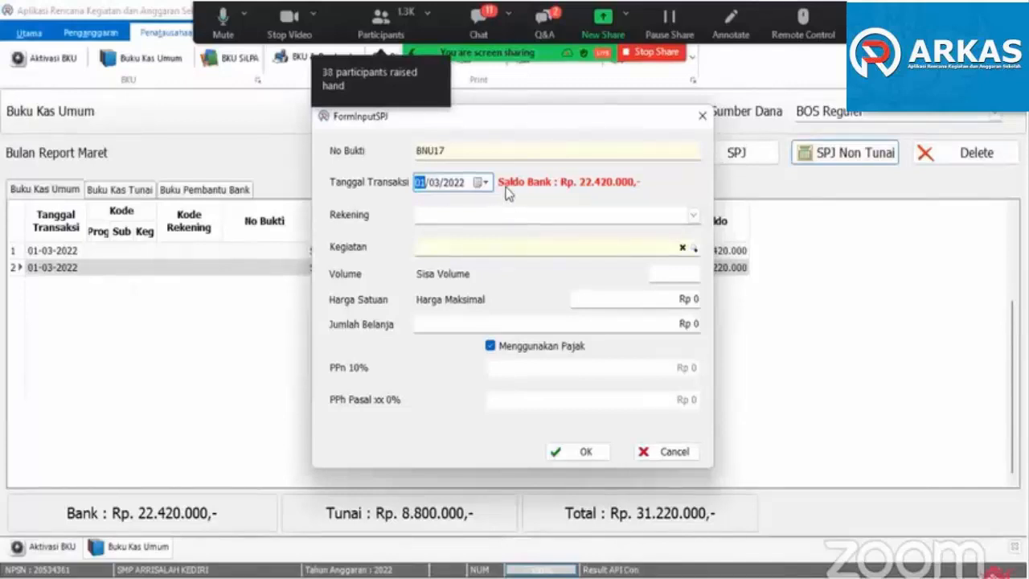
click(481, 182)
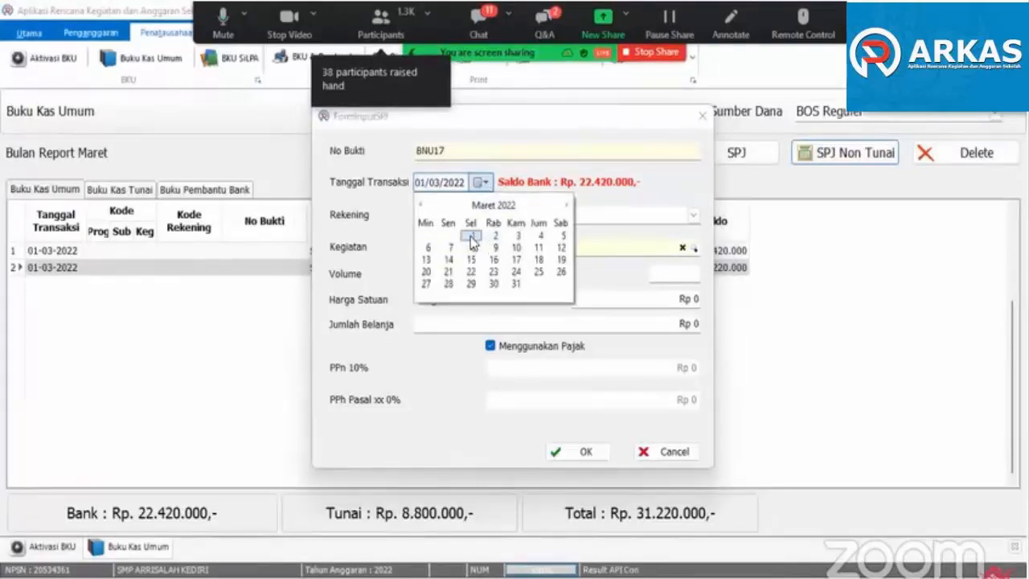
click(472, 235)
click(693, 217)
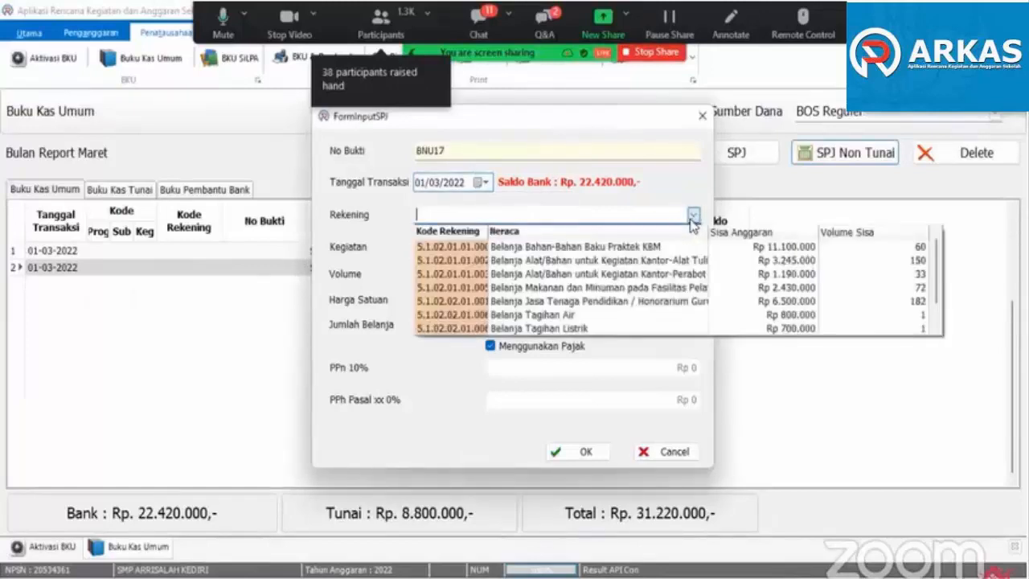
click(576, 328)
- Try to assign a Belanja Listrik (perbulan) activity to the electricity SPJ, and dismiss the error
click(660, 248)
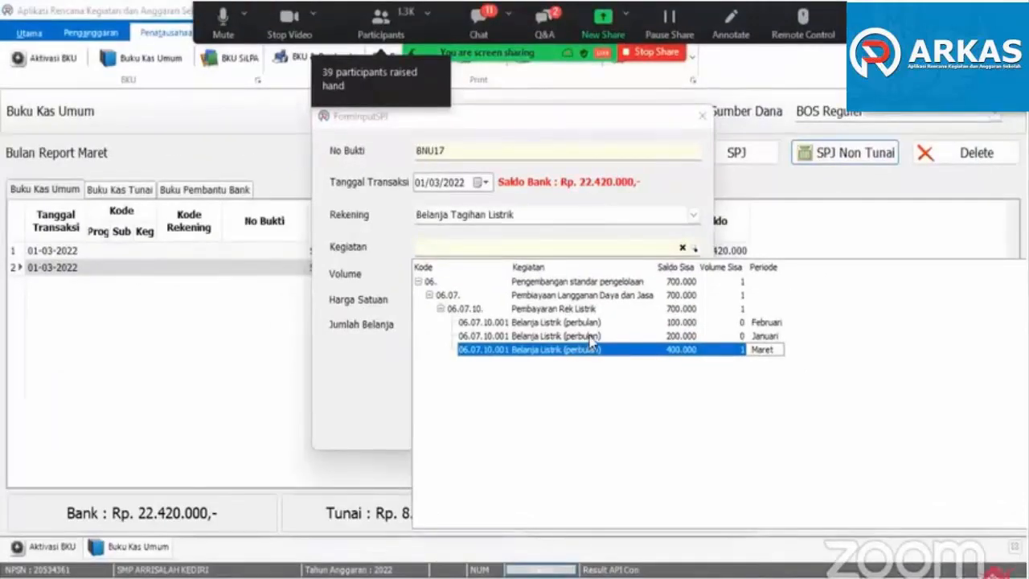
click(591, 343)
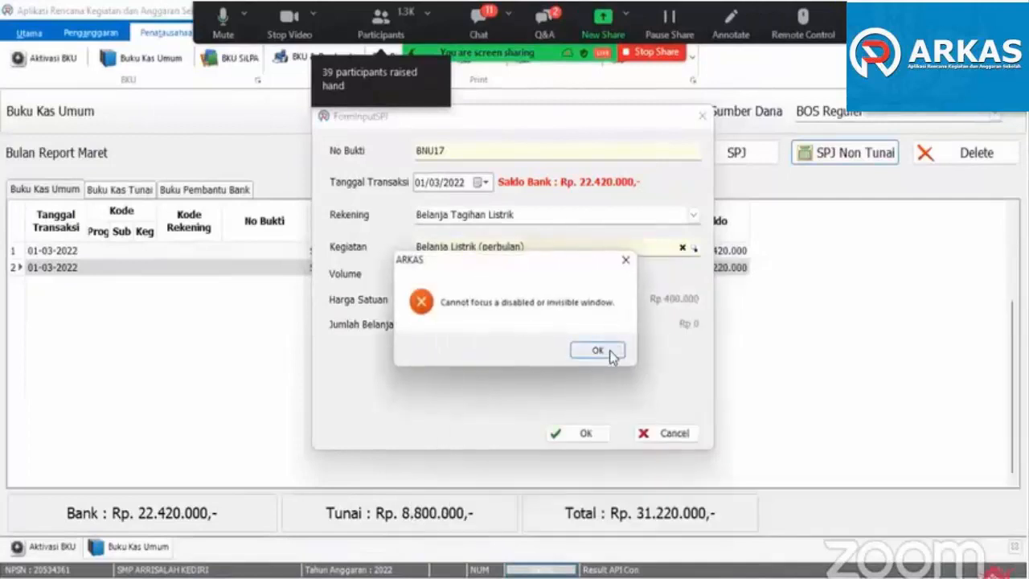
click(611, 351)
click(683, 249)
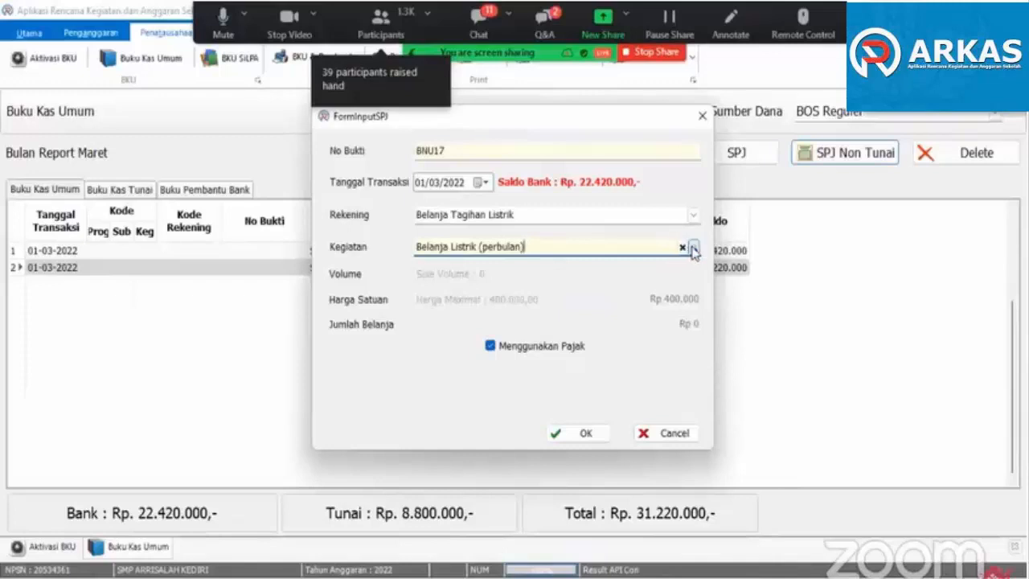
click(651, 429)
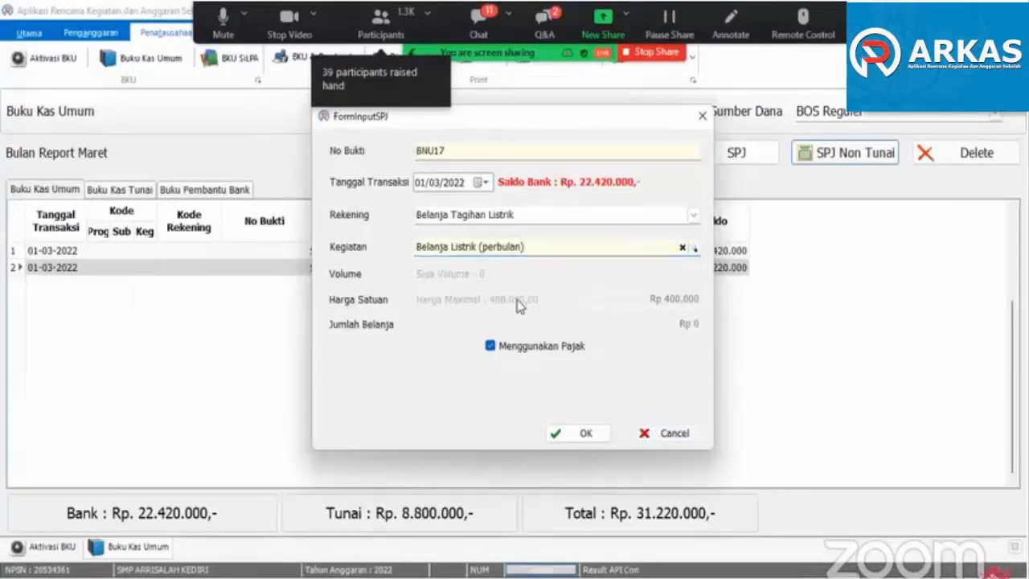
- Reselect the activity for the Belanja Tagihan Listrik SPJ, choosing the March Belanja Listrik (perbulan) entry
click(508, 211)
click(693, 214)
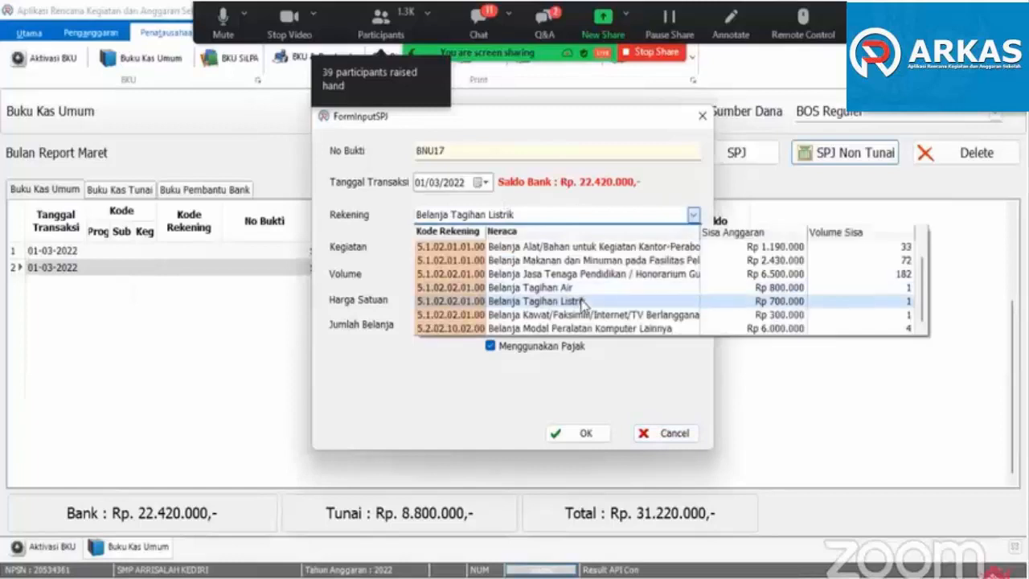
click(621, 250)
click(621, 252)
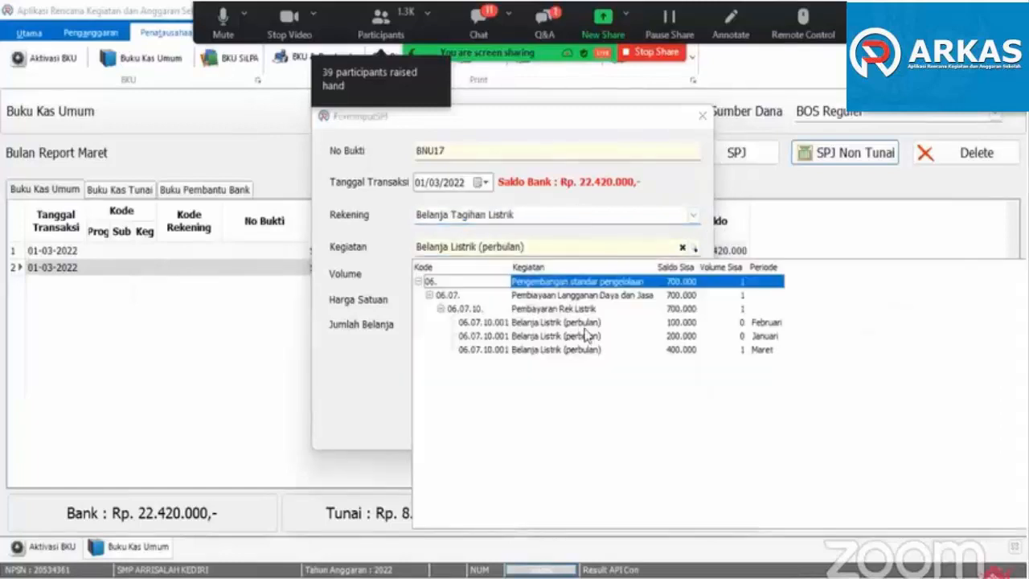
click(584, 350)
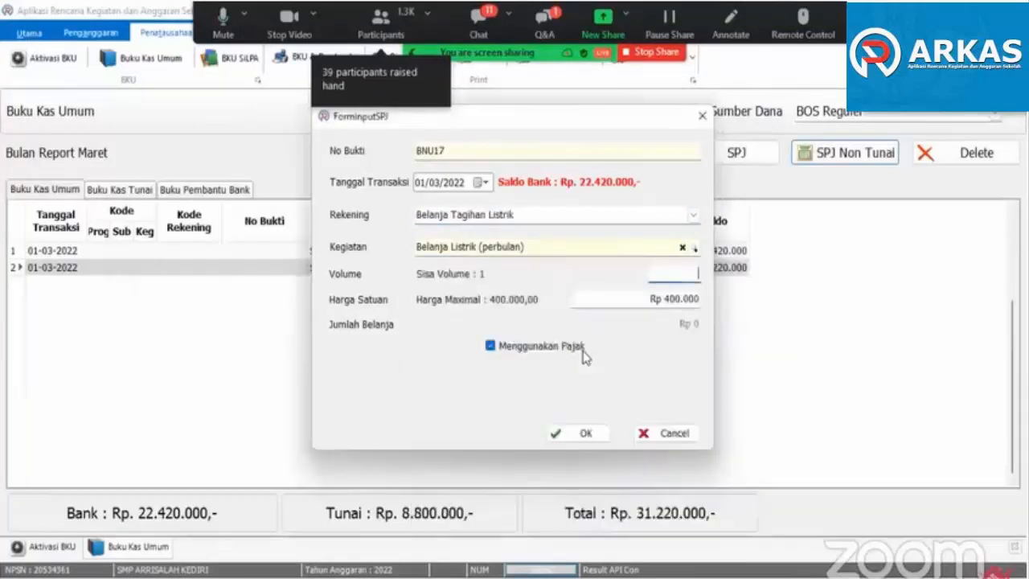
- Set the electricity SPJ's volume to 1 and unit price to Rp 200.000, and save it
text(1)
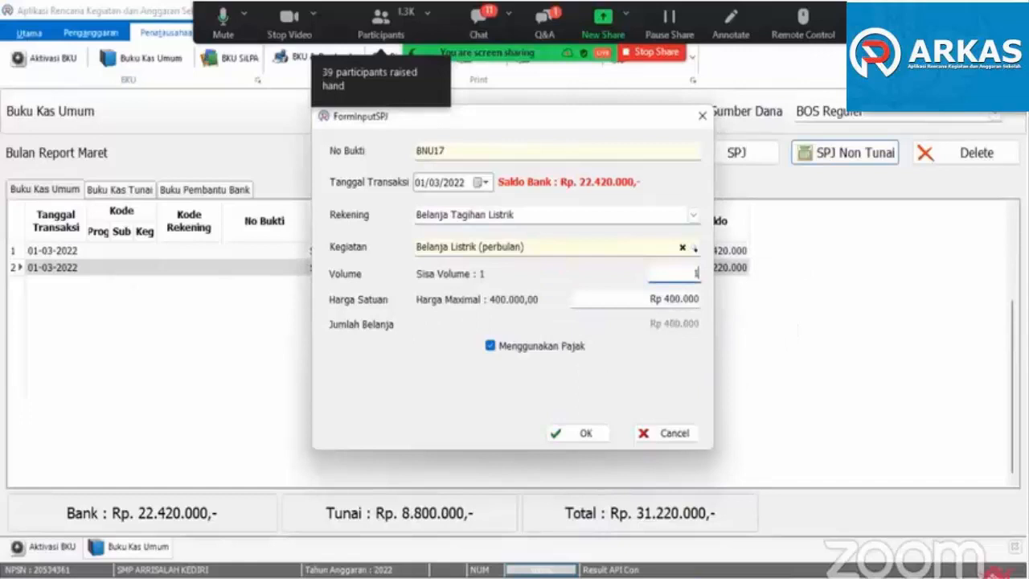
click(668, 299)
key(BackSpace)
text(2)
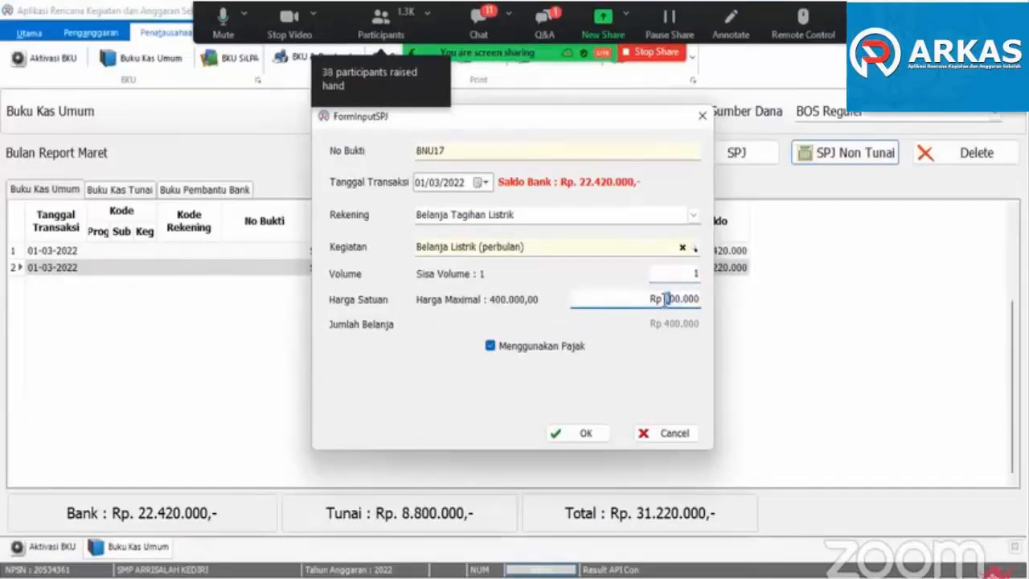
click(591, 434)
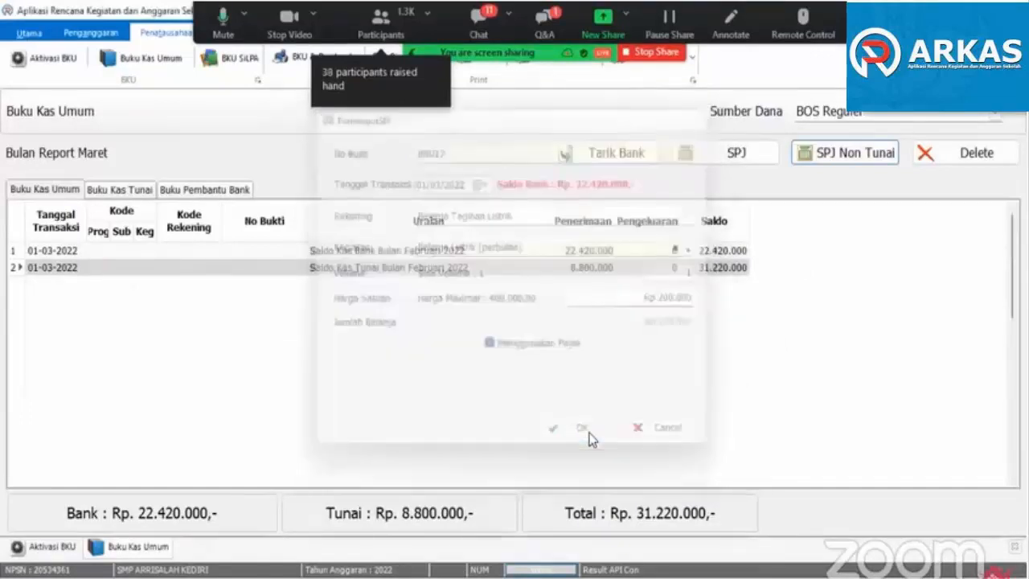
- Start a non-cash SPJ for Belanja Tagihan Air with the March Belanja Langganan Air (bulanan) activity
click(832, 153)
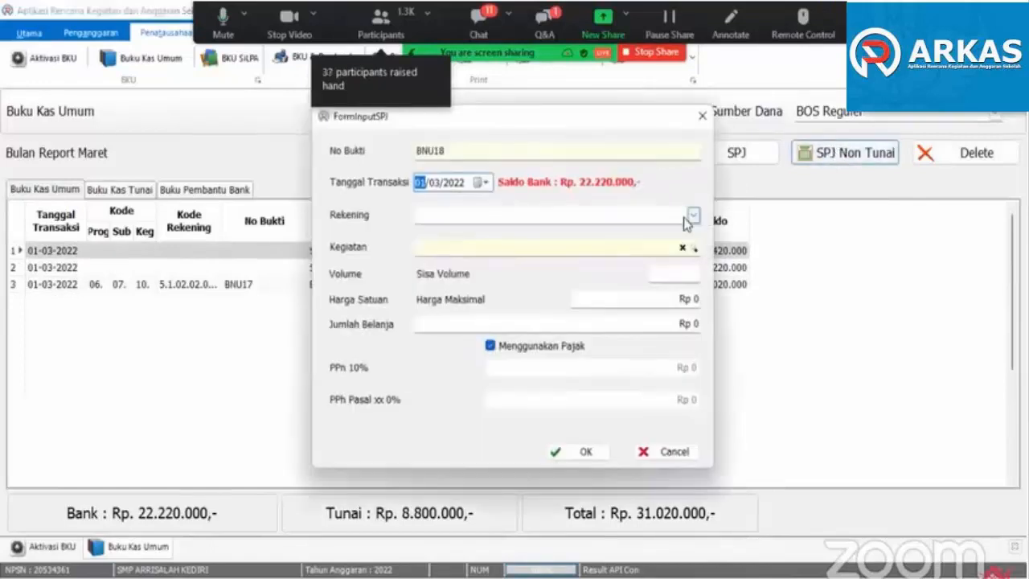
click(693, 215)
click(582, 315)
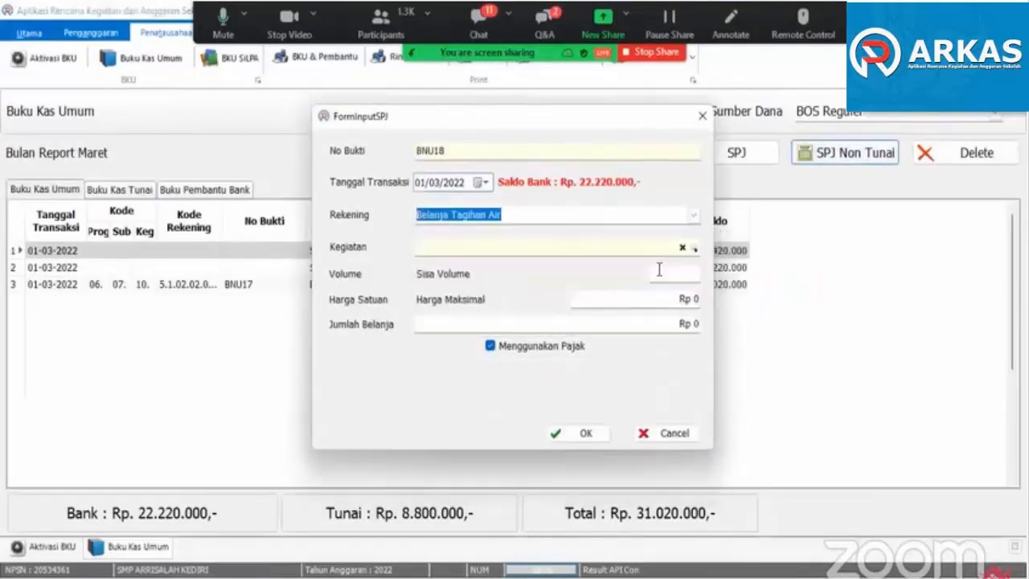
click(681, 252)
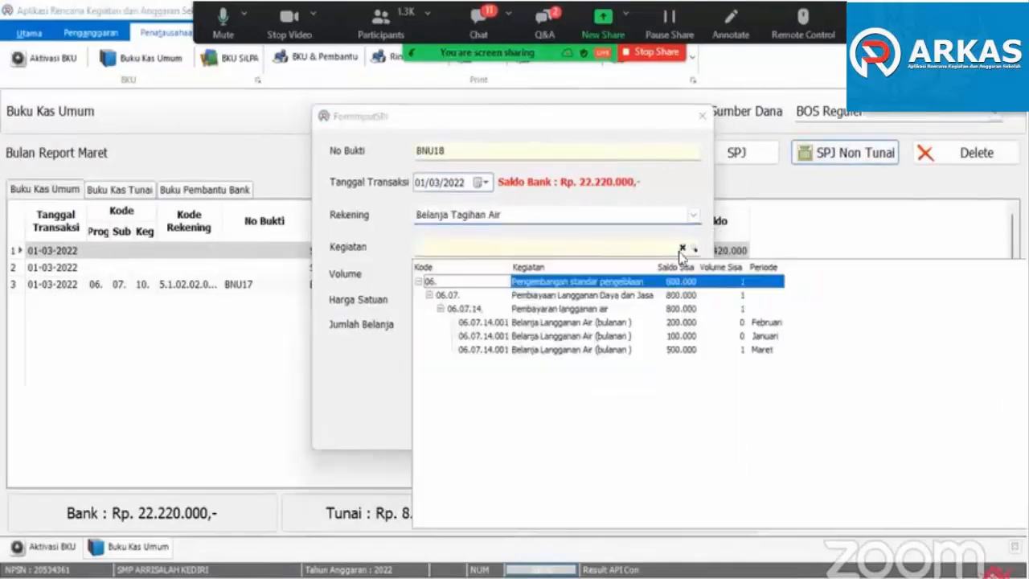
click(616, 354)
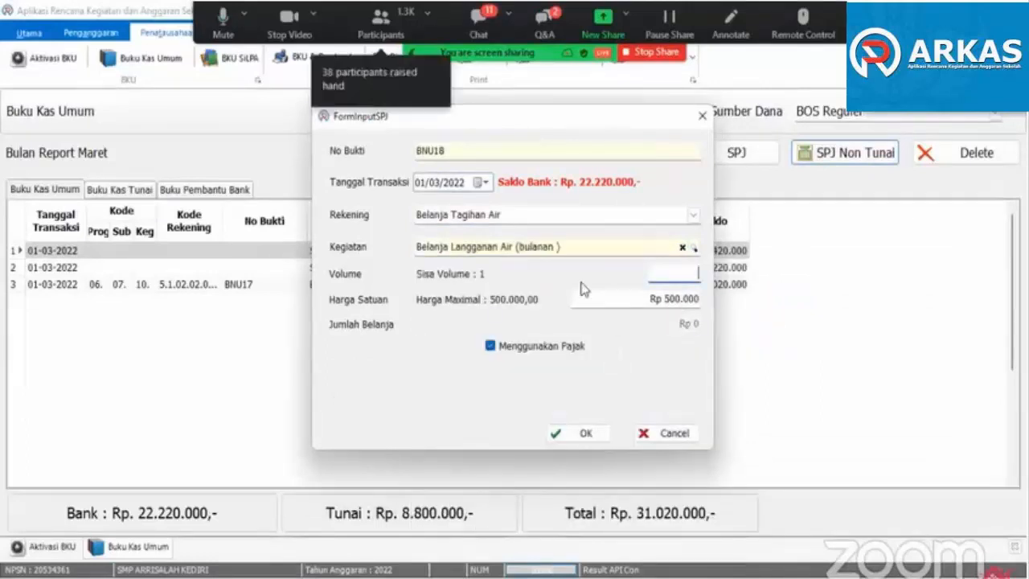
- Set the water SPJ's volume to 1 and unit price to Rp 200.000, and save it
text(2)
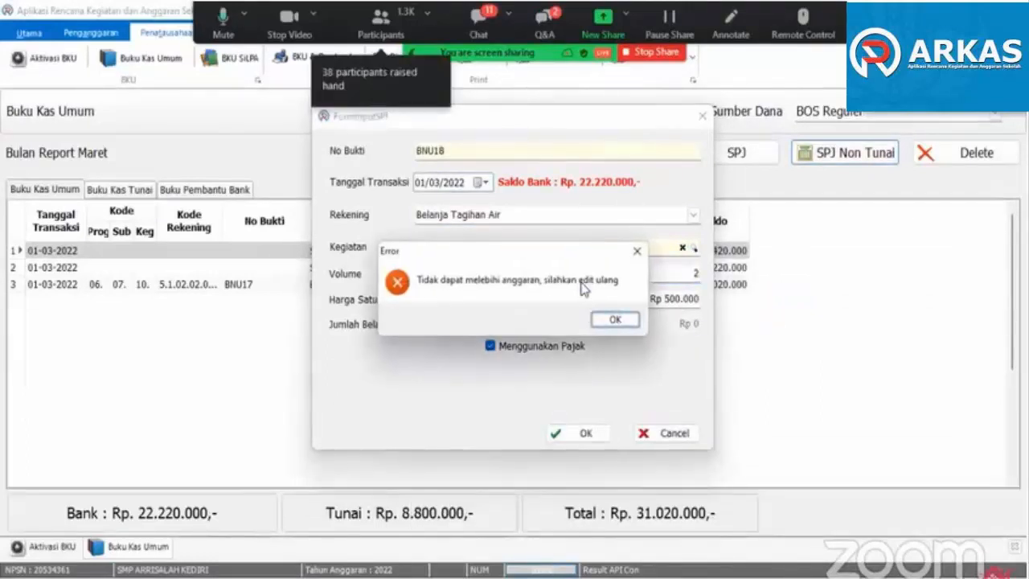
click(615, 322)
click(667, 298)
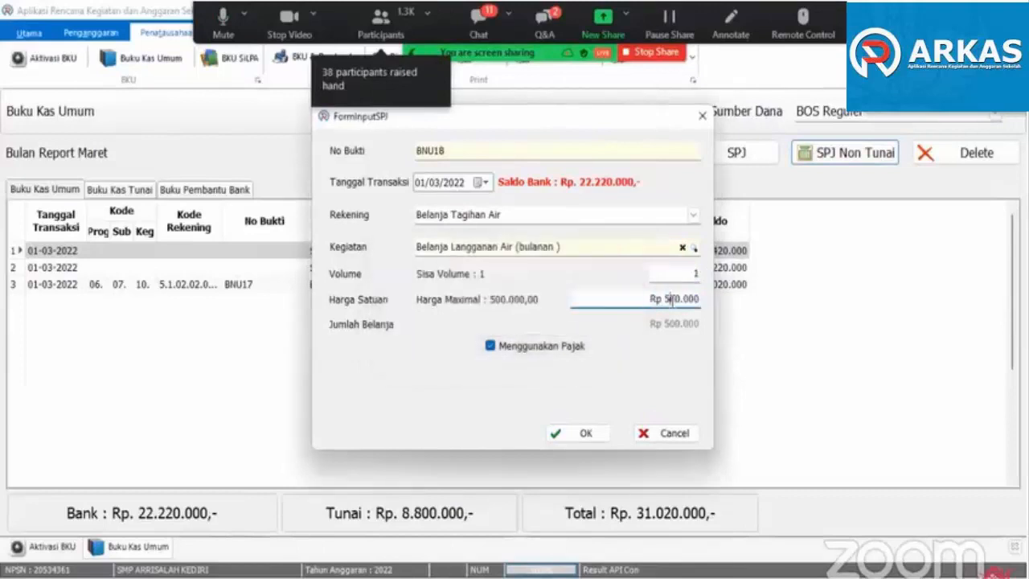
text(2)
click(600, 432)
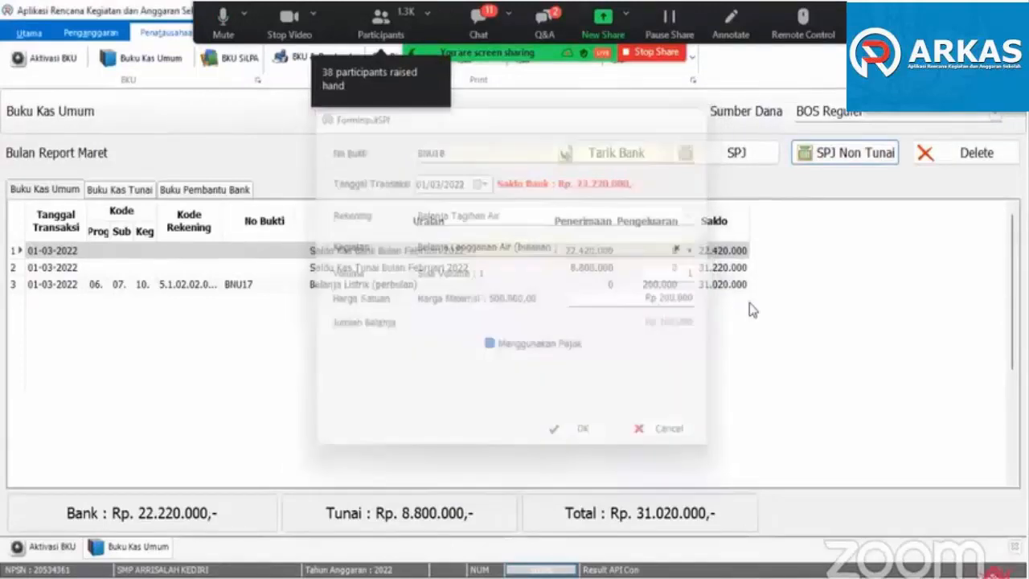
- Record a non-cash SPJ for Belanja Kawat/Faksimili/Internet/TV Berlangganan with the March Internet activity and volume 1
click(824, 158)
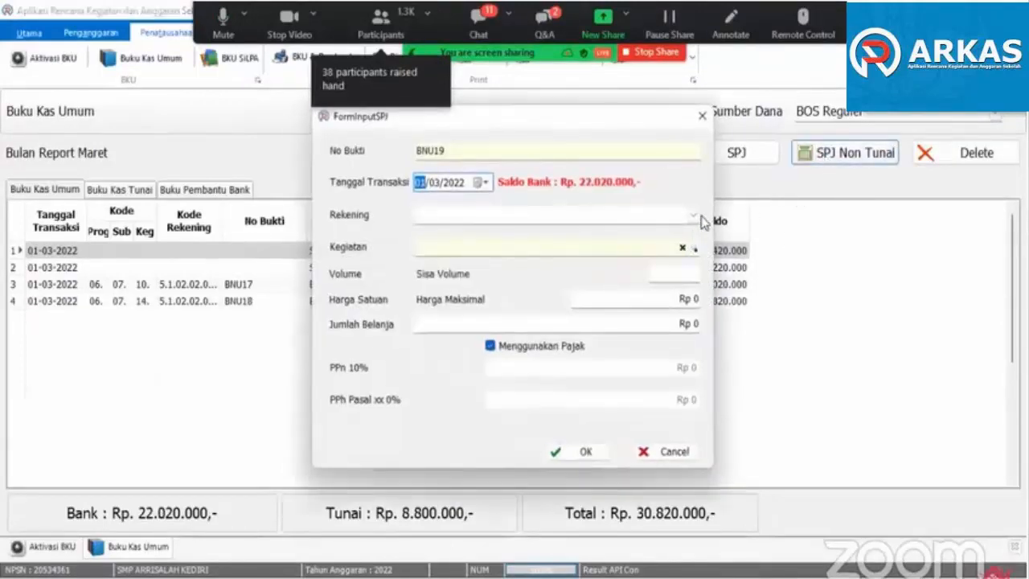
click(695, 216)
click(639, 314)
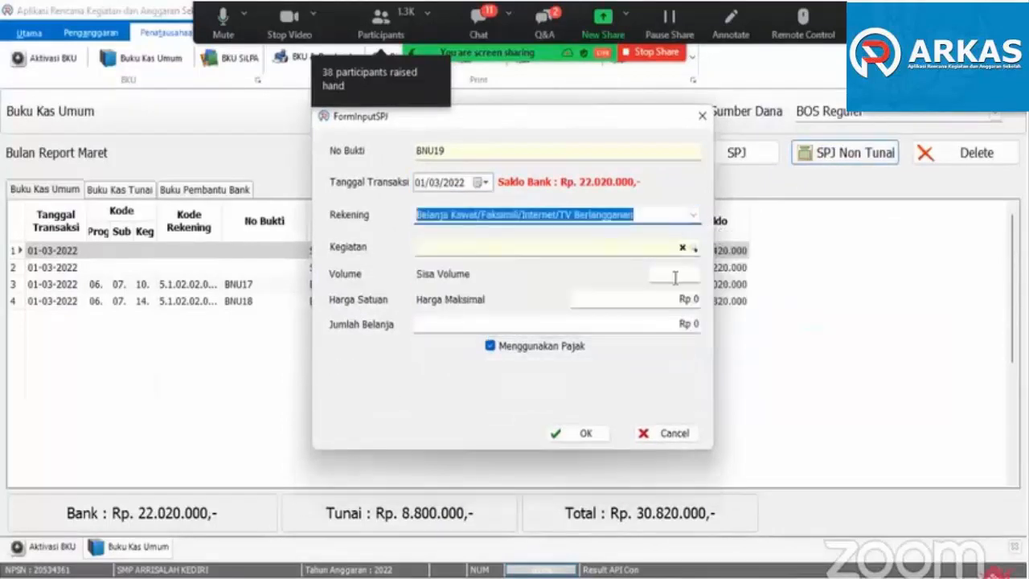
click(694, 250)
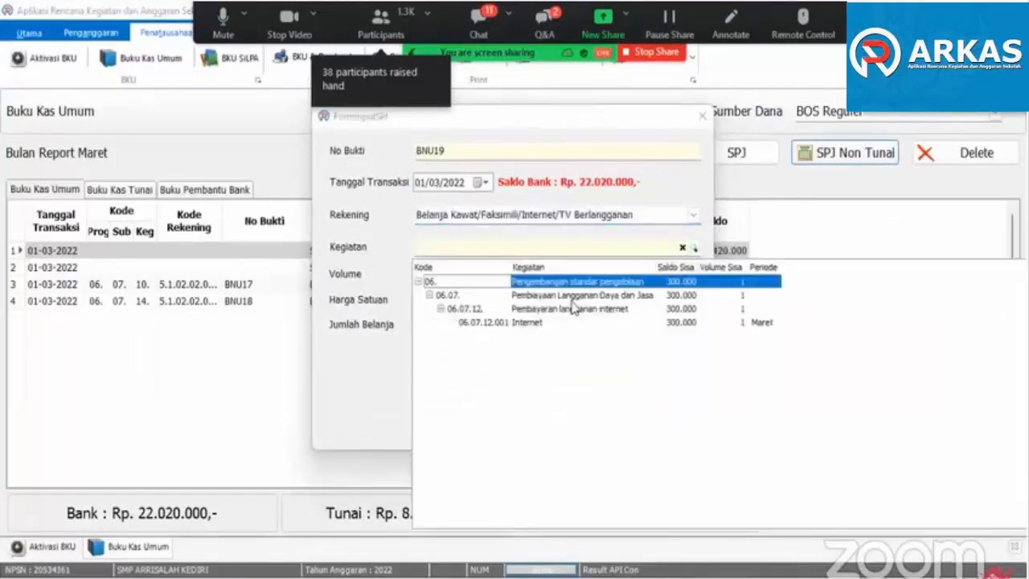
click(534, 322)
text(1)
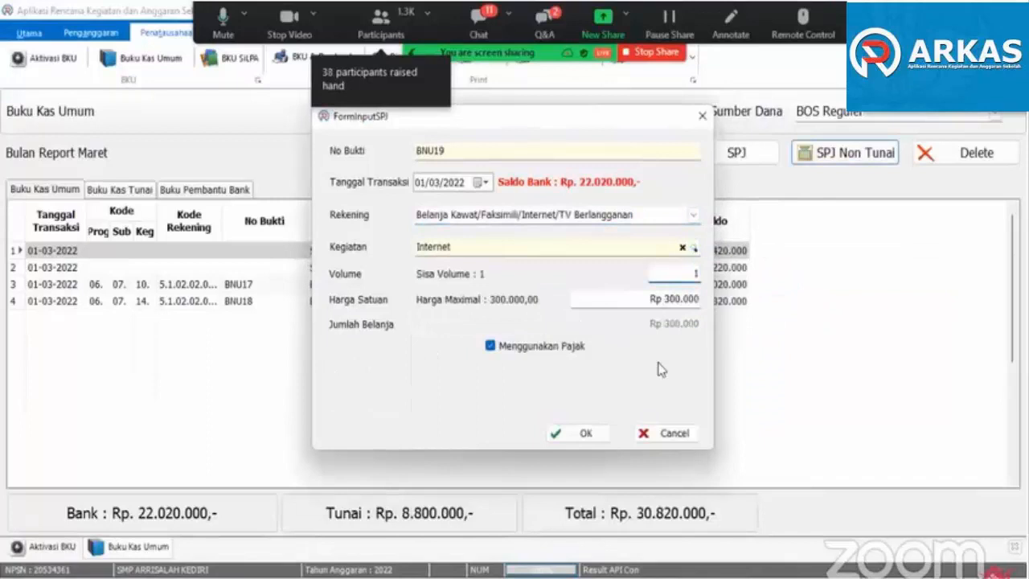
click(604, 432)
- Start a non-cash SPJ with Belanja Jasa Tenaga Pendidikan / Honorarium Guru as the account and list its activities
click(823, 157)
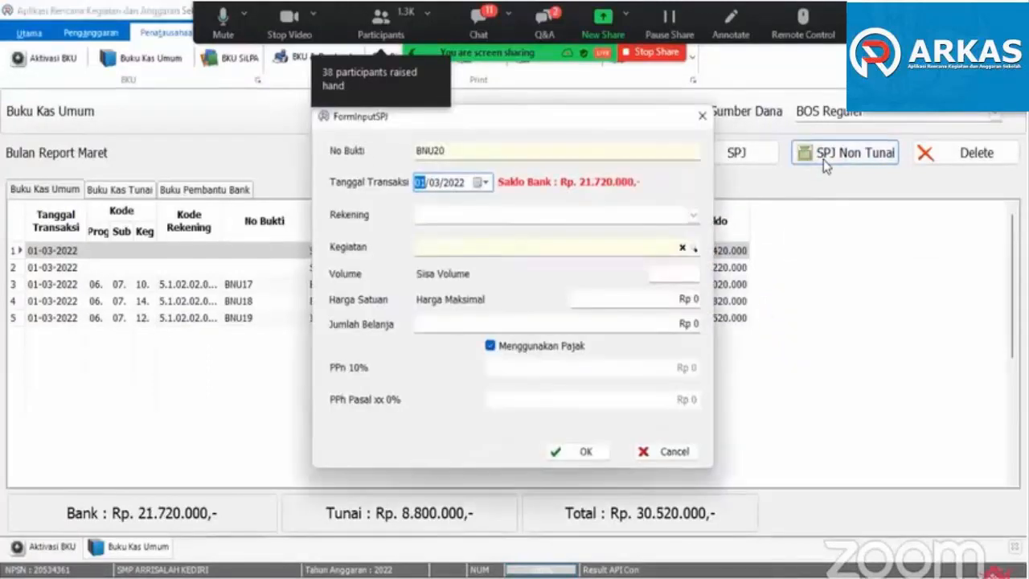
click(692, 216)
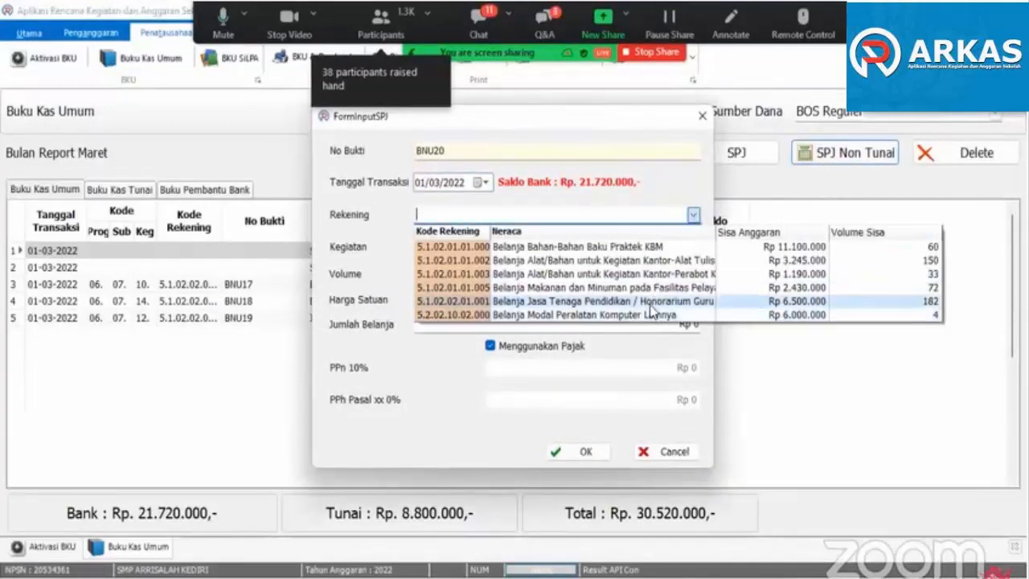
click(650, 303)
click(689, 249)
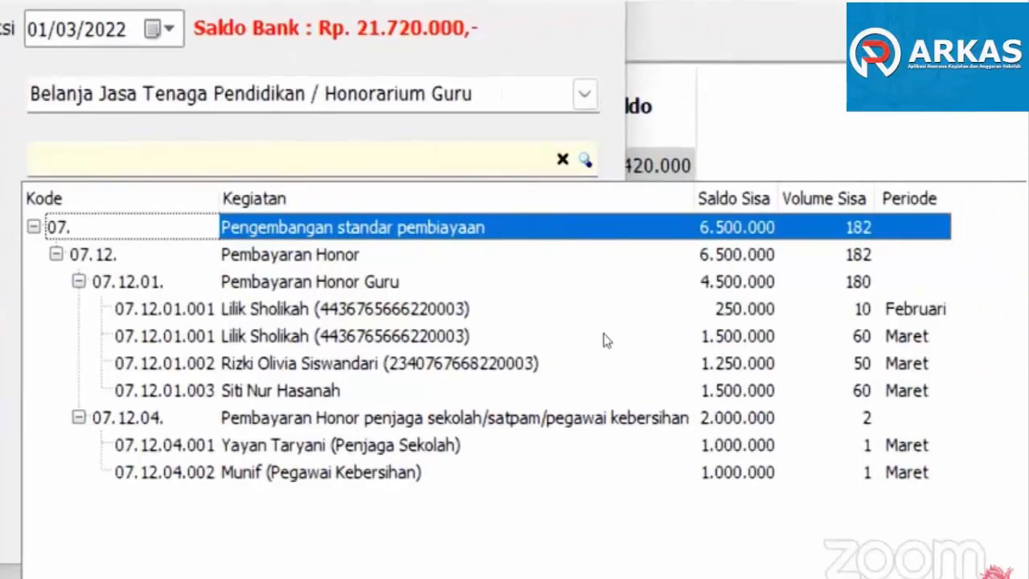
- Assign the remaining February teacher honorarium (07.12.01.001) with volume 10 to the SPJ and save it
click(604, 337)
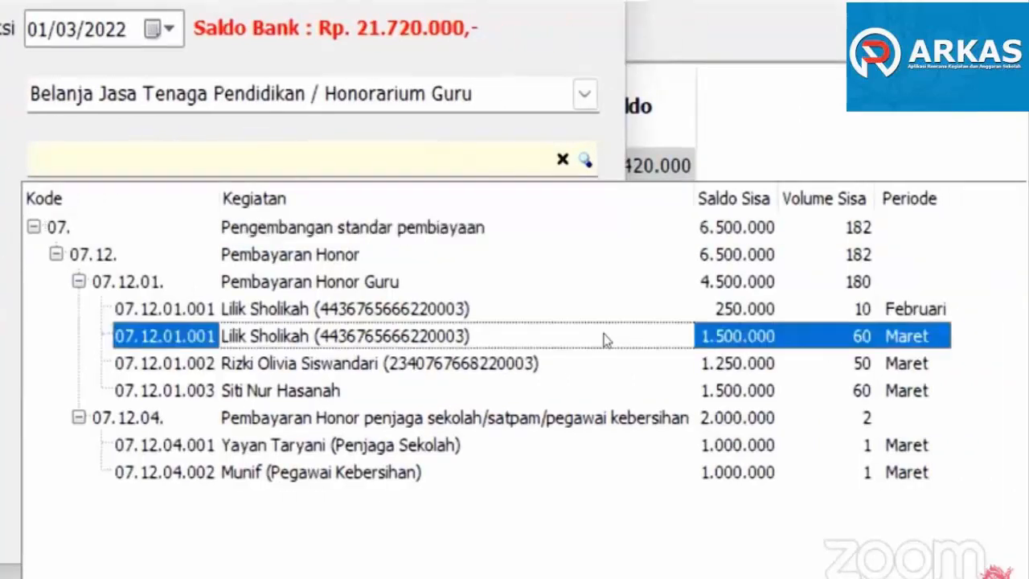
click(832, 318)
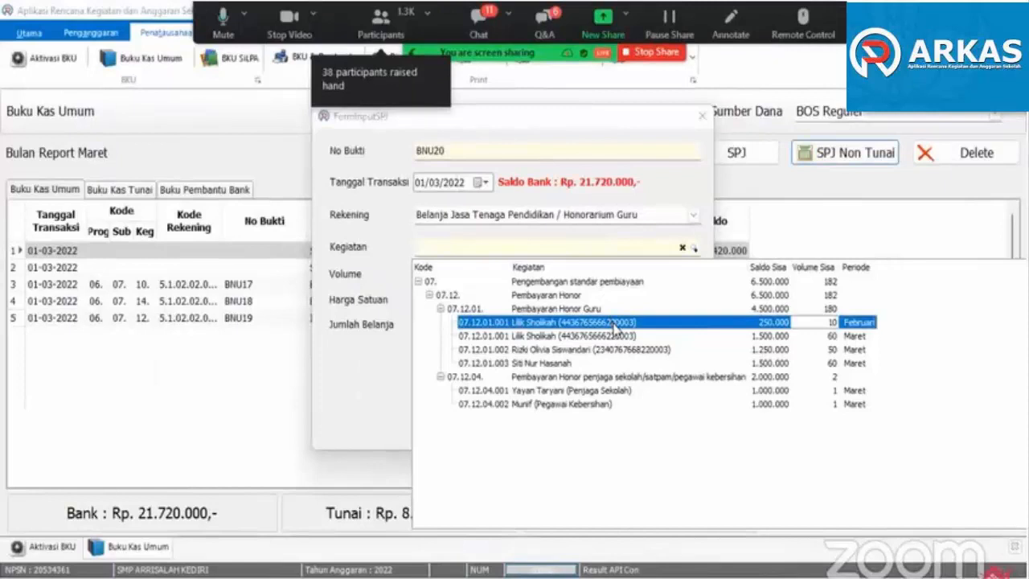
click(613, 324)
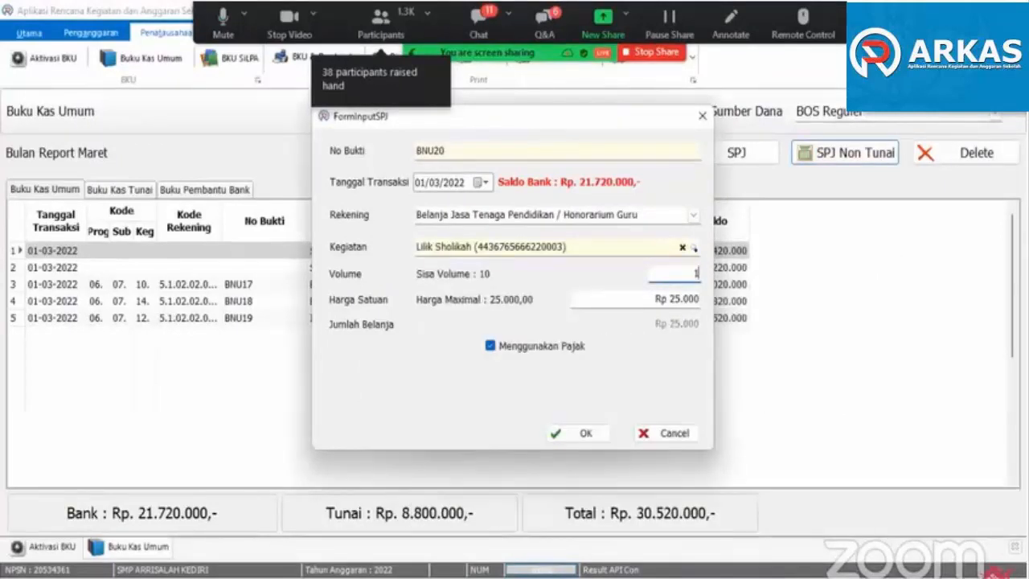
text(0)
click(574, 432)
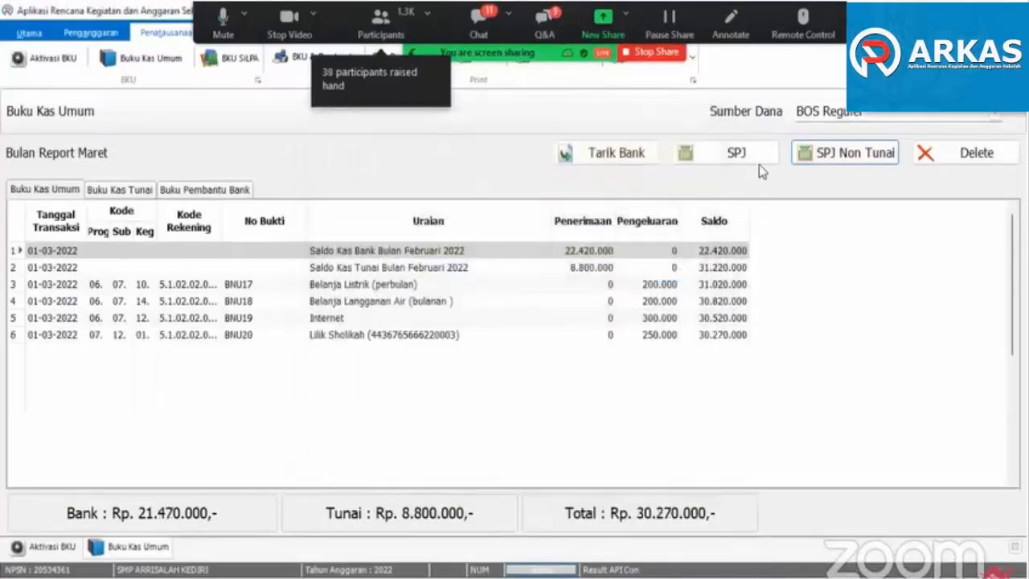
- Start another non-cash SPJ under Belanja Jasa Tenaga Pendidikan / Honorarium Guru and show its remaining activities
click(836, 153)
click(693, 214)
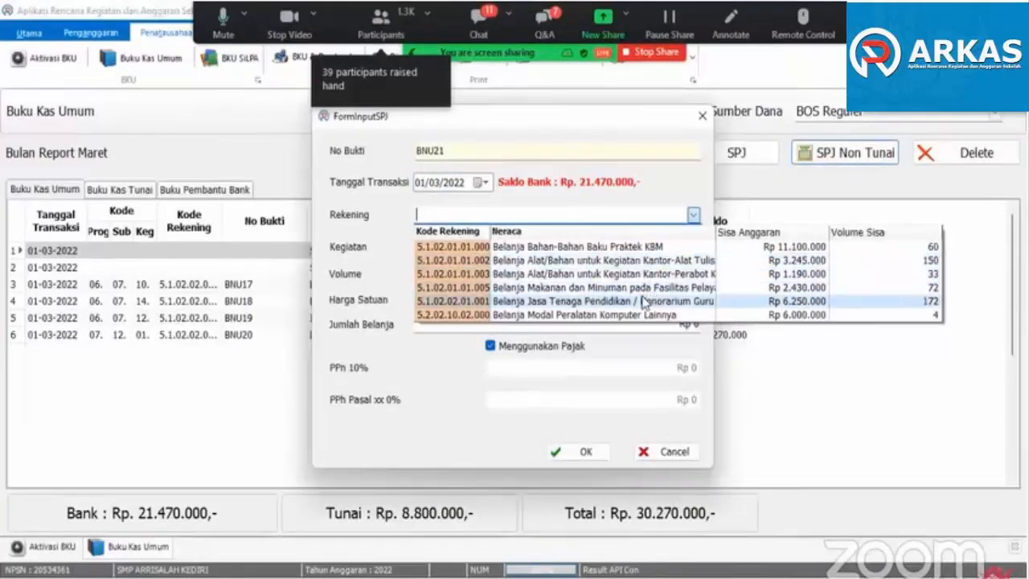
click(643, 301)
click(690, 248)
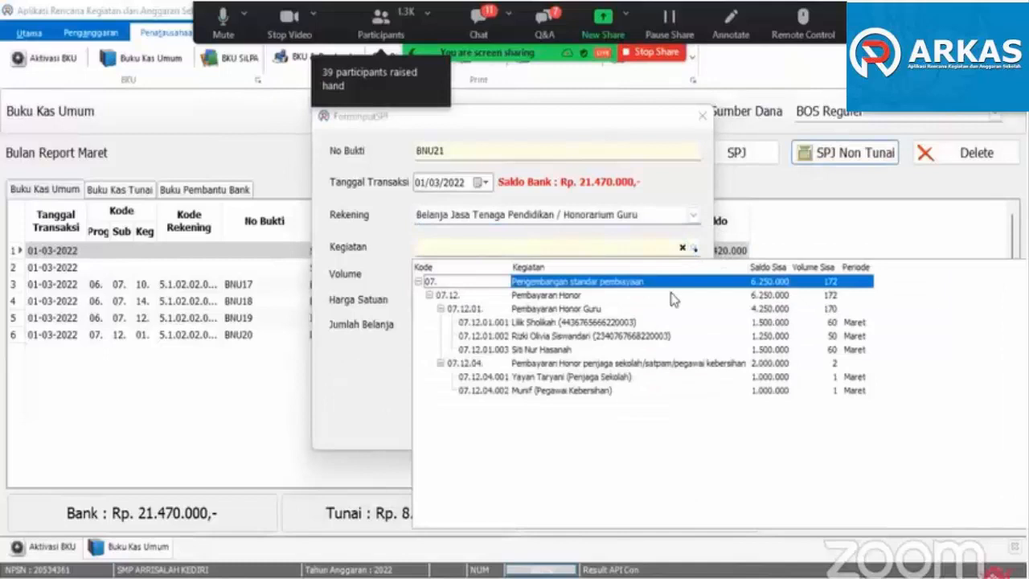
- Save the SPJ with the same teacher's March honorarium (07.12.01.001) and volume 60, and compare its expenditure with the February entry
click(582, 323)
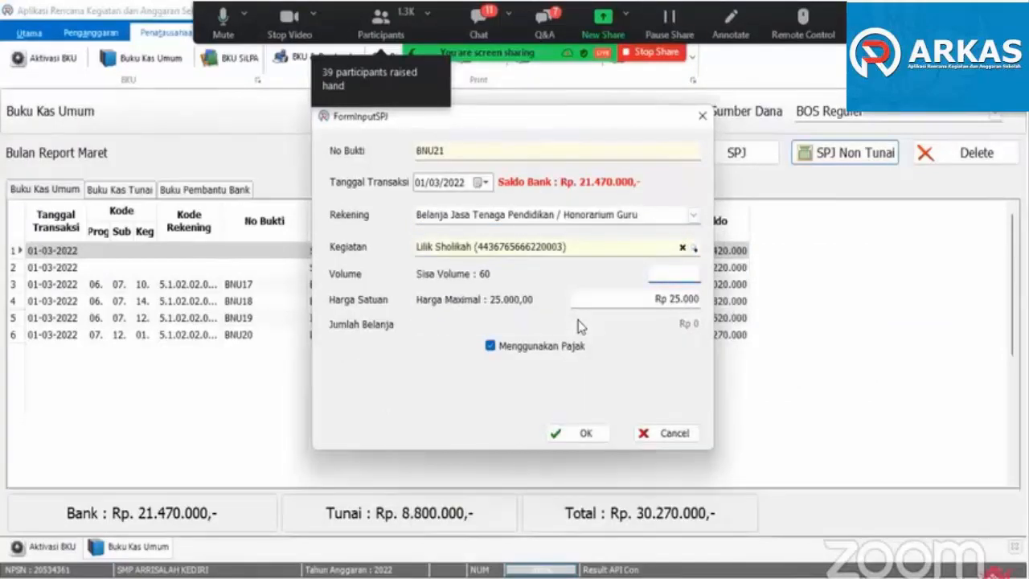
text(622)
text(0)
click(585, 432)
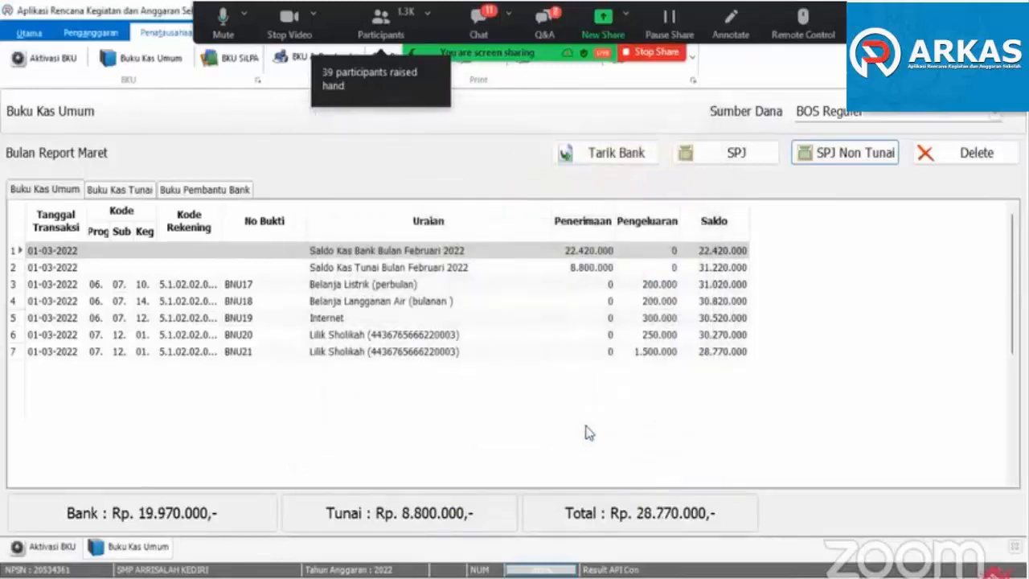
click(660, 336)
click(655, 347)
click(658, 339)
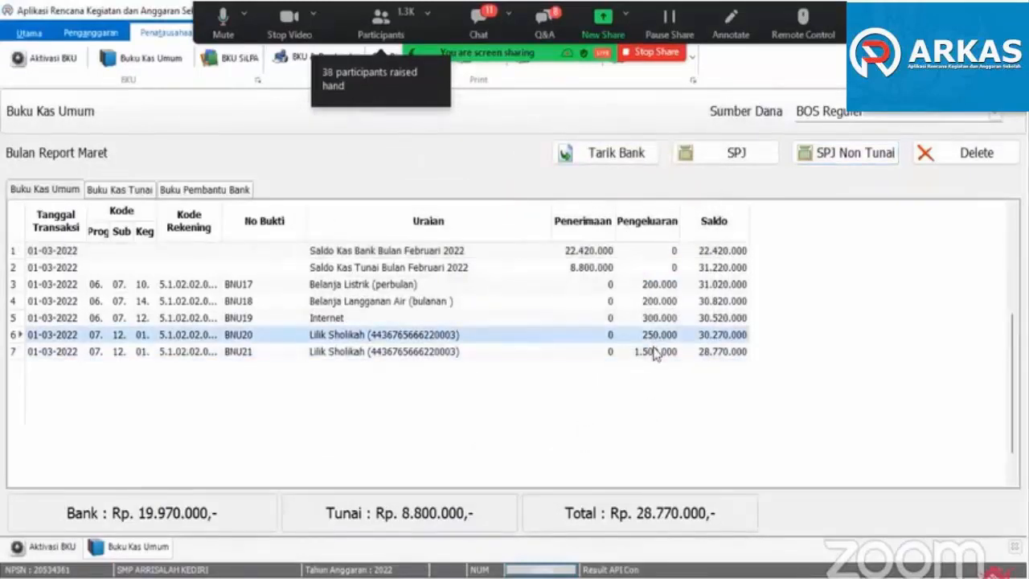
- Record a non-cash Honorarium Guru SPJ for the second teacher's March honorarium (07.12.01.002) with volume 50
click(846, 153)
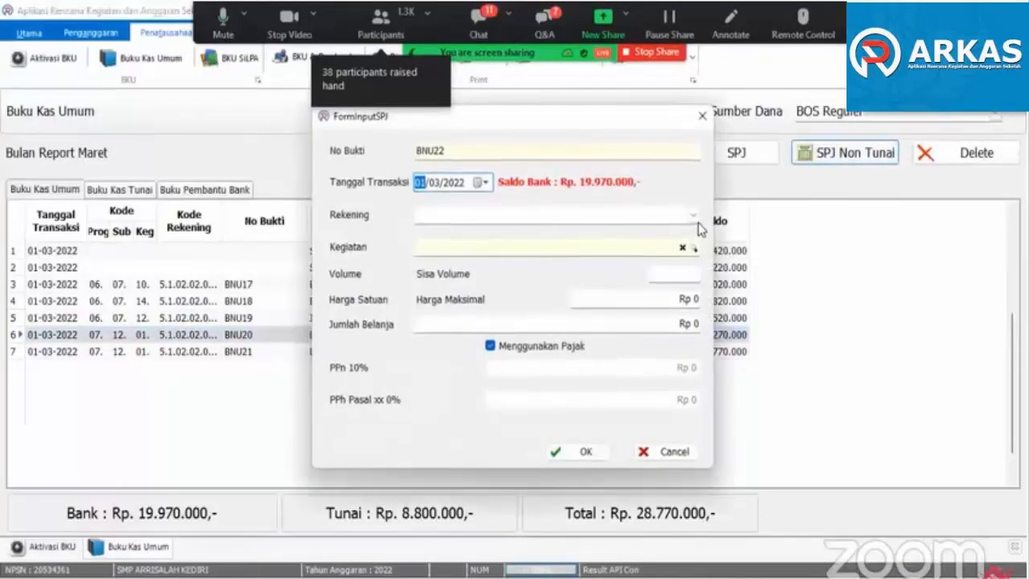
click(693, 215)
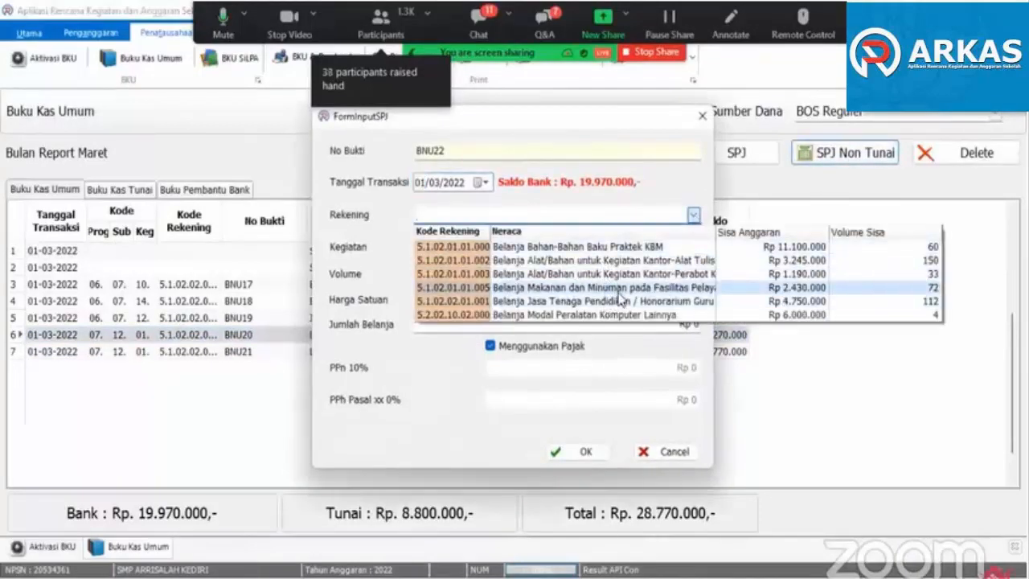
click(618, 299)
click(688, 249)
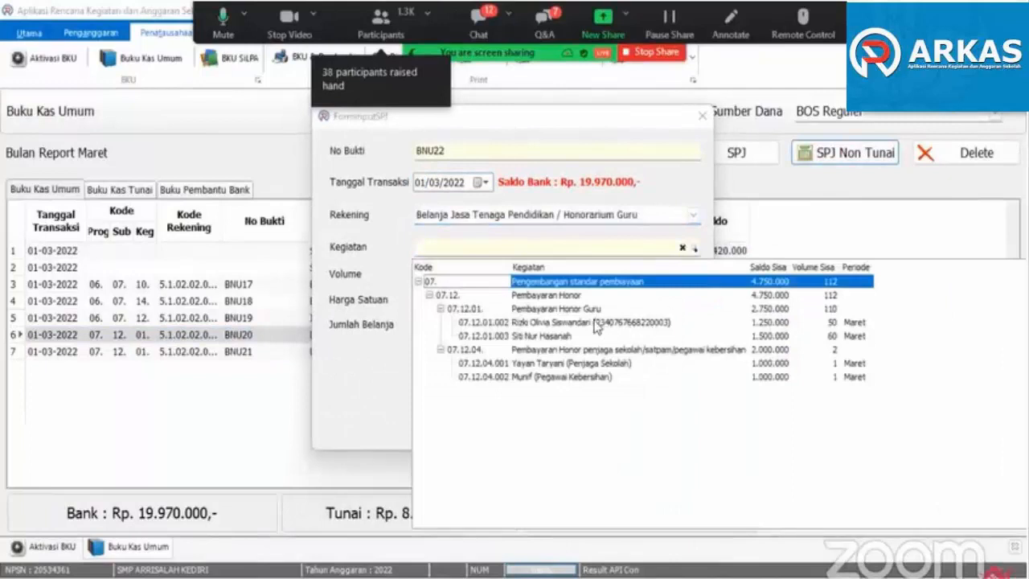
click(554, 324)
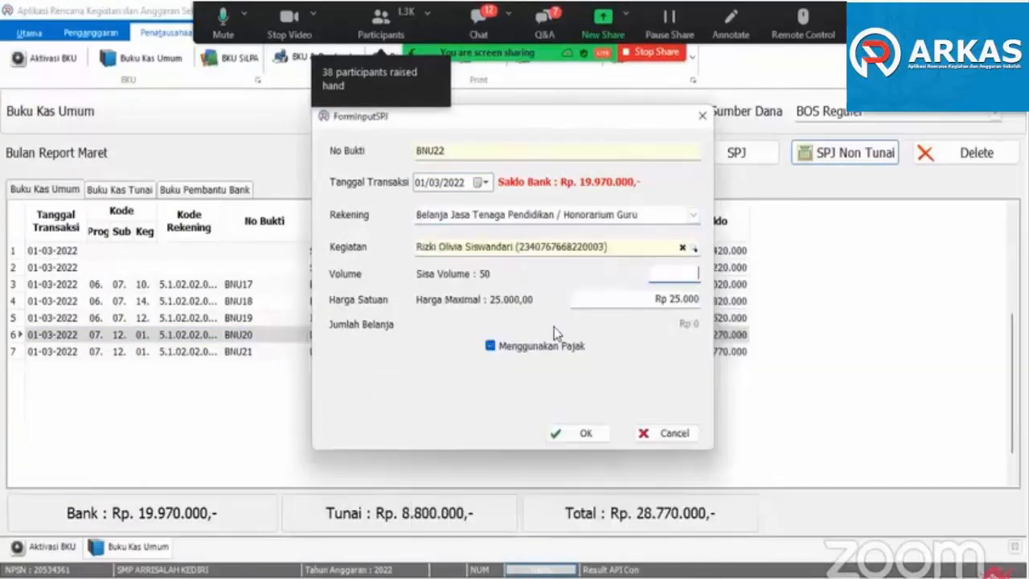
text(50)
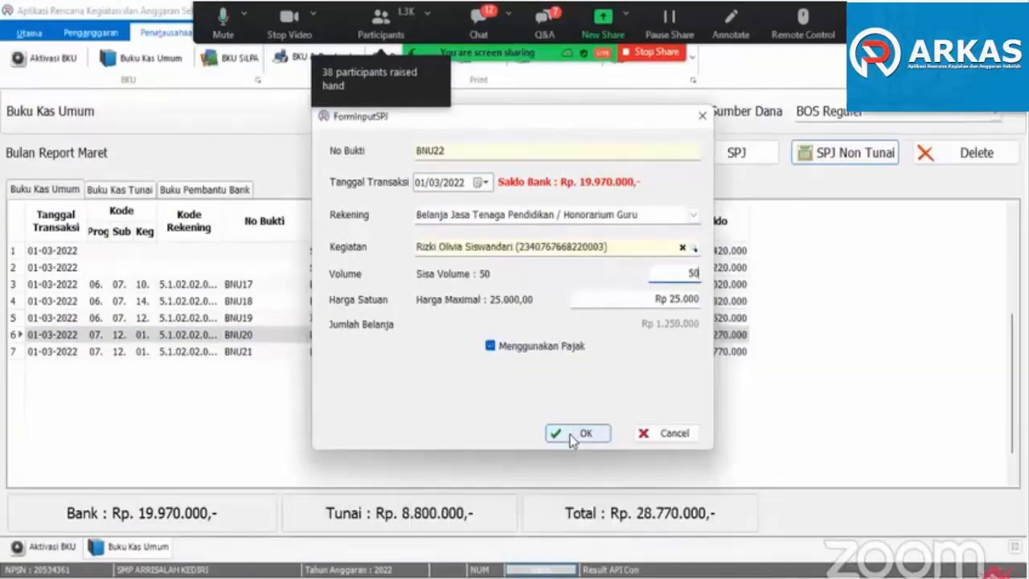
click(575, 432)
- Record a non-cash Honorarium Guru SPJ for the third teacher's March honorarium with volume 60
click(811, 153)
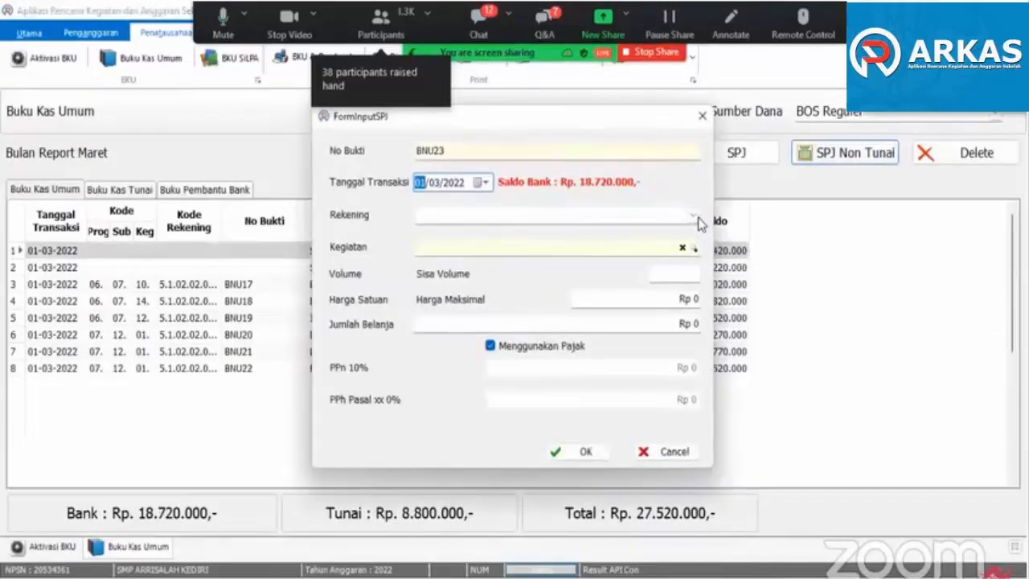
click(693, 215)
click(583, 301)
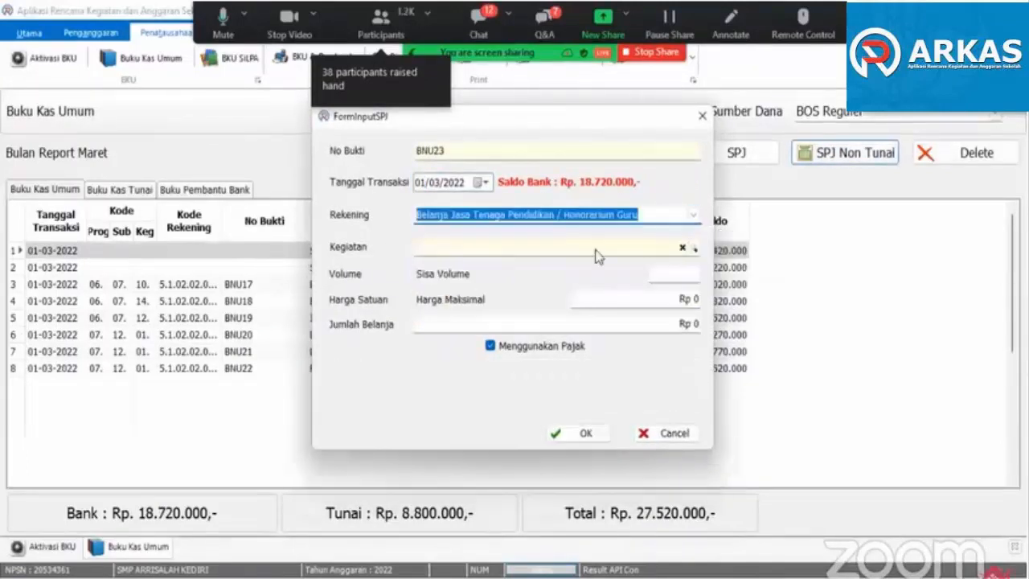
click(597, 251)
click(545, 323)
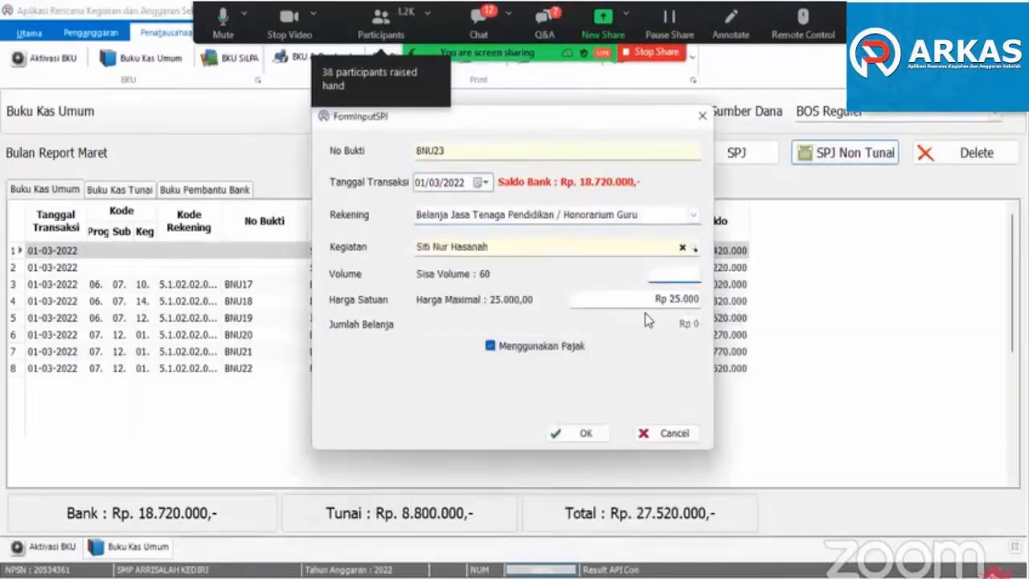
text(60)
click(585, 433)
- Record a non-cash Honorarium Guru SPJ for the school guard's March honorarium (07.12.04.001) with volume 1
click(840, 155)
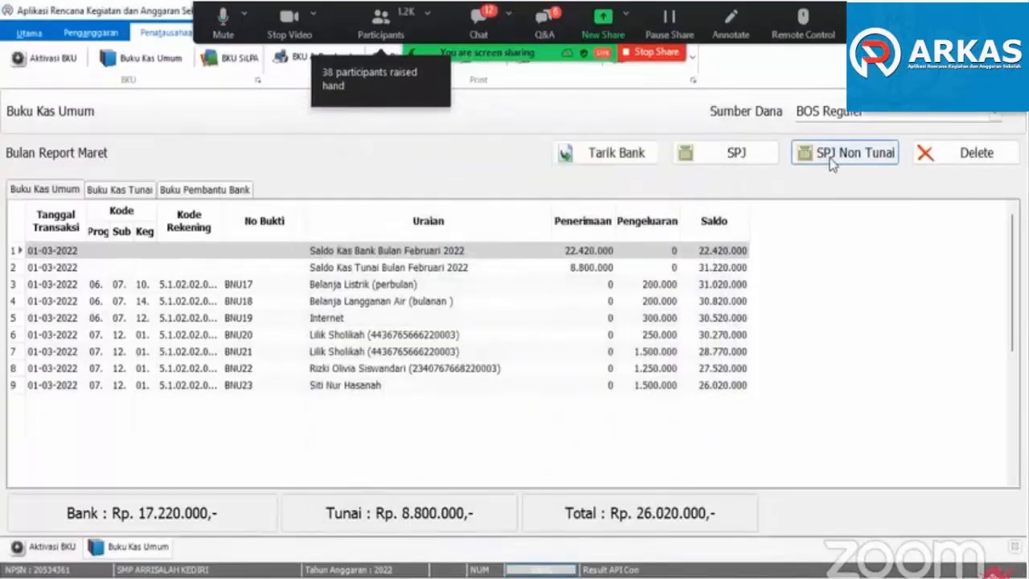
click(691, 216)
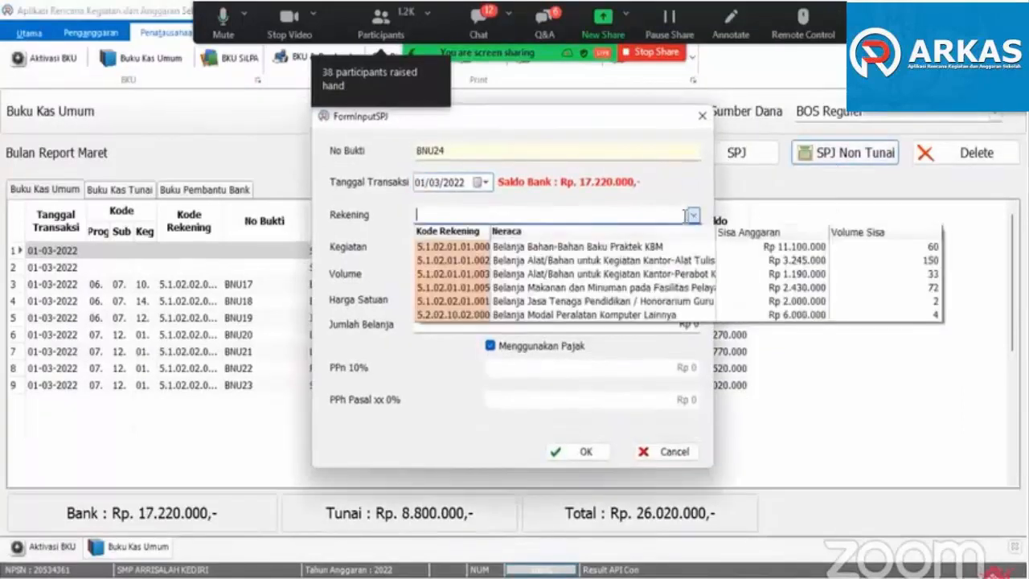
click(626, 304)
click(693, 249)
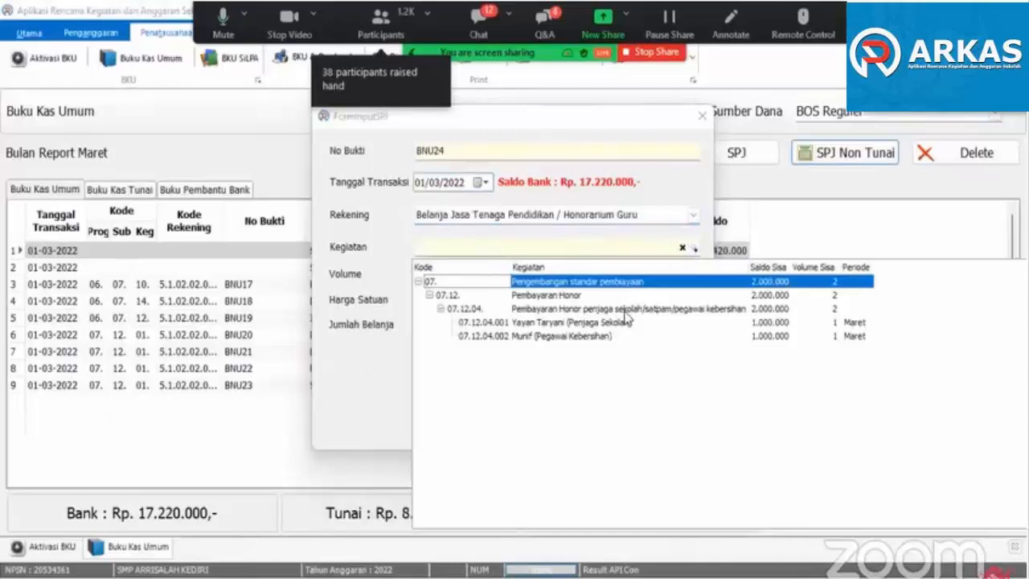
click(601, 324)
click(601, 326)
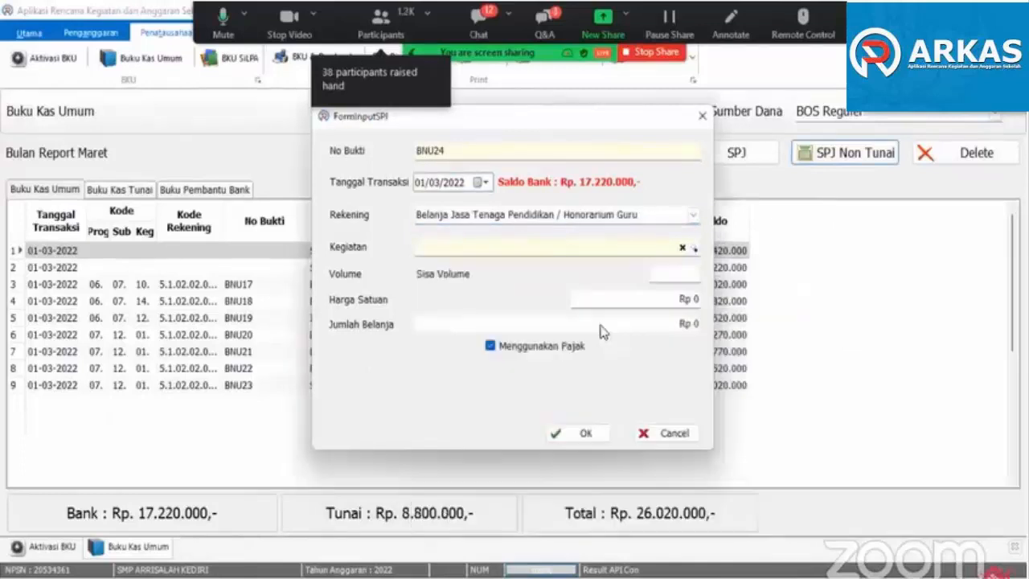
click(566, 434)
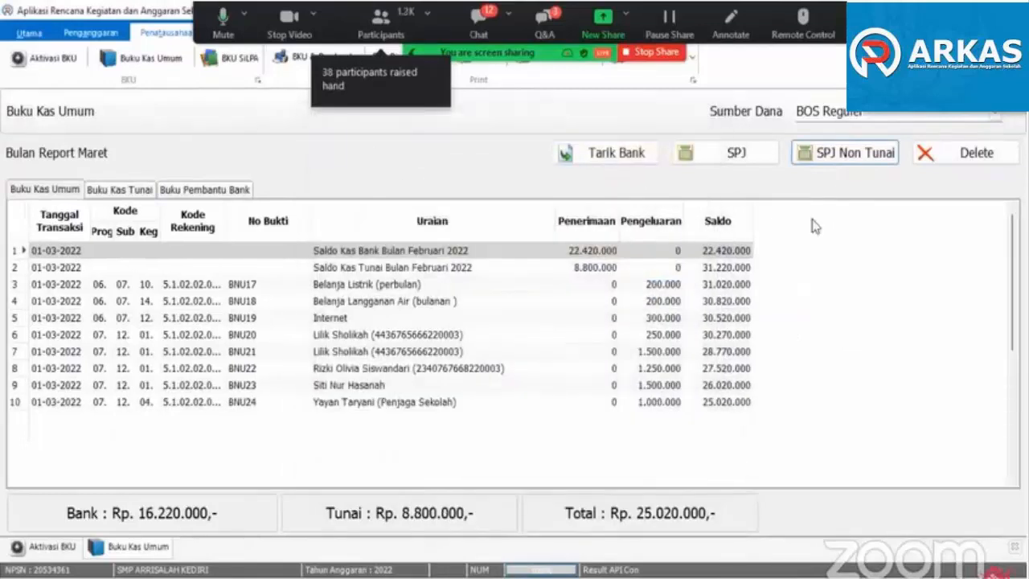
- Record a non-cash SPJ for the cleaning staff member's March honorarium (07.12.04.002) with volume 1
click(844, 153)
click(694, 215)
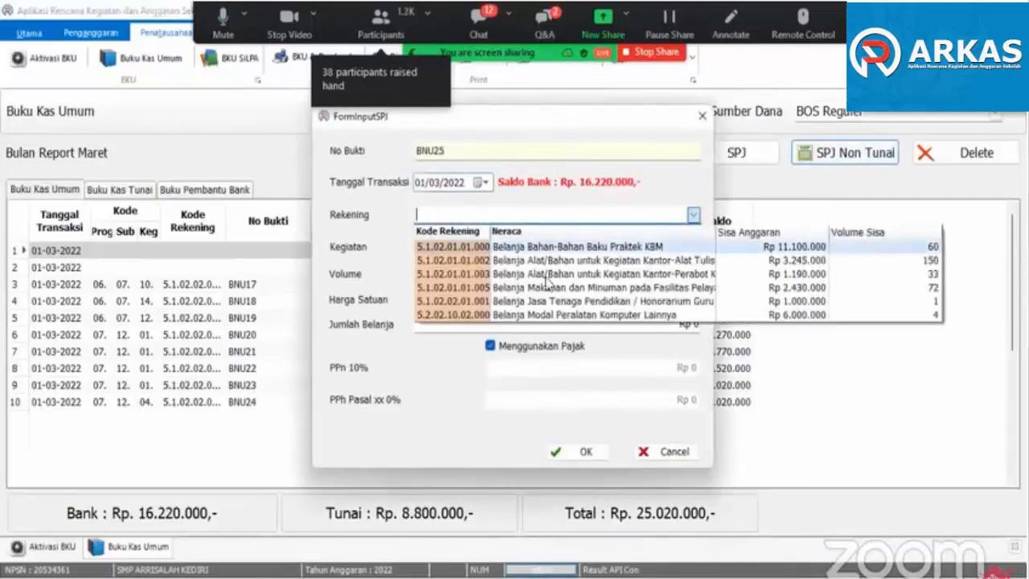
click(568, 302)
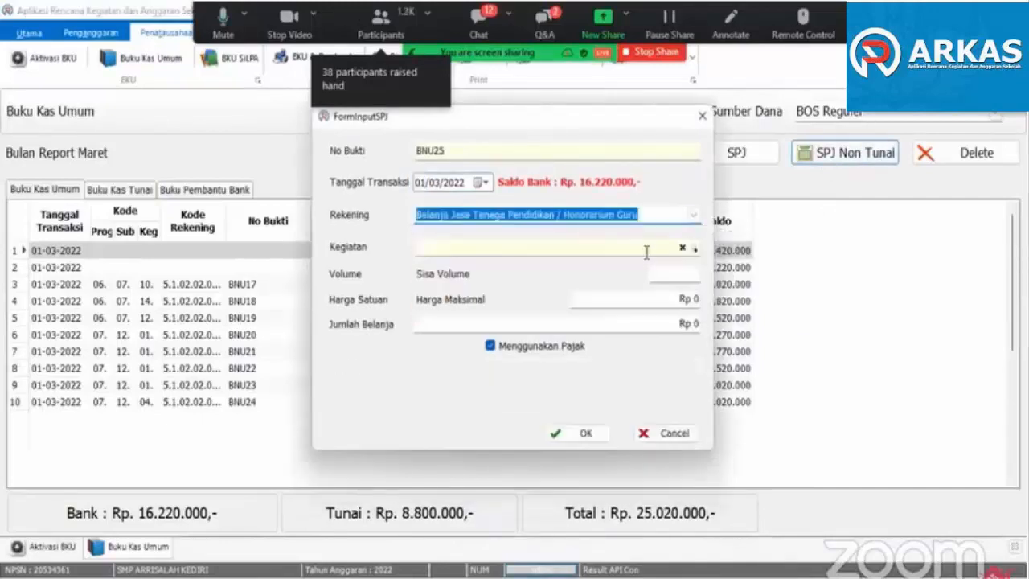
click(650, 249)
click(545, 322)
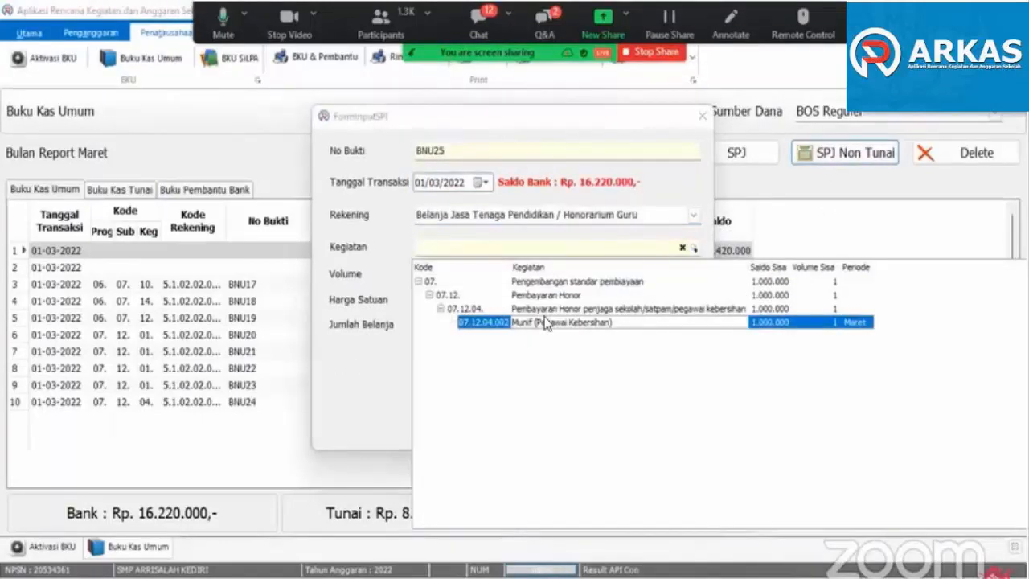
click(579, 432)
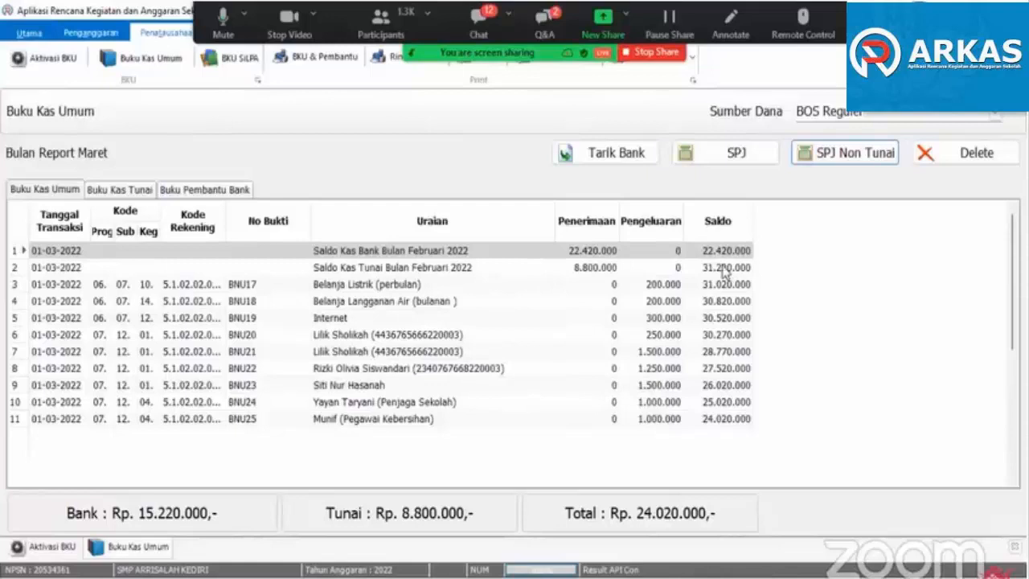
- Start a cash SPJ dated 07/03/2022 under Belanja Alat/Bahan untuk Kegiatan Kantor-Alat Tulis Kantor
click(723, 155)
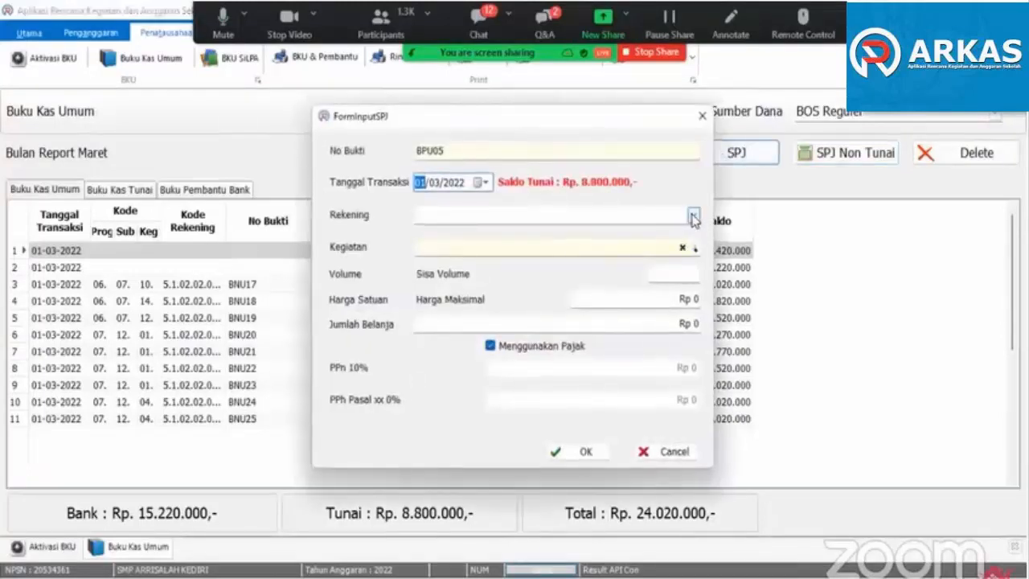
click(693, 215)
click(680, 190)
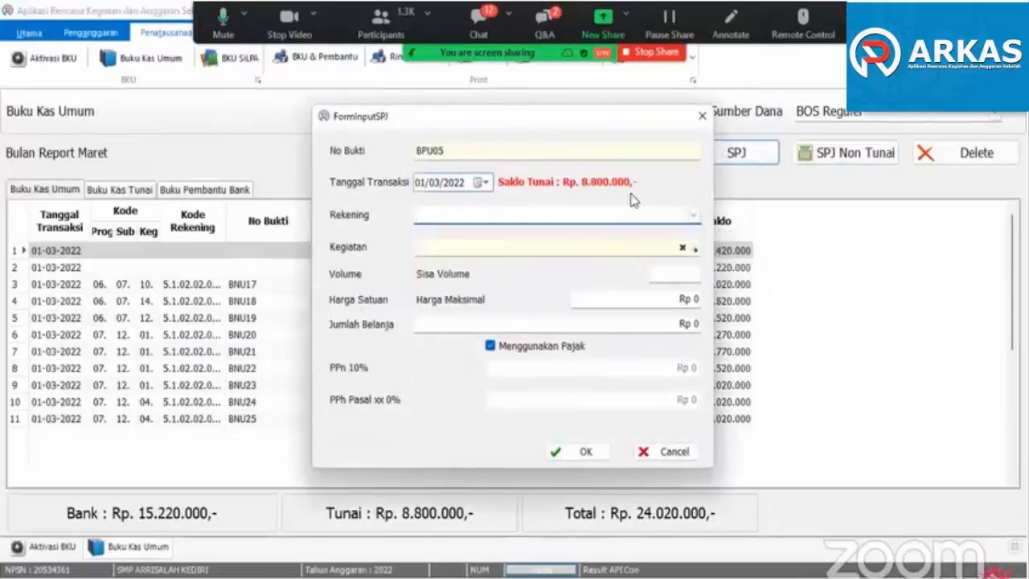
click(484, 184)
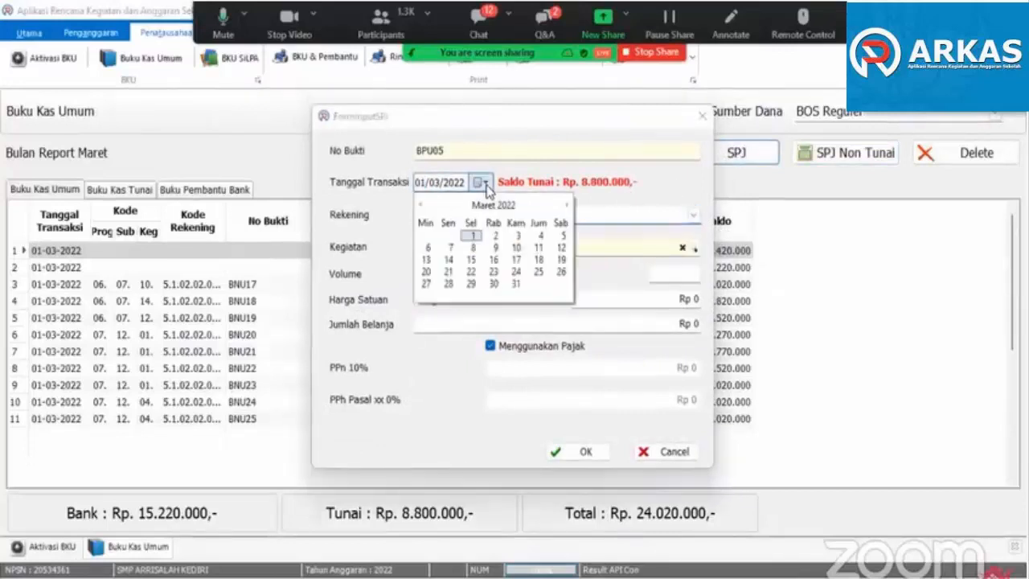
click(449, 249)
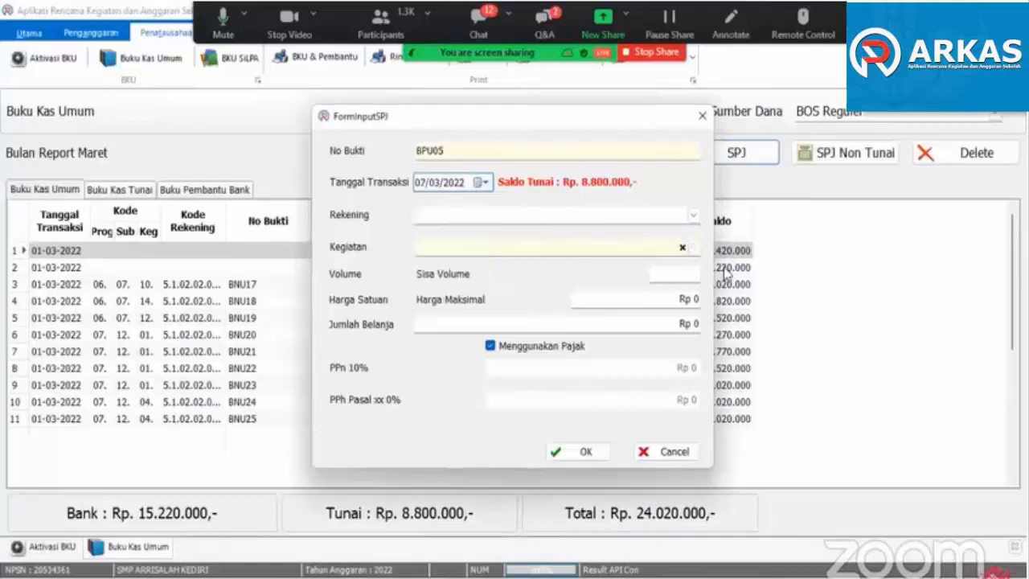
click(693, 215)
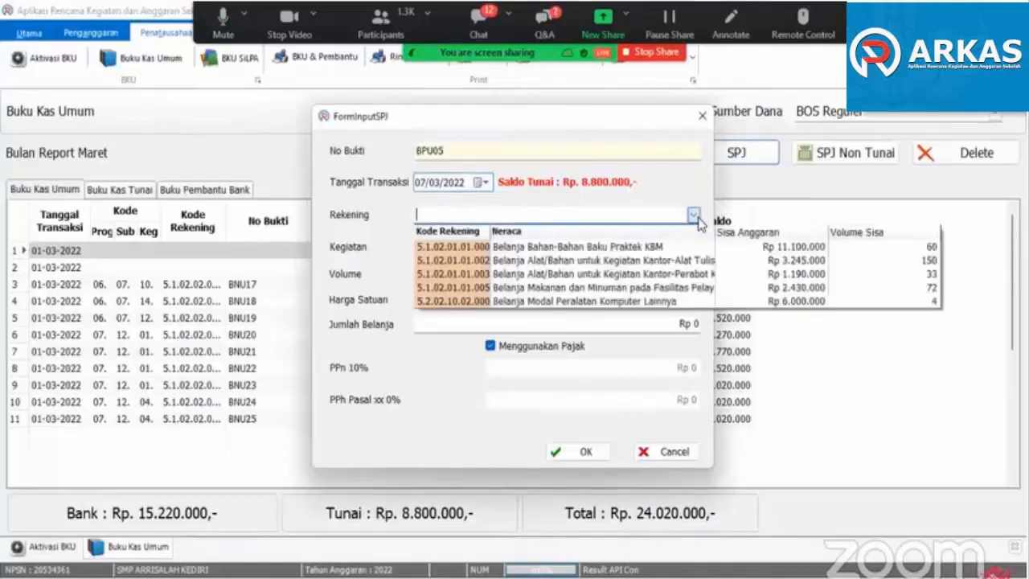
click(693, 262)
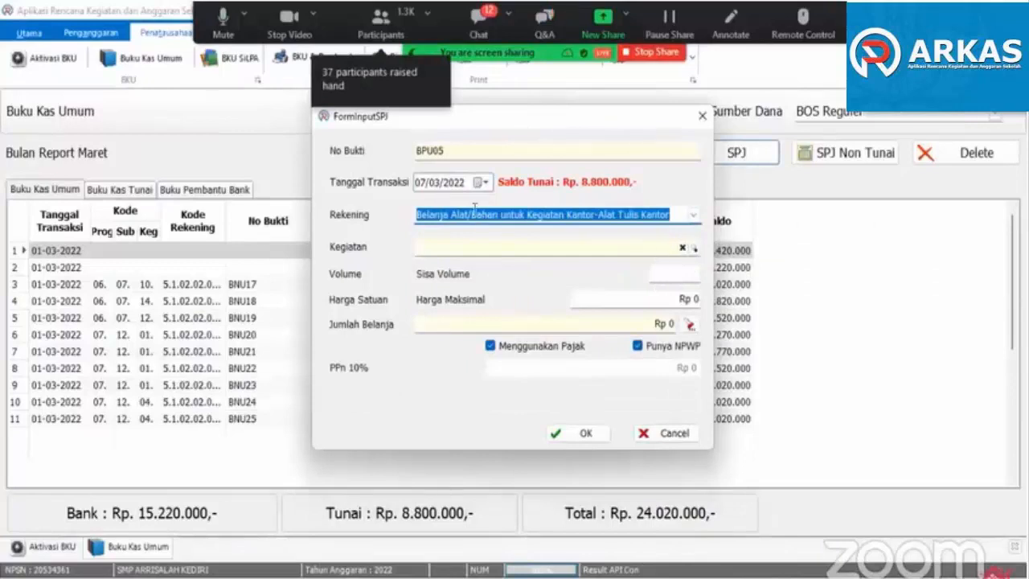
click(615, 255)
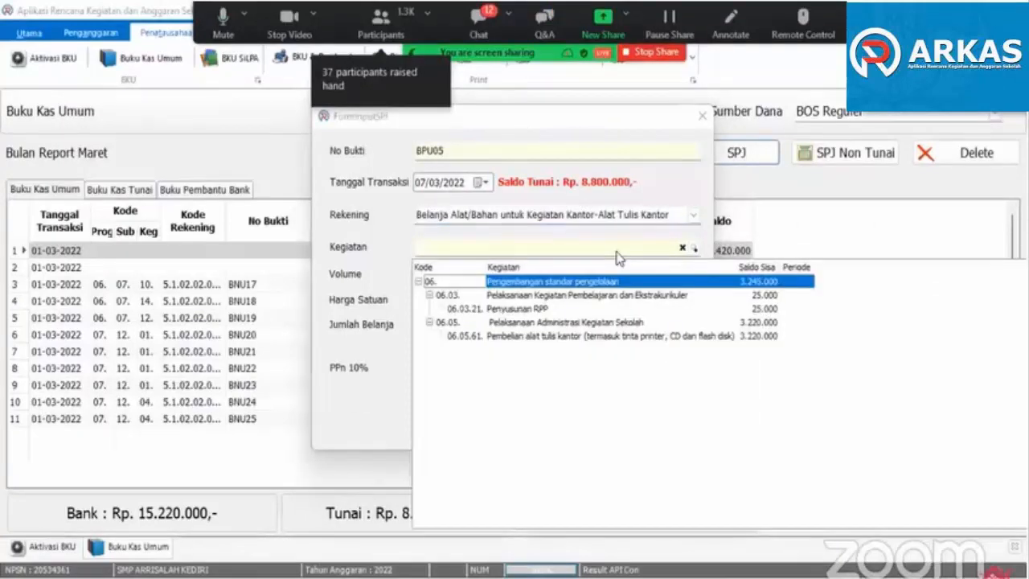
click(576, 336)
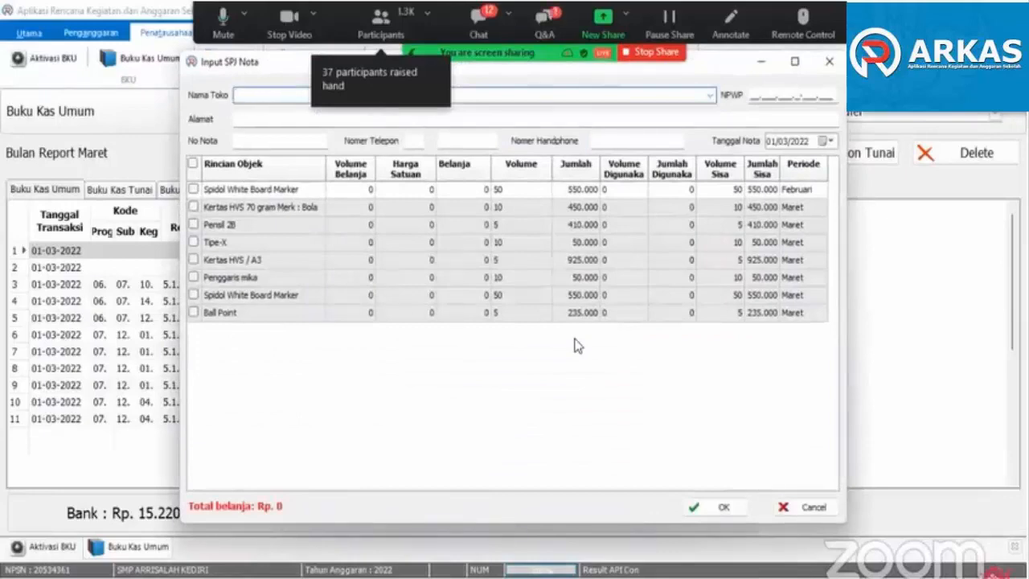
click(811, 509)
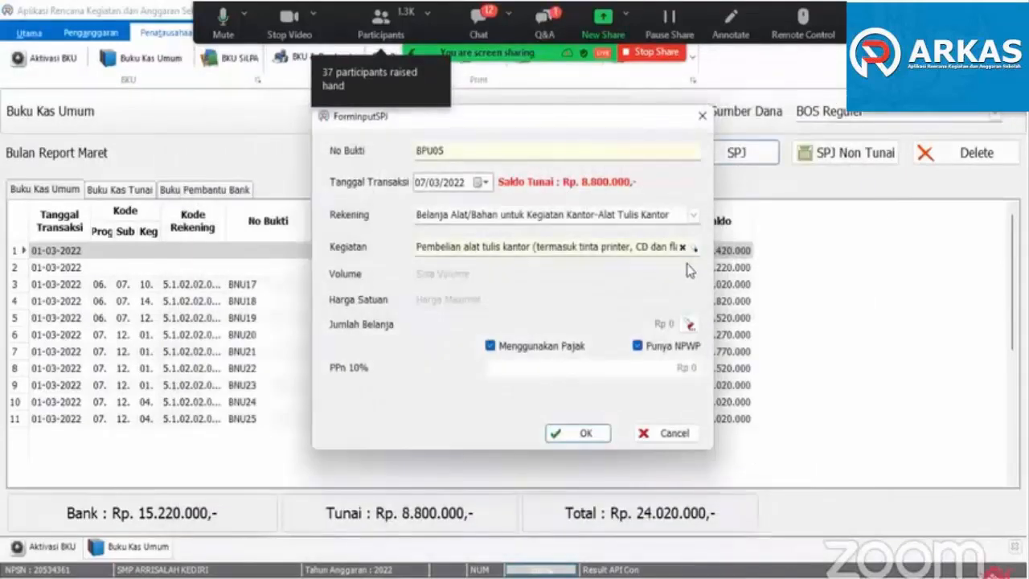
- Assign activity 06.05.61 Pembelian alat tulis kantor under the Alat Tulis Kantor account and bring up its purchase note
click(693, 215)
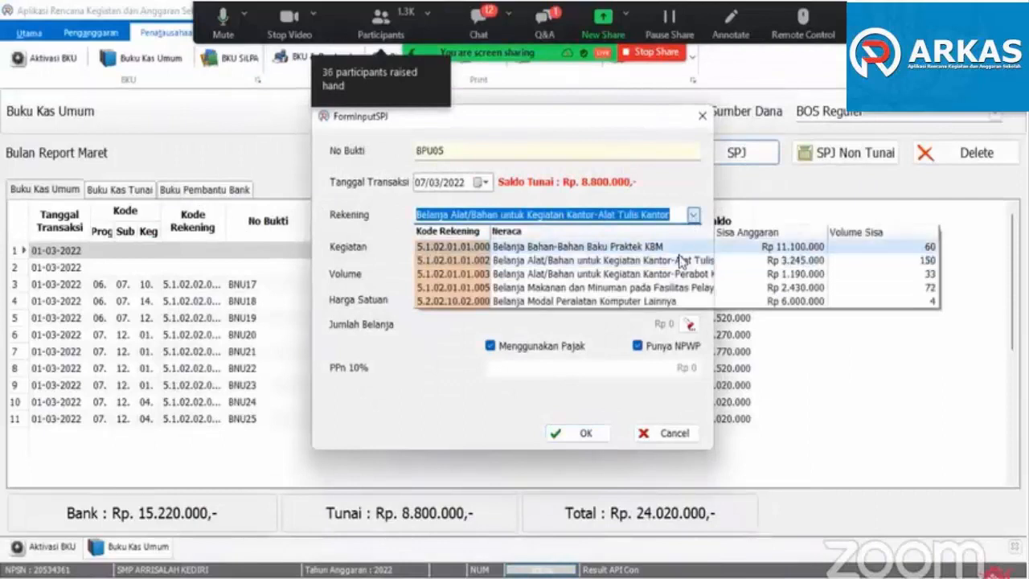
click(675, 262)
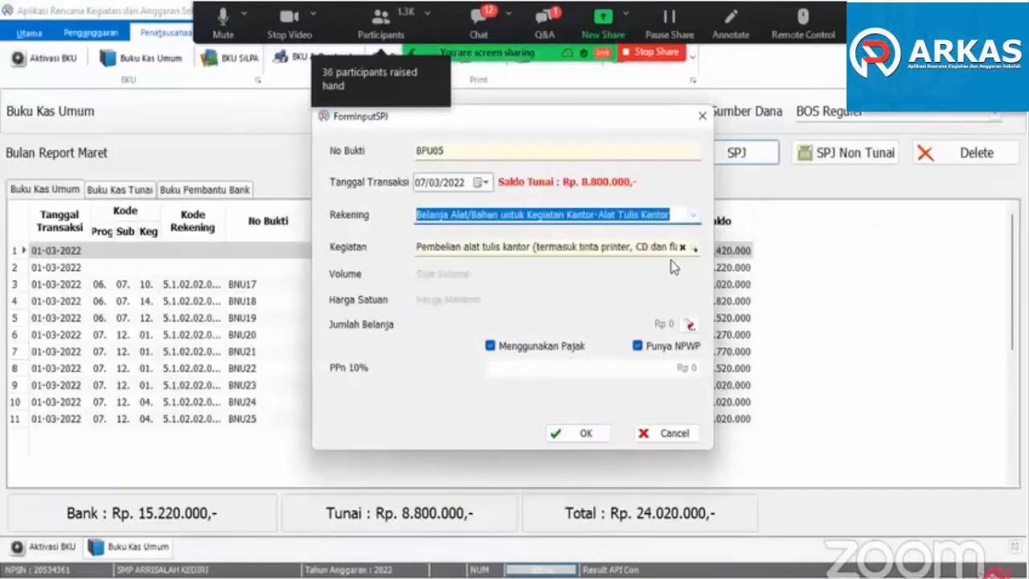
click(694, 249)
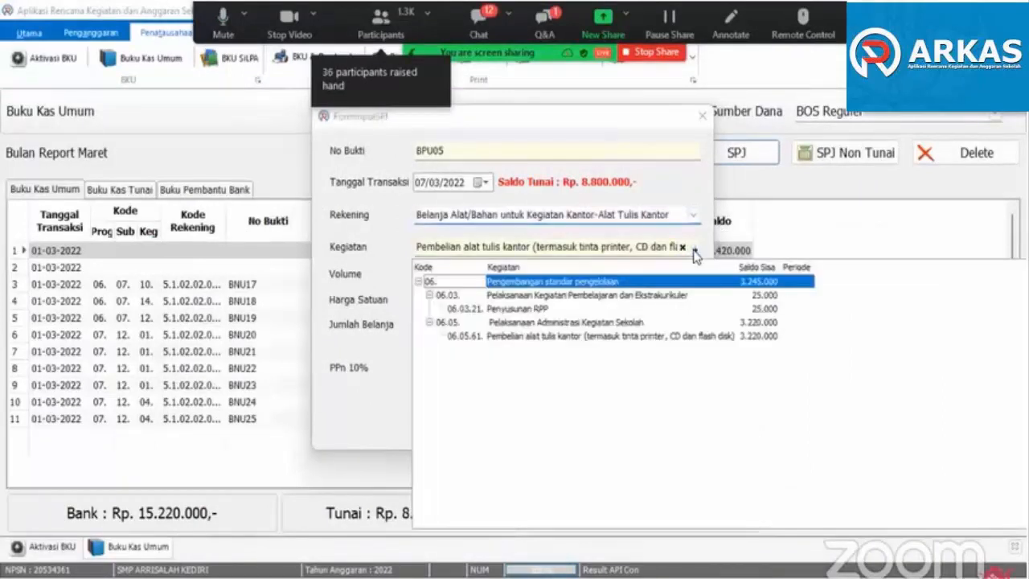
click(579, 346)
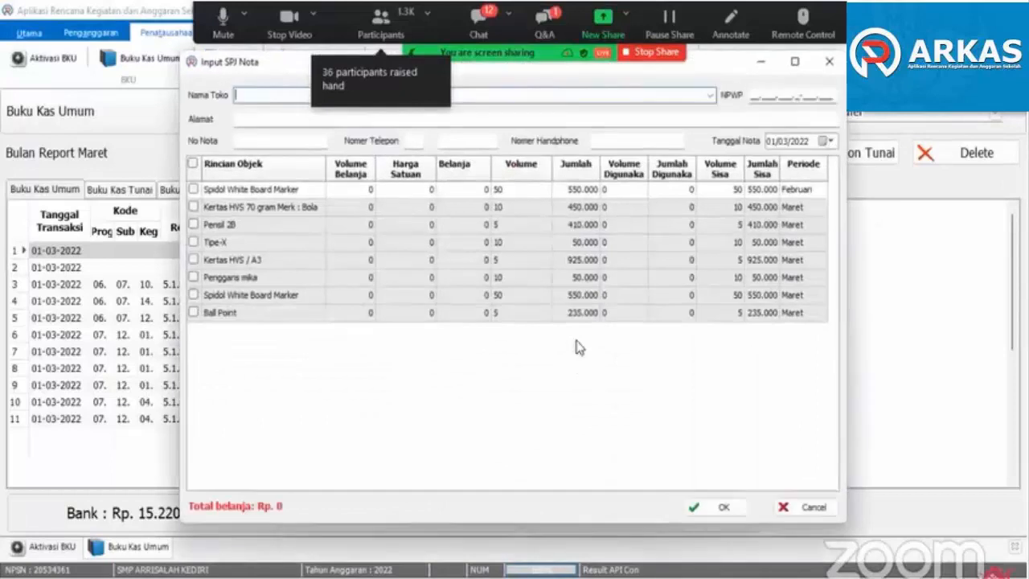
click(193, 189)
click(193, 207)
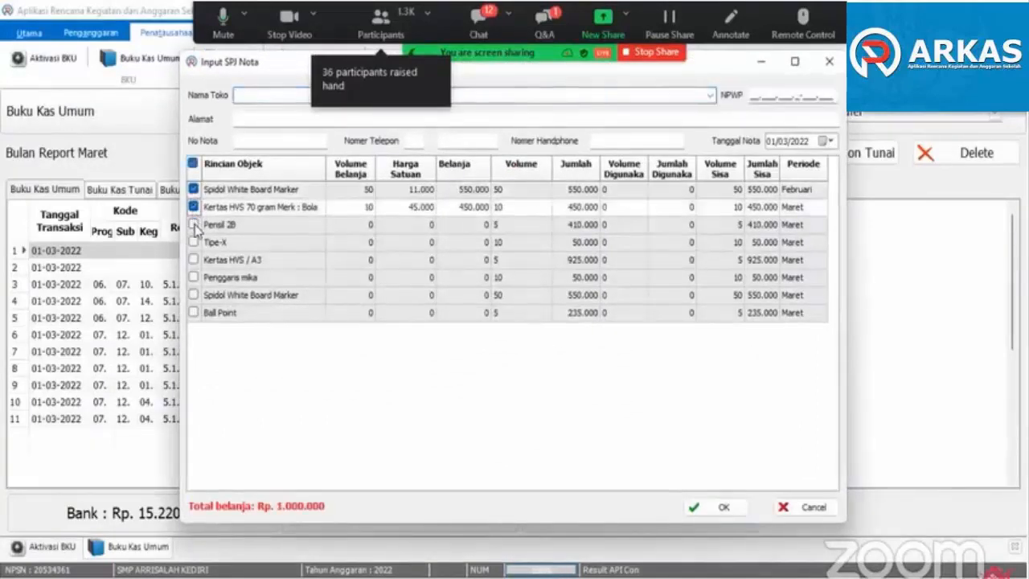
click(193, 224)
click(193, 242)
click(193, 260)
click(193, 277)
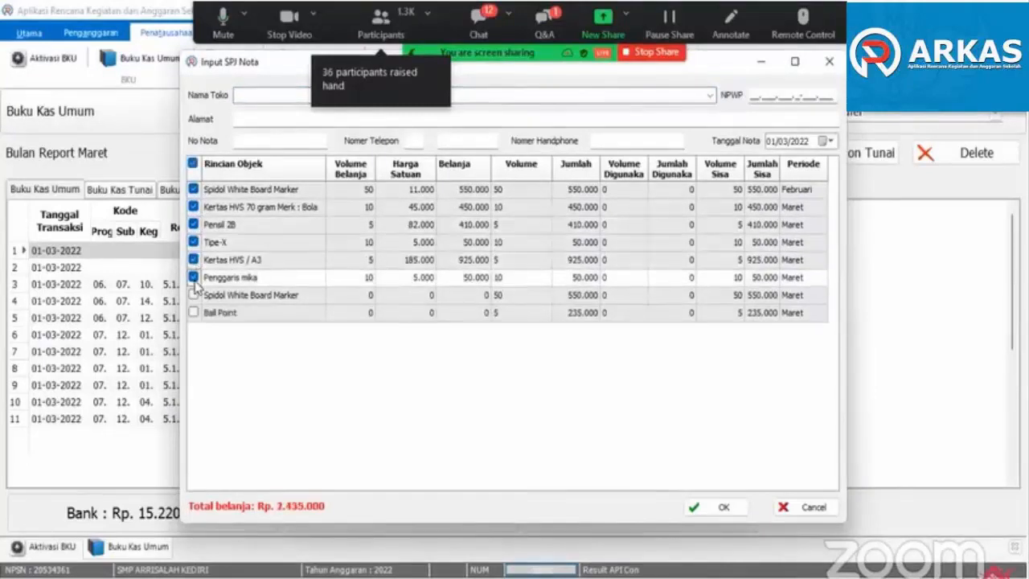
click(193, 277)
click(193, 260)
click(193, 242)
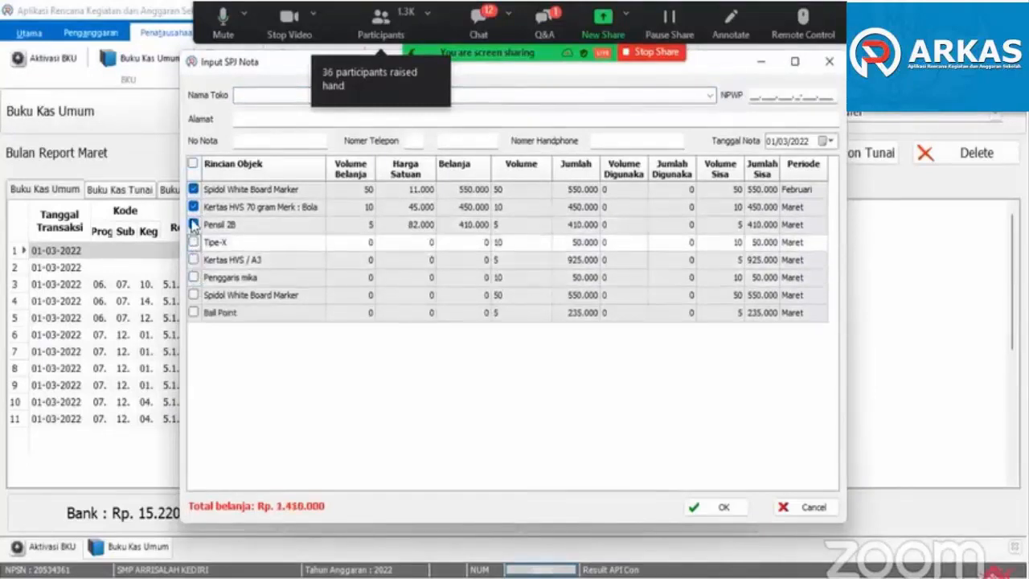
click(193, 225)
click(193, 207)
click(193, 188)
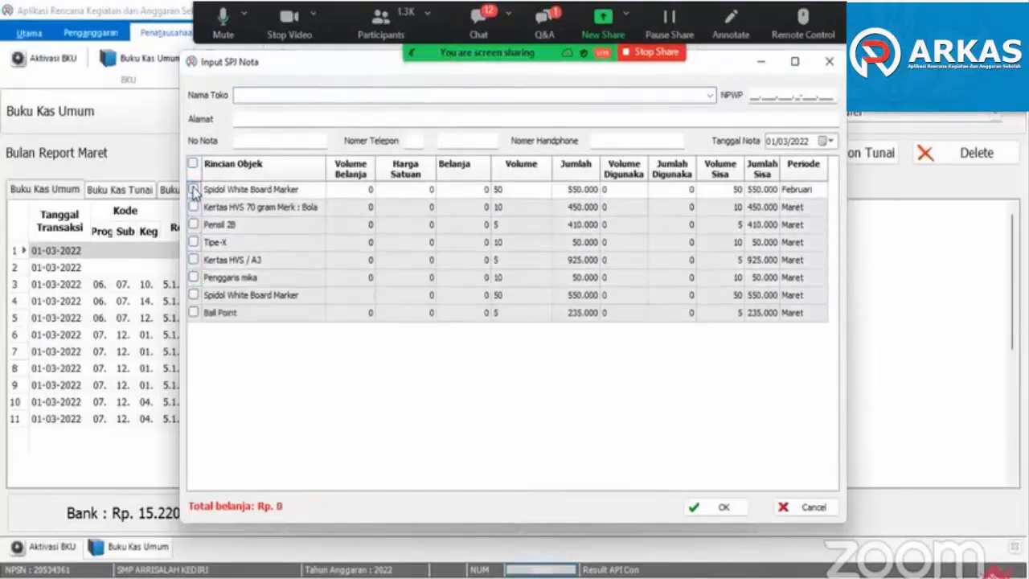
- Fill in the purchase note with store Toko ABC, note number ATK002 and note date 07/03/2022
click(709, 95)
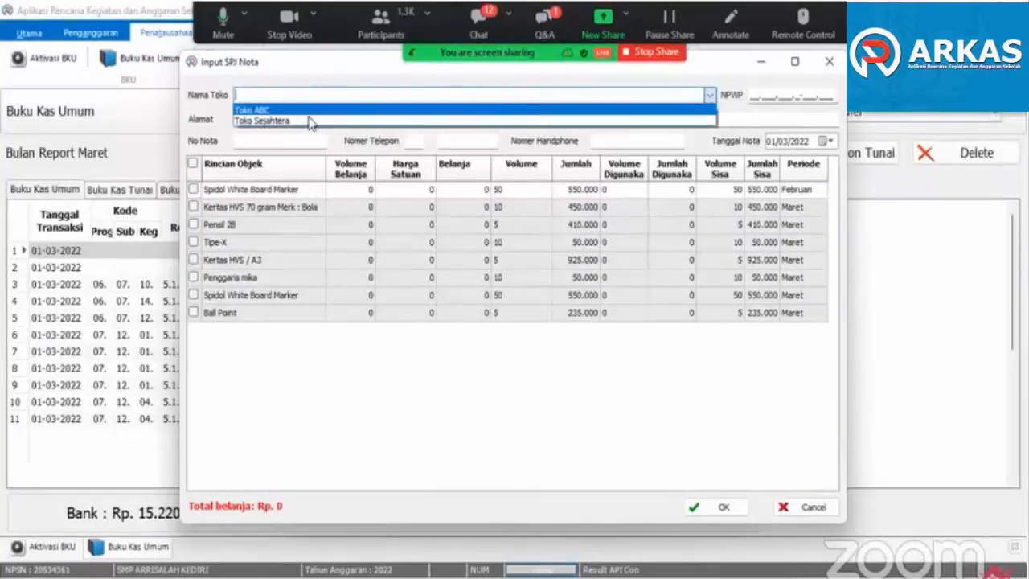
click(266, 111)
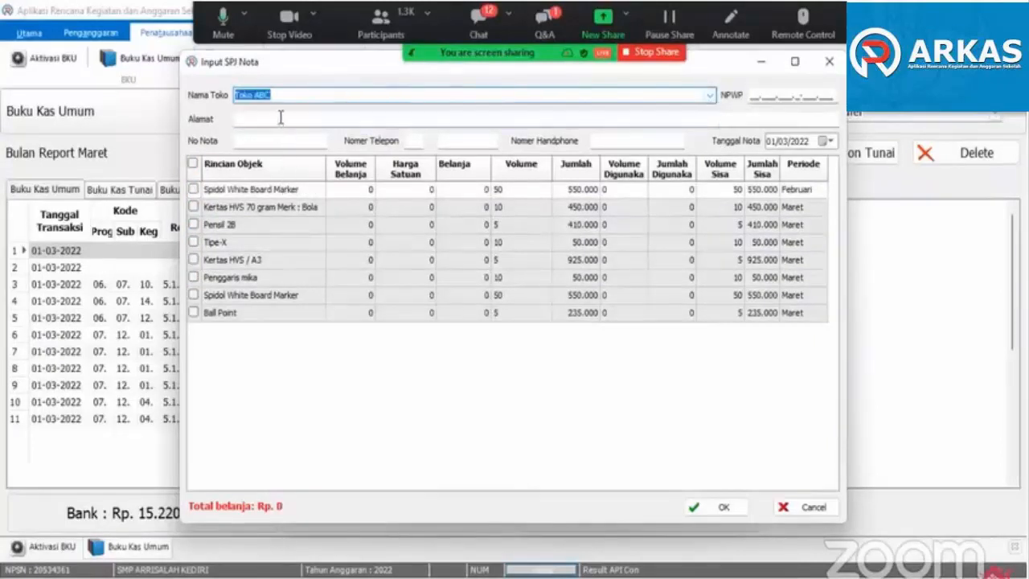
click(284, 142)
text(ATK002)
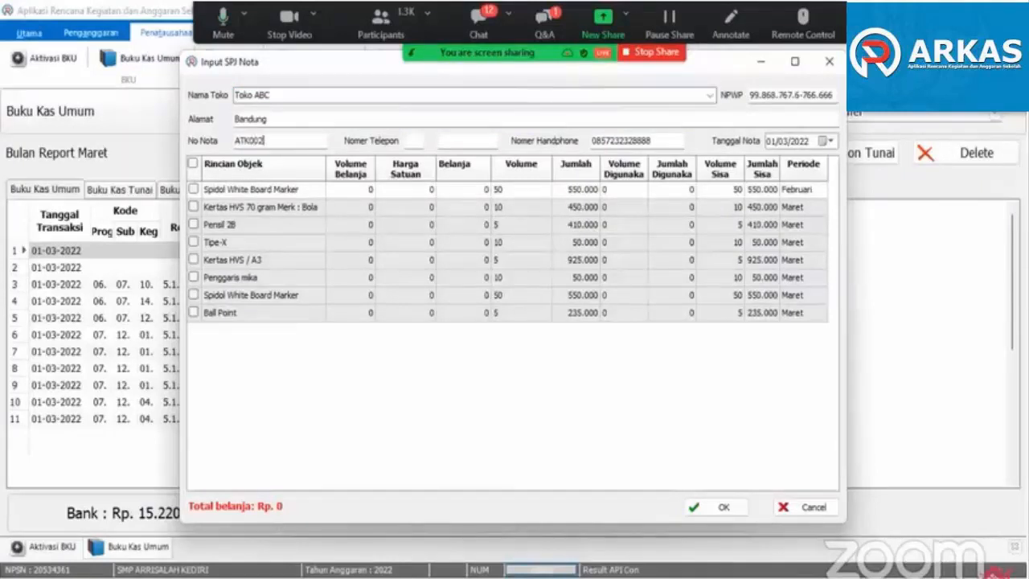
click(286, 146)
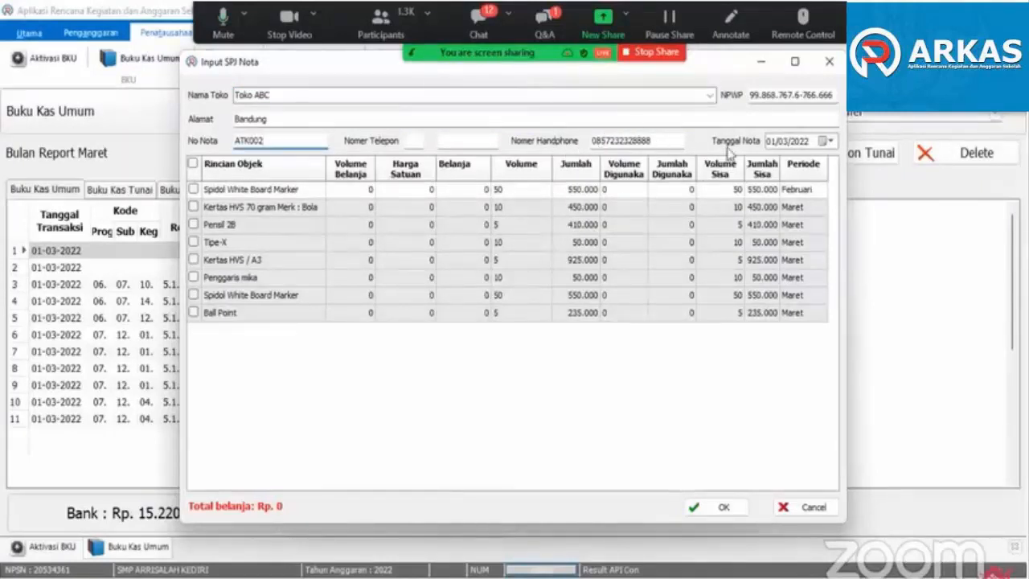
click(828, 142)
click(802, 206)
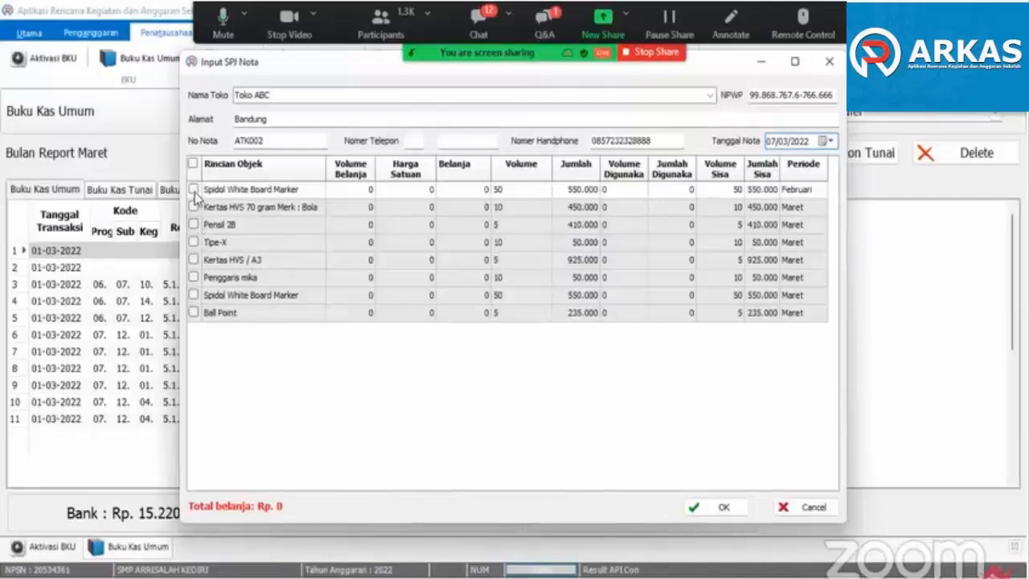
- Select February's Spidol White Board Marker, Kertas HVS 70 gram, Pensil 2B, Kertas HVS / A3 and Ball Point for purchase note ATK002
click(193, 190)
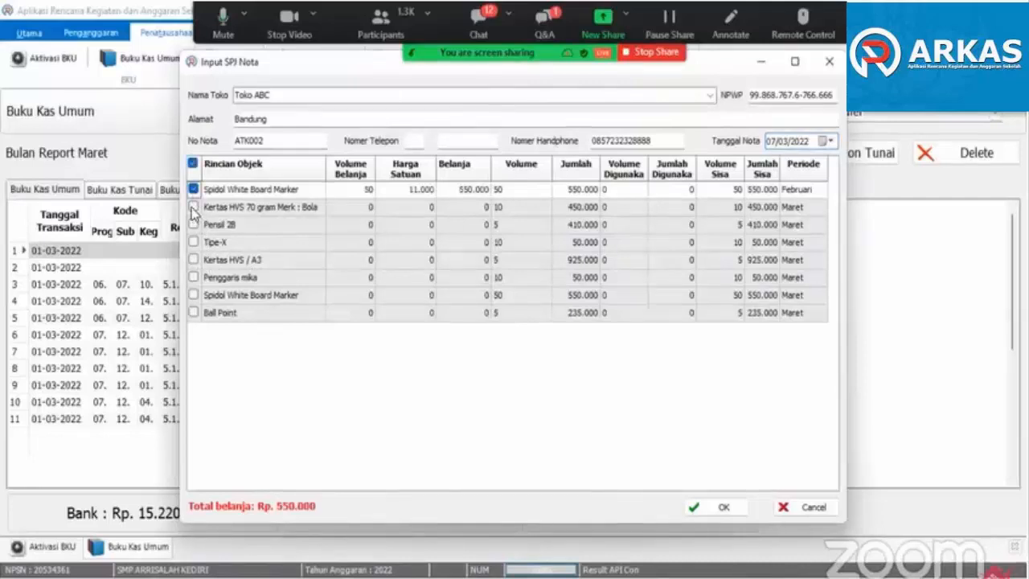
click(193, 208)
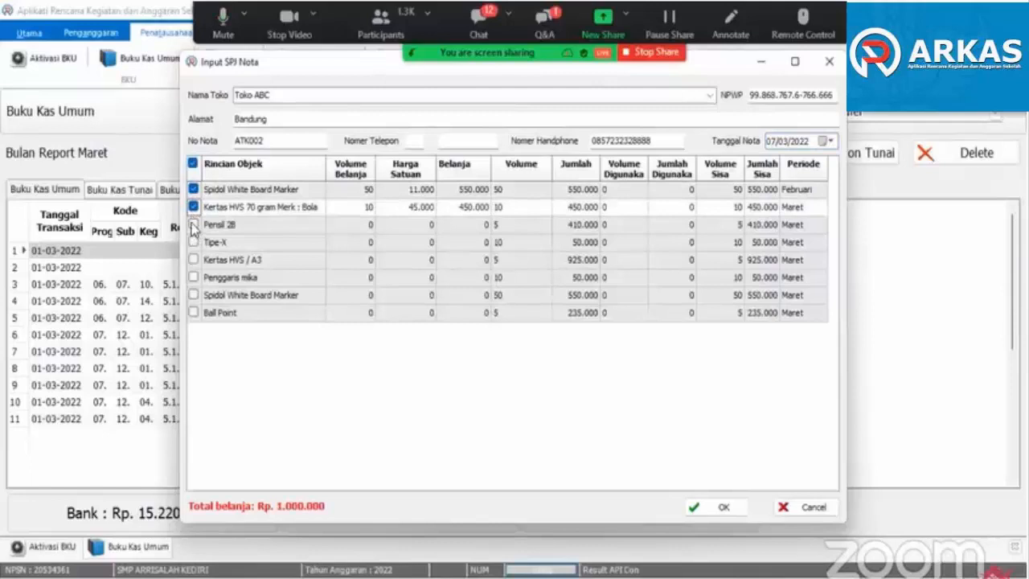
click(193, 225)
click(193, 259)
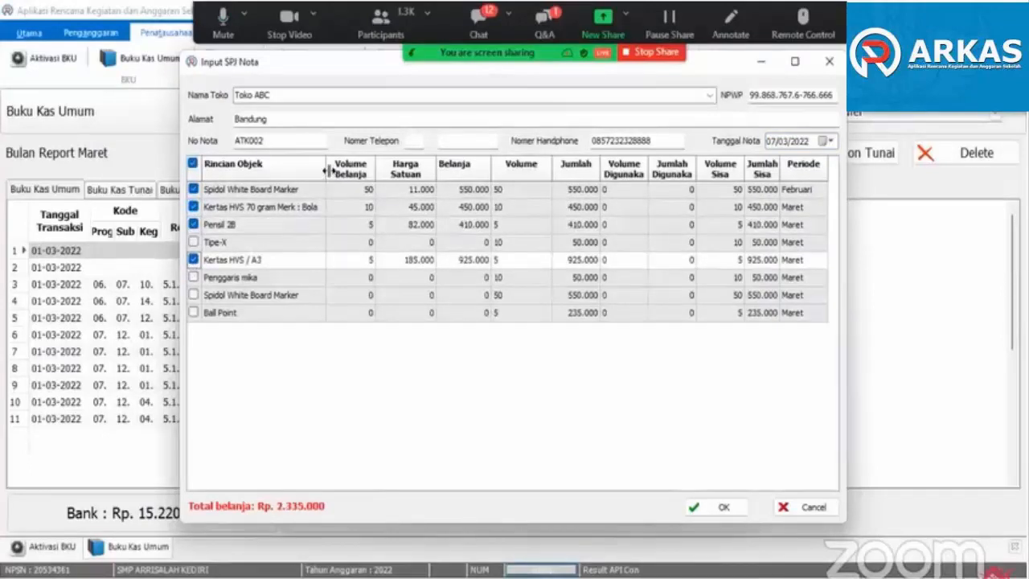
drag(327, 169, 363, 172)
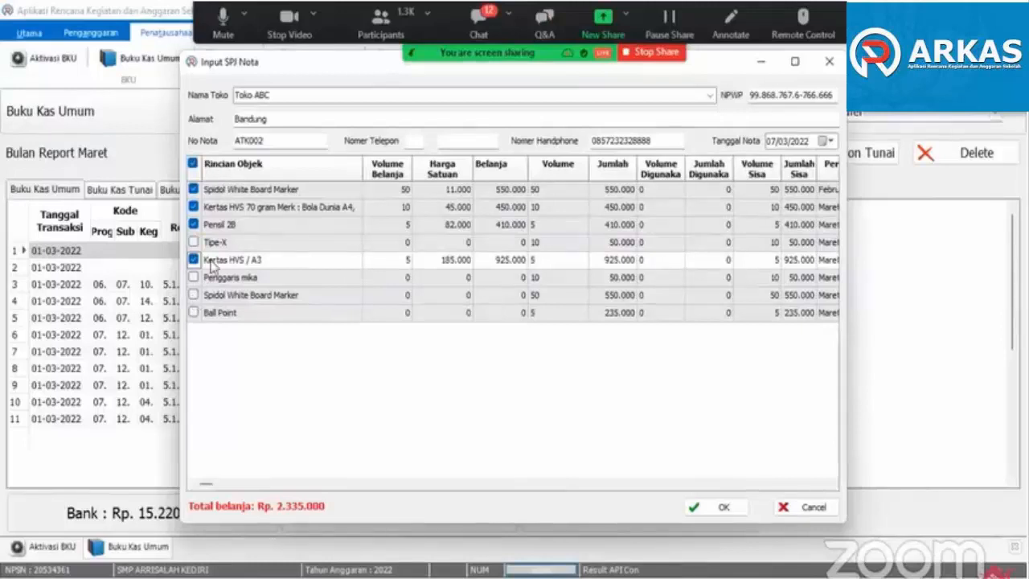
click(193, 313)
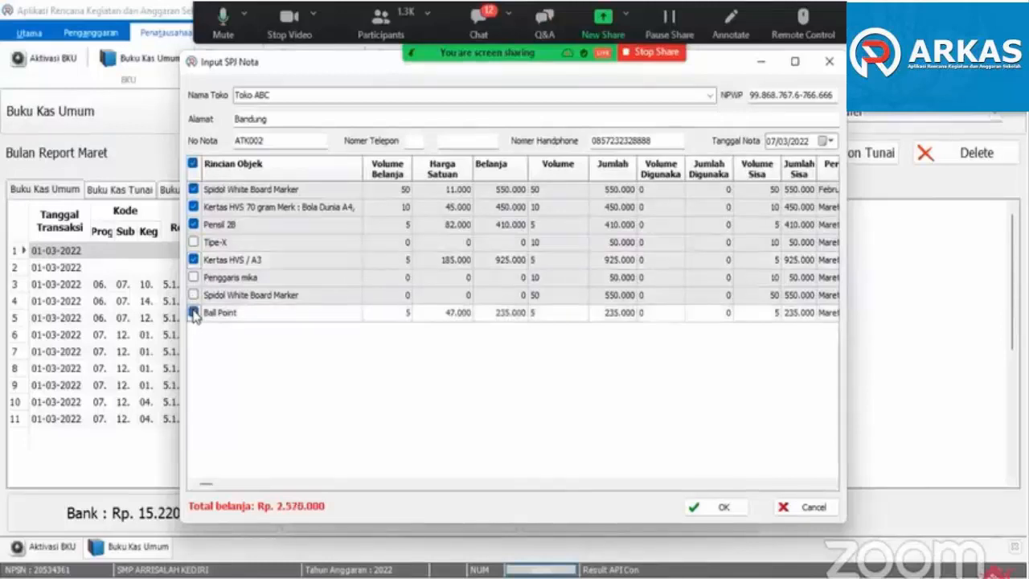
- Set purchase volumes to 30 for Spidol White Board Marker, 4 for Kertas HVS 70 gram and 2 for Kertas HVS / A3, and save the SPJ
click(395, 189)
text(40)
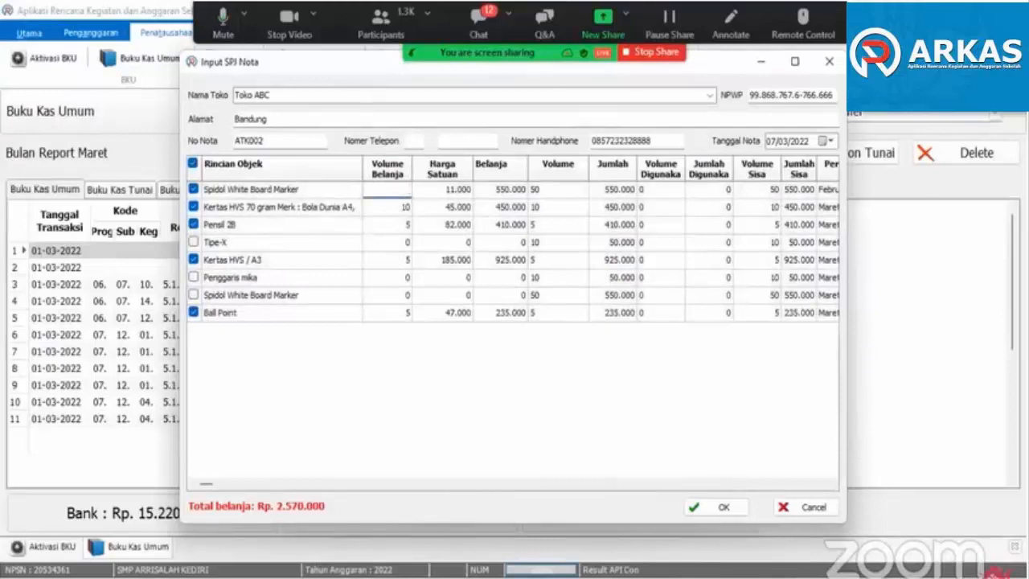
key(Tab)
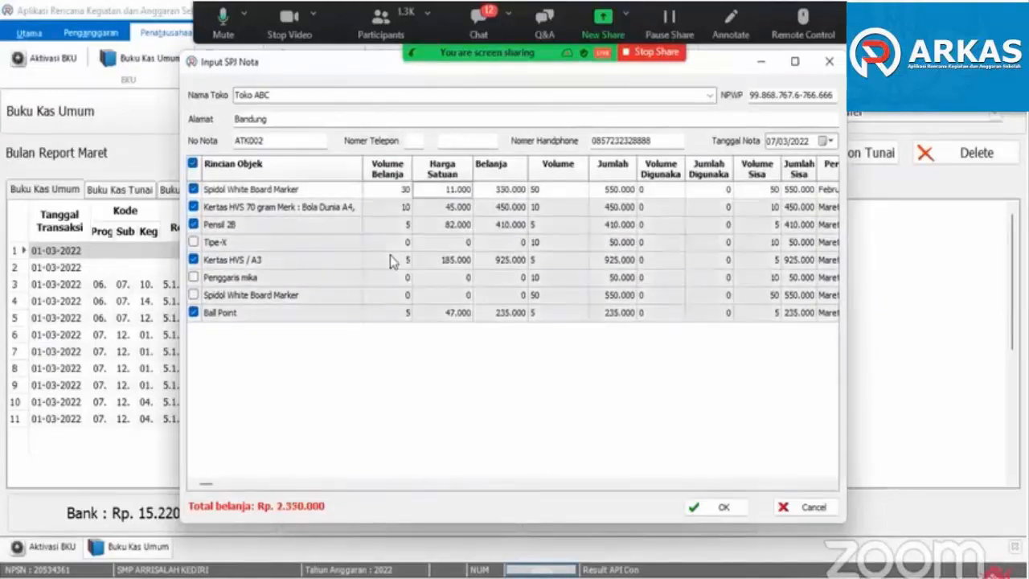
click(385, 208)
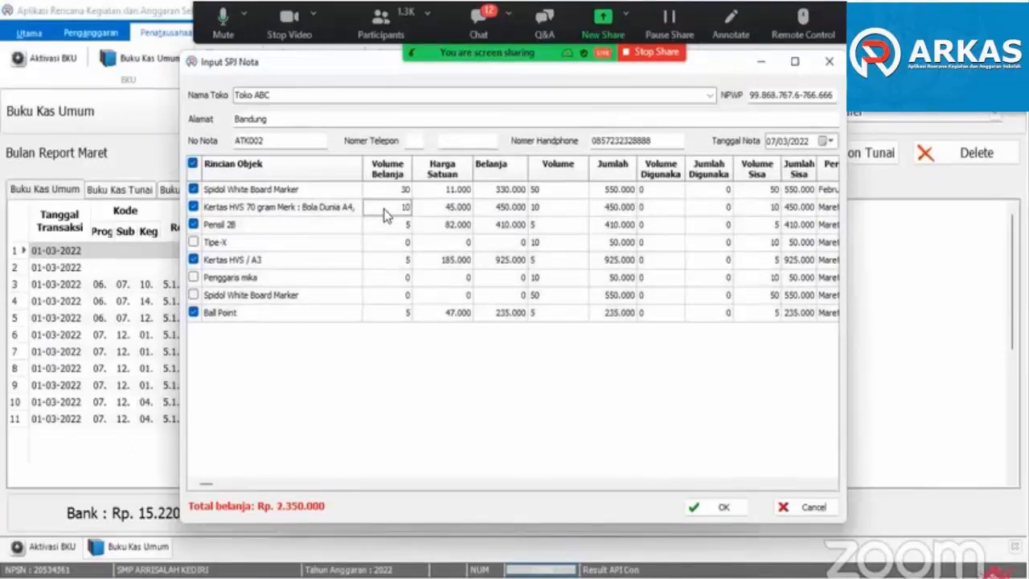
text(4)
key(Tab)
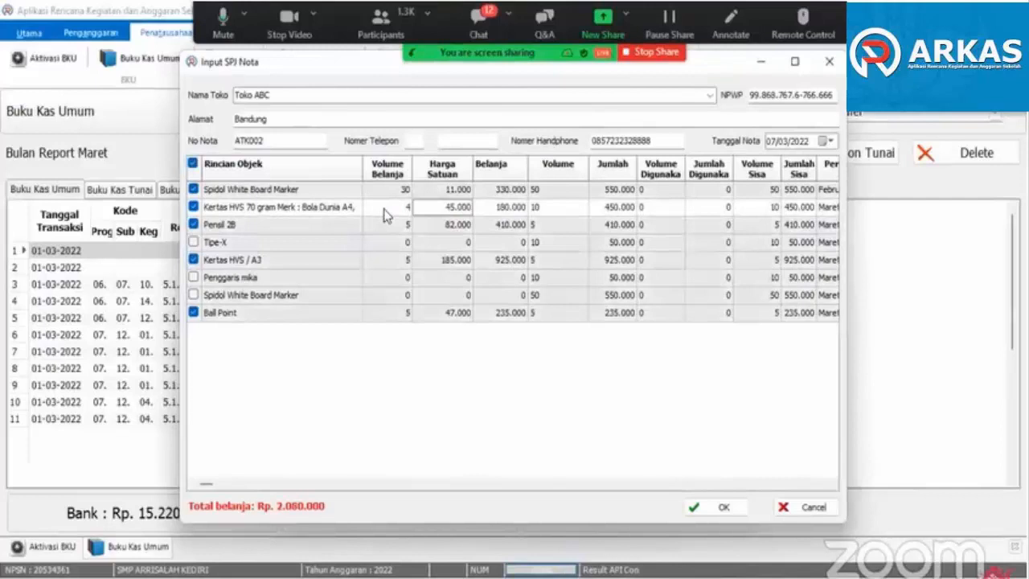
click(397, 265)
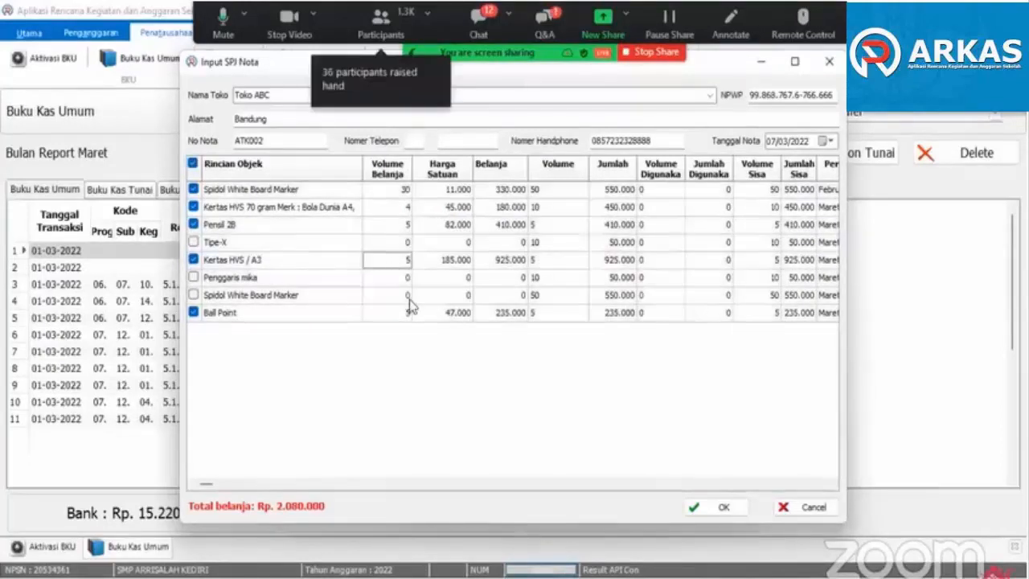
text(2)
key(Tab)
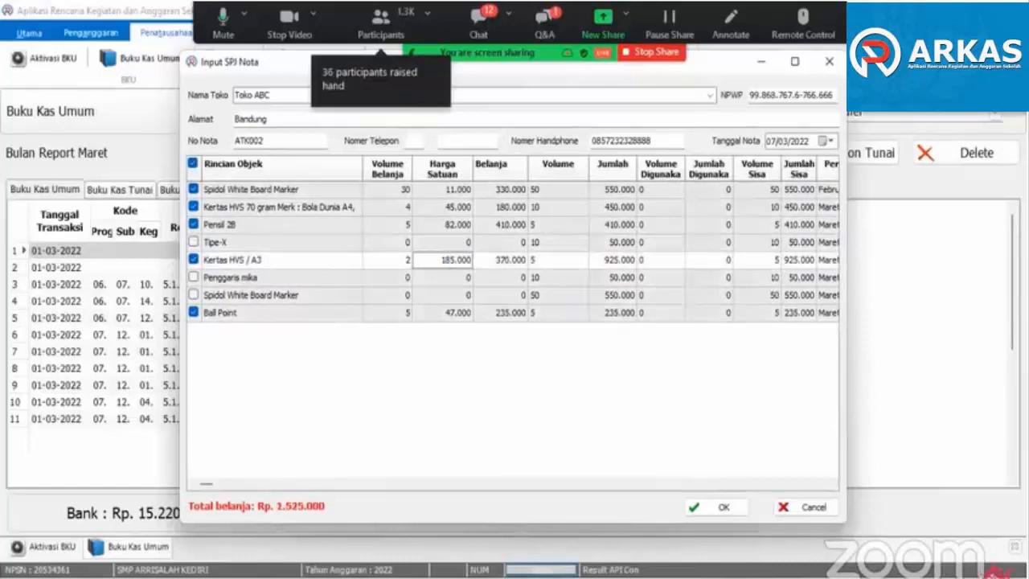
click(401, 281)
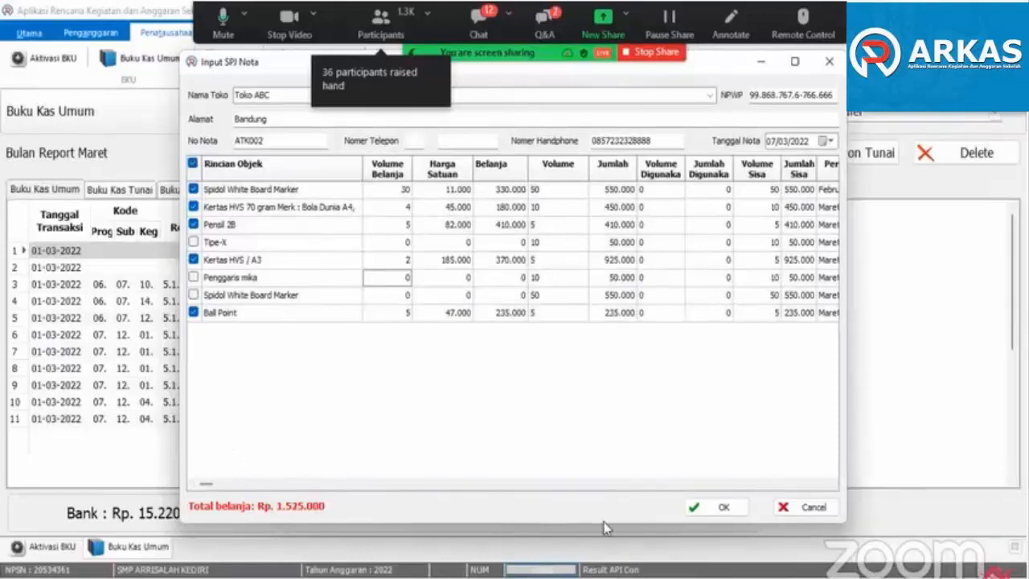
click(722, 508)
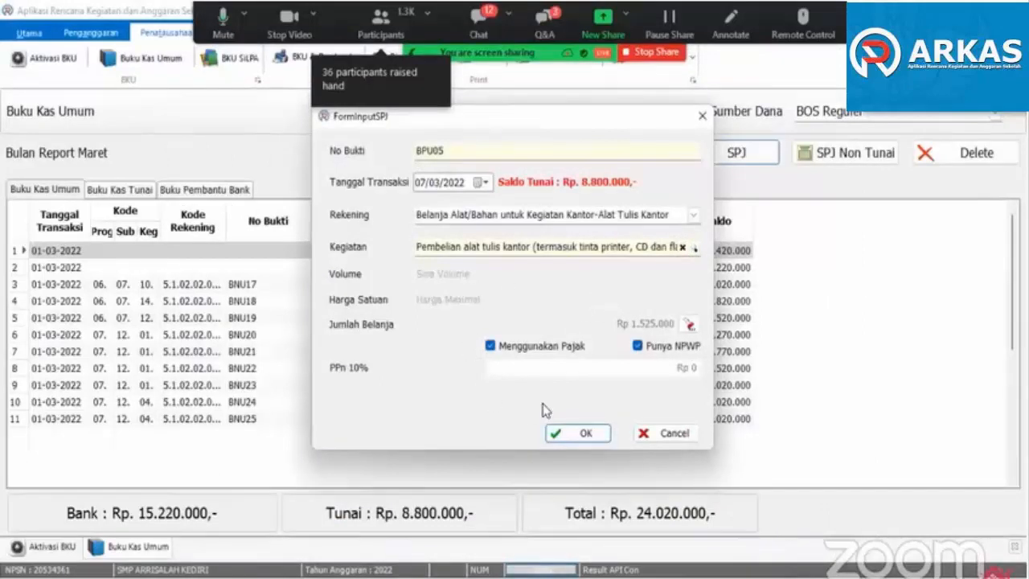
click(577, 433)
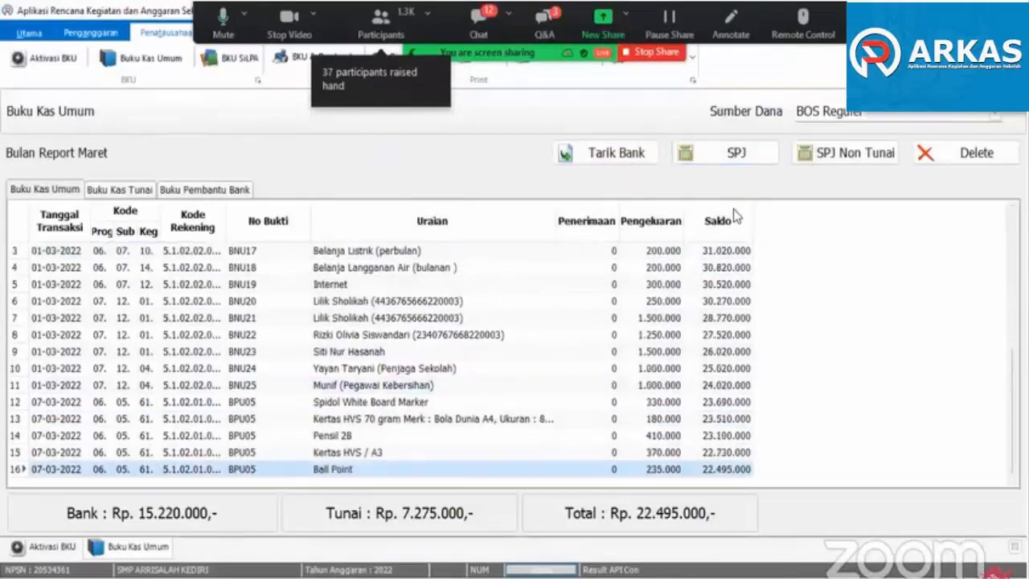
- Start a cash SPJ dated 21/03/2022 under Belanja Alat/Bahan untuk Kegiatan Kantor-Alat Tulis Kantor with activity 06.05.61 Pembelian alat tulis kantor
click(731, 153)
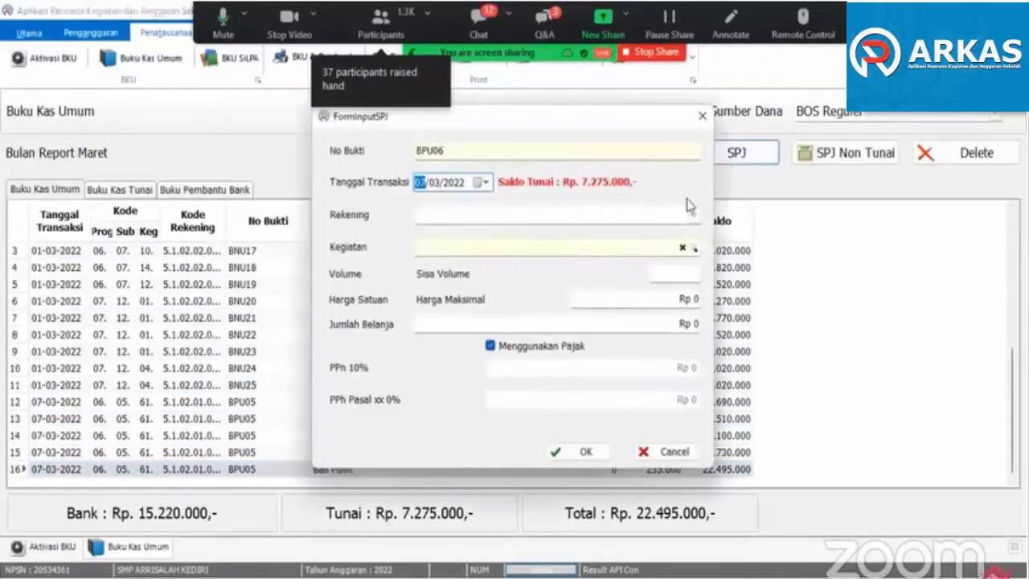
click(482, 184)
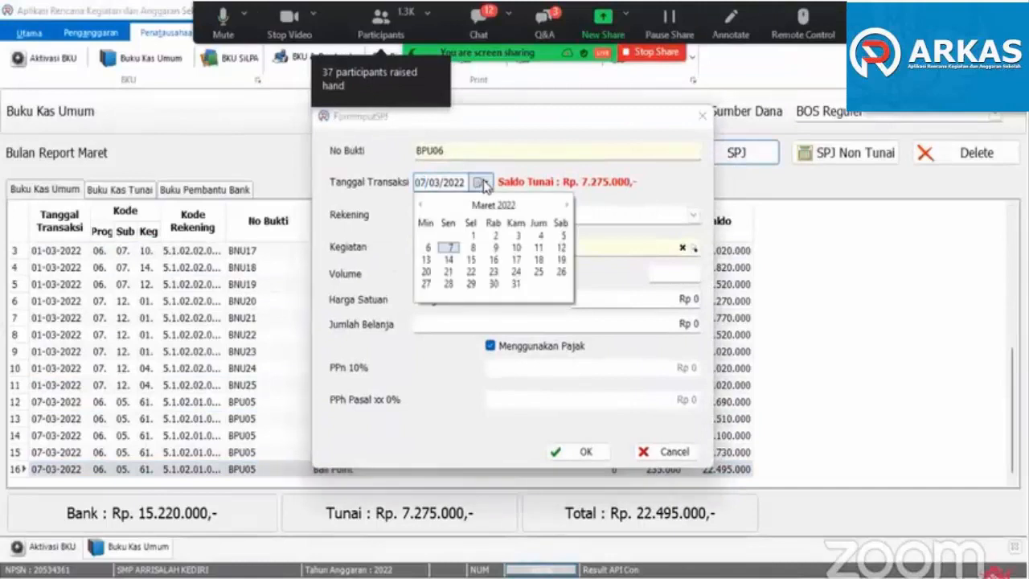
click(448, 272)
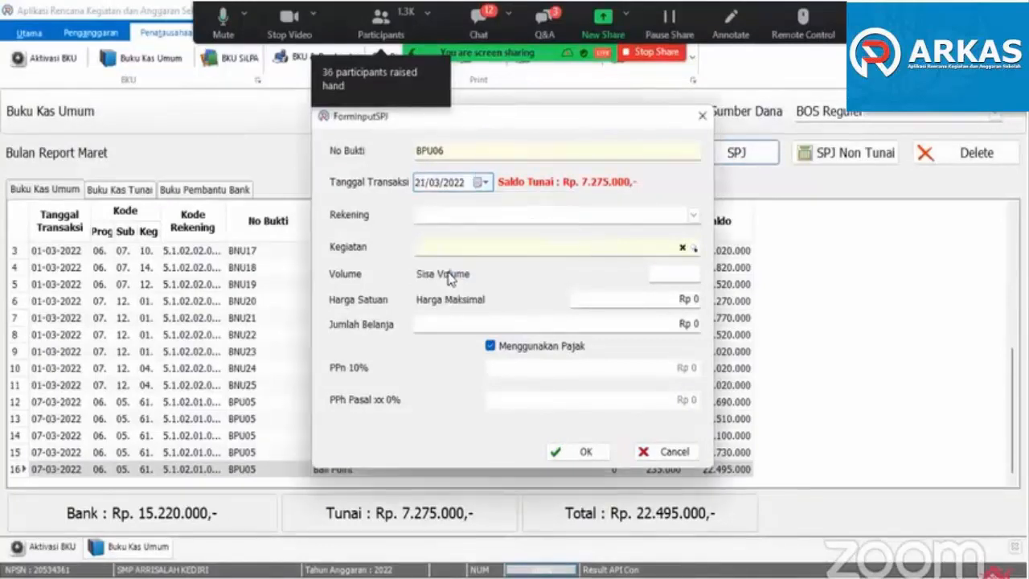
click(649, 218)
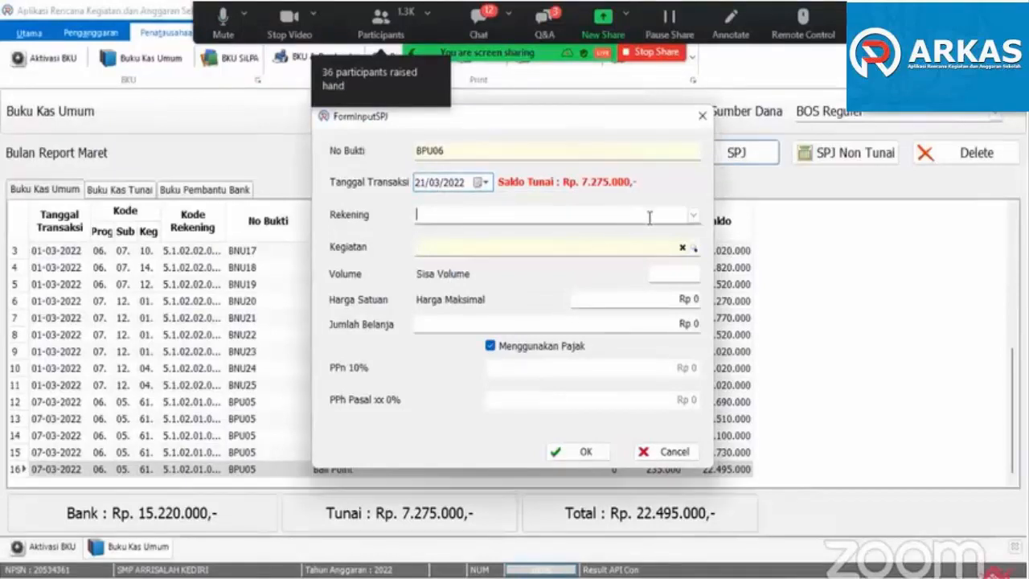
click(693, 215)
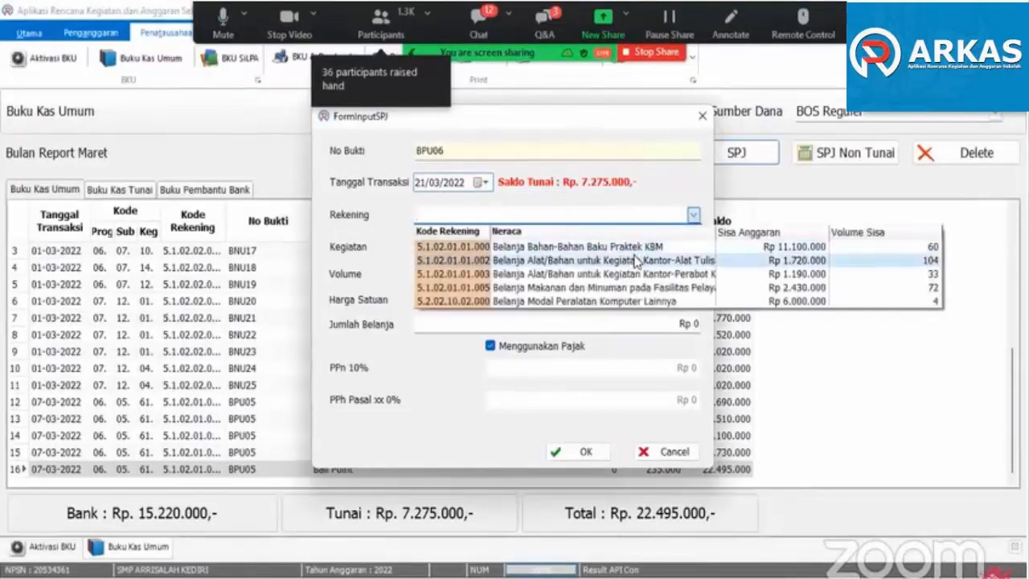
click(635, 261)
click(631, 249)
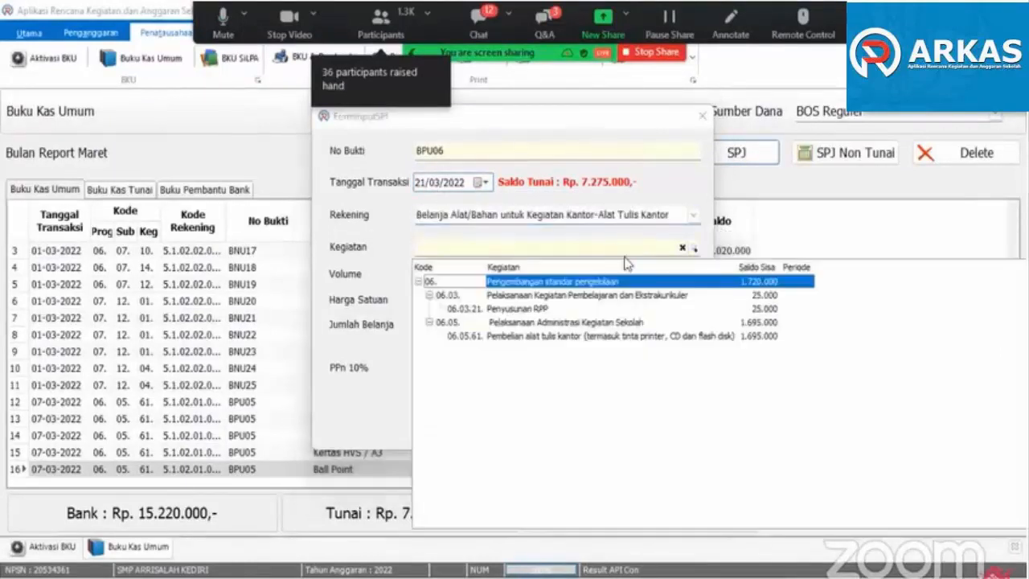
click(572, 336)
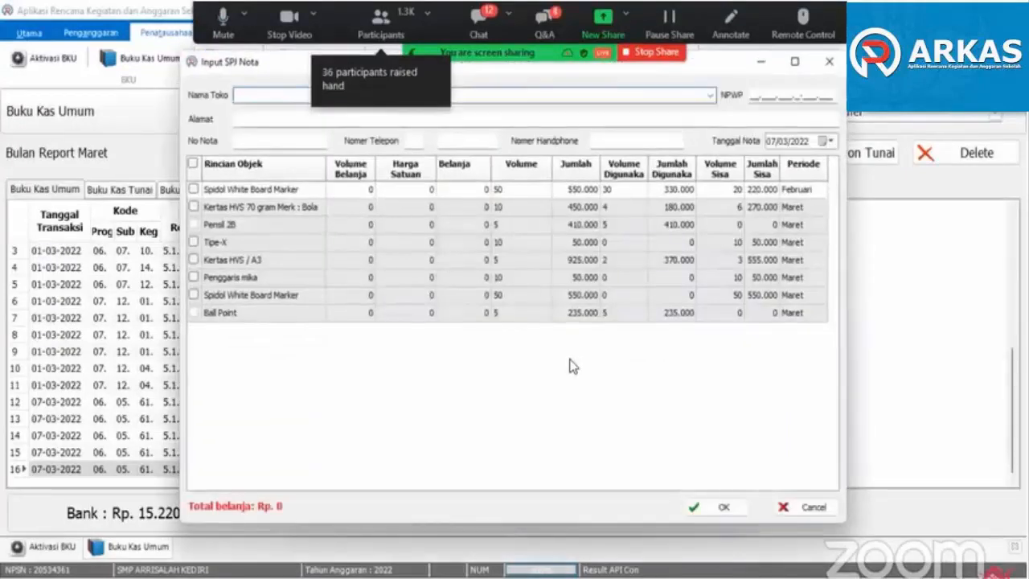
- Fill in the purchase note with store Toko ABC, note number ATK003 and note date 21/03/2022
click(710, 95)
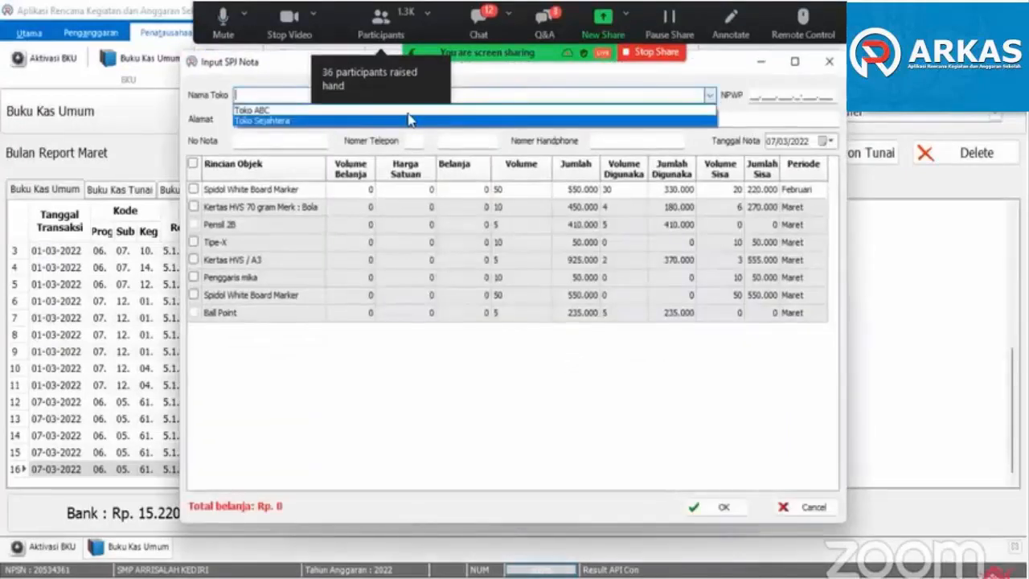
click(343, 110)
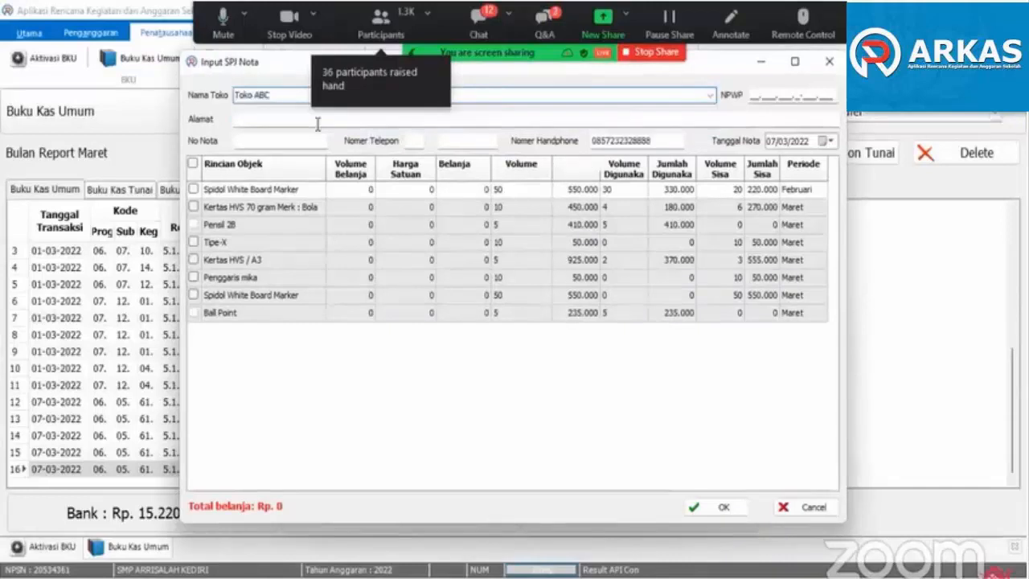
click(302, 140)
text(AT)
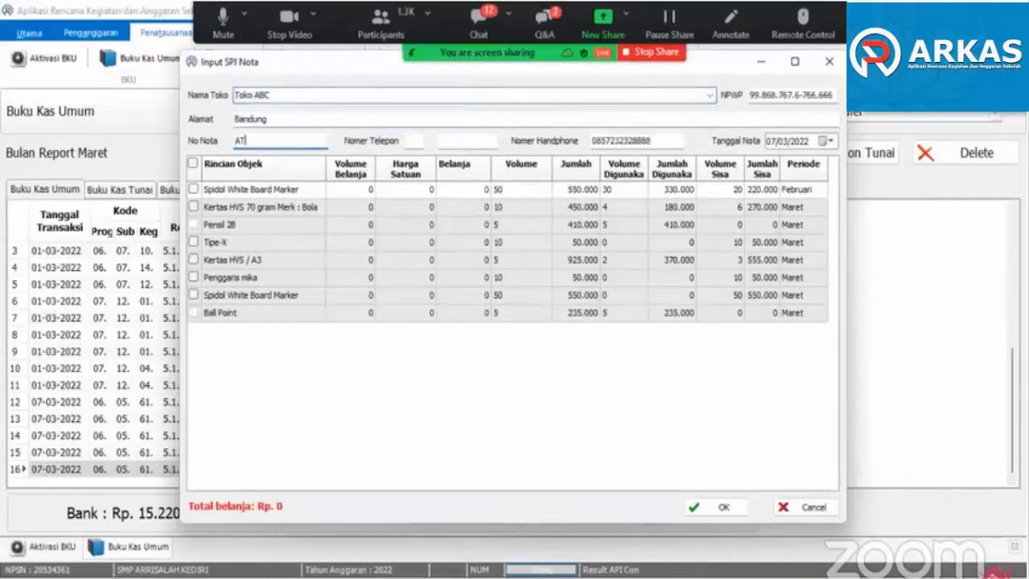
text(K003)
click(830, 141)
click(796, 229)
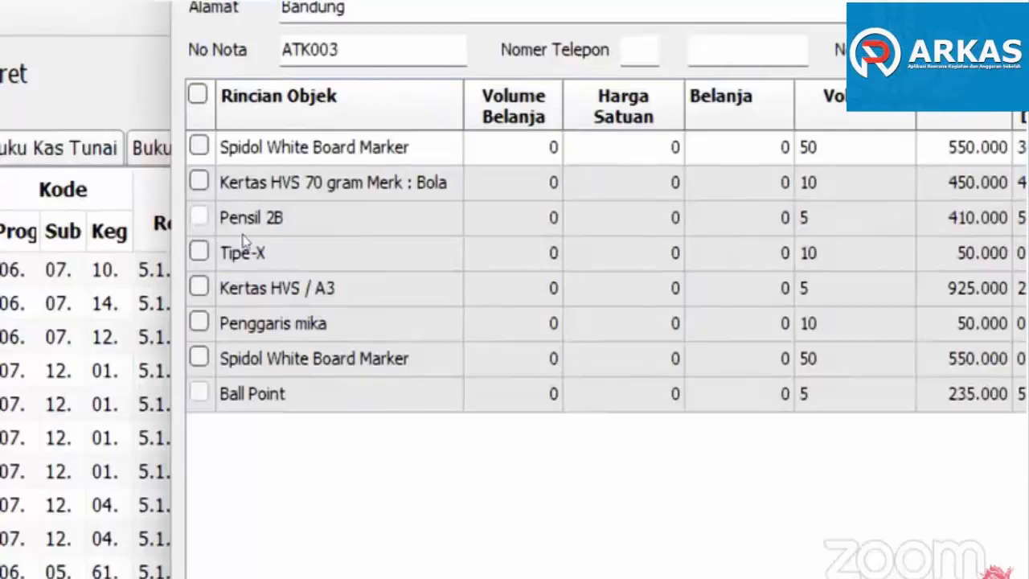
- Try to select the fully used items Pensil 2B and Ball Point in the purchase note
click(192, 226)
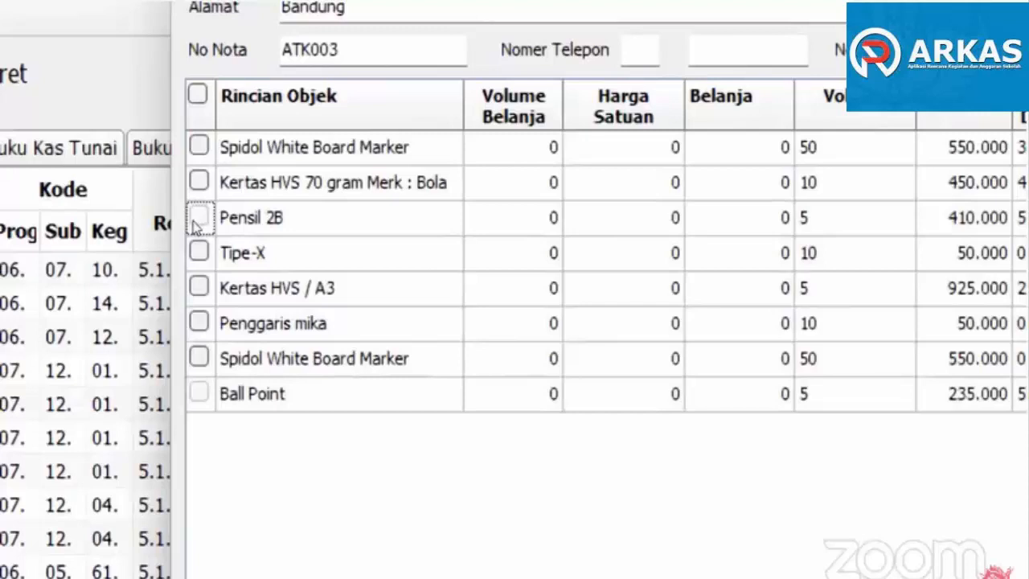
click(195, 322)
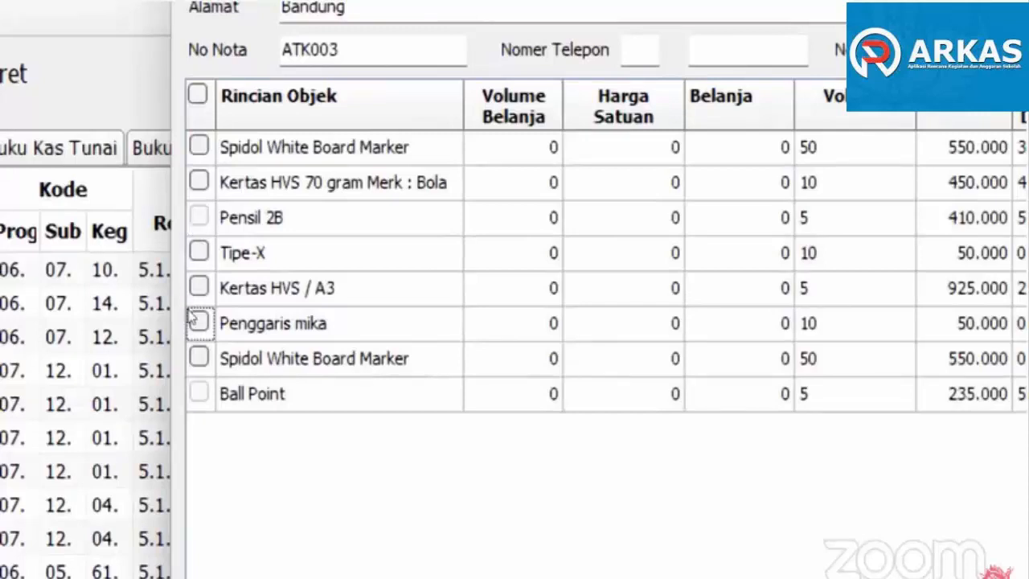
click(198, 393)
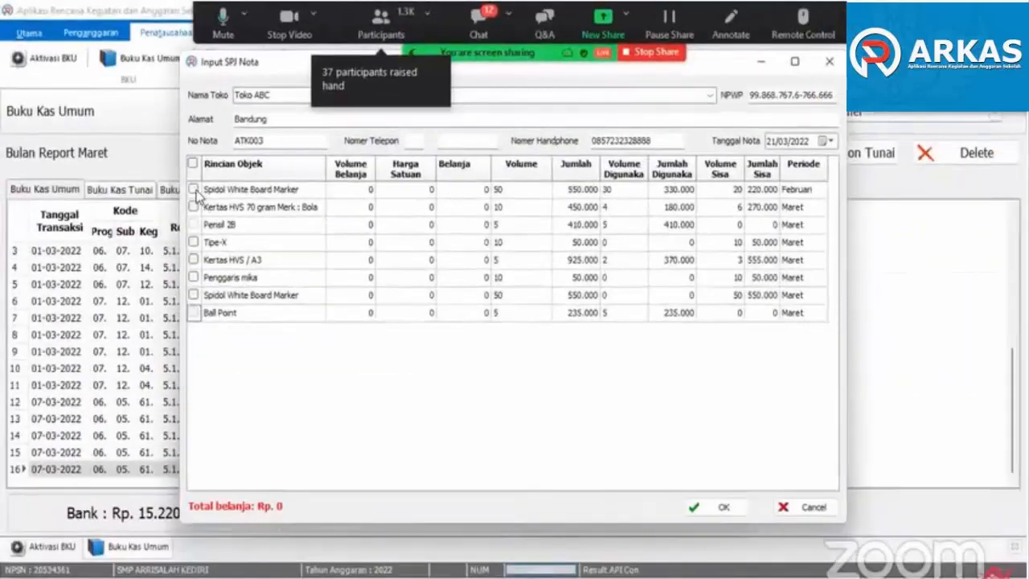
- Select both Spidol White Board Marker entries, Kertas HVS 70 gram, Tipe-X, Kertas HVS / A3 and Penggaris mika for note ATK003
click(198, 147)
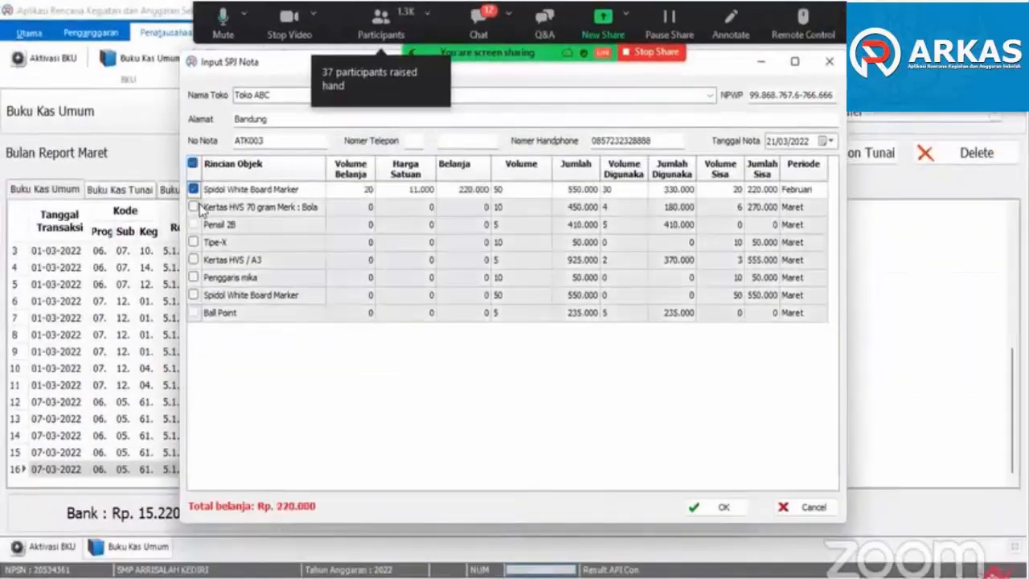
click(194, 207)
click(194, 242)
click(193, 260)
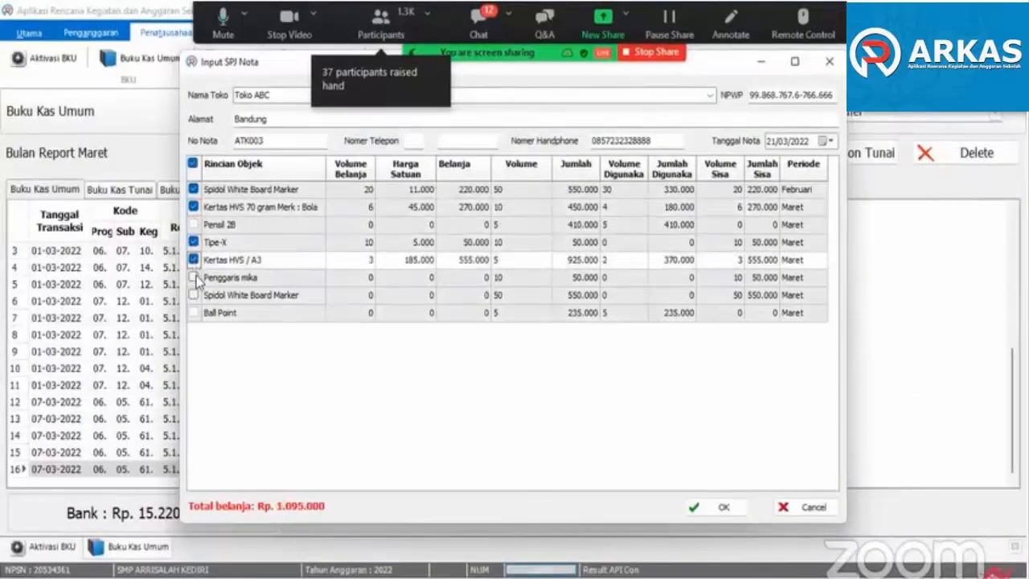
click(193, 278)
click(194, 295)
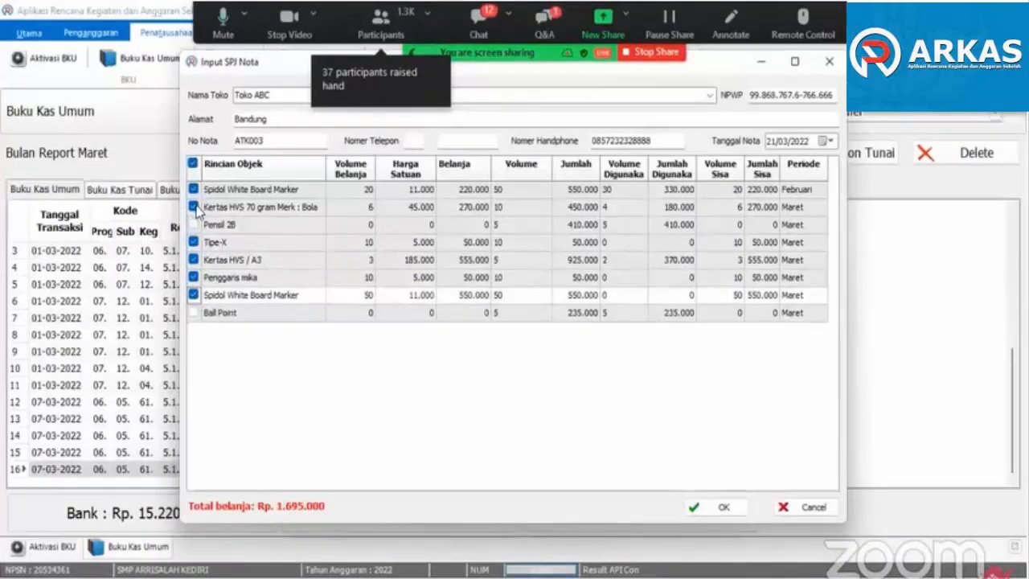
- Deselect the March Spidol White Board Marker entry and set the Kertas HVS / A3 purchase volume to 1 in the note
click(194, 259)
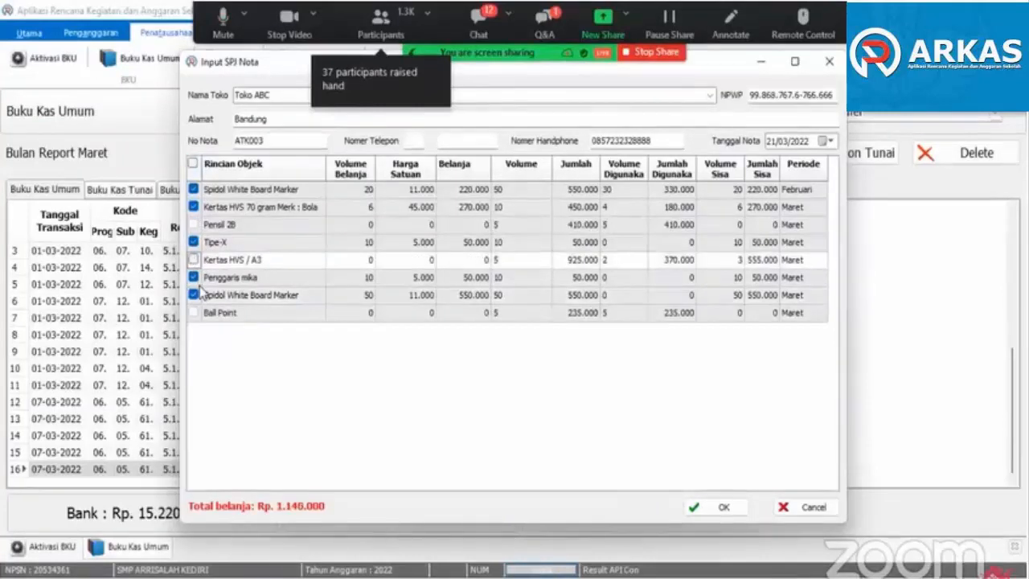
click(193, 295)
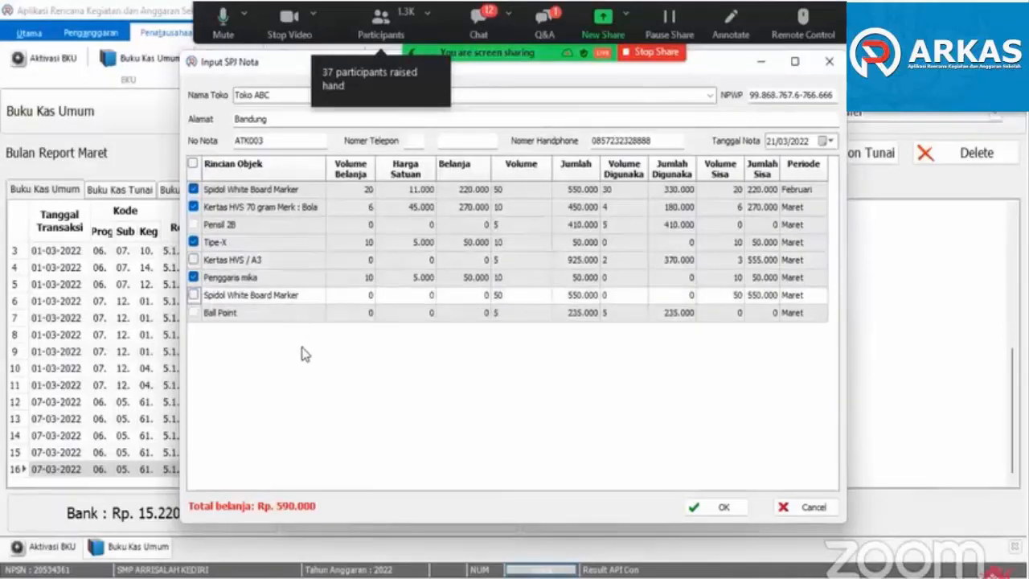
click(193, 259)
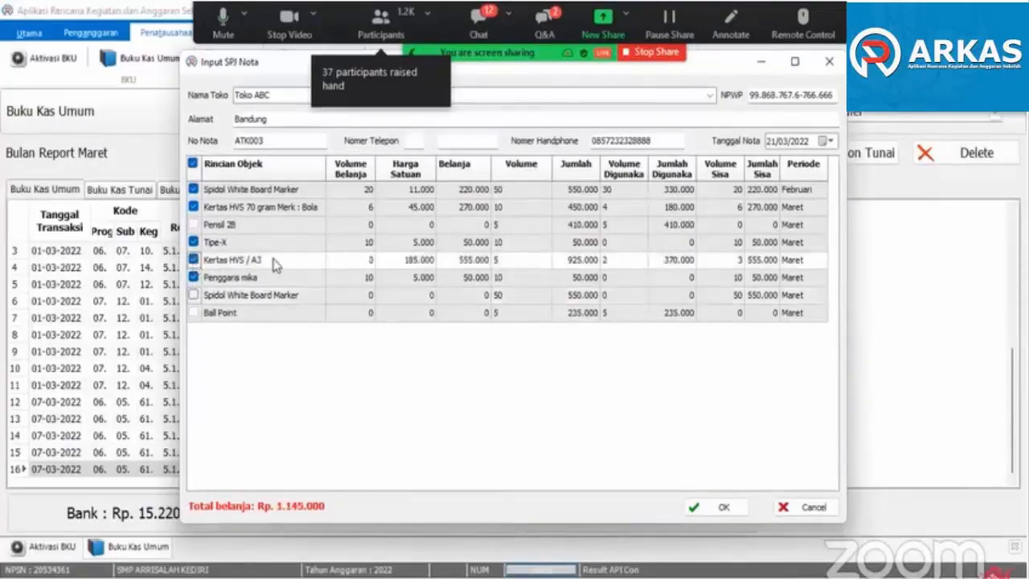
click(354, 263)
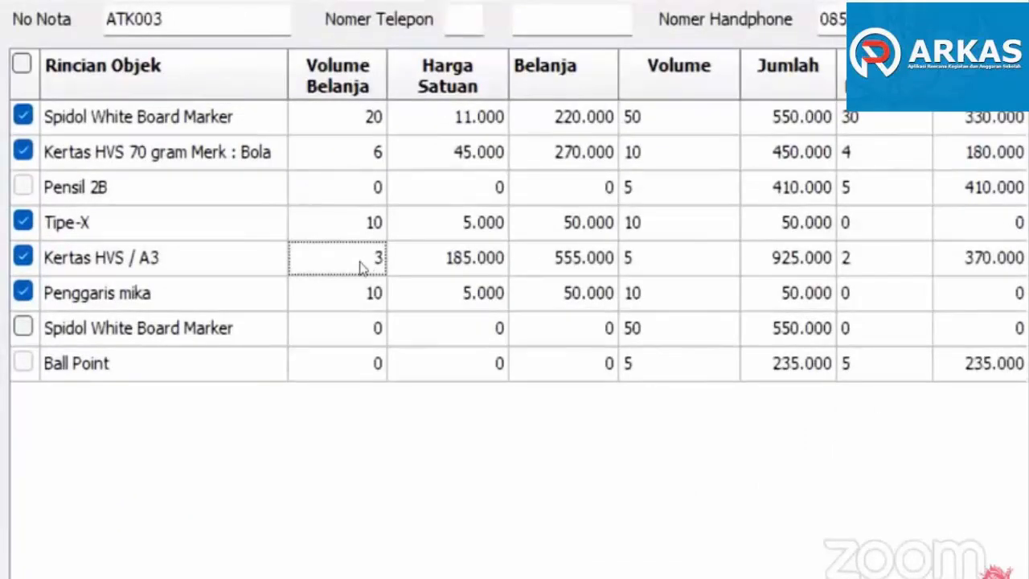
double_click(373, 274)
text(1)
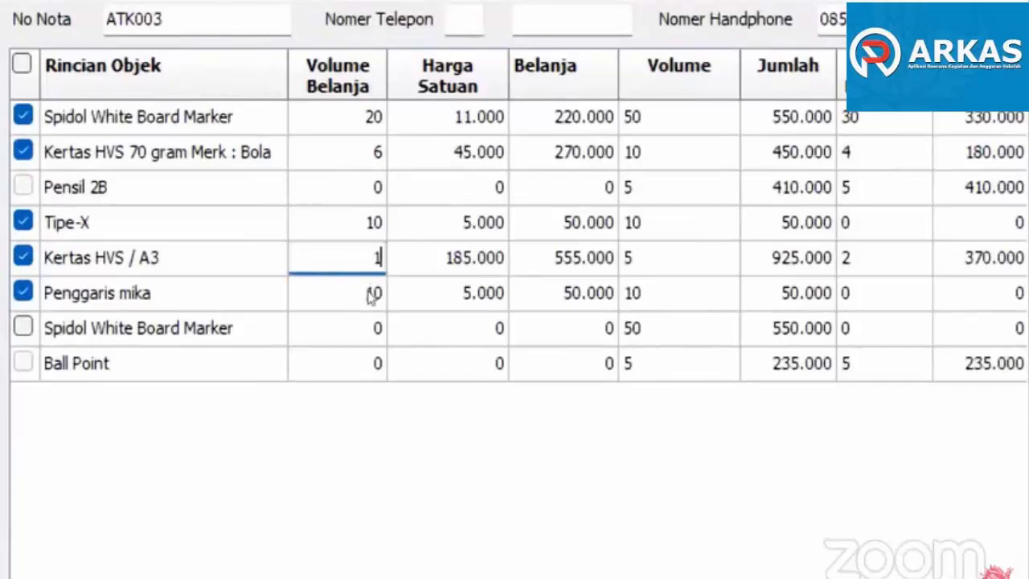
key(Tab)
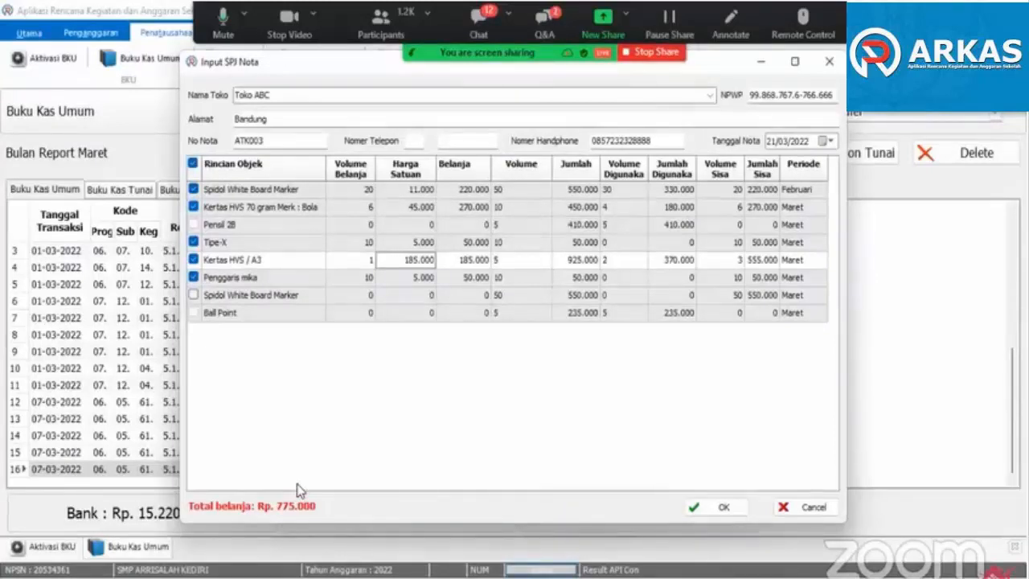
- Submit note ATK003 with the previous note deleted and merged into it, and save the cash SPJ dated 21/03/2022
click(709, 505)
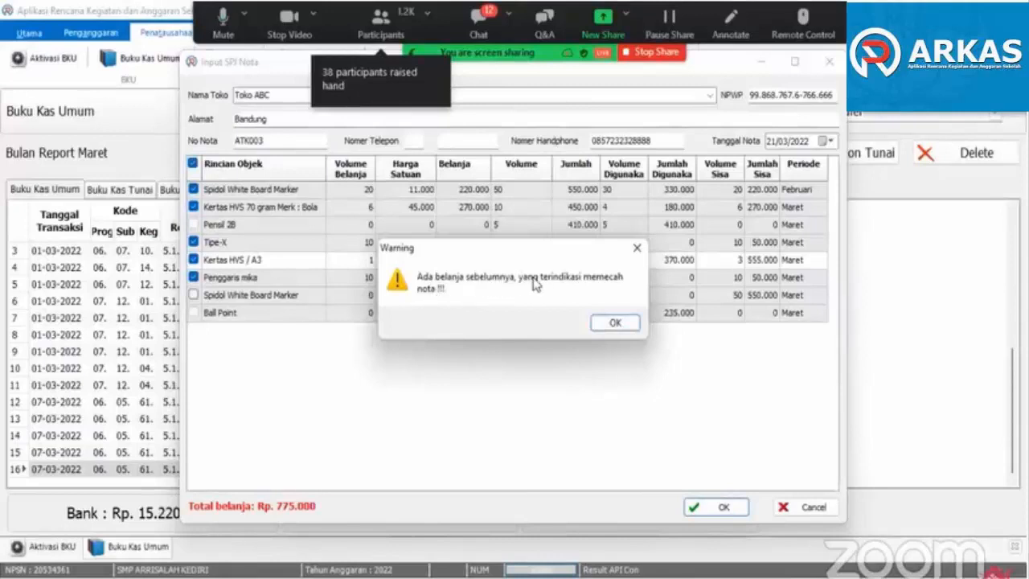
click(615, 322)
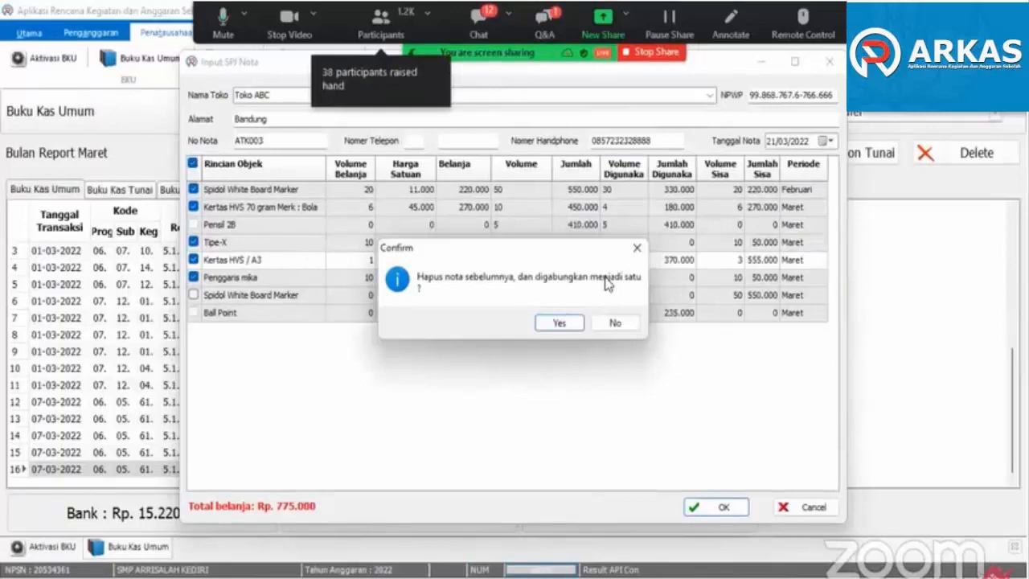
click(561, 323)
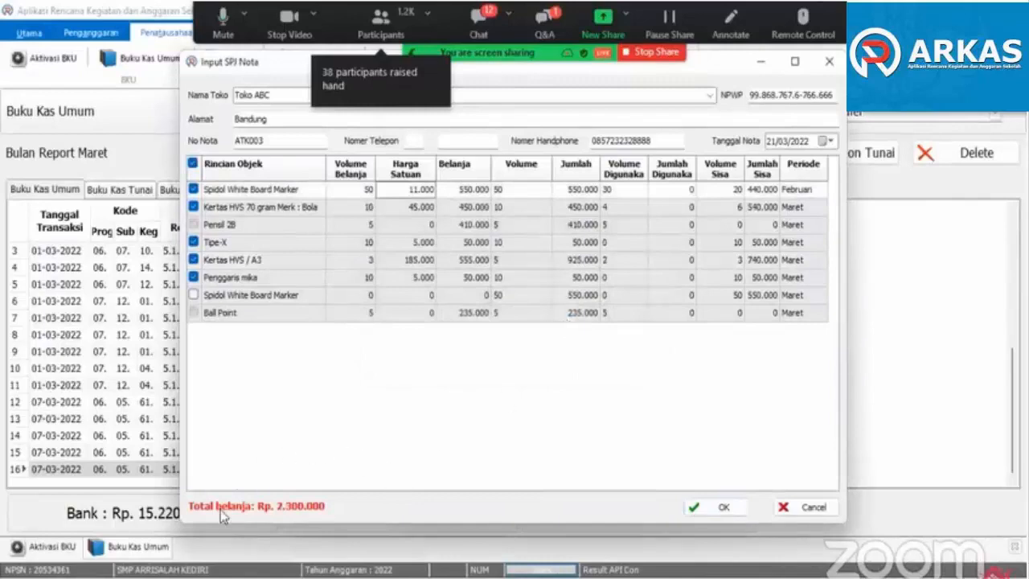
click(718, 507)
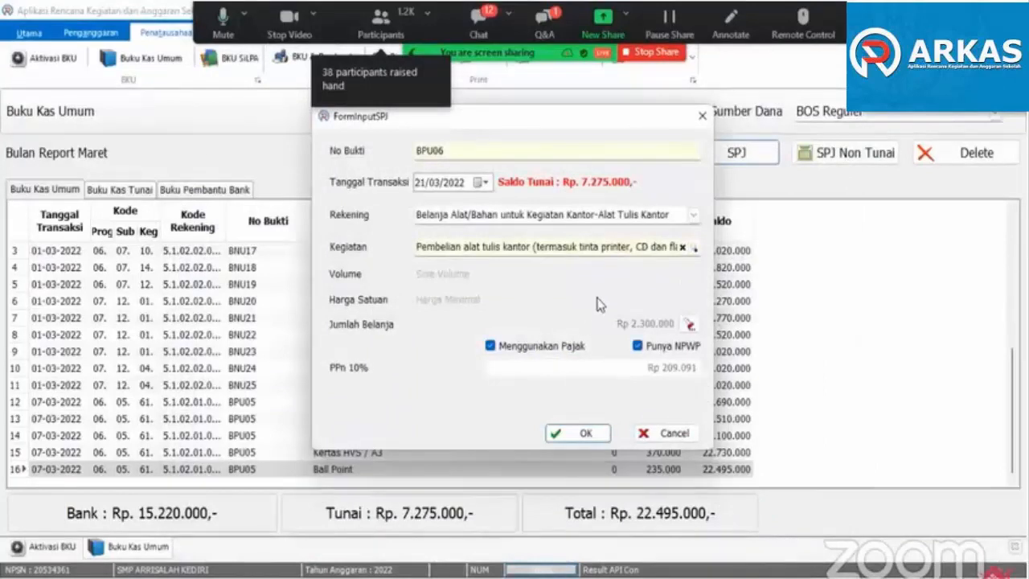
click(582, 435)
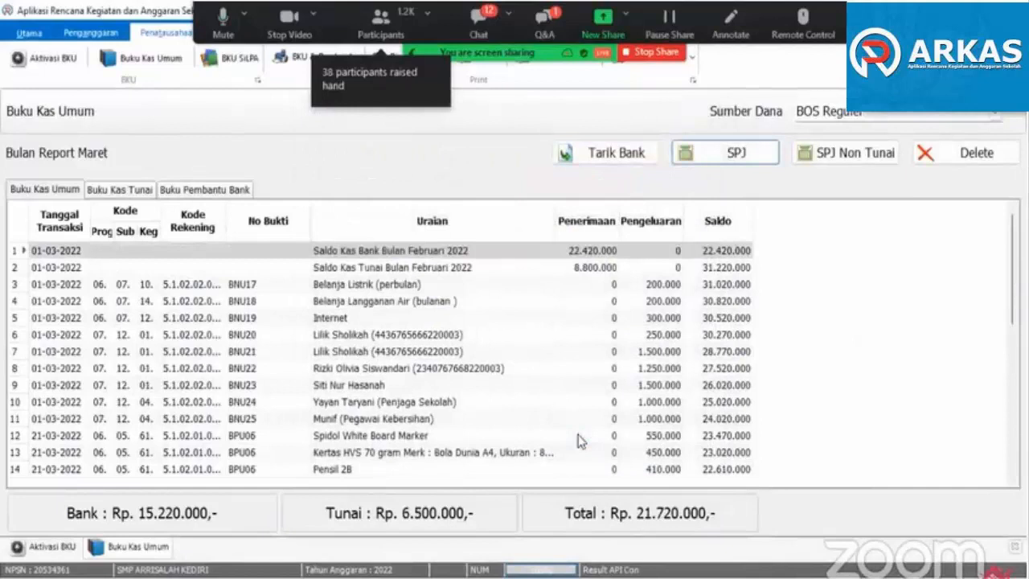
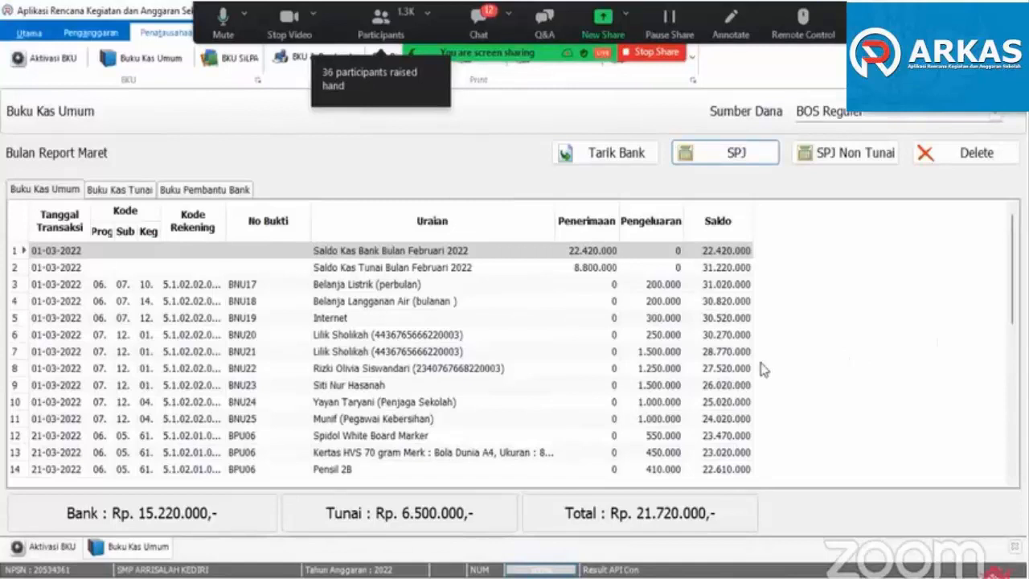
- Start a non-cash SPJ dated 21/03/2022 for Belanja Bahan-Bahan Baku Praktek KBM under the activity Pengadaan alat peraga/praktik sekolah
click(821, 158)
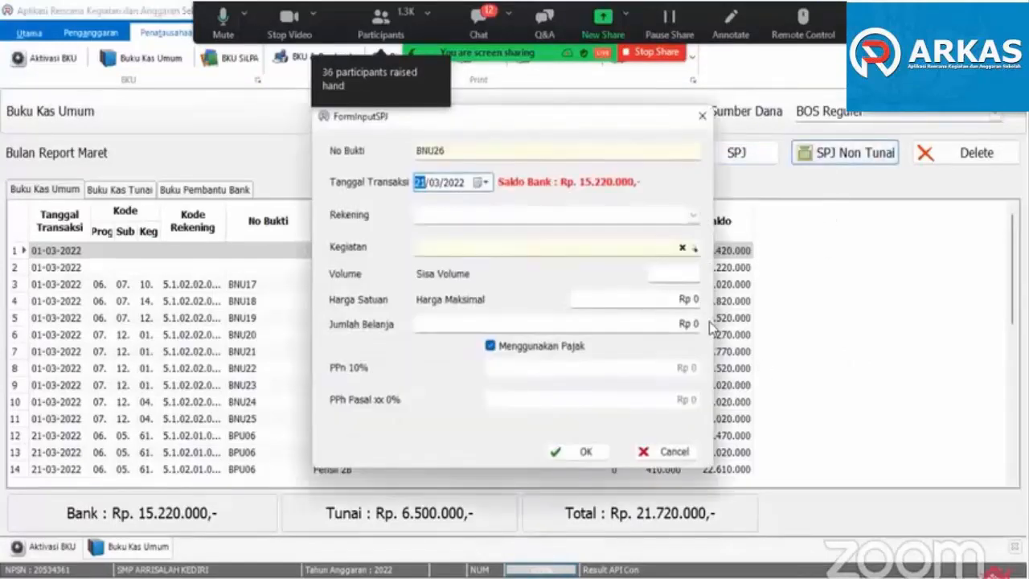
click(693, 215)
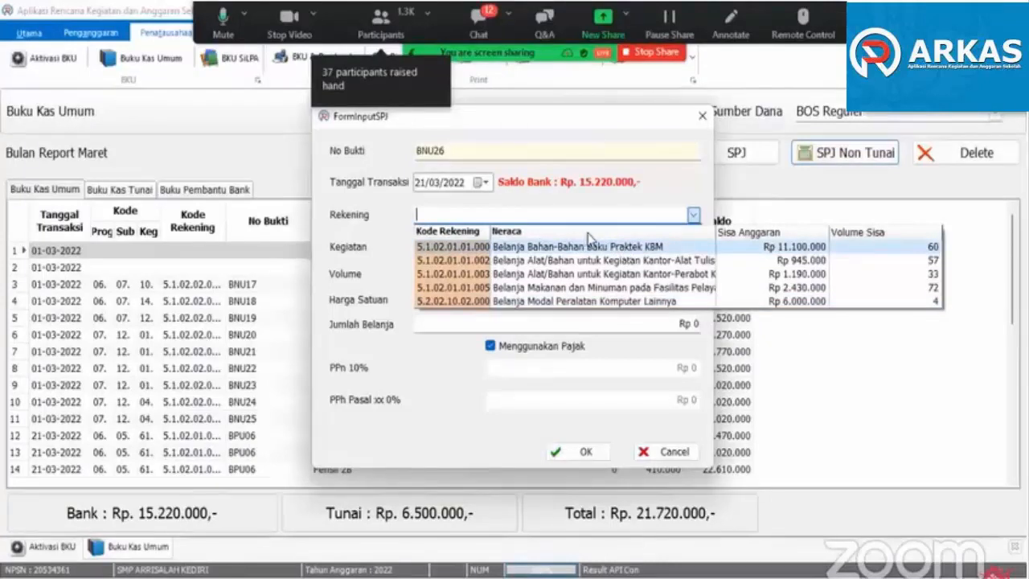
click(608, 248)
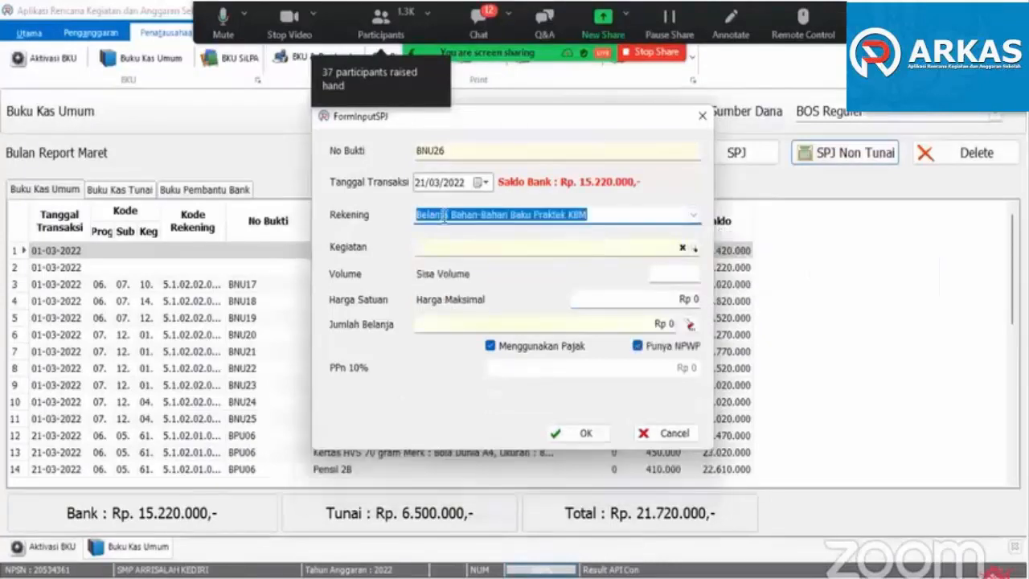
click(540, 251)
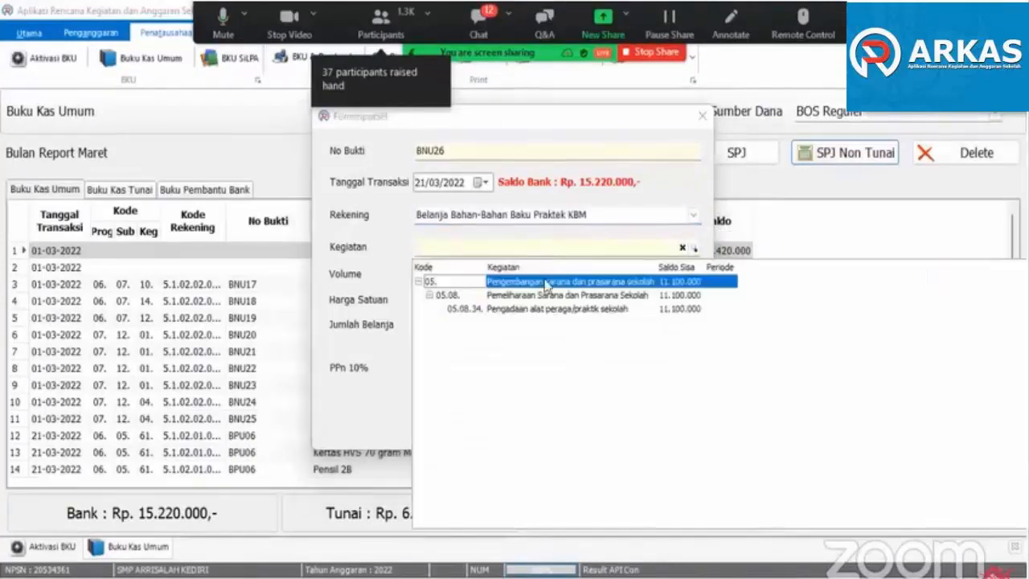
click(561, 316)
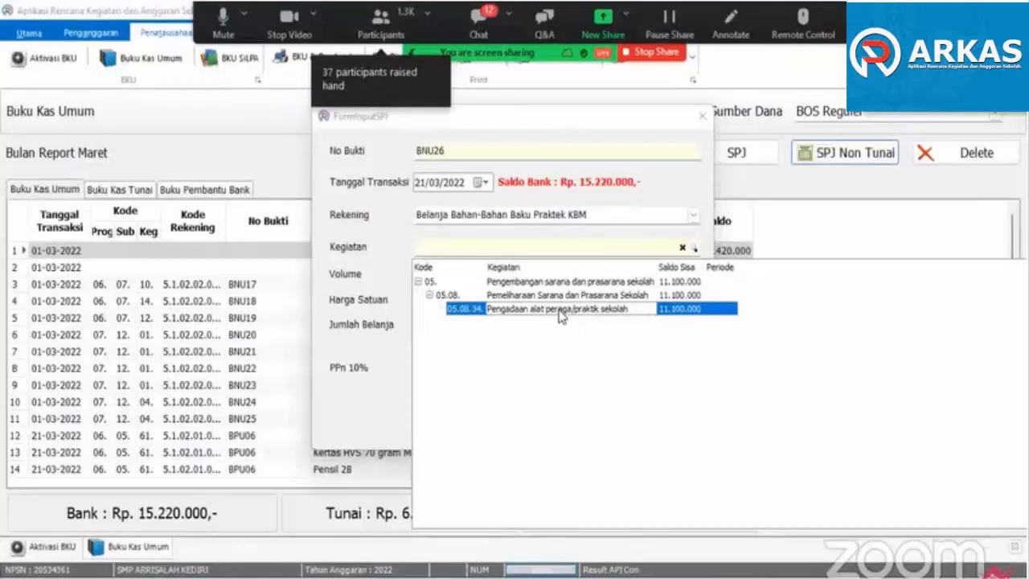
click(559, 311)
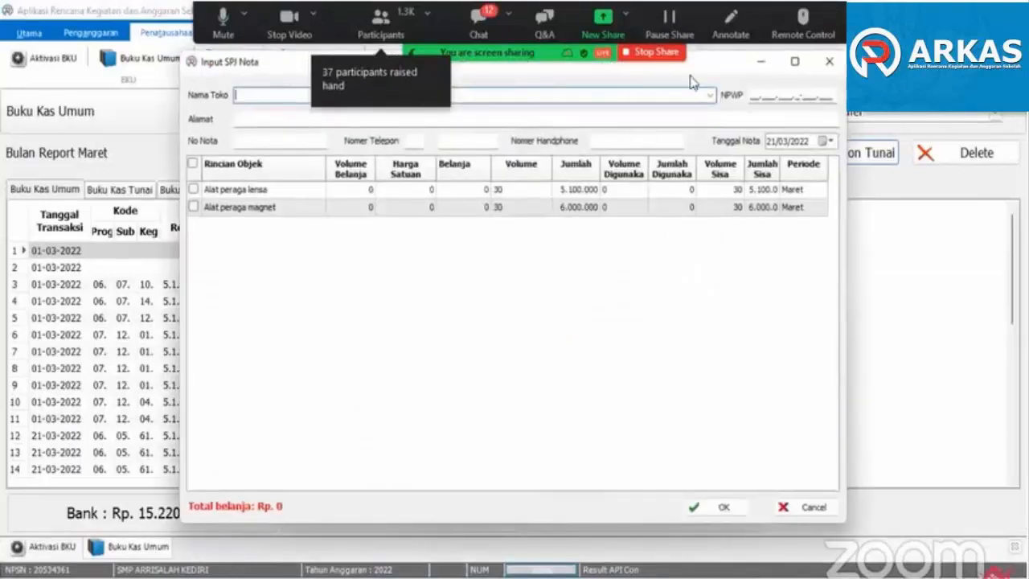
- Fill in the purchase note with store name Toko Elektronik, its NPWP, address and mobile number, and note number TE001
drag(688, 68, 718, 114)
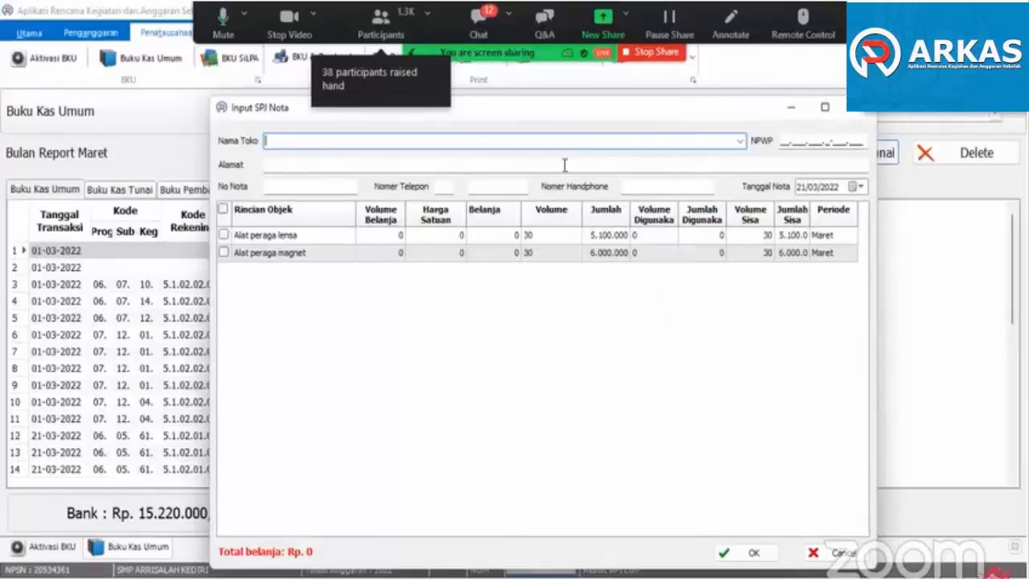
text(Toko)
text(Elektronik)
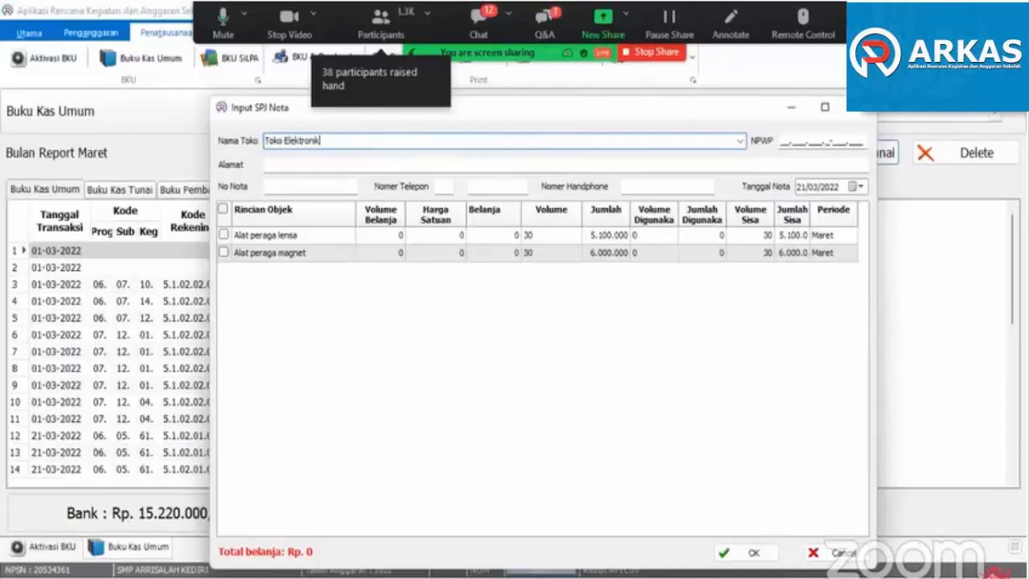
key(Tab)
text(876876876876876)
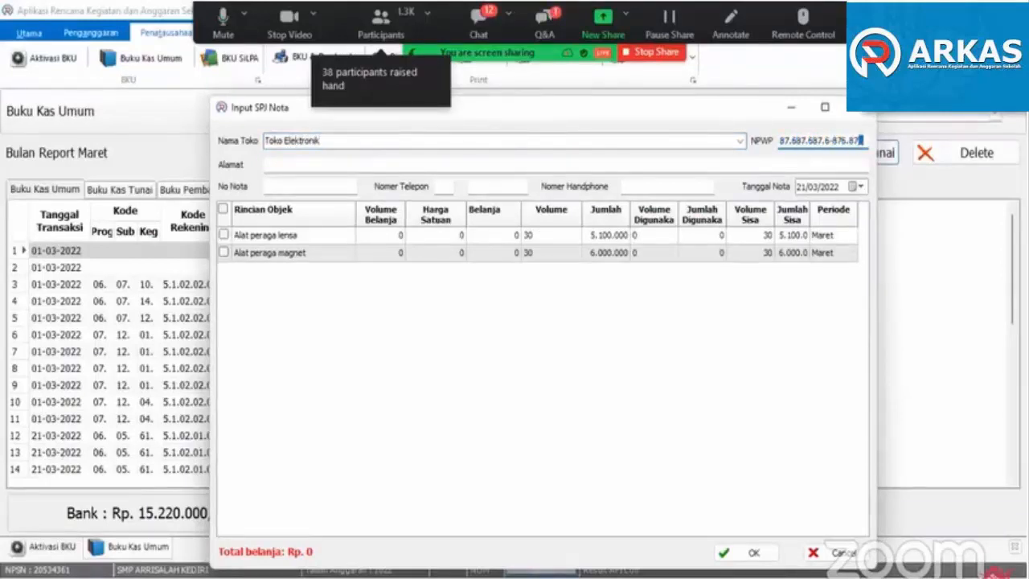
key(Tab)
text(Bandung)
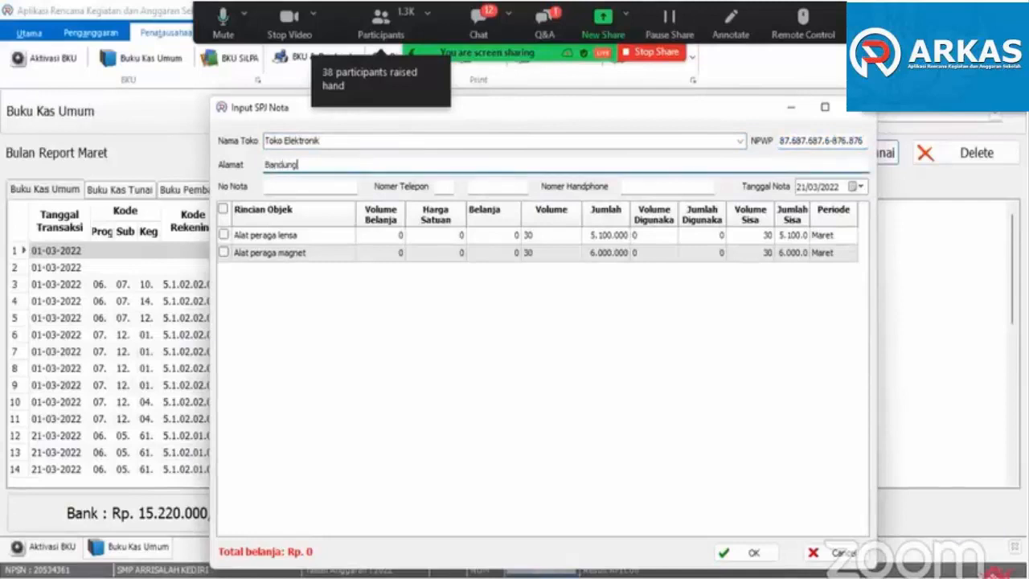
key(Tab)
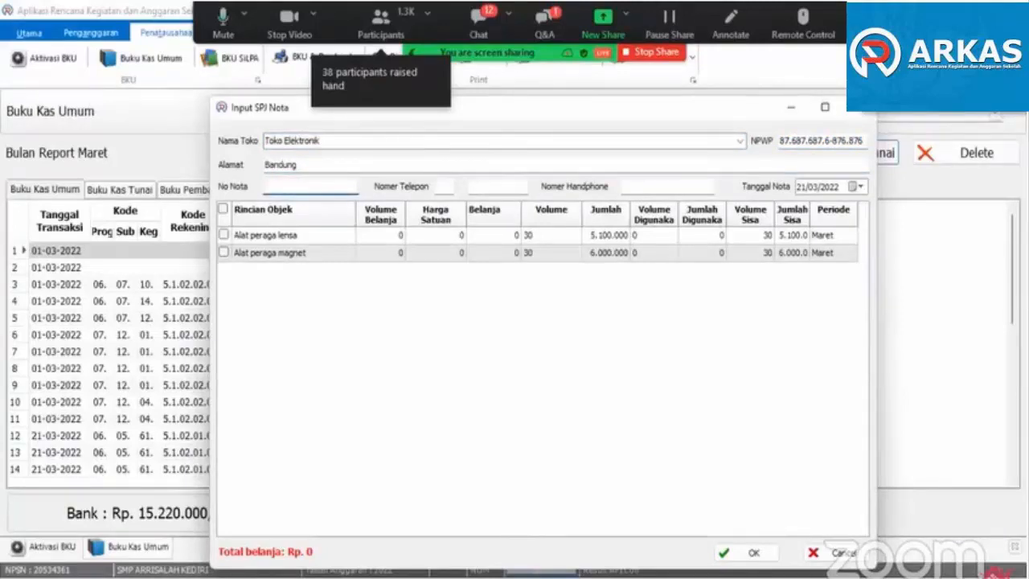
text(TE001)
click(661, 186)
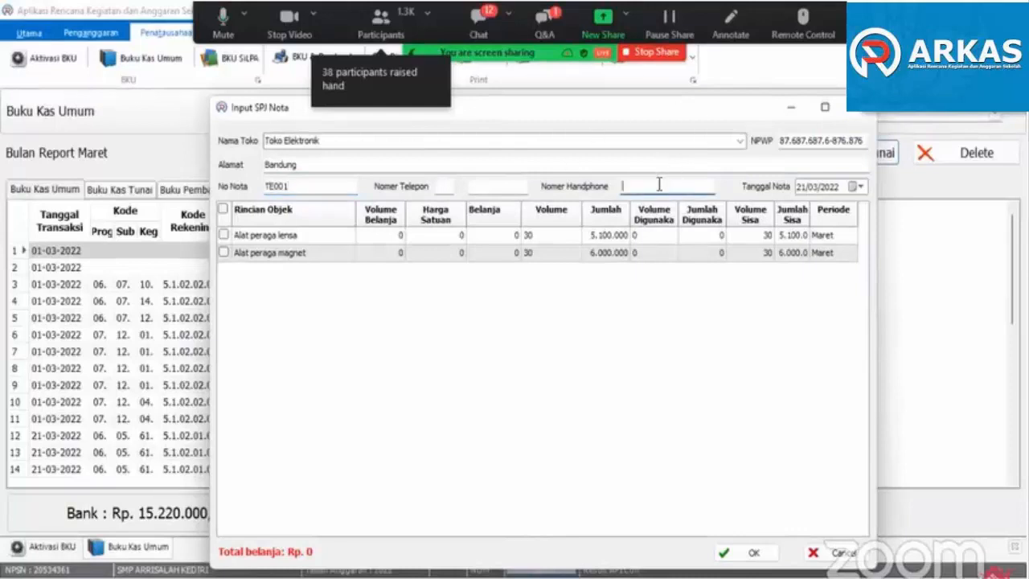
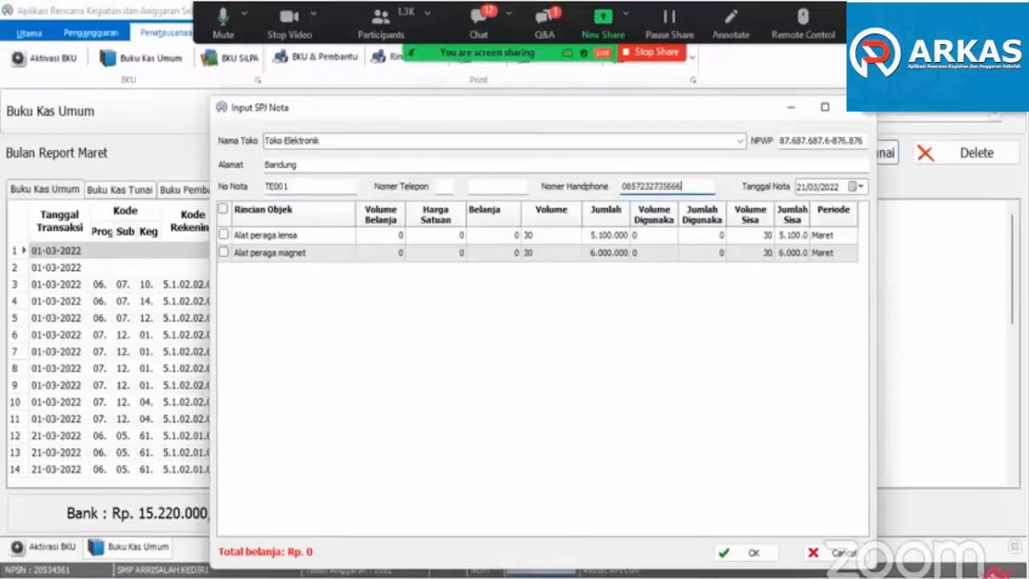
key(Tab)
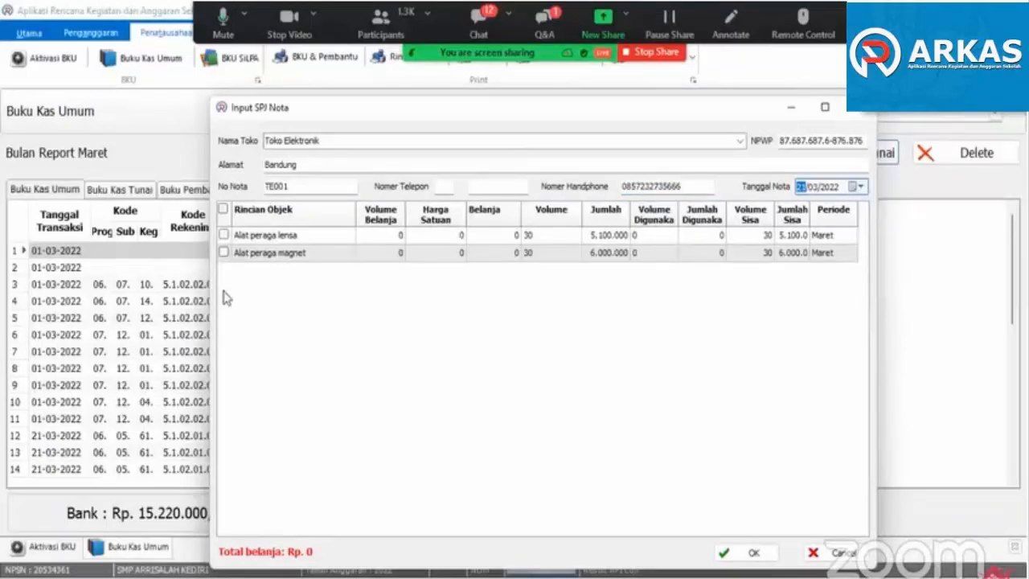
- Include Alat peraga lensa at a unit price of 150.000 and Alat peraga magnet in the note, and save the non-cash SPJ
click(223, 235)
click(224, 253)
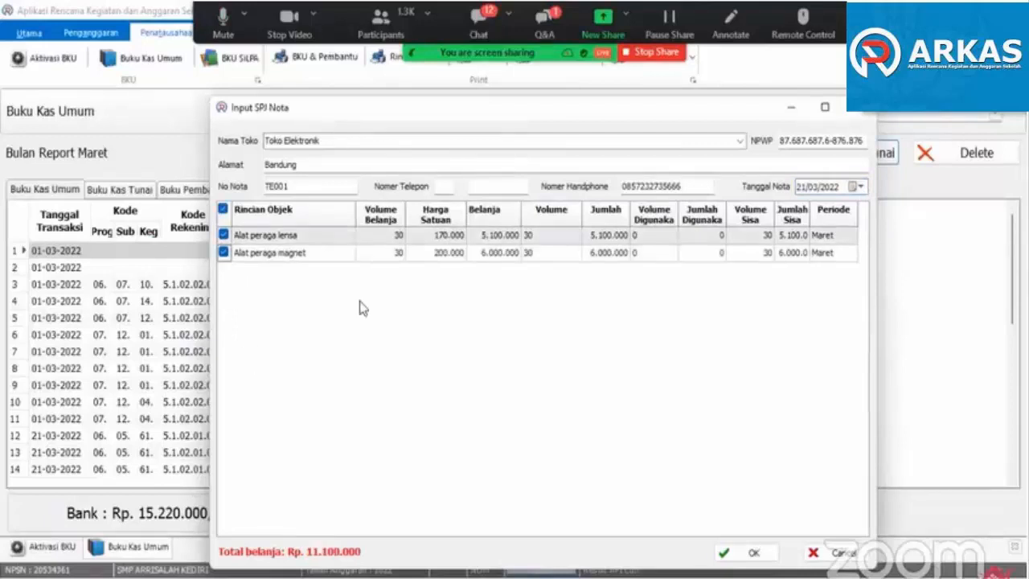
click(442, 238)
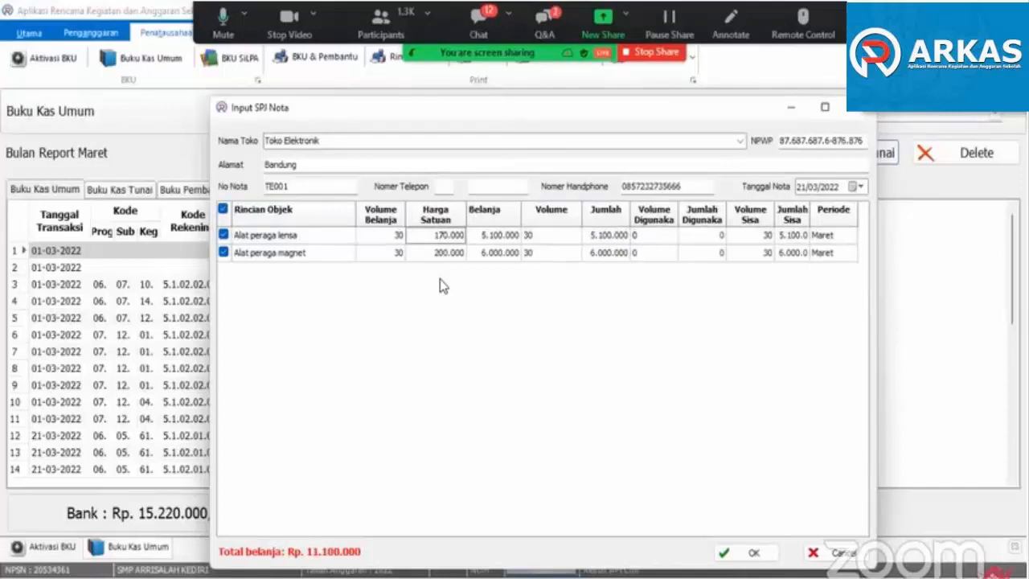
text(150)
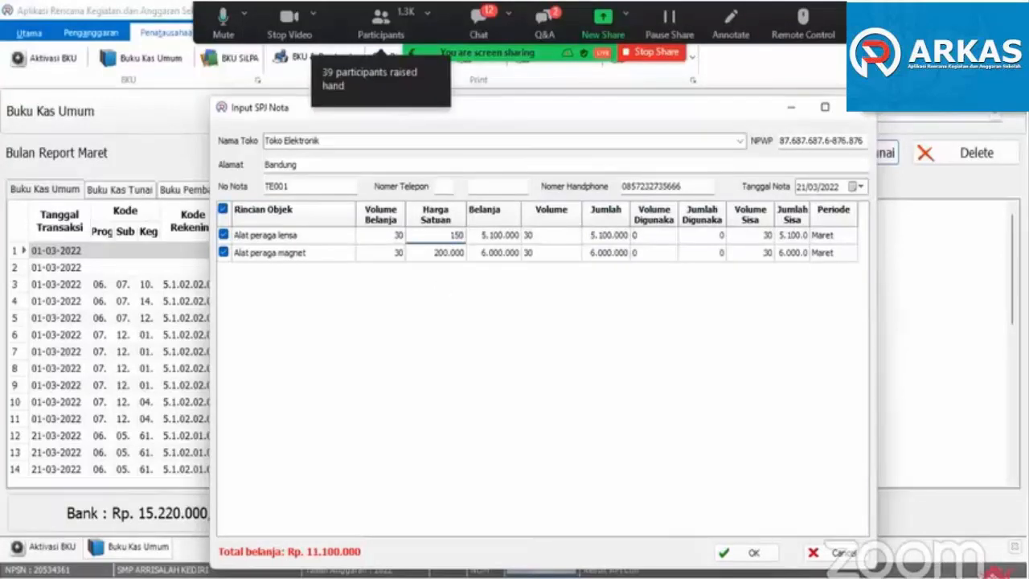
click(441, 281)
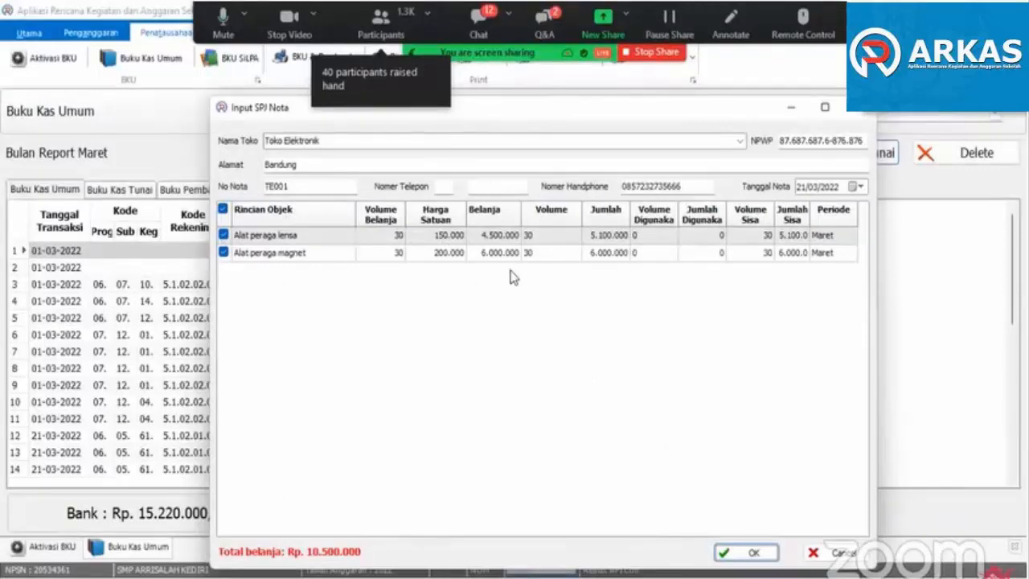
click(744, 552)
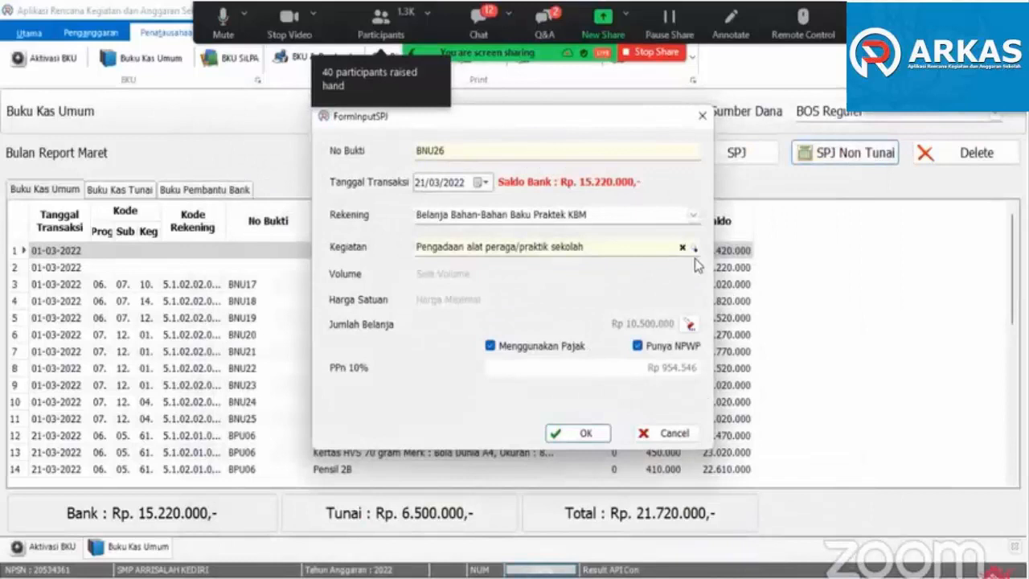
click(575, 435)
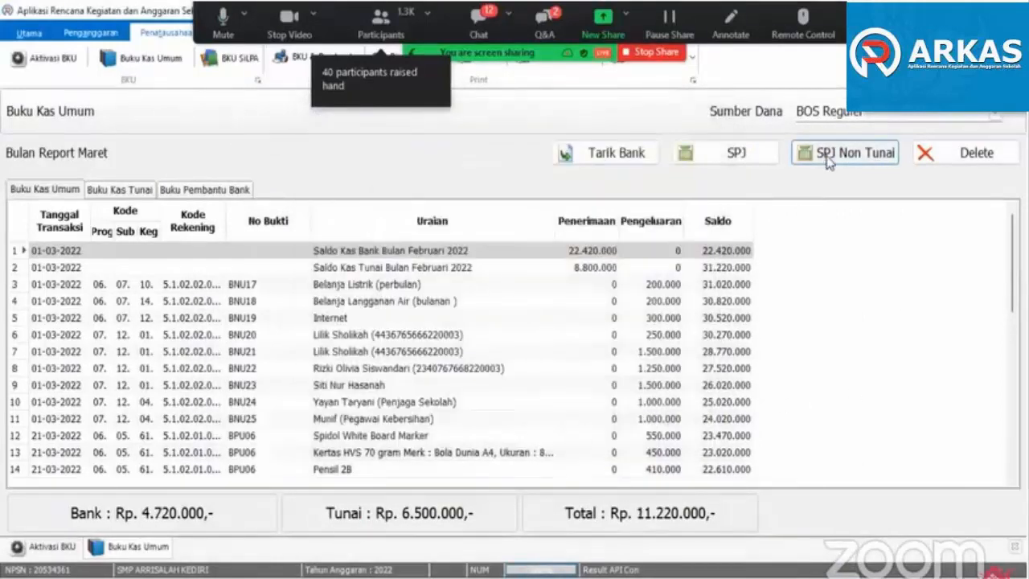
- Start a cash SPJ dated 21/03/2022 for Belanja Modal Peralatan Komputer Lainnya under the activity Pengadaan LCD proyektor
click(752, 153)
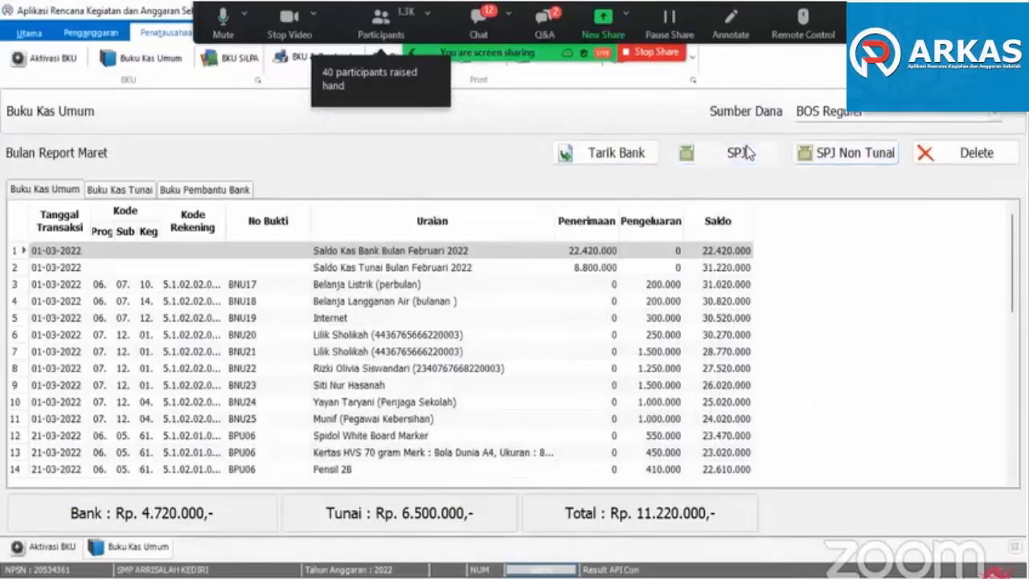
click(695, 217)
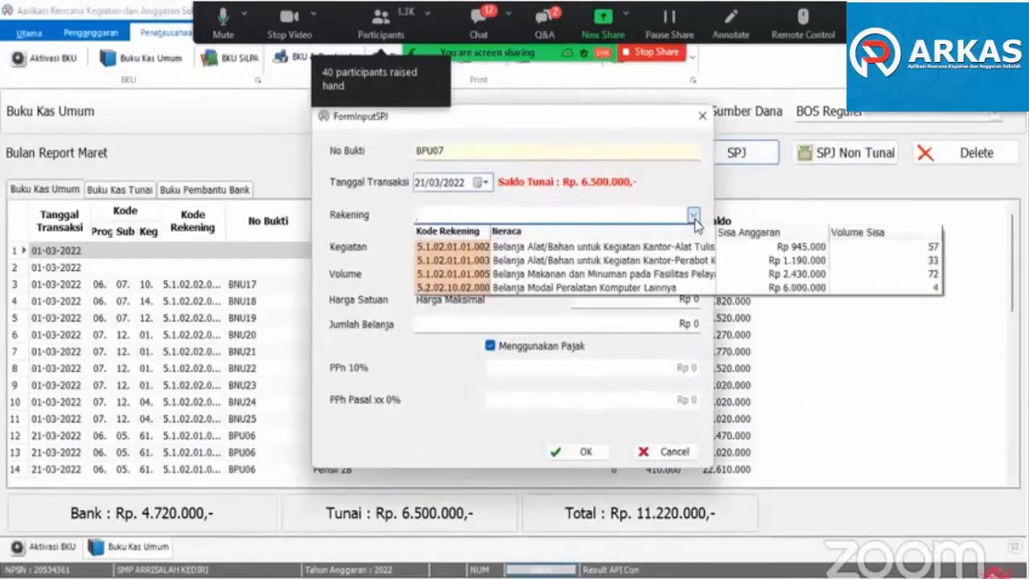
click(610, 289)
click(575, 249)
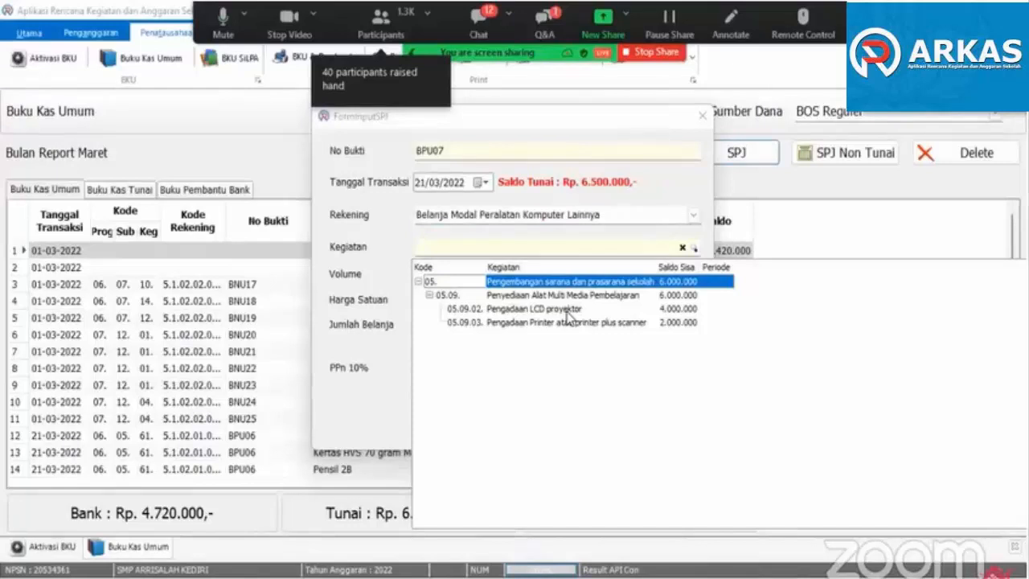
click(567, 312)
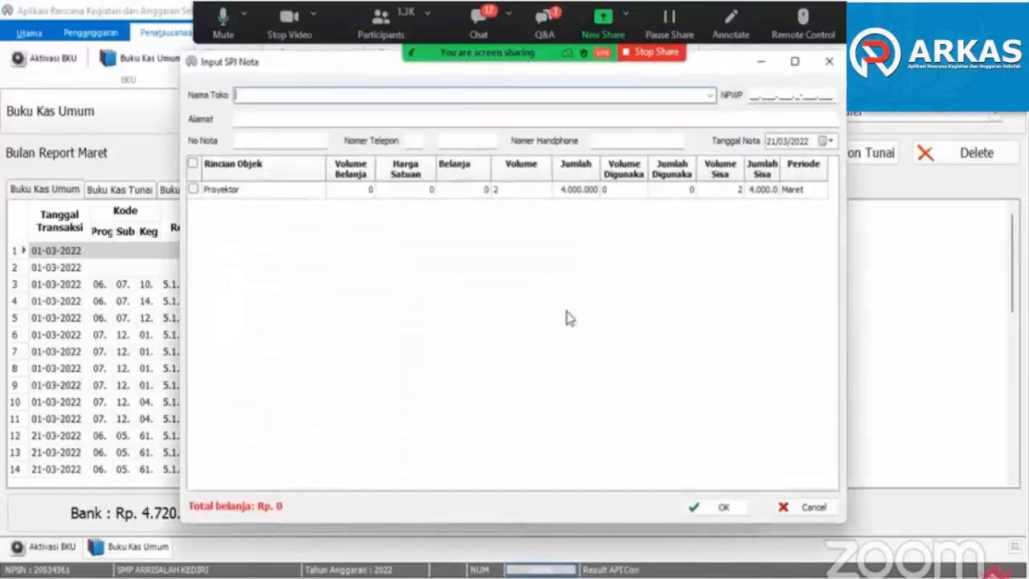
- Choose the saved store Toko Elektronik for the projector note and enter note number TE002
click(709, 95)
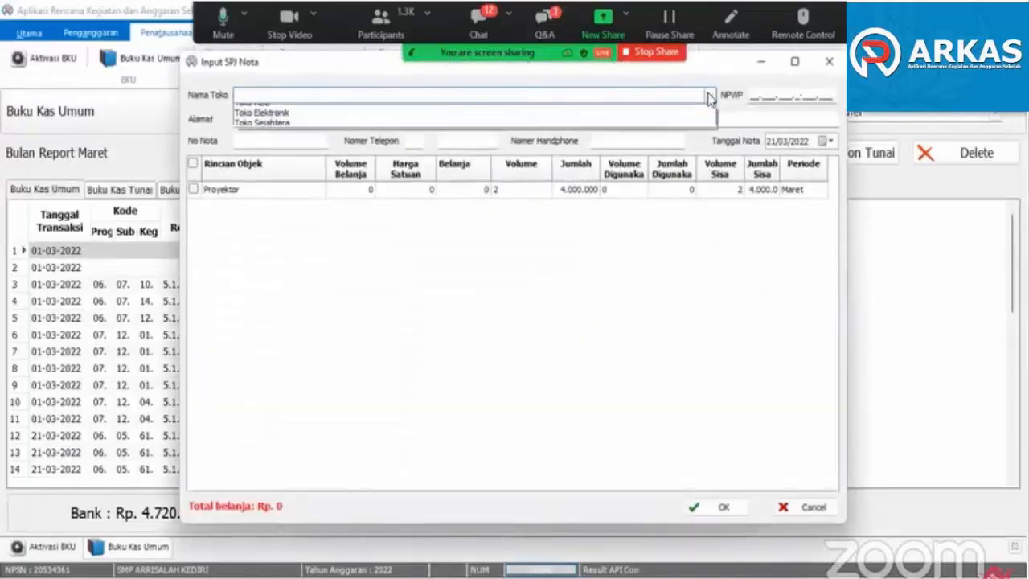
click(305, 122)
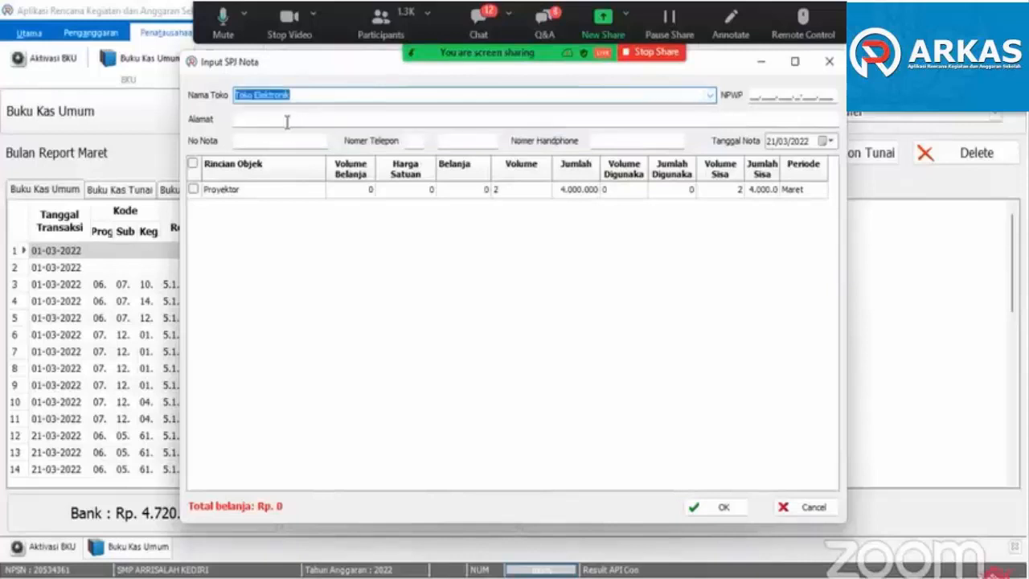
text(T)
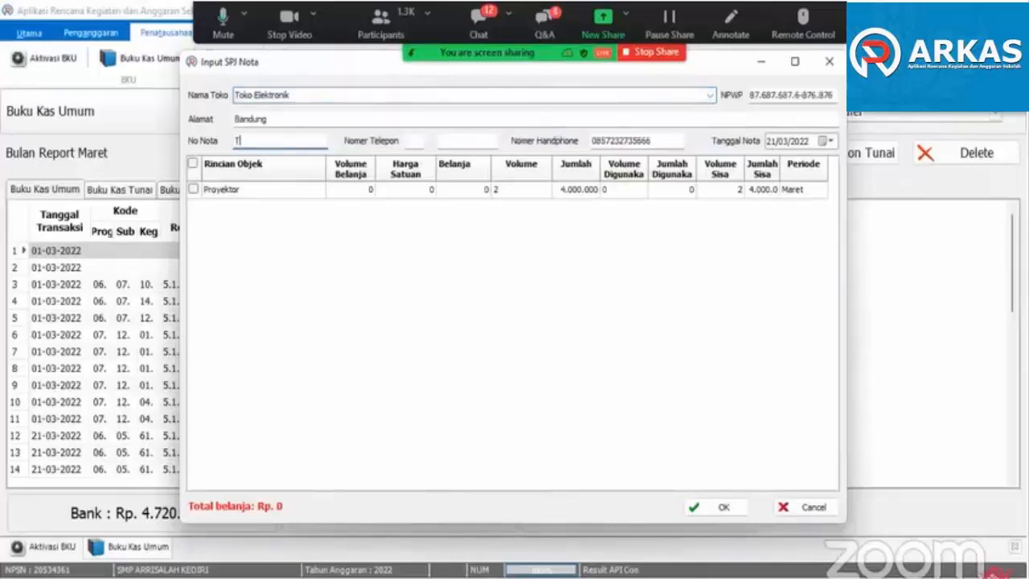
text(E002)
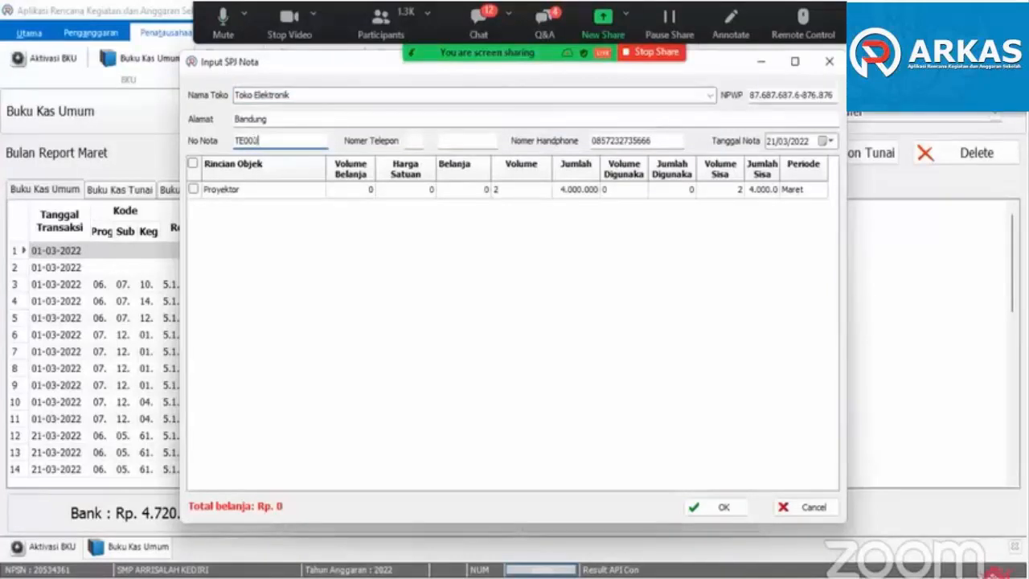
- Include Proyektor in the note with volume 2 at a unit price of 2.000.000, and save the cash SPJ
click(193, 190)
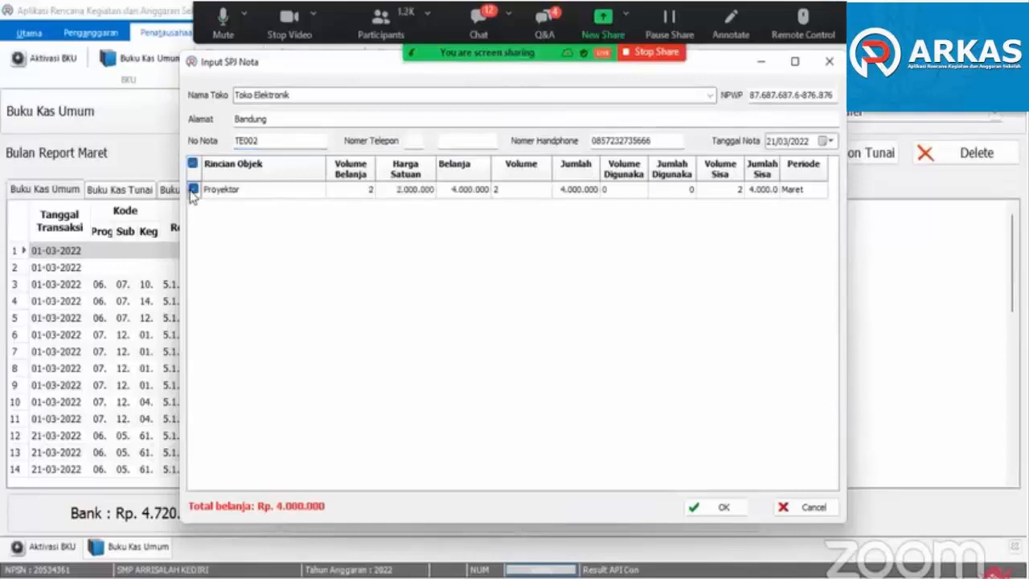
click(361, 193)
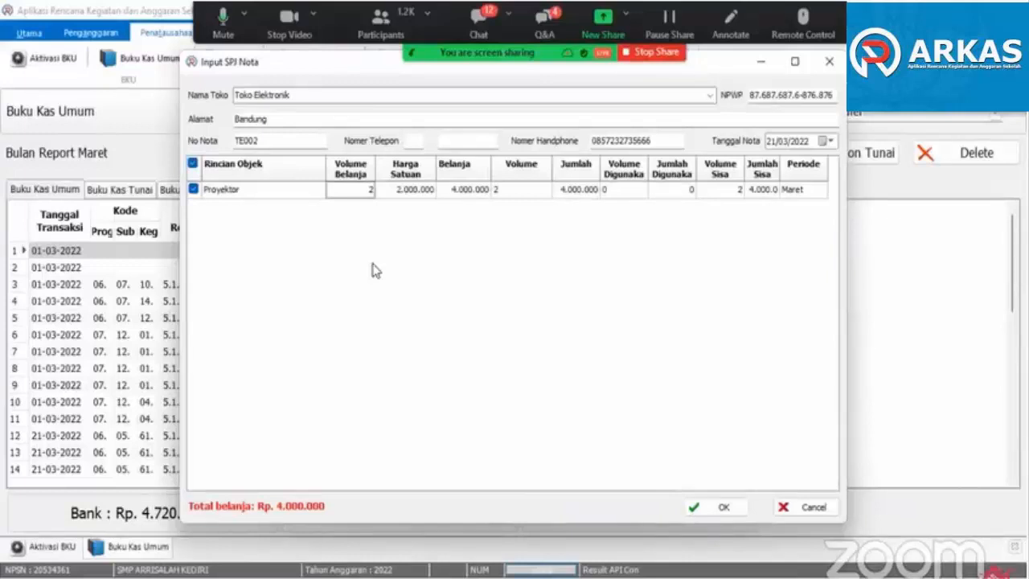
click(414, 192)
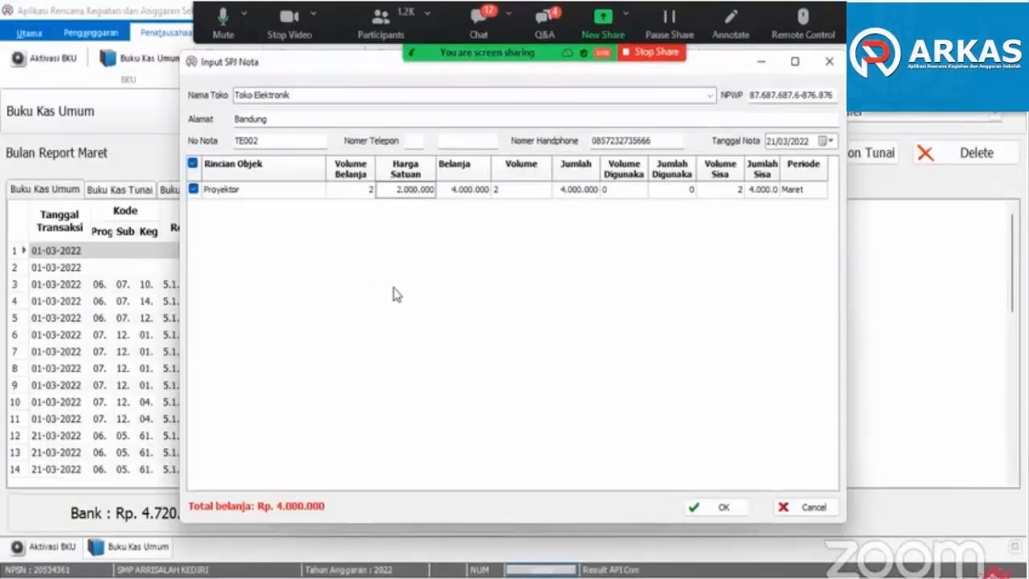
click(722, 507)
click(580, 433)
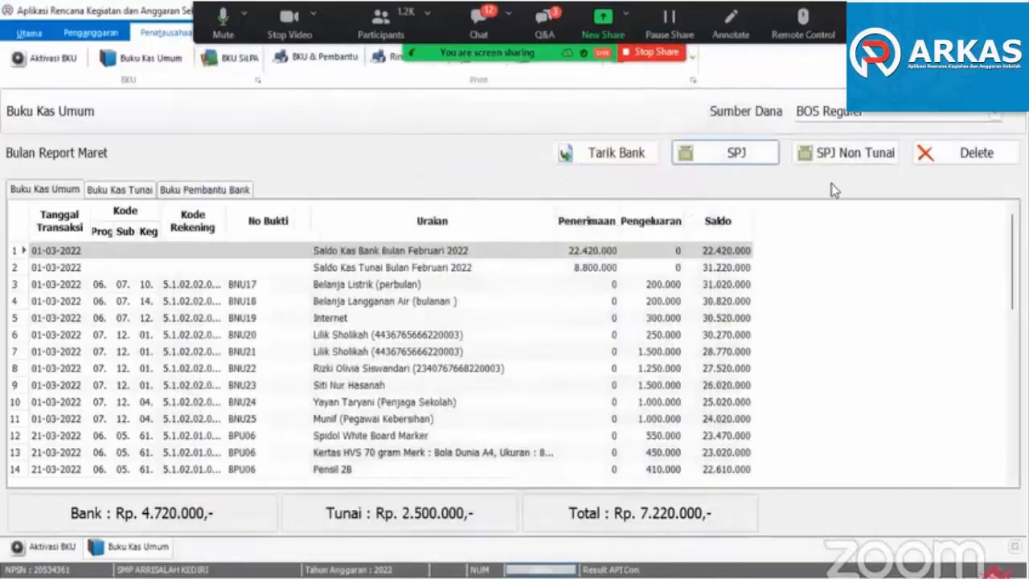
- Start a cash SPJ dated 21/03/2022 for Belanja Modal Peralatan Komputer Lainnya under the printer procurement activity (05.09.03)
click(770, 160)
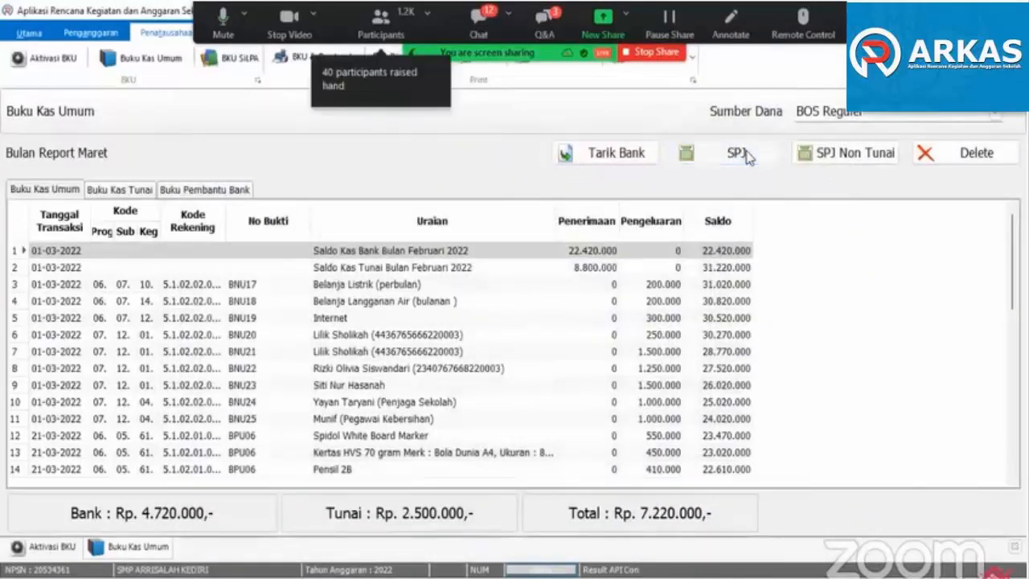
click(693, 215)
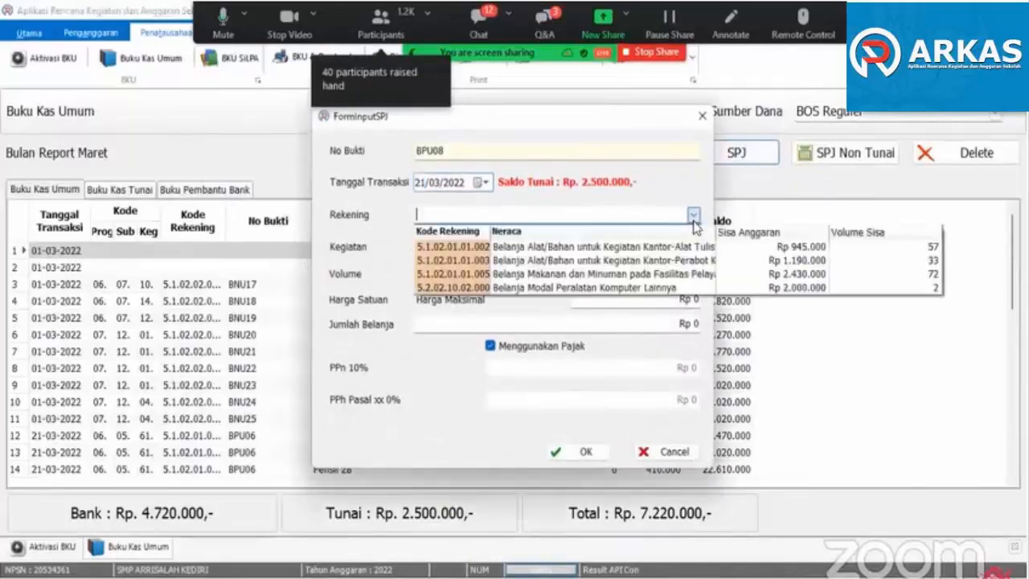
click(655, 287)
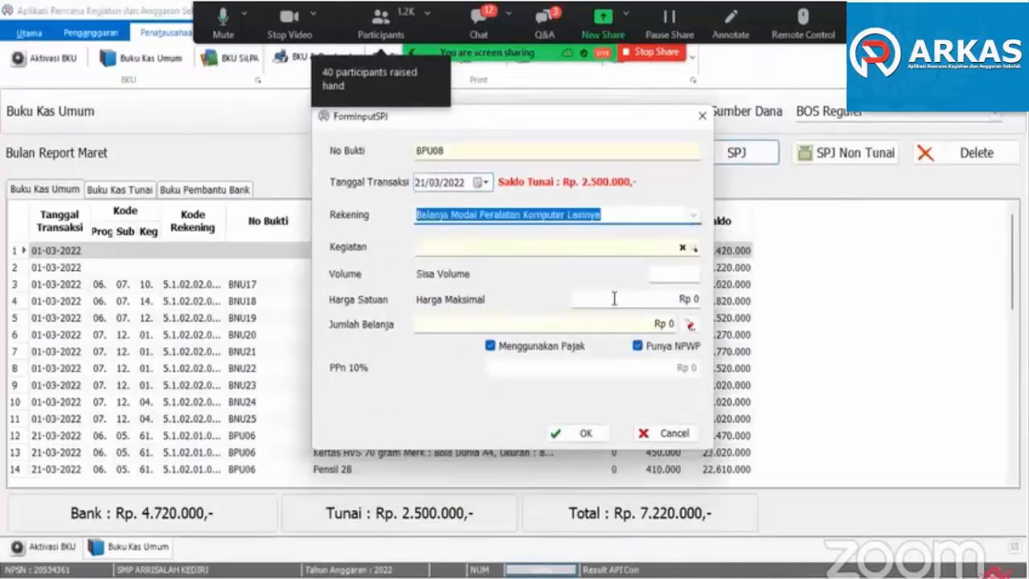
click(575, 247)
click(562, 326)
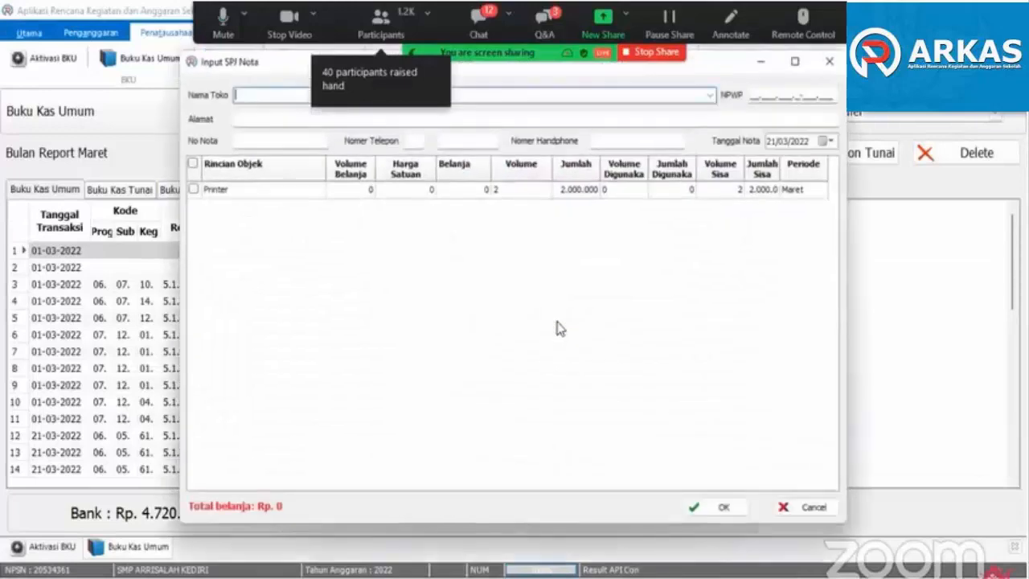
click(709, 95)
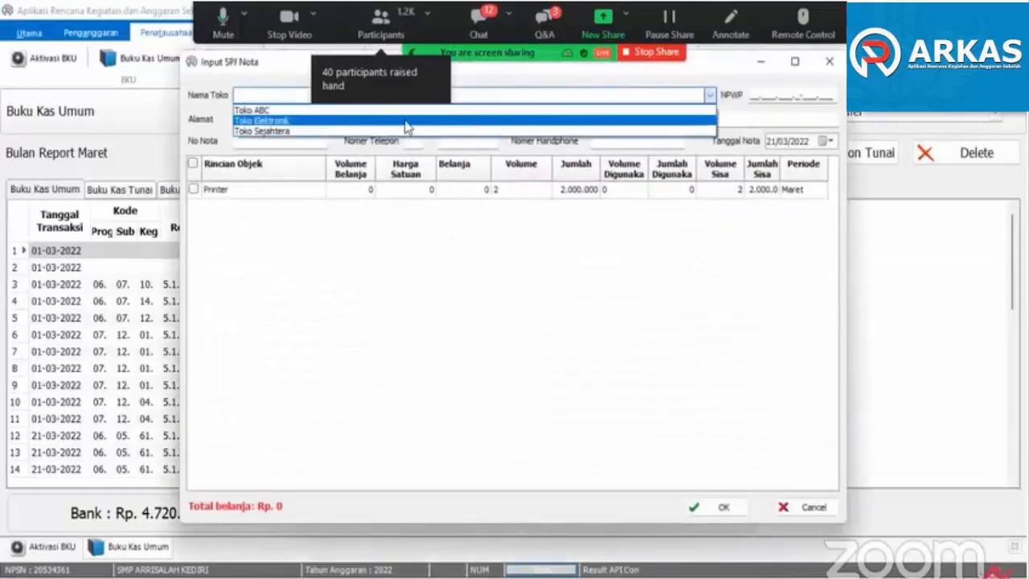
key(Return)
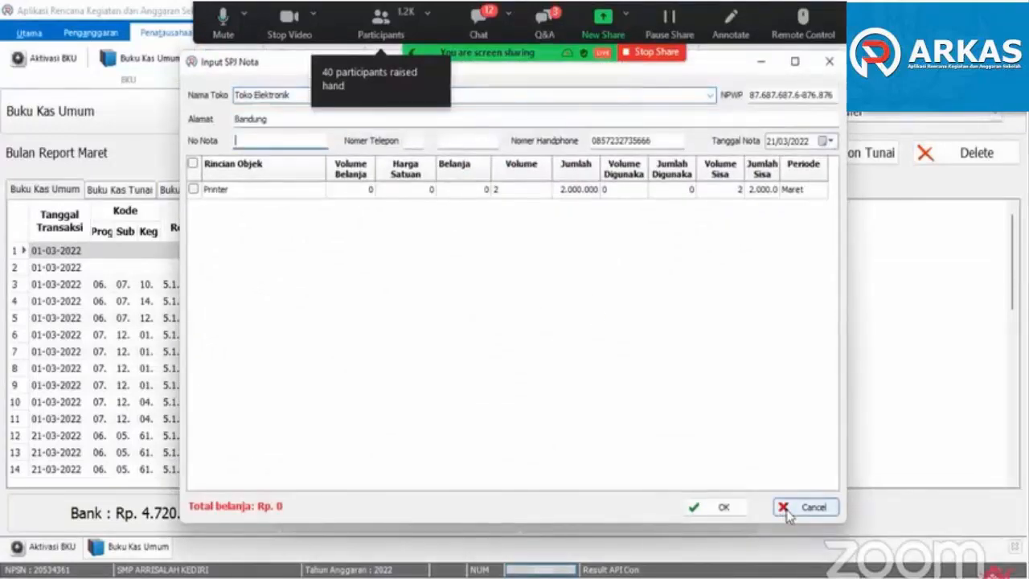
click(784, 507)
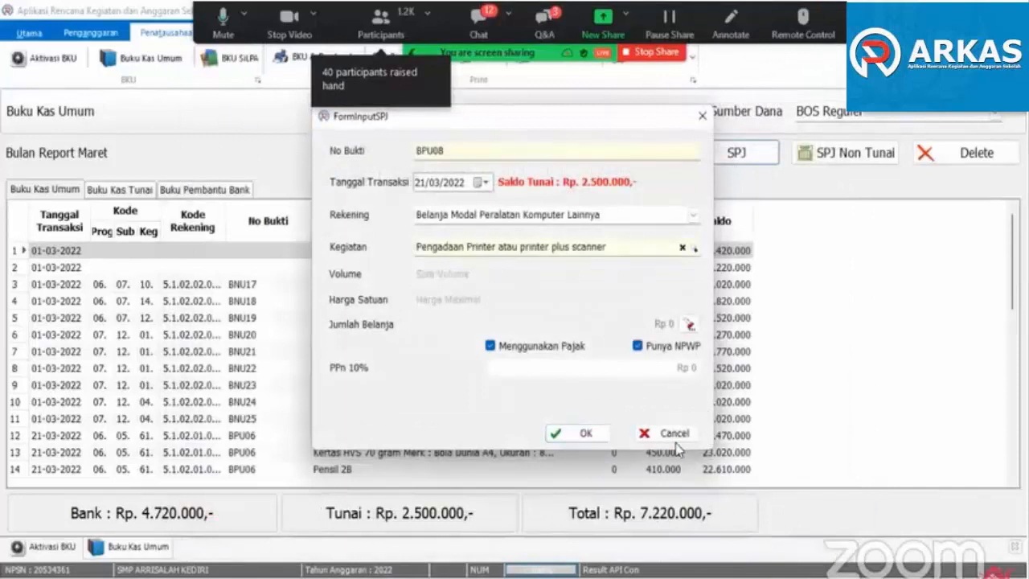
click(645, 432)
- Start a cash SPJ dated 22/03/2022 for Belanja Modal Peralatan Komputer Lainnya under the activity Pengadaan Printer atau printer plus scanner
click(735, 153)
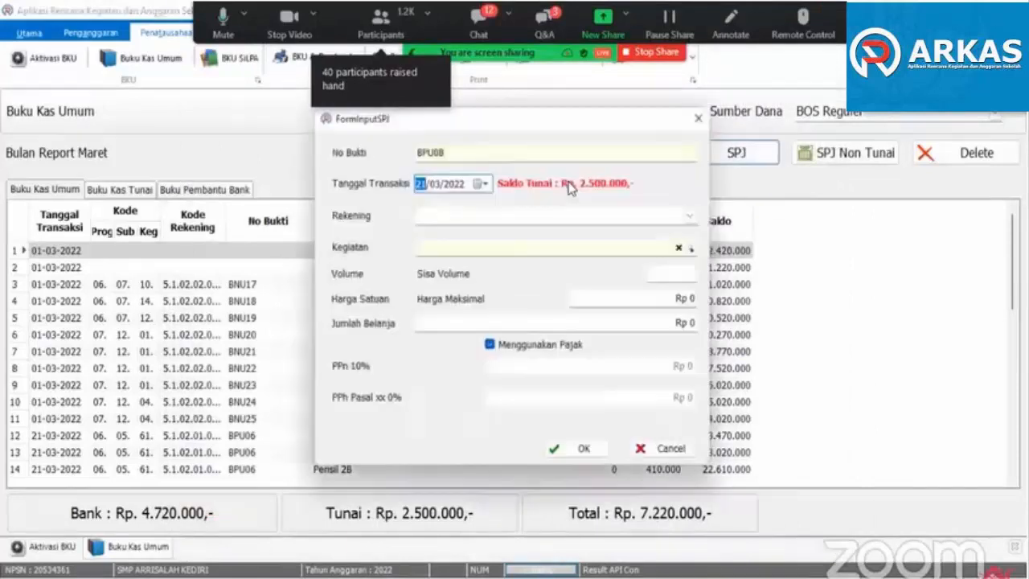
click(485, 184)
click(469, 270)
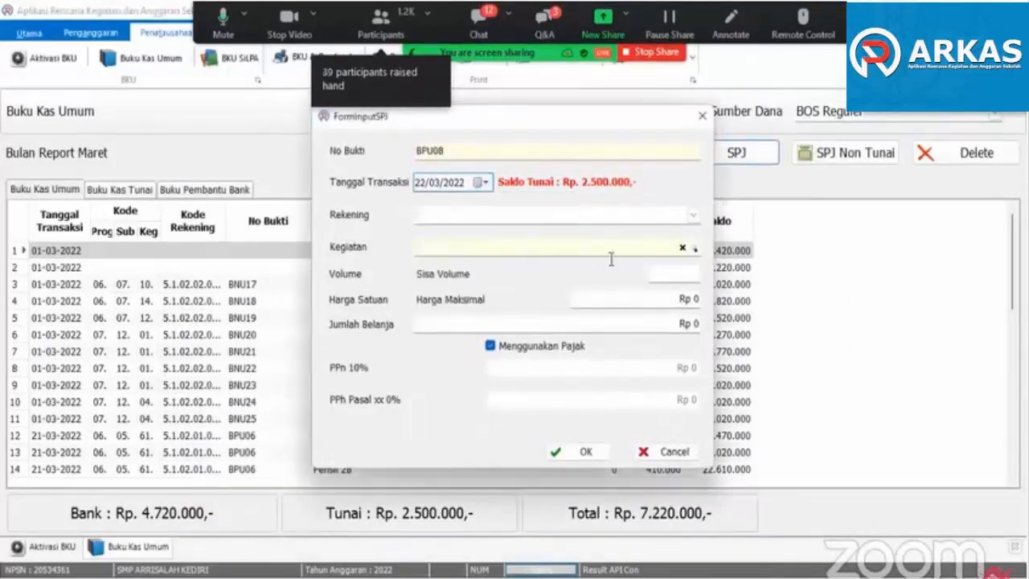
click(696, 221)
click(684, 307)
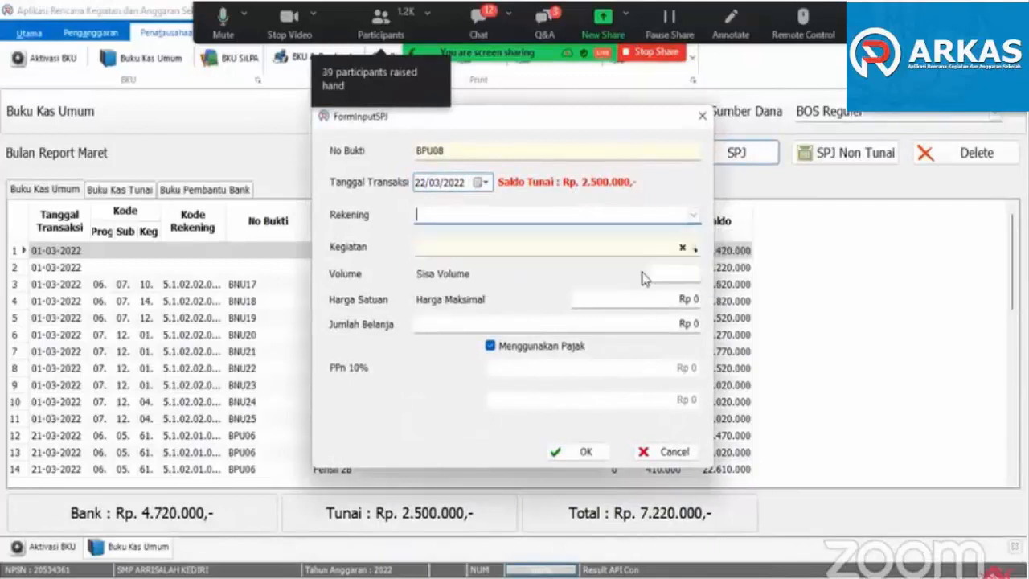
click(685, 253)
click(553, 321)
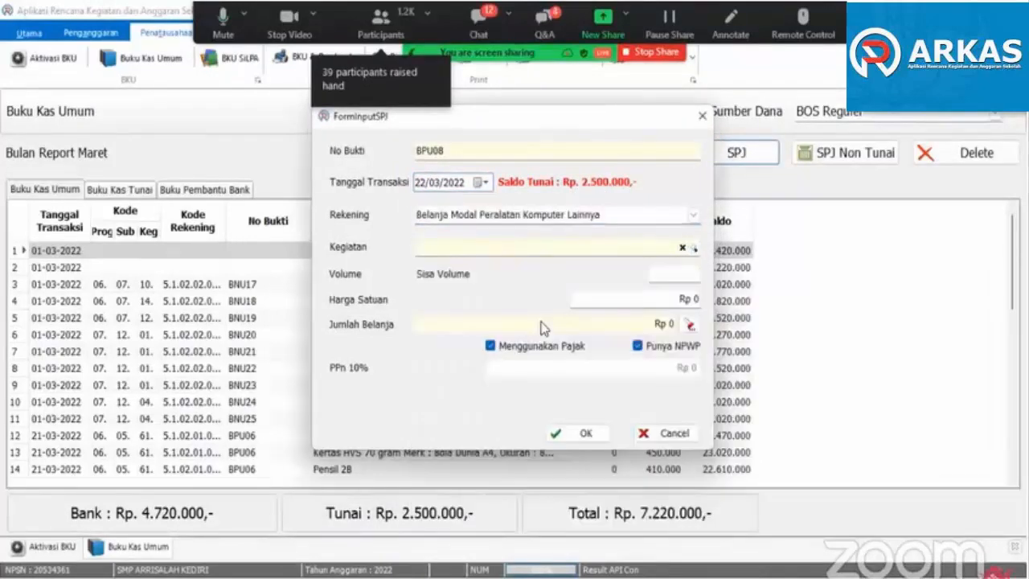
- Choose the saved store Toko Elektronik for the printer note, enter note number TE002 and date the note 22/03/2022
click(709, 95)
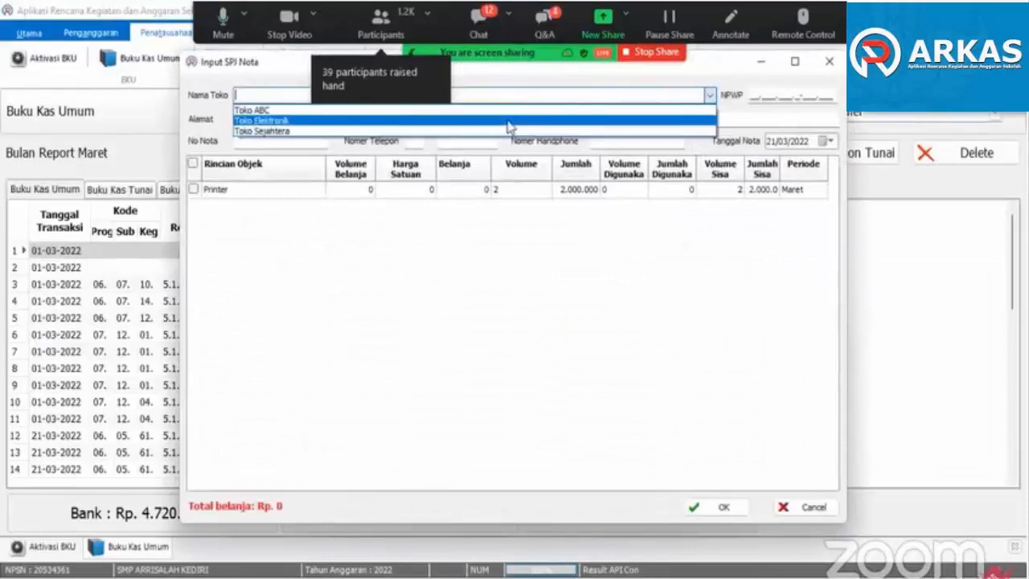
click(335, 118)
click(241, 140)
text(T)
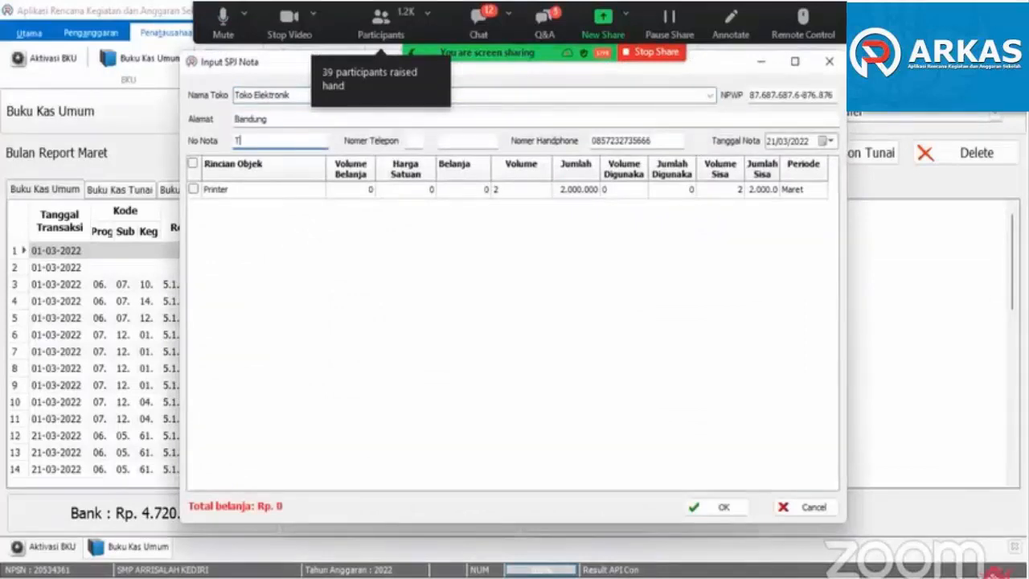
text(E002)
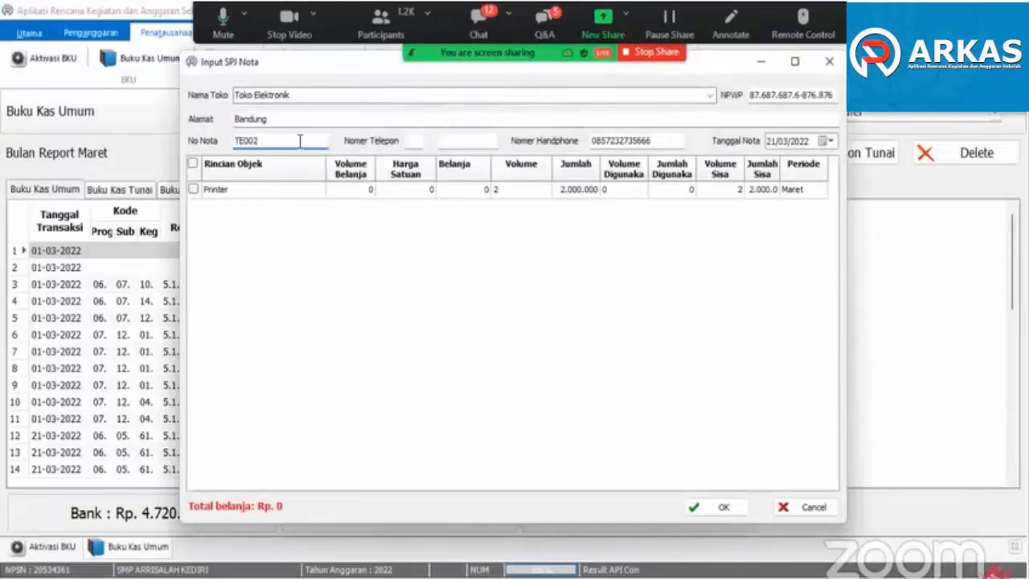
click(828, 141)
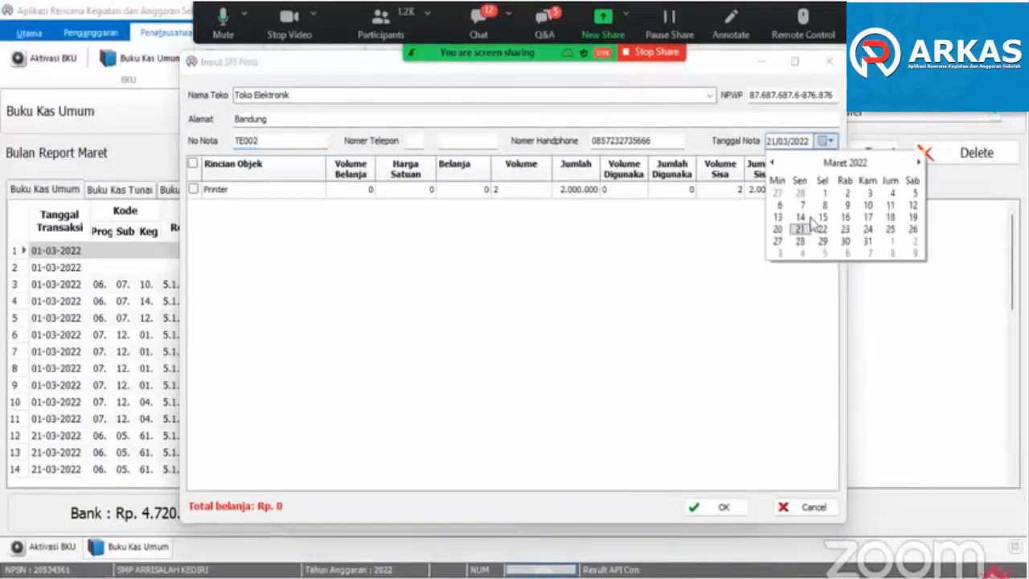
click(820, 233)
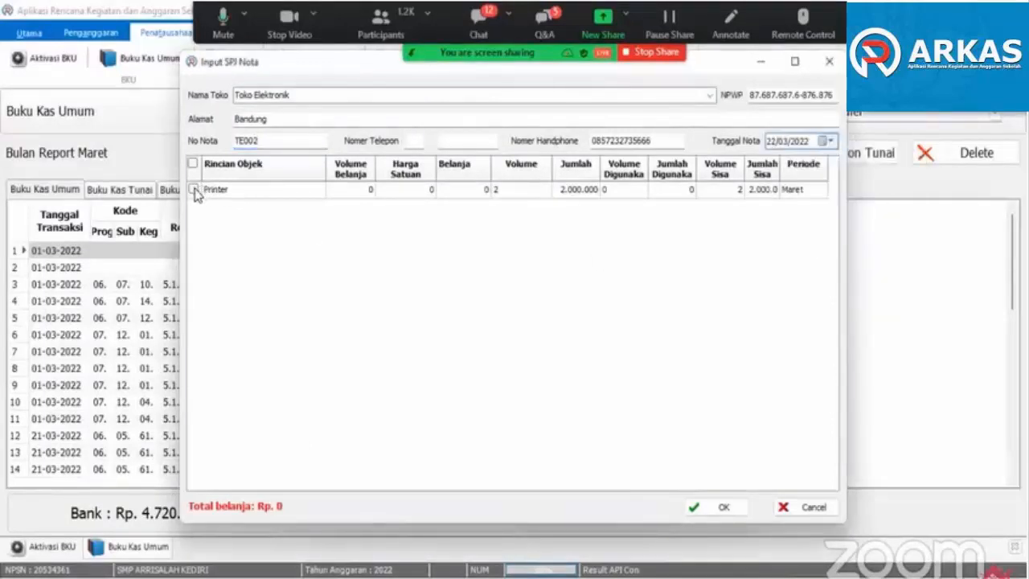
- Include Printer in the note with volume 2 at a unit price of 800.000, and save the cash SPJ
click(193, 189)
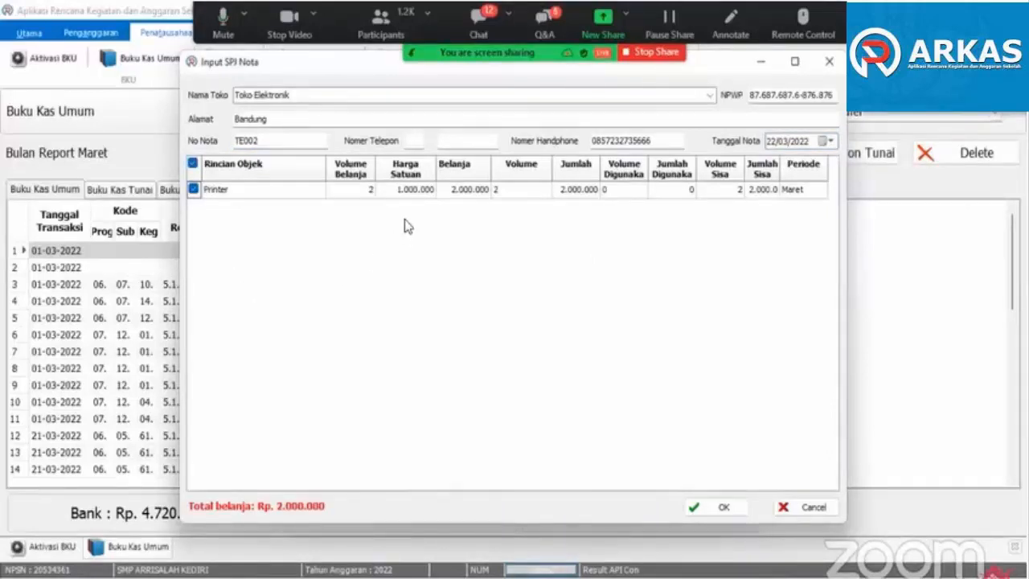
click(406, 193)
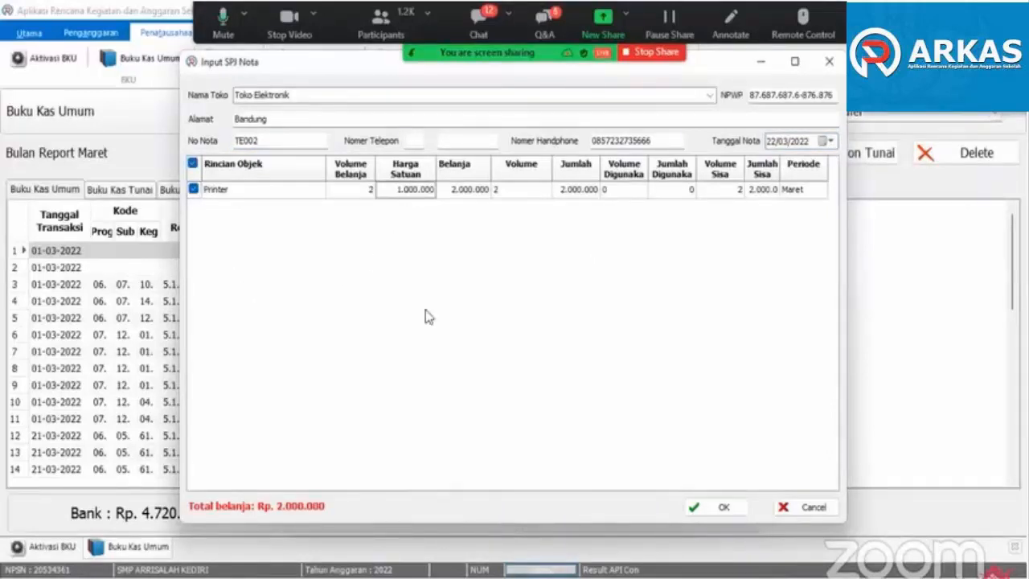
text(880000)
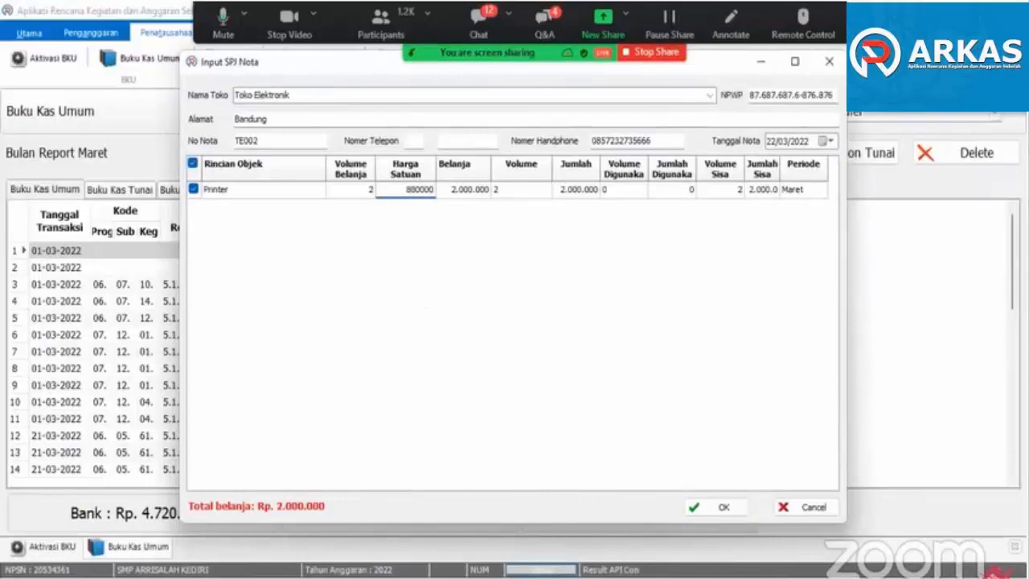
key(Return)
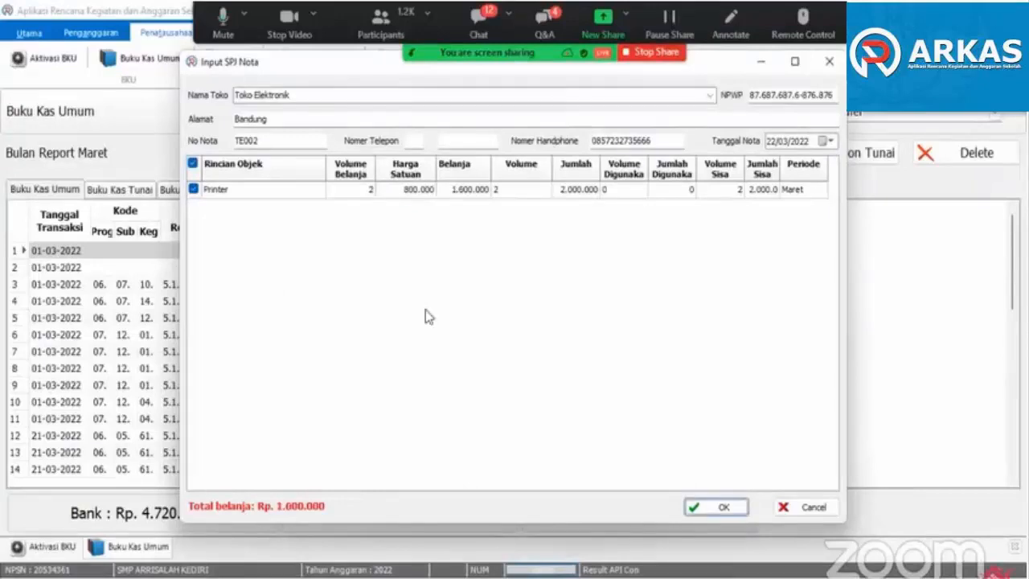
click(723, 508)
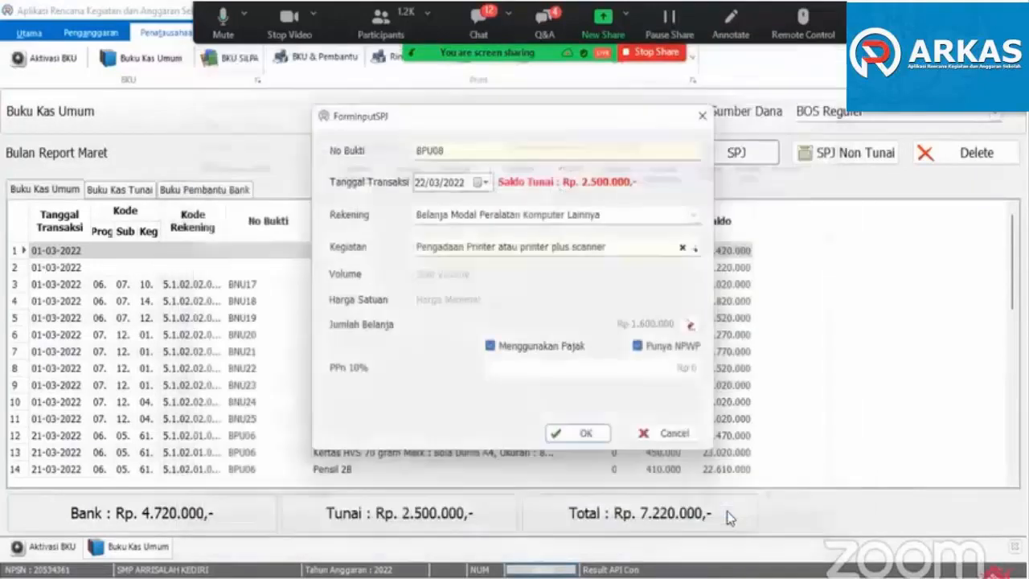
click(586, 431)
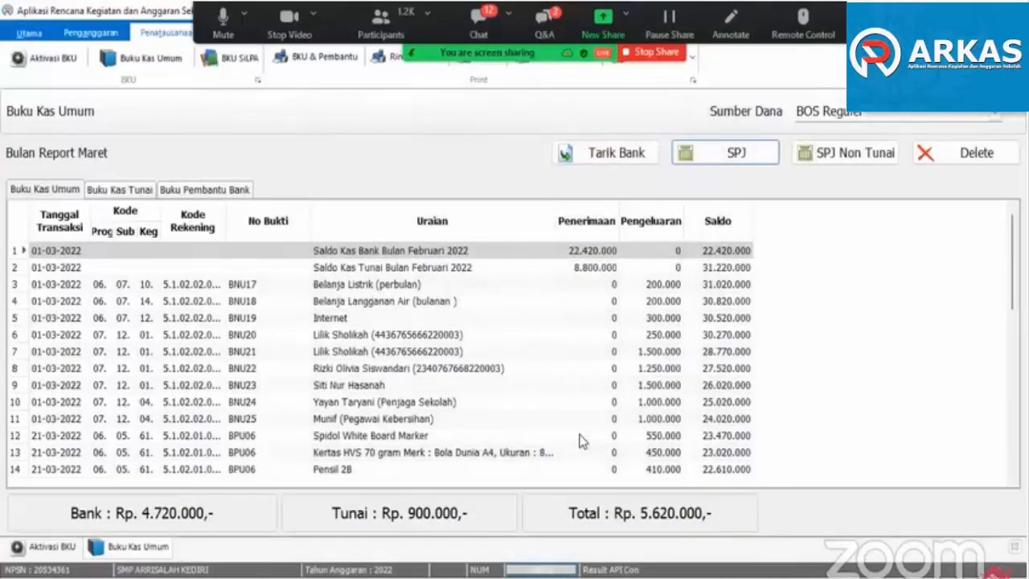
click(710, 370)
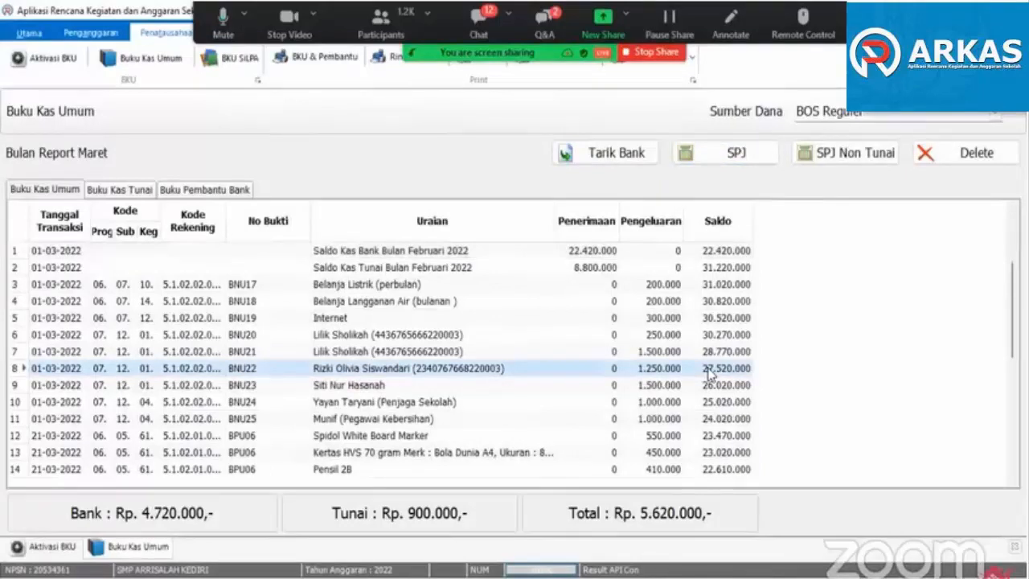
click(426, 351)
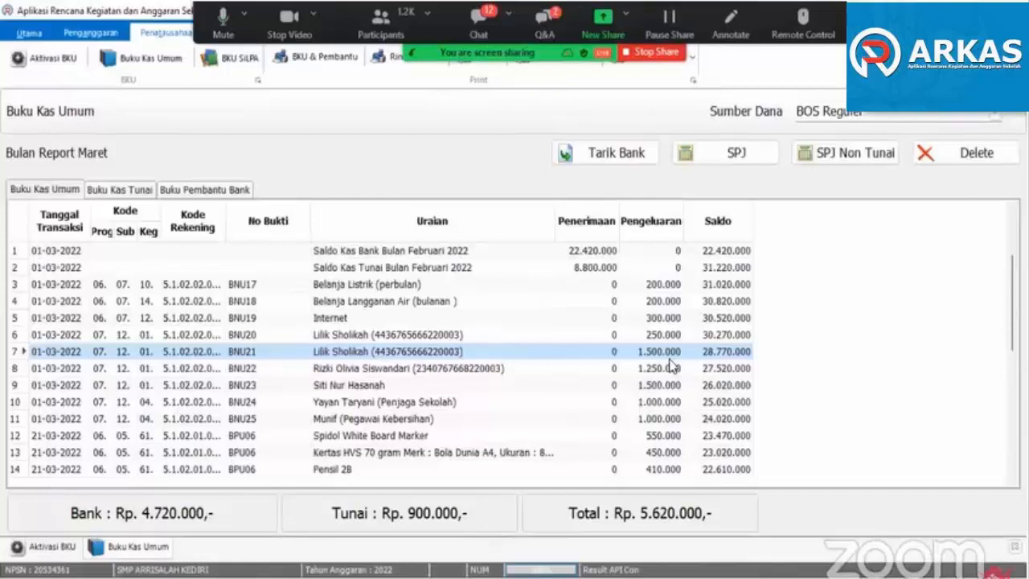
click(372, 339)
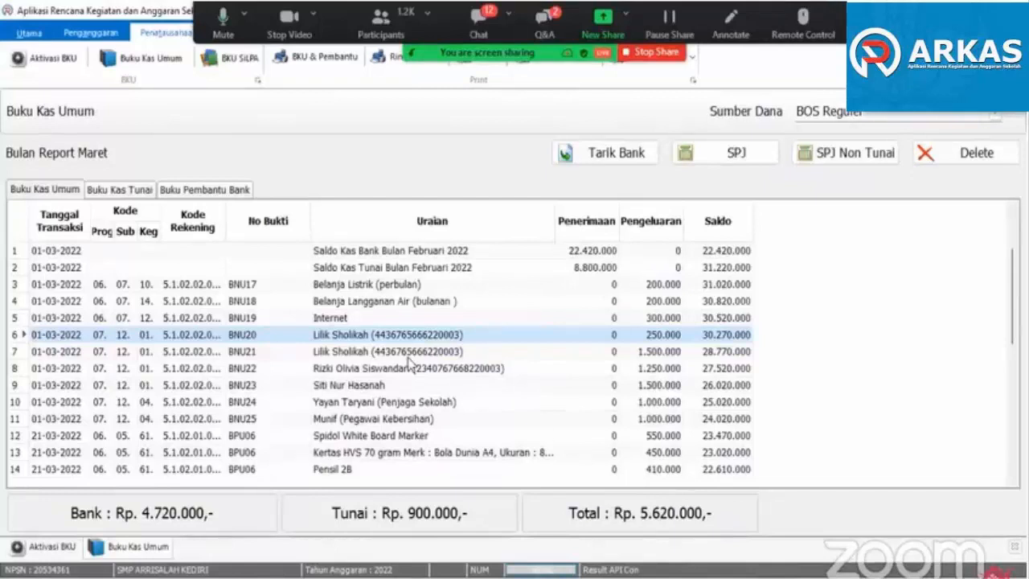
click(398, 356)
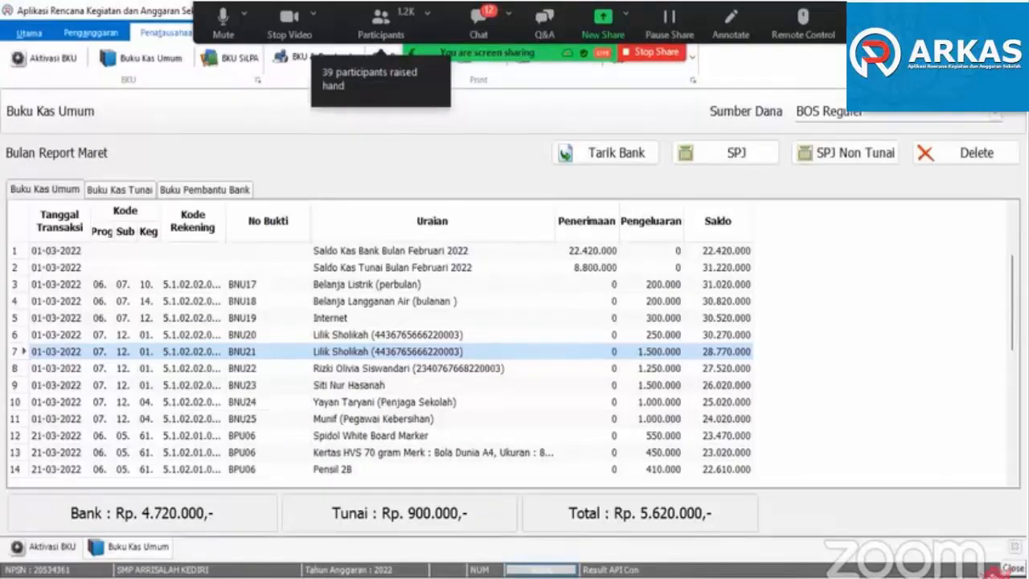
- Close the BKU pages and create a budget shift (Pergeseran) for BOS Reguler under Aktivasi Kertas Kerja
click(1014, 548)
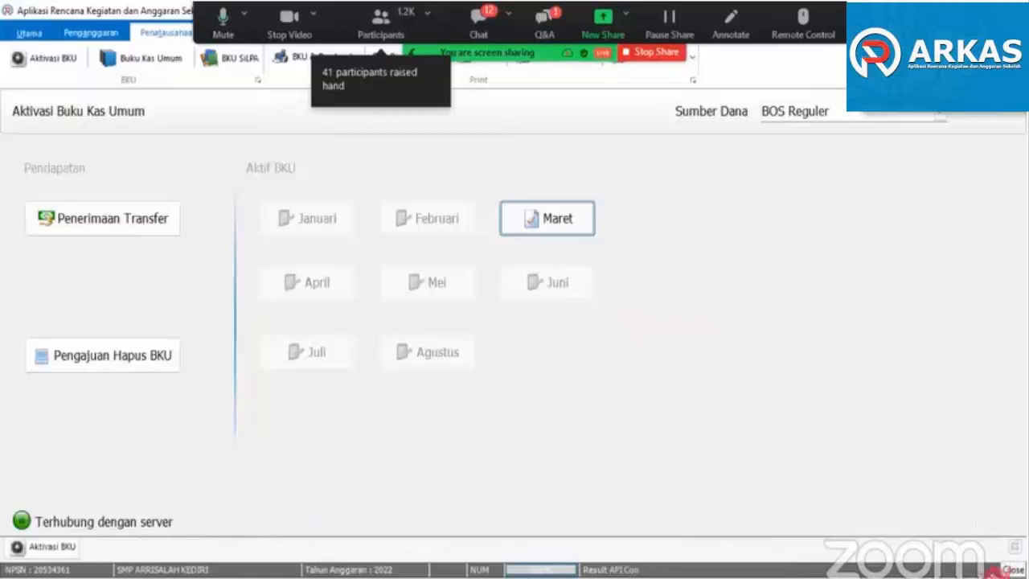
click(1015, 547)
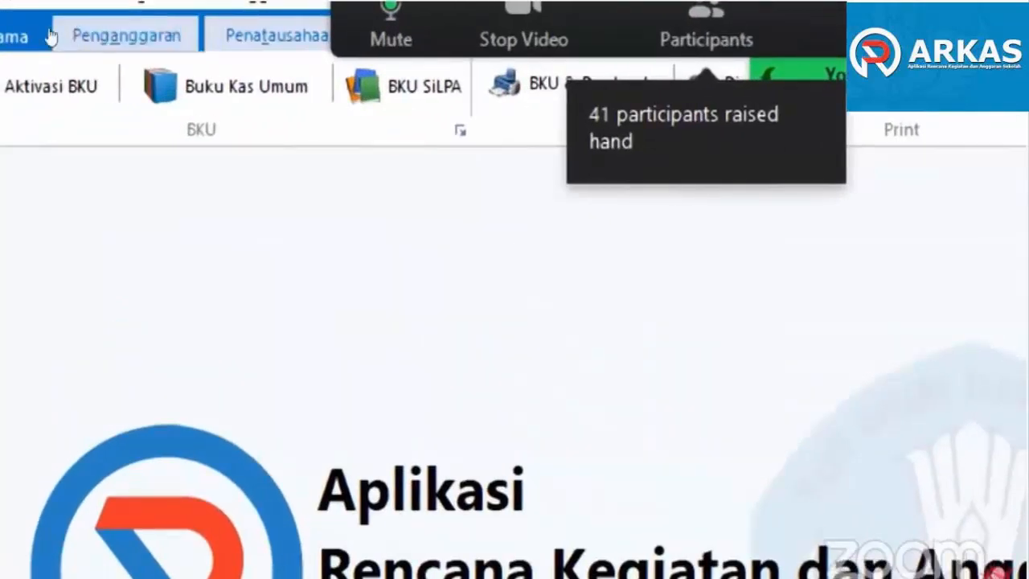
click(60, 36)
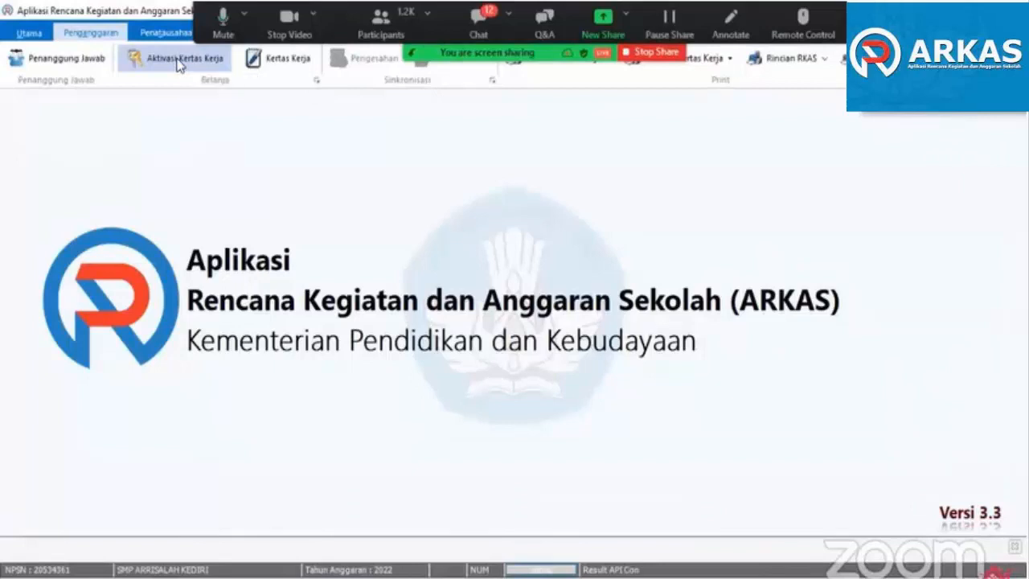
click(178, 66)
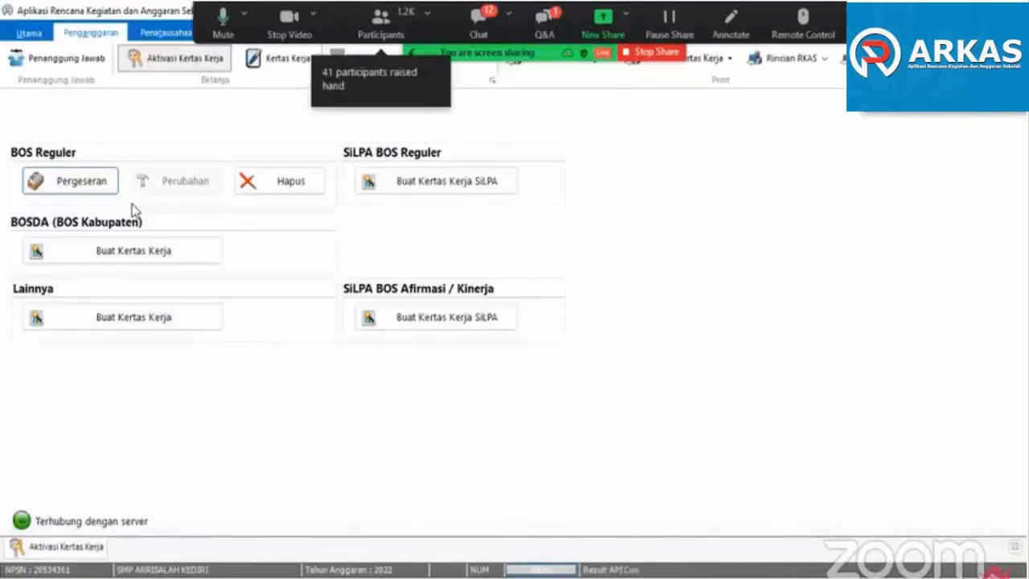
click(82, 180)
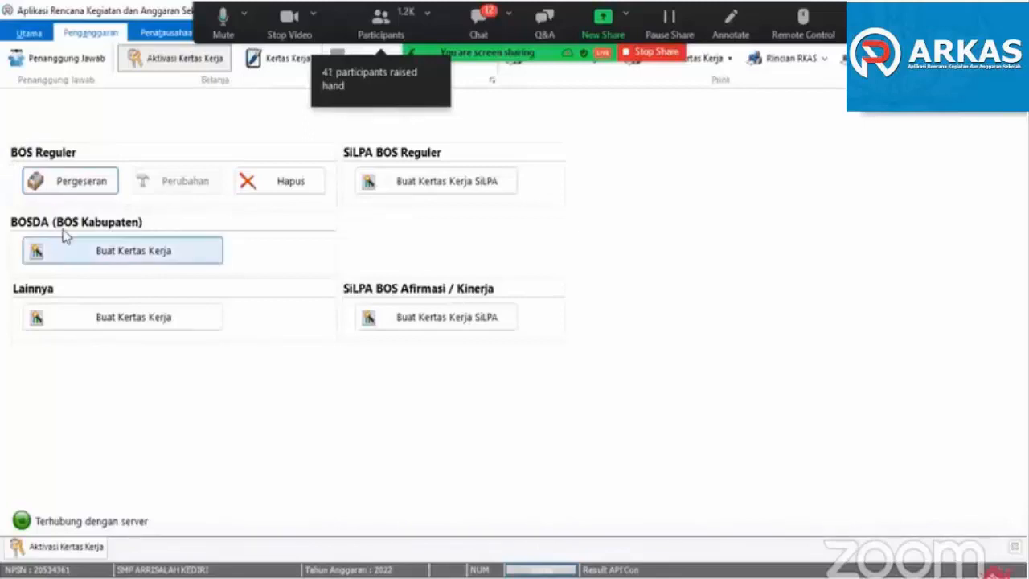
click(67, 181)
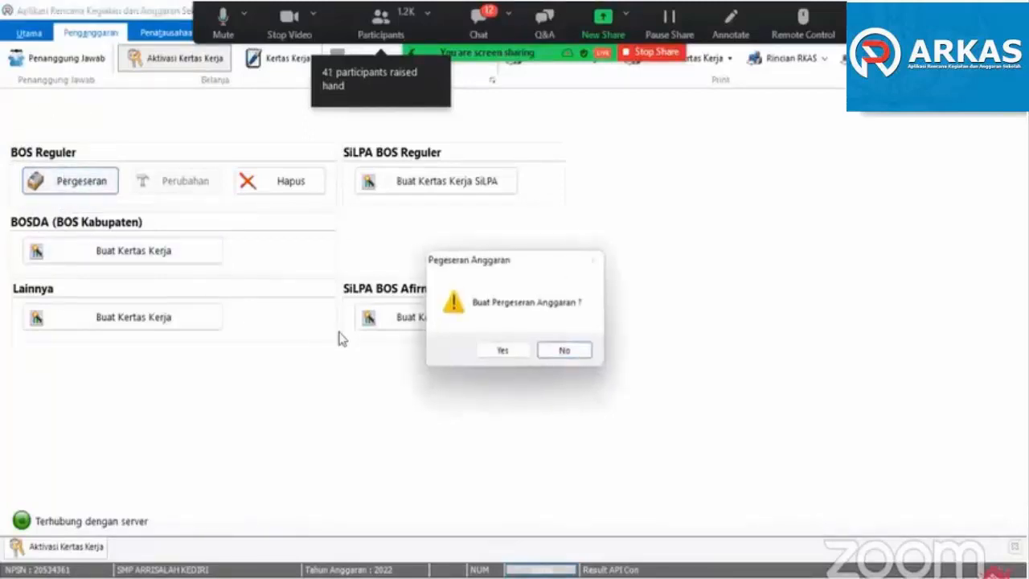
click(498, 351)
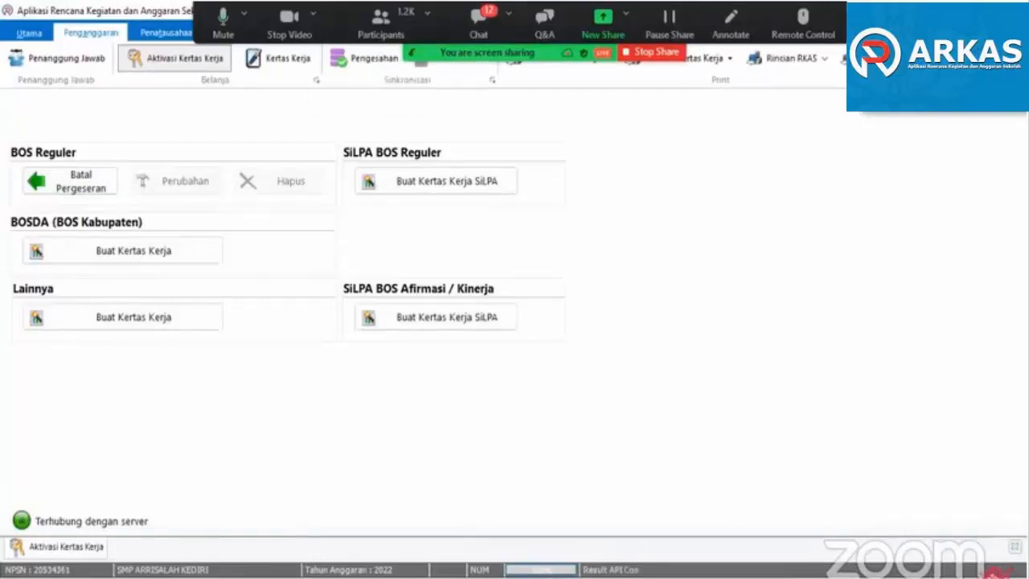
- Open the Kertas Kerja for the fund source BOS Reguler Revisi Ke 1 and review its budget items and usage amounts
click(1015, 547)
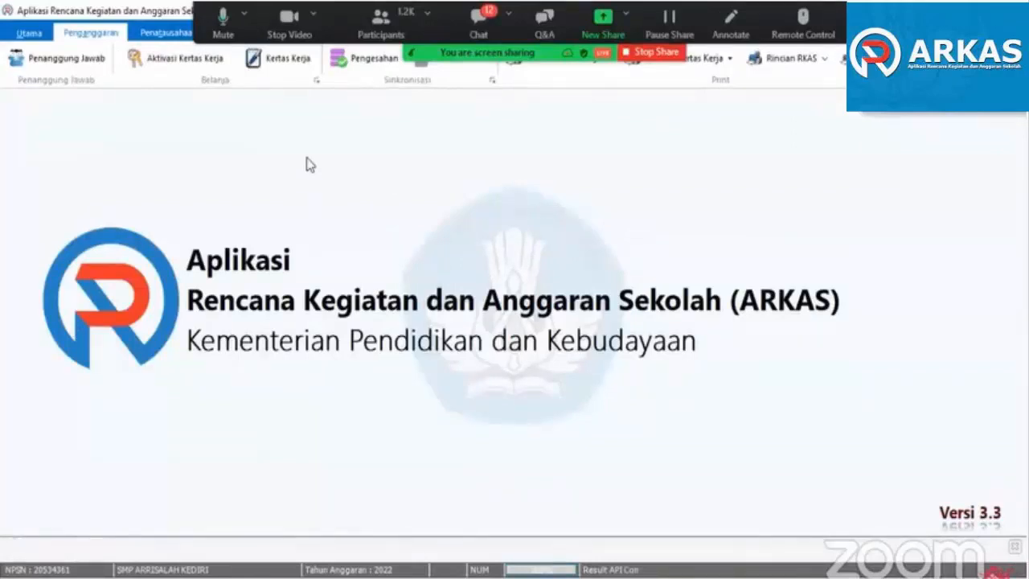
click(279, 62)
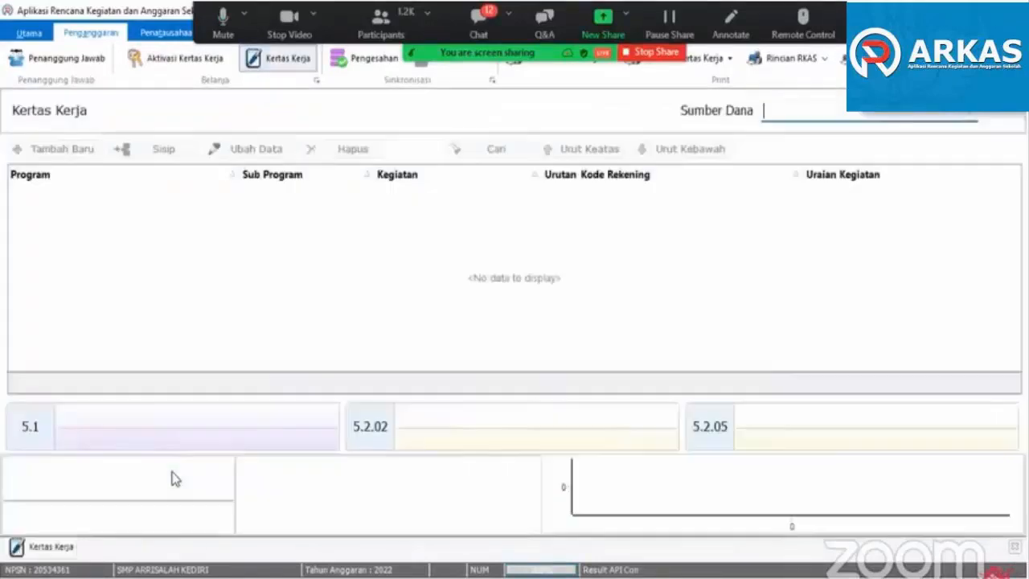
click(792, 121)
click(796, 132)
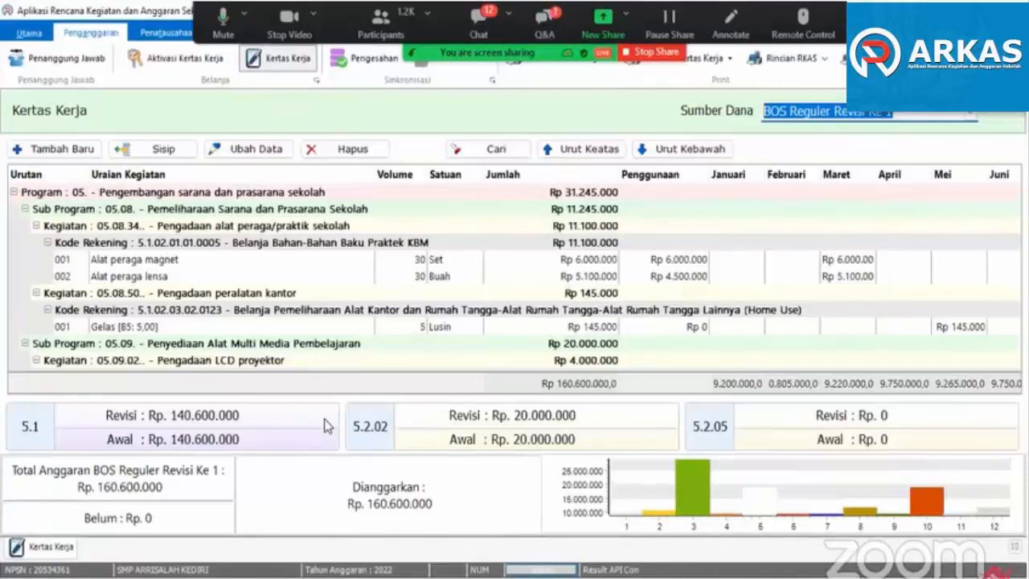
click(144, 270)
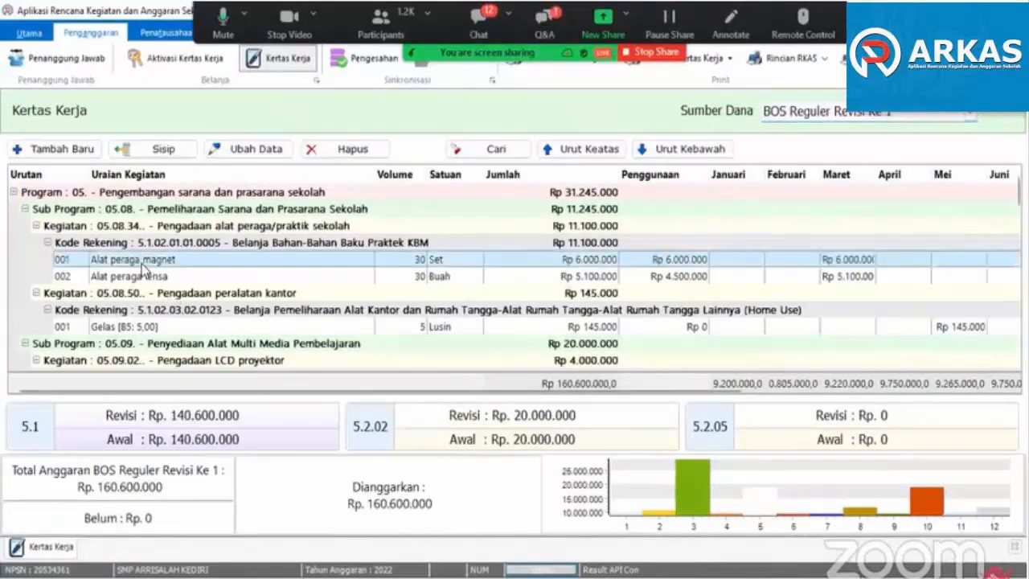
scroll(157, 305, down, 1)
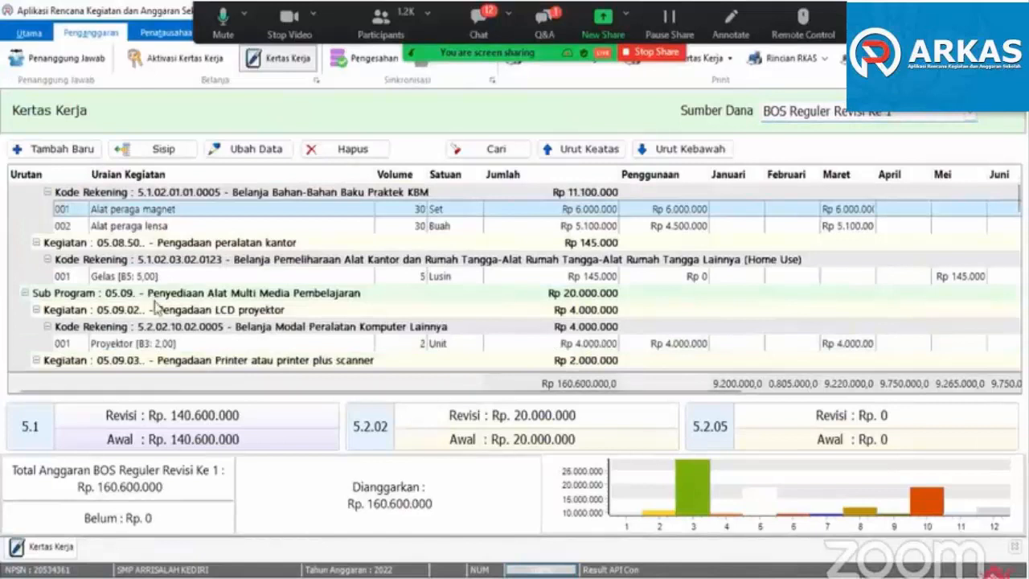
scroll(157, 308, down, 1)
scroll(157, 308, up, 2)
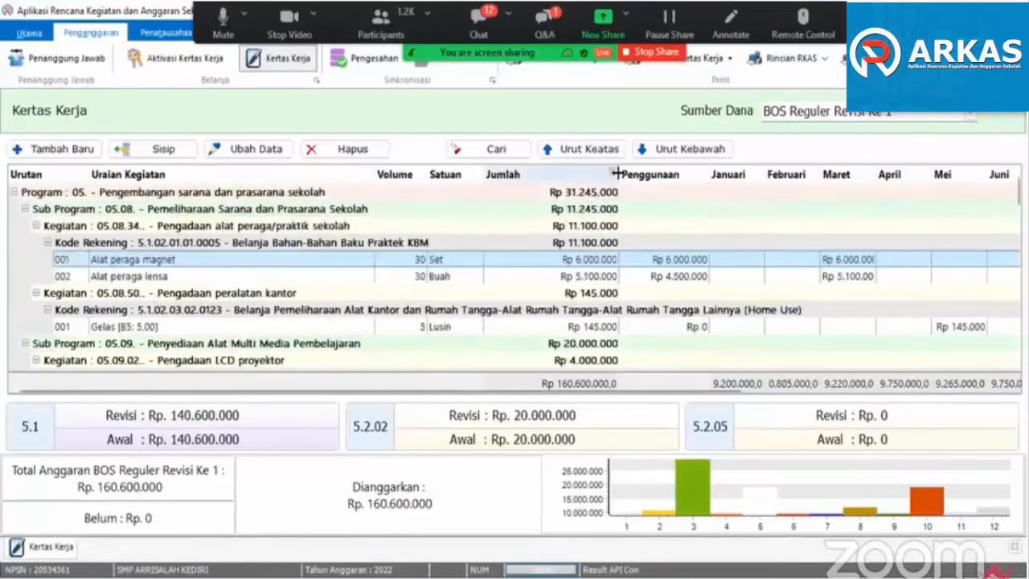
- Narrow the Jumlah column and inspect the amounts and usage of the Alat peraga lensa and Gelas items
drag(619, 168, 576, 169)
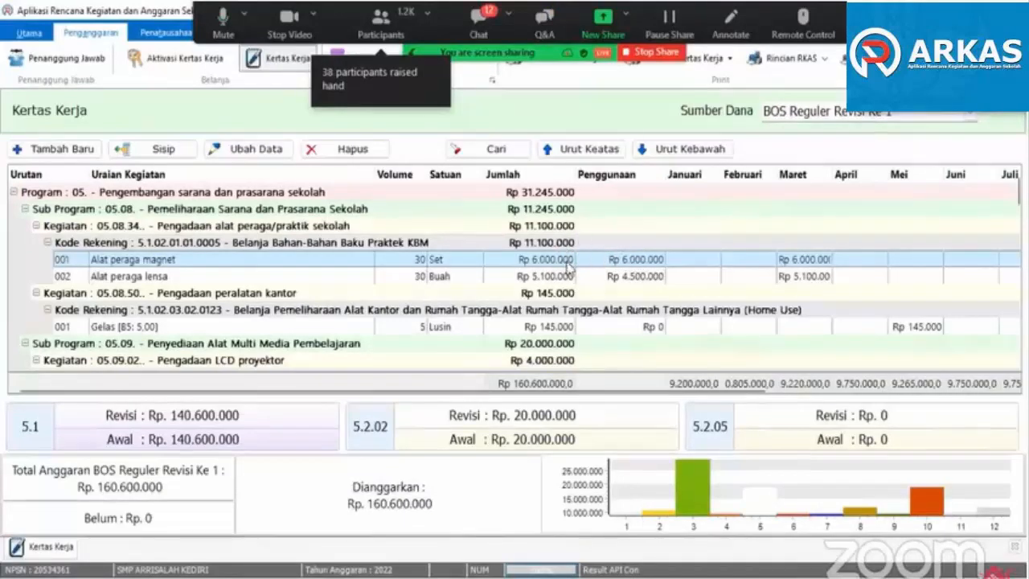
click(131, 275)
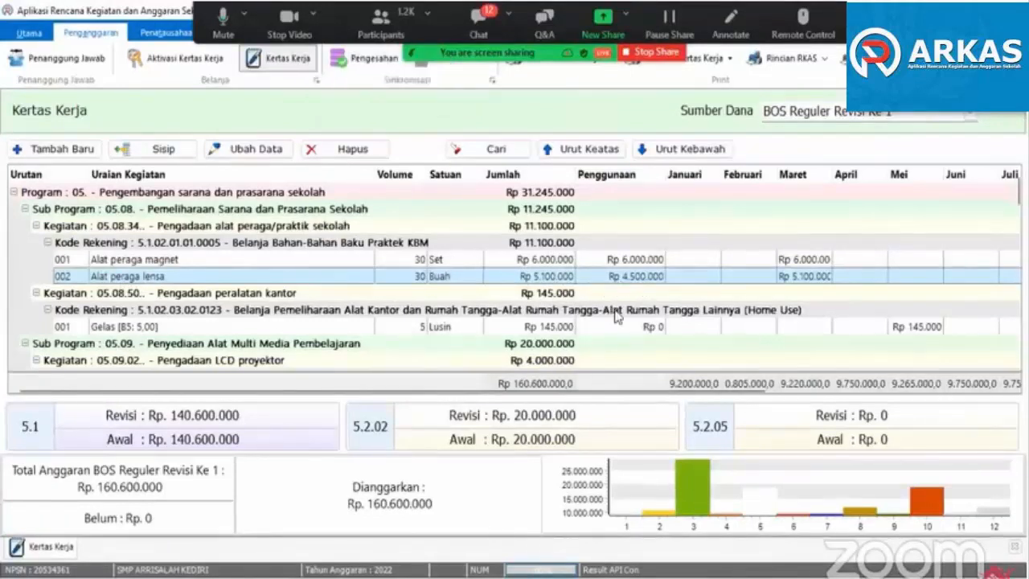
scroll(616, 311, down, 1)
click(151, 282)
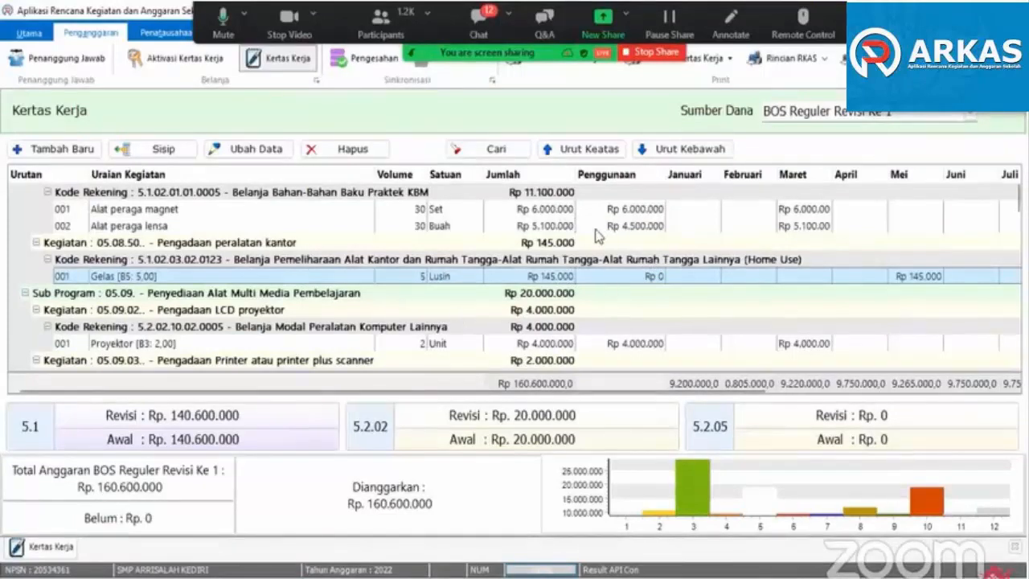
- Try to delete the budget items Alat peraga magnet and Gelas from the Kertas Kerja
click(557, 210)
click(354, 149)
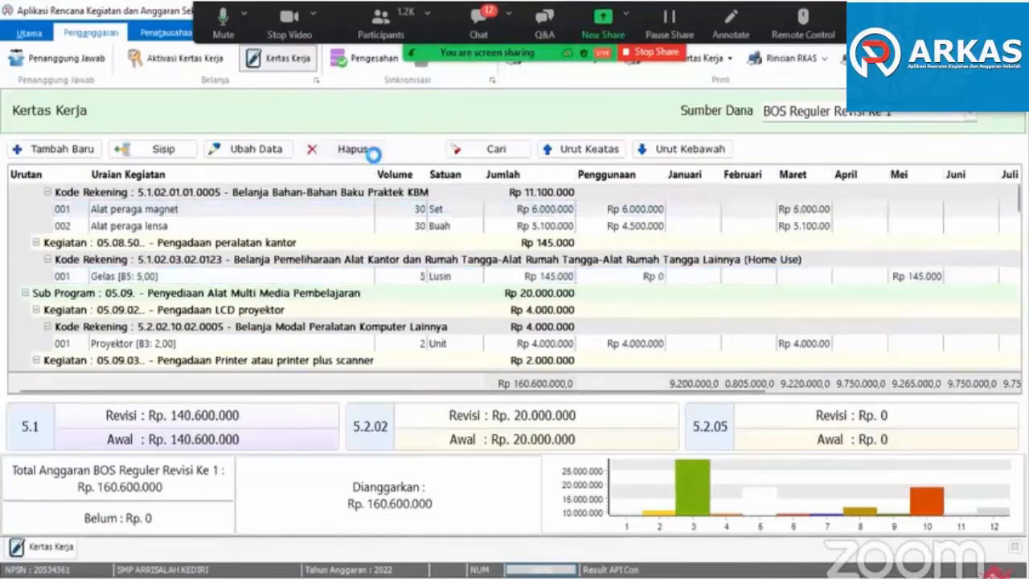
click(635, 350)
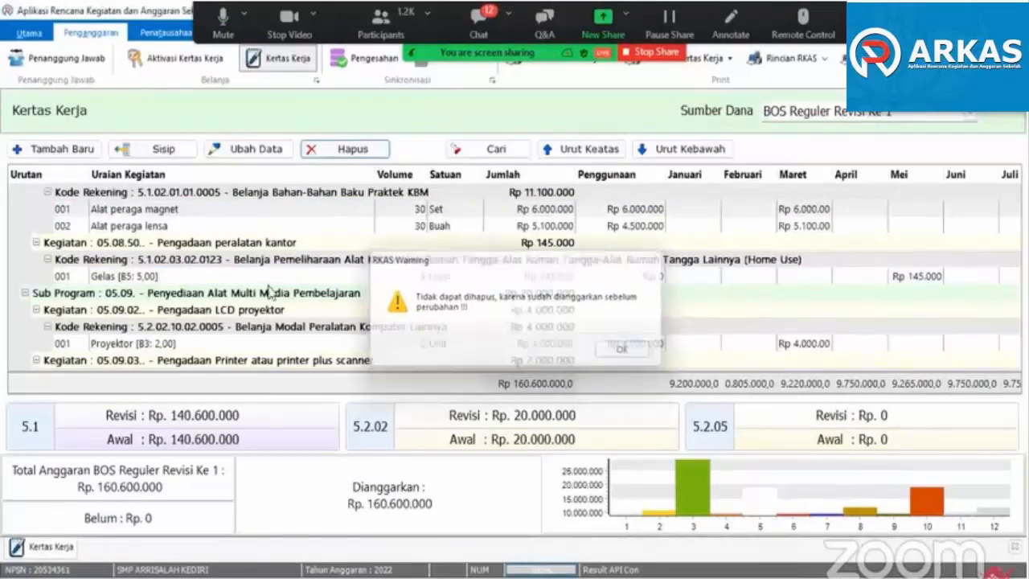
click(224, 277)
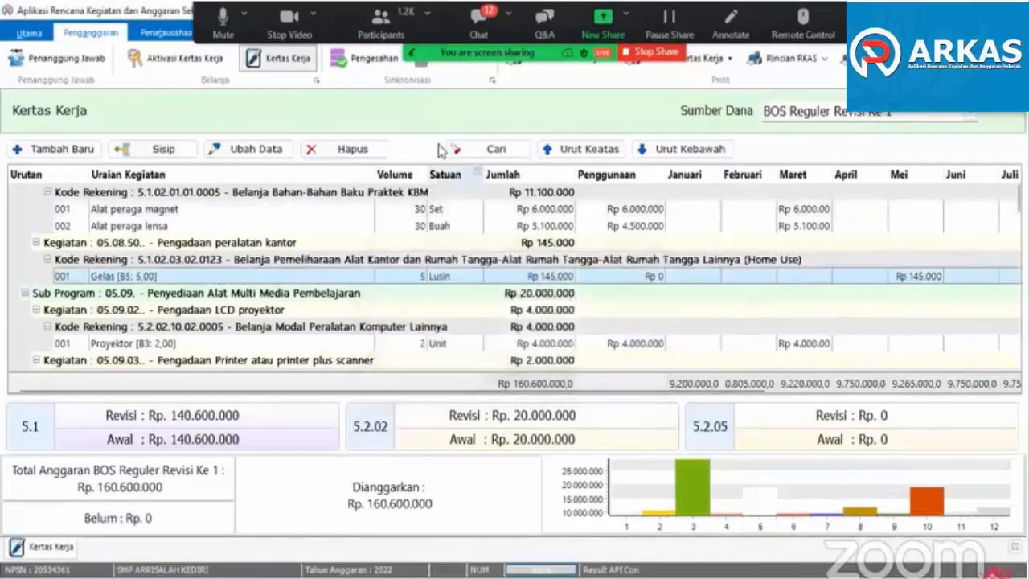
click(372, 149)
click(555, 351)
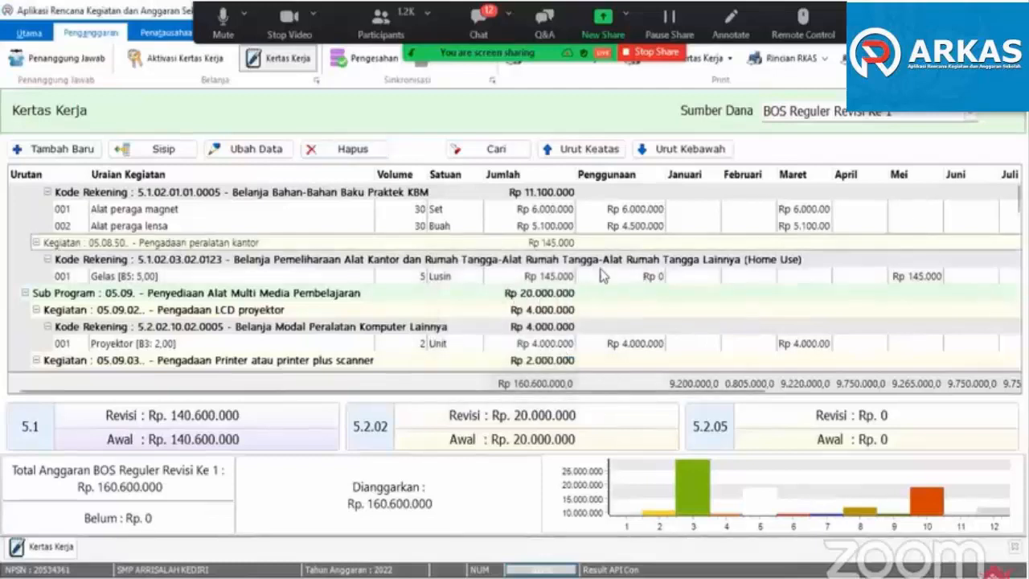
- Review the Penggunaan amounts of the budget items and reselect the fund source BOS Reguler Revisi Ke 1
scroll(635, 269, down, 1)
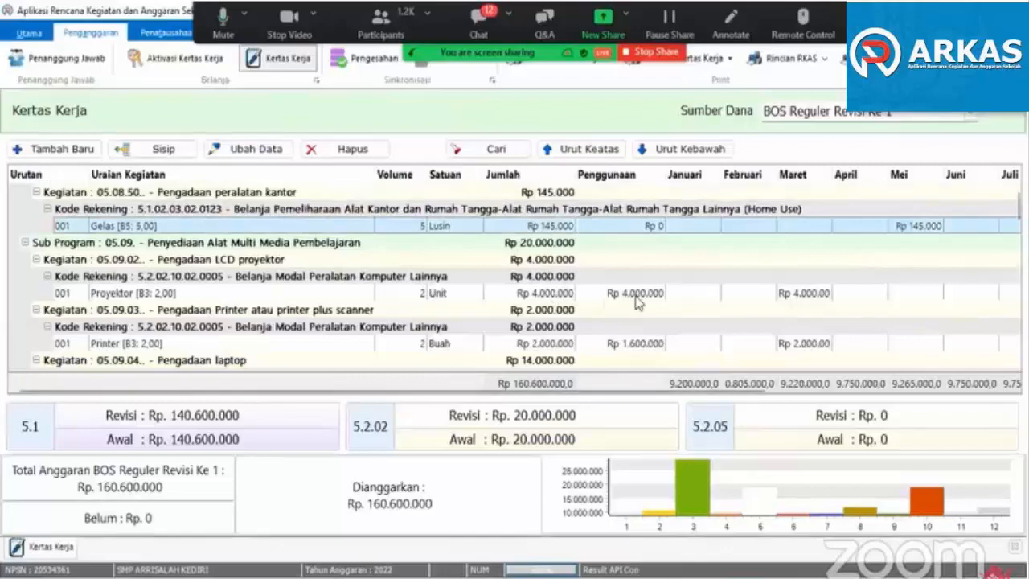
scroll(611, 290, down, 3)
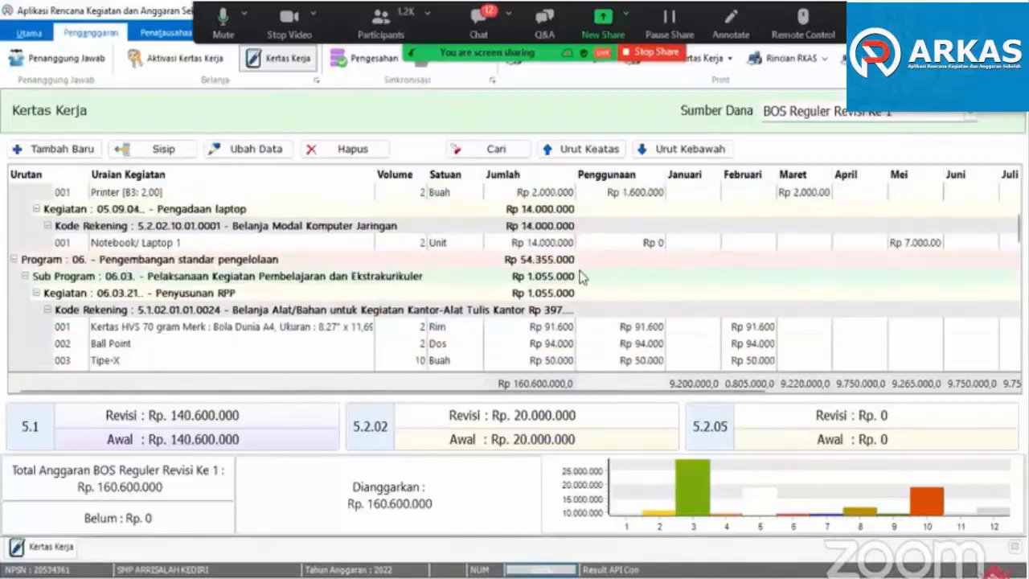
scroll(635, 312, down, 2)
scroll(635, 312, up, 7)
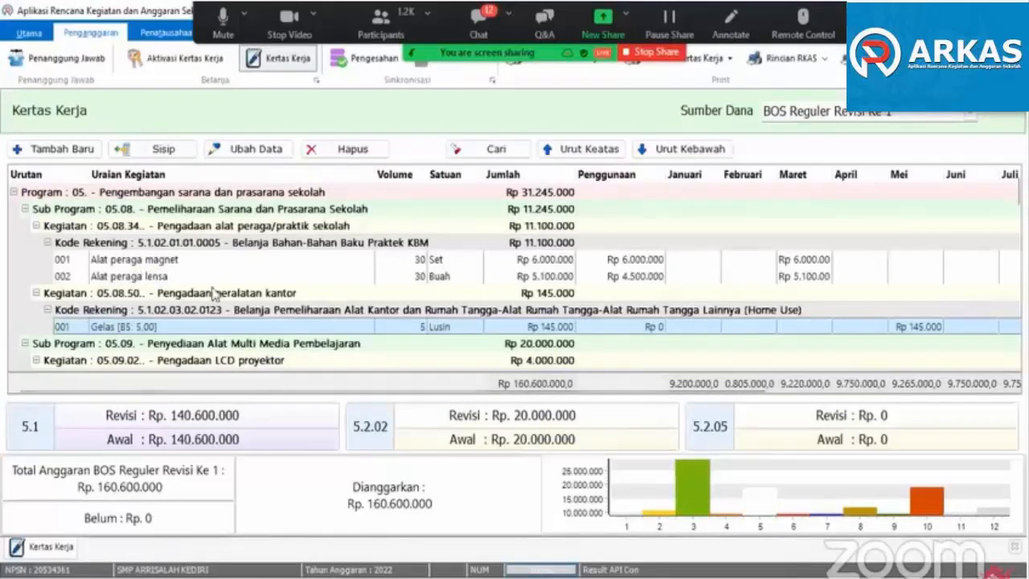
click(789, 112)
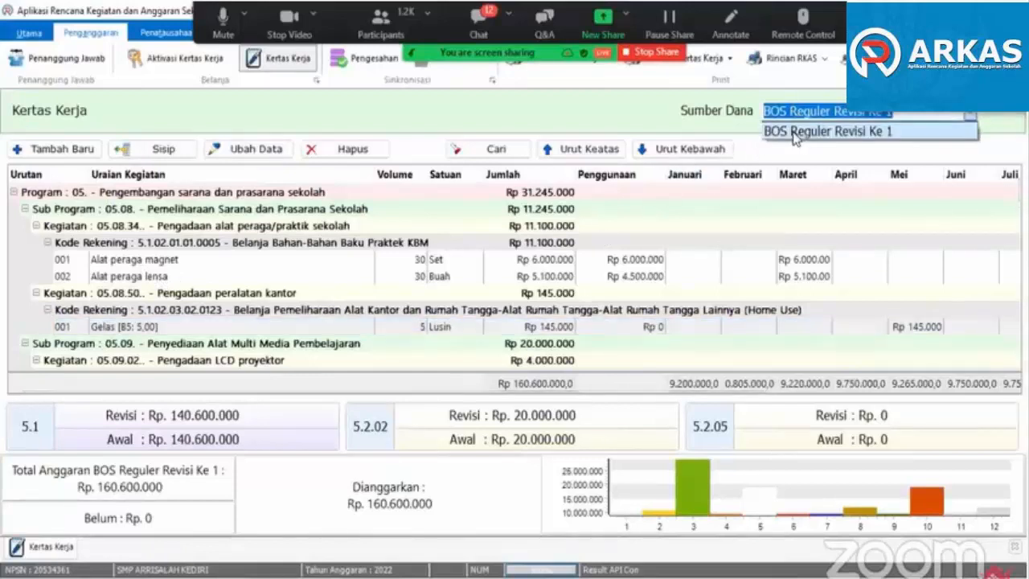
click(795, 135)
scroll(152, 310, down, 2)
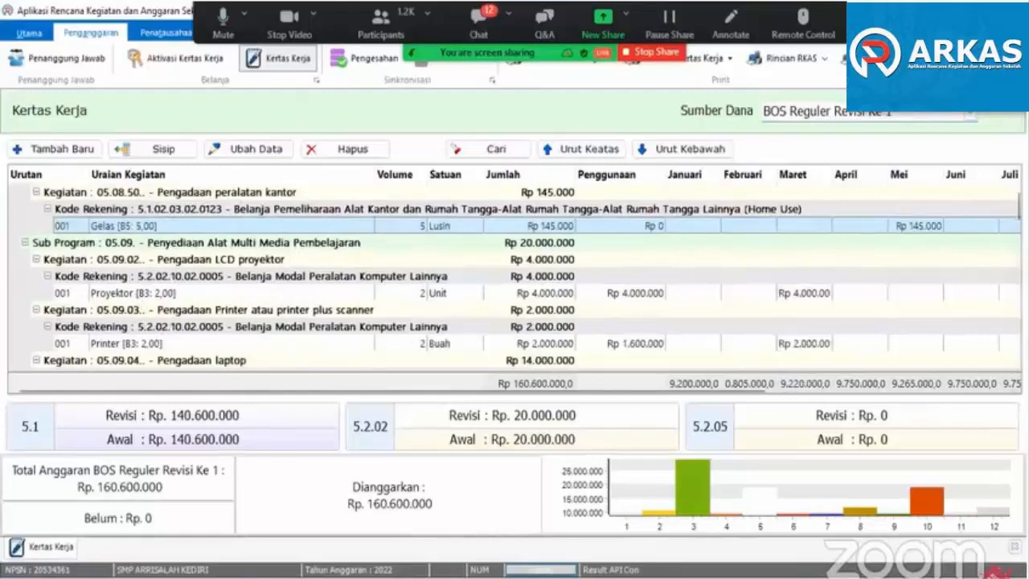
- Close and reopen the Kertas Kerja page, loading the fund source BOS Reguler Revisi Ke 1
click(1015, 546)
click(283, 71)
click(789, 116)
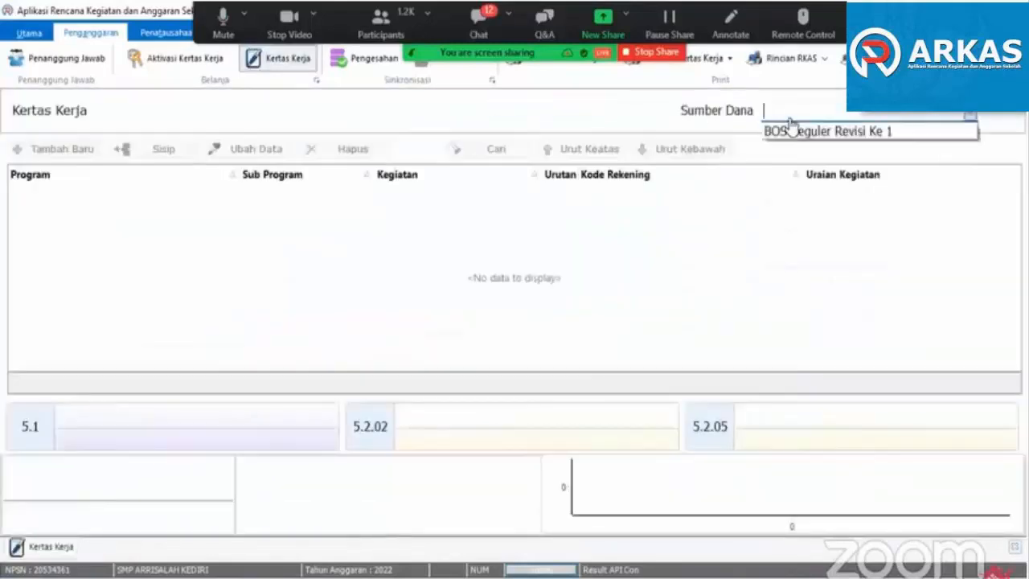
click(792, 131)
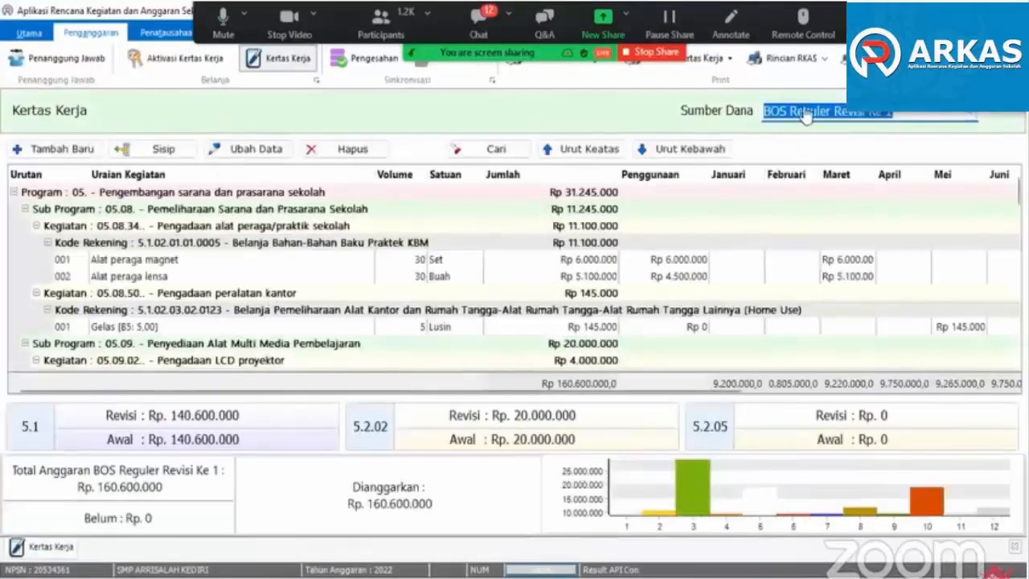
click(804, 116)
click(806, 131)
click(216, 263)
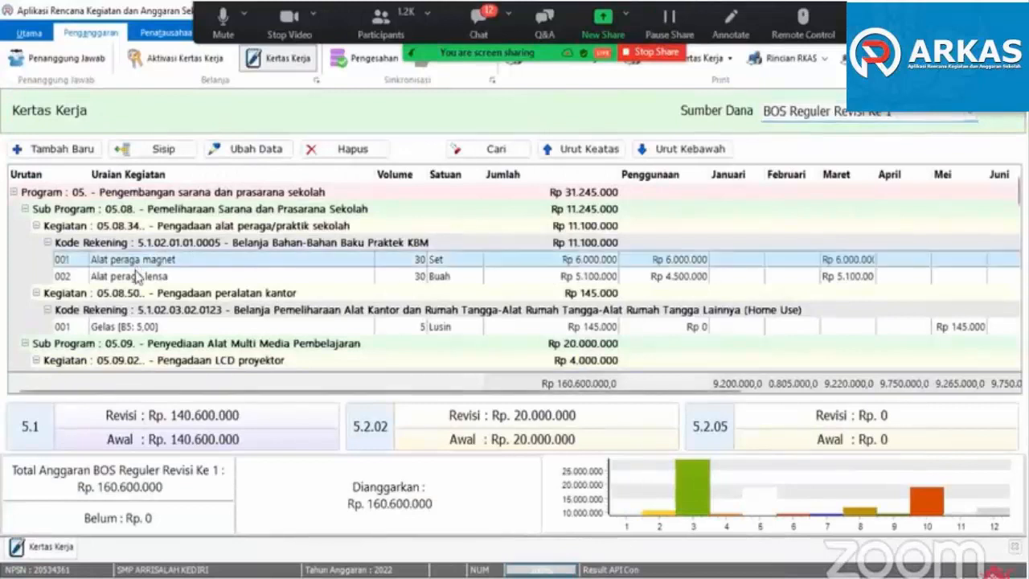
- Enable Gunakan Sisa for the Printer item under Pengadaan Printer atau printer plus scanner and save the item
click(136, 280)
scroll(143, 313, down, 1)
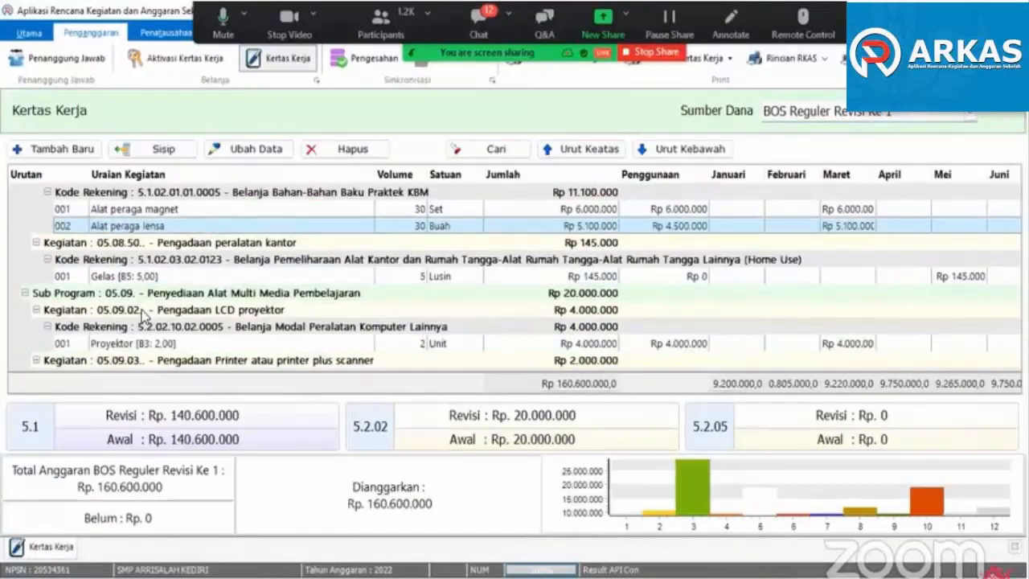
scroll(143, 314, down, 2)
scroll(143, 313, up, 3)
scroll(143, 314, down, 3)
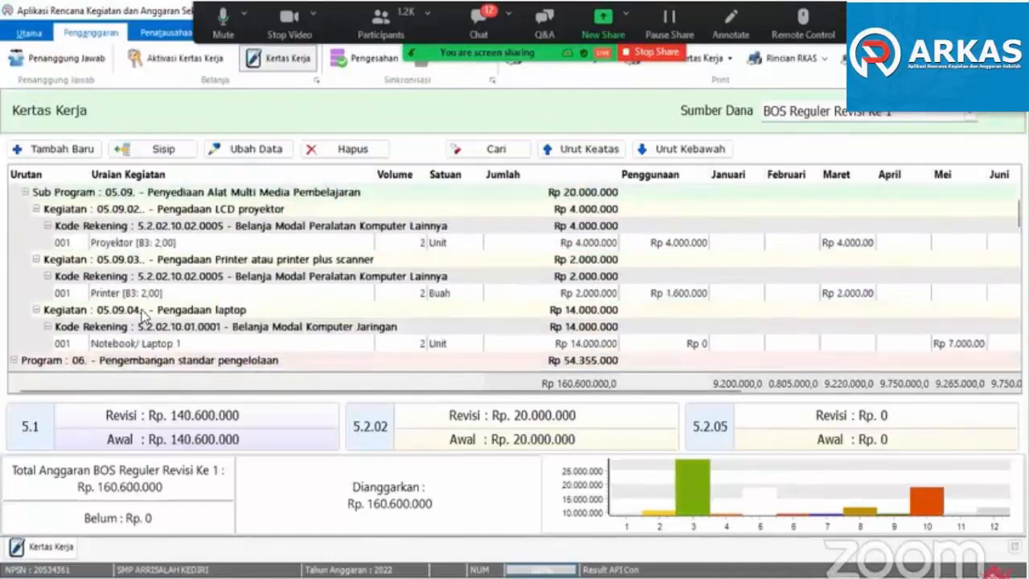
scroll(143, 315, up, 3)
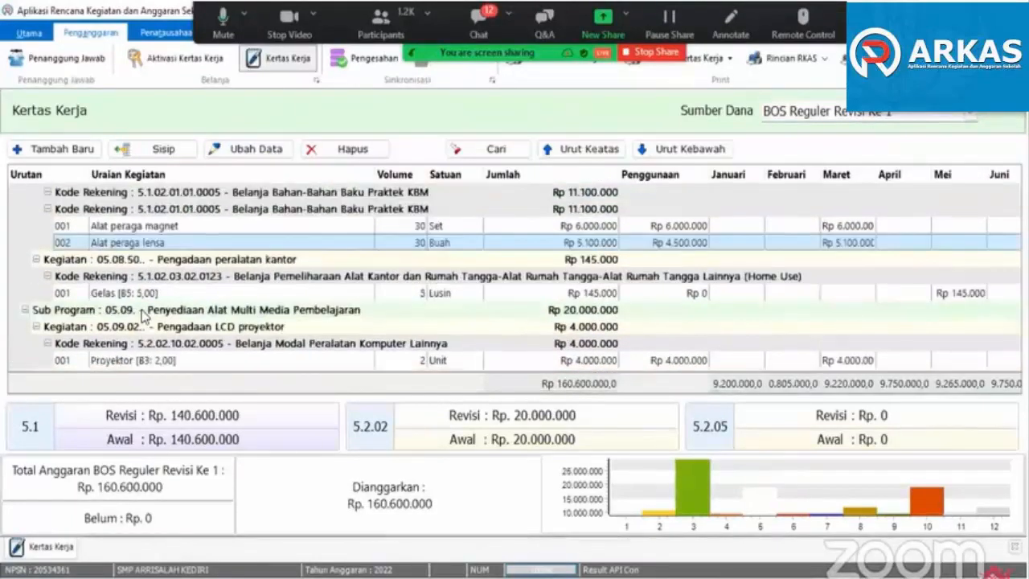
scroll(144, 316, down, 4)
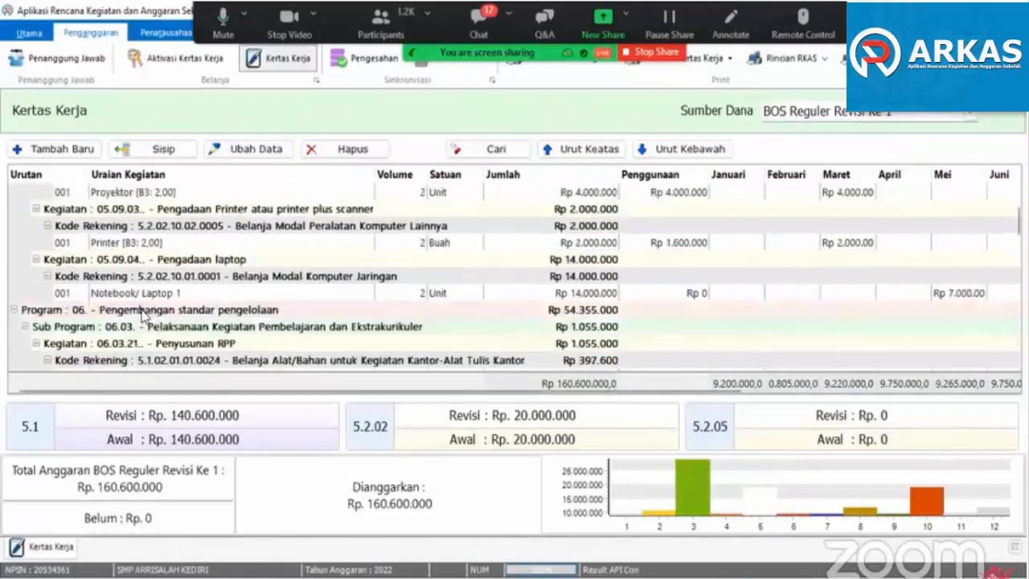
click(139, 246)
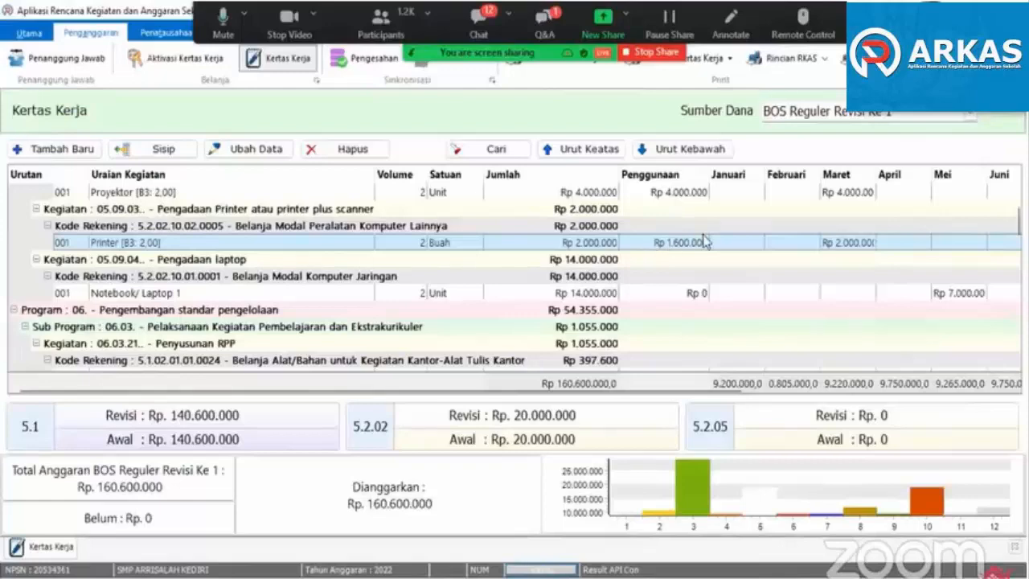
double_click(137, 248)
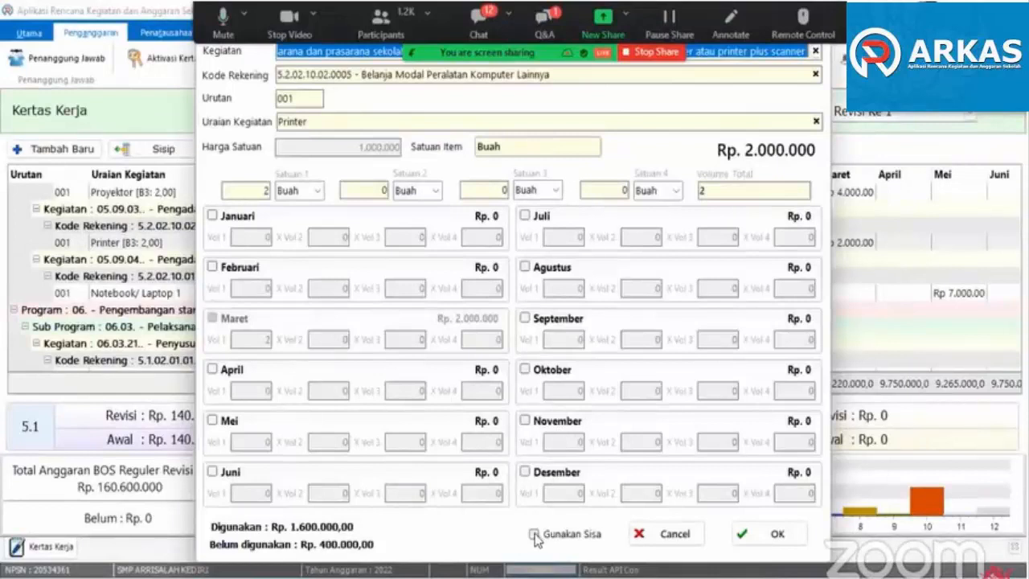
click(534, 534)
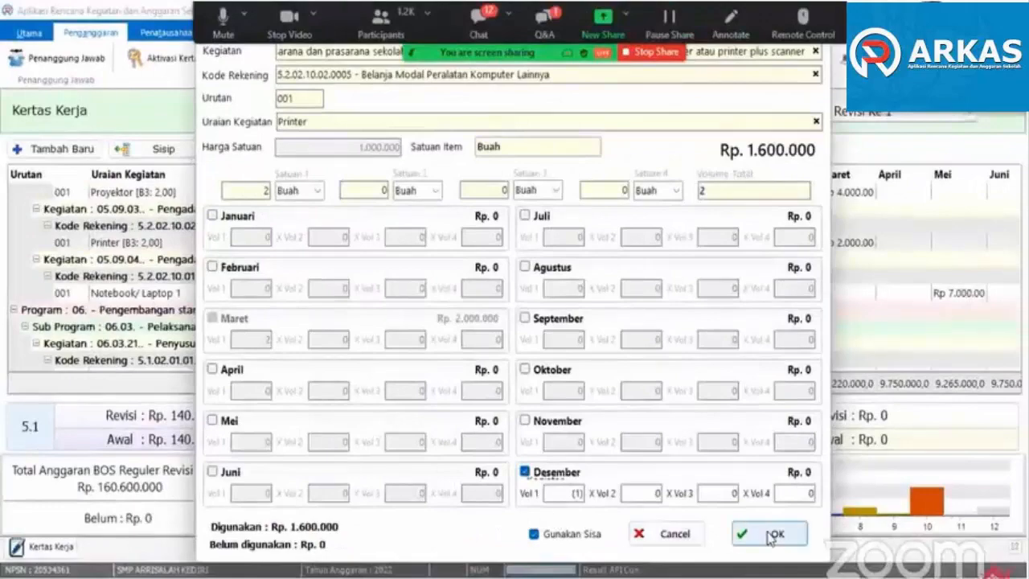
click(769, 535)
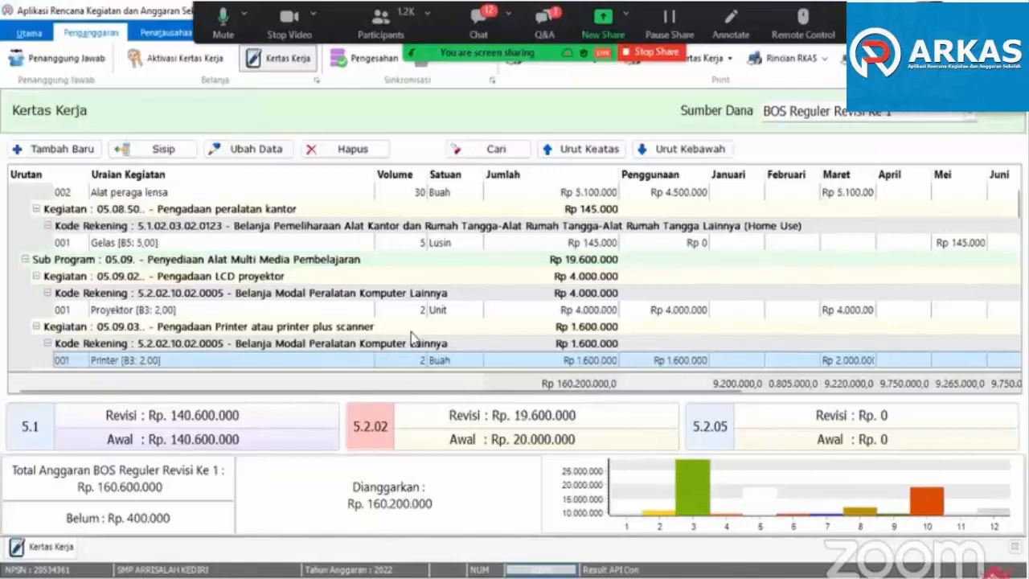
- Examine the Penggunaan and monthly amounts of the items from Pengadaan laptop through Pembelian alat tulis kantor
scroll(413, 338, down, 1)
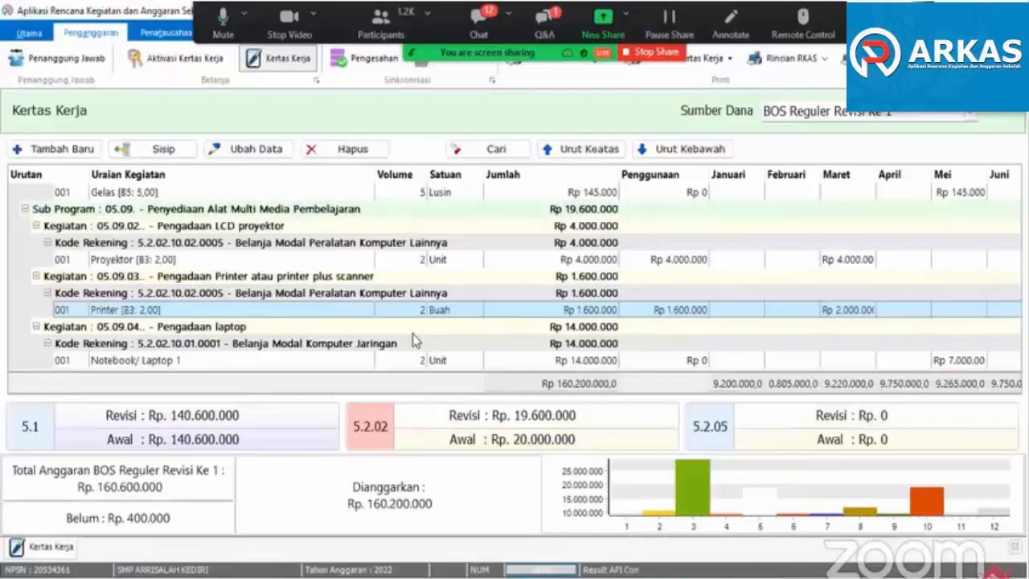
scroll(403, 323, down, 2)
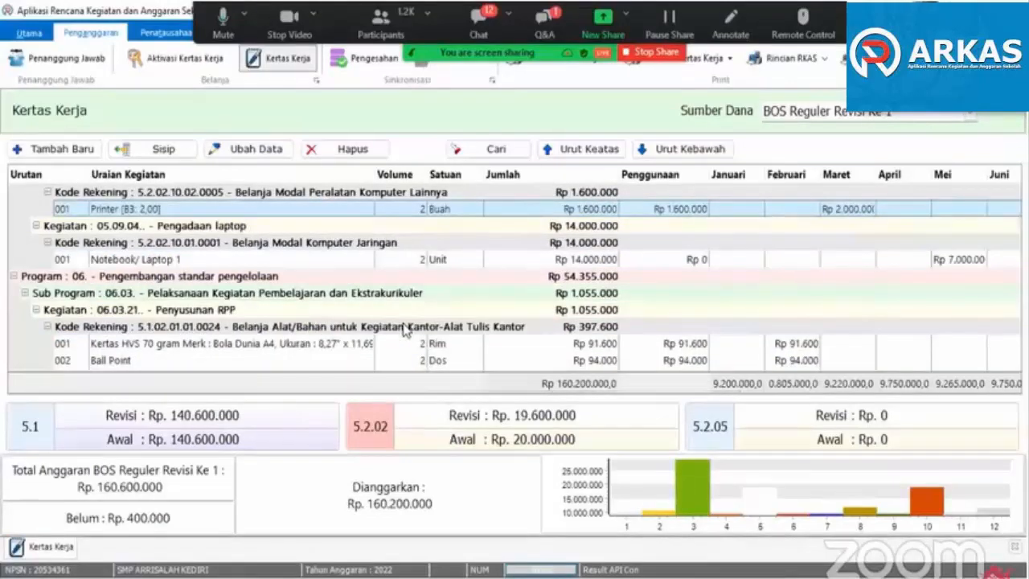
scroll(403, 328, down, 3)
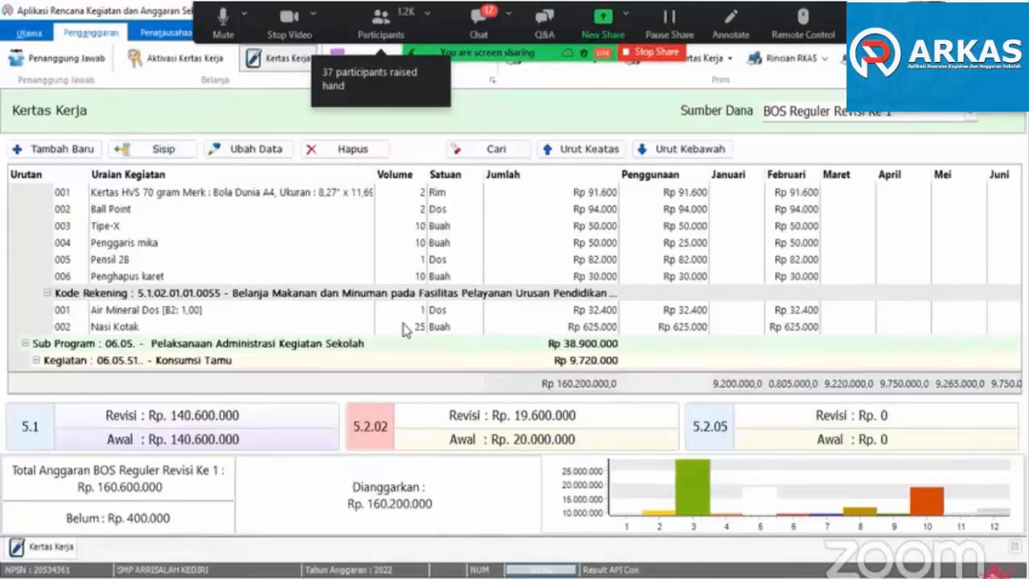
scroll(406, 330, down, 2)
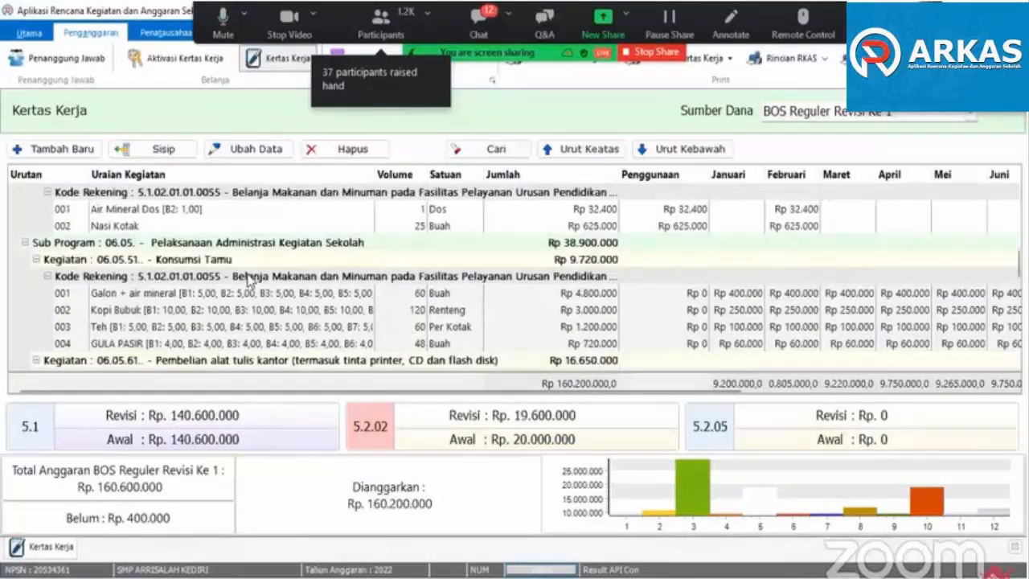
click(265, 327)
scroll(265, 328, down, 2)
scroll(265, 325, down, 4)
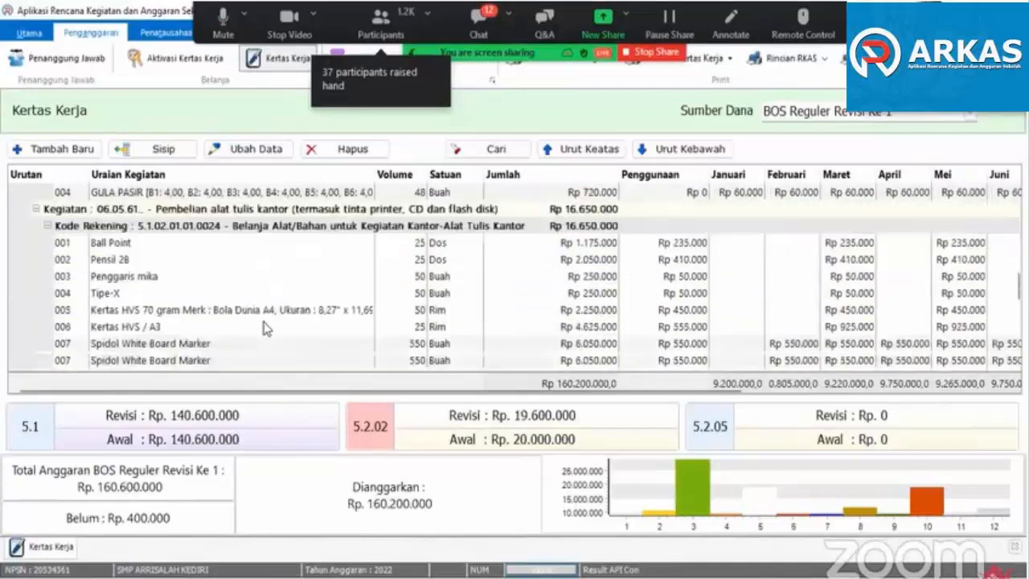
scroll(266, 321, up, 5)
- Search the Kertas Kerja for "listrik"
click(474, 161)
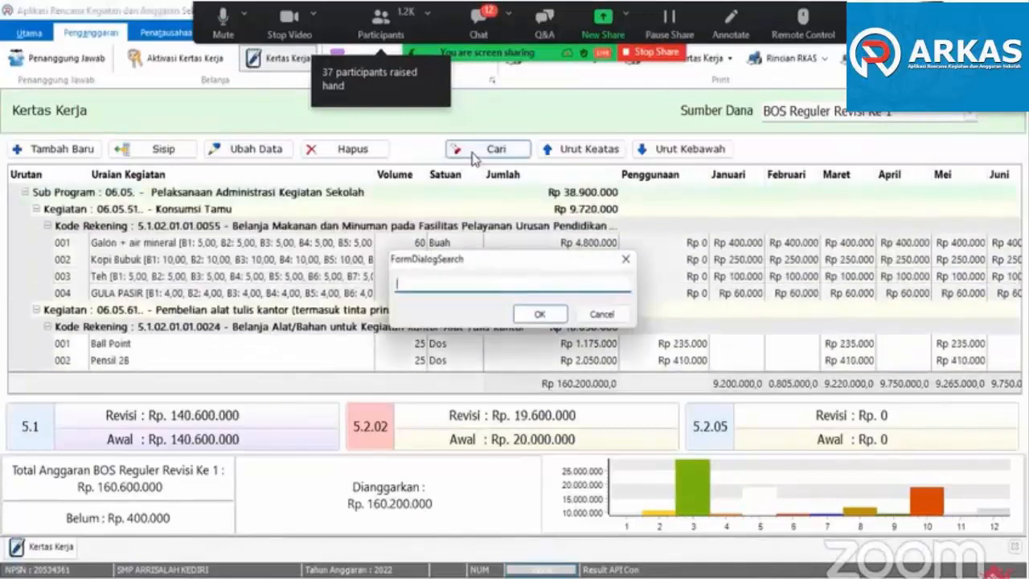
text(lstrik)
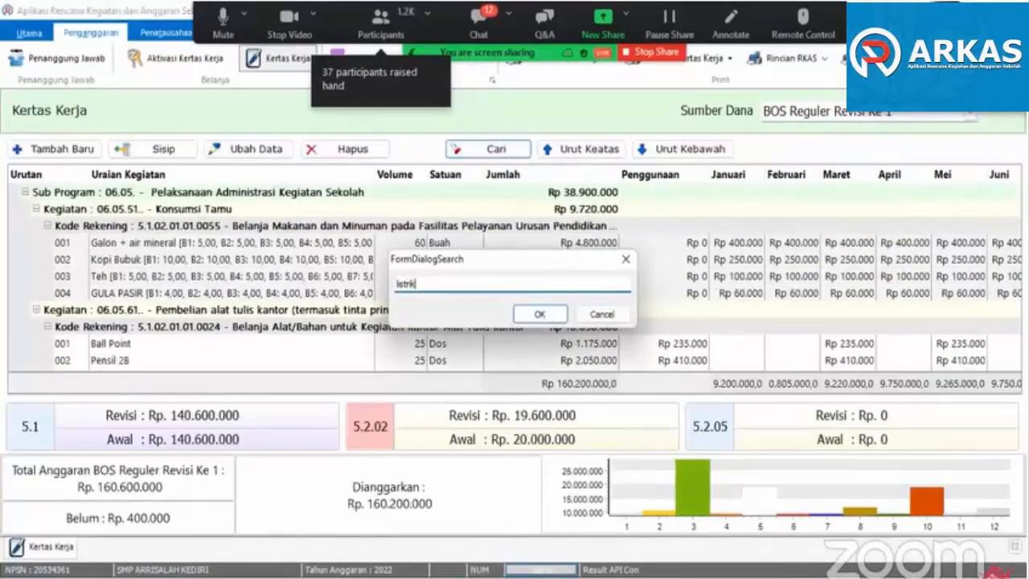
key(Return)
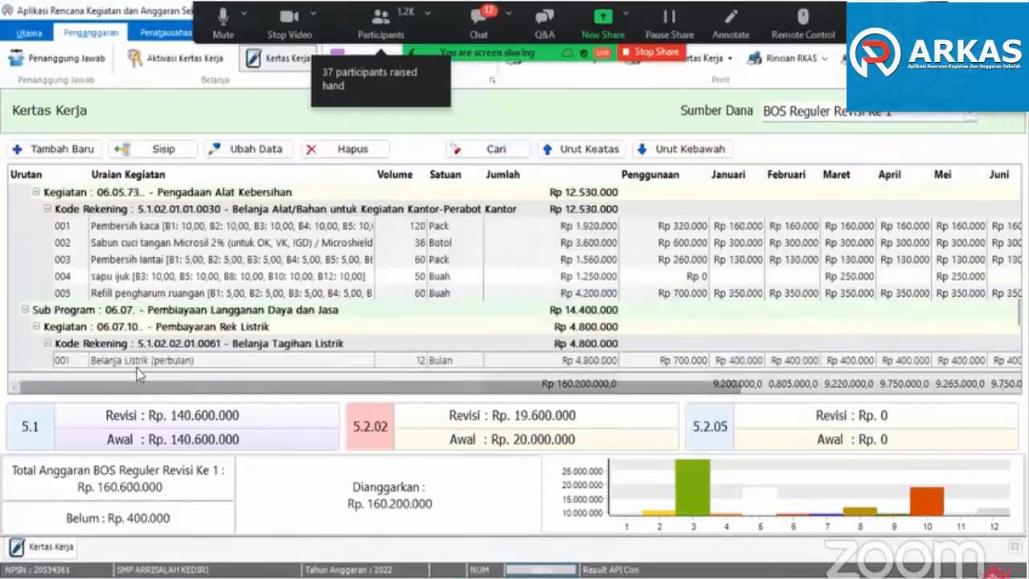
- Remove the April through Desember allocations from the Belanja Listrik (perbulan) item under Pembayaran Rek Listrik and save the item
scroll(173, 333, down, 2)
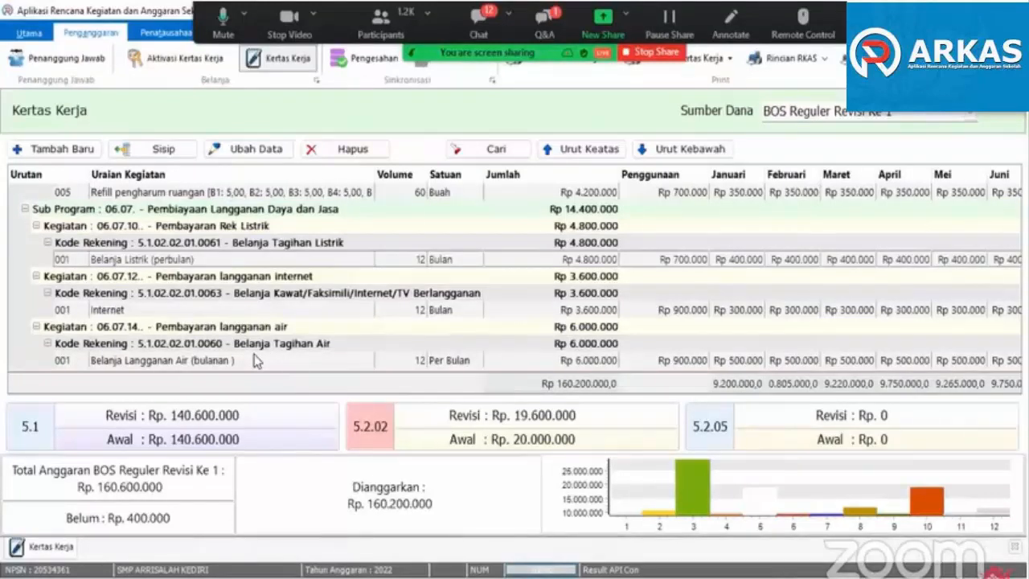
double_click(118, 260)
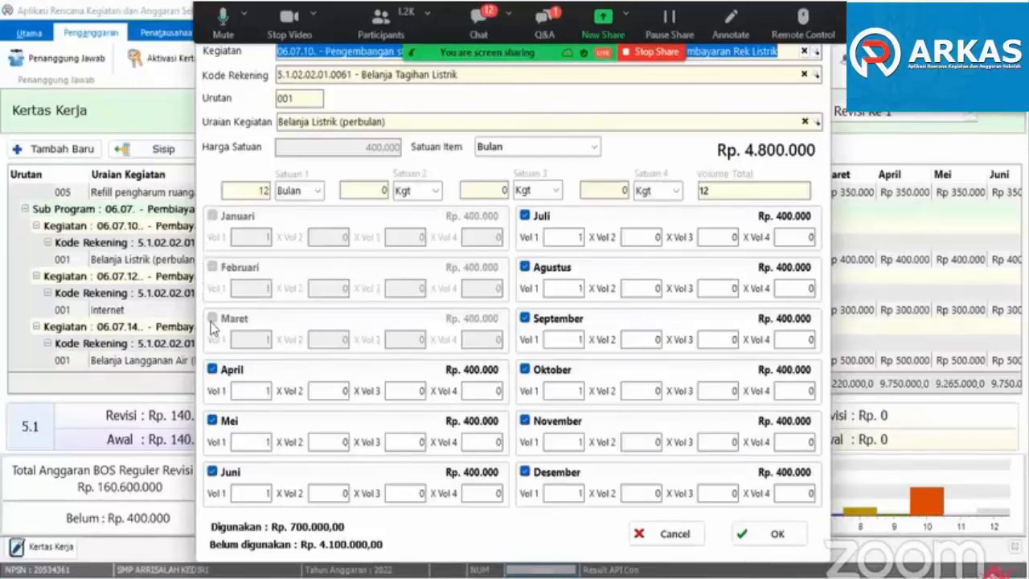
click(214, 371)
click(214, 421)
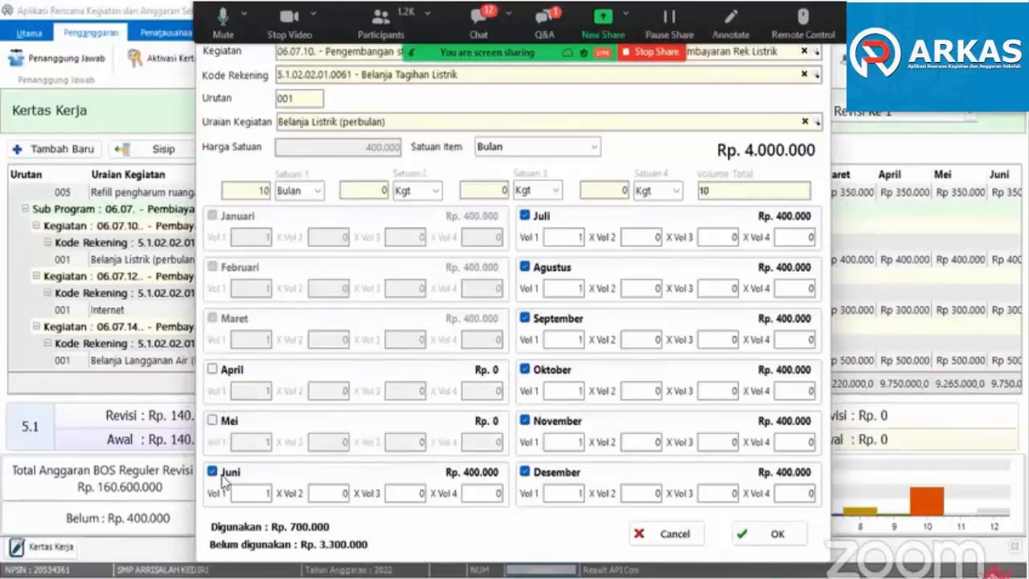
click(214, 472)
click(544, 219)
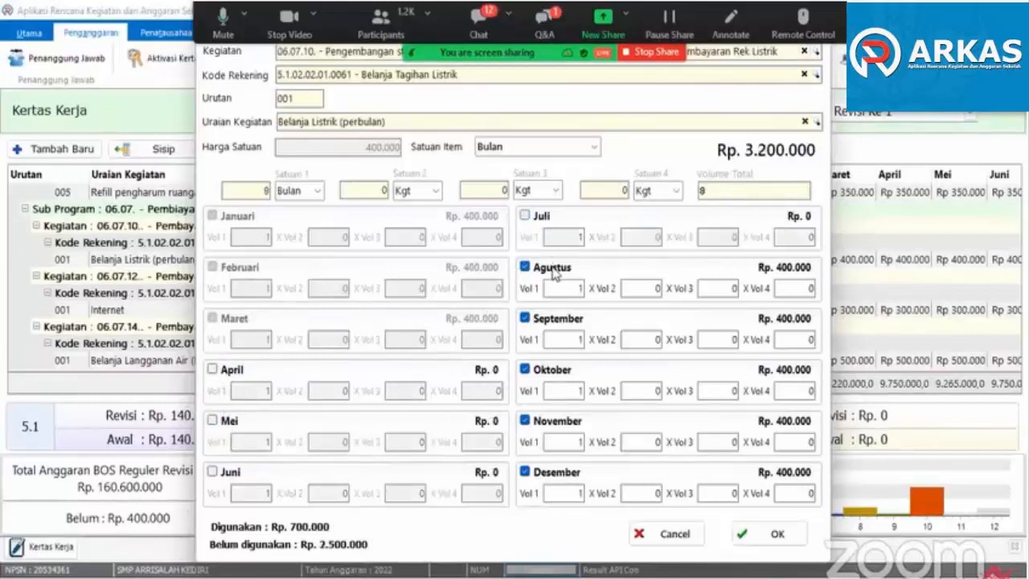
click(555, 268)
click(560, 320)
click(551, 374)
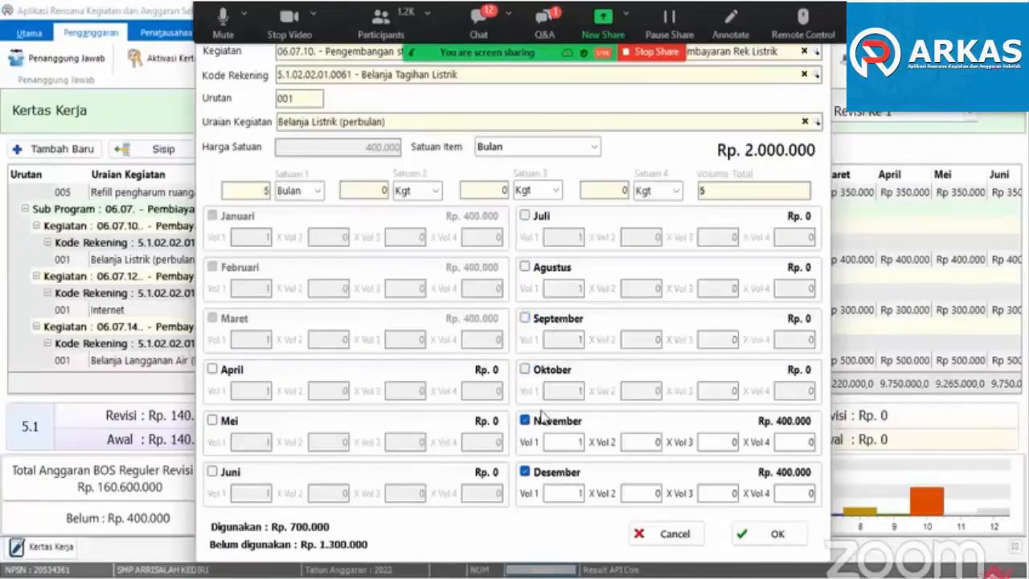
click(539, 423)
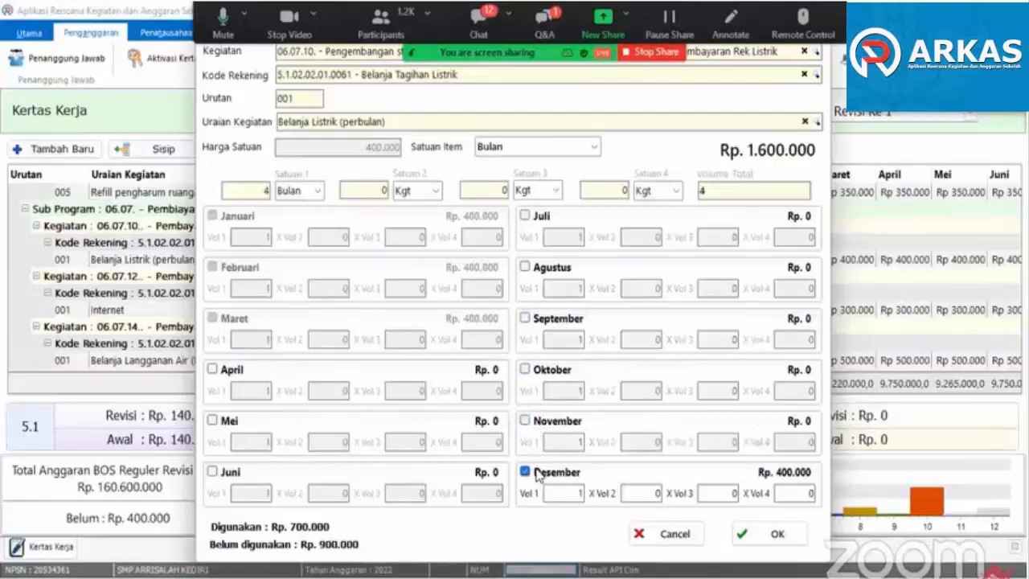
click(539, 475)
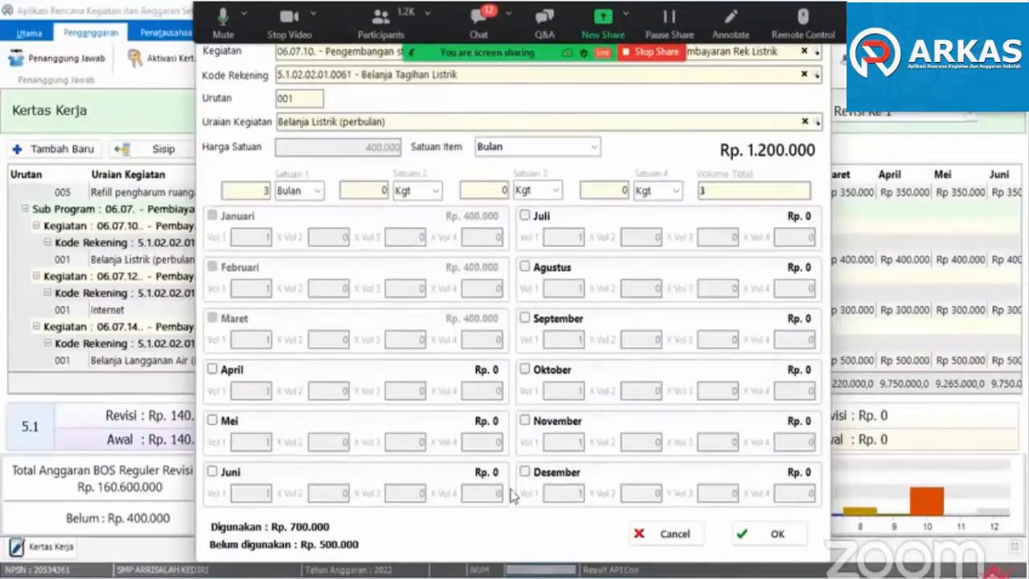
click(776, 539)
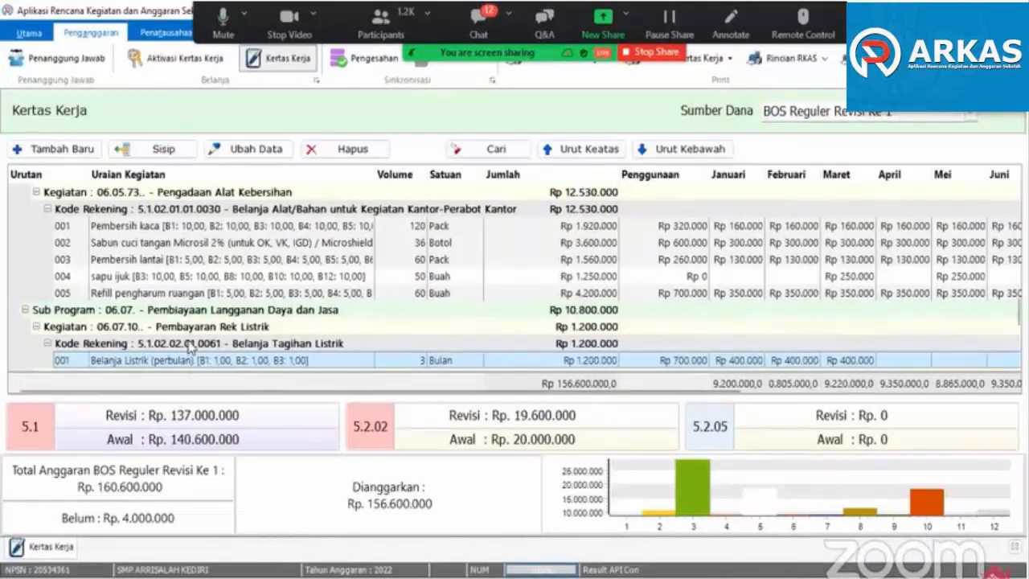
- Enable Gunakan Sisa for the Belanja Listrik (perbulan) item under Pembayaran Rek Listrik and save it
scroll(190, 346, down, 1)
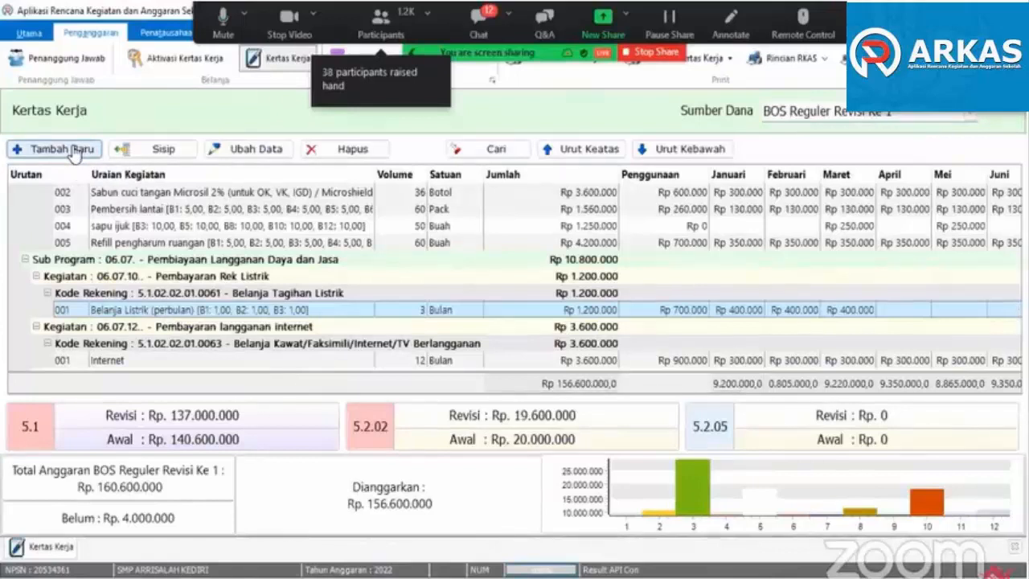
double_click(127, 312)
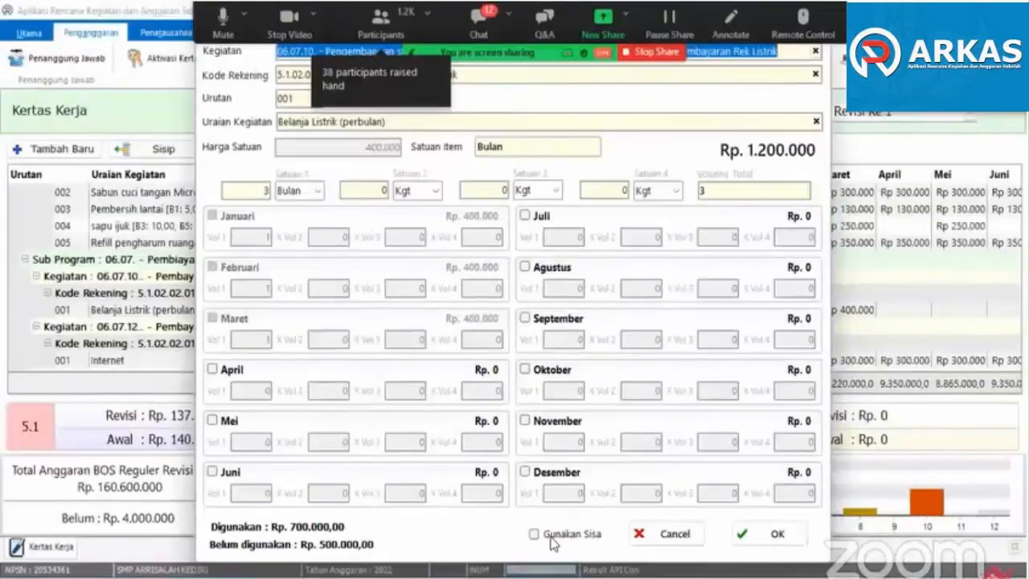
click(553, 543)
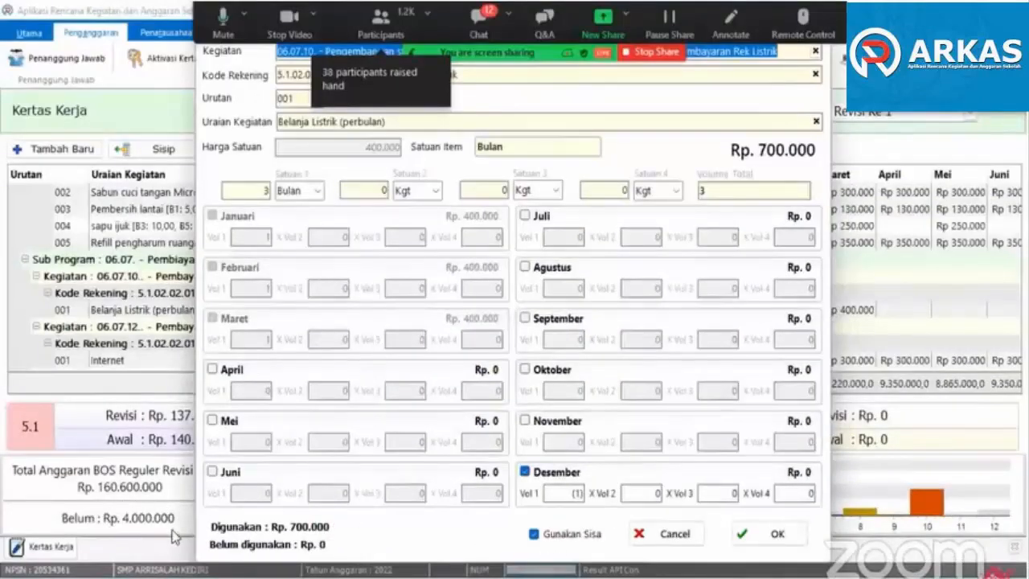
click(777, 544)
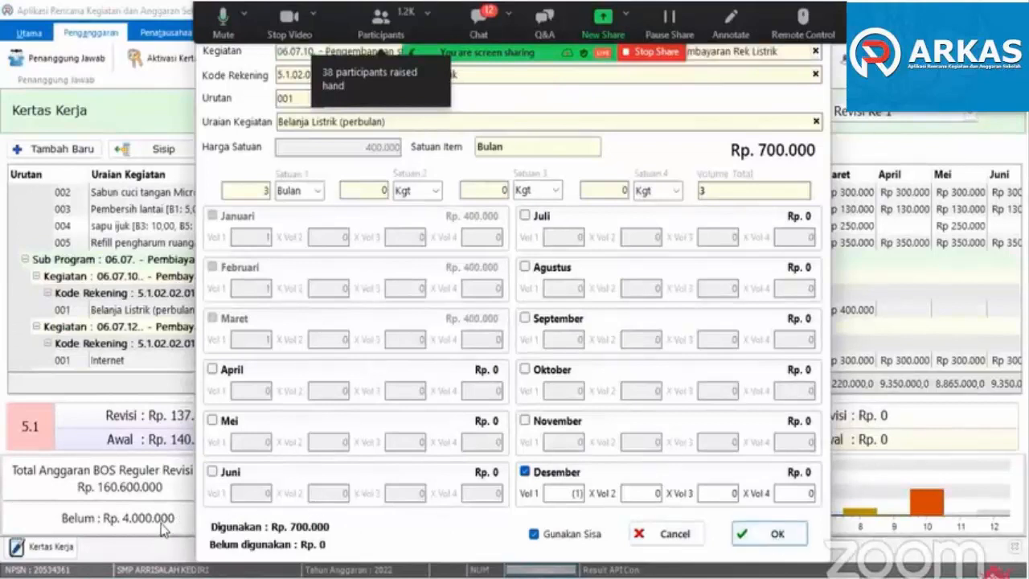
click(775, 542)
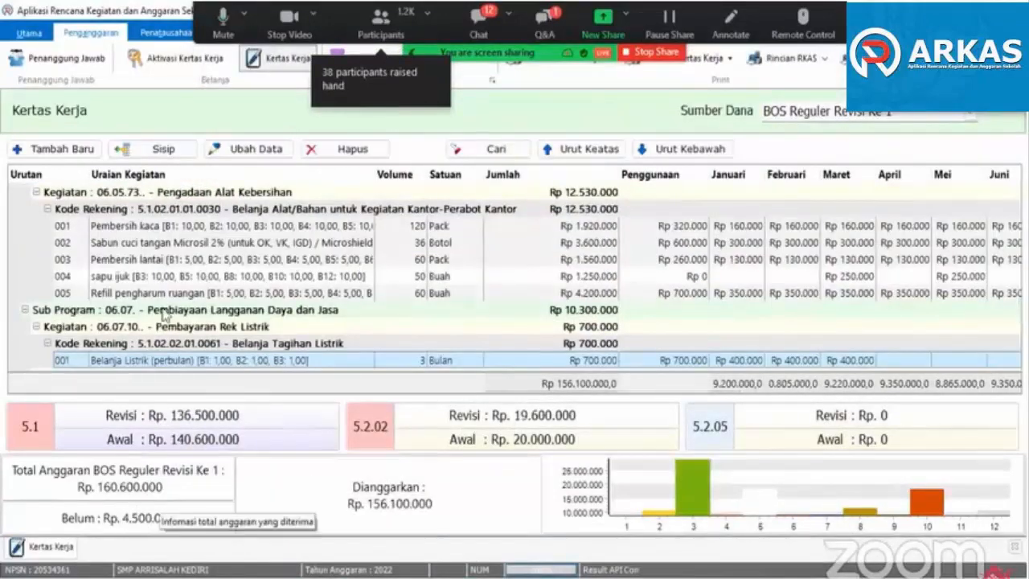
- Start a new Kertas Kerja item with Kegiatan Pembayaran Rek Listrik, Kode Rekening Belanja Tagihan Listrik and Uraian Belanja Listrik (perbulan)
click(48, 150)
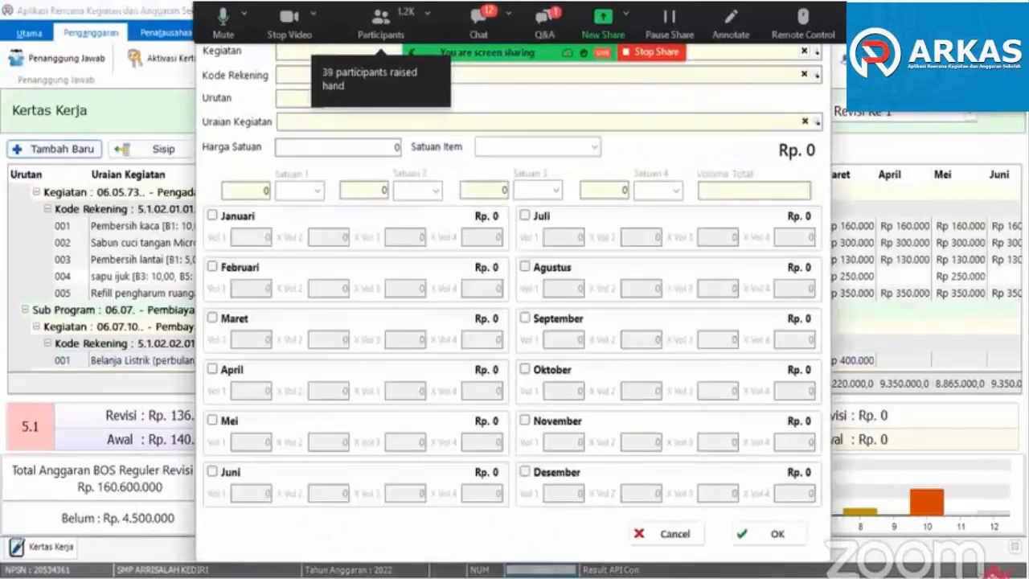
text(istr)
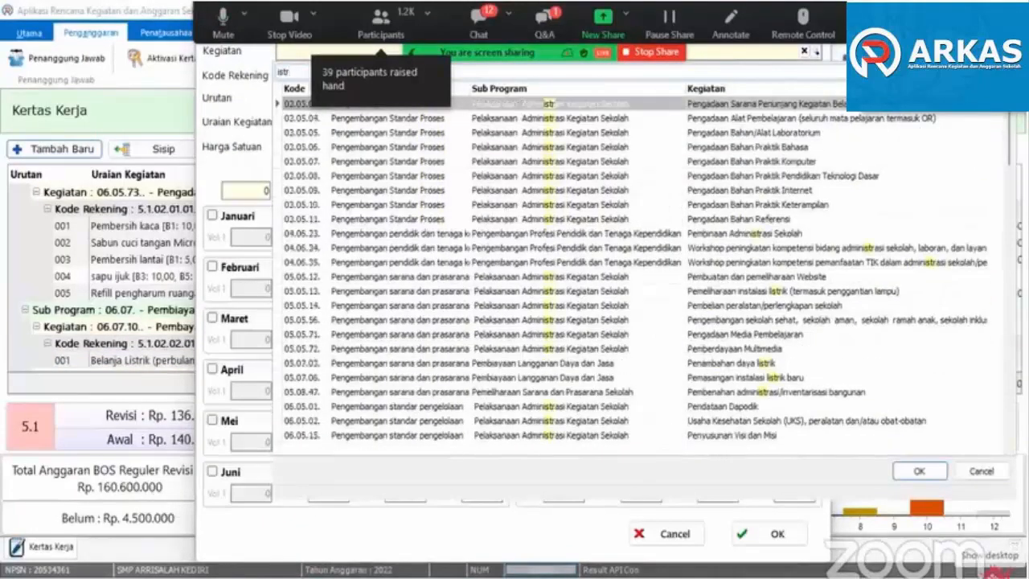
key(BackSpace)
key(BackSpace)
key(BackSpace)
key(BackSpace)
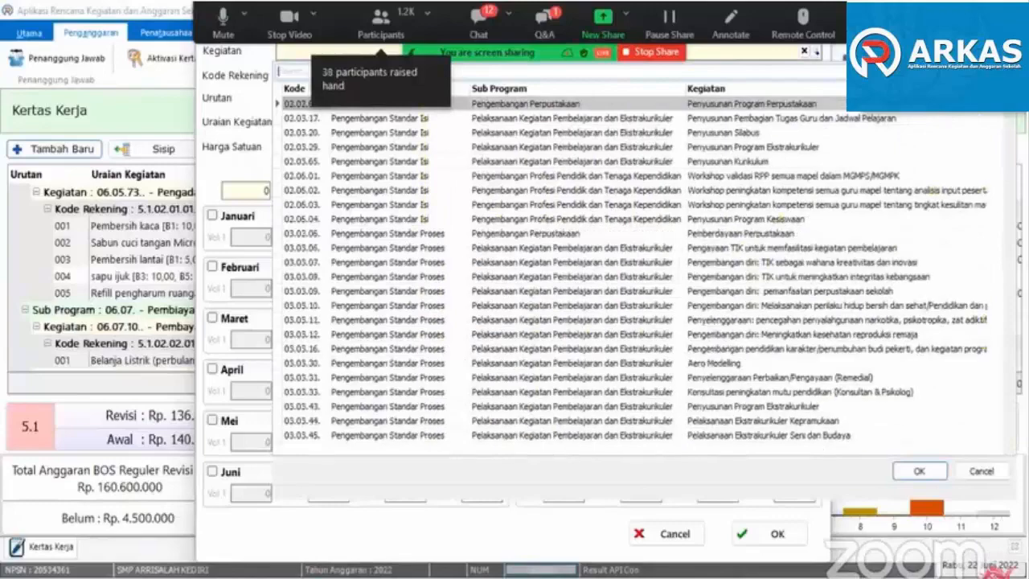
text(listr)
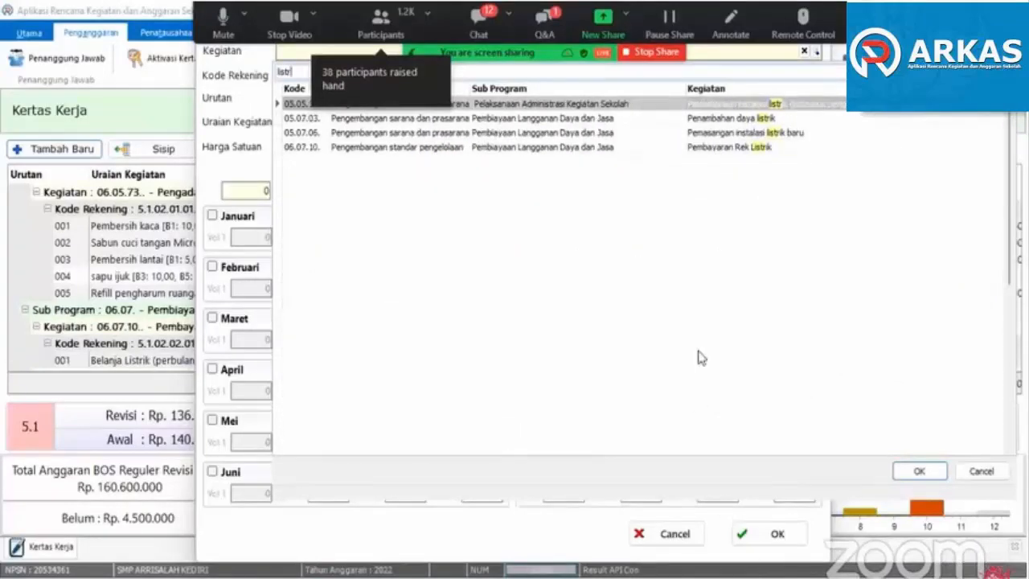
double_click(700, 147)
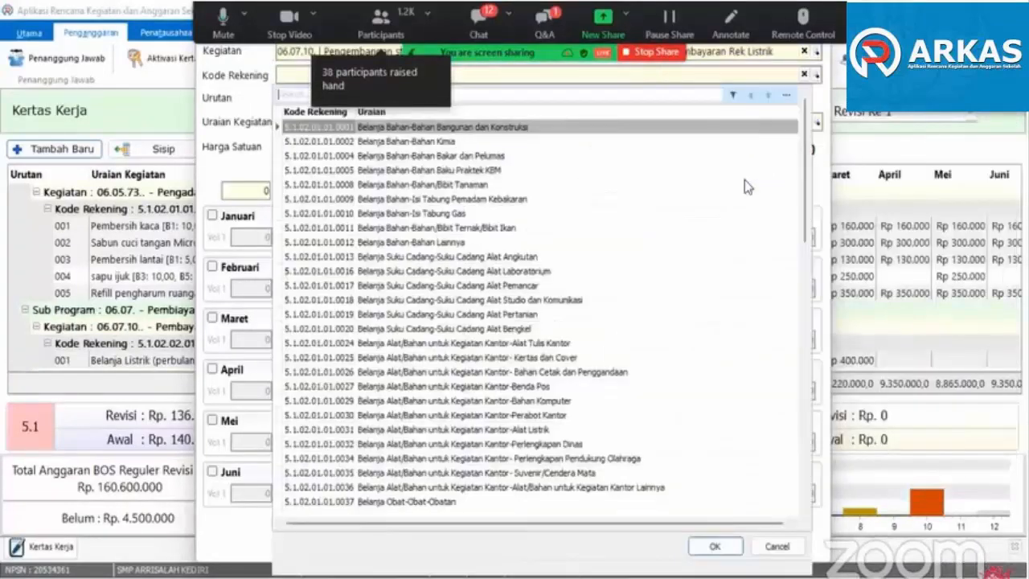
text(listr)
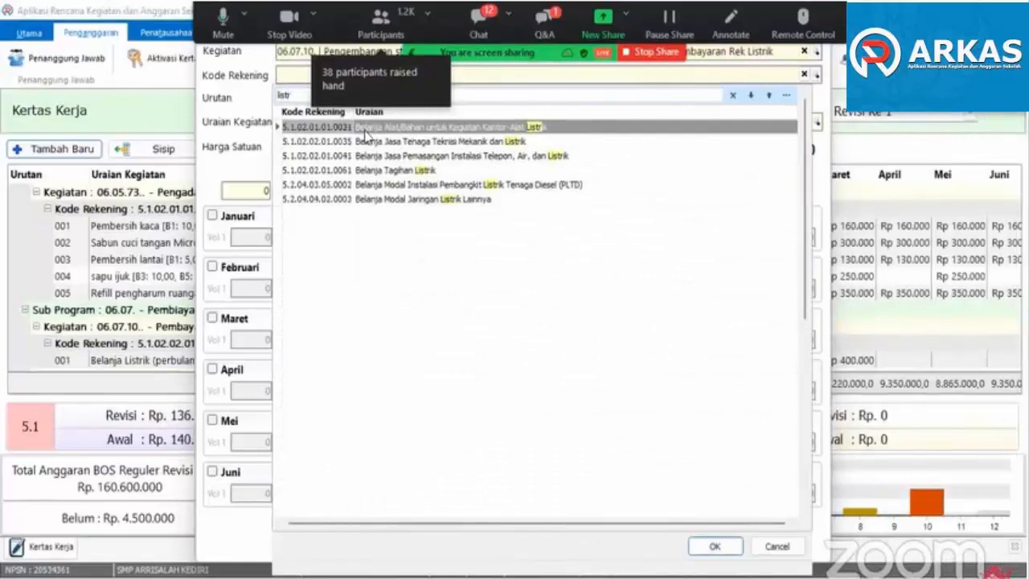
double_click(395, 170)
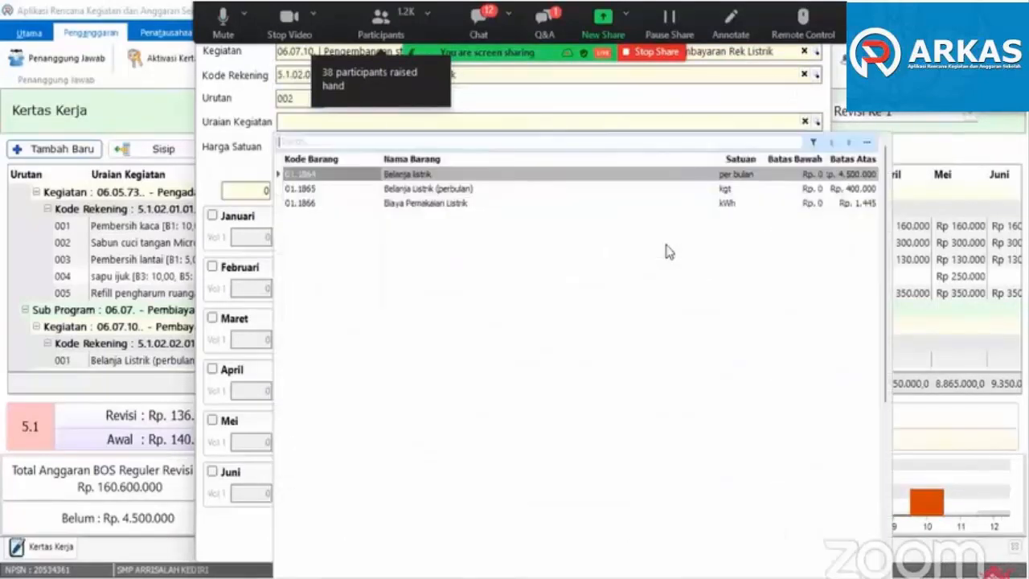
double_click(466, 188)
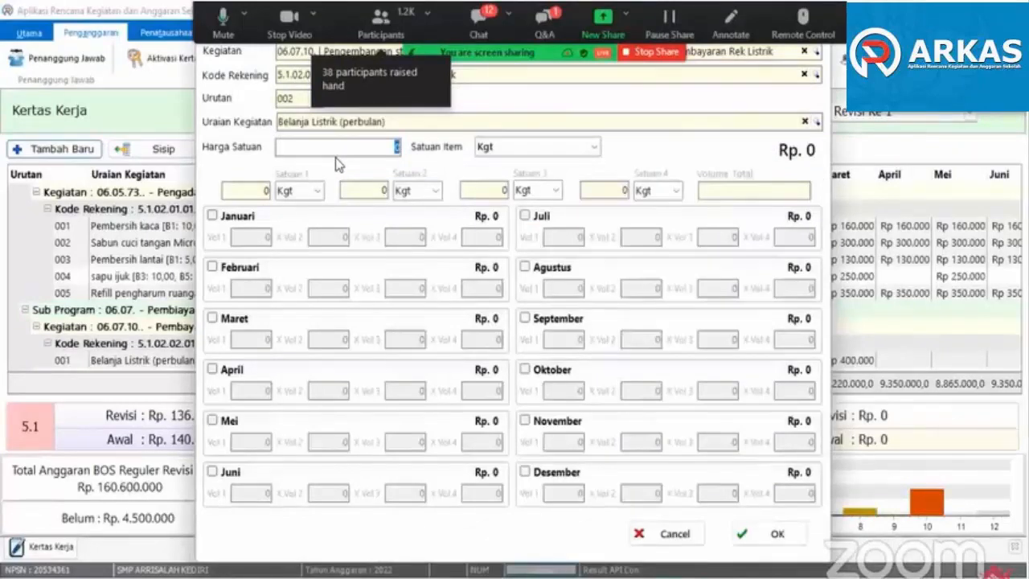
- Set the new item's Harga Satuan to 400.000 and its Satuan Item to Bulan
text(350000)
key(Tab)
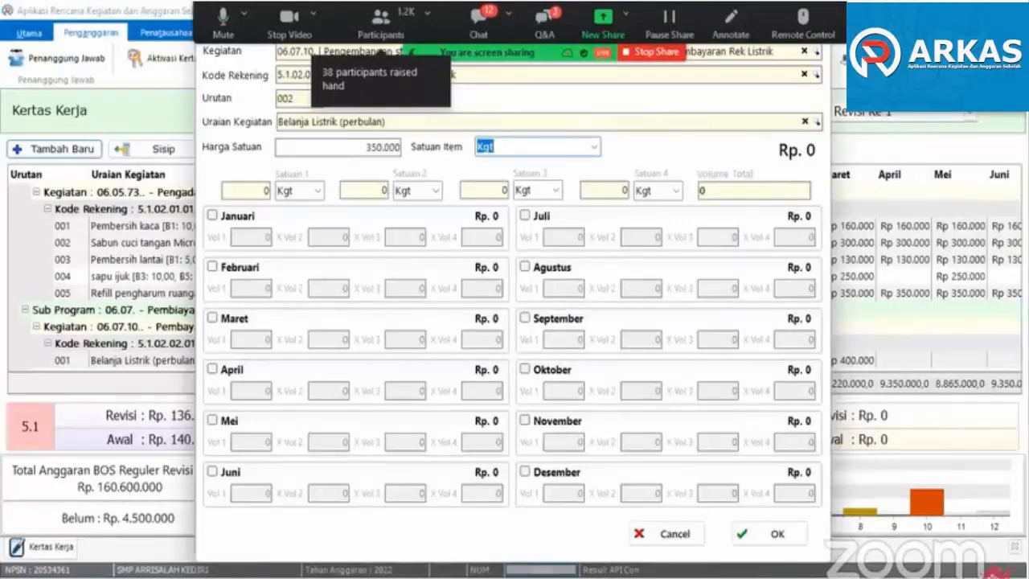
text(Bulan)
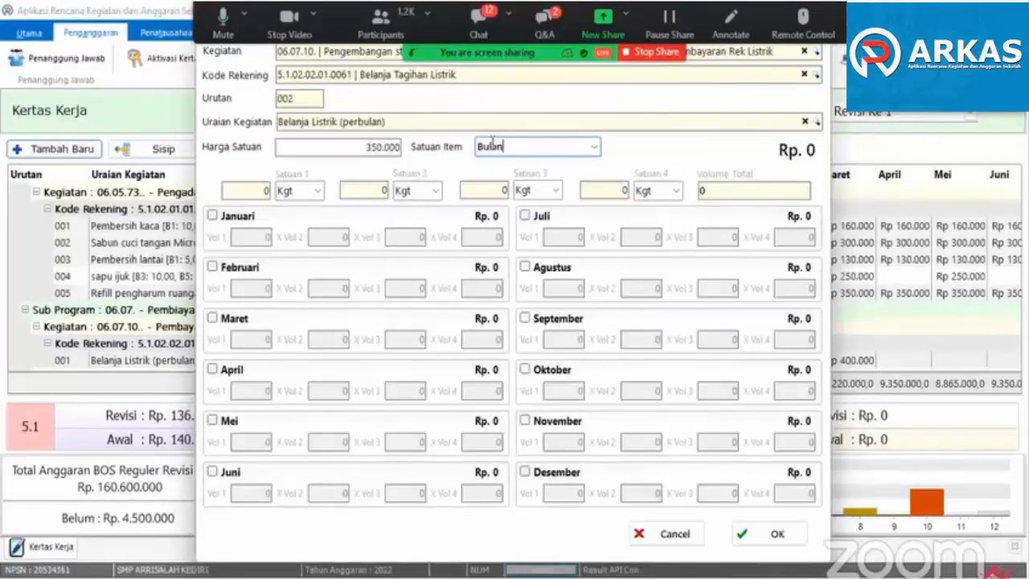
drag(375, 147, 363, 147)
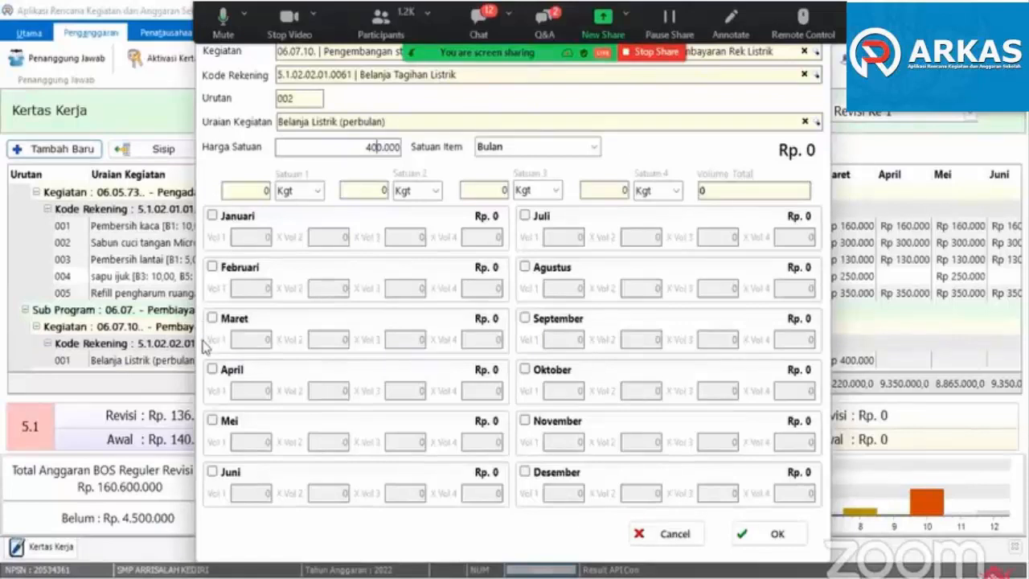
- Enable the months April through Desember for the new Belanja Listrik (perbulan) item
click(212, 370)
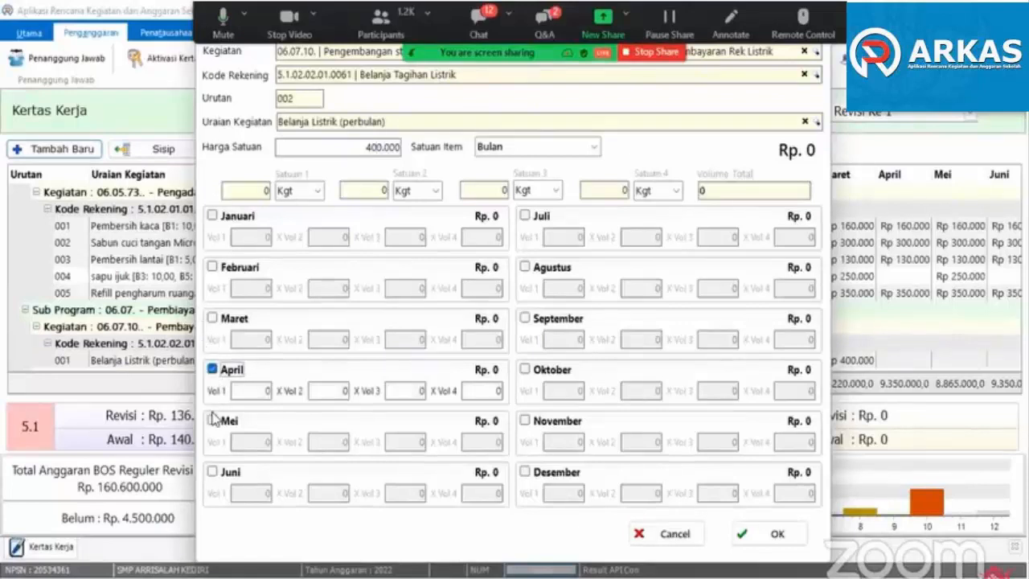
click(213, 420)
click(213, 472)
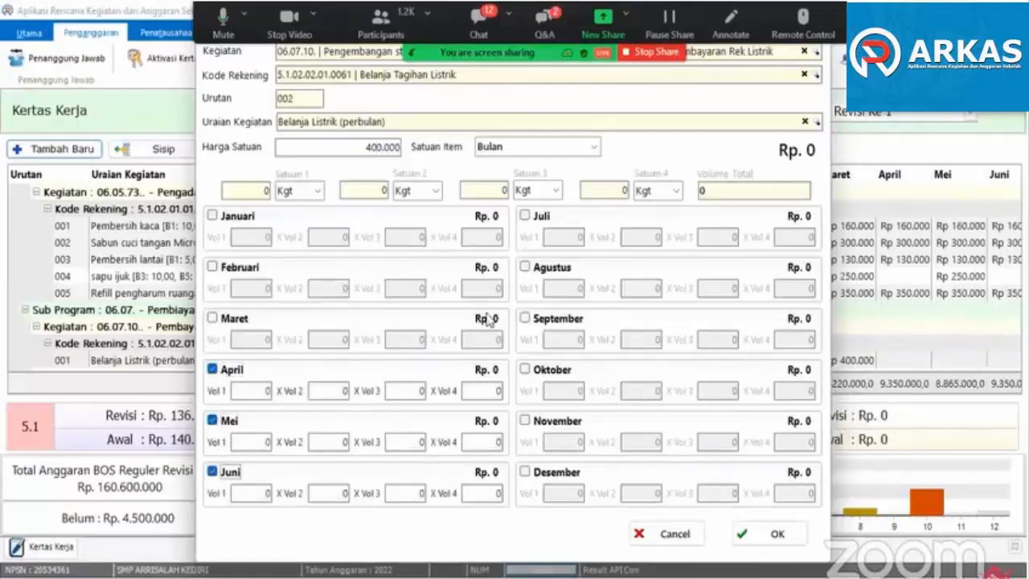
click(525, 215)
click(525, 267)
click(525, 318)
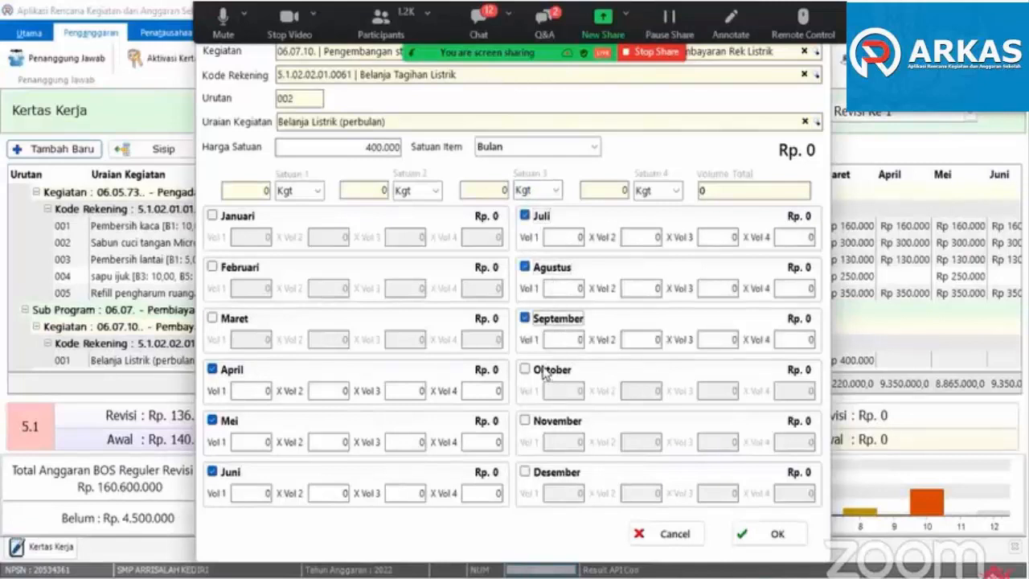
click(549, 372)
click(554, 422)
click(545, 473)
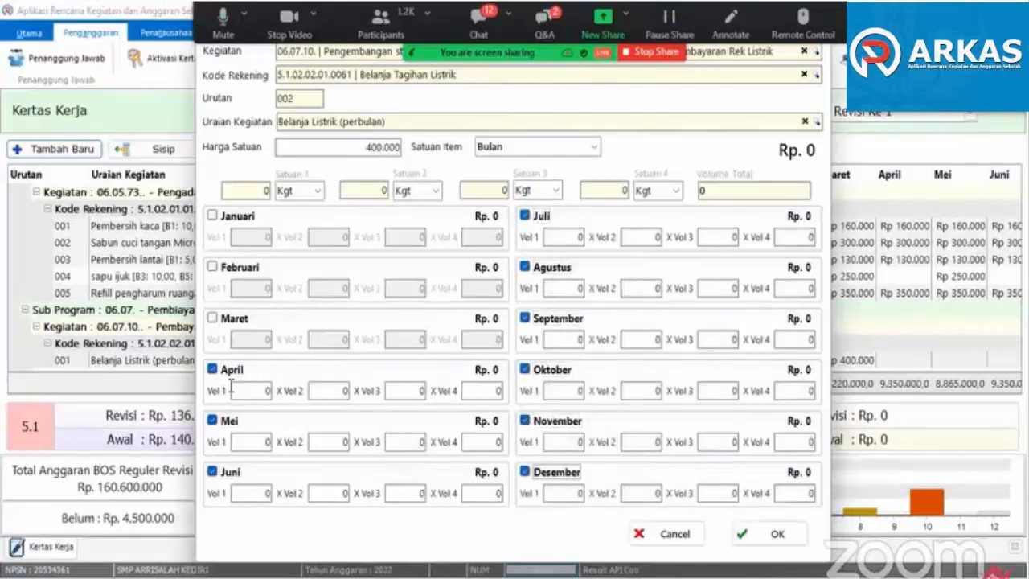
- Set Vol 1 to 1 for every month from April through Desember and save the new Belanja Listrik item
click(266, 391)
text(1)
click(256, 442)
text(1)
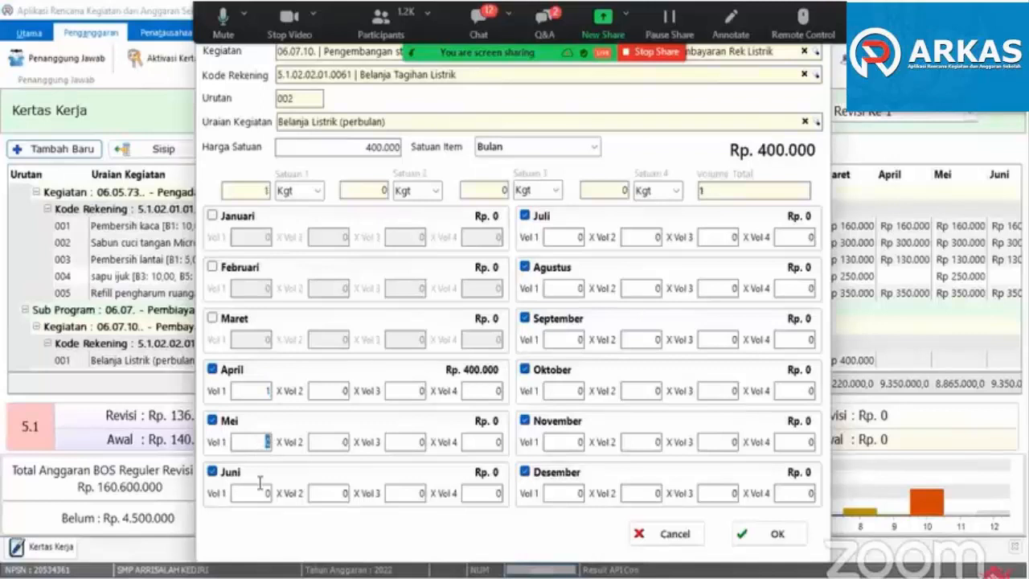
click(259, 490)
text(1)
click(575, 236)
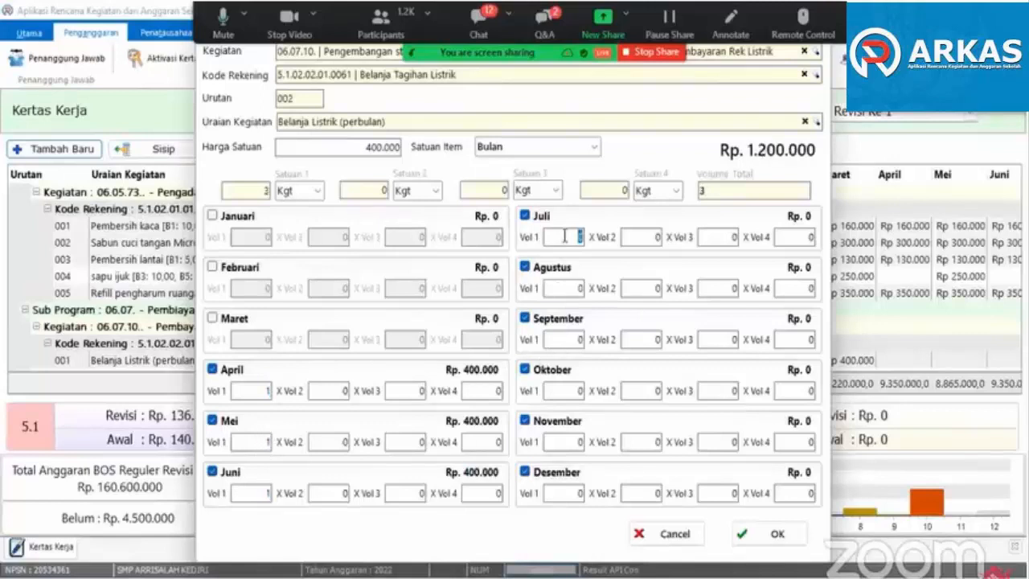
text(1)
click(577, 288)
text(1)
click(572, 338)
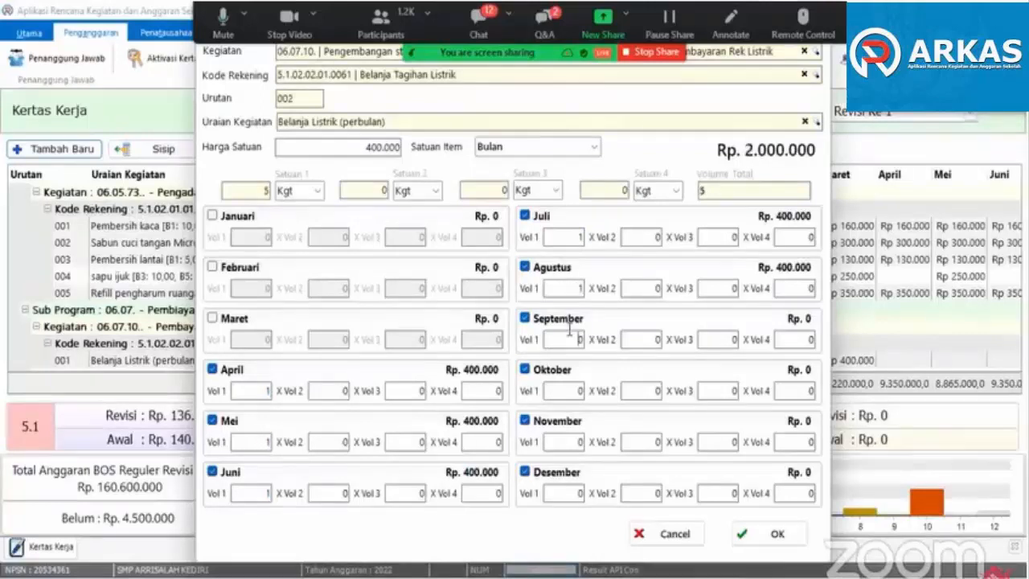
click(565, 389)
text(1)
click(565, 442)
text(1)
click(567, 493)
text(1)
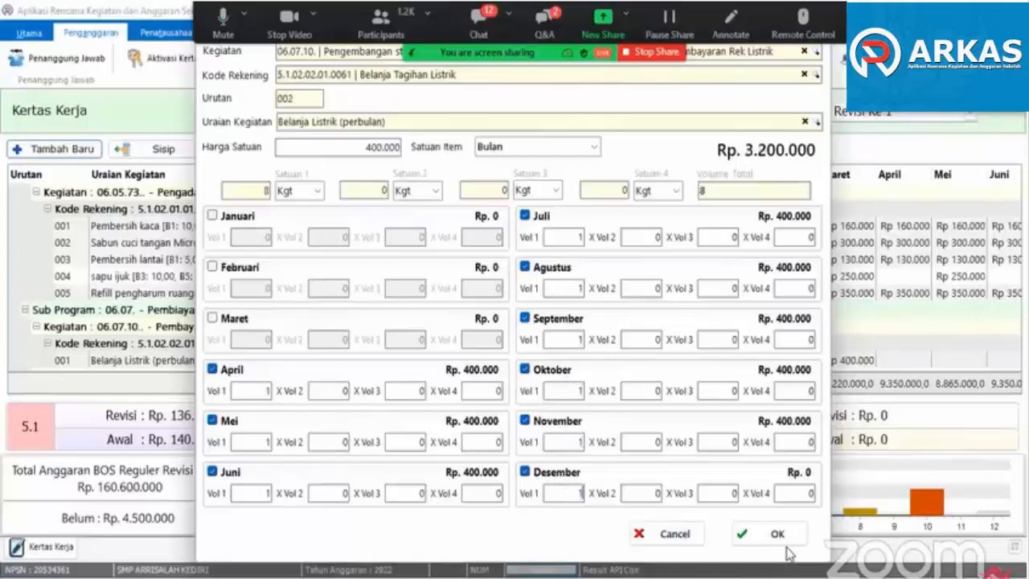
click(798, 493)
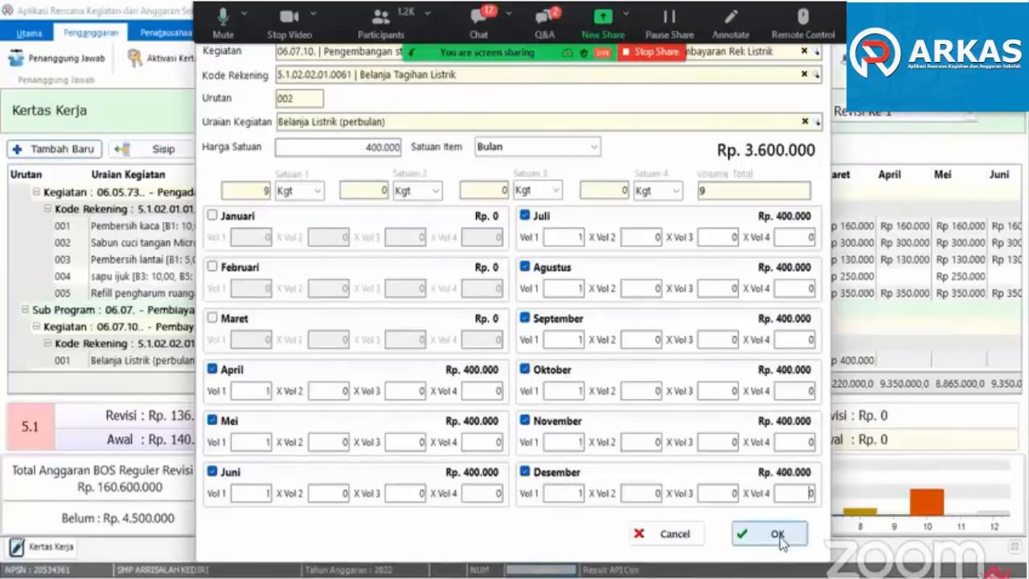
click(778, 539)
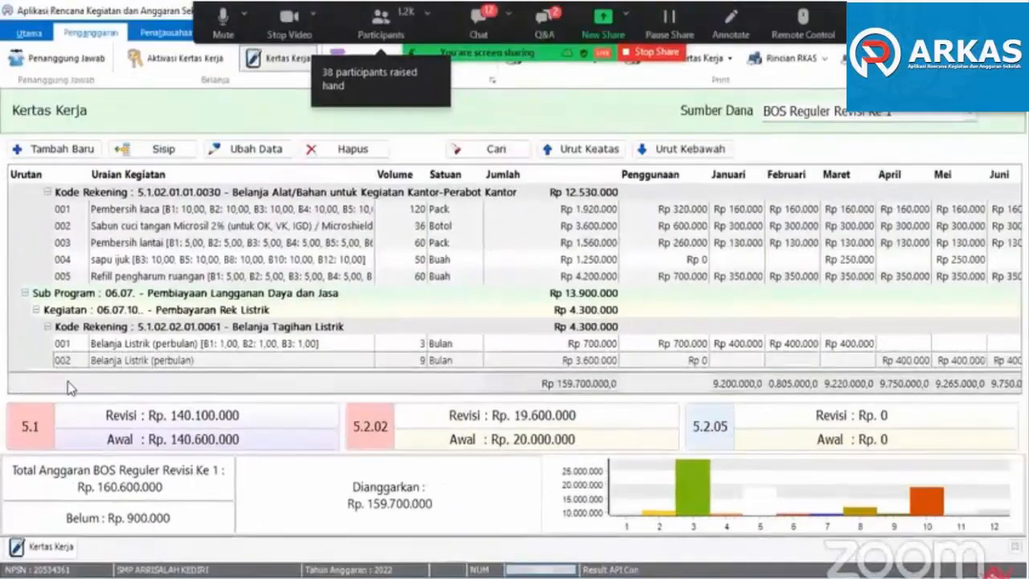
scroll(212, 296, up, 10)
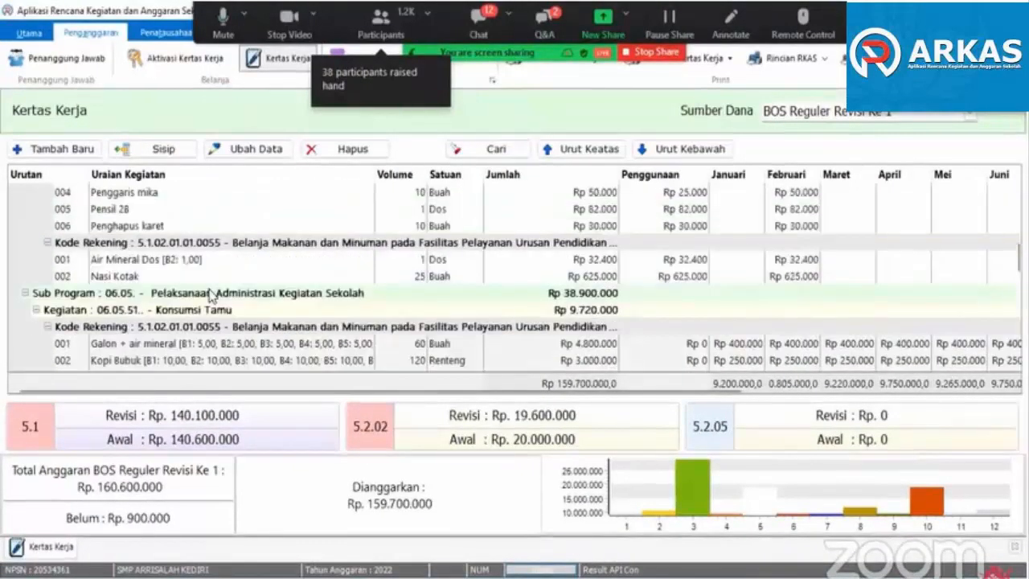
- Apply Gunakan Sisa to the Alat peraga lensa item to release its unused balance, and save the item
scroll(212, 297, up, 5)
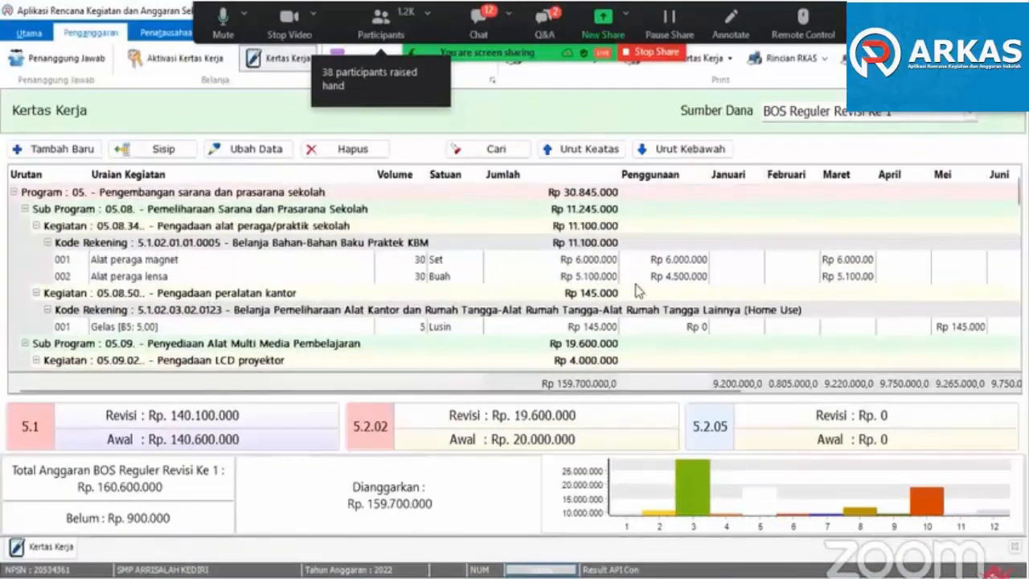
click(147, 280)
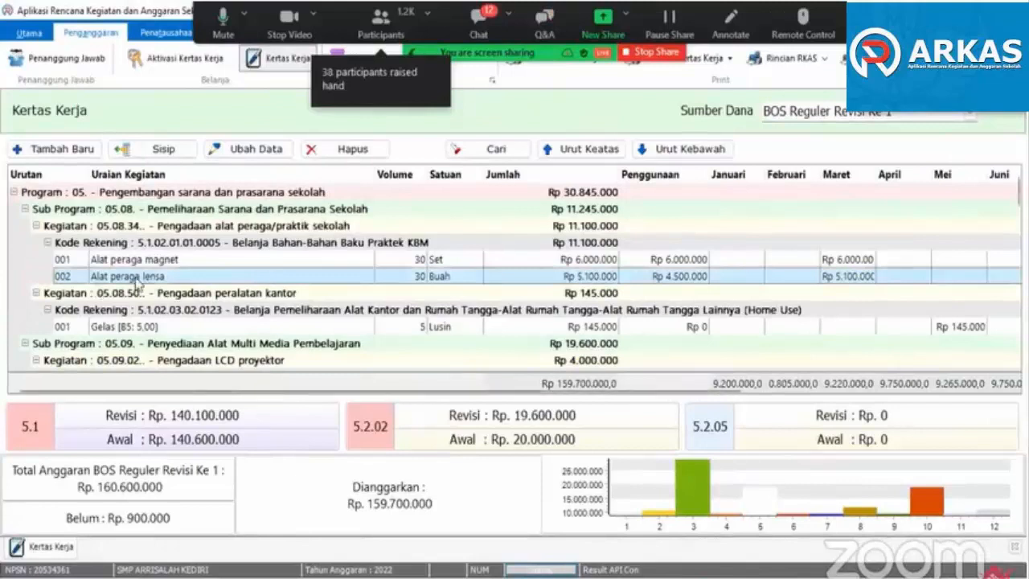
double_click(138, 281)
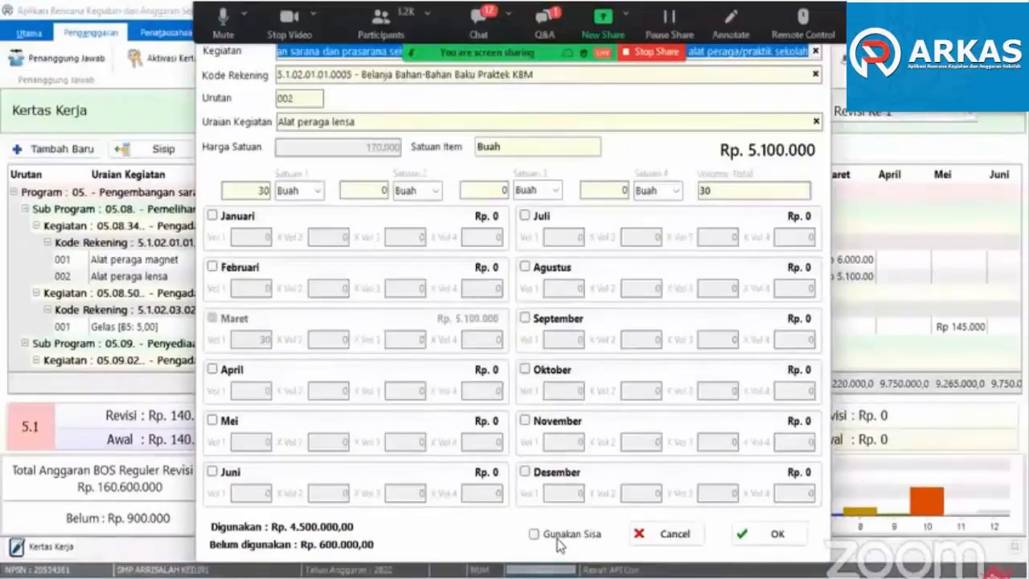
click(557, 536)
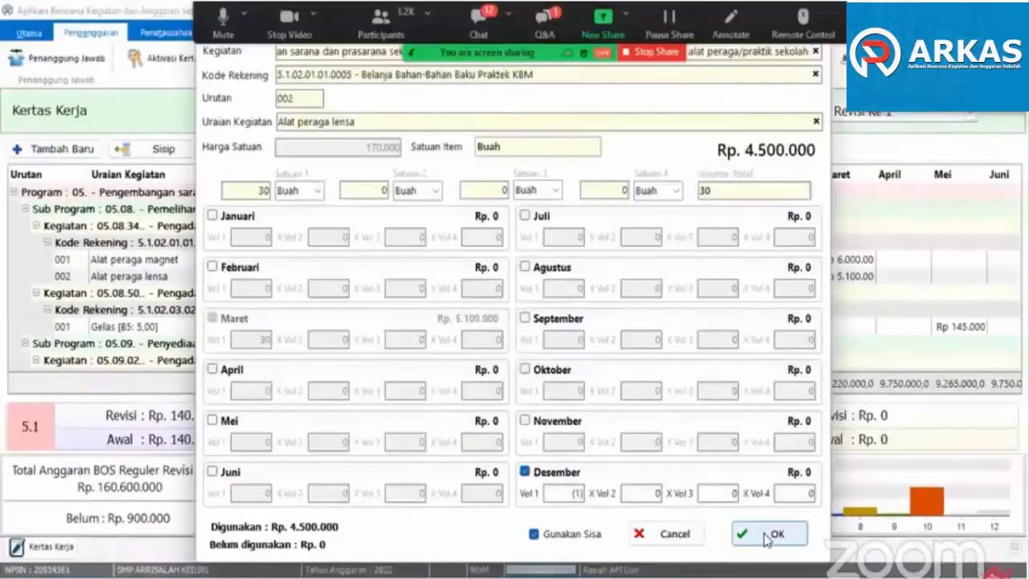
click(769, 540)
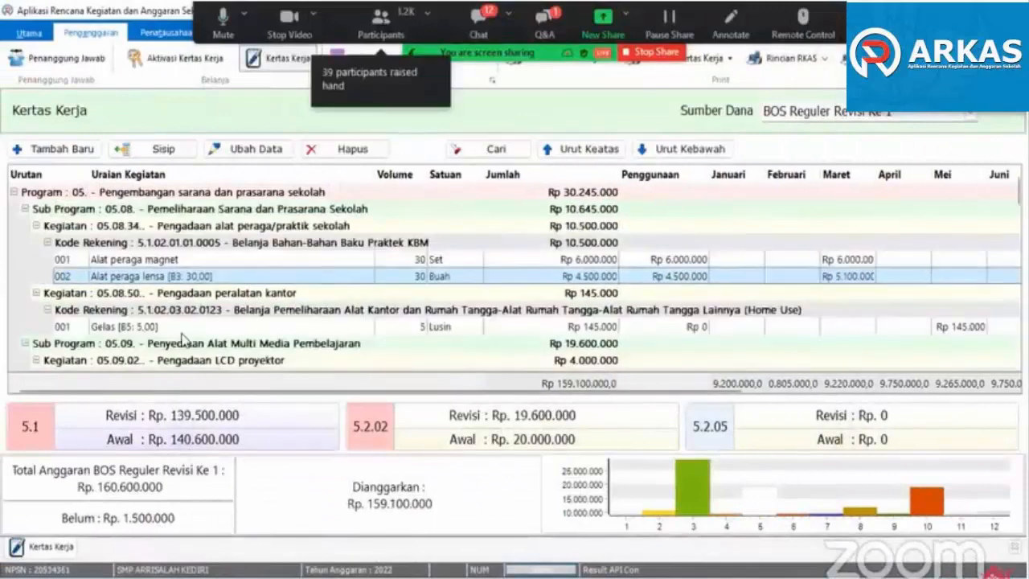
- Compare Jumlah with Penggunaan for the items from Gelas through the Penyusunan RPP office supplies
click(176, 326)
scroll(182, 341, down, 2)
scroll(182, 341, down, 1)
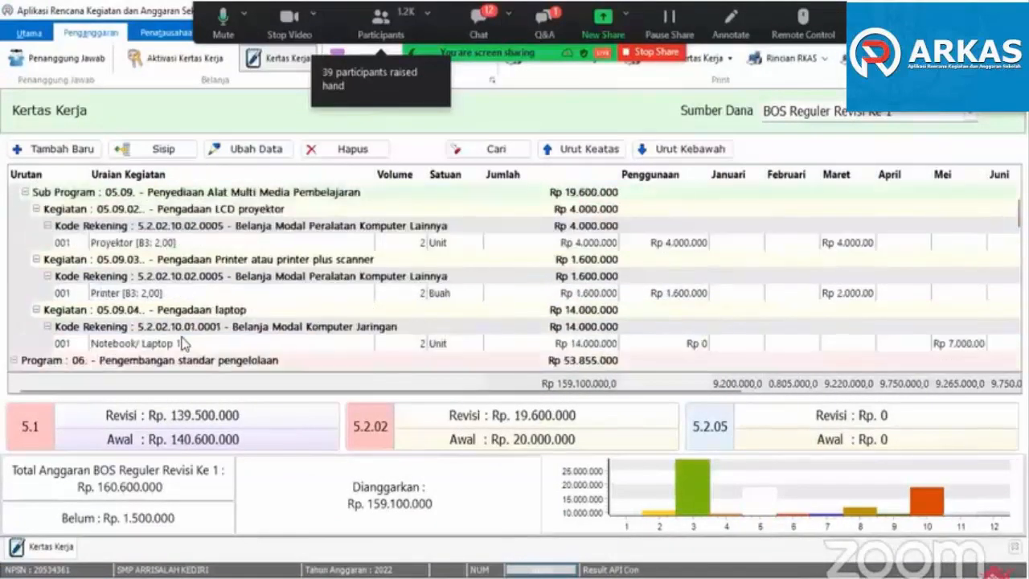
click(156, 244)
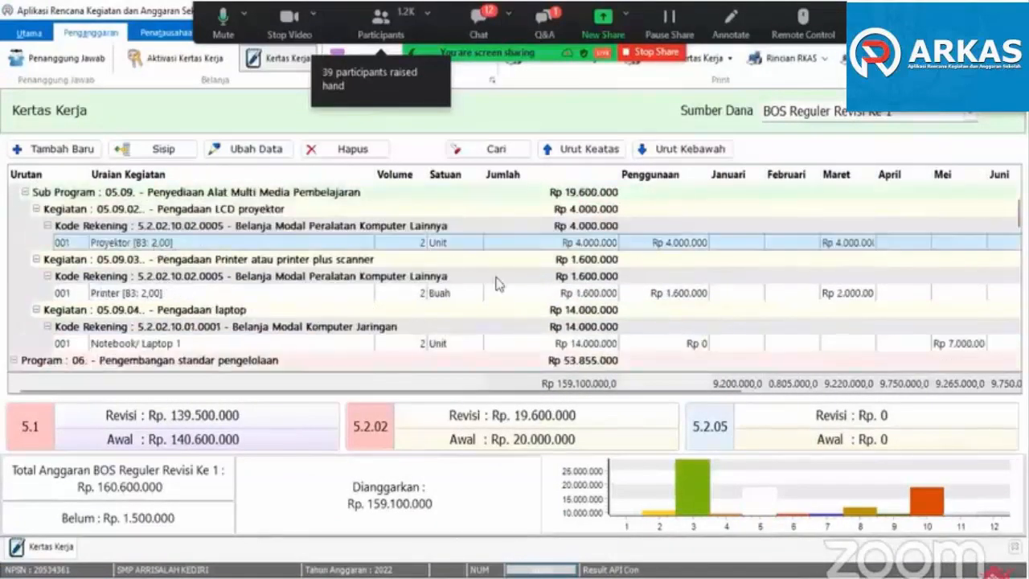
click(161, 345)
scroll(201, 359, down, 3)
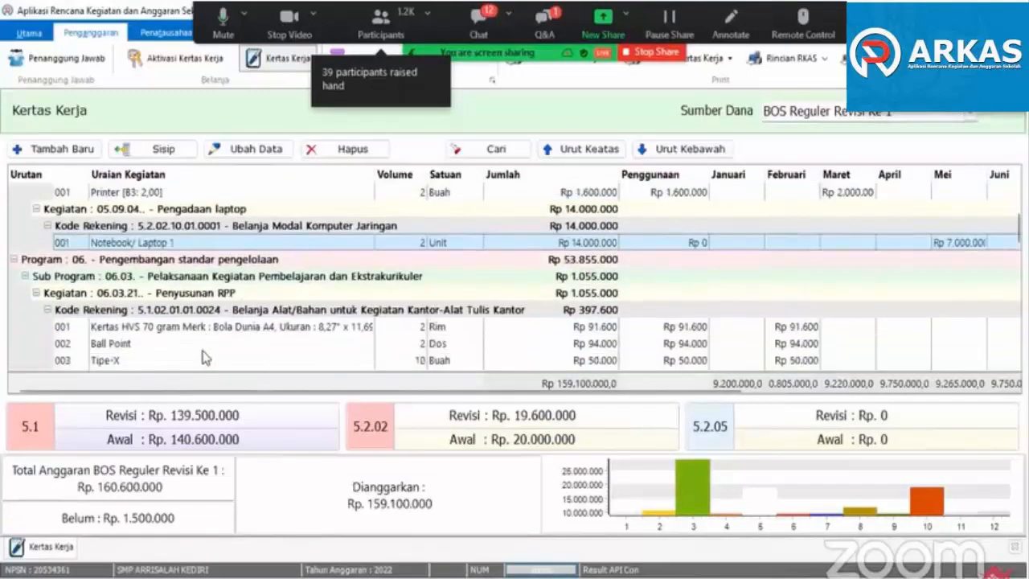
scroll(201, 358, down, 2)
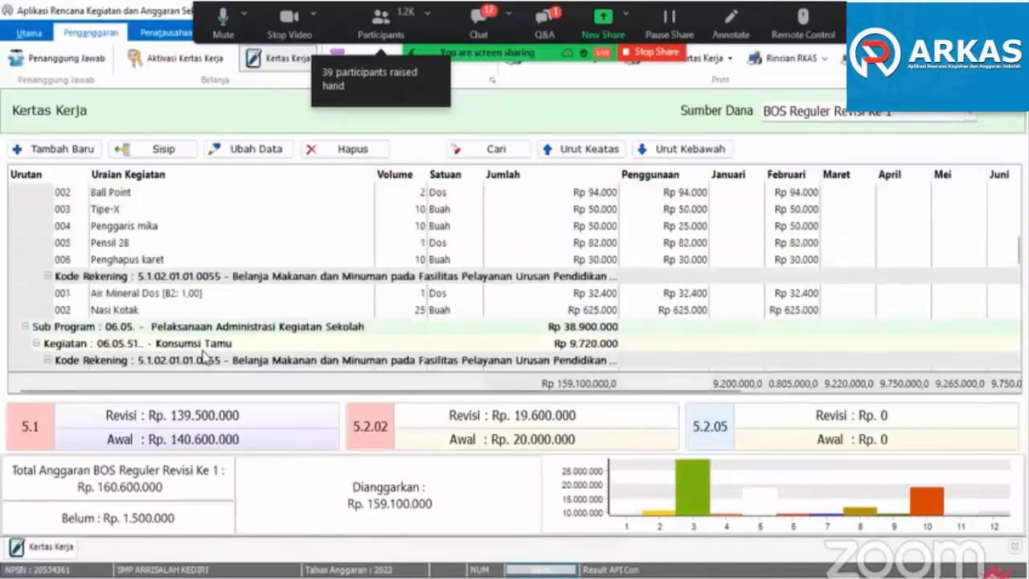
click(114, 211)
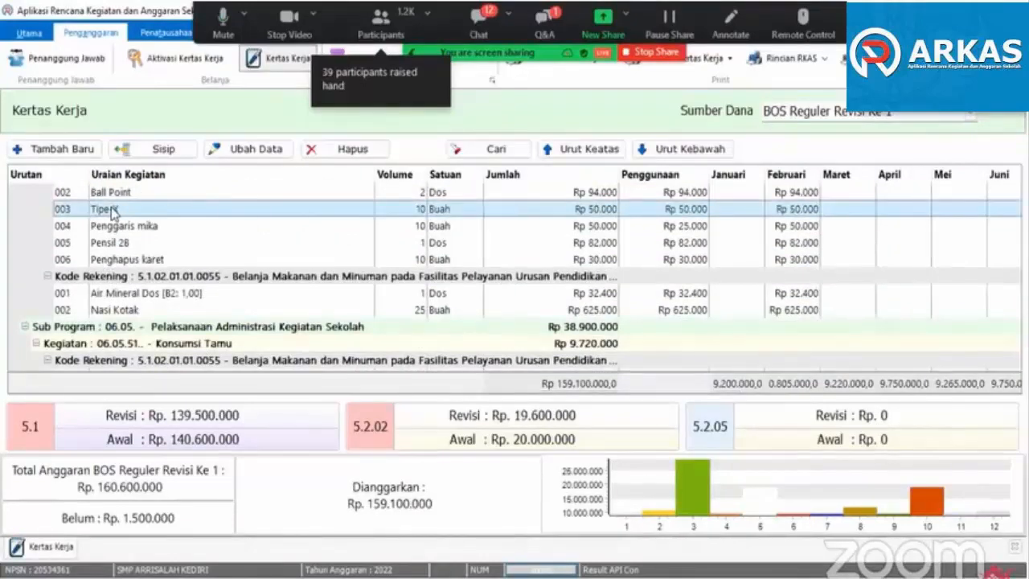
scroll(114, 211, up, 1)
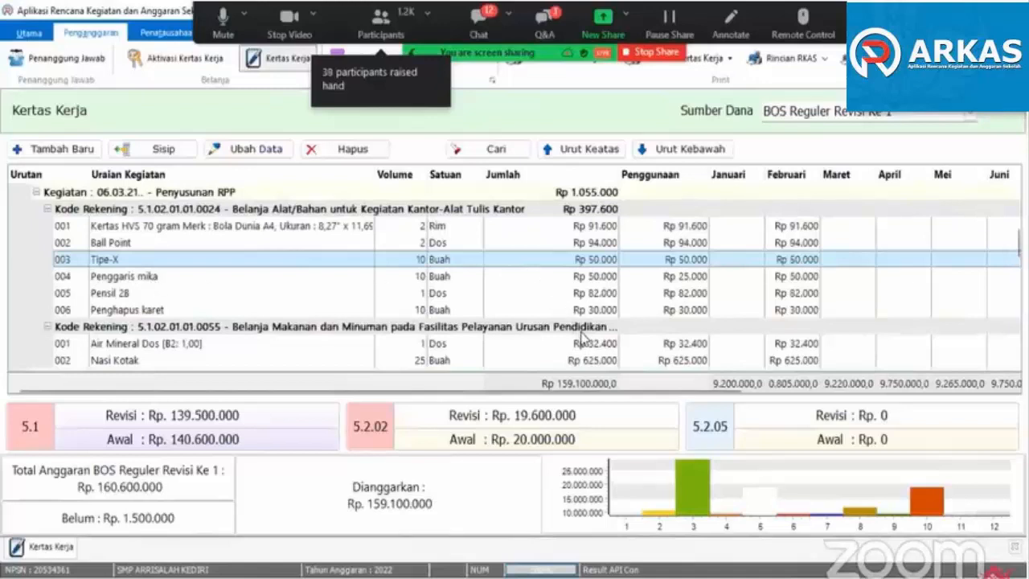
- Set the Februari Vol 1 of the Penggaris mika item under Penyusunan RPP to 5 and save it
click(134, 278)
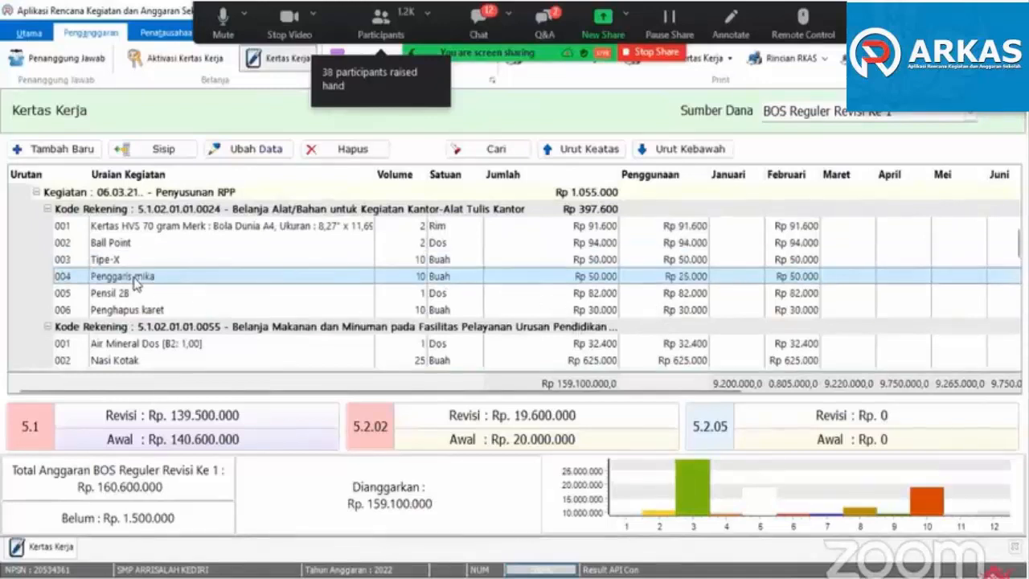
double_click(134, 278)
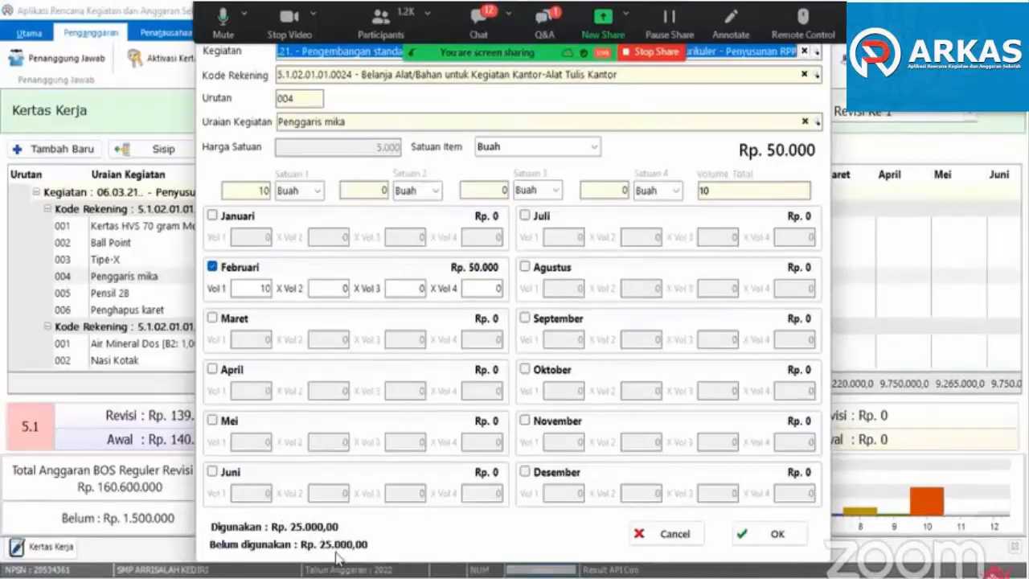
drag(257, 288, 282, 297)
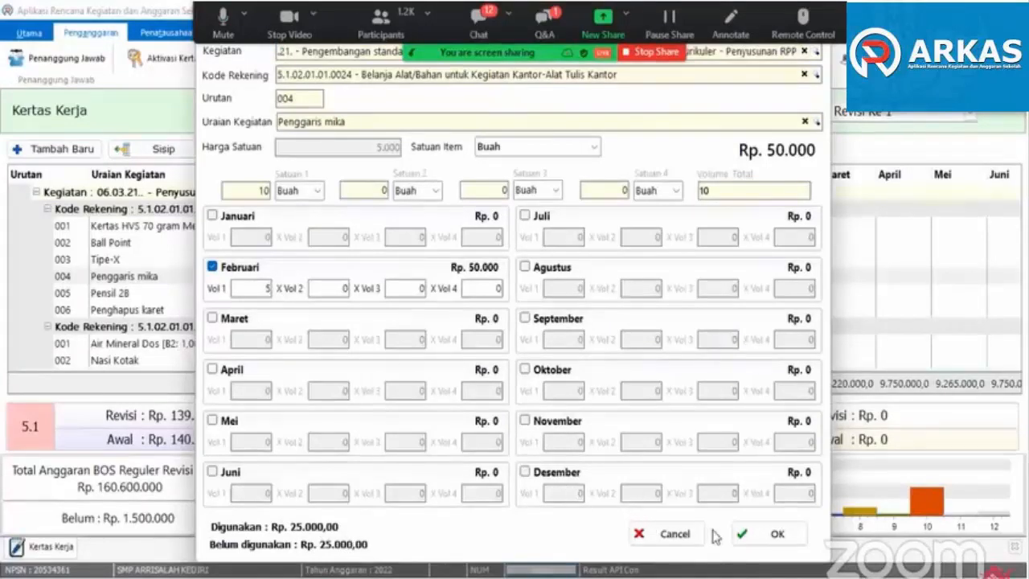
click(747, 534)
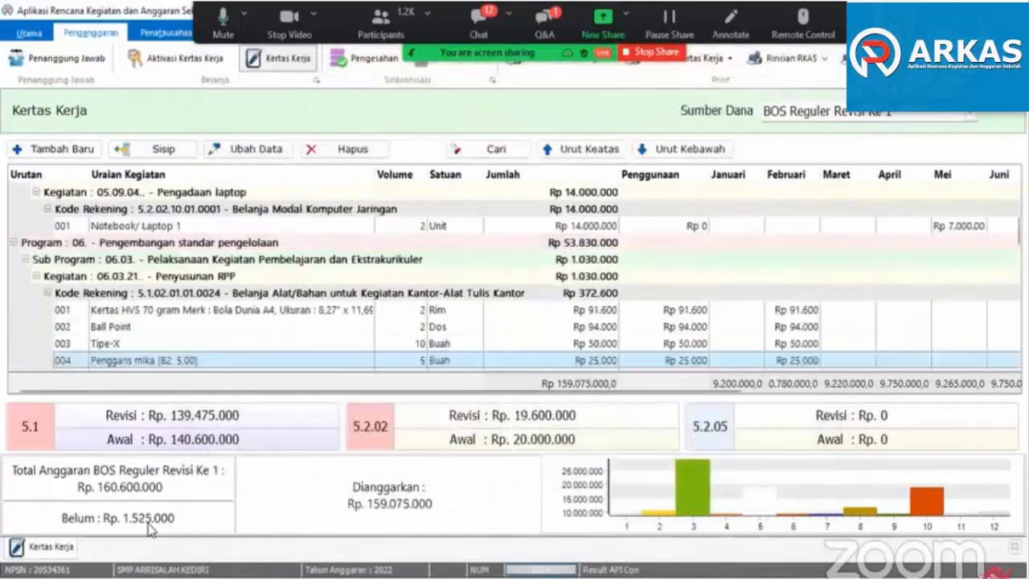
- Review Jumlah and Penggunaan for the remaining items from Konsumsi Tamu through Pembayaran Honor
scroll(268, 325, down, 3)
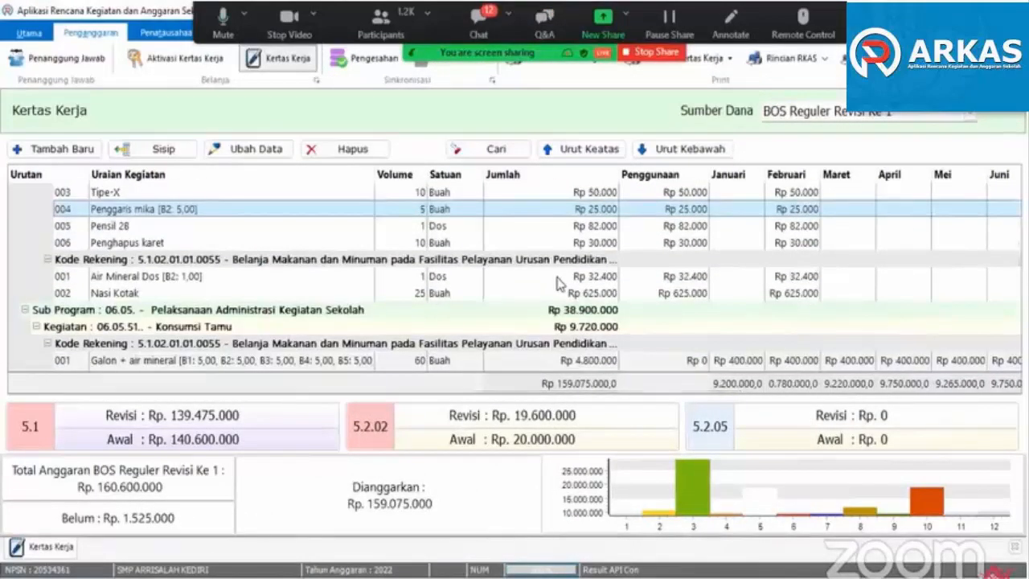
scroll(557, 283, down, 4)
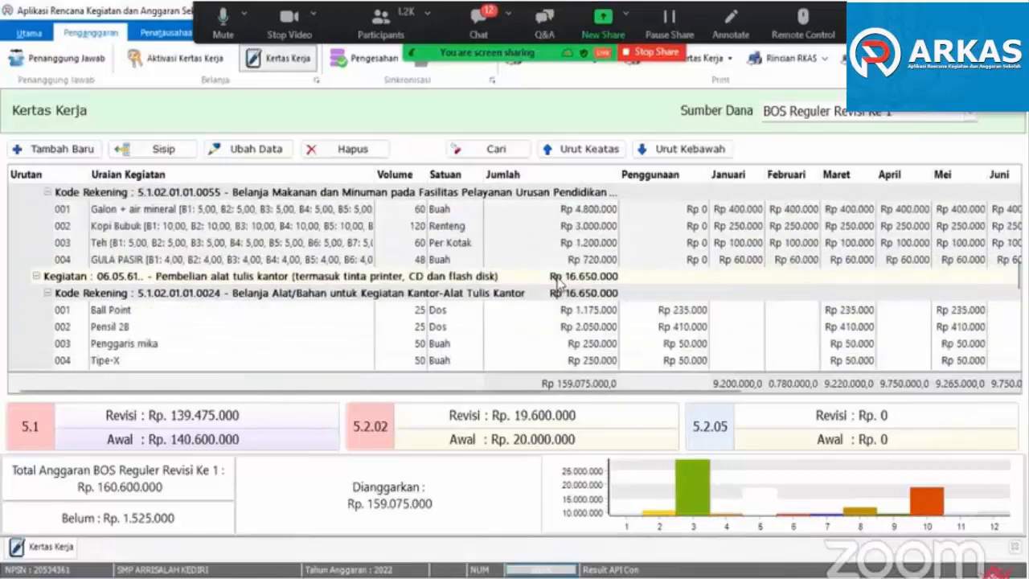
scroll(557, 283, down, 2)
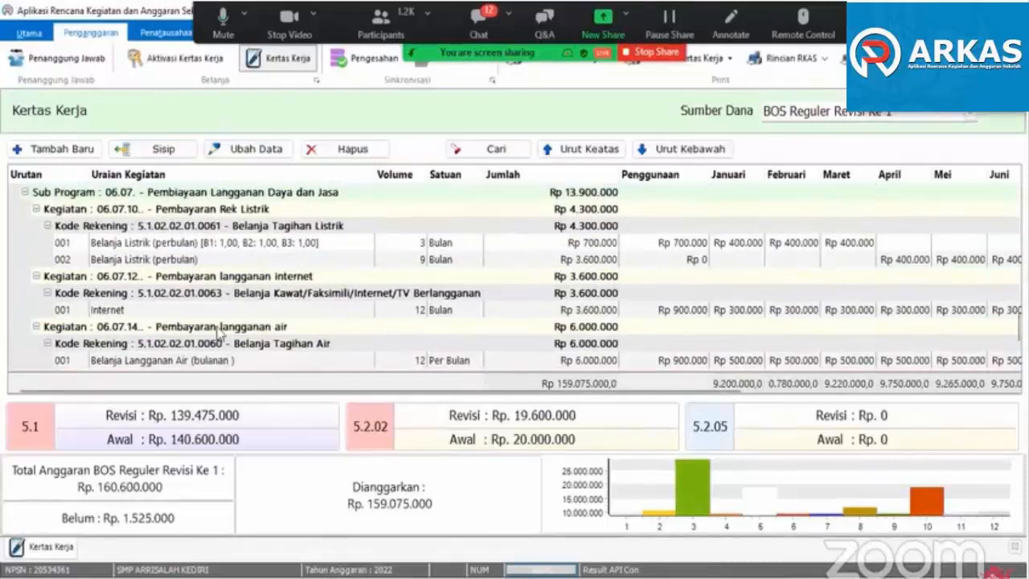
scroll(218, 332, down, 2)
scroll(218, 336, down, 2)
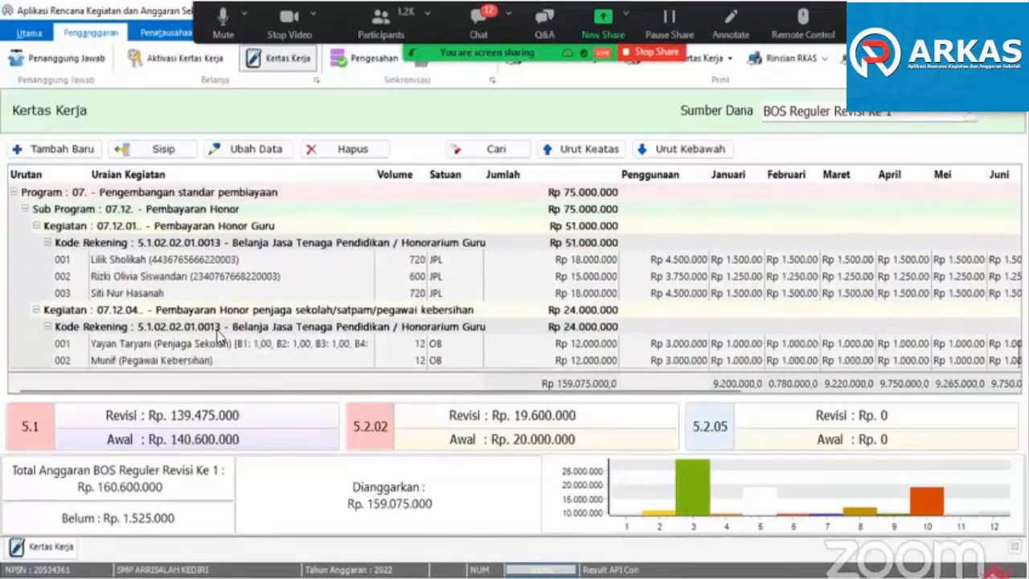
scroll(219, 336, up, 2)
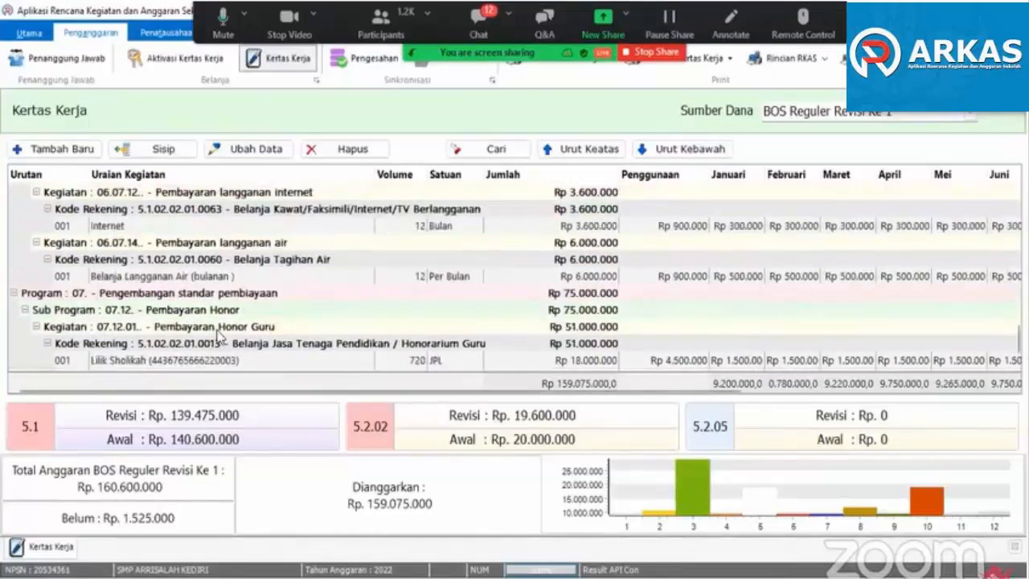
scroll(218, 336, up, 1)
scroll(219, 336, up, 10)
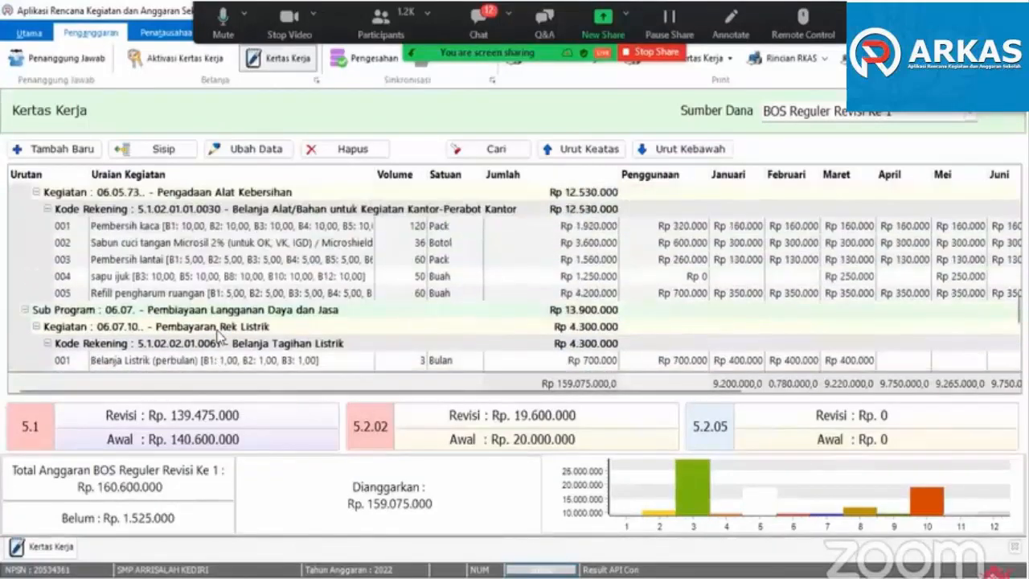
click(219, 331)
scroll(218, 336, up, 4)
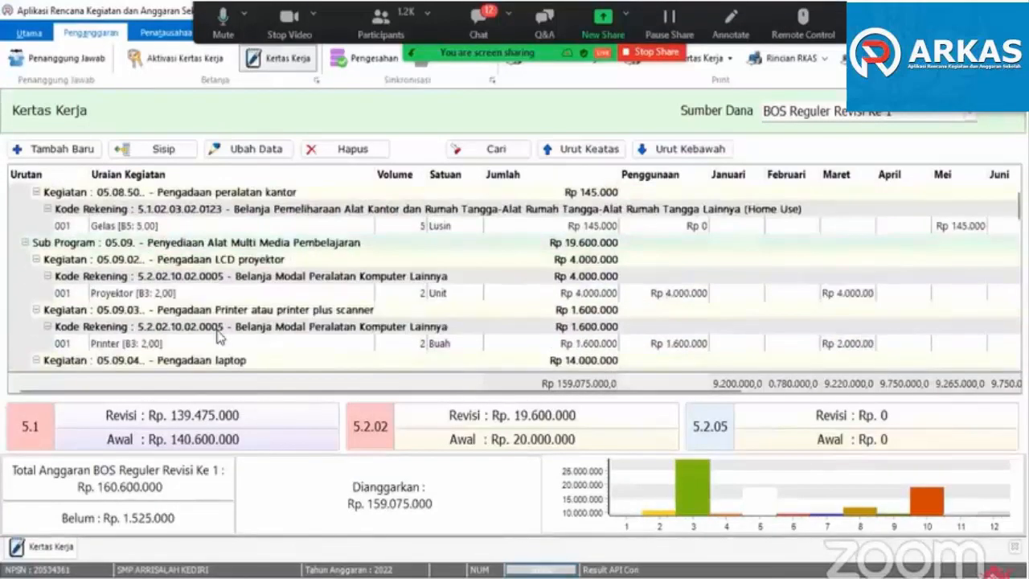
- Delete the Gelas item under Pengadaan peralatan kantor
click(124, 227)
scroll(155, 296, up, 2)
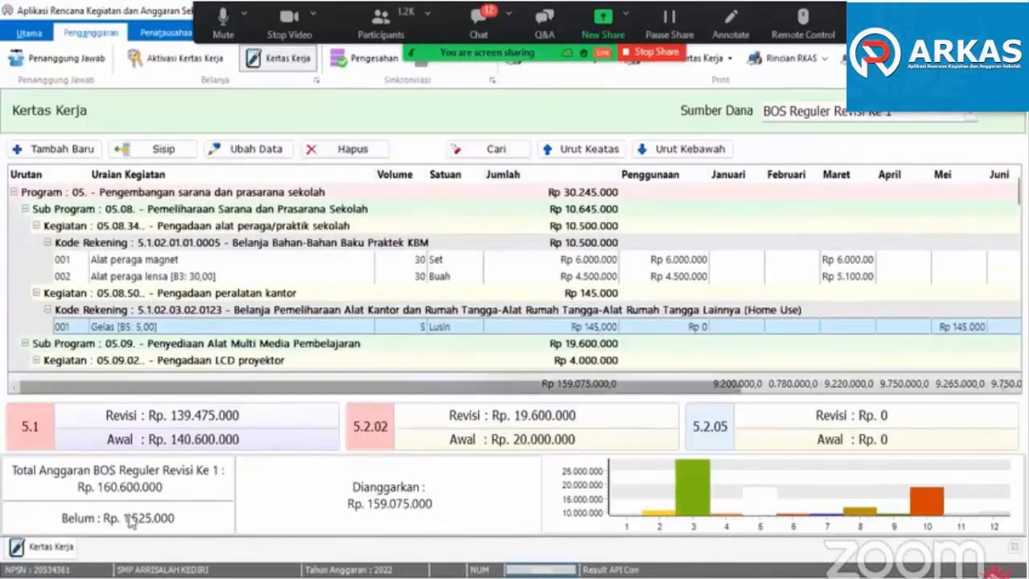
click(332, 151)
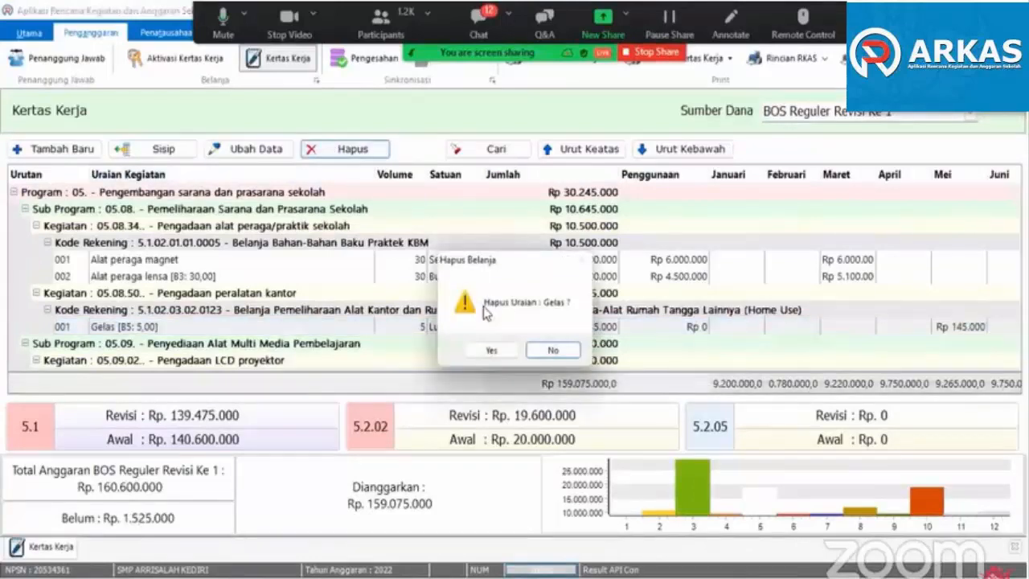
click(492, 350)
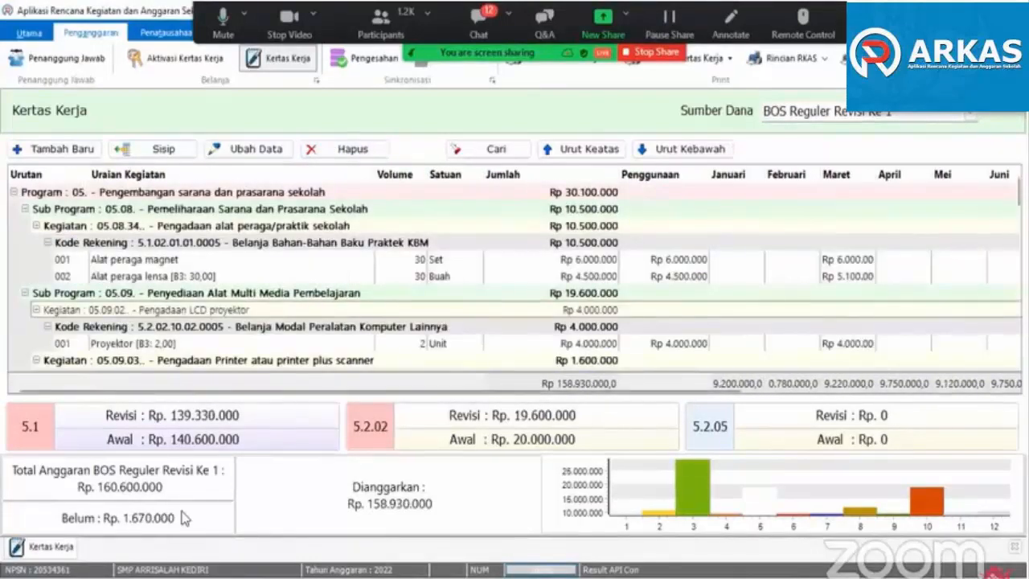
- Open item 002 under Pembayaran Honor Guru for editing
scroll(225, 316, down, 13)
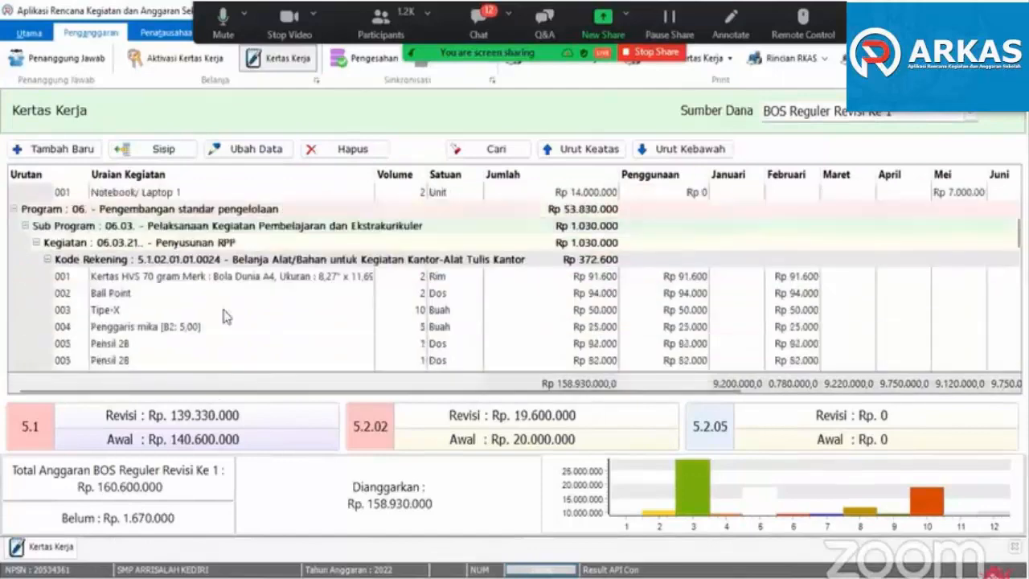
scroll(225, 316, down, 5)
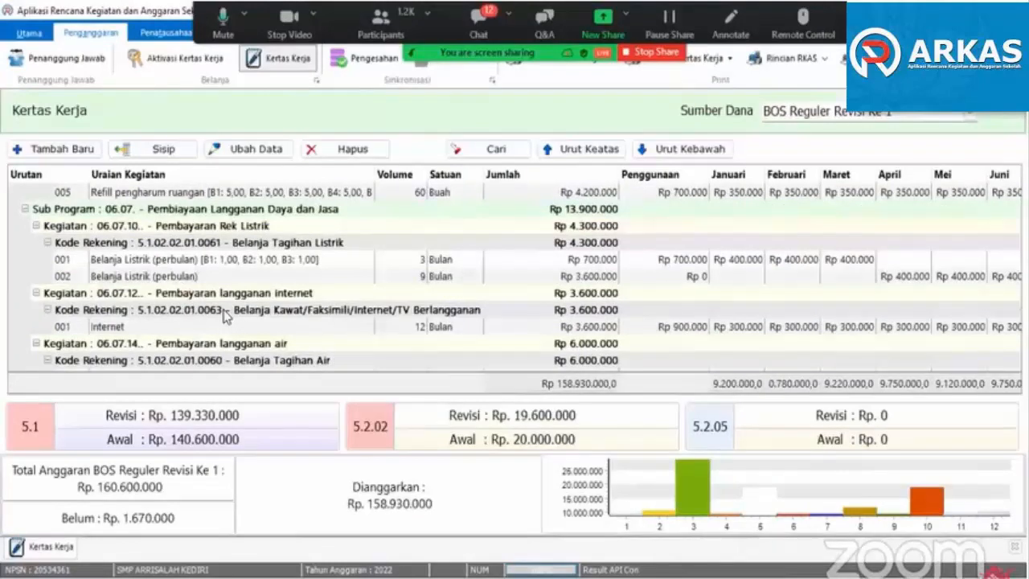
scroll(225, 316, down, 3)
scroll(225, 316, down, 1)
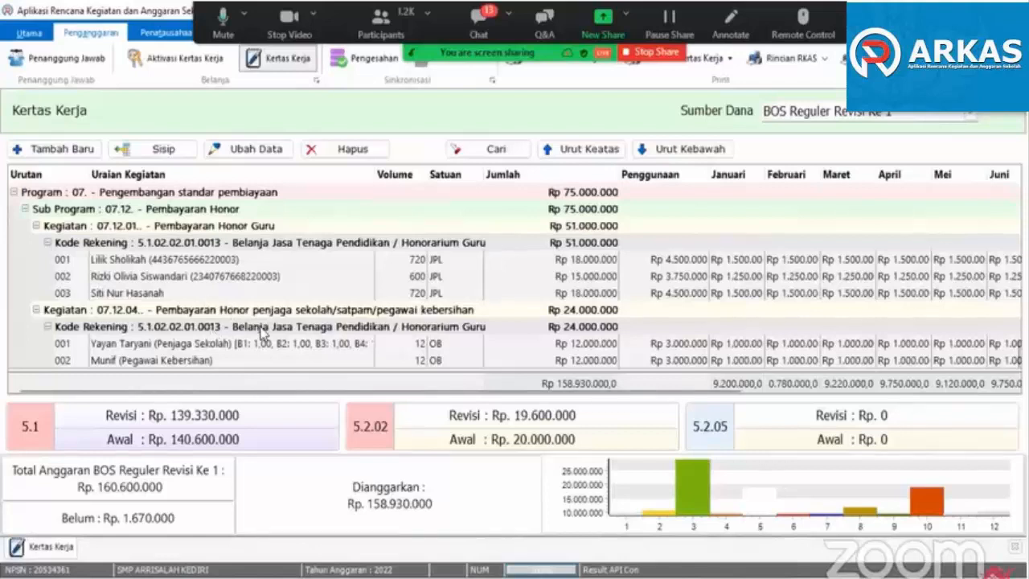
click(104, 283)
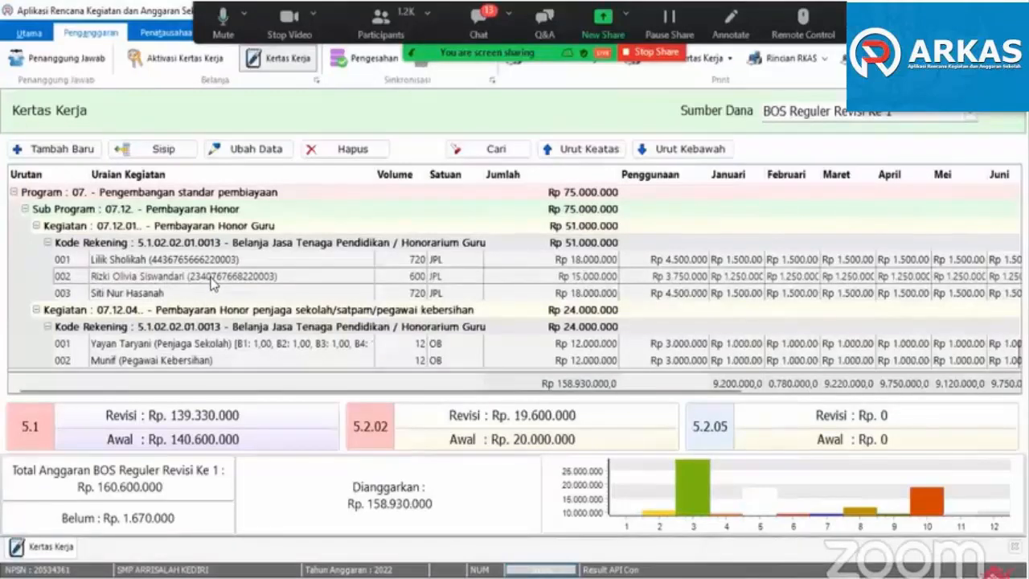
scroll(213, 283, up, 1)
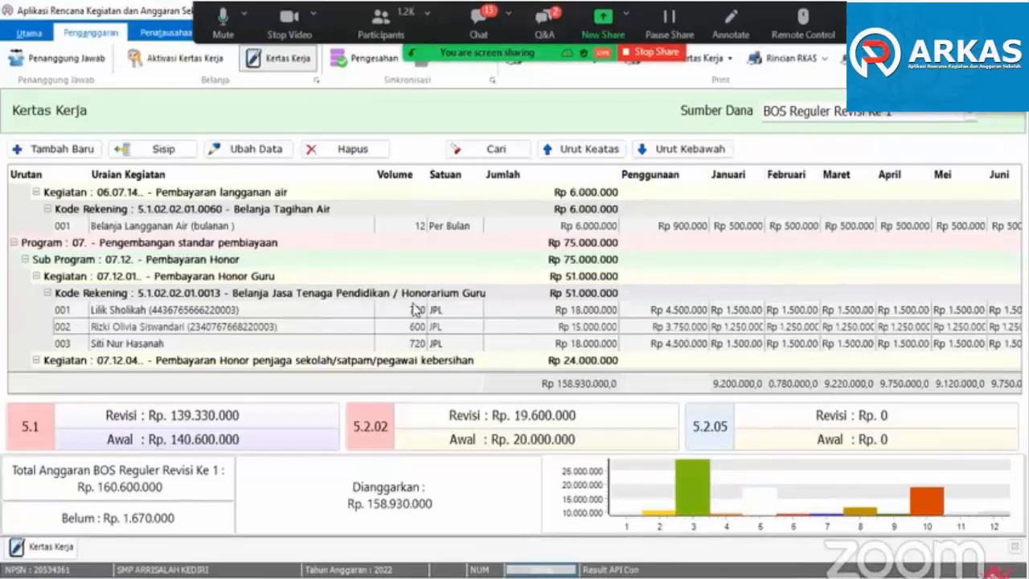
double_click(143, 334)
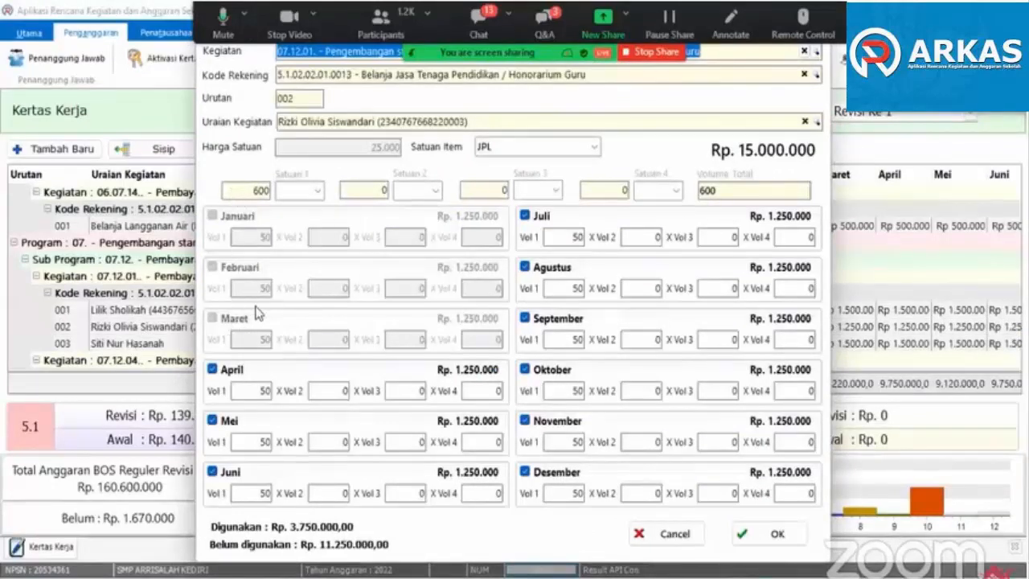
- Disable the months April through Desember for the open Honorarium Guru item
click(224, 371)
click(225, 373)
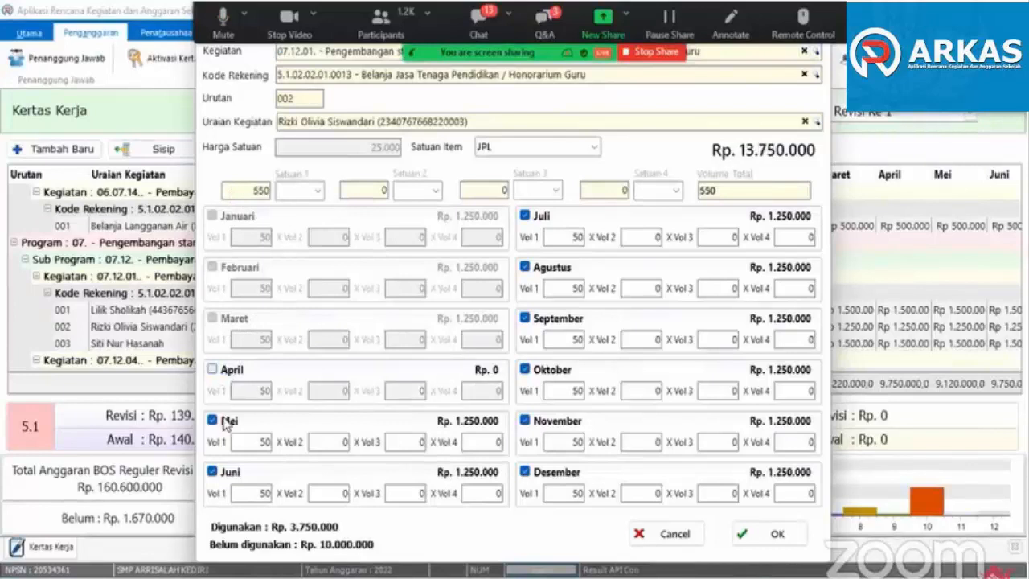
click(227, 423)
click(230, 475)
click(543, 228)
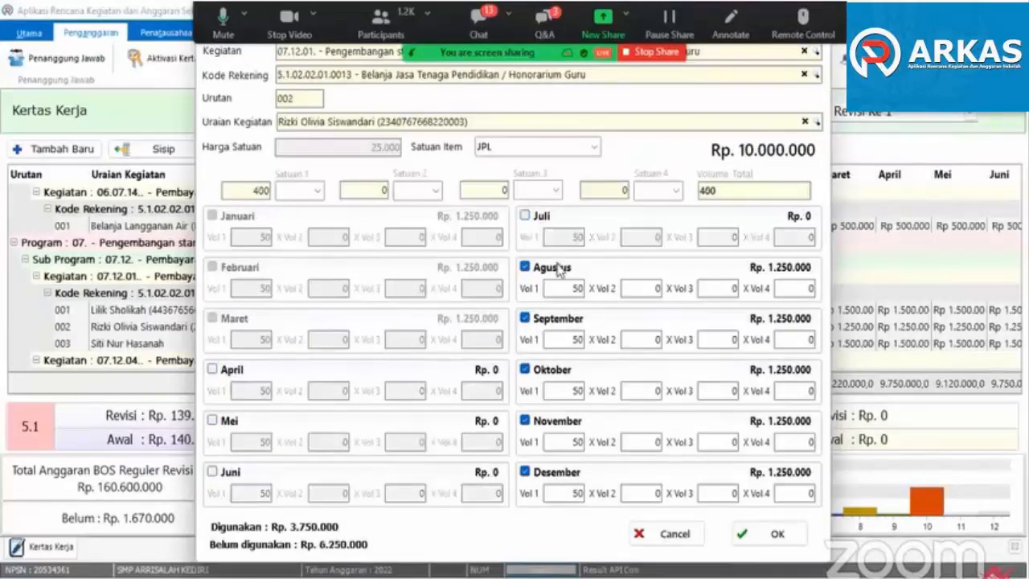
click(555, 273)
click(564, 326)
click(551, 373)
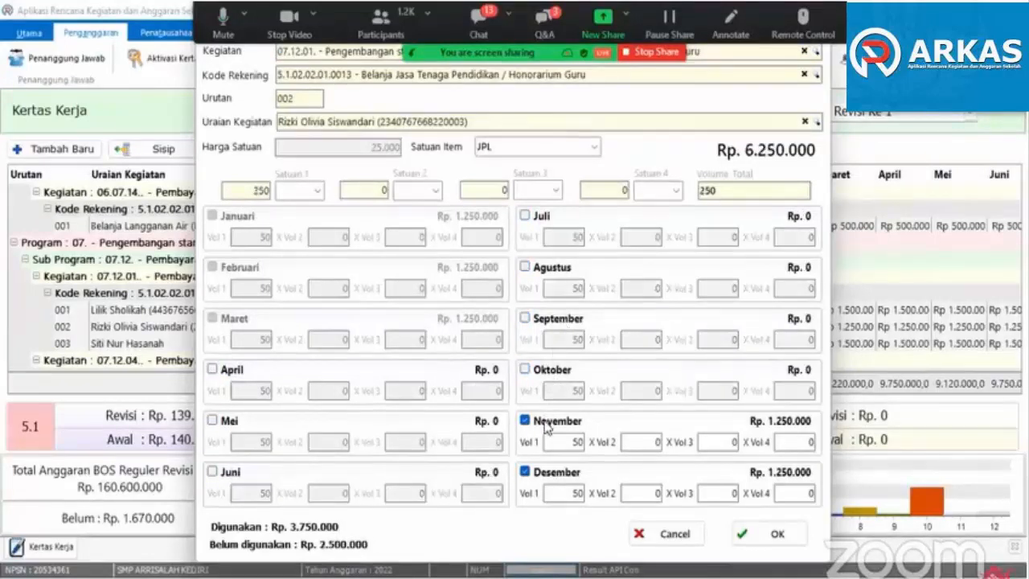
click(553, 423)
click(560, 474)
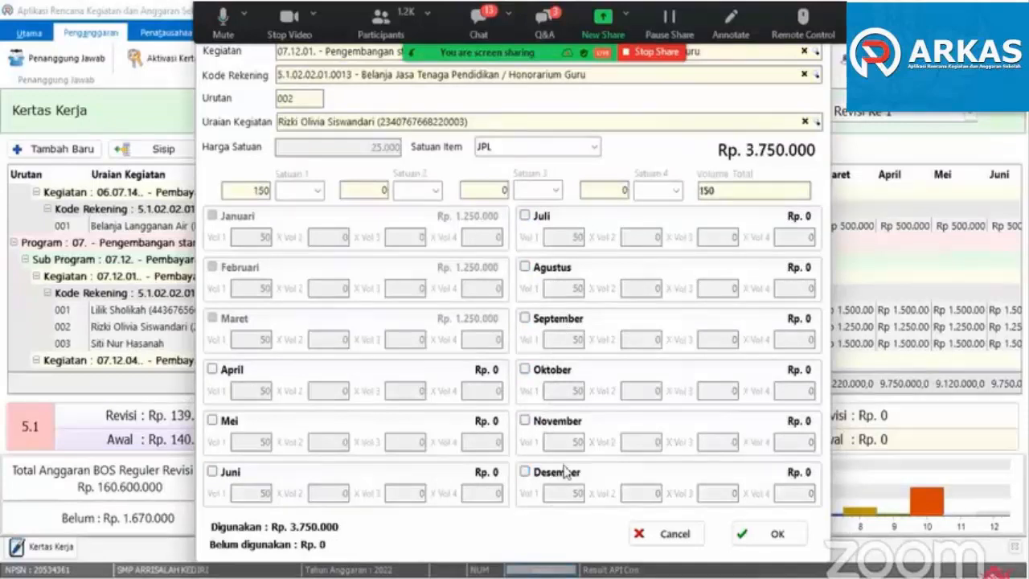
- Reselect the same teacher in Uraian Kegiatan for Honorarium Guru item 002 and save the revised item
click(768, 534)
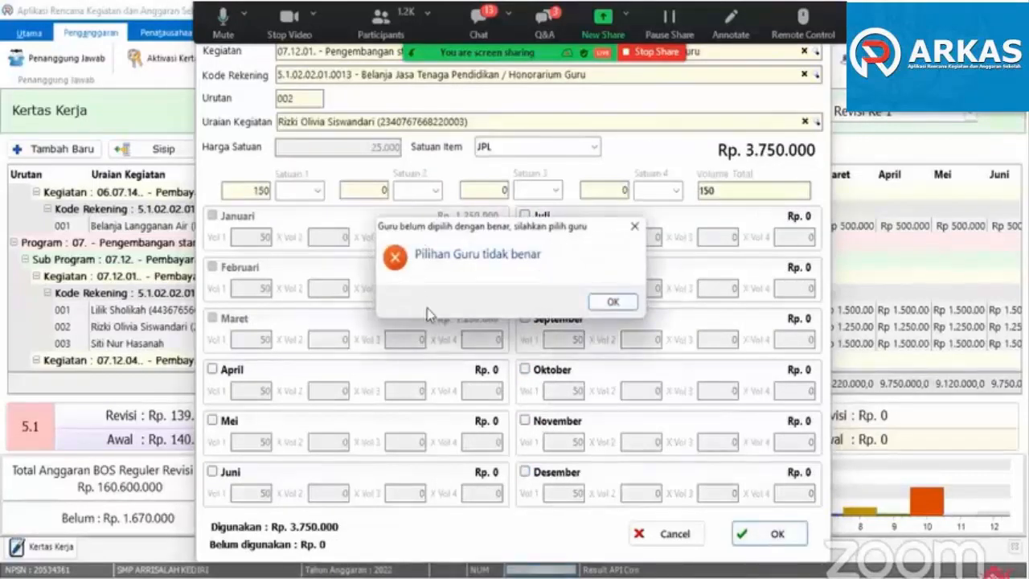
click(607, 303)
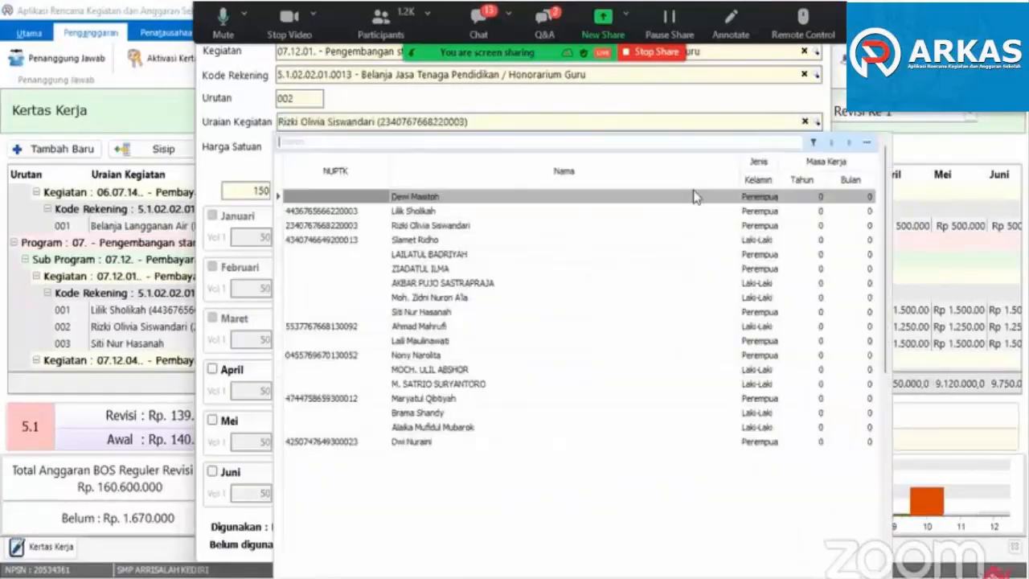
click(440, 228)
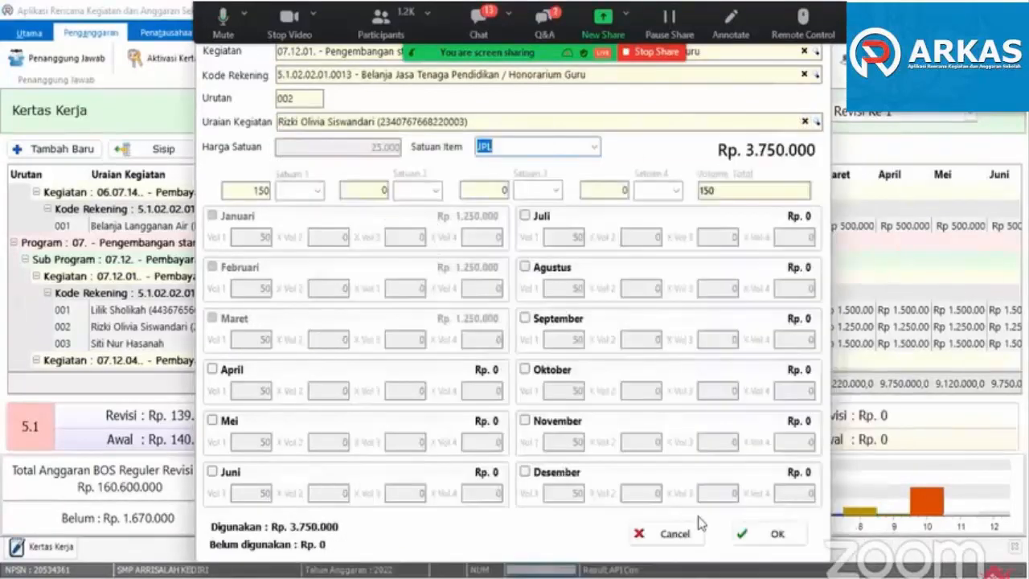
click(746, 540)
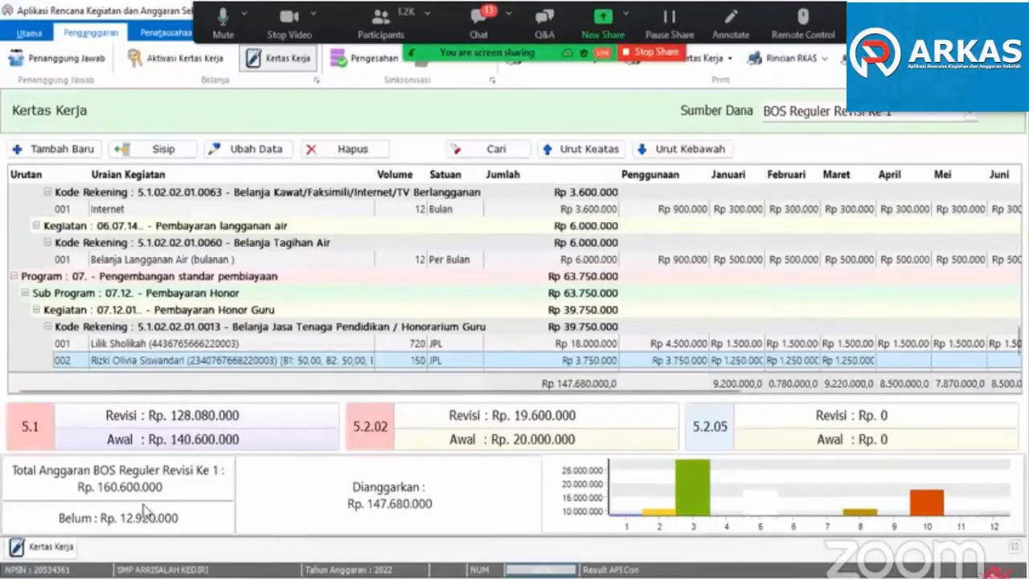
- Start a new budget item and assign it to Kegiatan 07.12.03 Pembayaran Honor pegawai perpustakaan
click(69, 150)
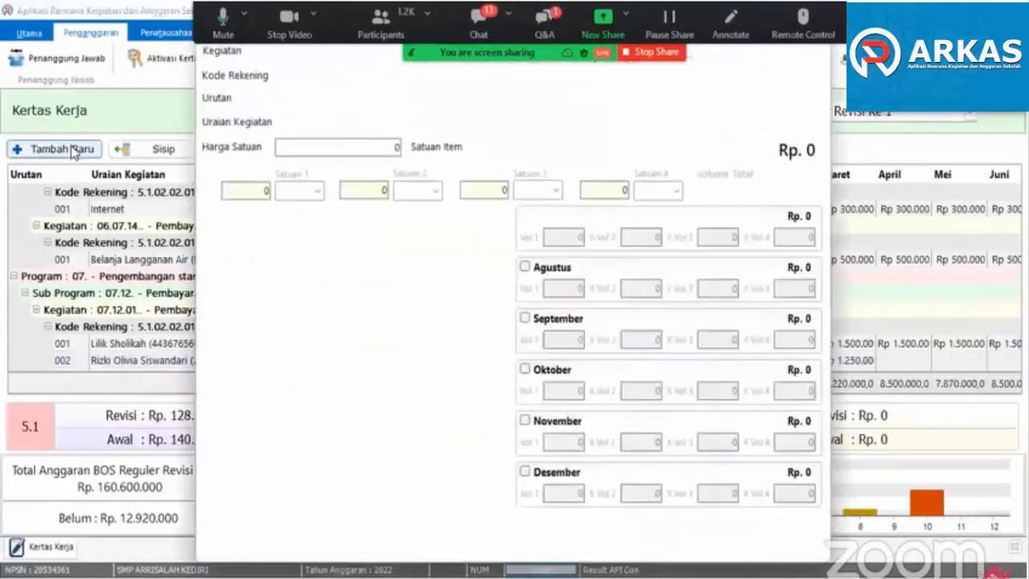
key(Return)
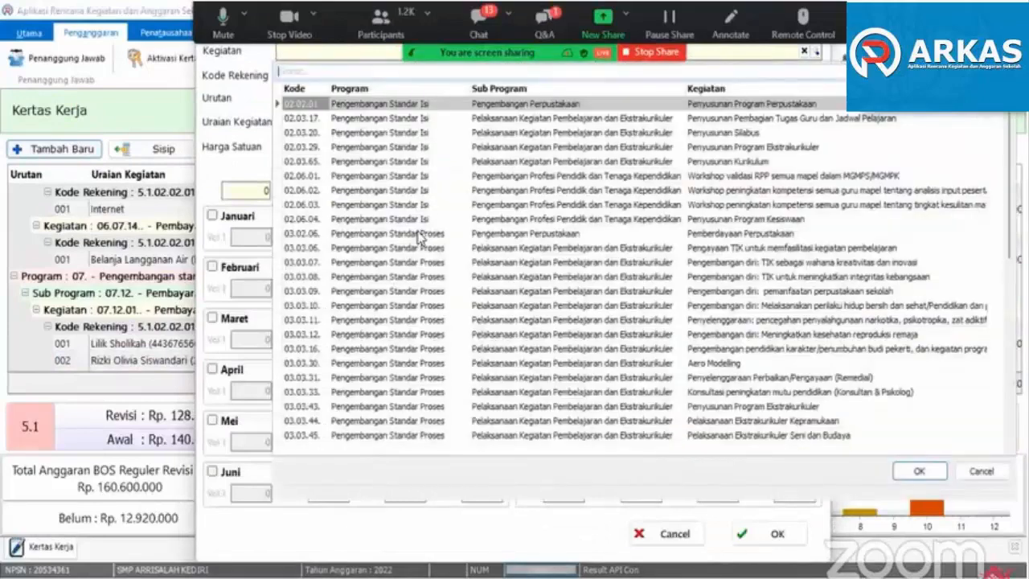
text(honor)
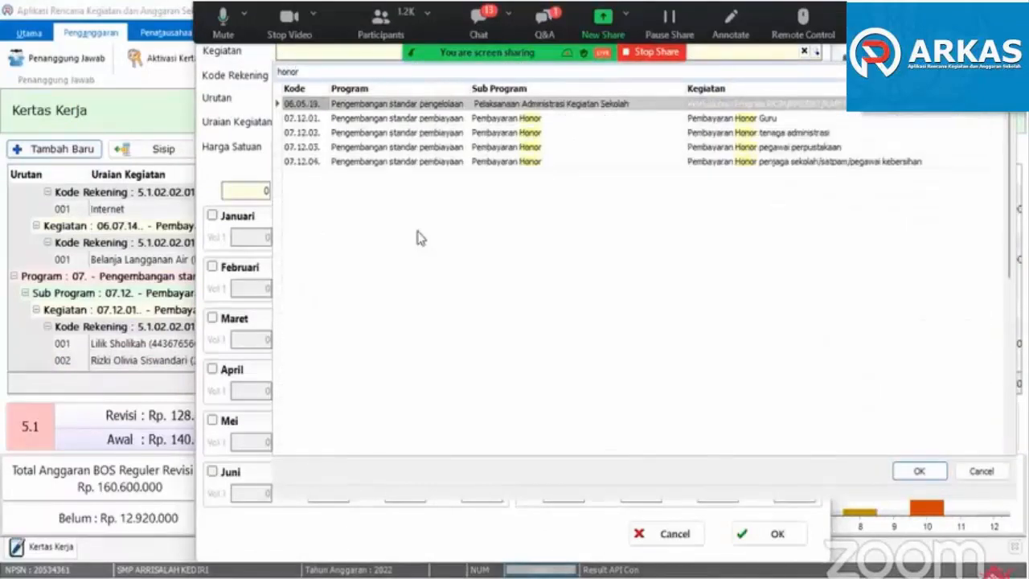
double_click(825, 148)
key(Return)
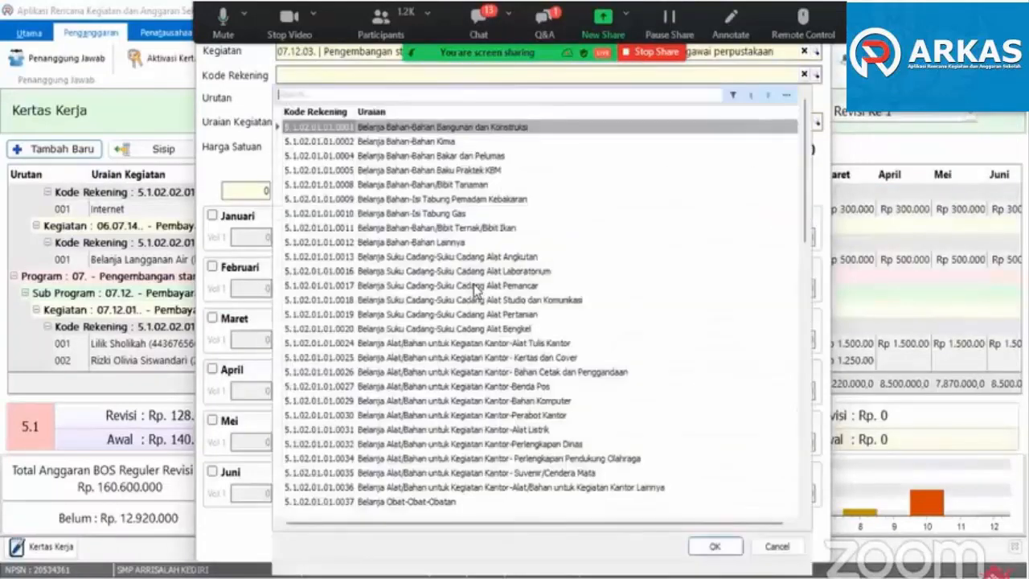
- Set Kode Rekening to 5.1.02.02.01.0013 Honorarium Guru and Uraian Kegiatan to Belanja Jasa Tenaga Pendidikan for the new item
text(honor)
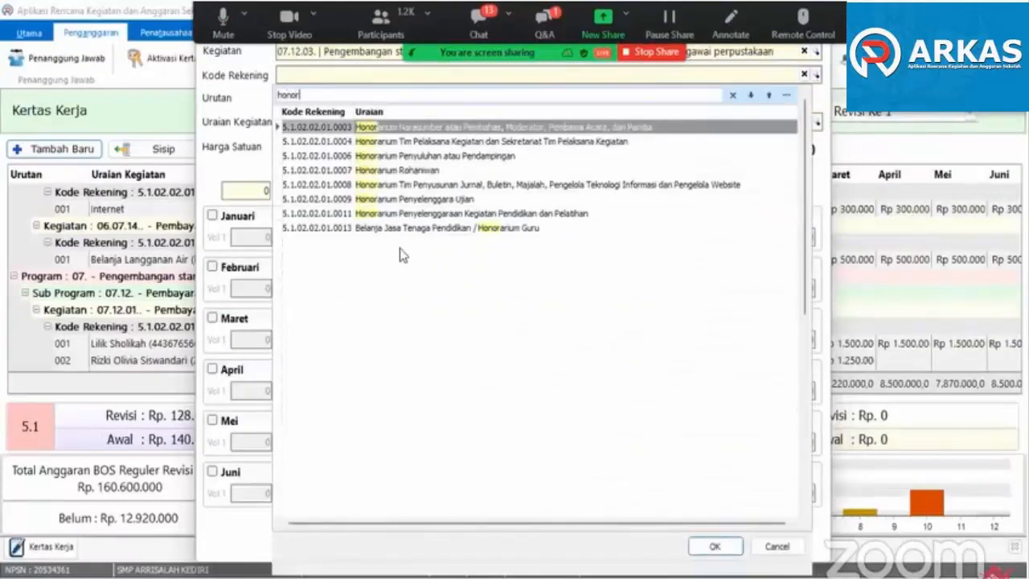
key(Escape)
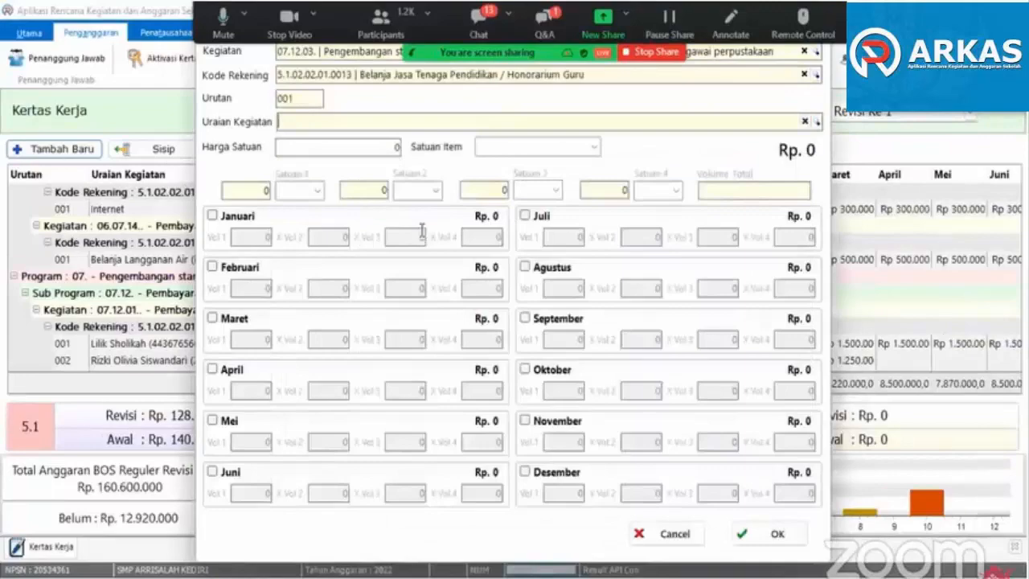
click(450, 123)
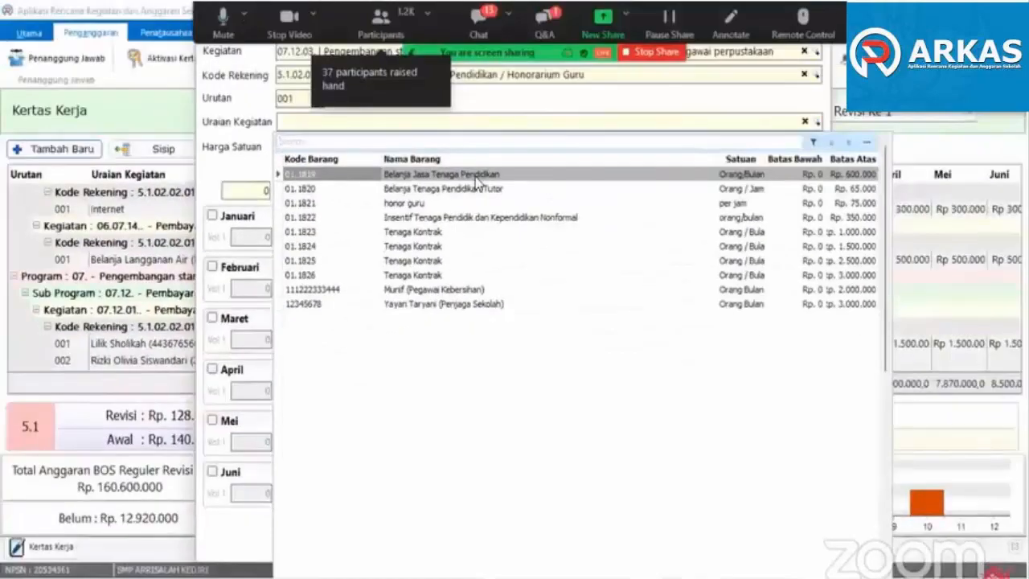
double_click(476, 175)
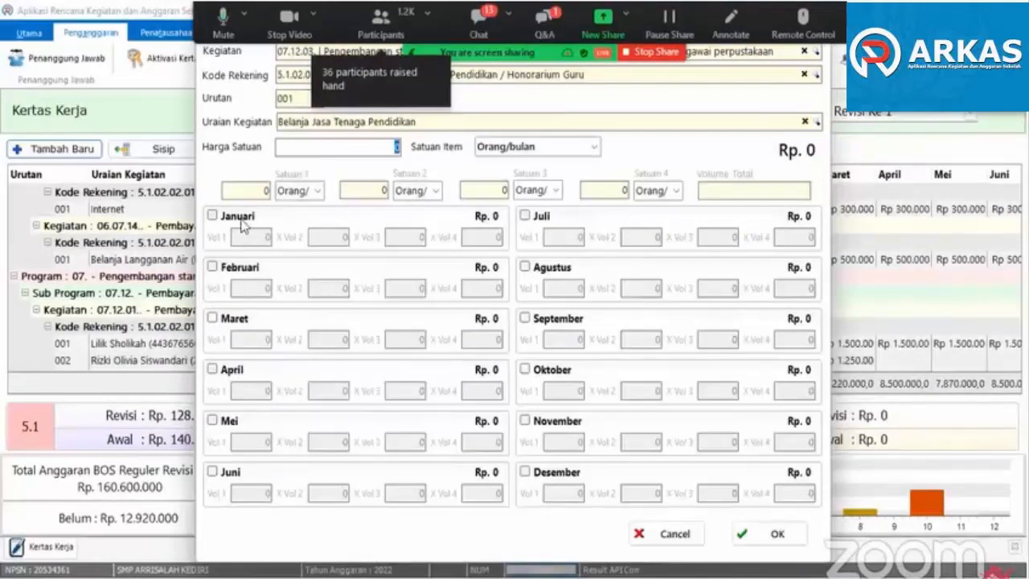
- Enable the months April through Desember for the new library staff honorarium item
click(231, 371)
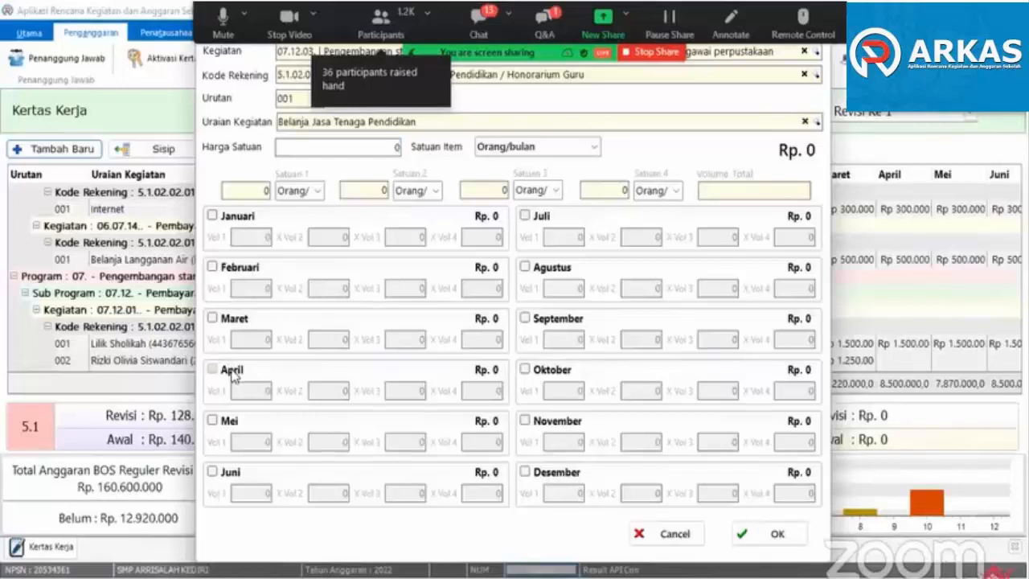
click(230, 421)
click(229, 472)
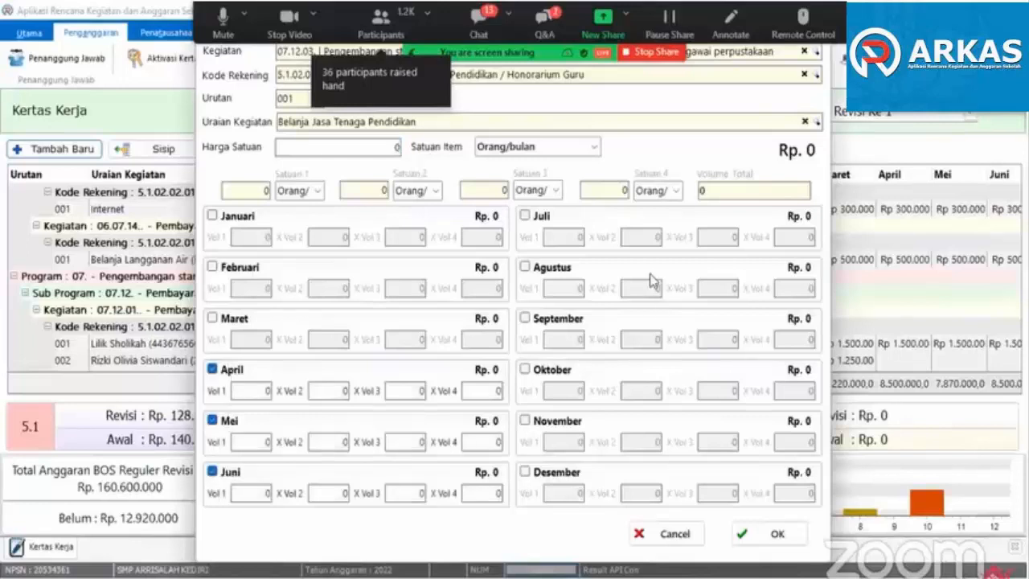
click(532, 219)
click(546, 267)
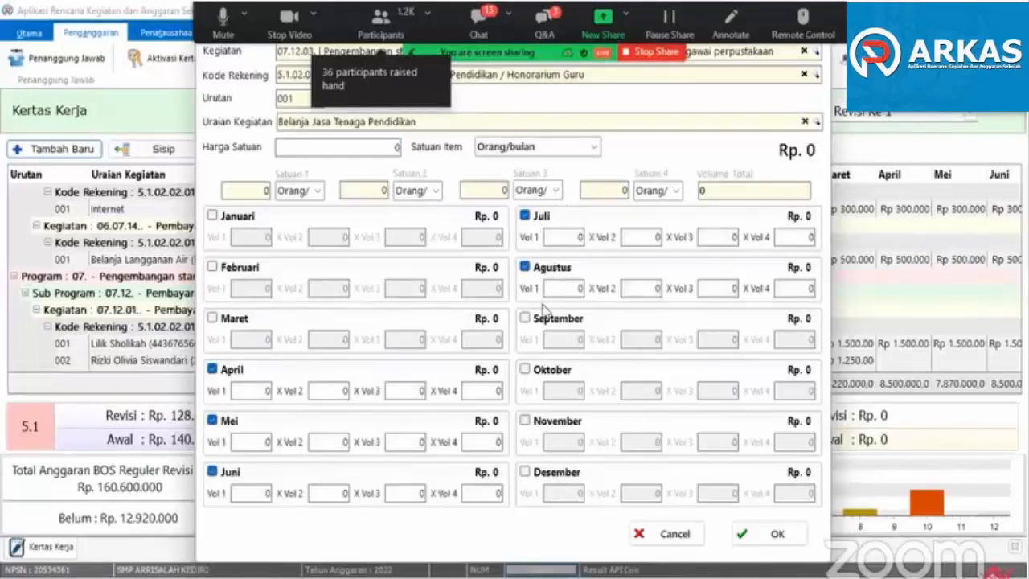
click(536, 319)
click(531, 370)
click(530, 423)
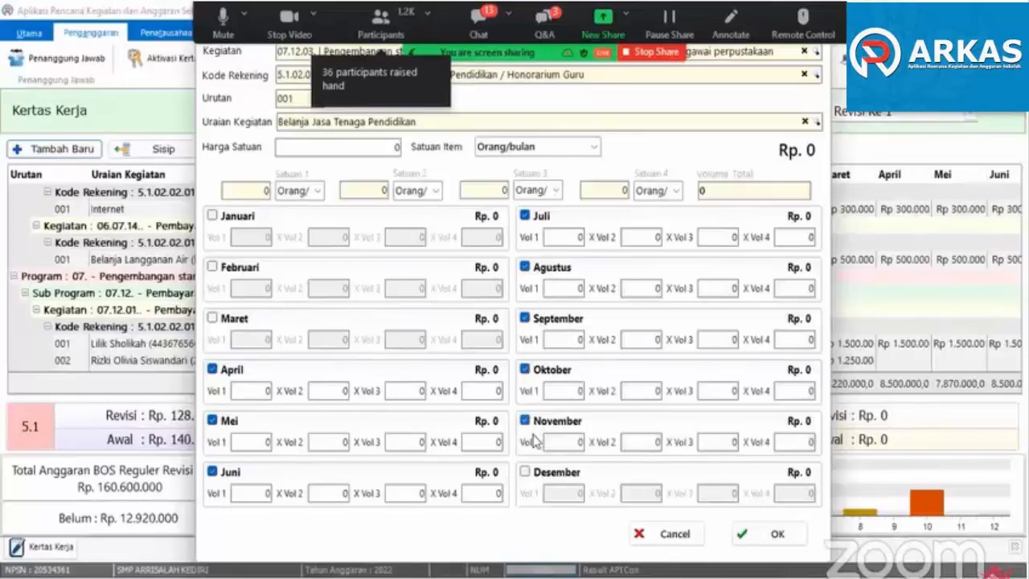
click(526, 475)
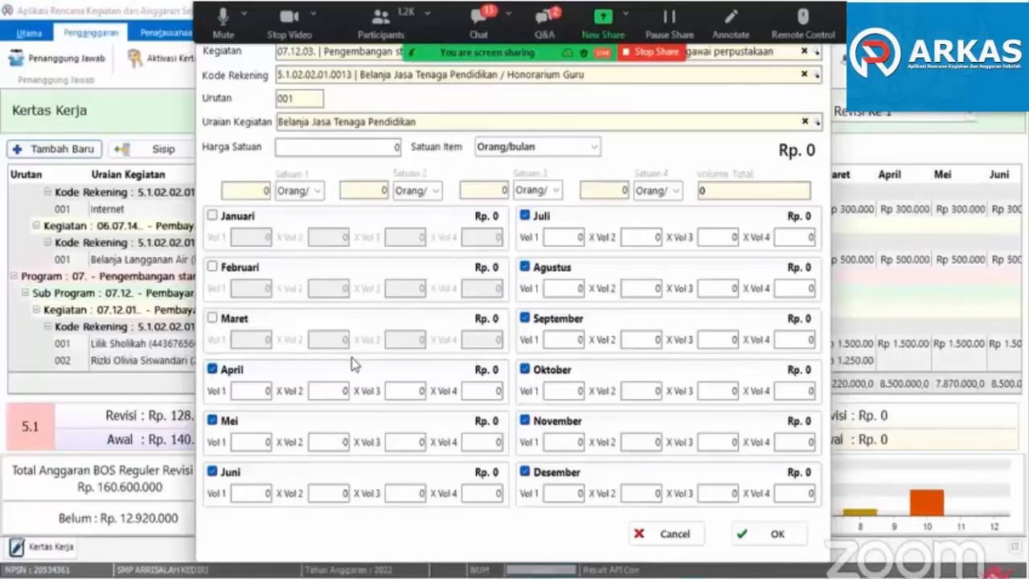
- Set Vol 1 to 1 for every month from April through Desember
click(266, 392)
text(1)
click(266, 441)
text(1)
click(265, 493)
text(1)
click(576, 236)
text(1)
click(575, 288)
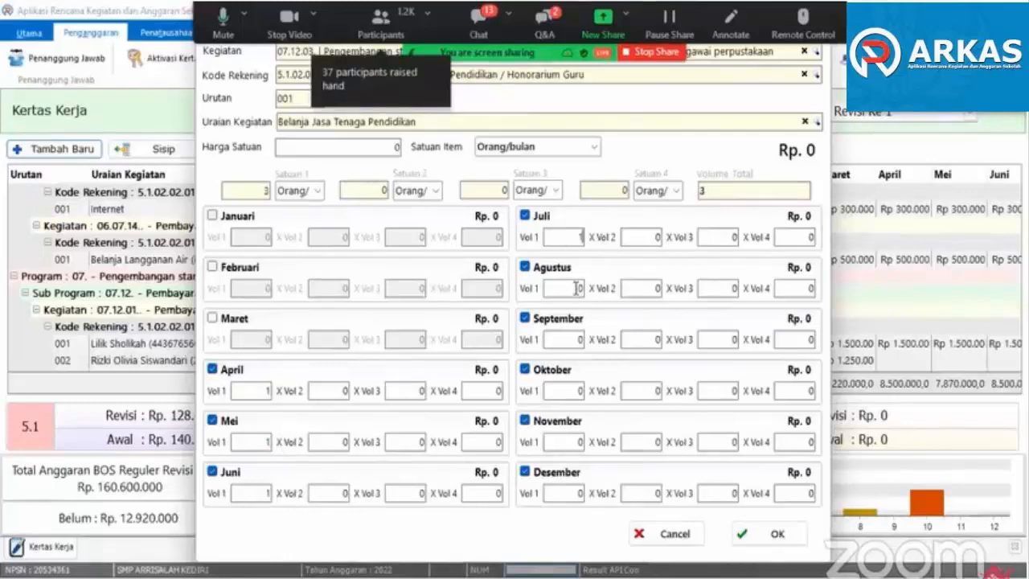
text(1)
click(579, 340)
text(1)
click(576, 391)
text(1)
click(570, 441)
text(1)
click(575, 493)
text(1)
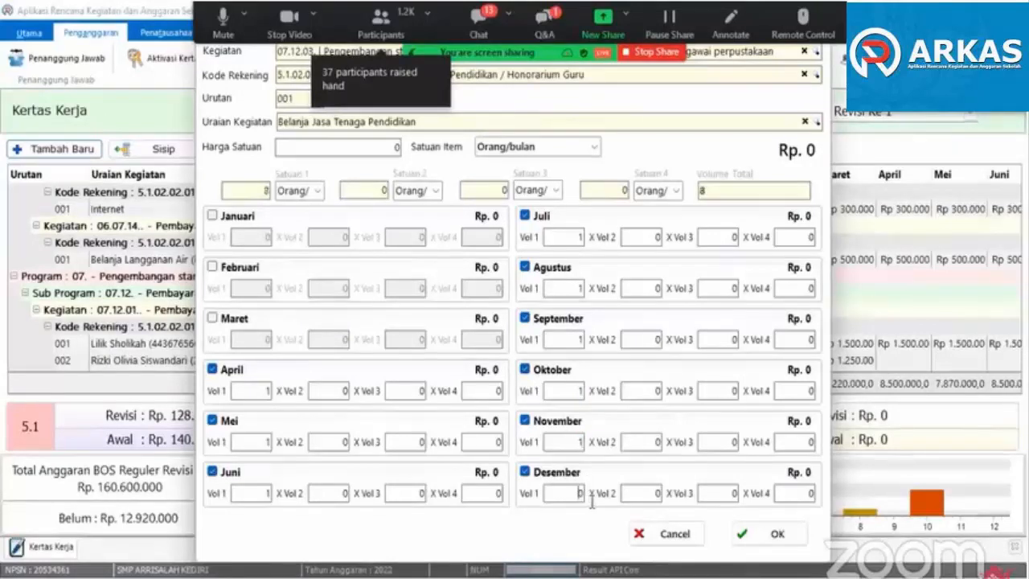
- Try to save the library staff honorarium item with a Harga Satuan of 1.000.000
click(394, 147)
text(500000)
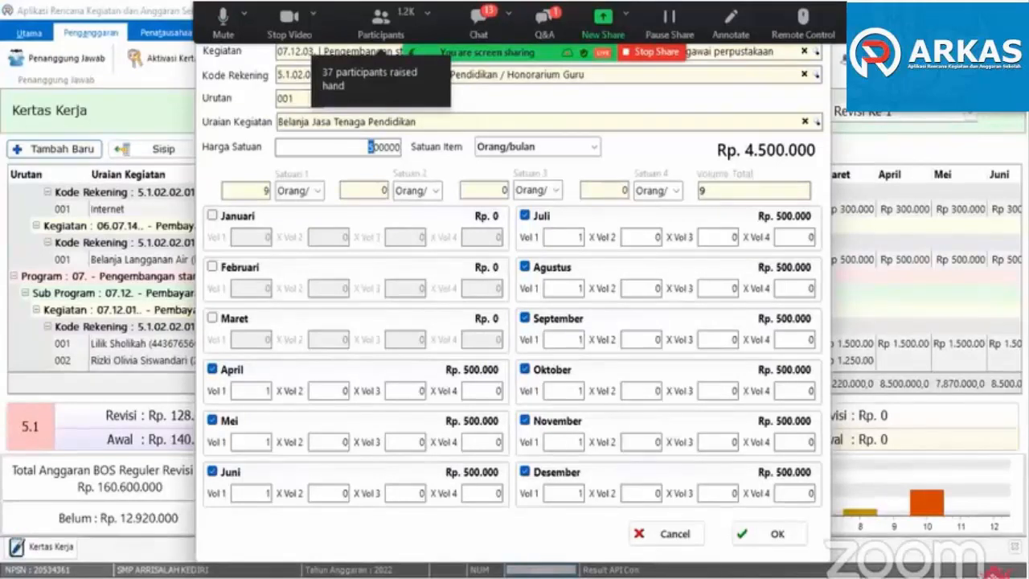
text(1)
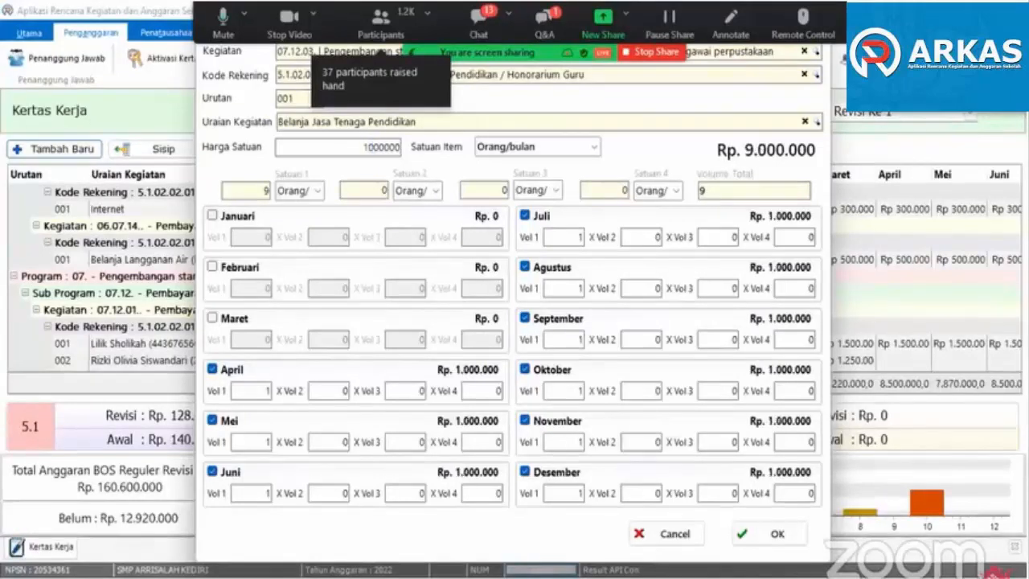
key(Tab)
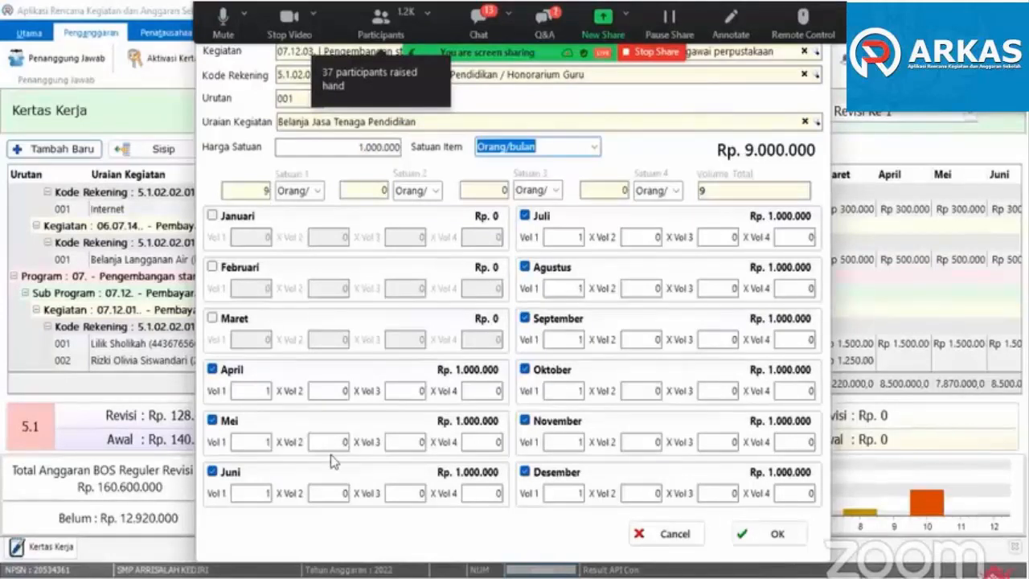
click(794, 537)
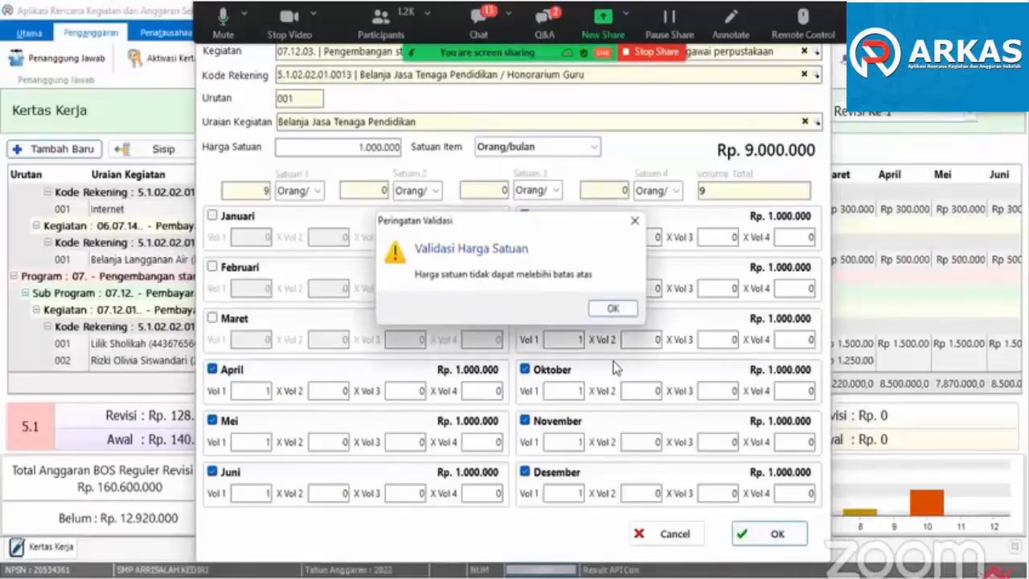
click(611, 312)
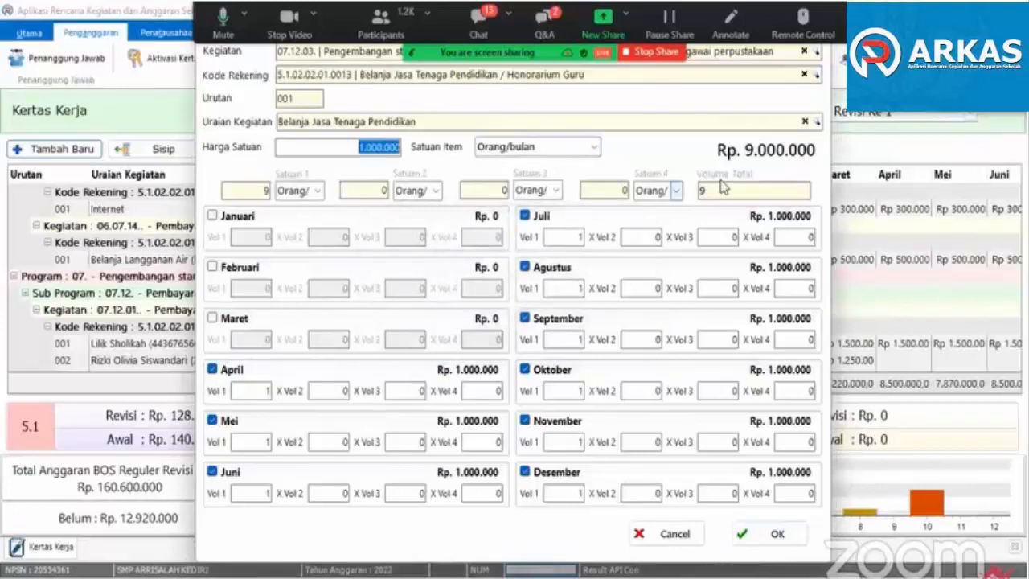
- Reselect Belanja Jasa Tenaga Pendidikan as Uraian Kegiatan, set Harga Satuan to 600.000 and save the item
click(805, 121)
click(811, 124)
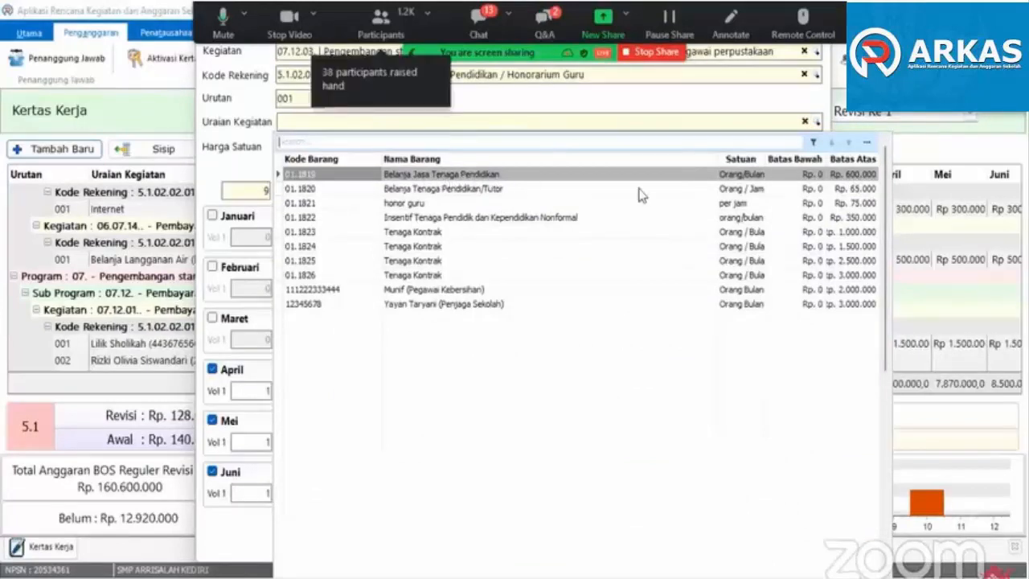
click(851, 172)
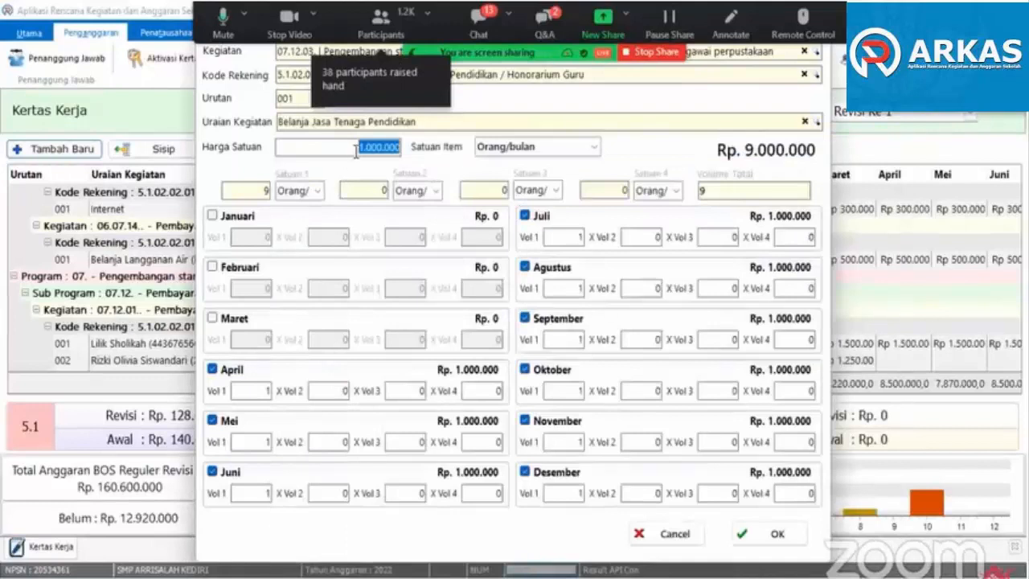
drag(356, 151, 372, 150)
text(6)
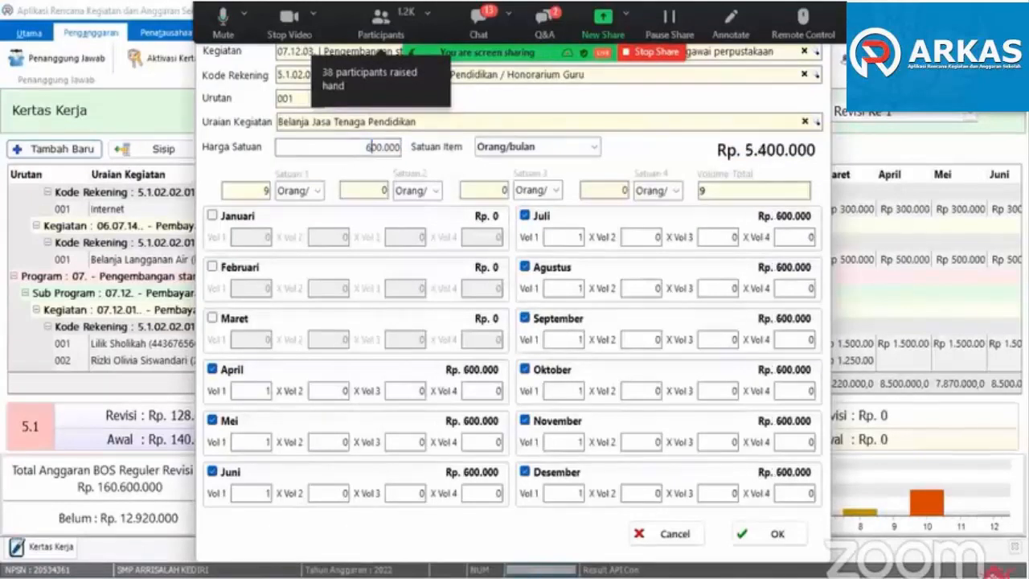
key(Tab)
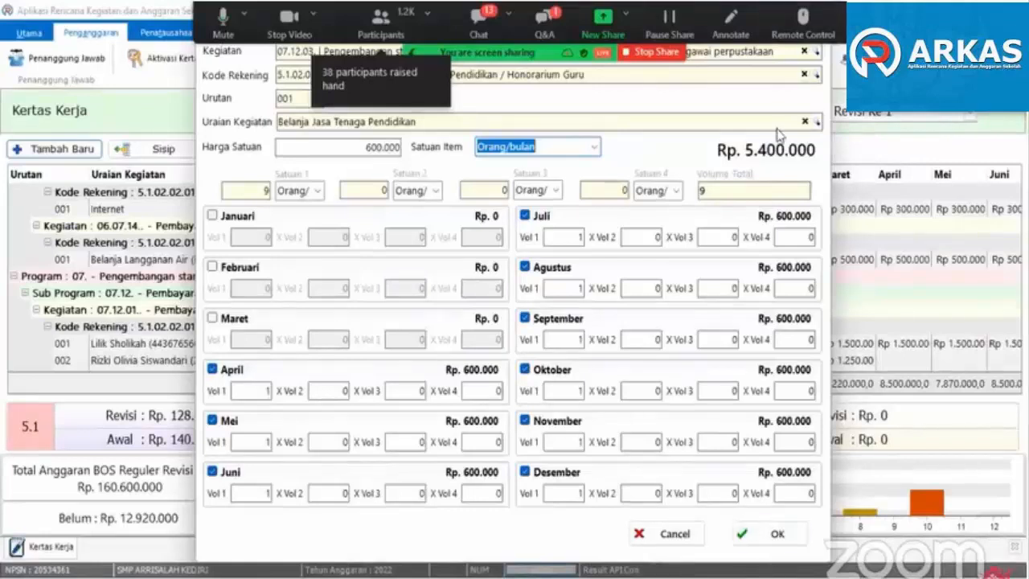
click(774, 537)
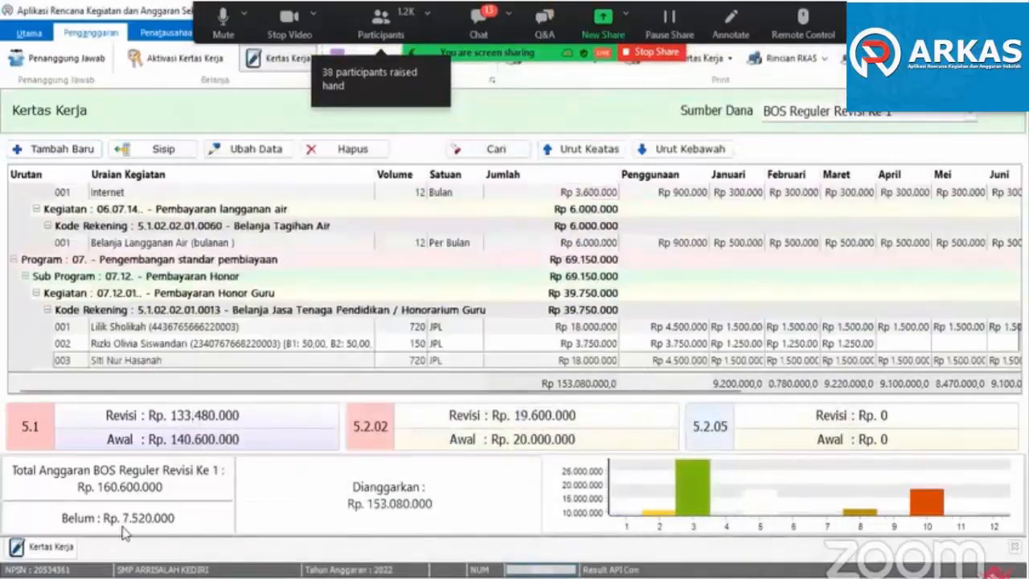
- Start a new budget item for the activity 07.12.02 Pembayaran Honor tenaga administrasi
scroll(262, 334, down, 2)
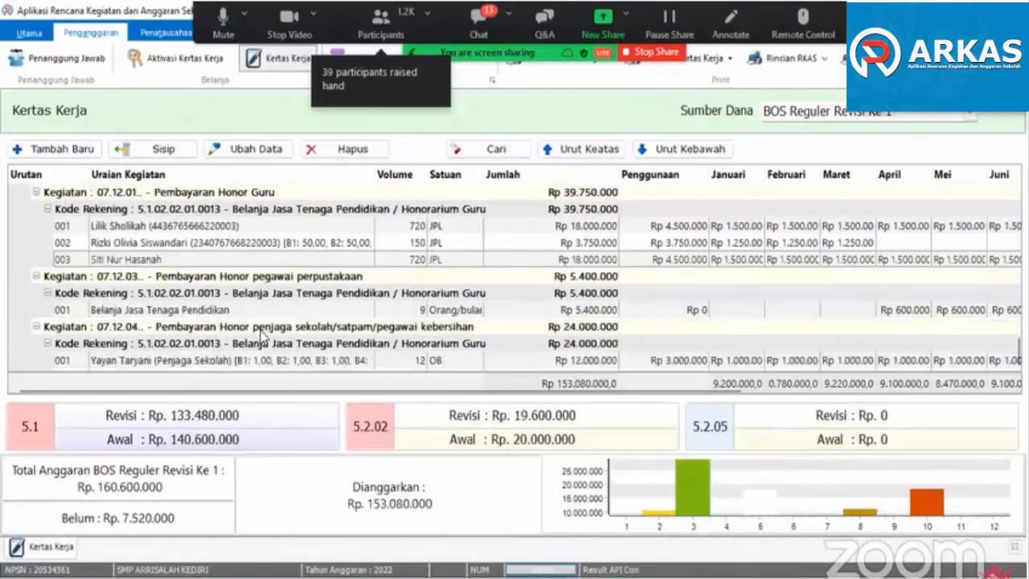
scroll(262, 335, up, 3)
scroll(262, 335, down, 3)
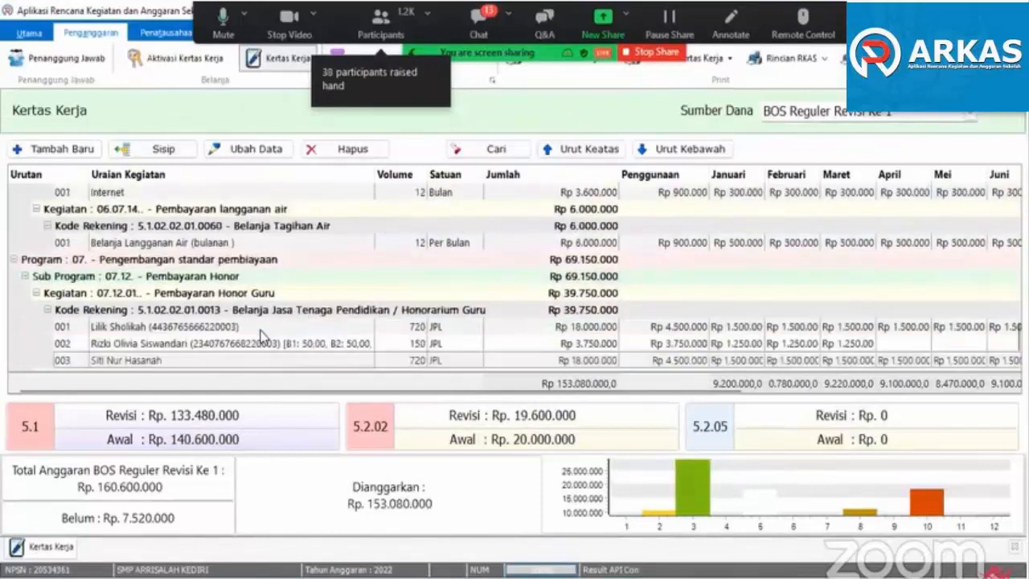
click(49, 150)
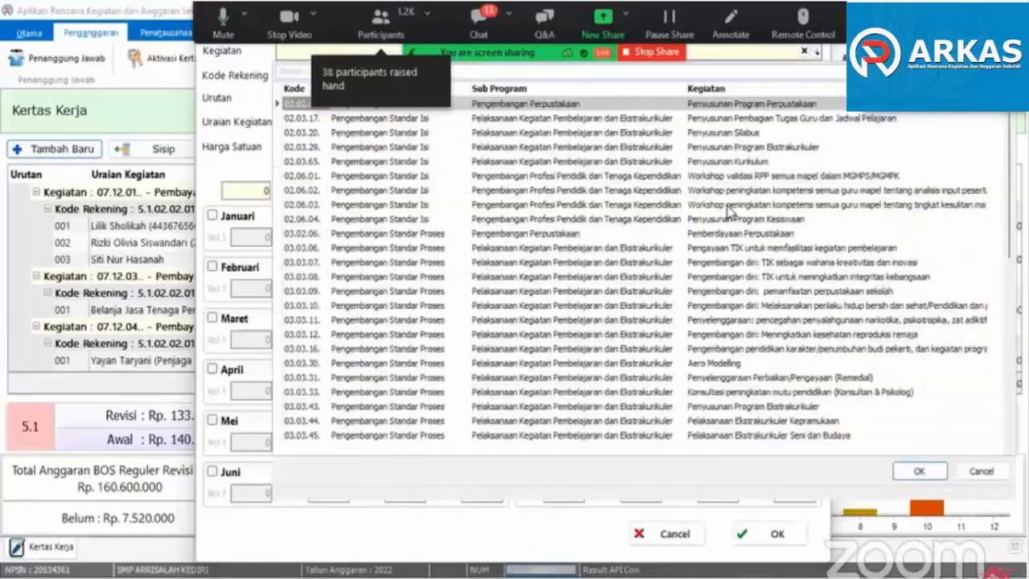
text(honor)
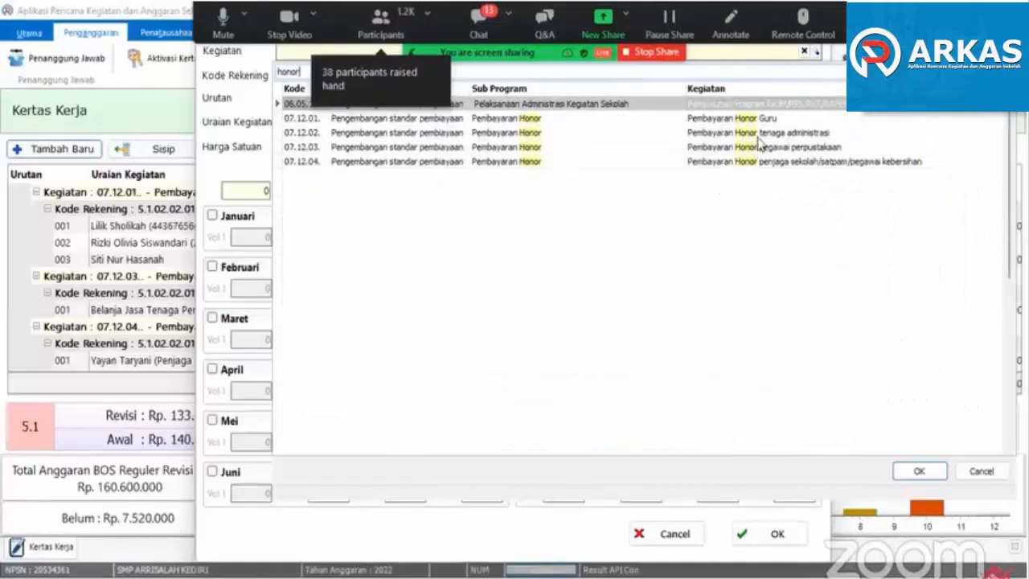
double_click(759, 133)
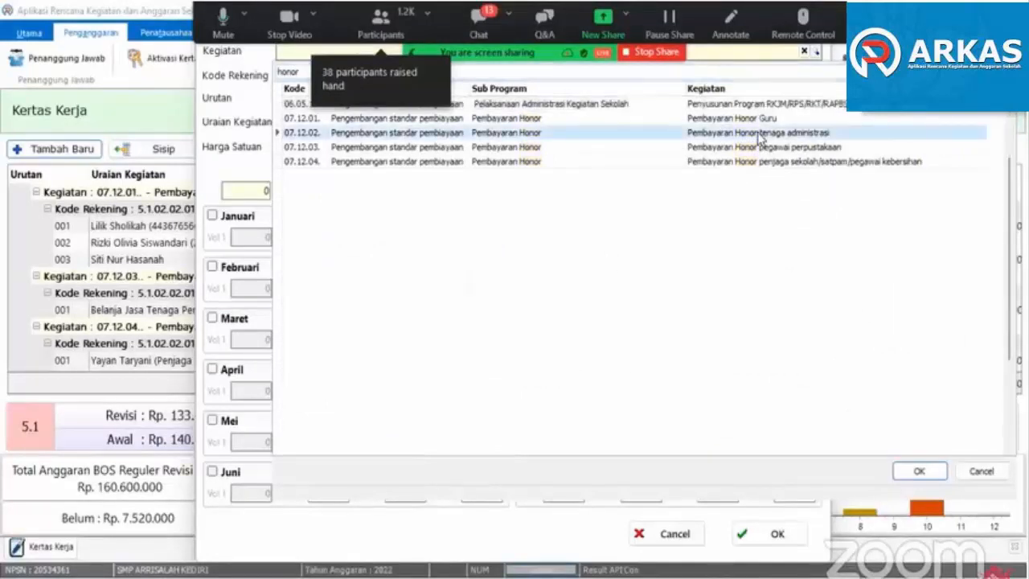
- Set Kode Rekening to 5.1.02.02.01.0013 Belanja Jasa Tenaga Pendidikan / Honorarium Guru and Uraian Kegiatan to Belanja Jasa Tenaga Pendidikan
text(hono)
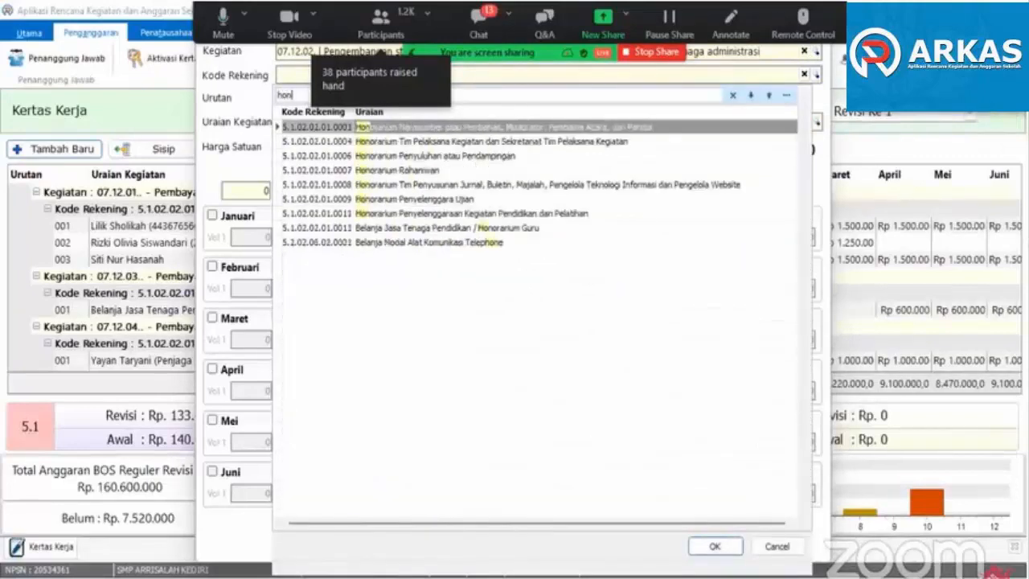
double_click(479, 228)
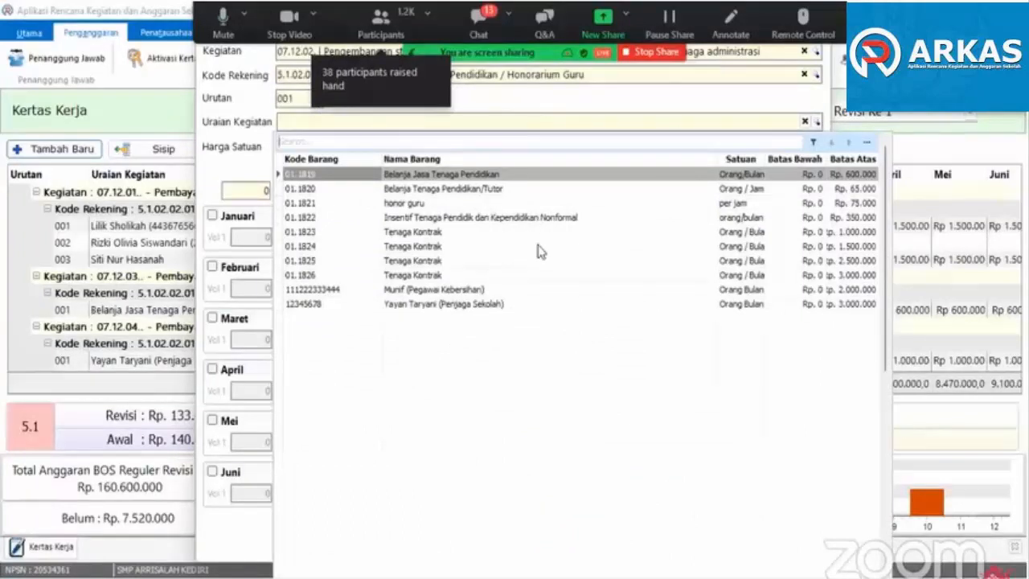
double_click(447, 175)
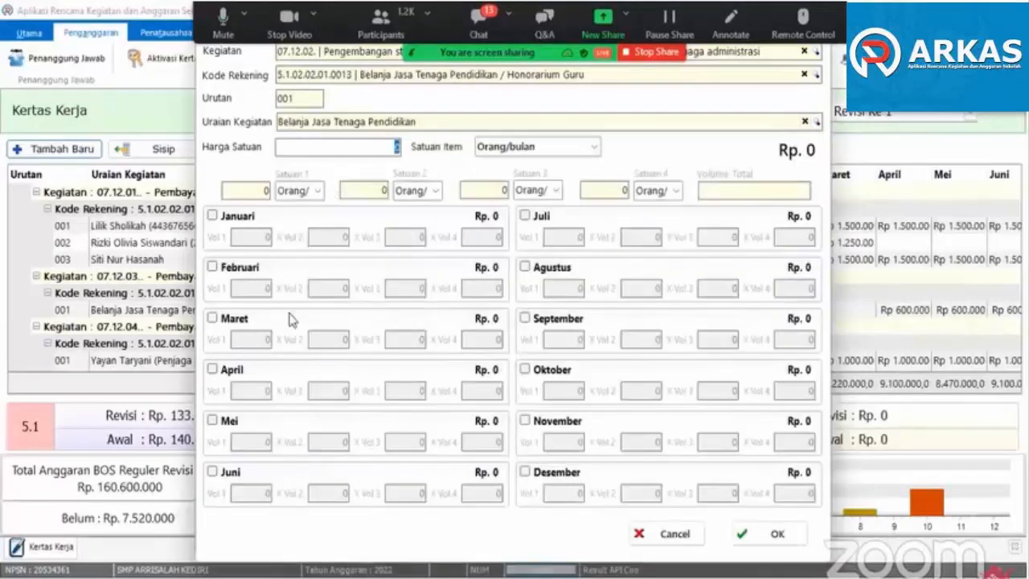
- Enable the months April through Agustus for the administrative staff honorarium item
click(231, 375)
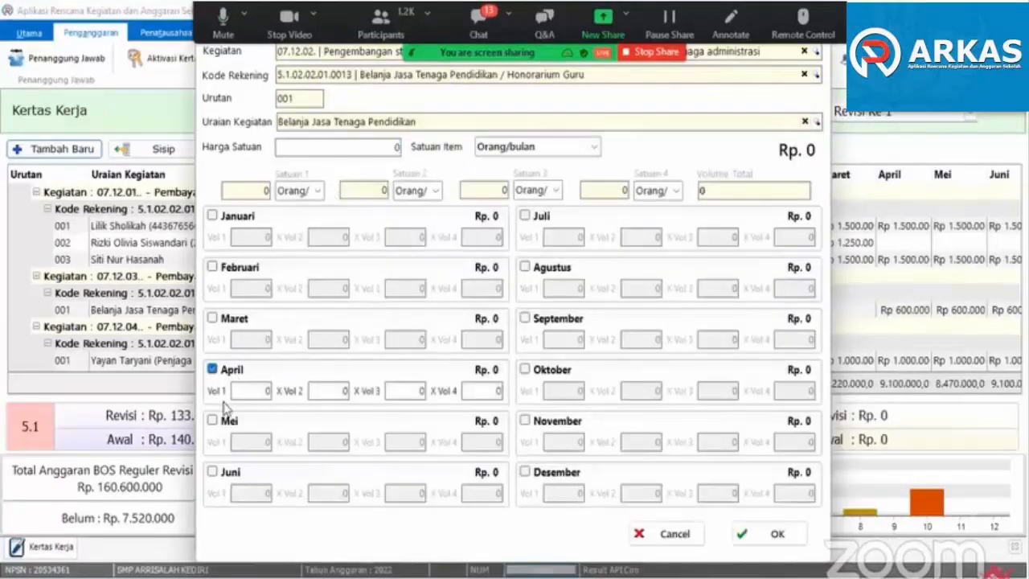
click(228, 424)
click(230, 475)
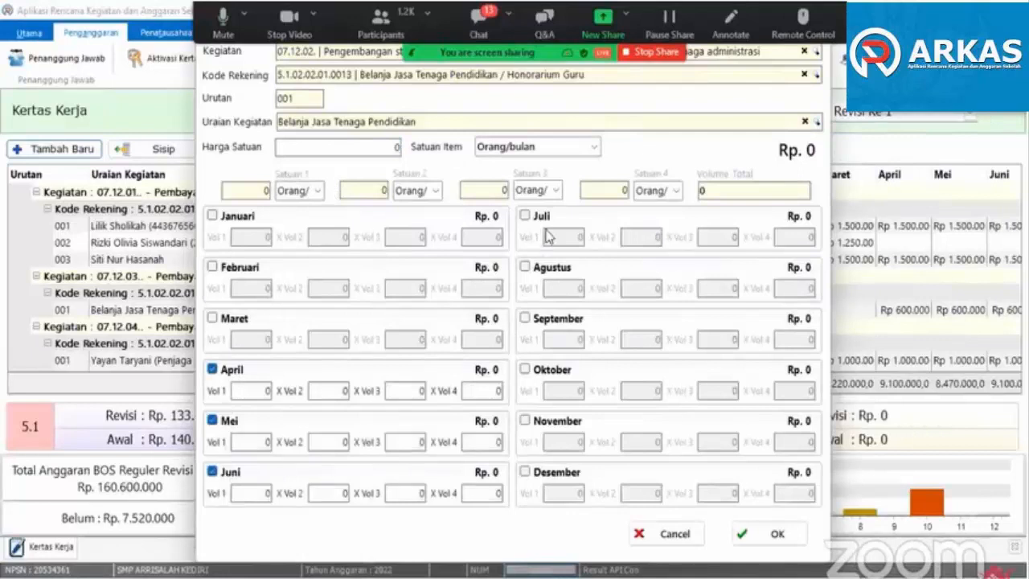
click(534, 217)
click(536, 268)
click(536, 322)
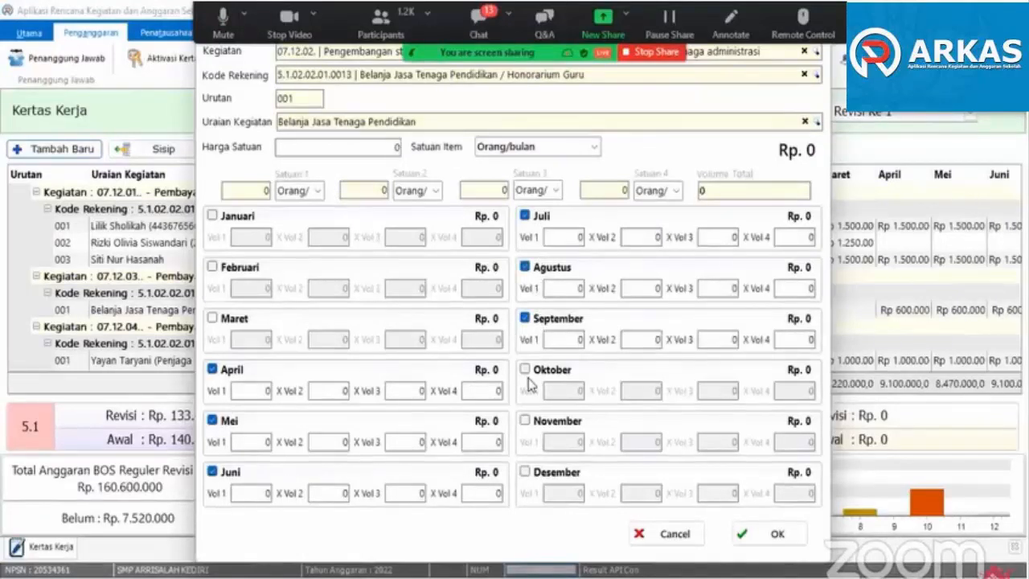
click(546, 321)
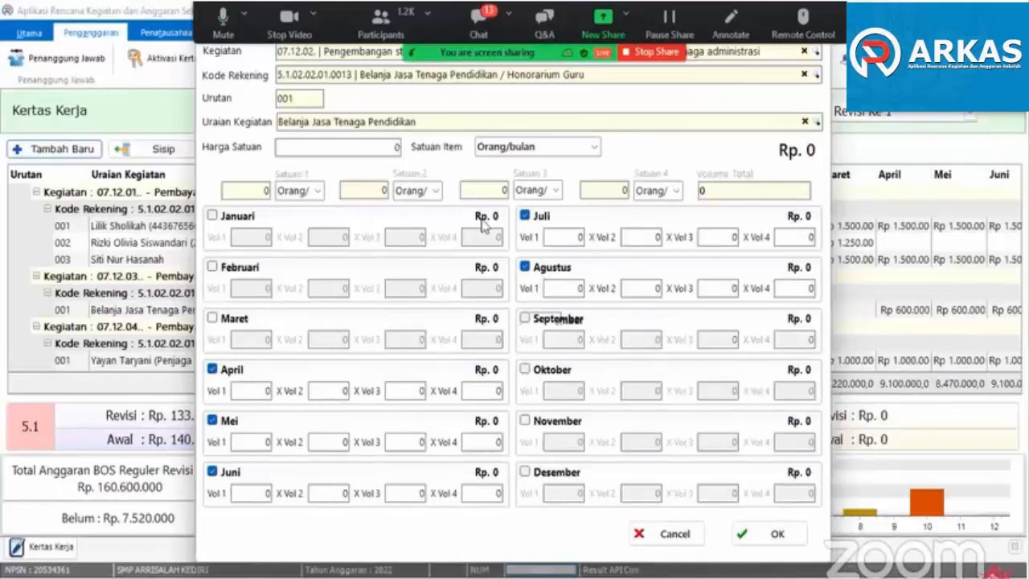
- Change Uraian Kegiatan to Tenaga Kontrak with item code 01.1823 and disable the month Agustus
click(815, 123)
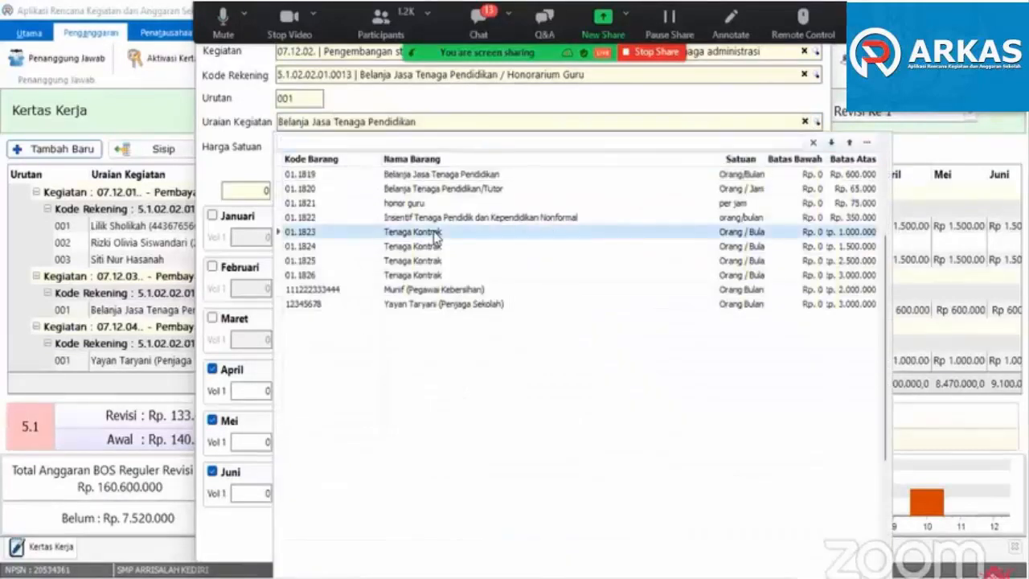
click(434, 233)
click(528, 268)
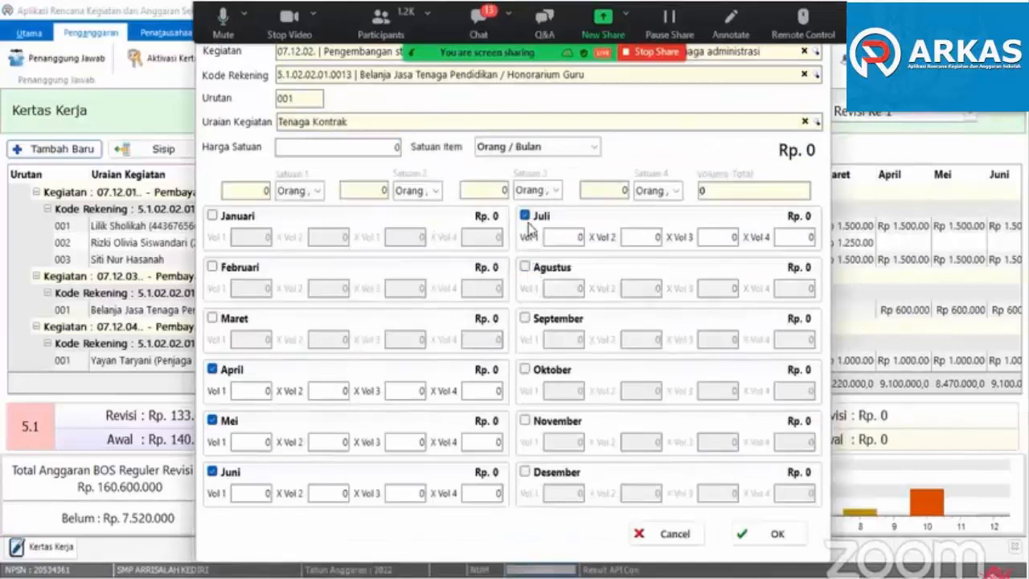
- Set Vol 1 to 1 for each month from April through Juli
text(1)
click(252, 437)
text(1)
click(261, 492)
text(1)
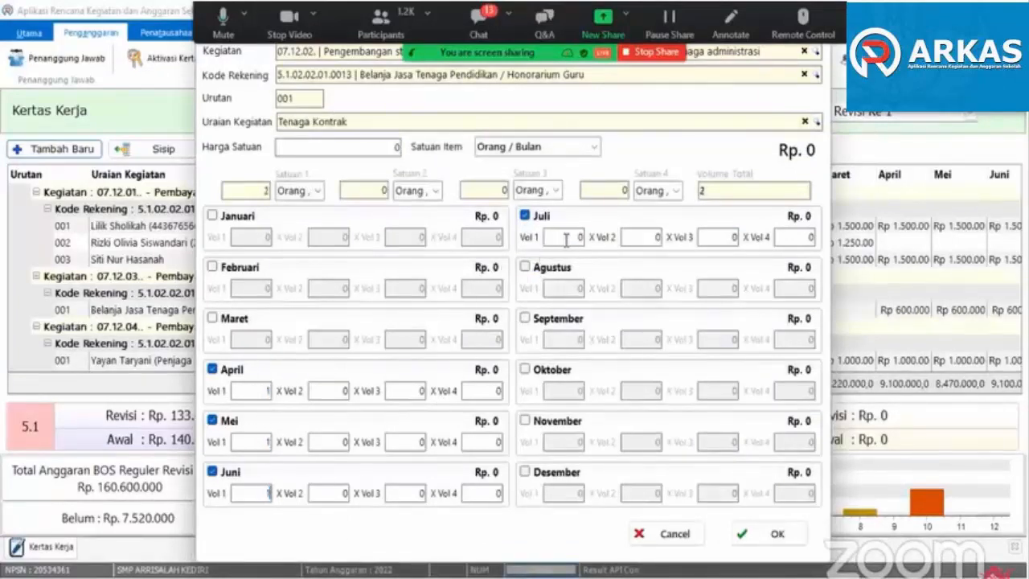
click(566, 237)
text(1)
- Set the Harga Satuan of the Tenaga Kontrak item to 900.000
click(317, 149)
text(900000)
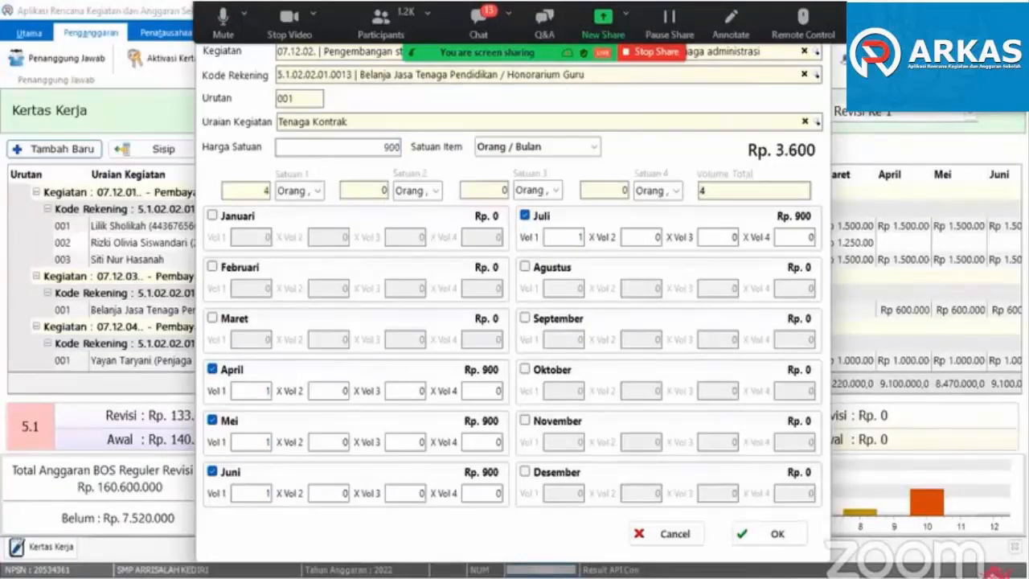
key(Tab)
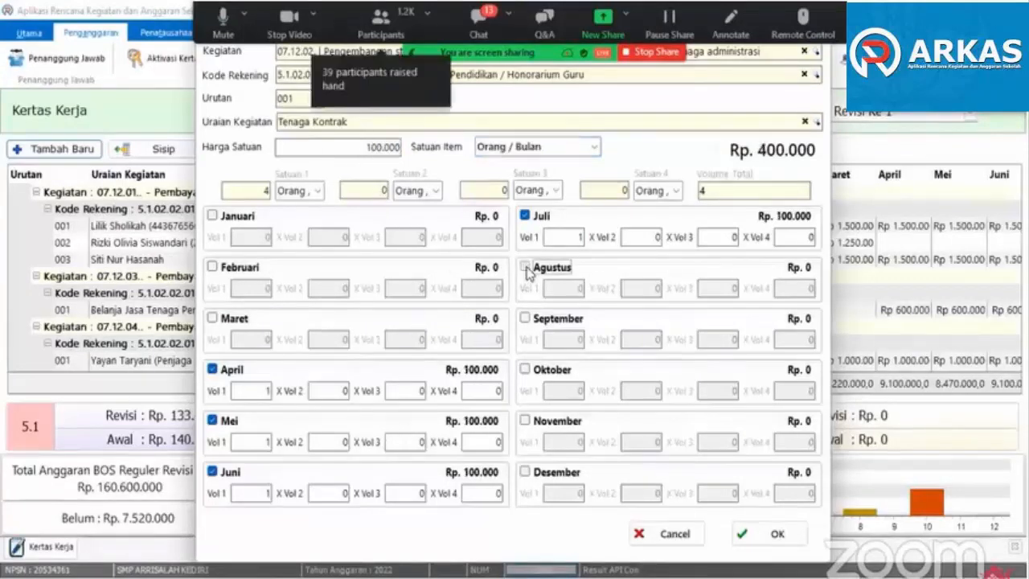
- Enable Agustus again for the Tenaga Kontrak item and set its Vol 1 to 1
click(526, 266)
click(560, 284)
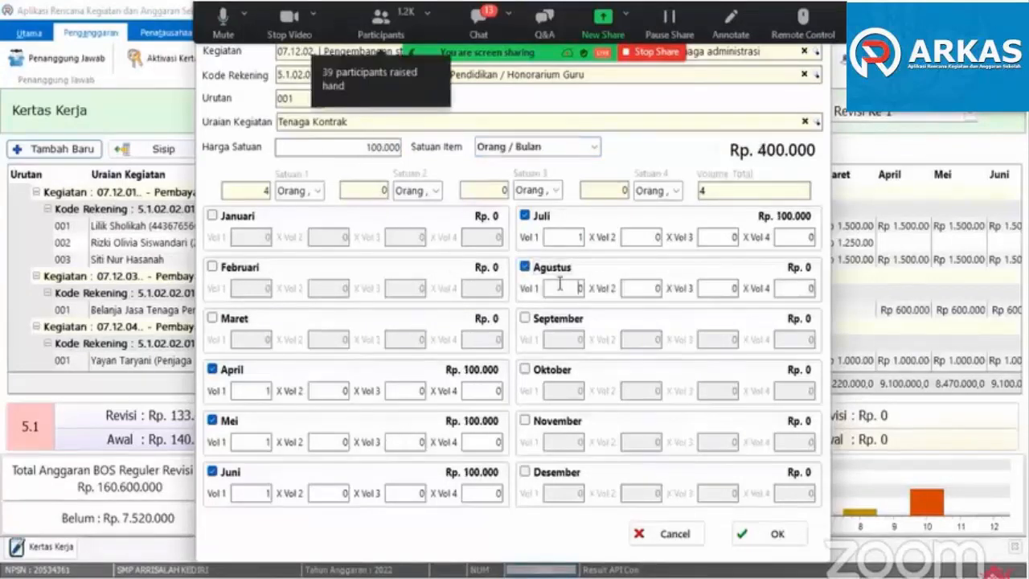
text(1)
click(632, 288)
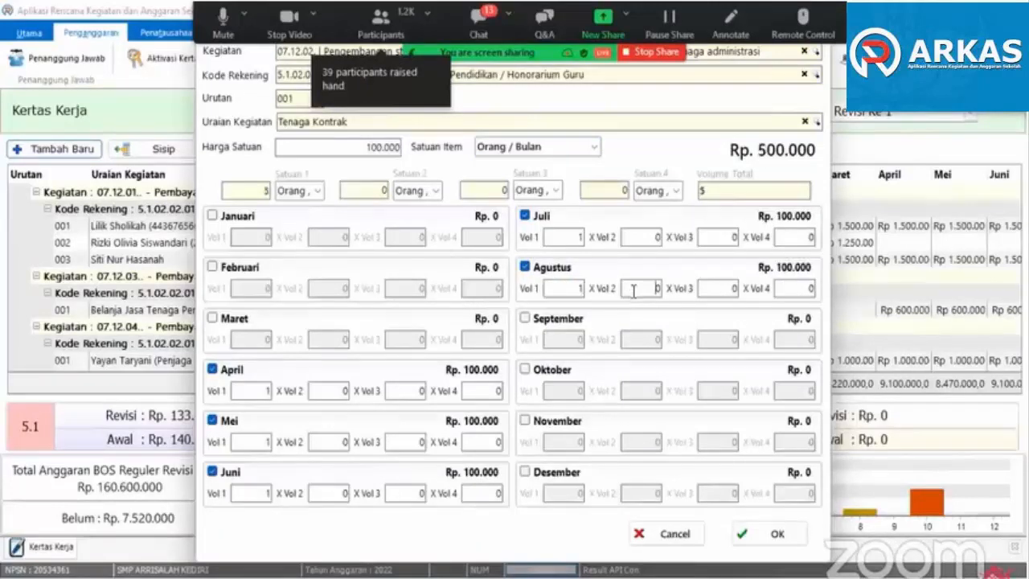
- Set Harga Satuan to 1.000.000 and save the administrative staff honorarium item
click(372, 149)
text(0)
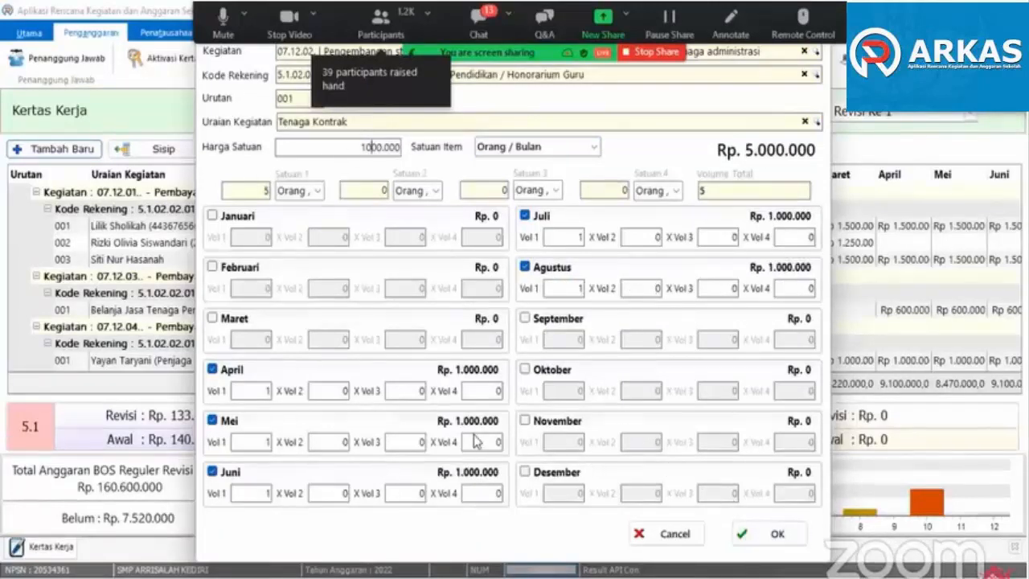
click(776, 534)
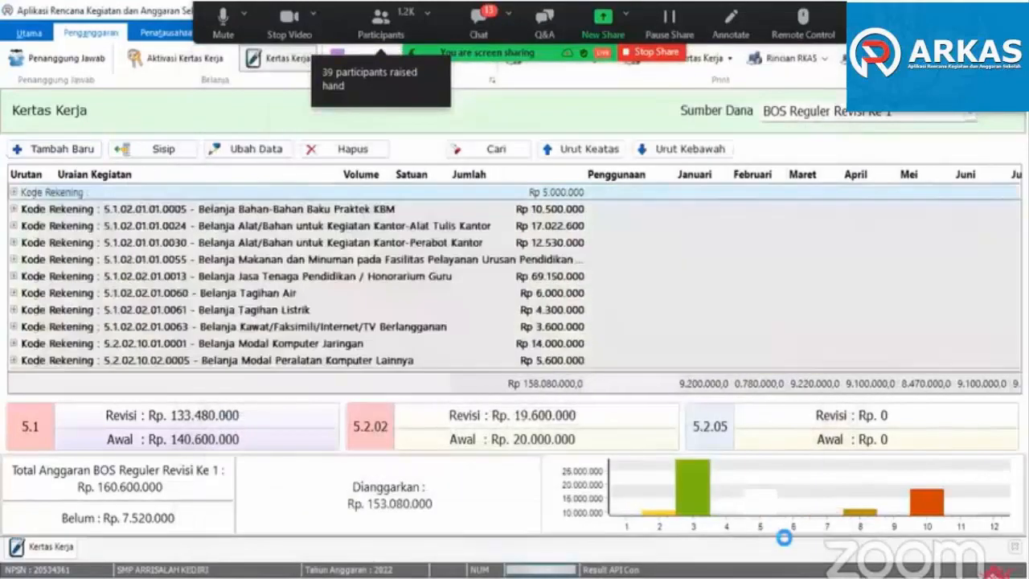
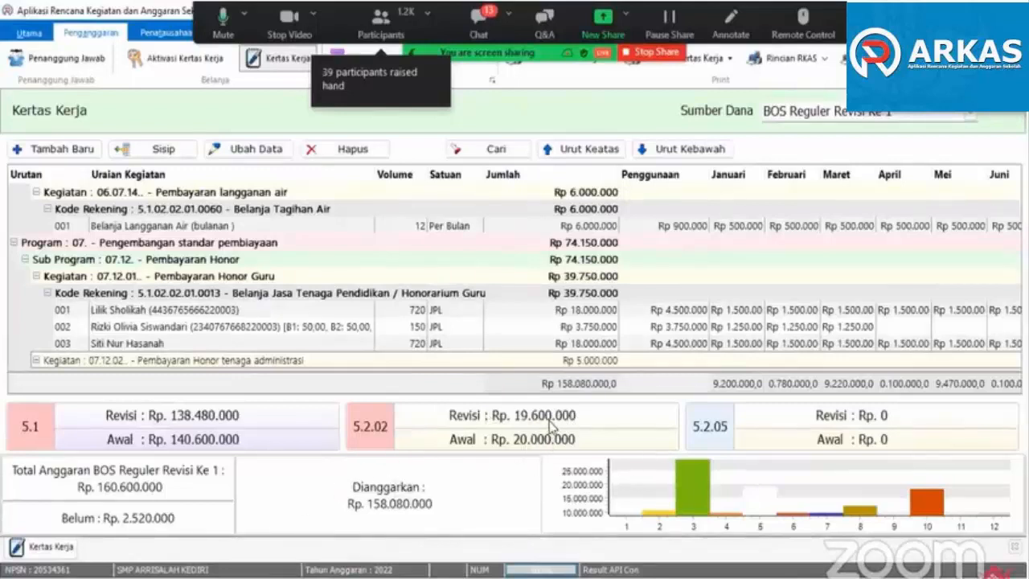
- Add a new budget item with the Kegiatan 05.08.02 Penambahan Meja Kursi guru
click(69, 151)
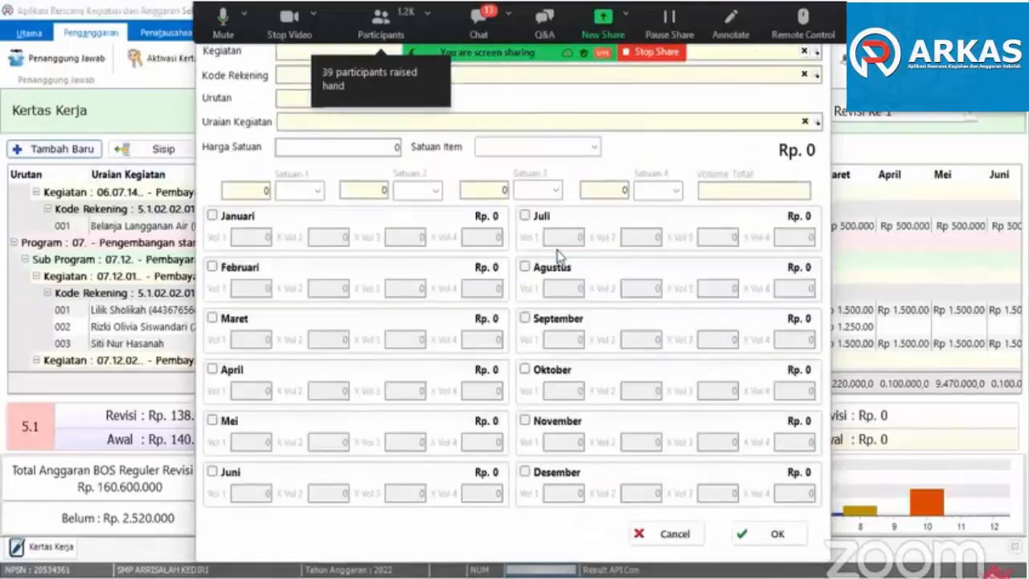
text(kursi)
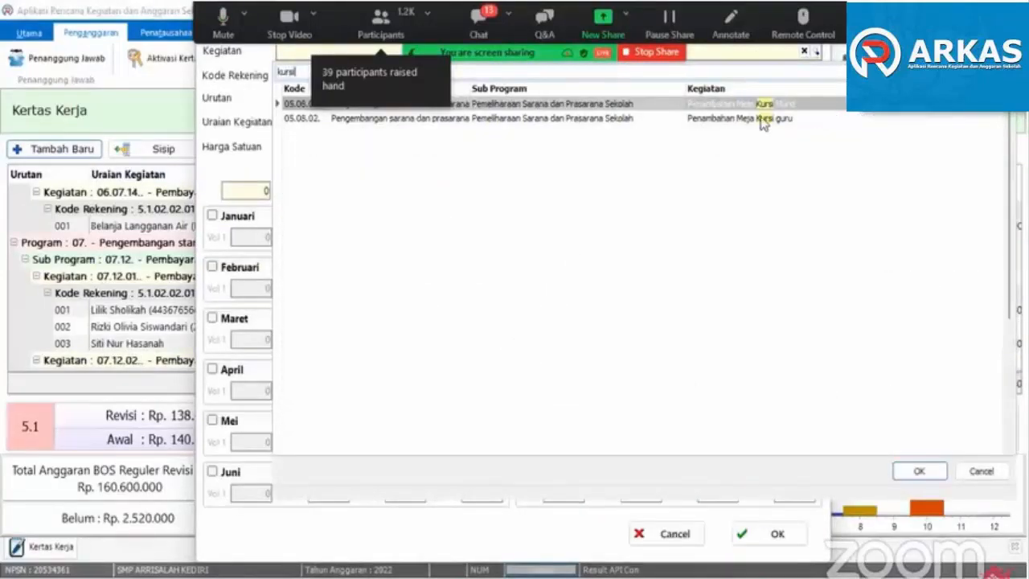
double_click(764, 120)
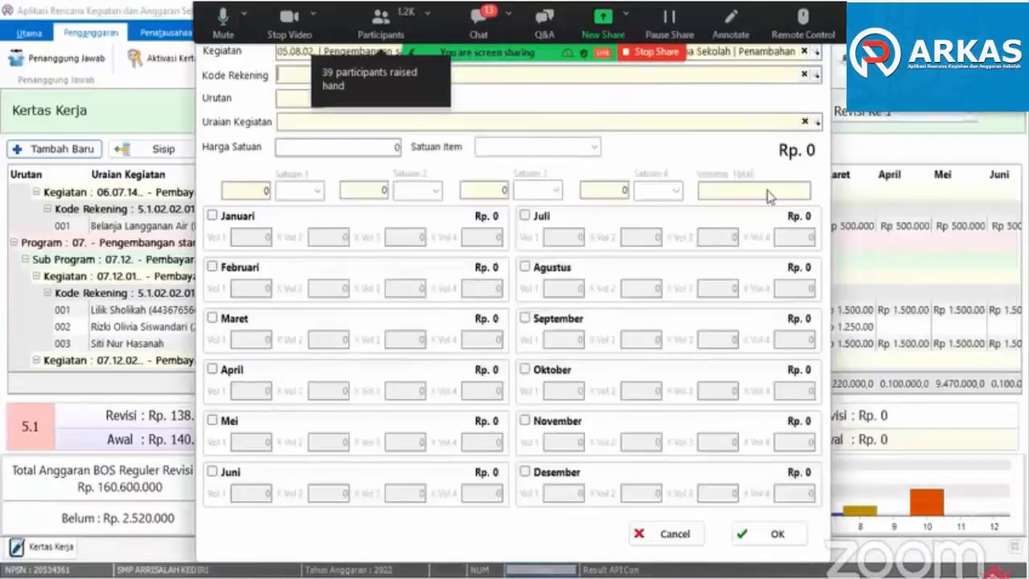
- Find and assign the Kode Rekening 5.2.02.05.01.0005 Belanja Modal Alat Kantor Lainnya to the new item
text(kua)
key(BackSpace)
text(r)
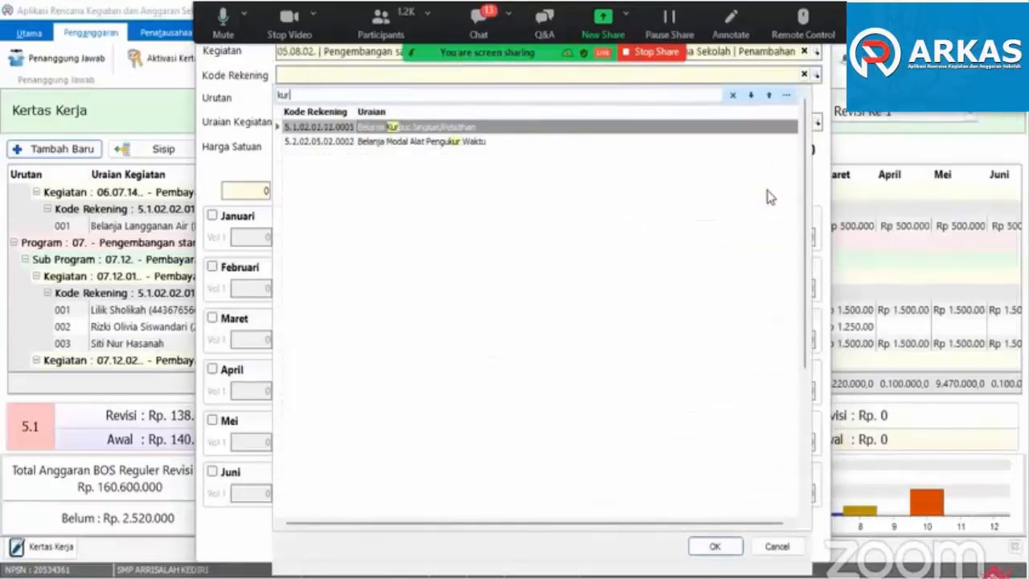
key(BackSpace)
key(BackSpace)
key(BackSpace)
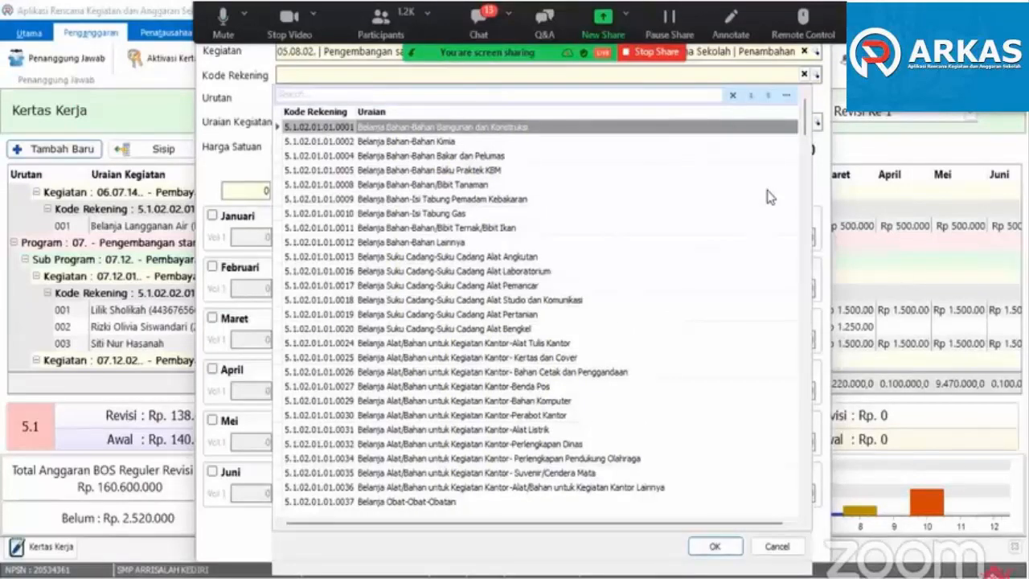
text(mel)
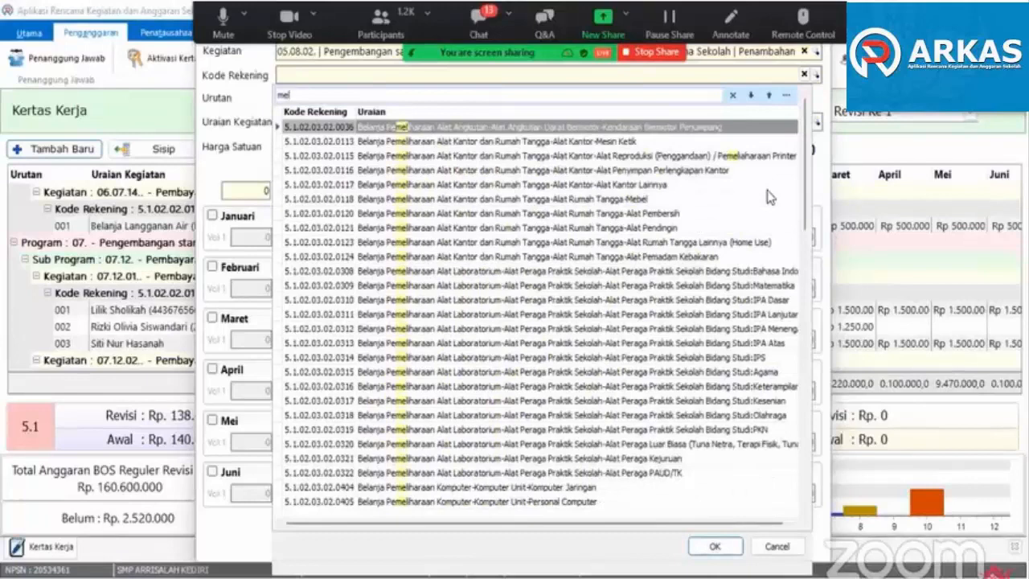
text(kant)
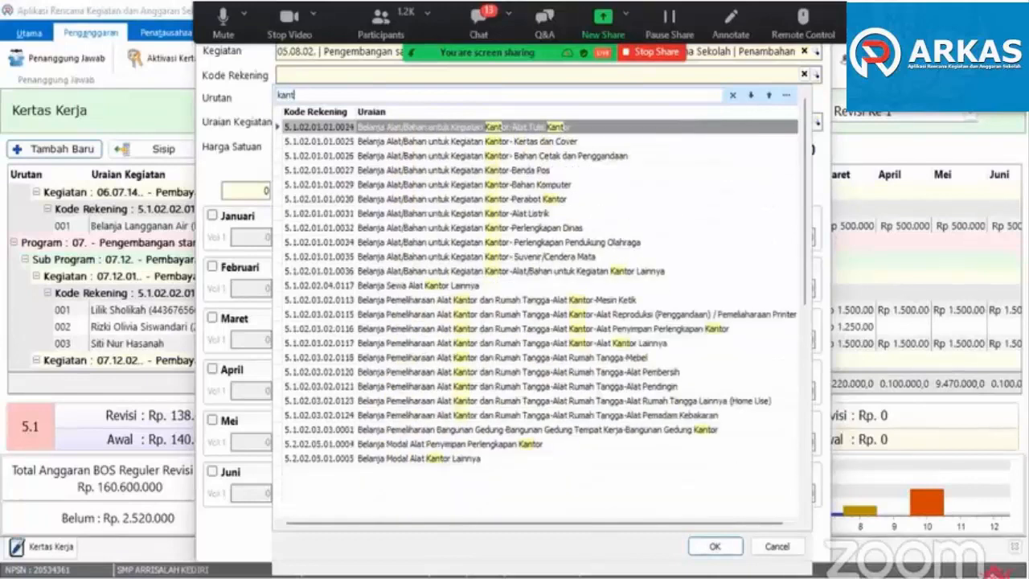
key(BackSpace)
text(tor)
double_click(409, 459)
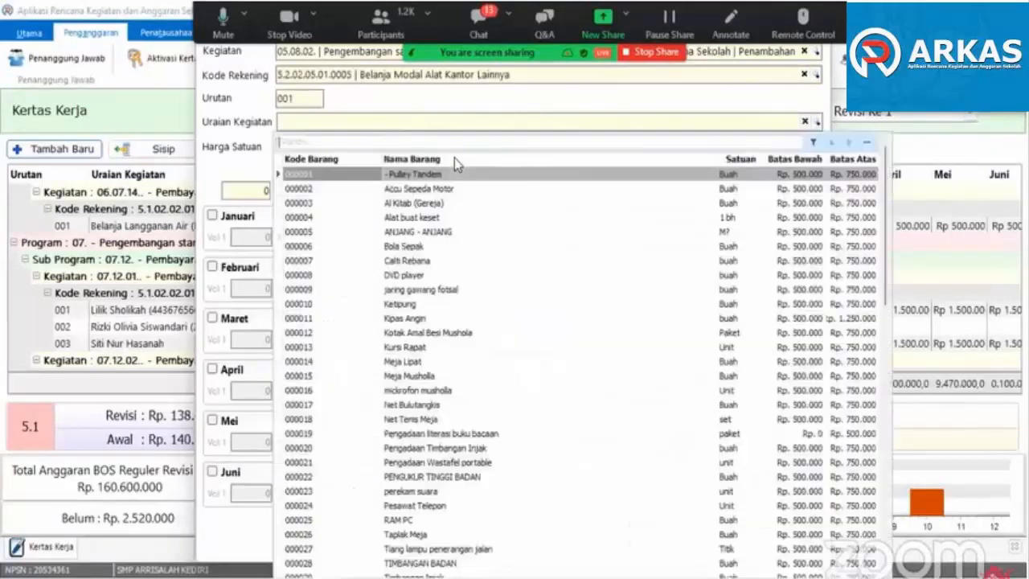
- Choose kursi guru as the Uraian Kegiatan and set its Harga Satuan to 400.000
text(kursi)
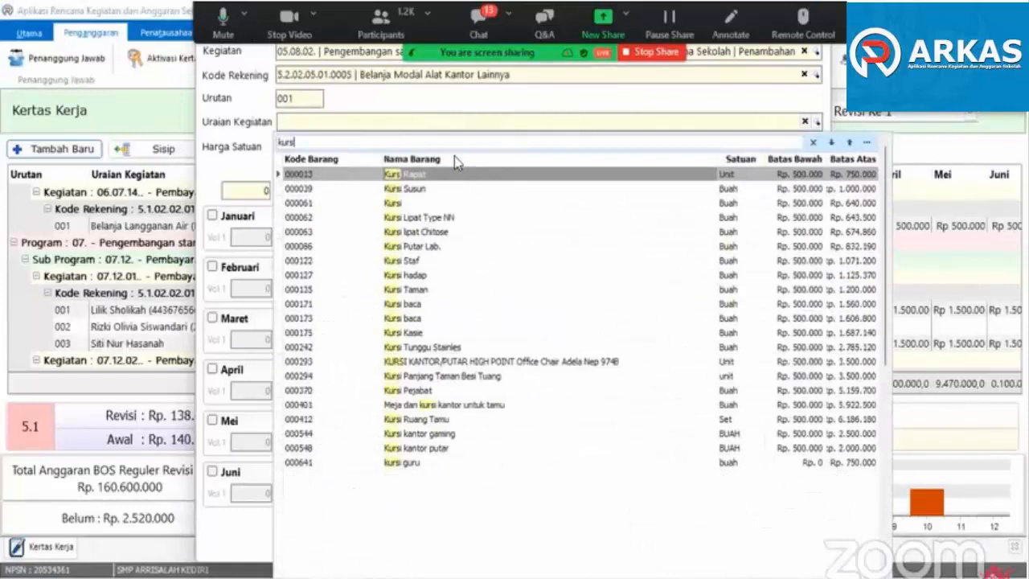
click(403, 466)
double_click(404, 464)
text(400000)
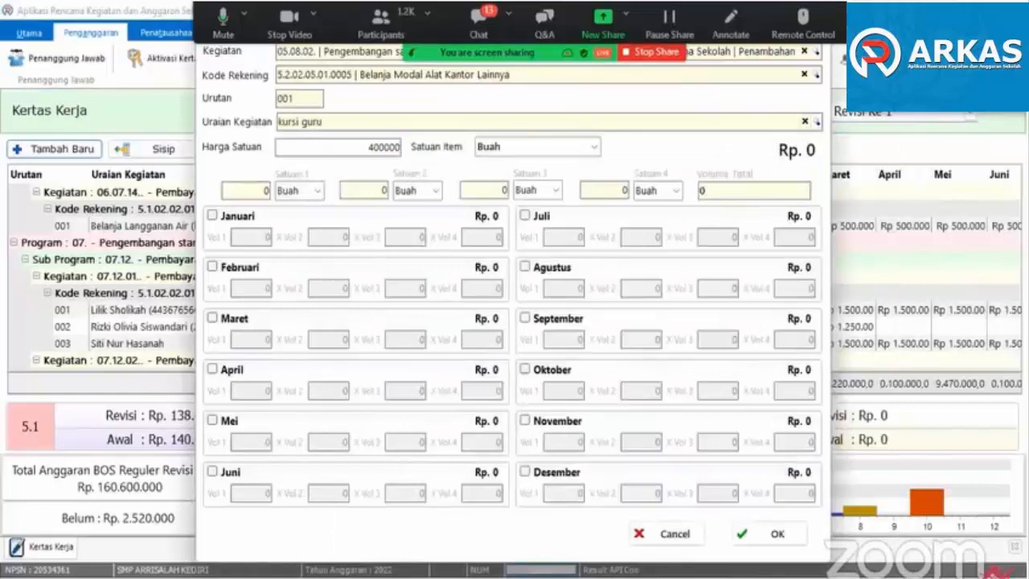
key(Tab)
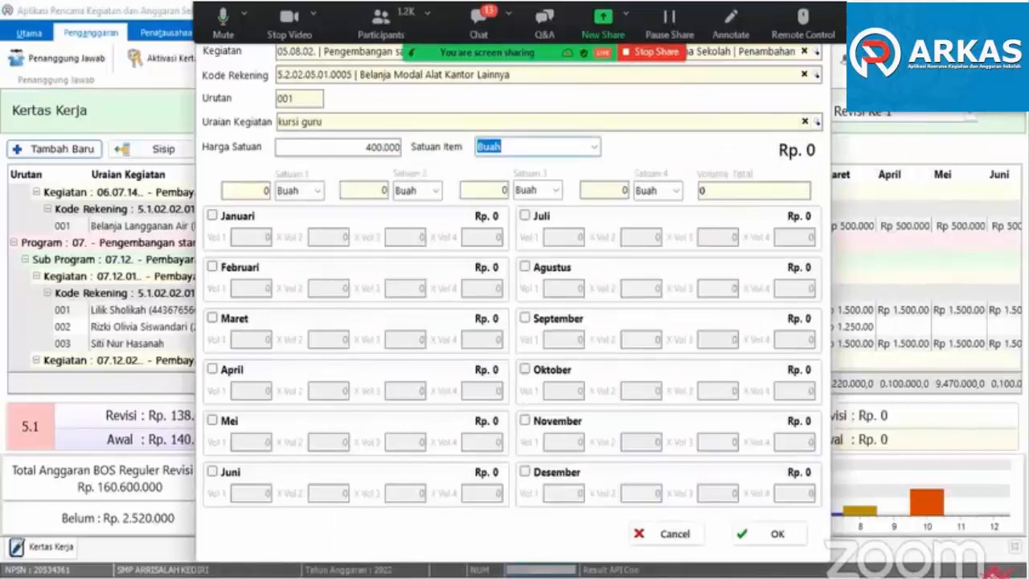
- Enable April for the kursi guru item with Vol 1 set to 1 and save the item
click(229, 371)
click(242, 392)
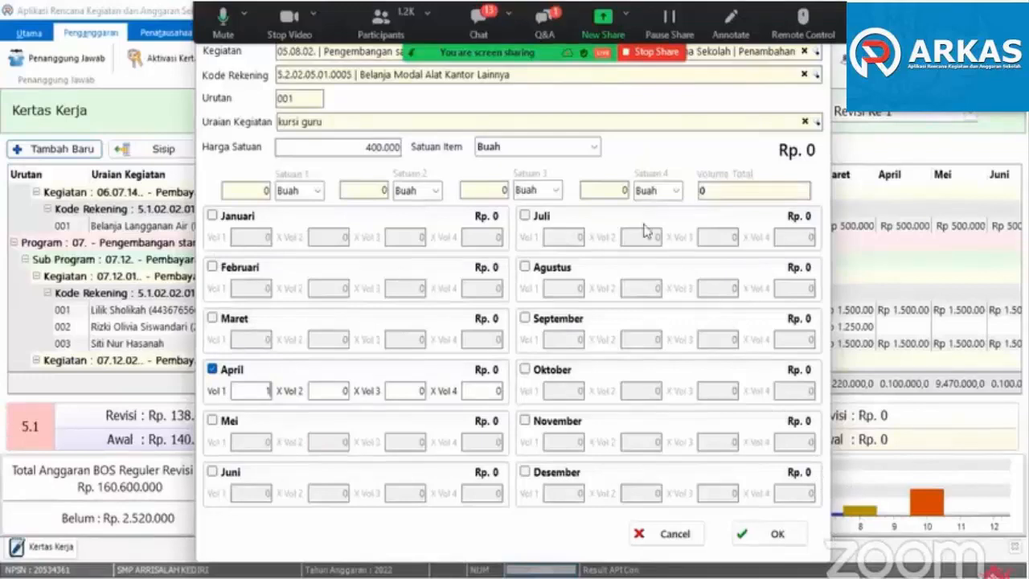
click(721, 191)
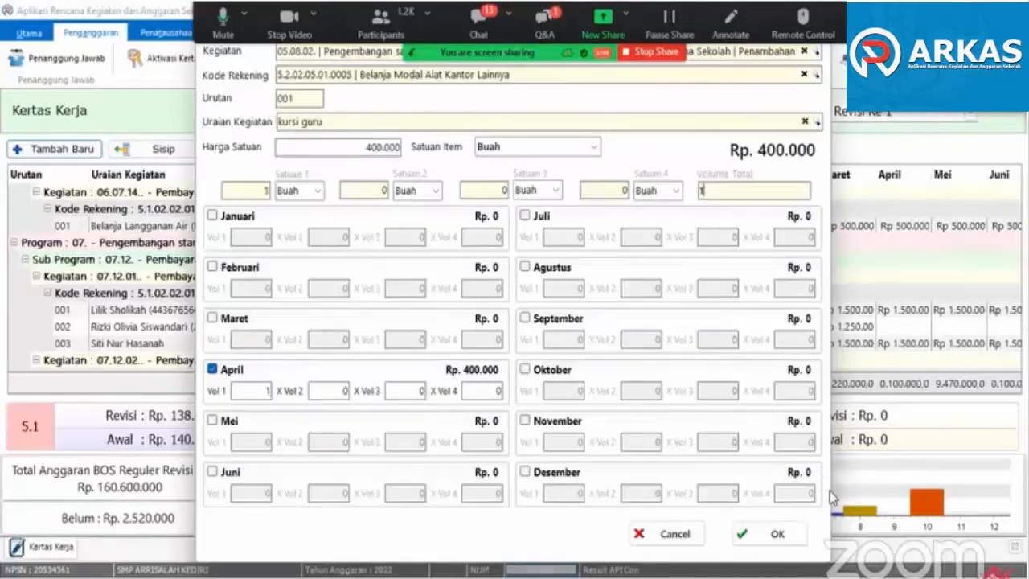
click(778, 534)
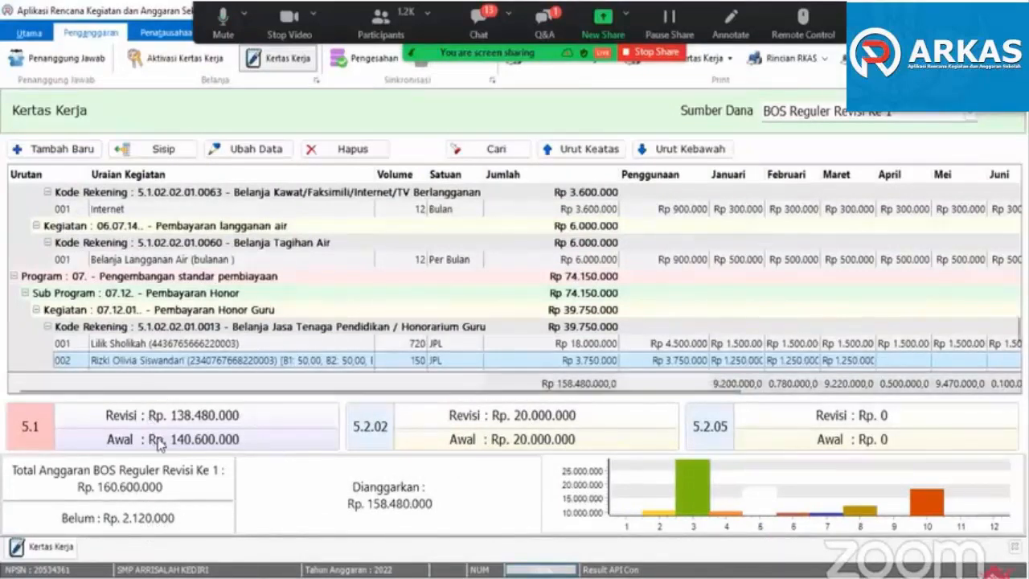
click(157, 261)
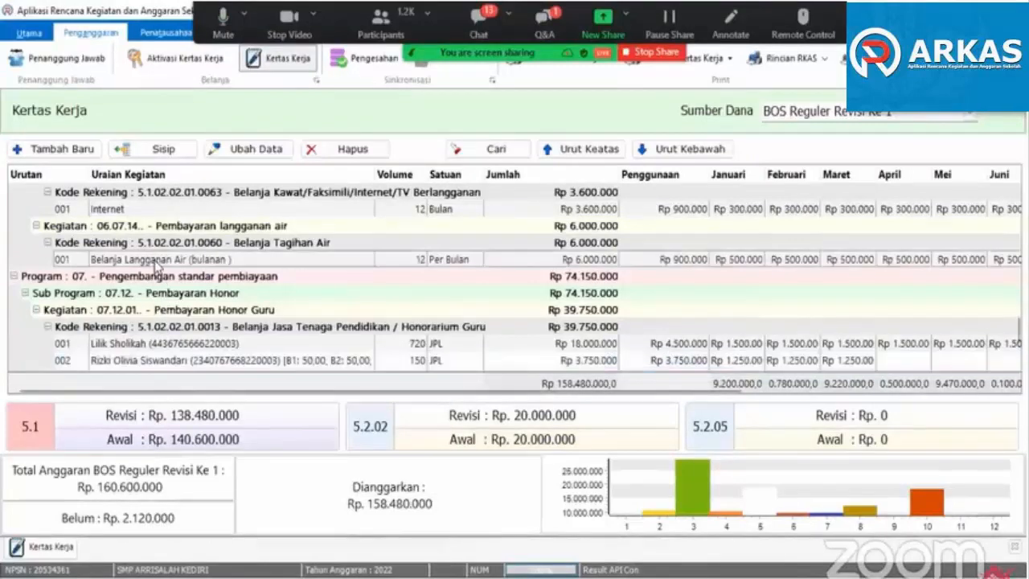
scroll(193, 301, down, 3)
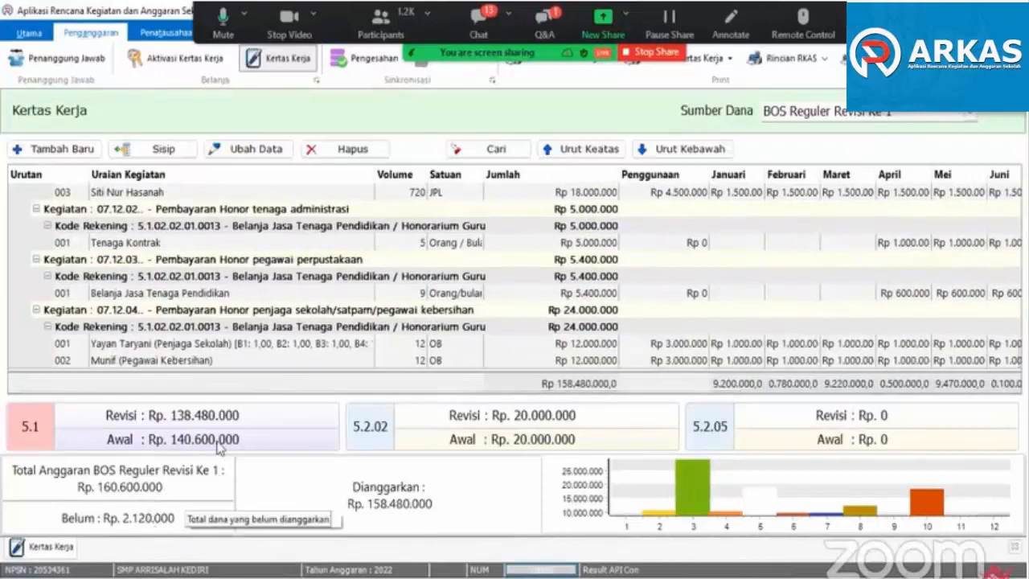
click(72, 155)
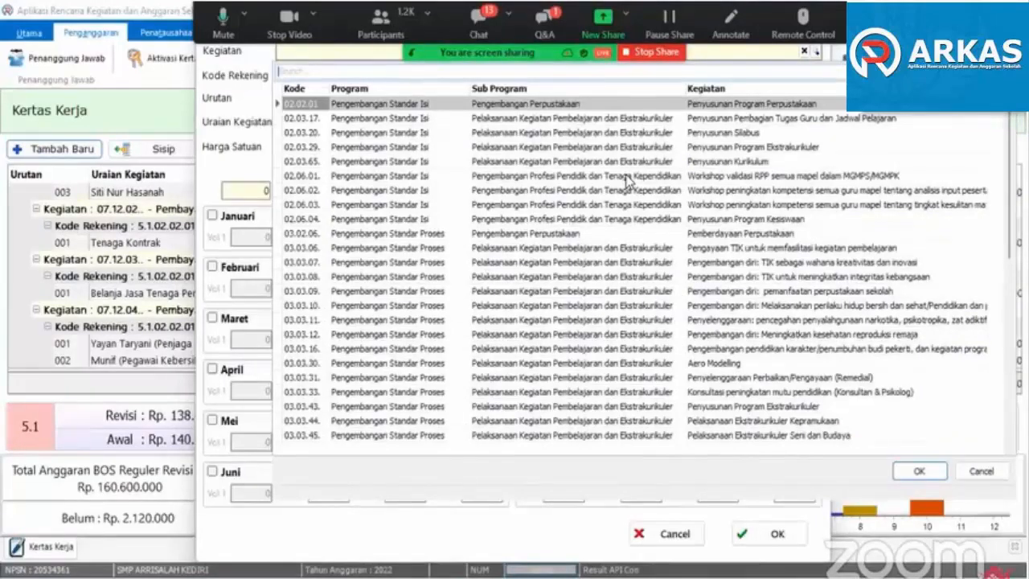
text(ha)
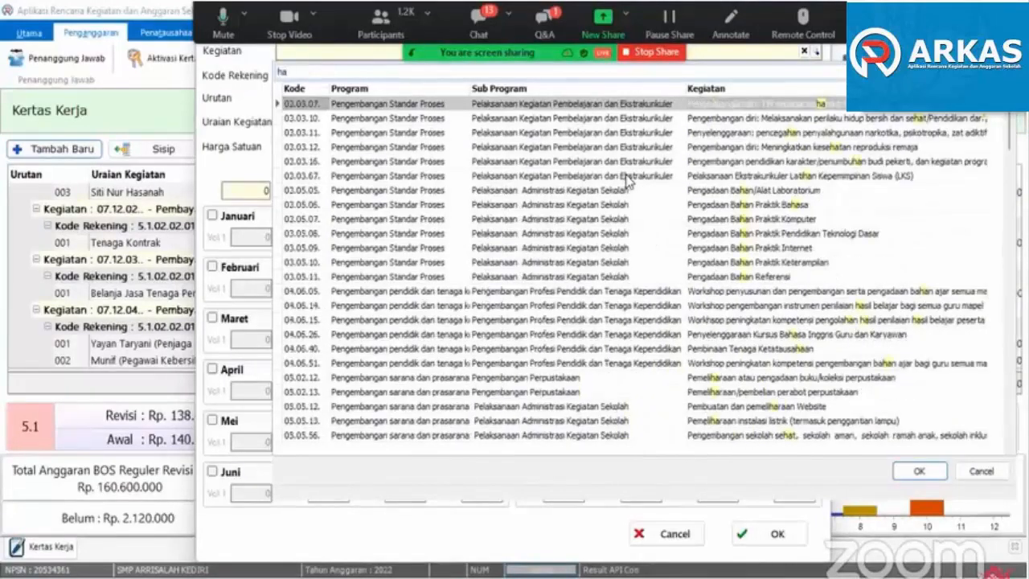
key(BackSpace)
key(BackSpace)
click(626, 177)
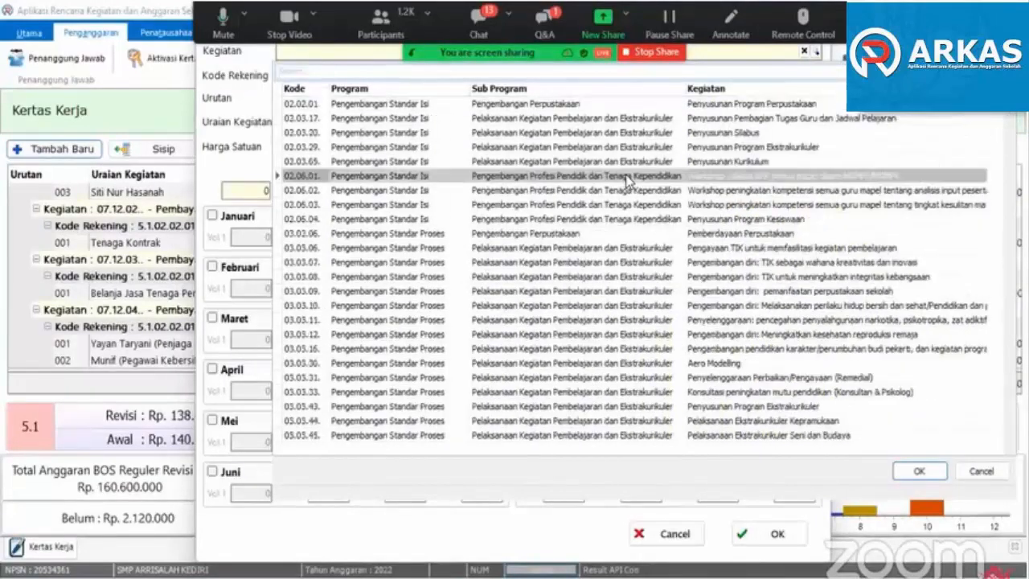
click(701, 232)
key(Down)
key(Down)
key(Down)
key(Down)
key(Down)
key(Down)
key(Down)
key(Down)
key(Down)
key(Down)
key(Down)
key(Down)
key(Down)
key(Down)
key(Down)
key(Down)
key(Down)
key(Down)
key(Down)
key(Down)
key(Down)
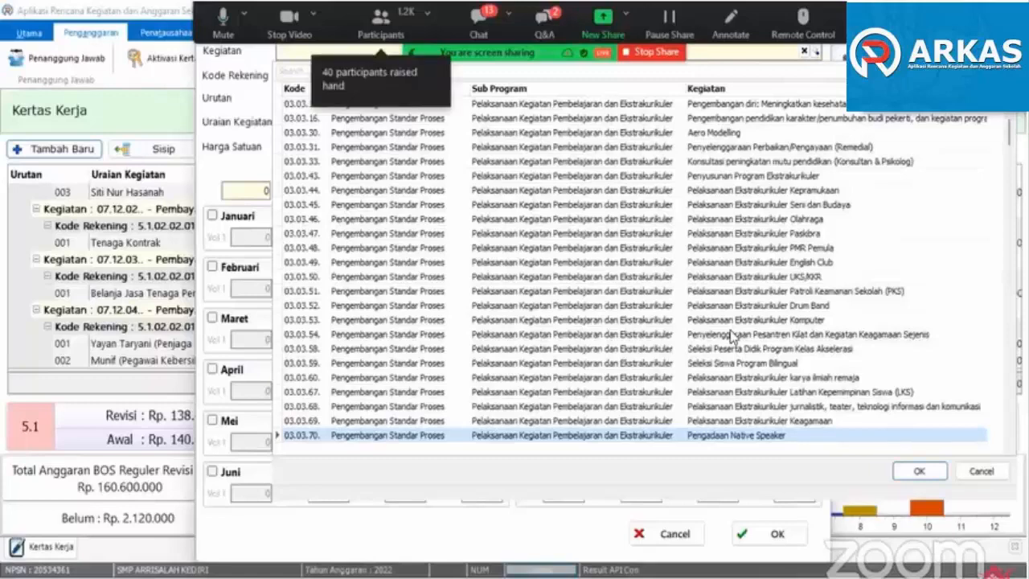
key(Escape)
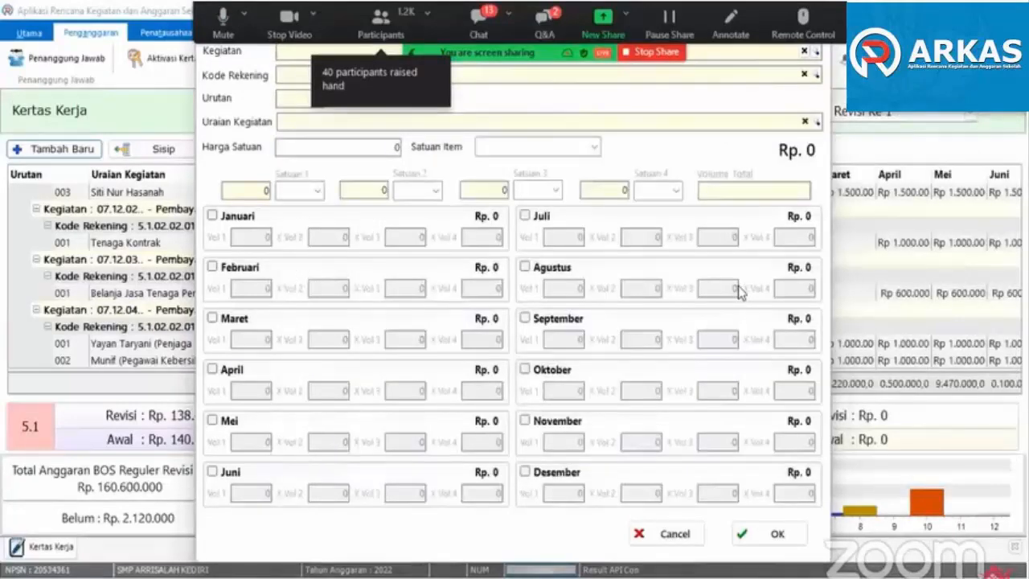
text(rapat)
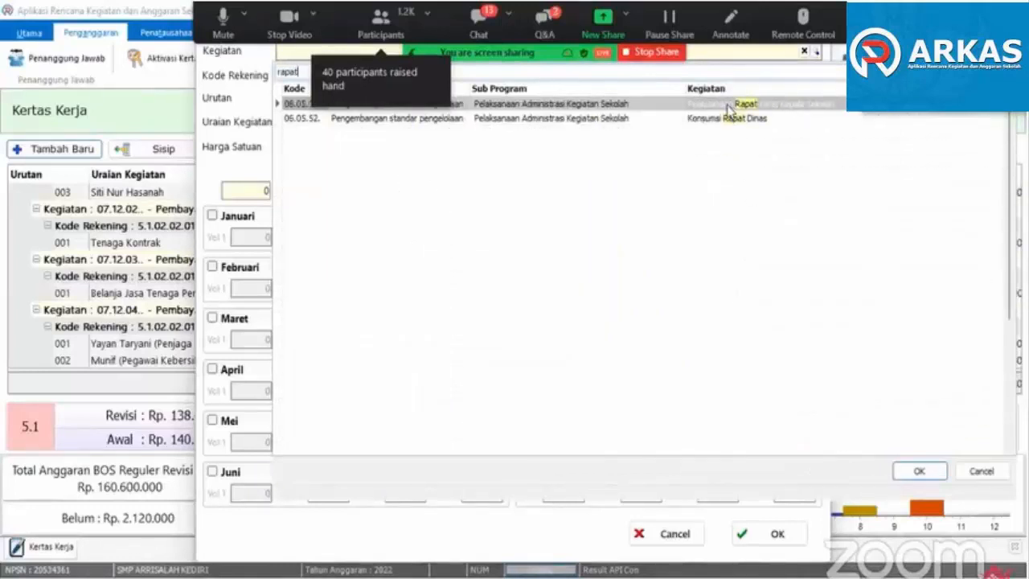
key(BackSpace)
key(BackSpace)
key(BackSpace)
key(BackSpace)
key(BackSpace)
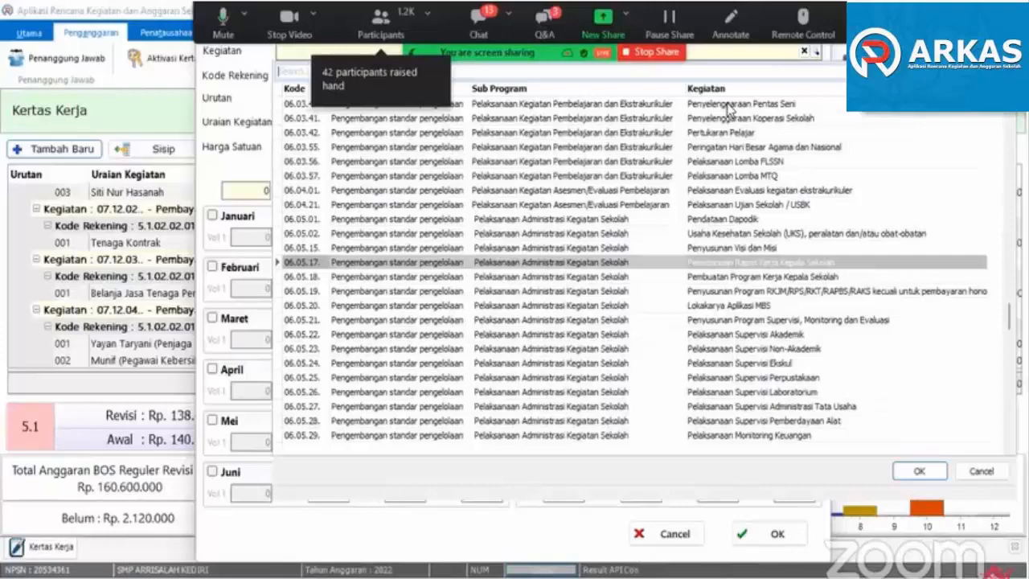
key(Escape)
key(Escape)
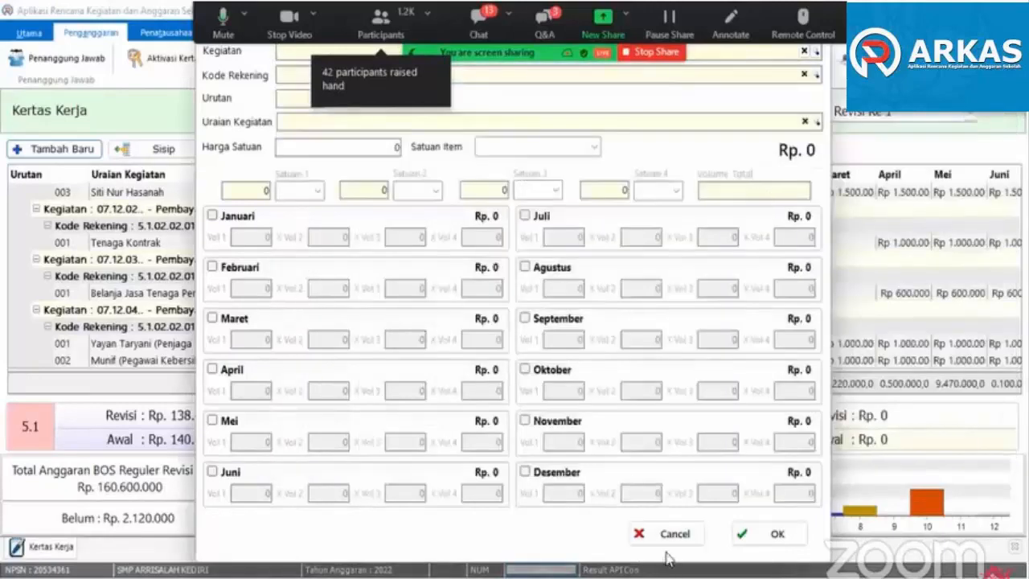
key(Escape)
- Insert a new item after Spidol White Board Marker in the Alat Tulis Kantor account and choose Tinta Printer as its Uraian Kegiatan
scroll(217, 278, up, 10)
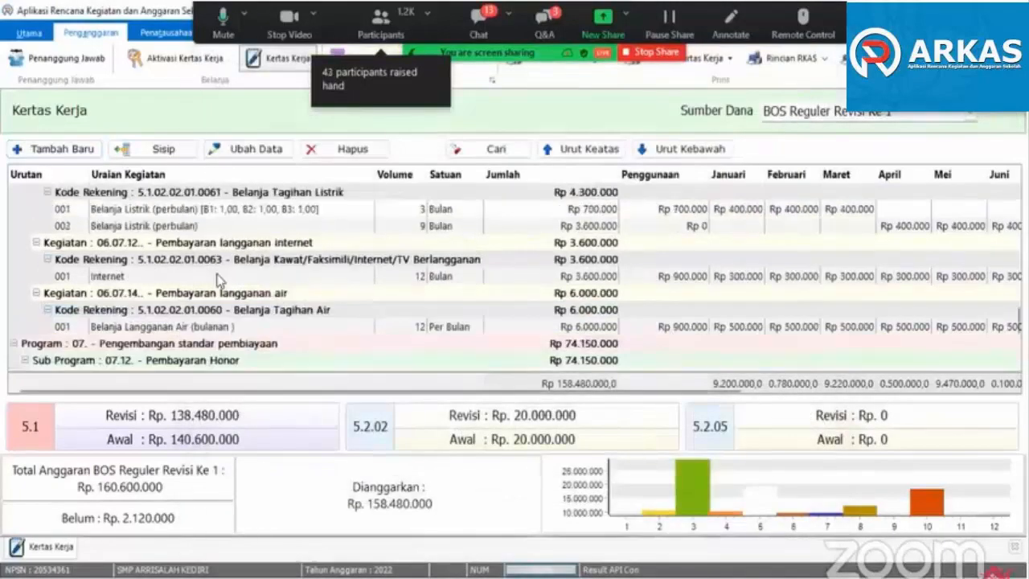
scroll(217, 278, up, 1)
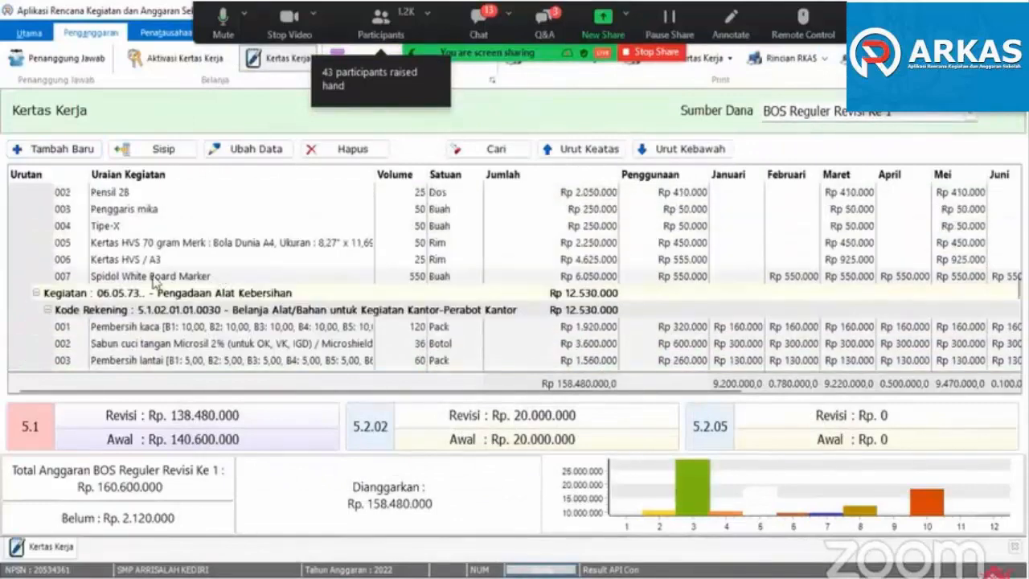
click(58, 151)
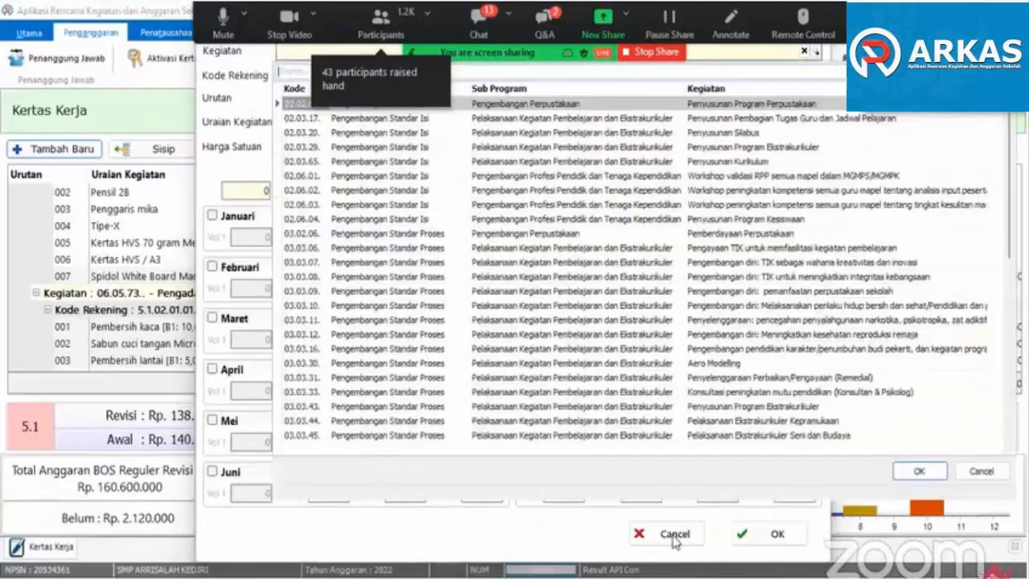
click(675, 540)
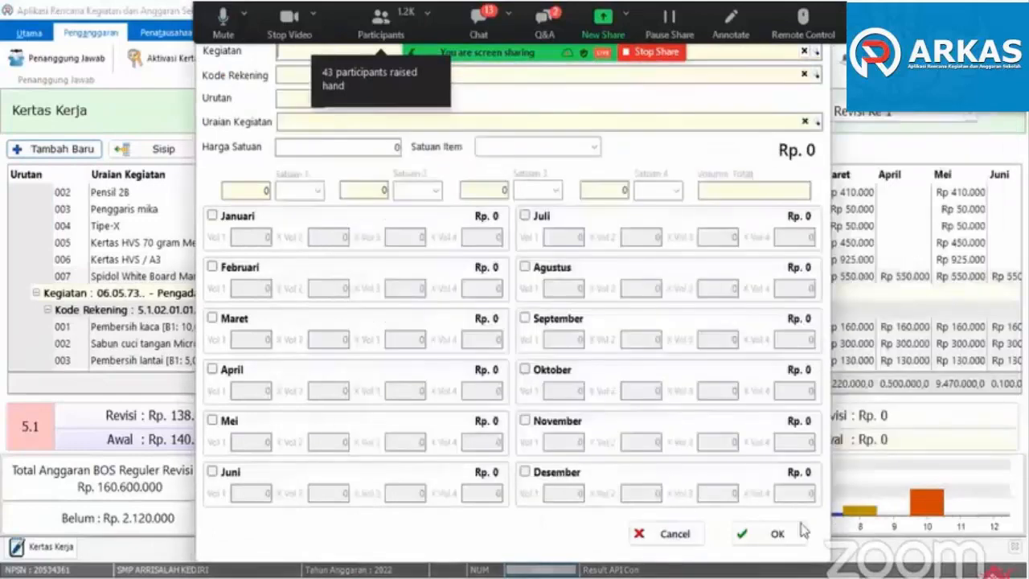
click(675, 540)
click(163, 151)
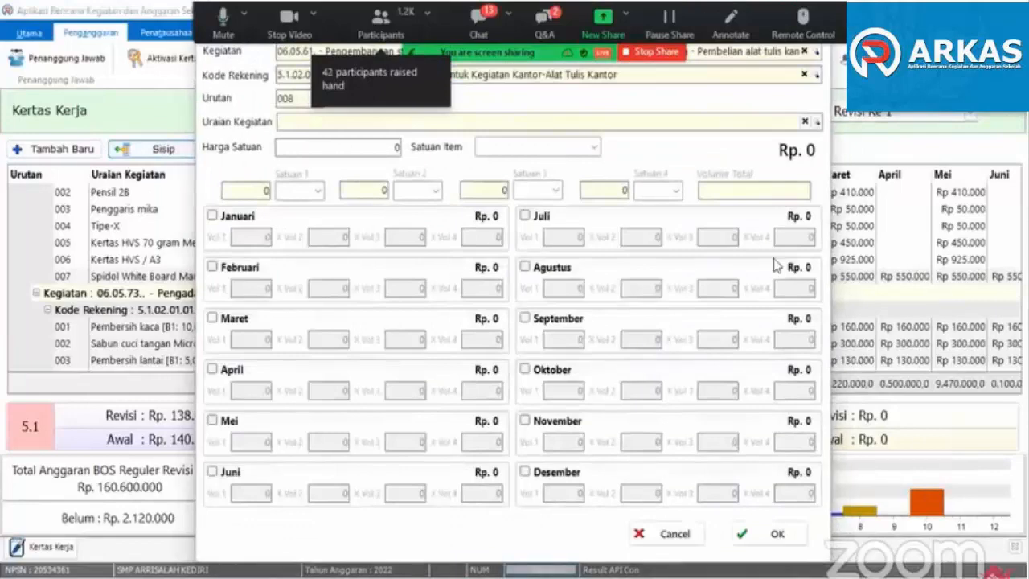
text(tinta)
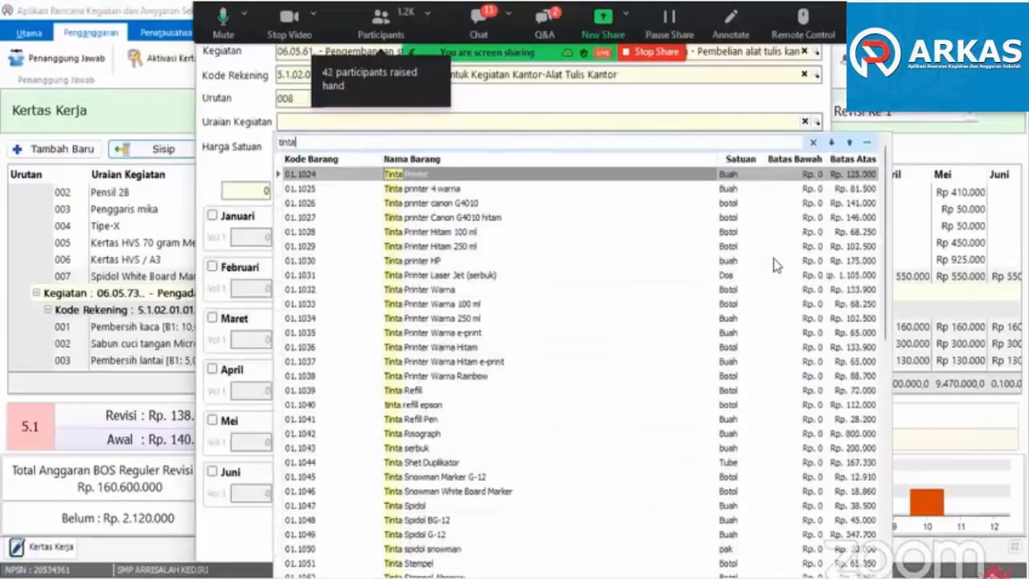
double_click(418, 175)
- Set the Tinta Printer Harga Satuan to 125.000 and enable April with Vol 1 set to 10
text(1)
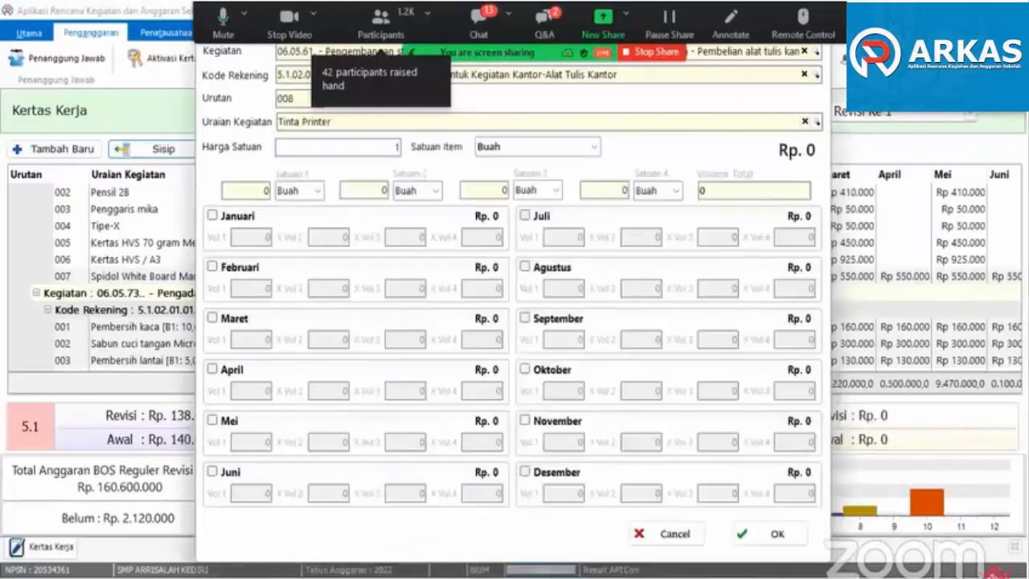
text(25000)
key(Tab)
click(229, 370)
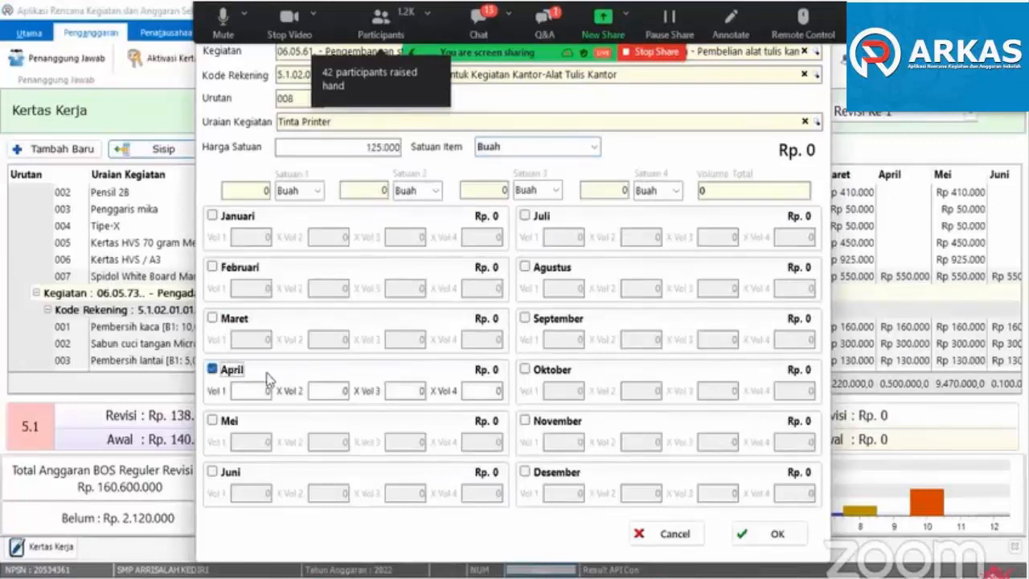
click(251, 391)
click(325, 391)
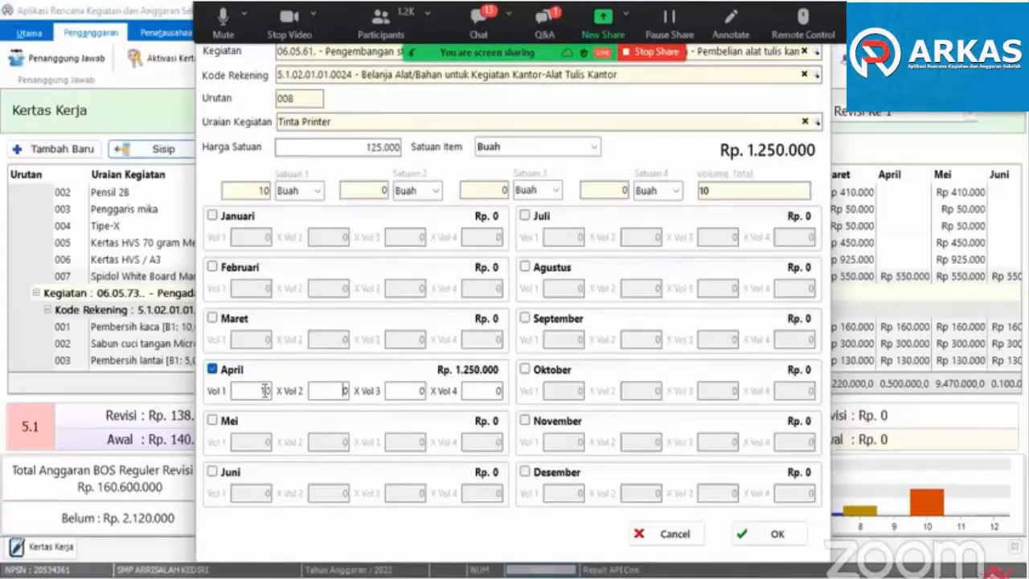
- Try 20 as the April Vol 1 of Tinta Printer, set it back to 10 and save the item
text(20)
click(336, 392)
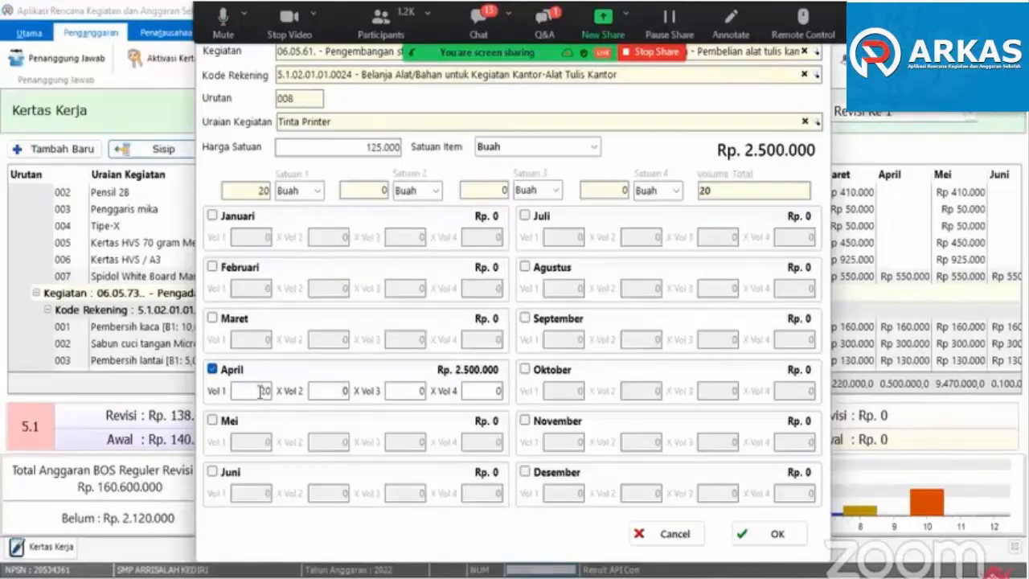
drag(256, 392, 273, 391)
text(10)
click(339, 392)
click(748, 534)
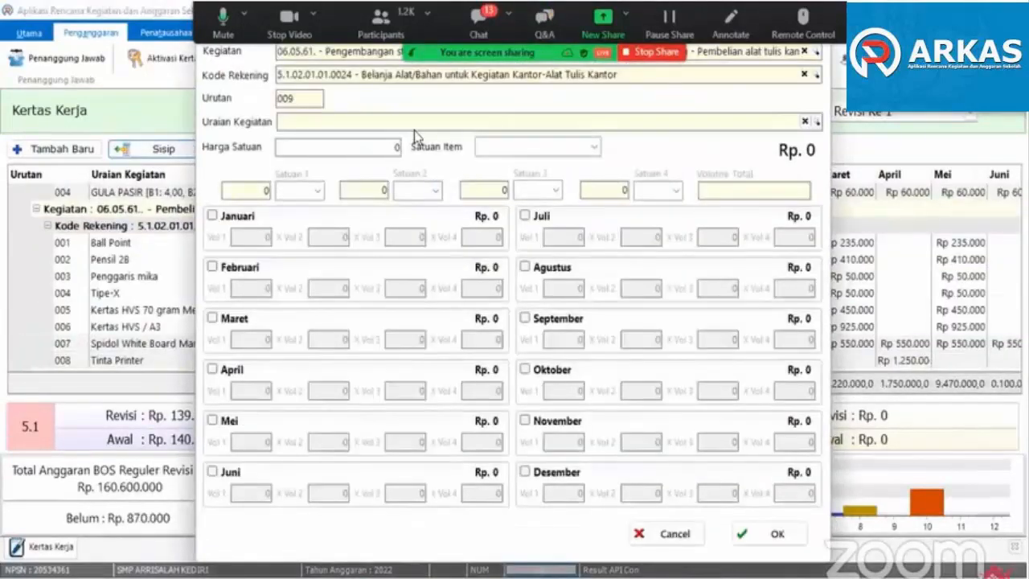
- Search the Uraian Kegiatan list for kertas and choose Kertas Glosy for new item 009
click(414, 128)
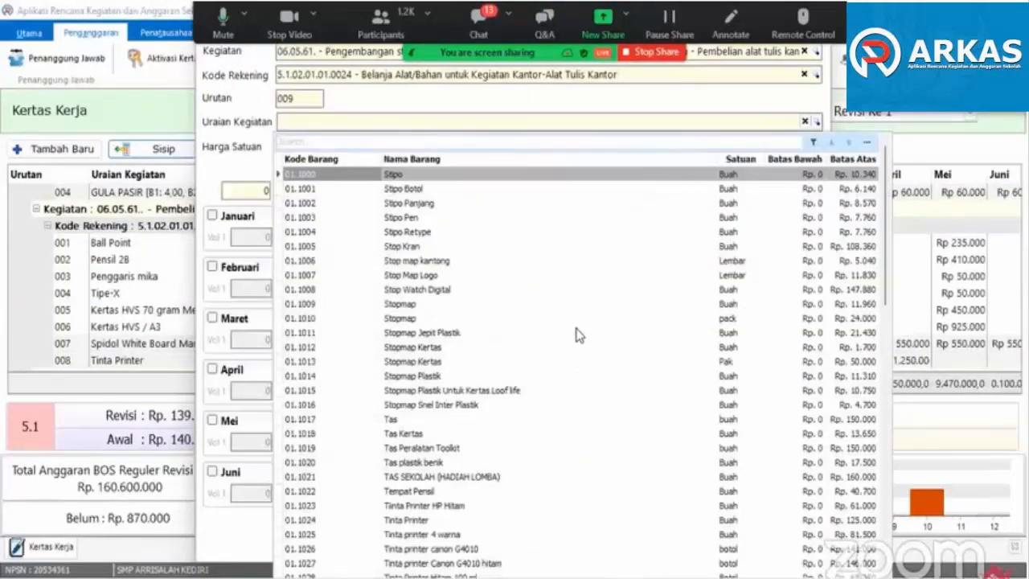
scroll(440, 450, down, 7)
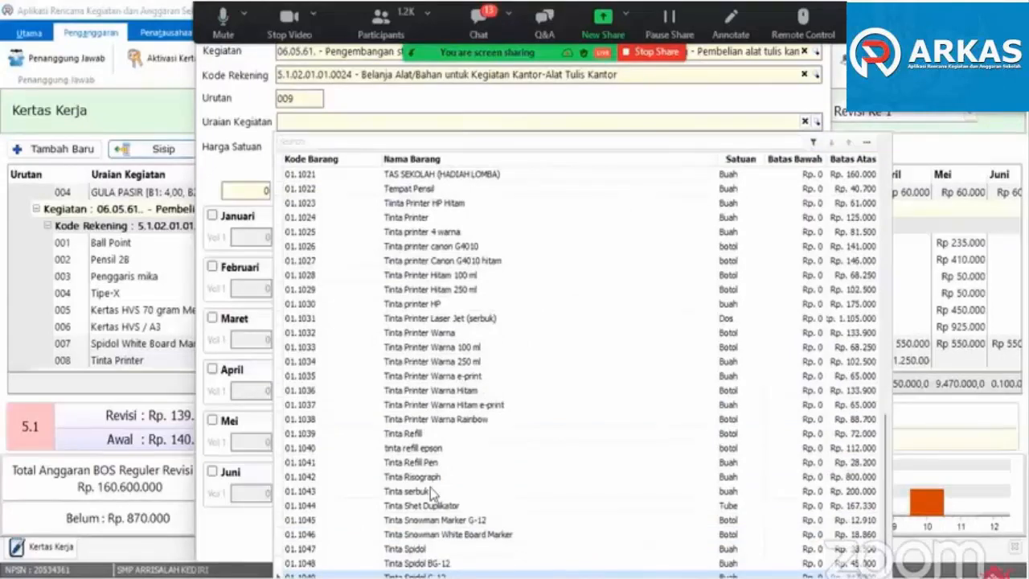
click(287, 142)
text(kar)
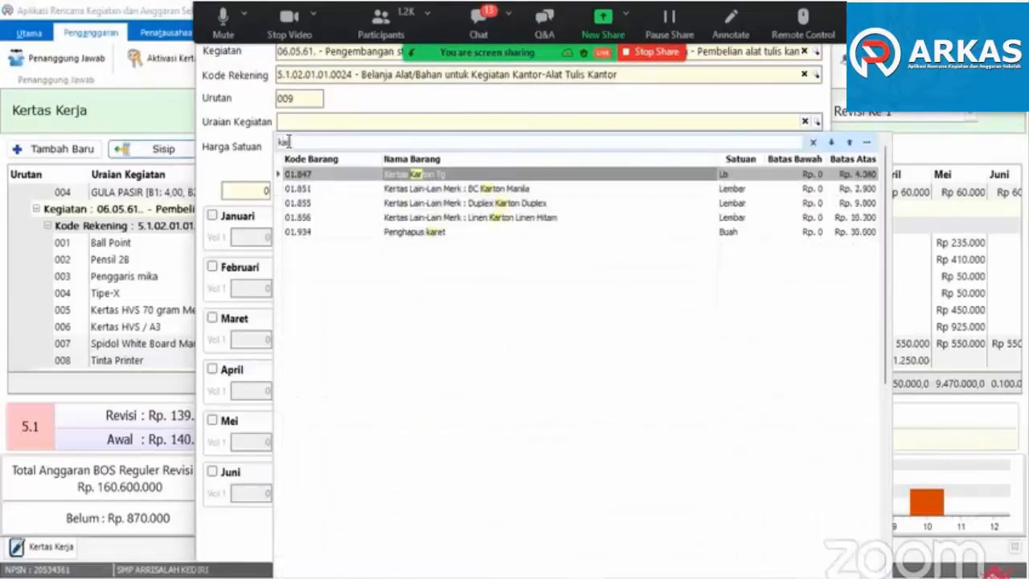
text(r)
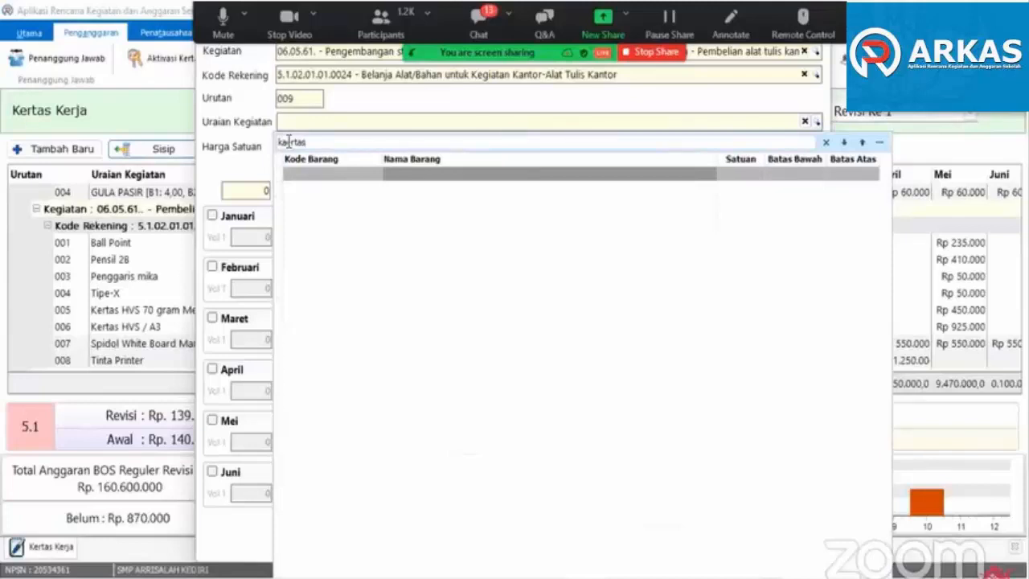
key(BackSpace)
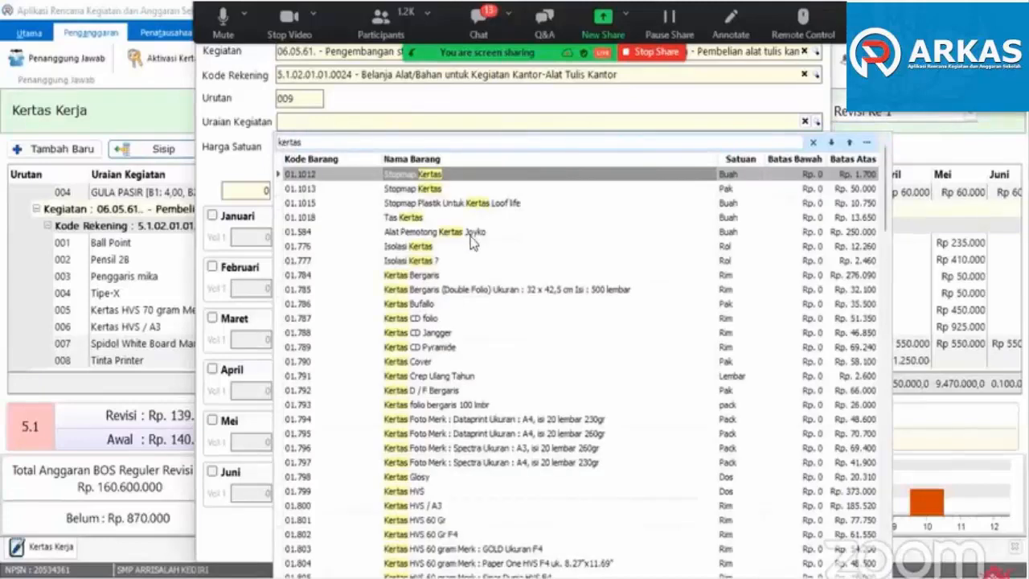
click(426, 320)
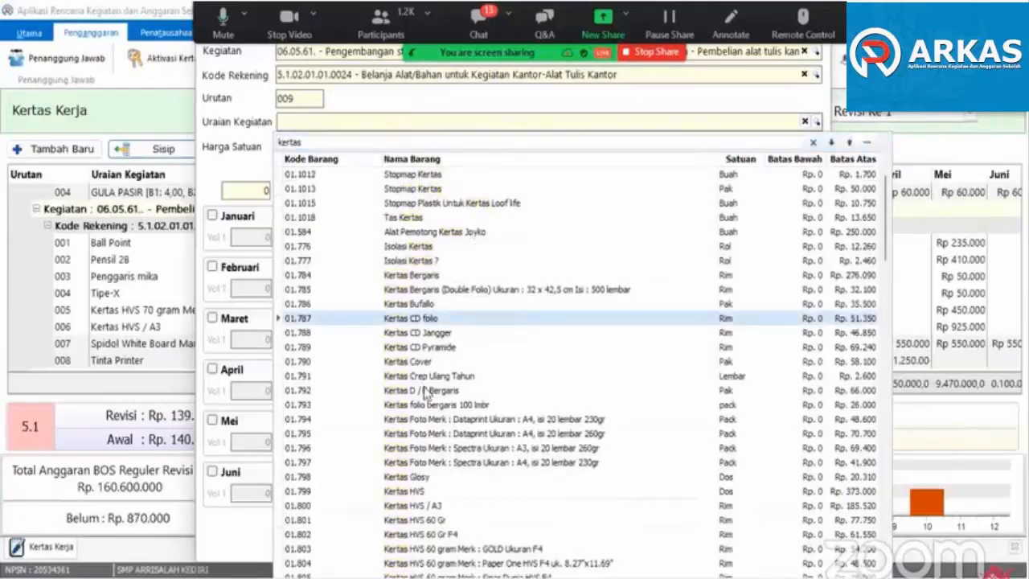
click(413, 492)
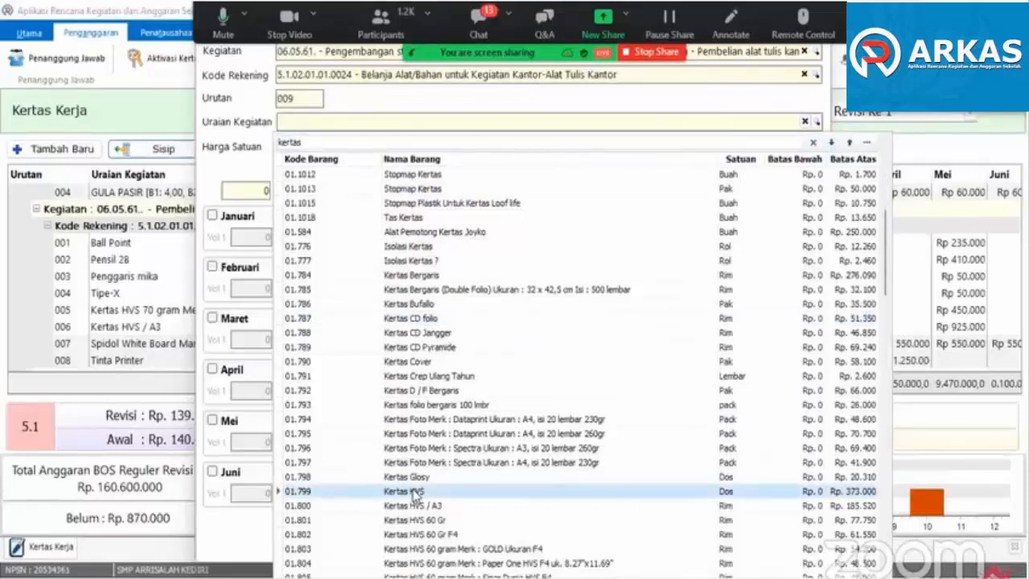
click(492, 535)
click(413, 476)
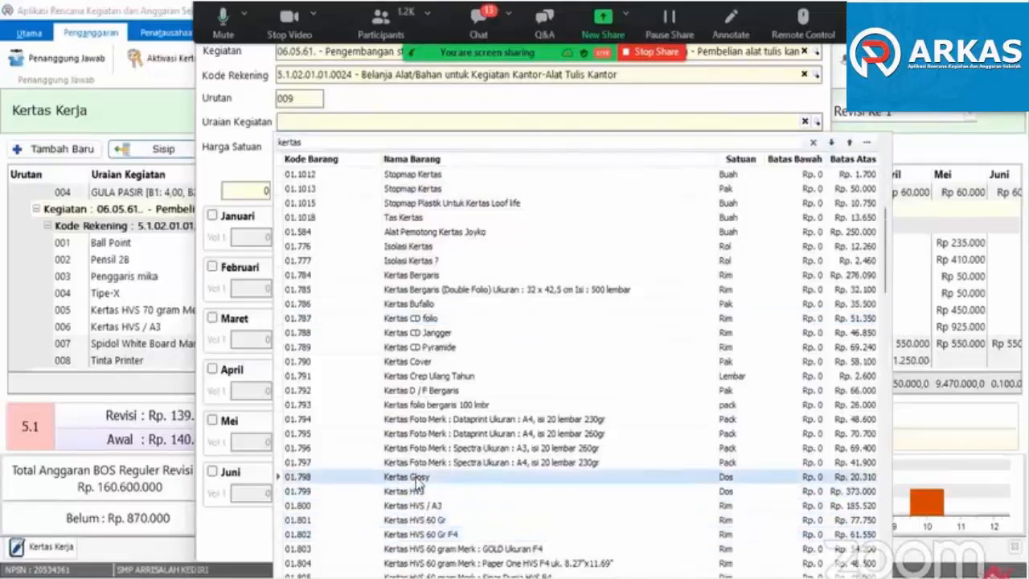
double_click(416, 478)
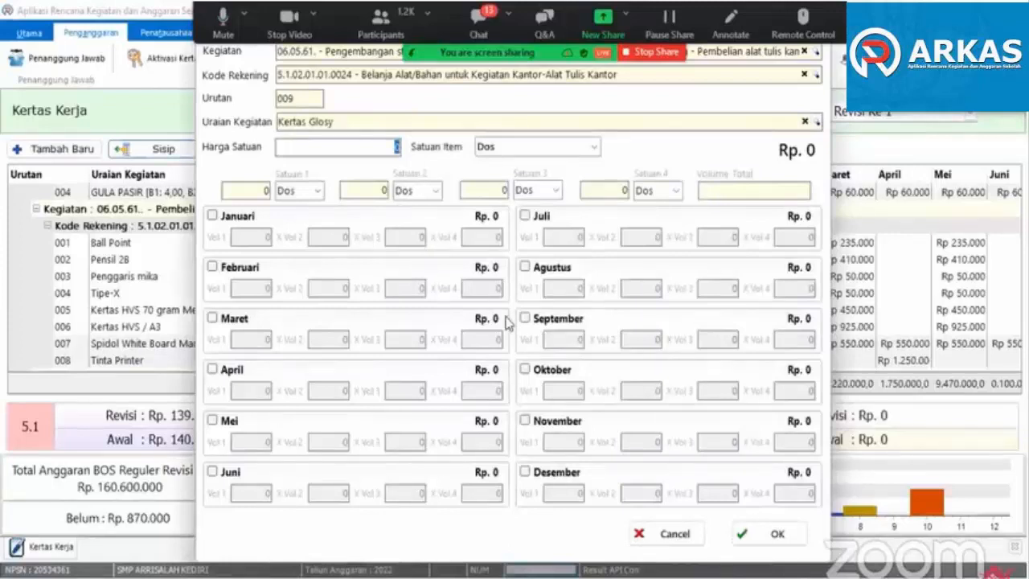
- Set the Kertas Glosy Harga Satuan to 100.000
text(100000)
key(Tab)
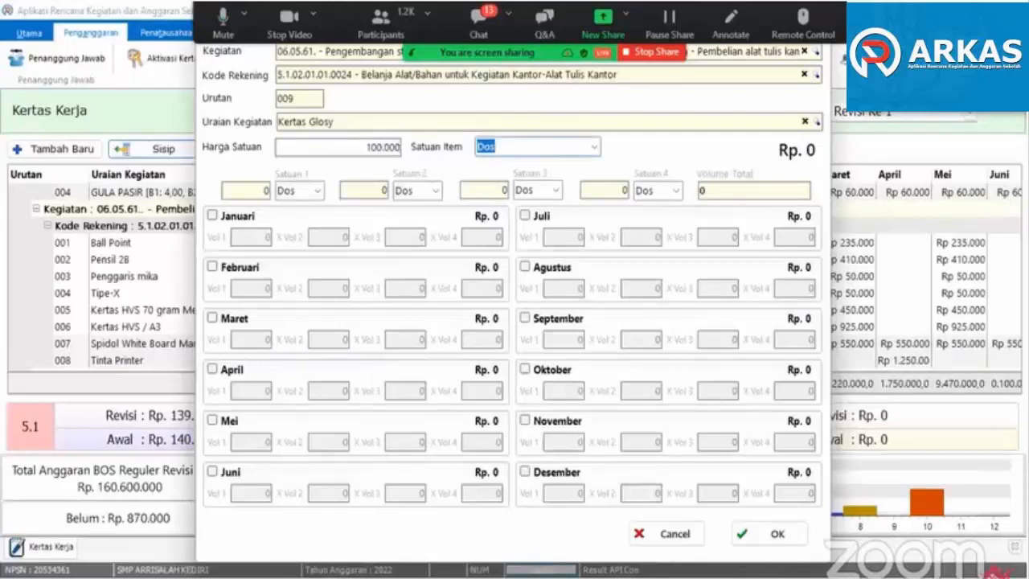
- Clear the Uraian Kegiatan of item 009, search for kertas again and choose Kertas Karton Tg instead
click(805, 122)
click(812, 124)
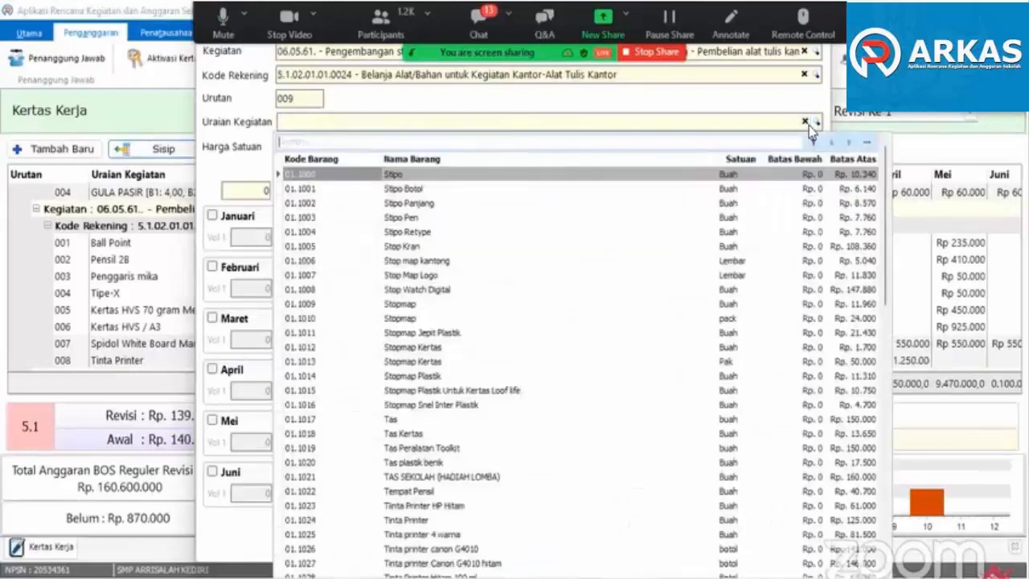
text(kertas)
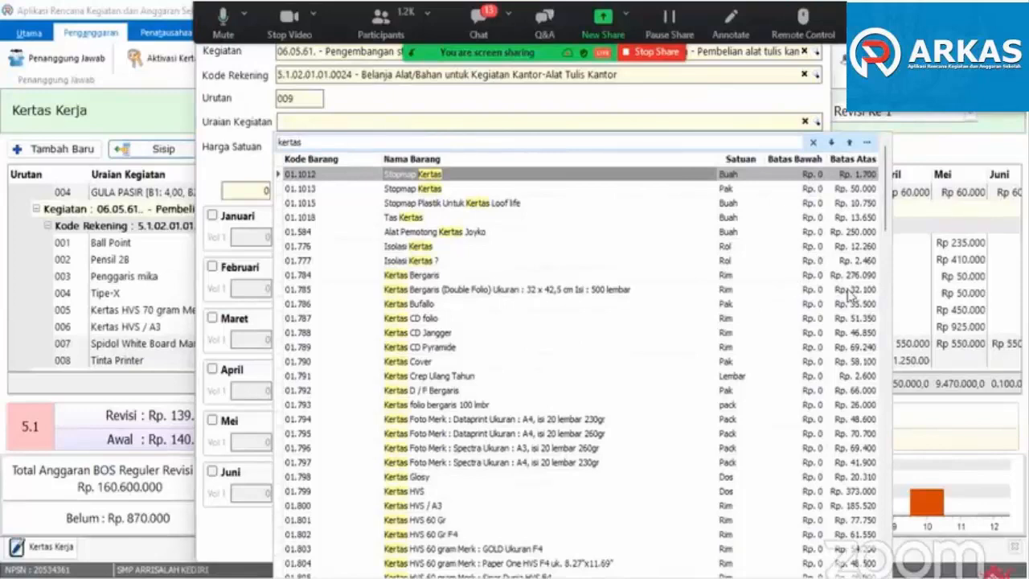
scroll(838, 442, down, 4)
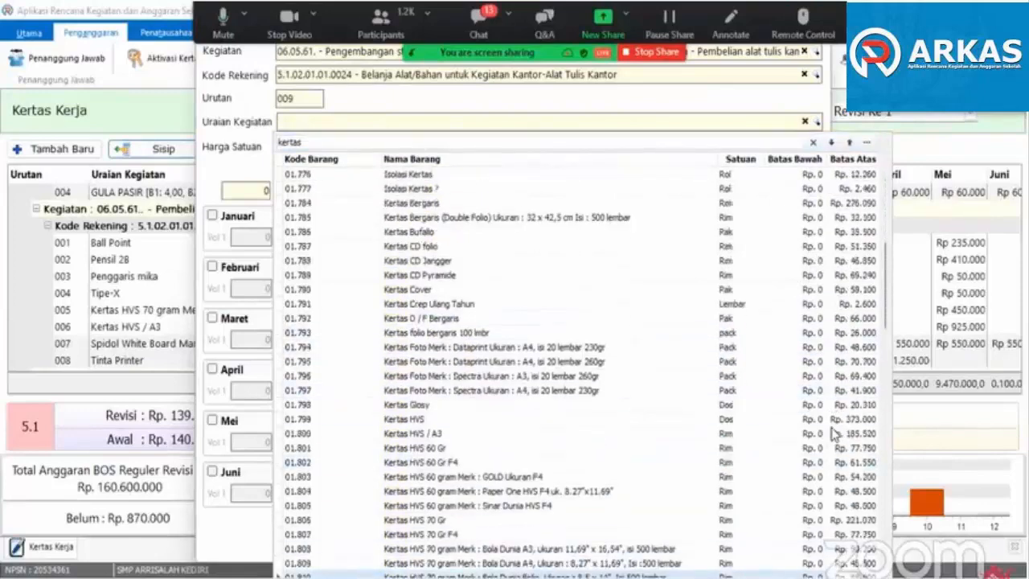
scroll(838, 442, down, 13)
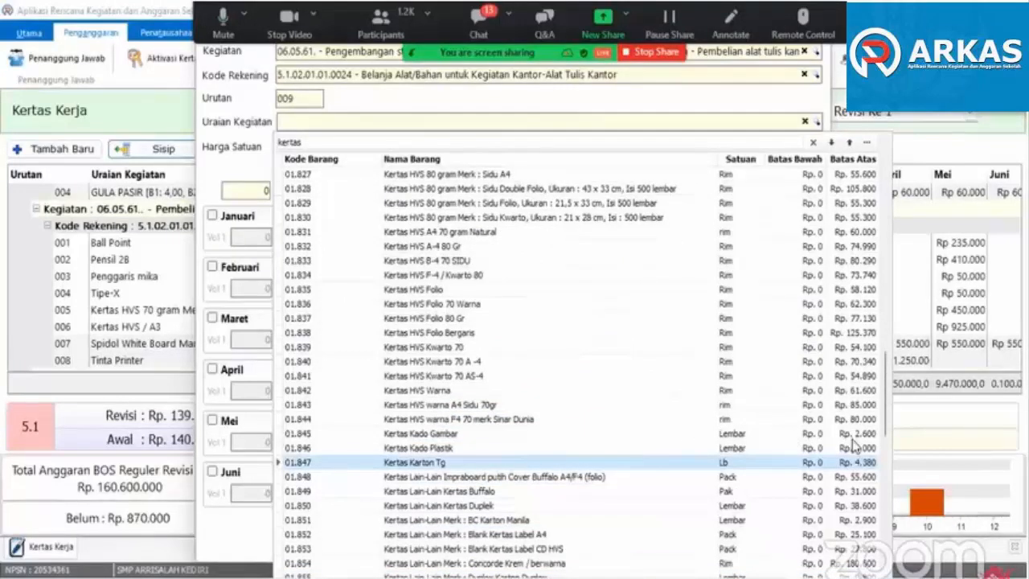
click(445, 464)
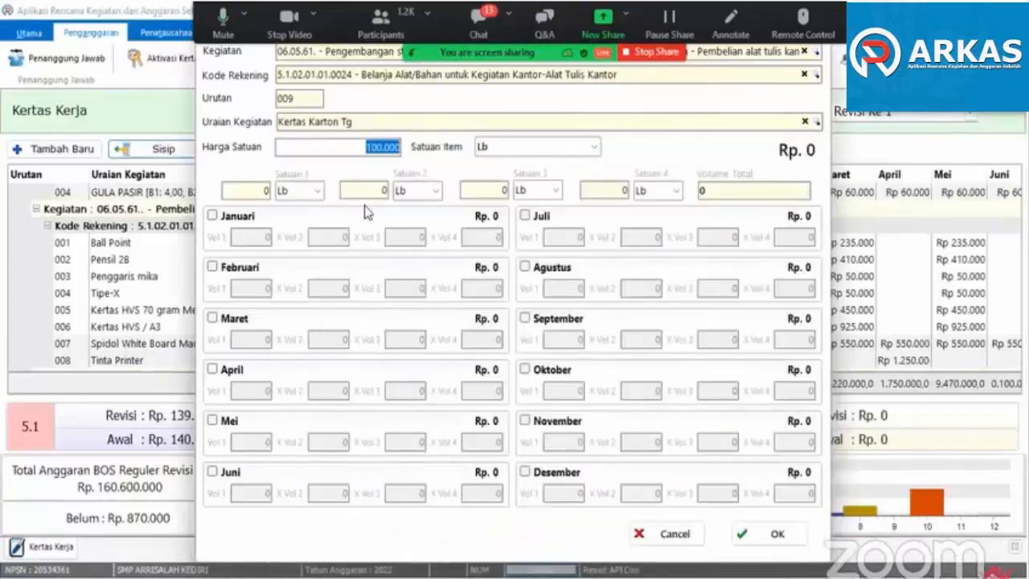
- Set the Kertas Karton Tg Harga Satuan to 870
click(375, 147)
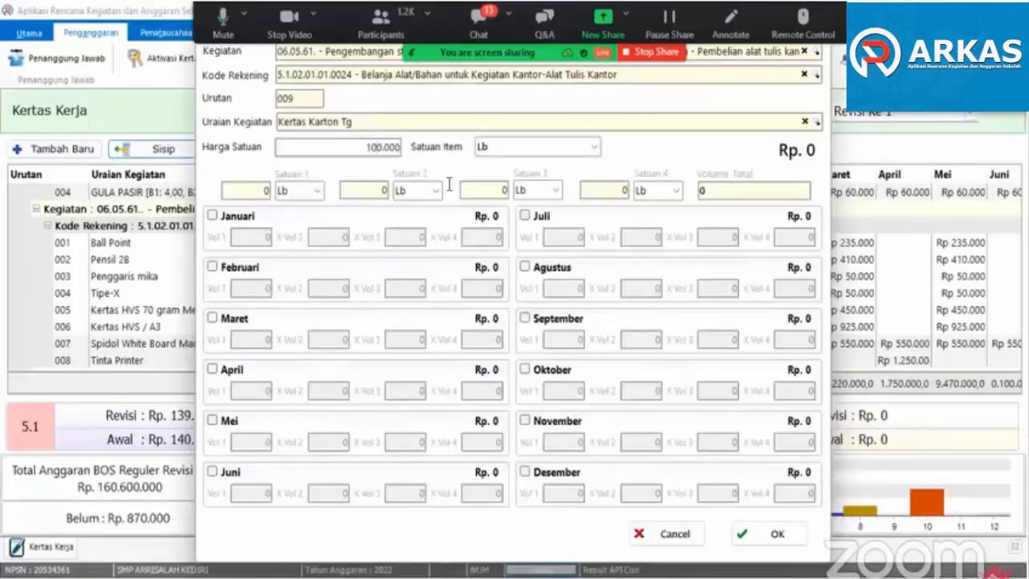
key(shift+Right)
key(shift+Right)
key(shift+Right)
text(97)
key(Tab)
- Enable April for Kertas Karton Tg with Vol 1 set to 100 and save the item
click(230, 371)
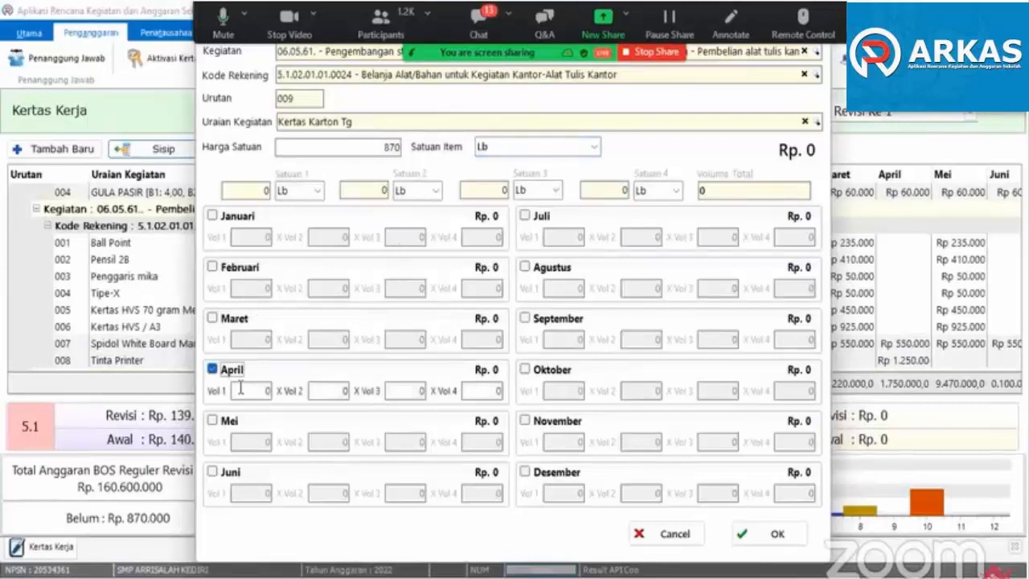
click(245, 391)
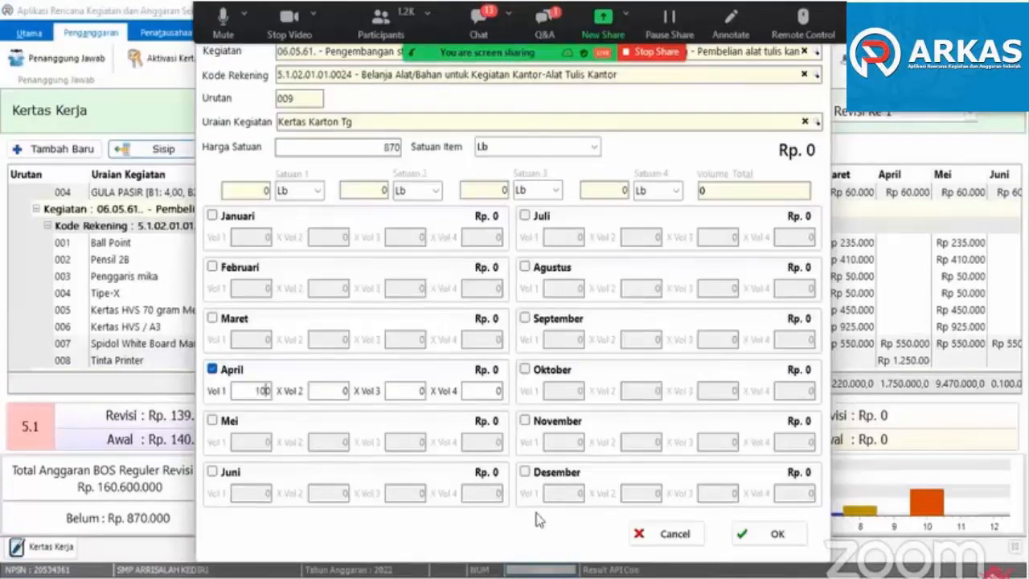
text(100)
click(744, 535)
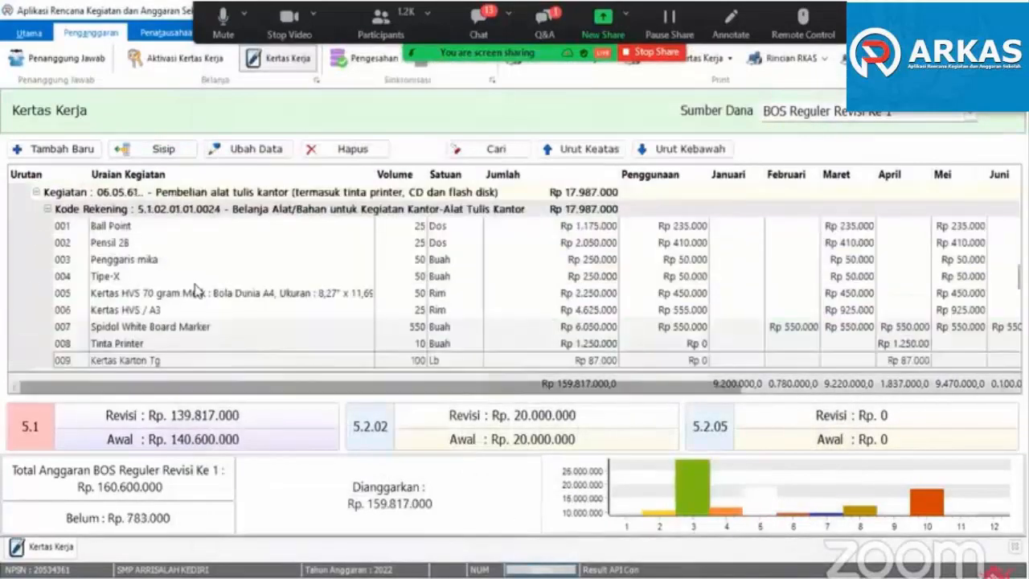
scroll(136, 360, down, 3)
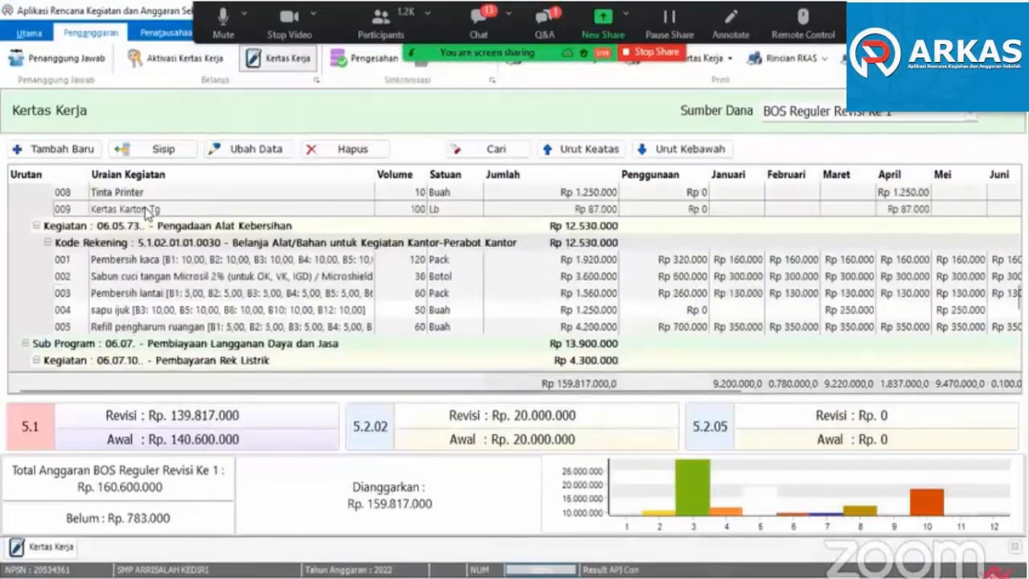
double_click(145, 208)
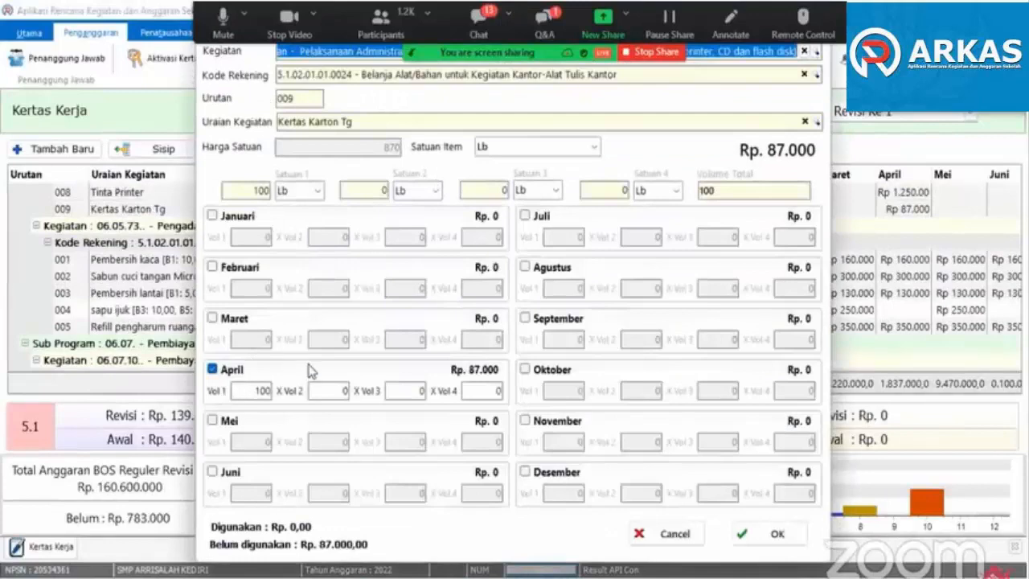
click(675, 534)
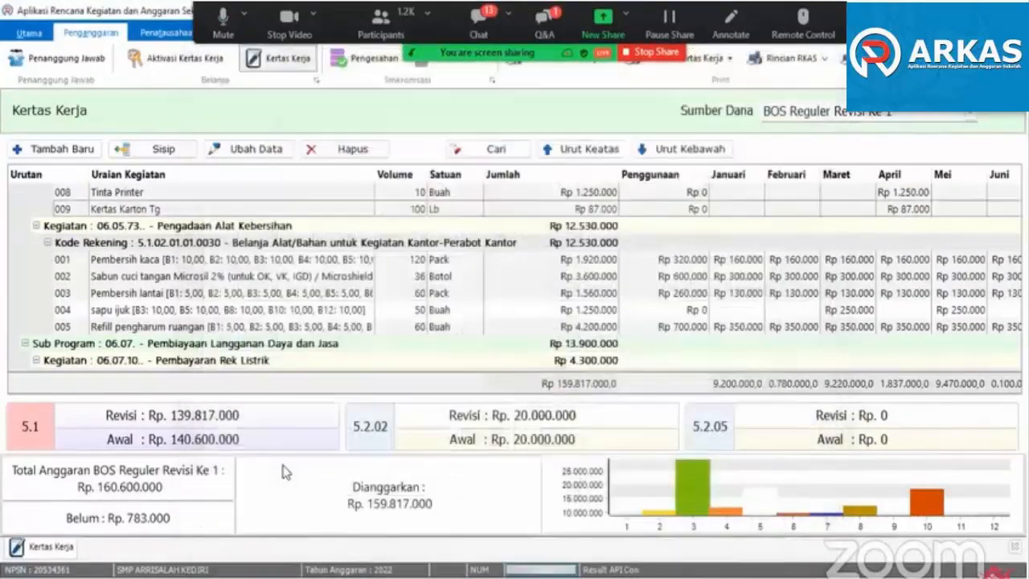
click(78, 149)
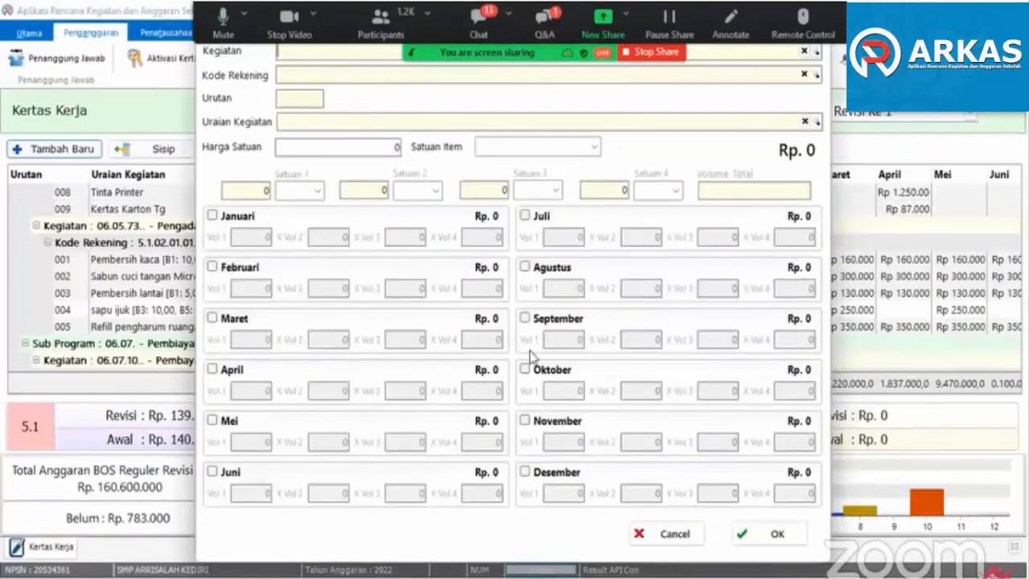
click(655, 533)
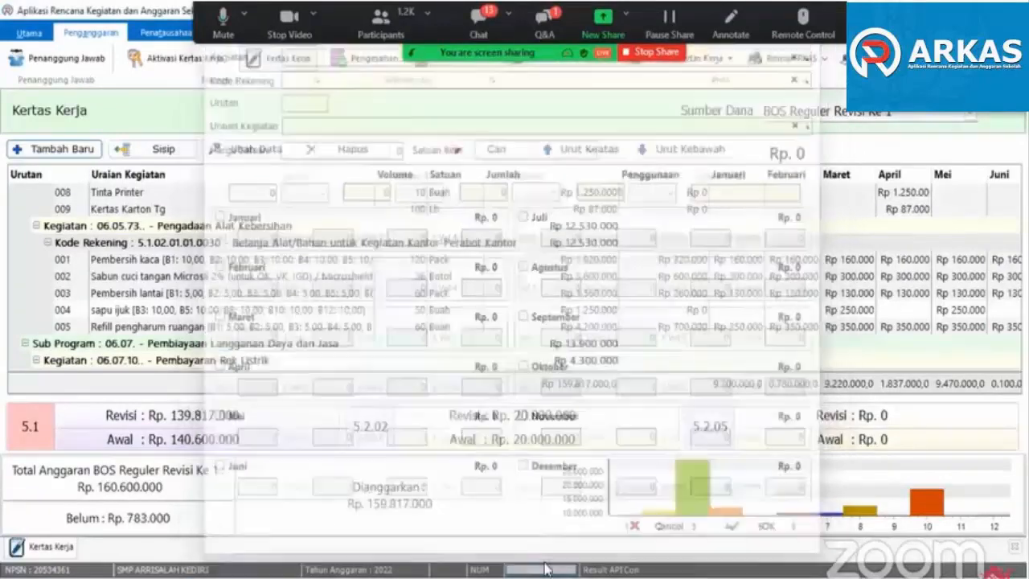
- Open the Tinta Printer item, enable Oktober and try 5 as its Vol 1
click(156, 198)
scroll(161, 242, up, 2)
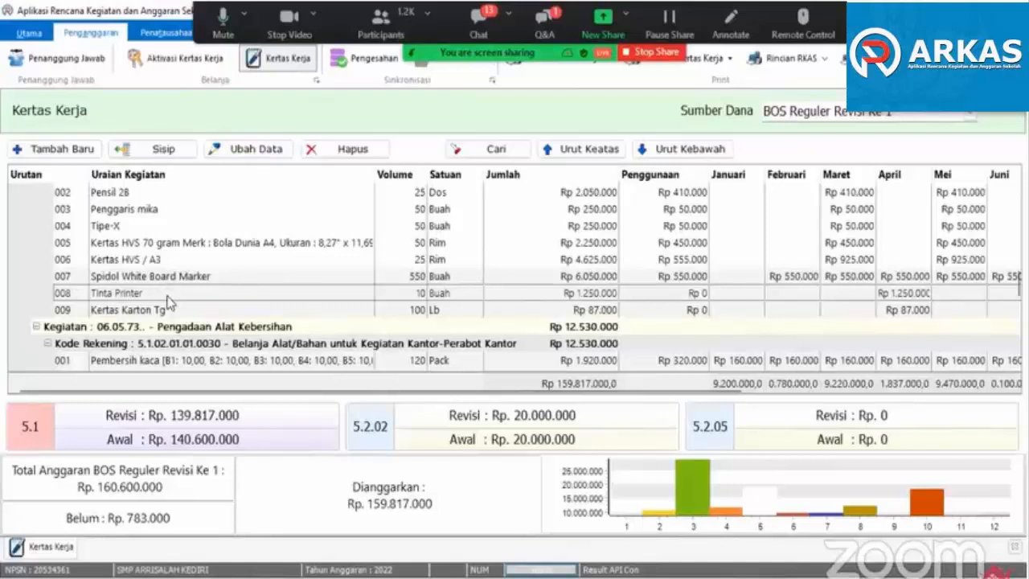
double_click(169, 299)
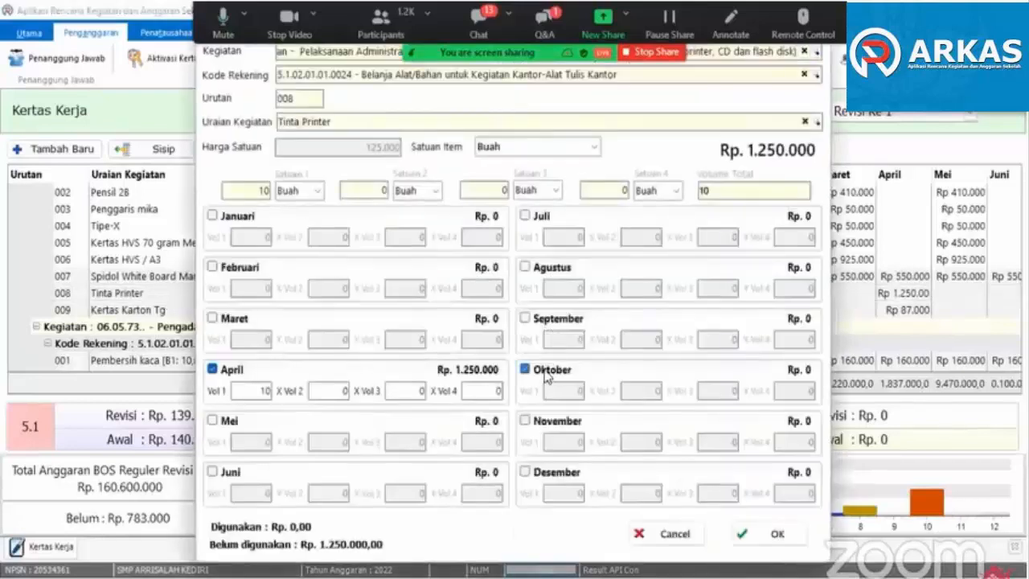
click(557, 392)
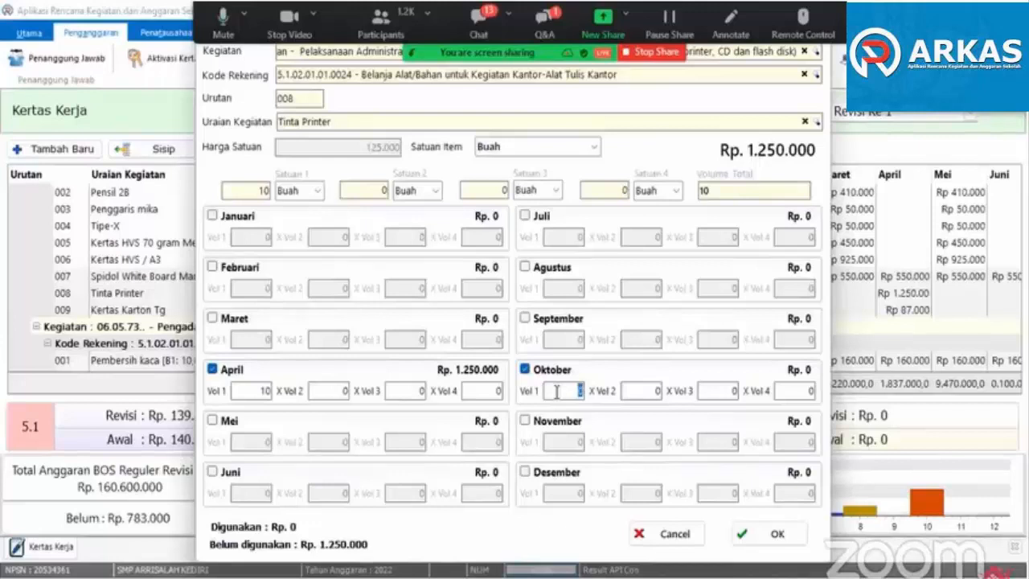
text(5)
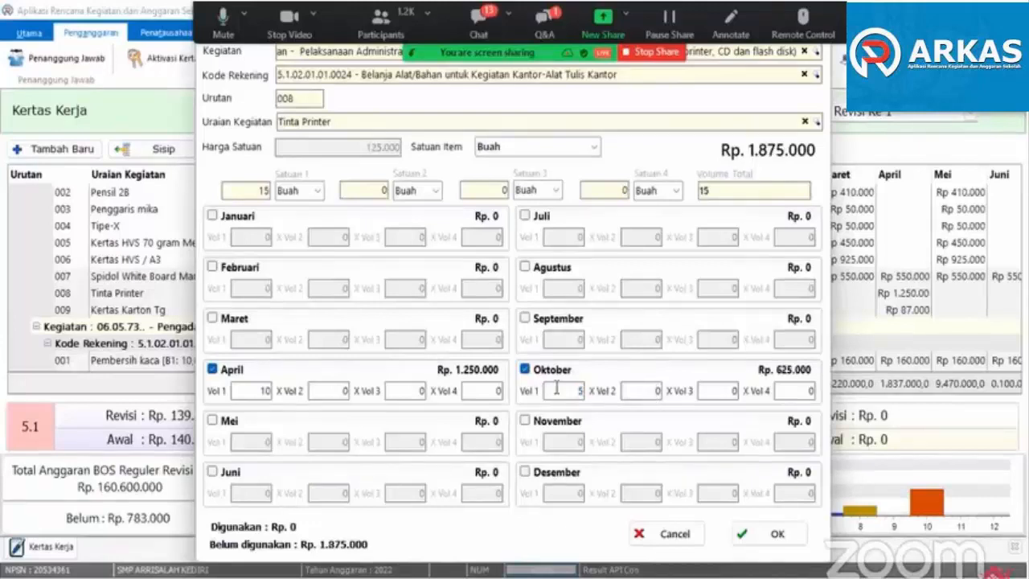
- Try 2 and 1 as the Oktober Vol 1 of Tinta Printer, set it to 4 and save the item
drag(570, 392, 583, 393)
text(2)
click(641, 395)
text(1)
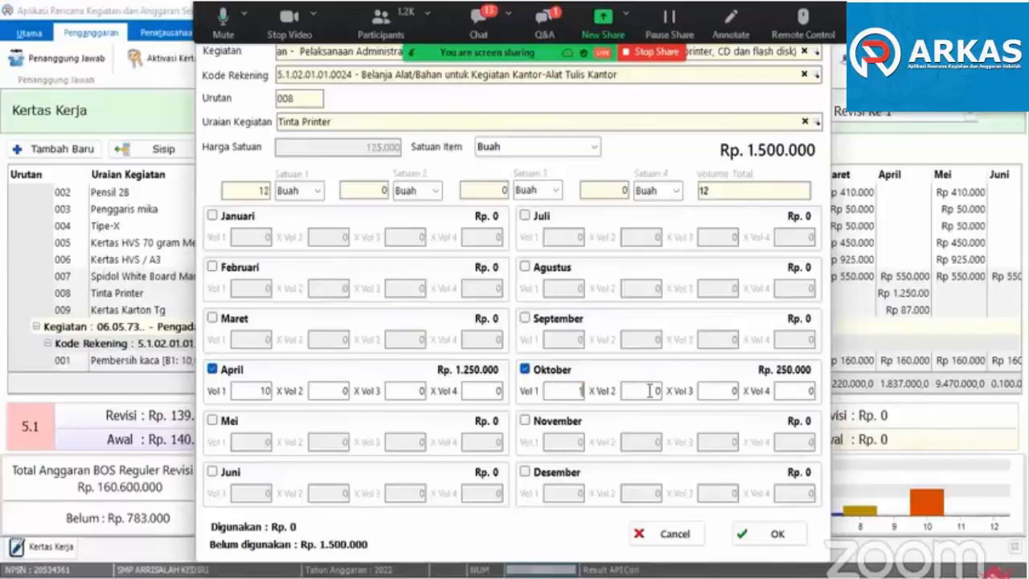
click(650, 390)
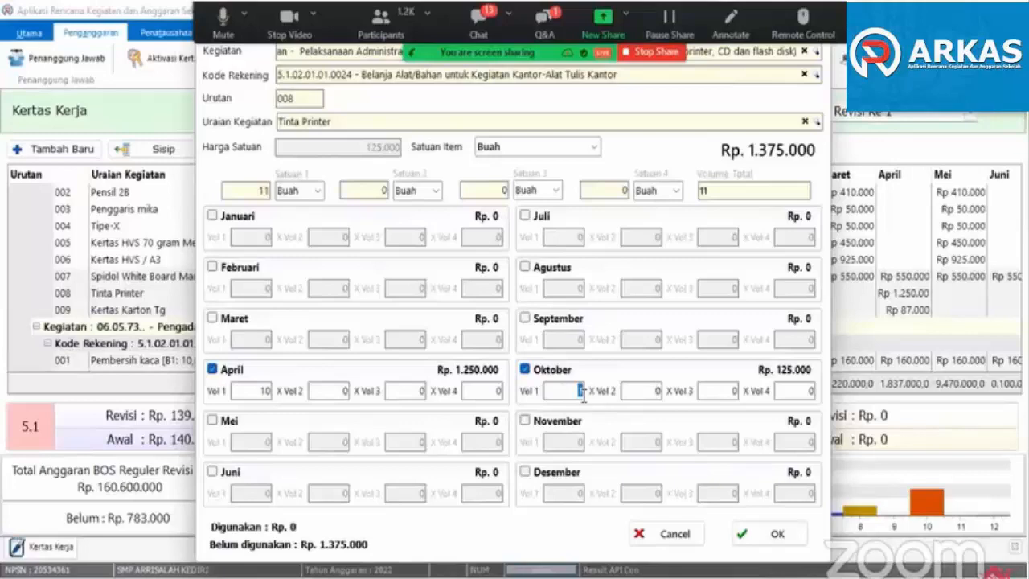
text(4)
click(740, 532)
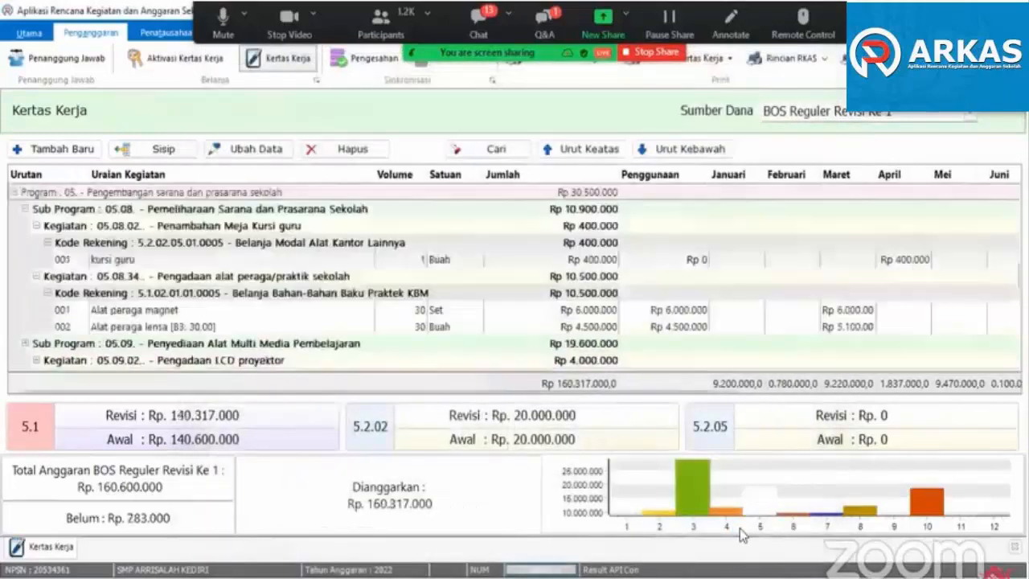
- Reopen the Tinta Printer item, set its Oktober Vol 1 to 6 and save the item
click(155, 377)
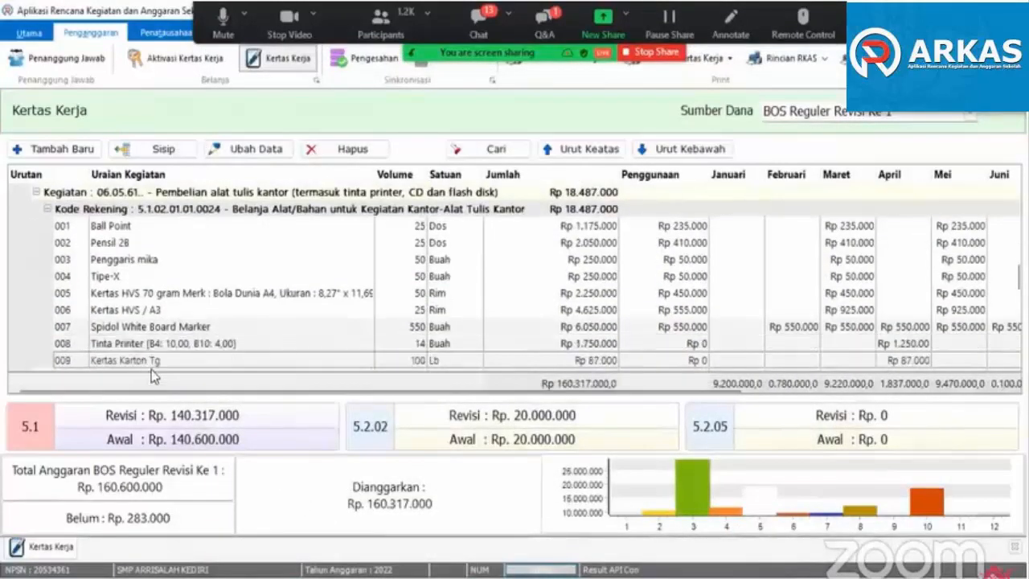
double_click(145, 346)
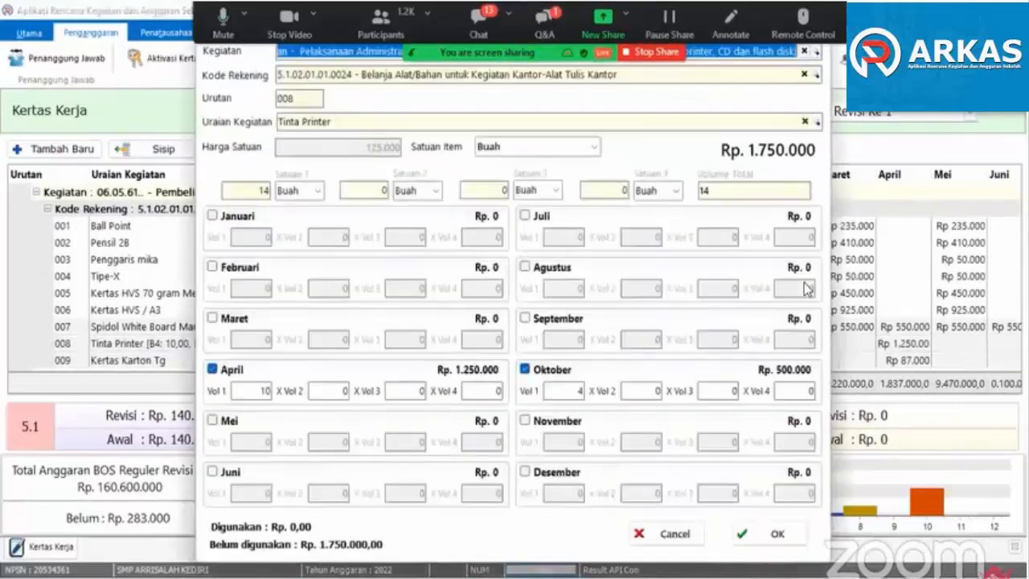
double_click(582, 392)
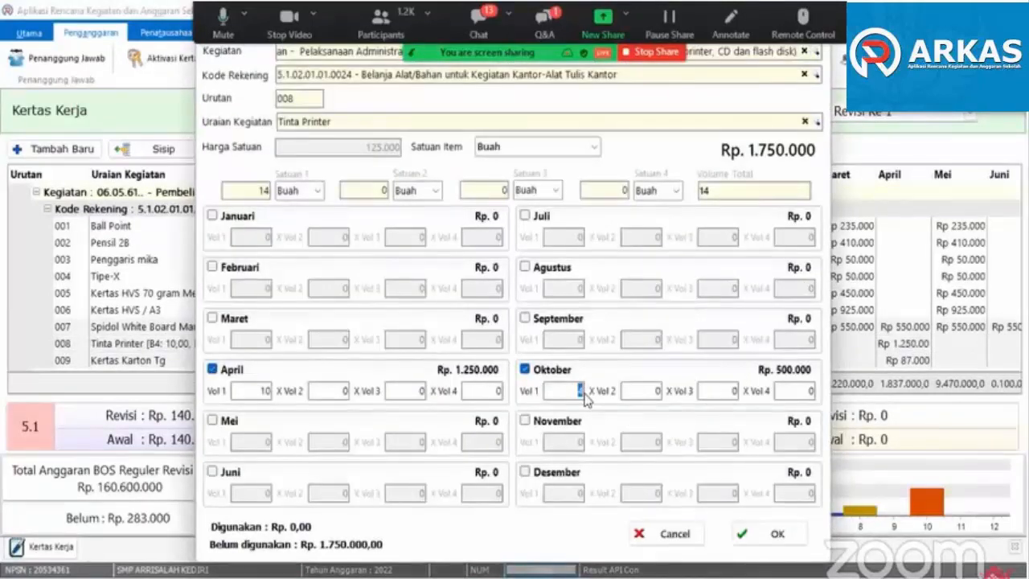
click(765, 534)
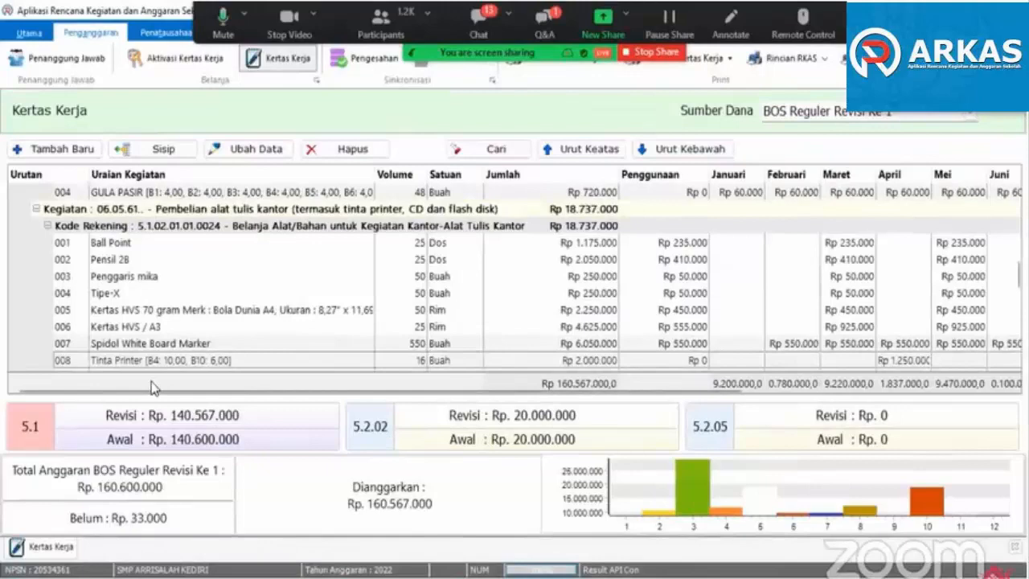
- Insert a new item under Belanja Alat/Bahan untuk Kegiatan Kantor-Alat Tulis Kantor, choosing Ball Point with unit Buah
scroll(153, 370, down, 2)
scroll(117, 227, up, 2)
click(145, 155)
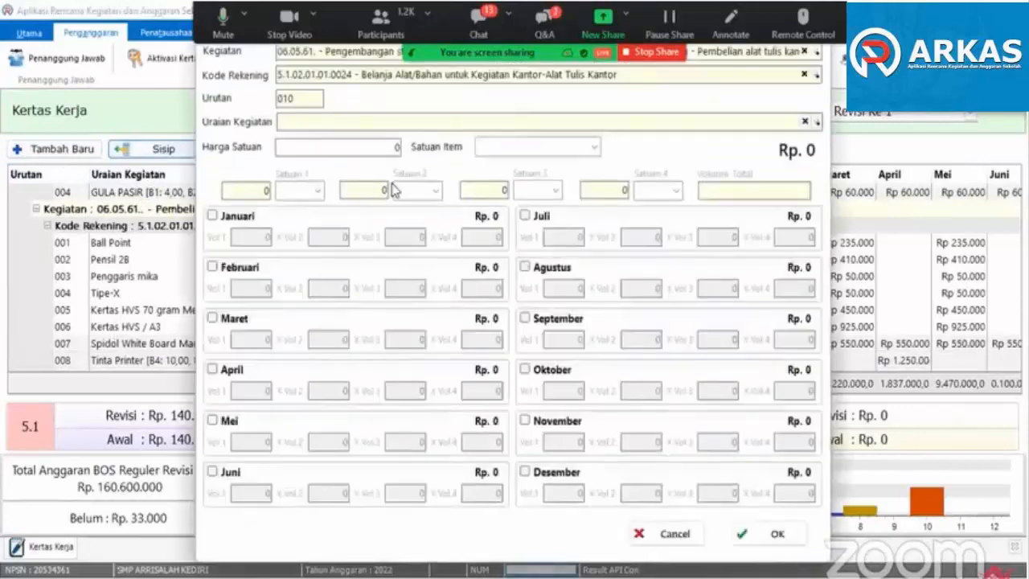
text(bal)
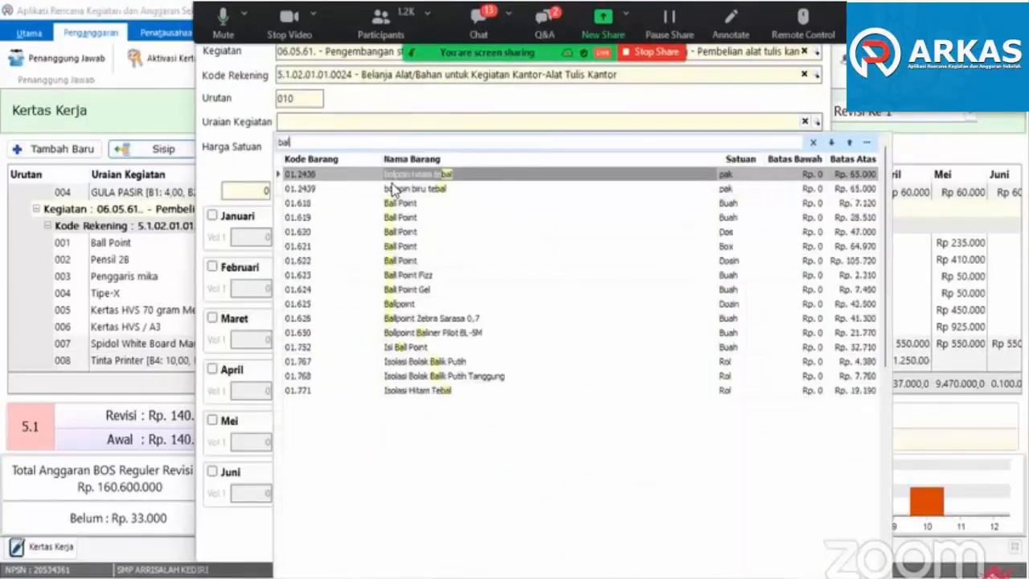
text(l)
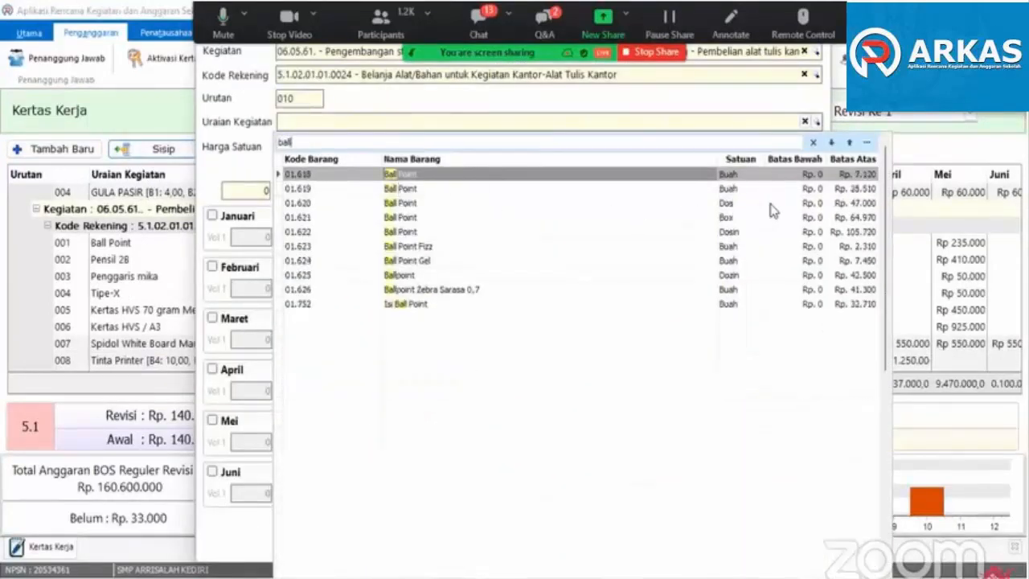
click(422, 186)
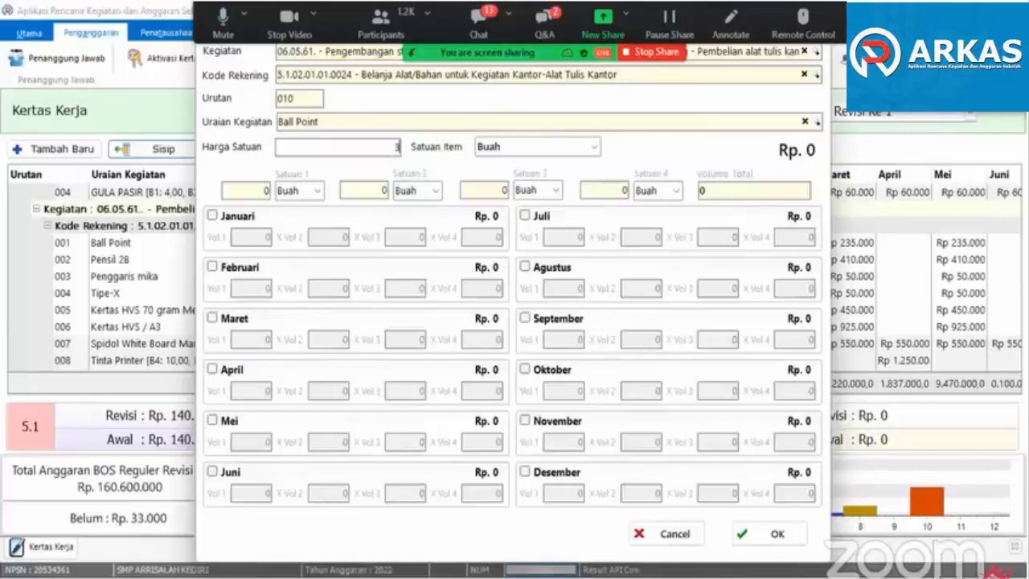
- Set the Ball Point item's Harga Satuan to 3.300, enable April with Vol 1 set to 10 and save the item
text(33000)
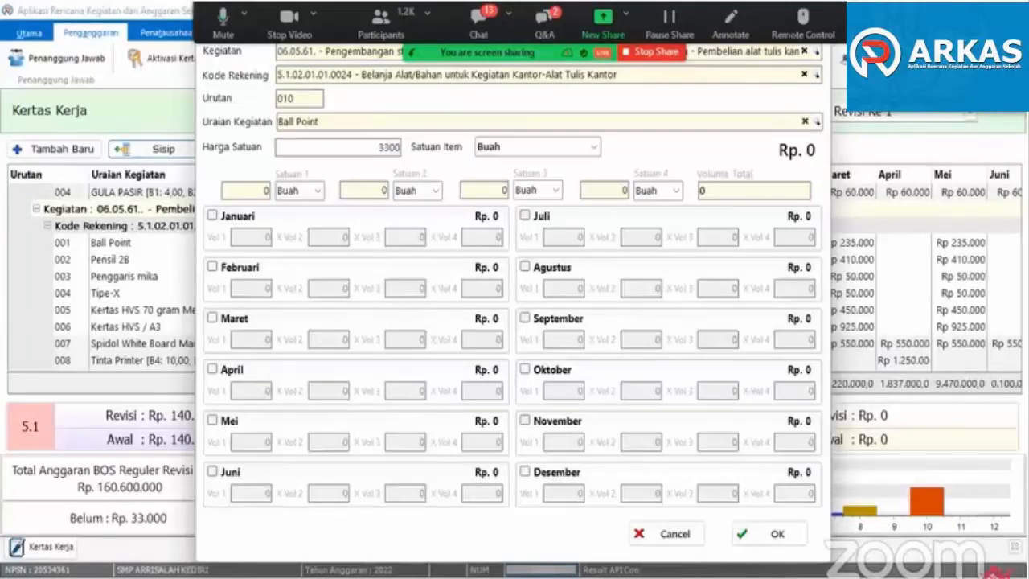
key(Tab)
click(230, 371)
click(239, 387)
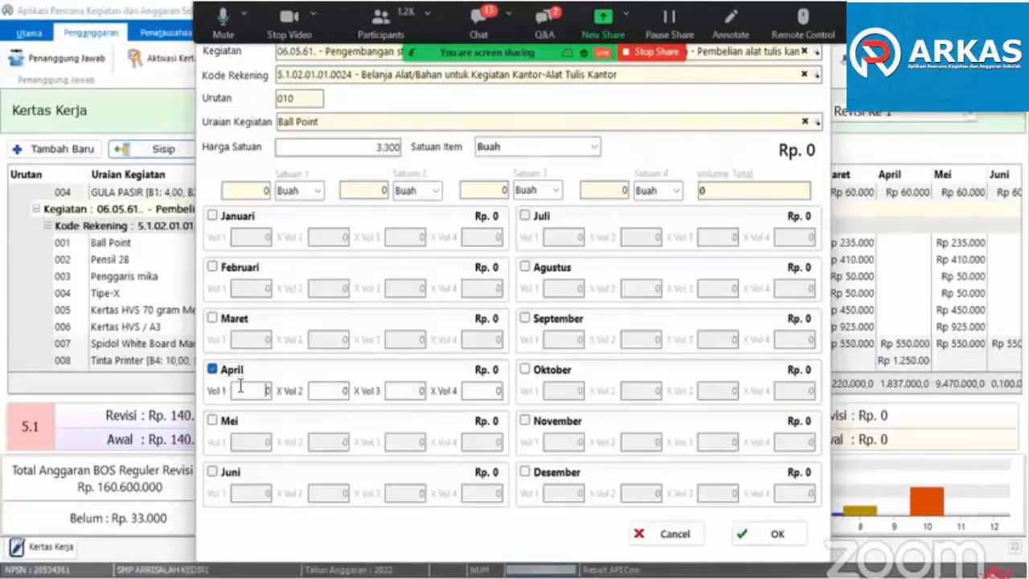
click(741, 535)
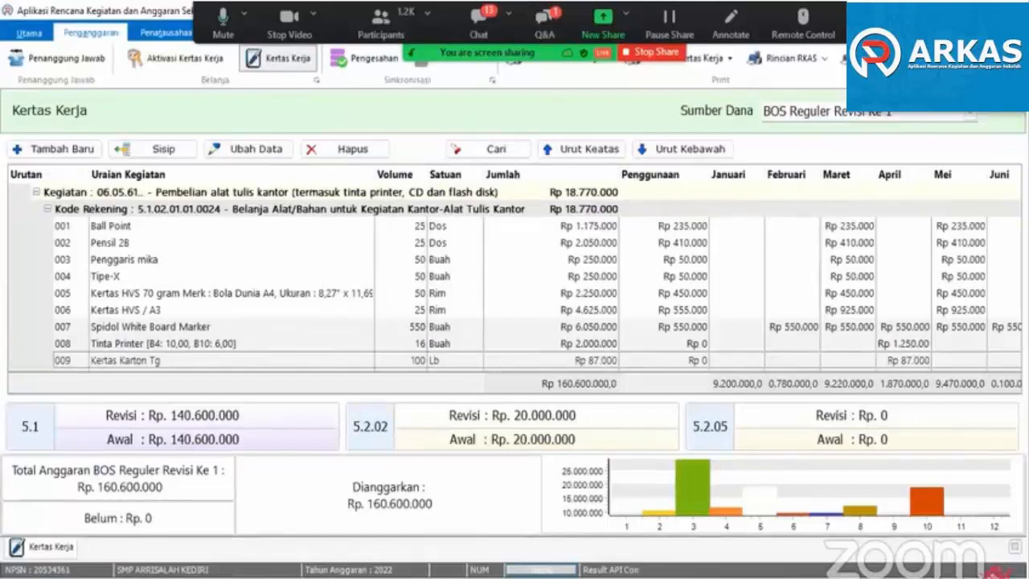
- Close the Kertas Kerja, synchronise the Pengesahan for BOS Reguler Revisi Ke 1, accept the terms and send the submission
key(Escape)
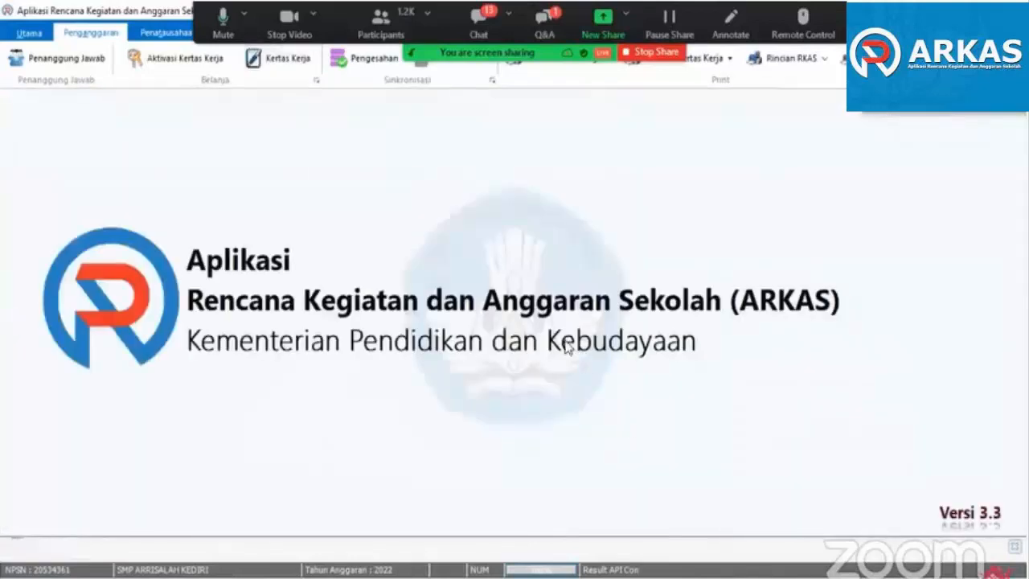
click(386, 61)
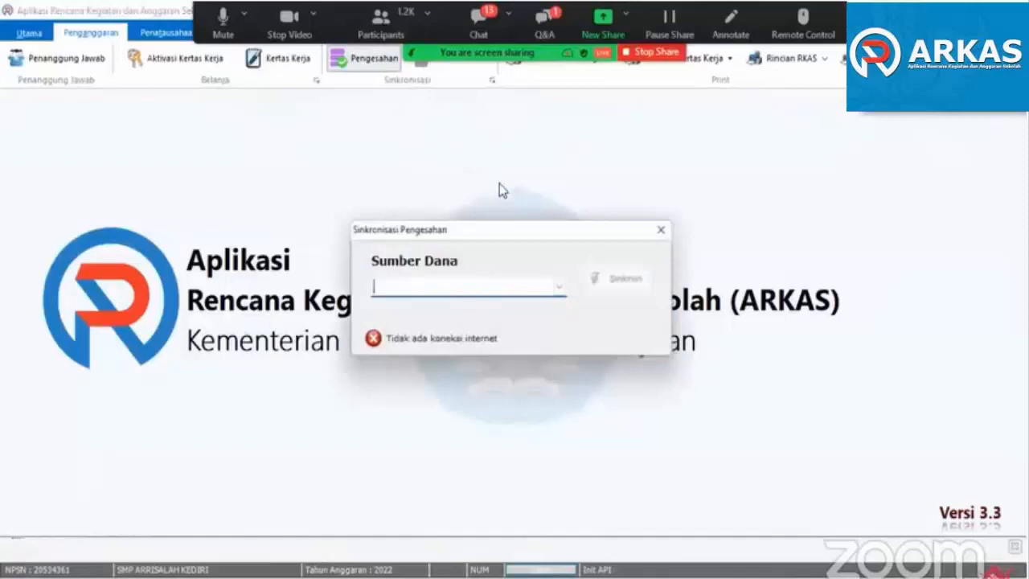
click(487, 291)
click(482, 307)
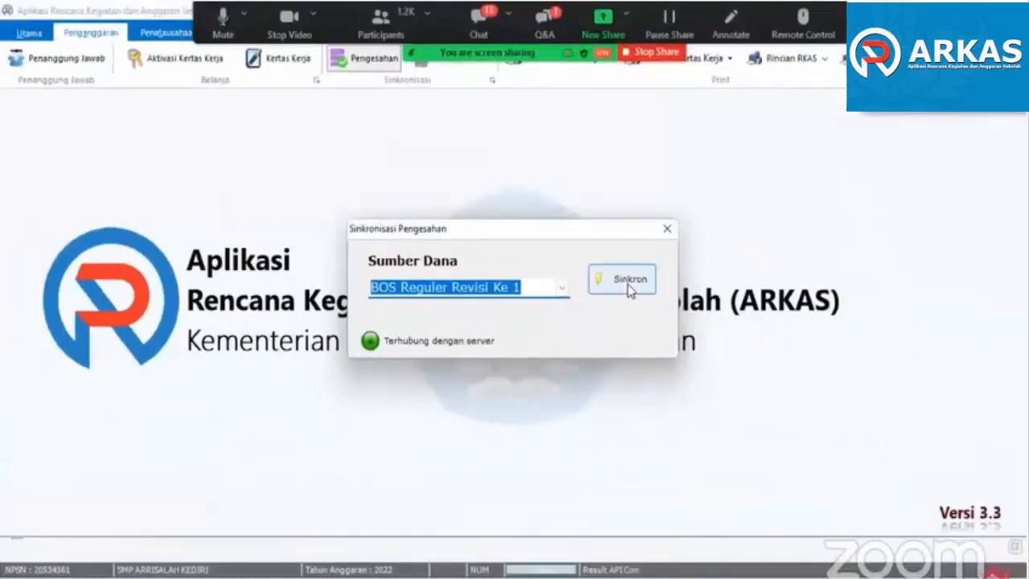
click(630, 289)
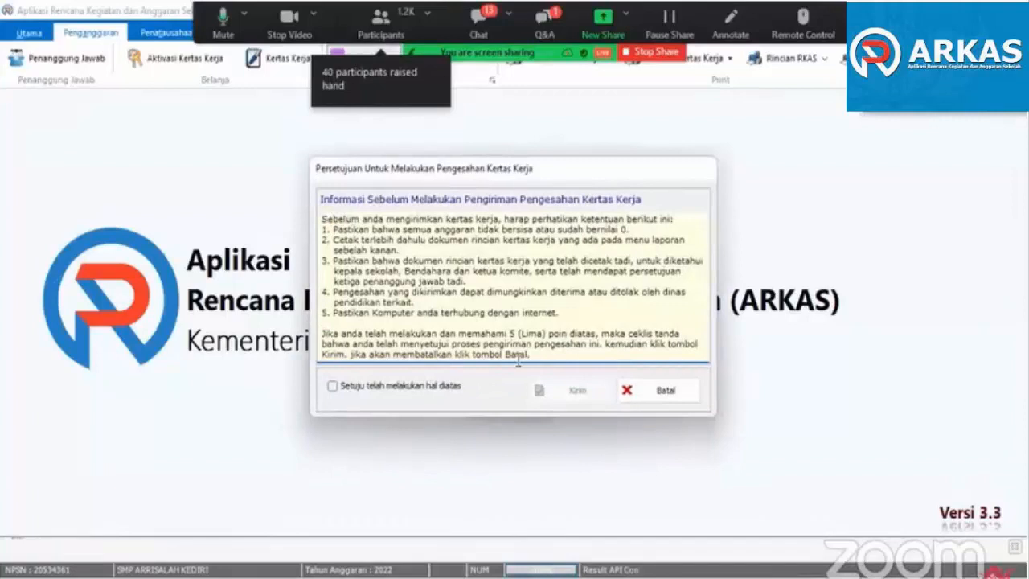
click(422, 389)
click(559, 398)
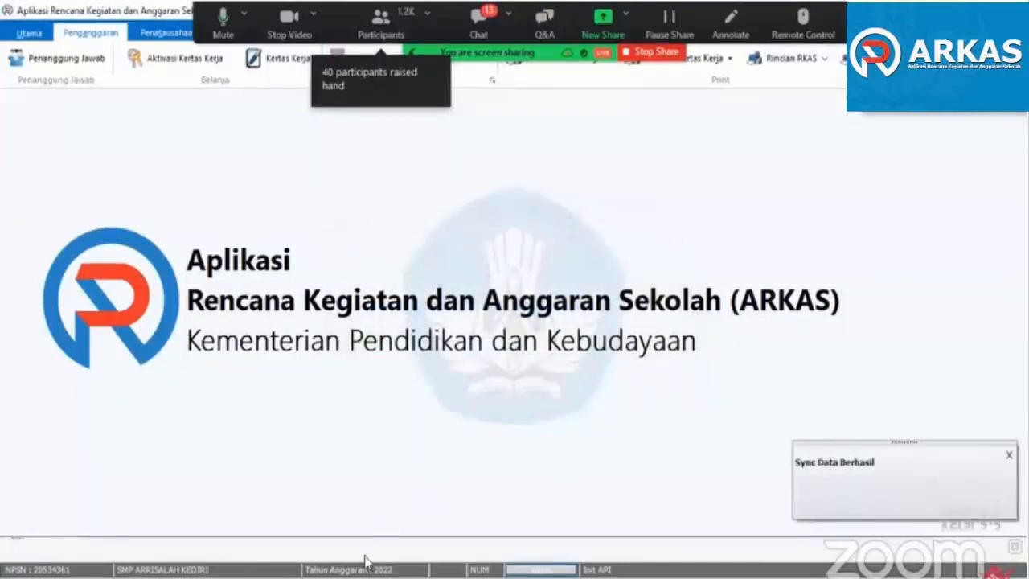
- Switch to MARKAS in the browser and close the Buku Kas Umum report and its print options
click(380, 527)
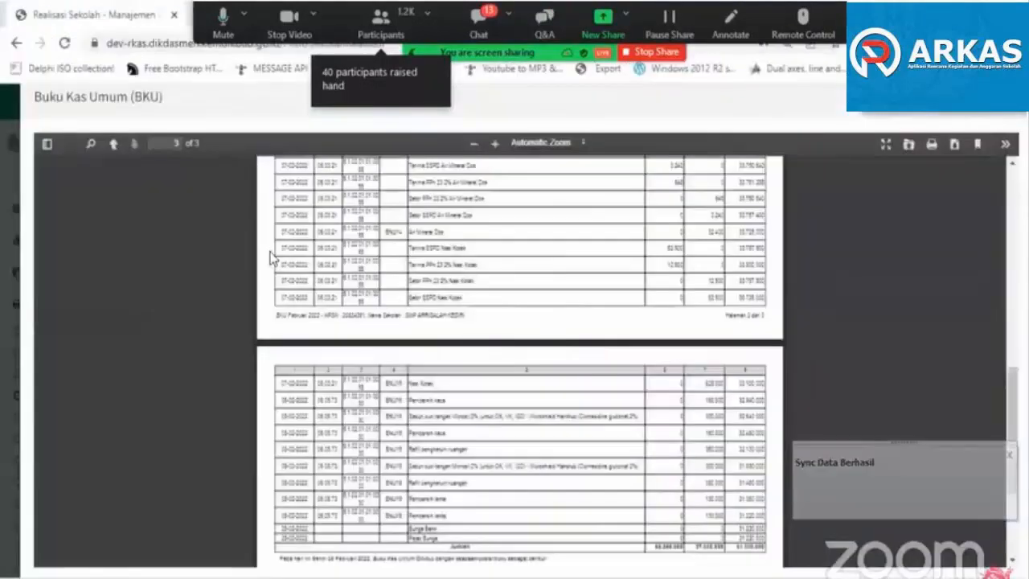
click(993, 124)
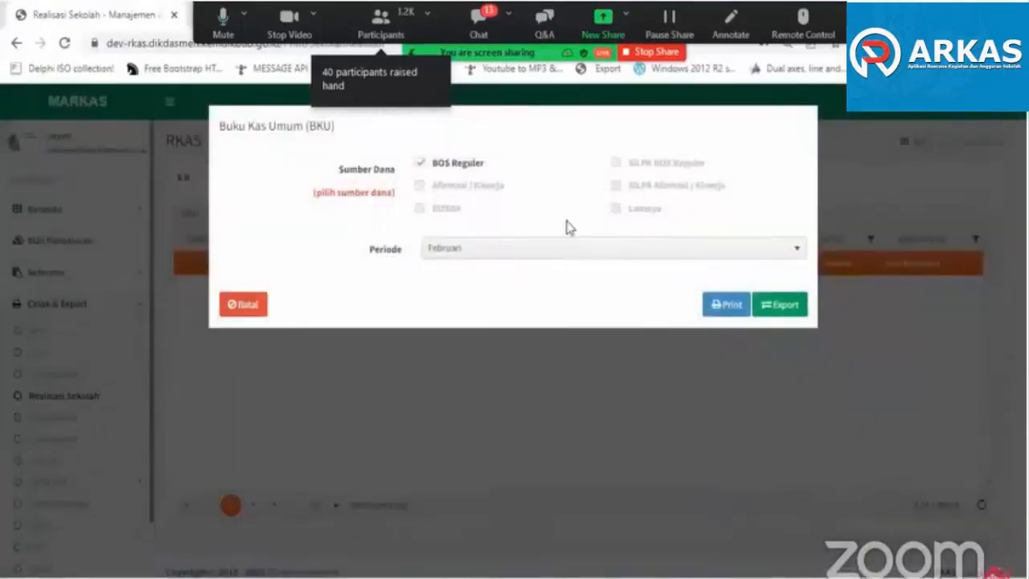
click(241, 303)
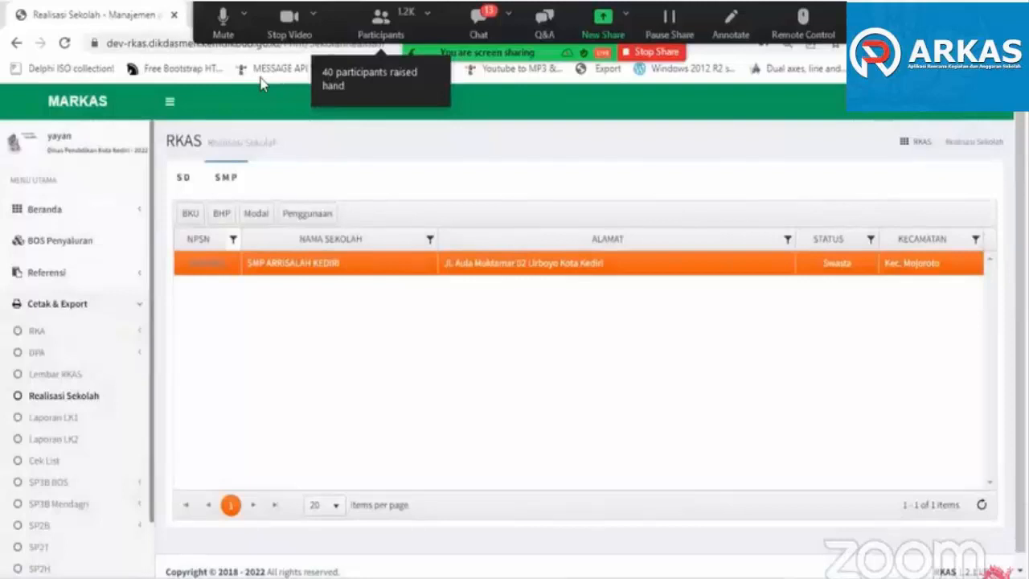
- Go to the Manajemen Aplikasi RKAS login page, answer the math captcha and sign in for budget year 2022
key(ctrl+l)
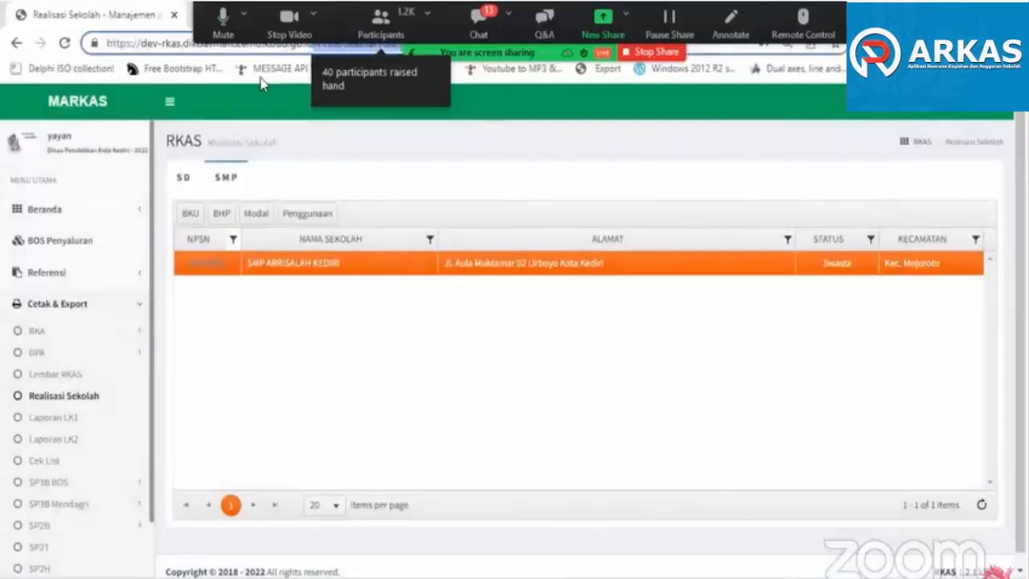
key(BackSpace)
key(Return)
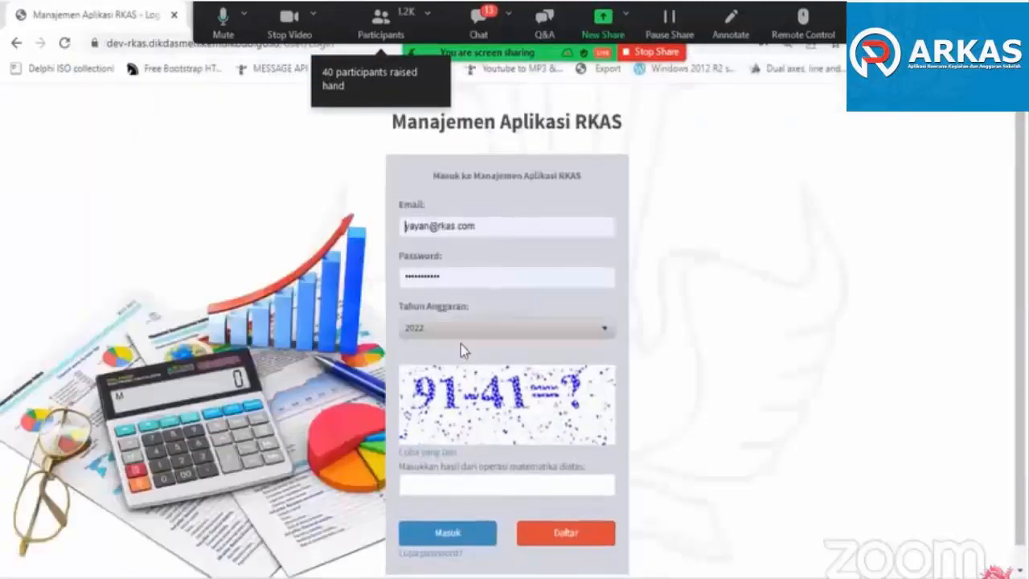
click(464, 487)
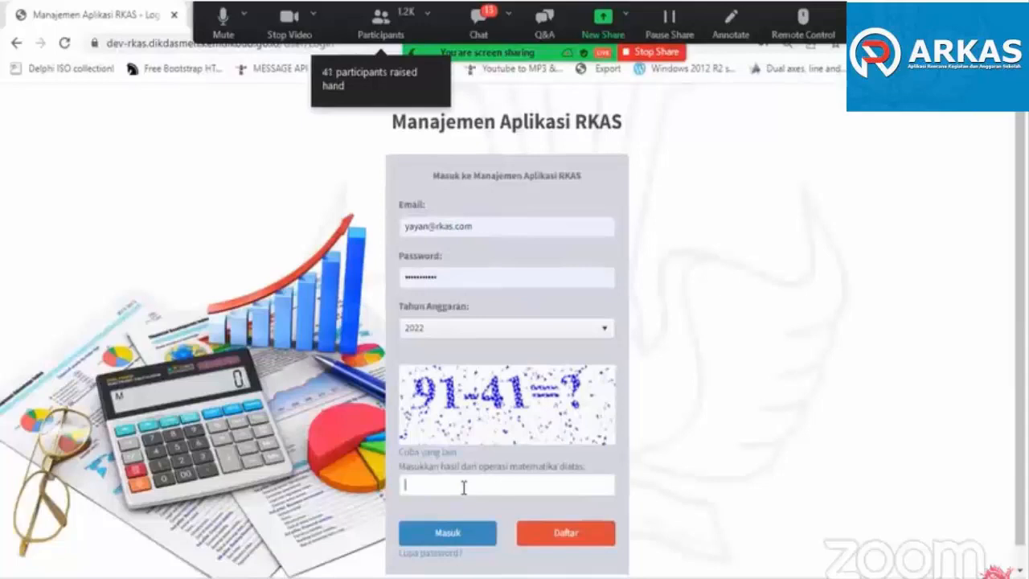
key(Return)
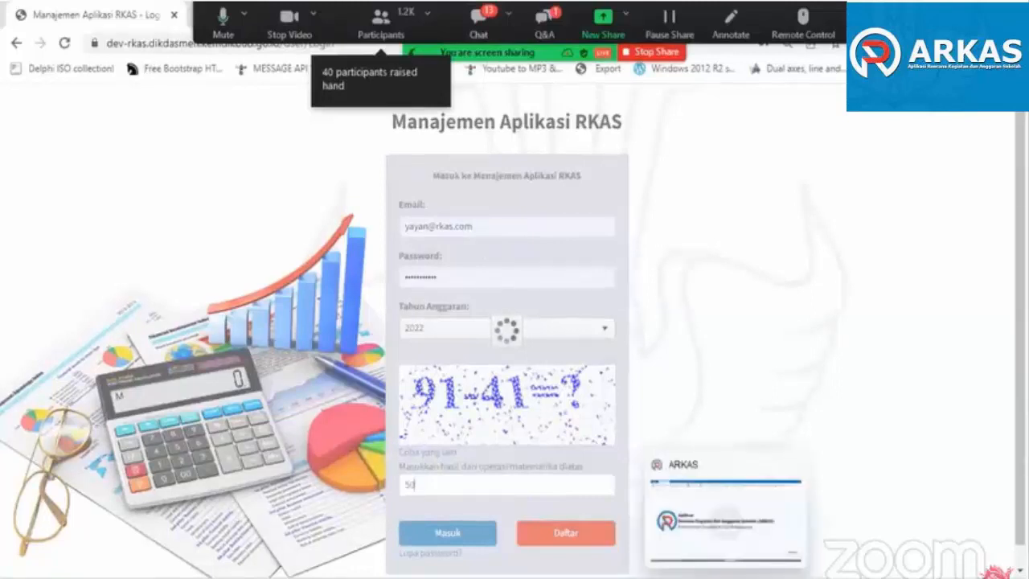
- Switch to ARKAS and check the Aktivasi Kertas Kerja page and the Sumber Dana choices in Aktivasi BKU
click(725, 577)
click(173, 58)
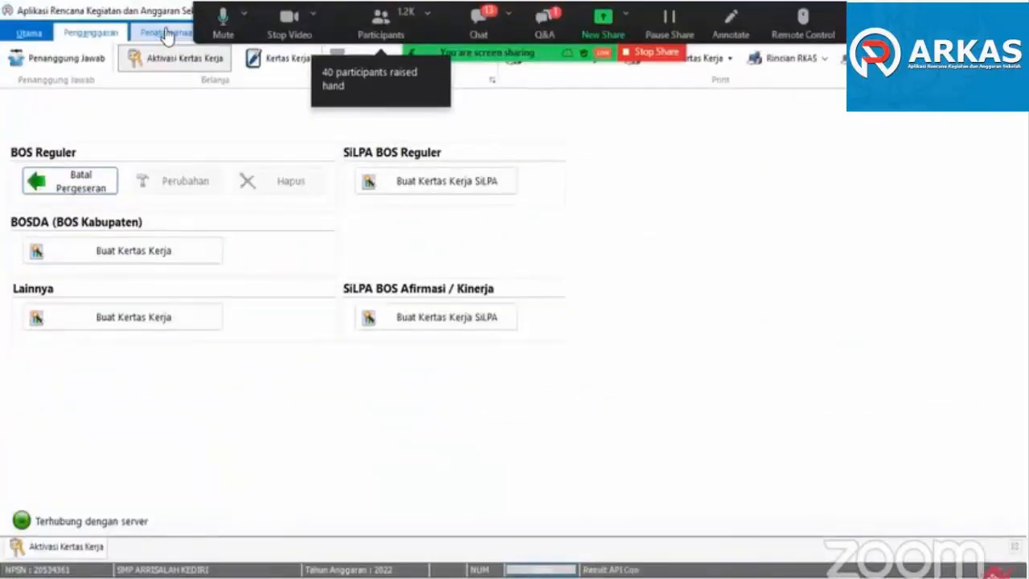
click(165, 36)
click(61, 62)
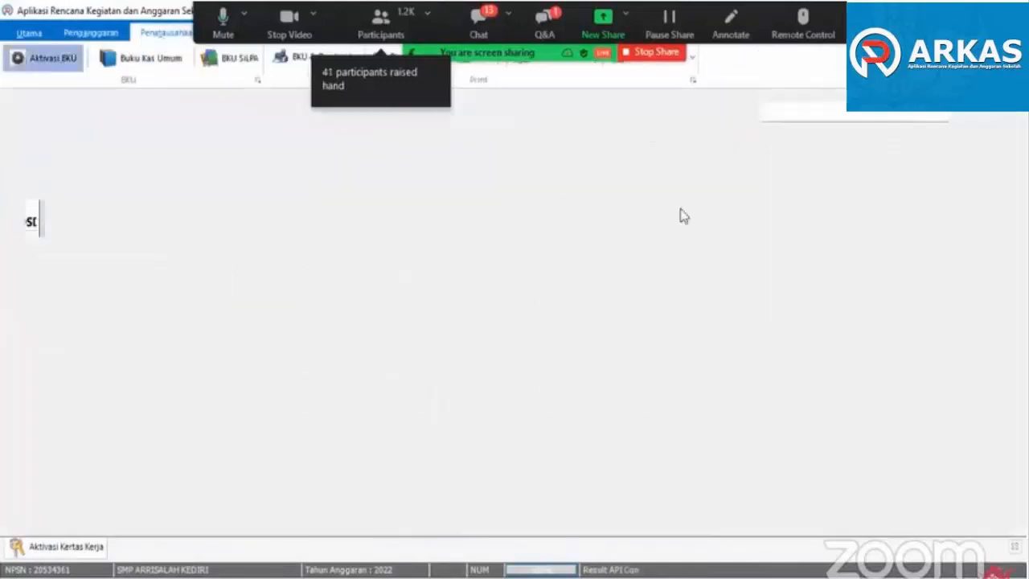
click(818, 128)
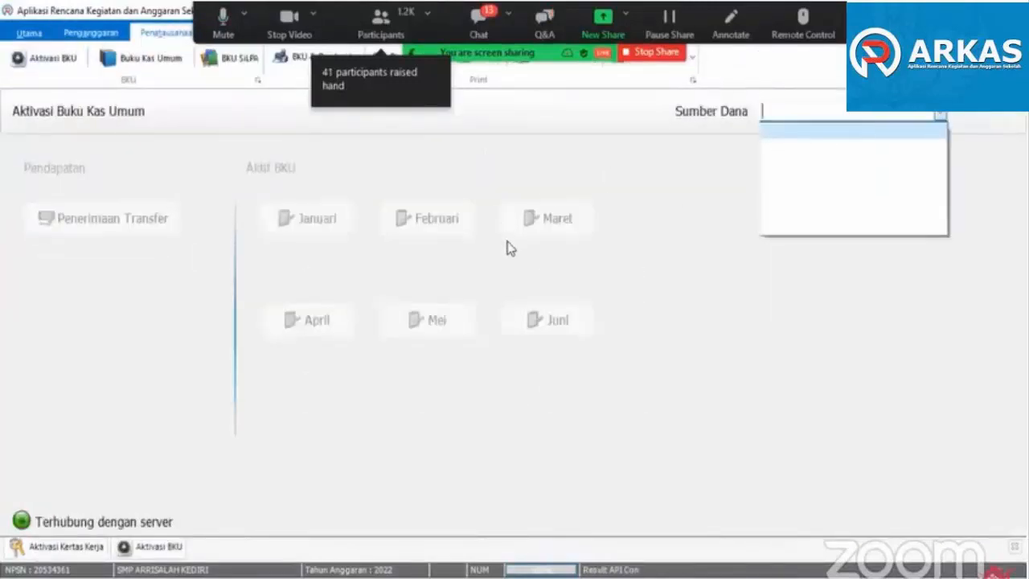
key(alt+Tab)
- Switch to the browser, find Dinas Pendidikan Kota Kediri in the institution list and enter MARKAS with it
key(alt+Tab)
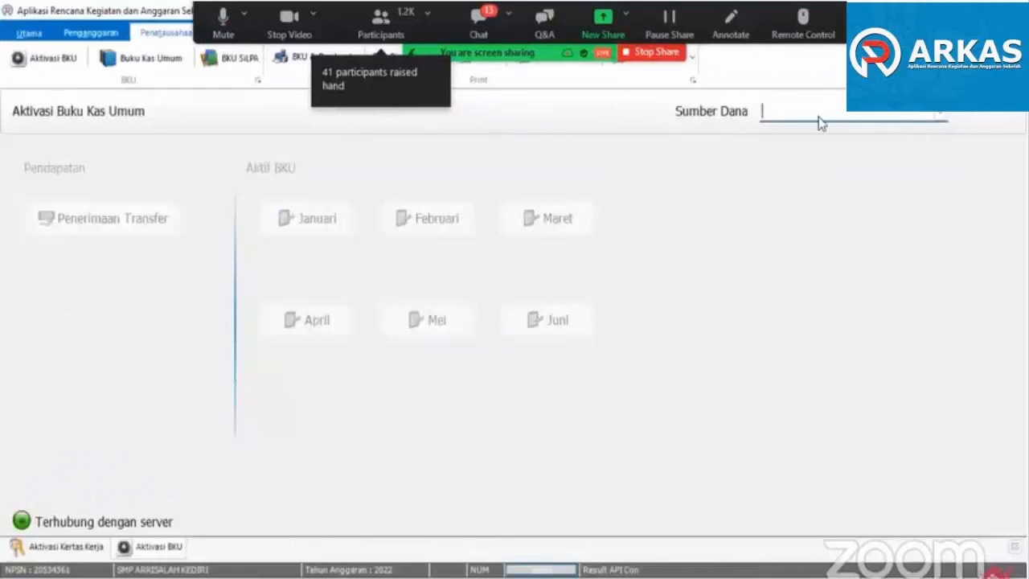
key(alt+Tab)
click(645, 258)
click(507, 211)
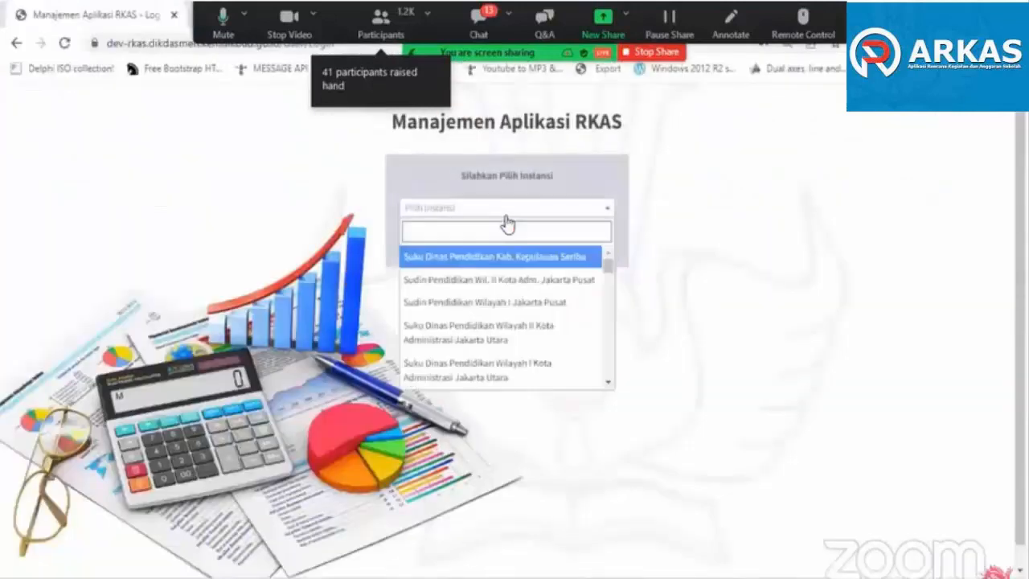
text(kend)
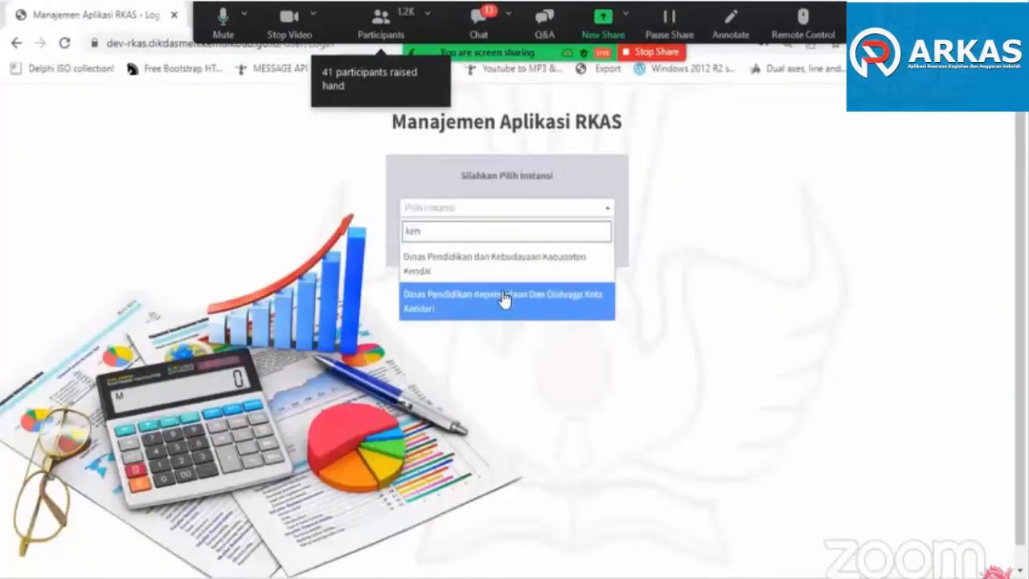
key(BackSpace)
text(diri)
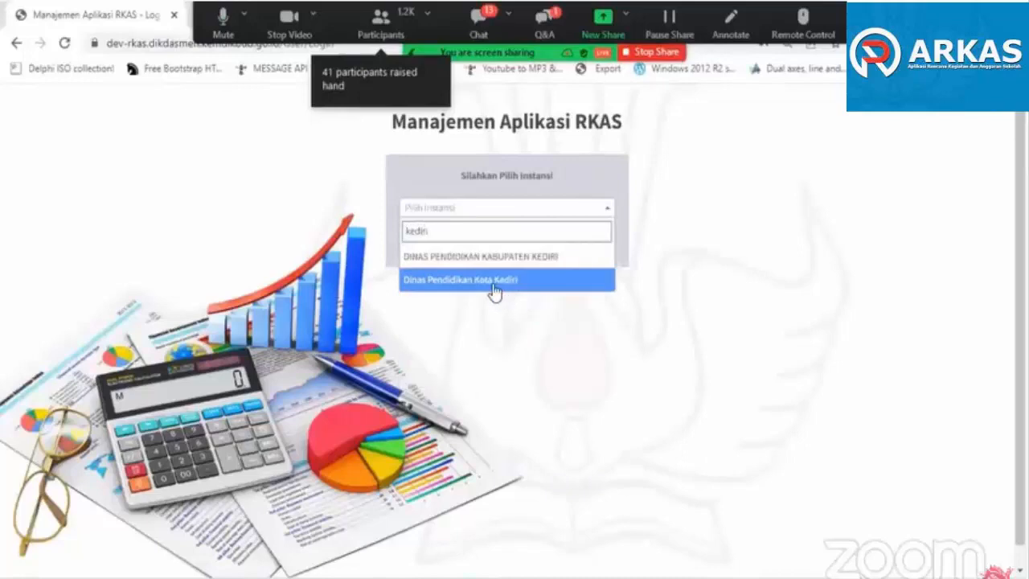
click(500, 290)
click(469, 251)
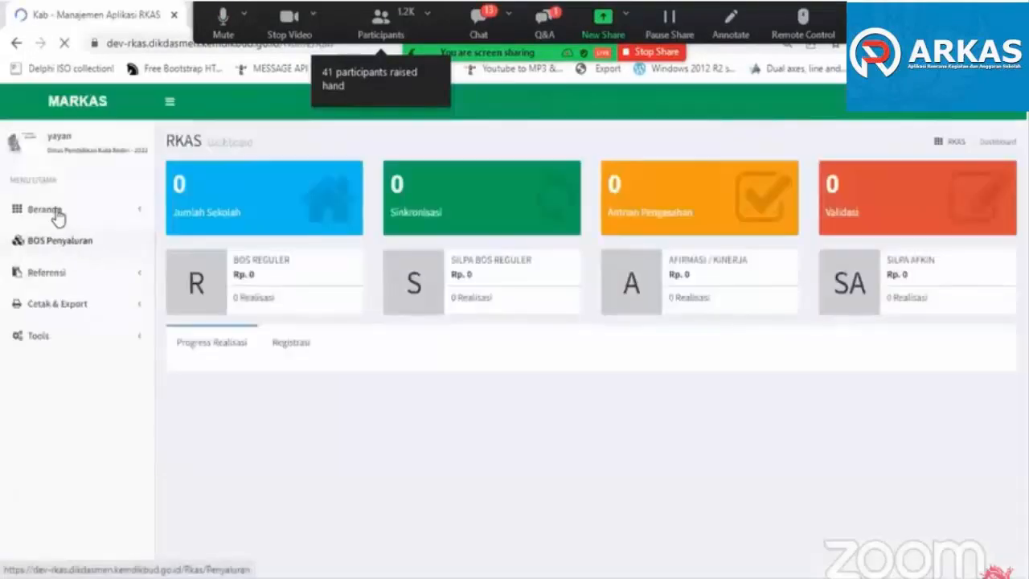
- Open the Pengesahan detail of the BOS Reguler Revisi Ke 1 submission from SMP ARRISALAH KEDIRI among the SMP schools
click(56, 210)
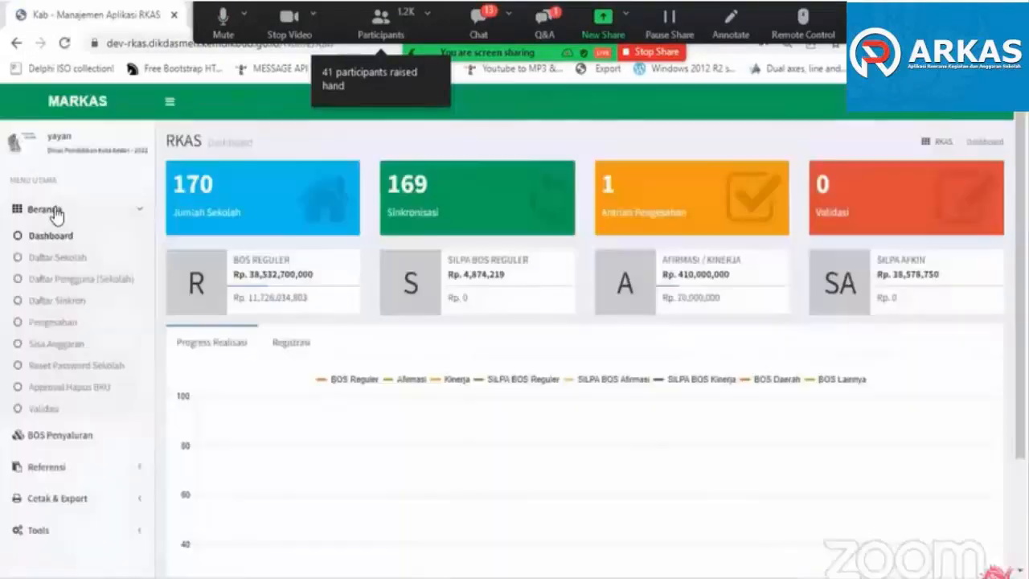
click(69, 328)
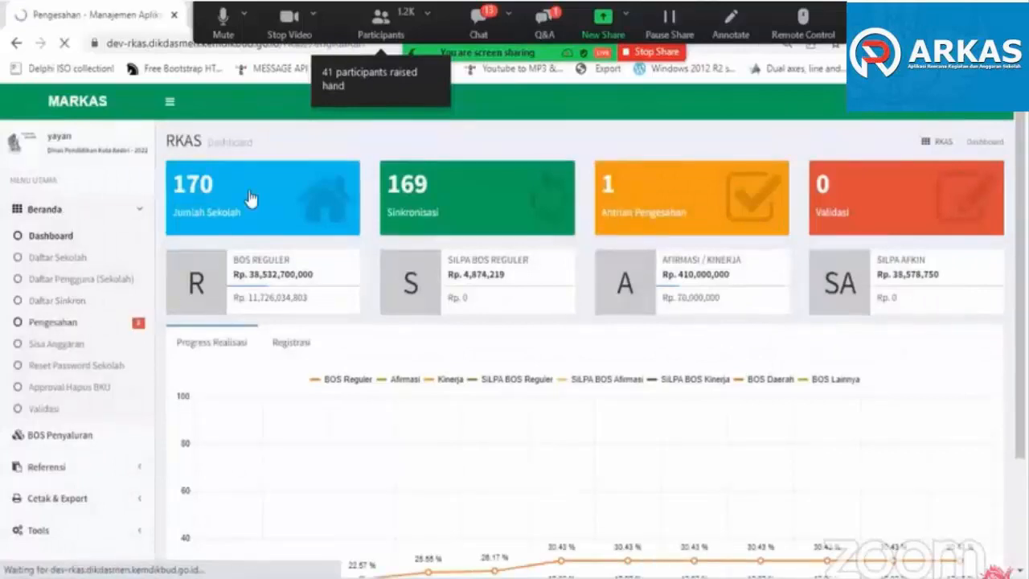
click(226, 178)
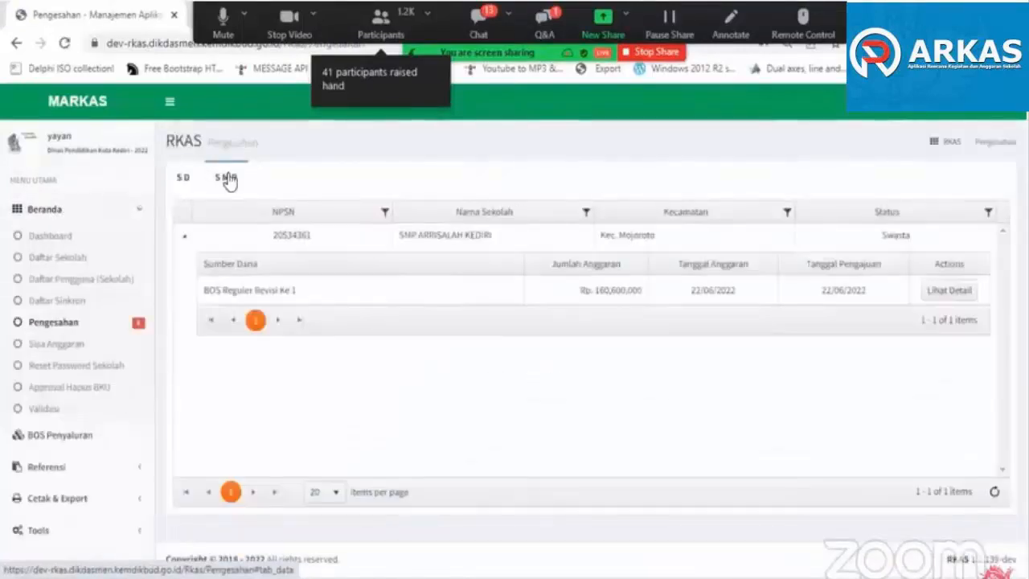
click(949, 293)
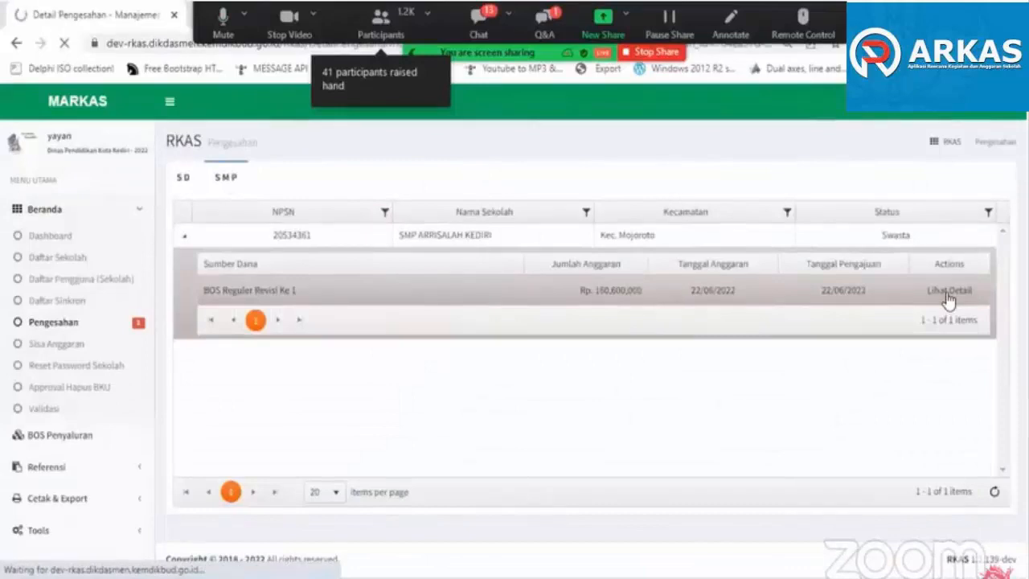
- Approve the BOS Reguler Revisi Ke 1 budget submission, confirm the approval and switch to ARKAS
scroll(965, 482, down, 2)
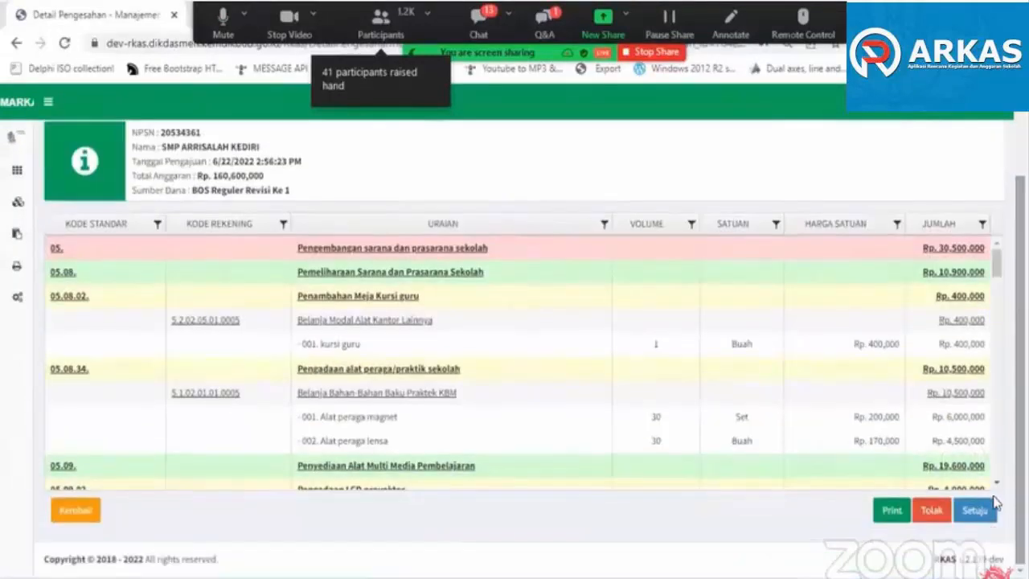
click(974, 510)
click(689, 209)
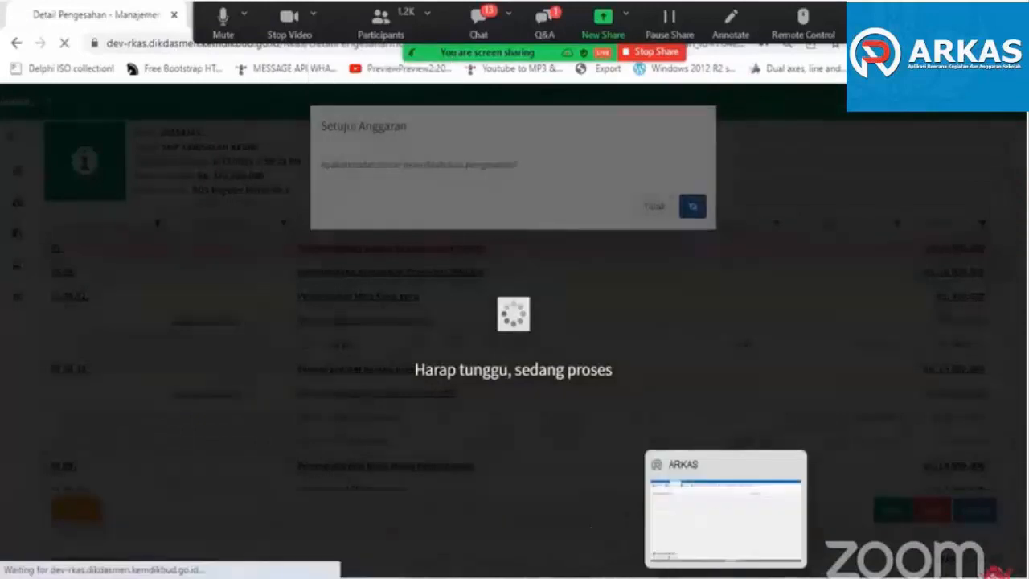
click(725, 574)
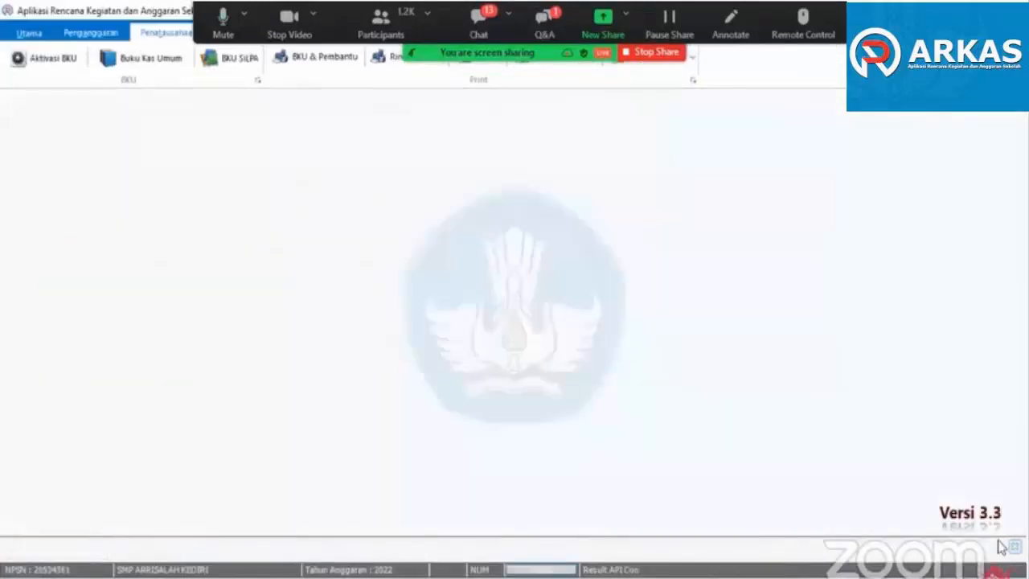
- Retrieve the Pengesahan status of the submitted budget from the server and dismiss the status notice
click(87, 32)
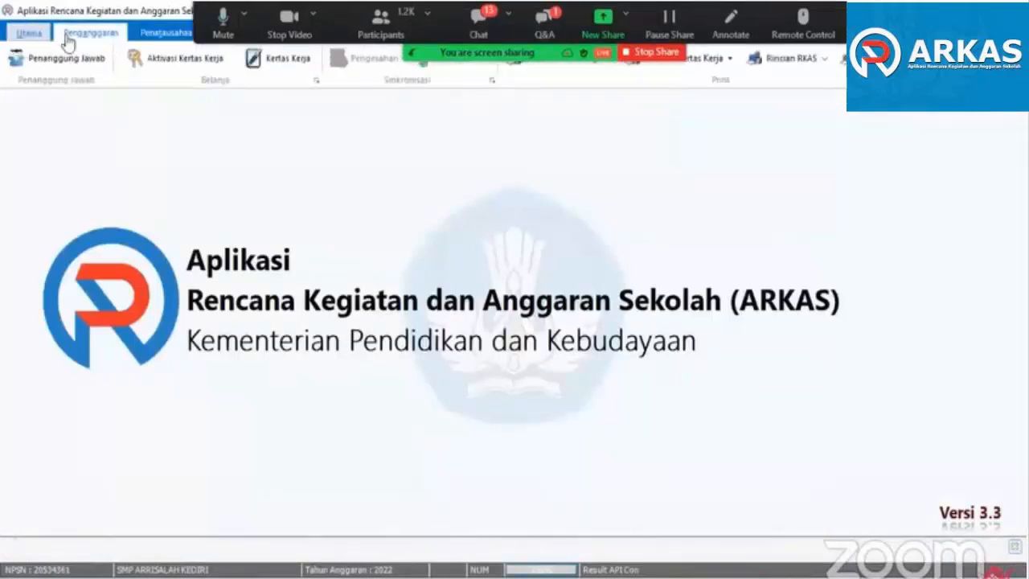
click(439, 71)
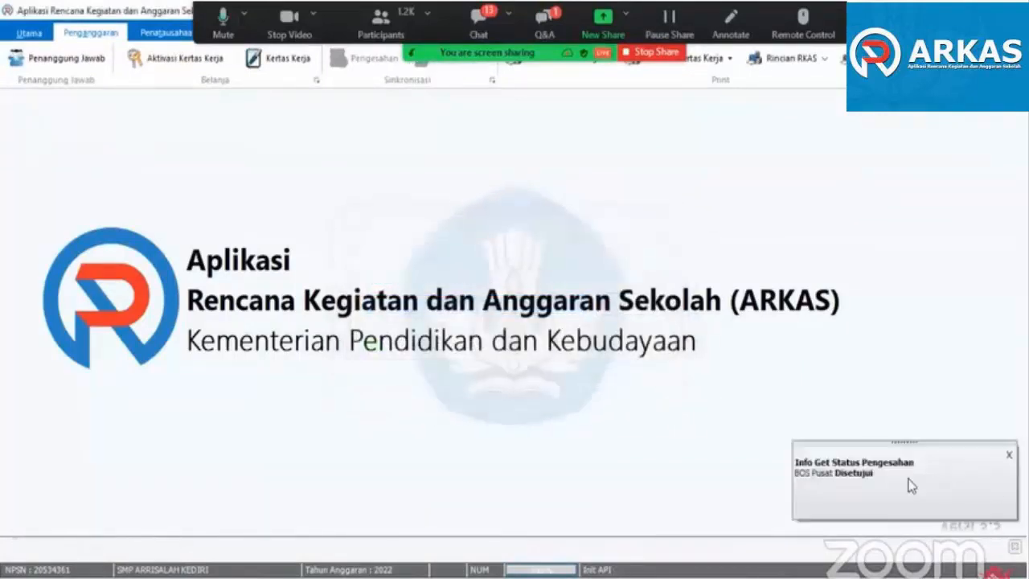
click(1005, 454)
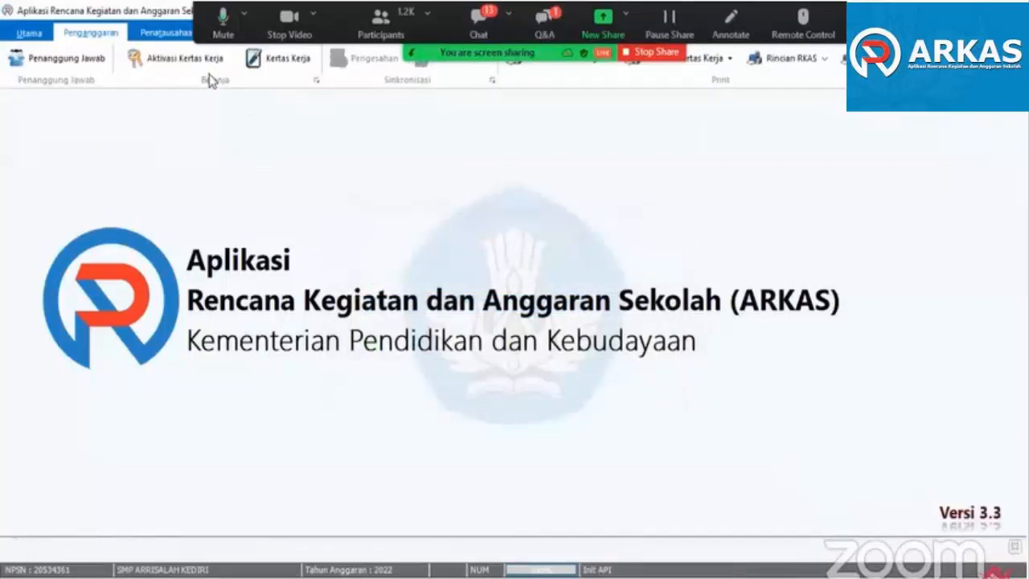
- Open Aktivasi BKU and choose BOS Reguler Revisi Ke 1 as the Sumber Dana
click(165, 36)
click(46, 58)
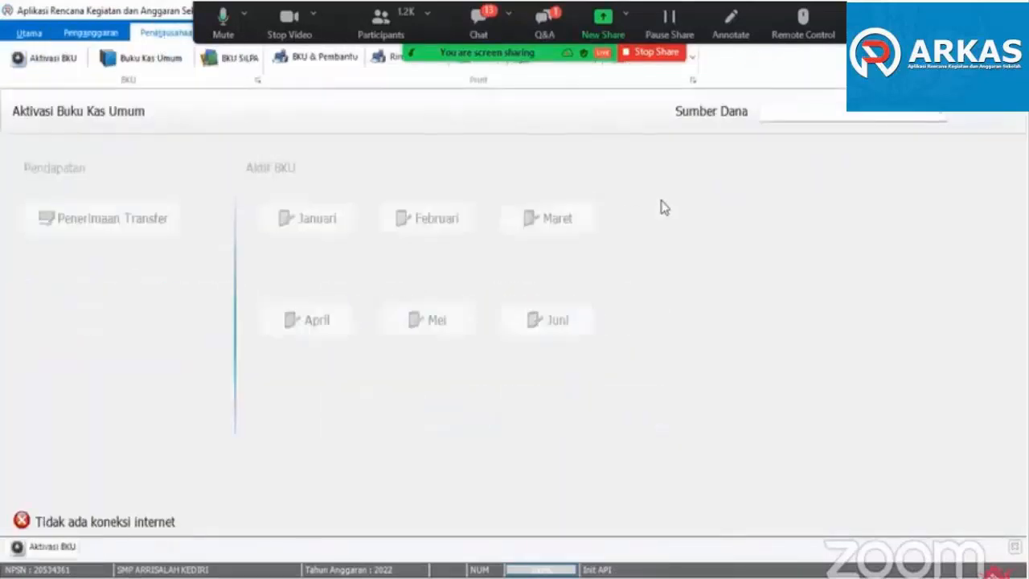
click(783, 118)
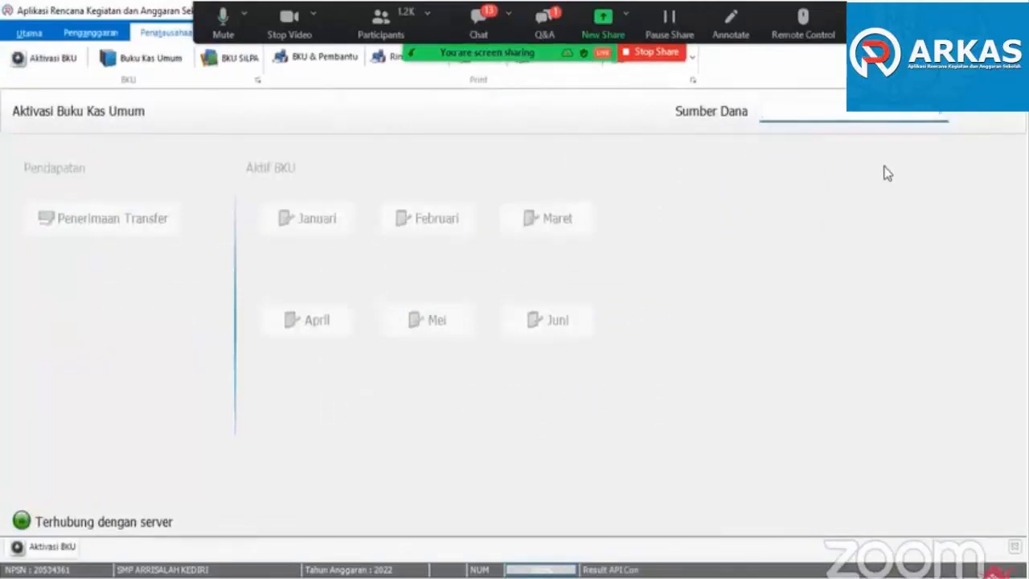
click(857, 115)
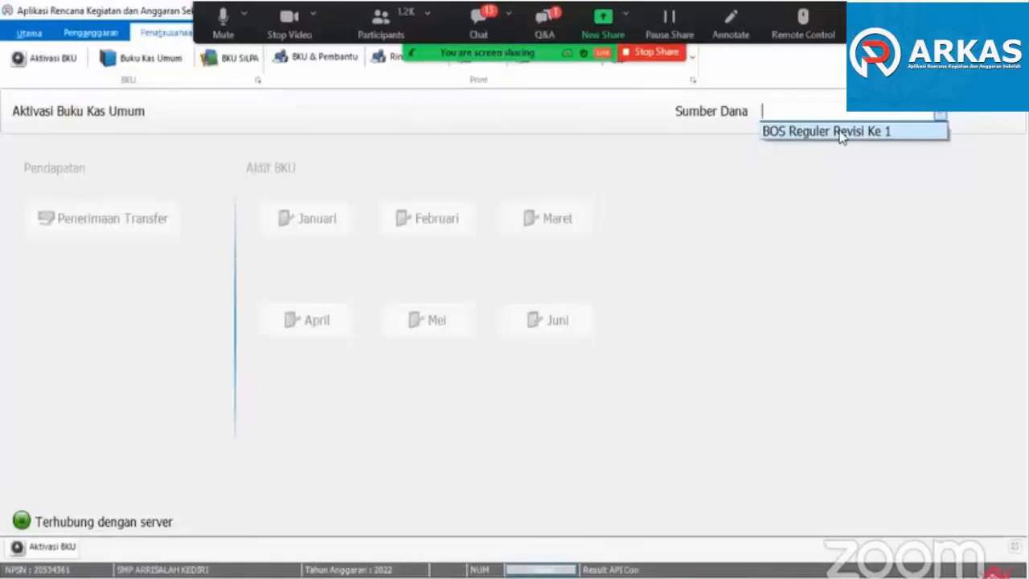
click(841, 133)
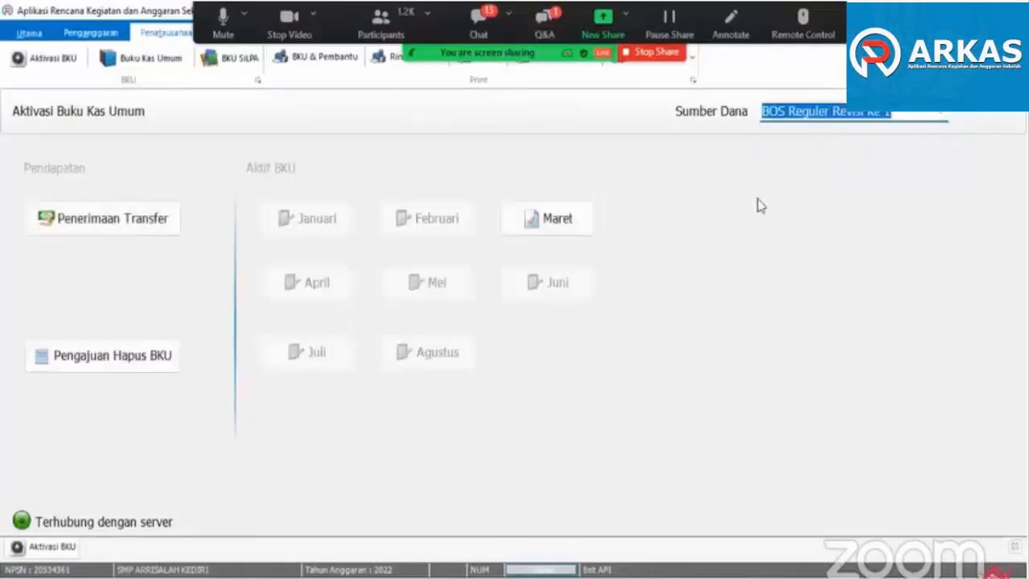
- Close the Maret BKU and activate the April BKU, confirming both
click(557, 223)
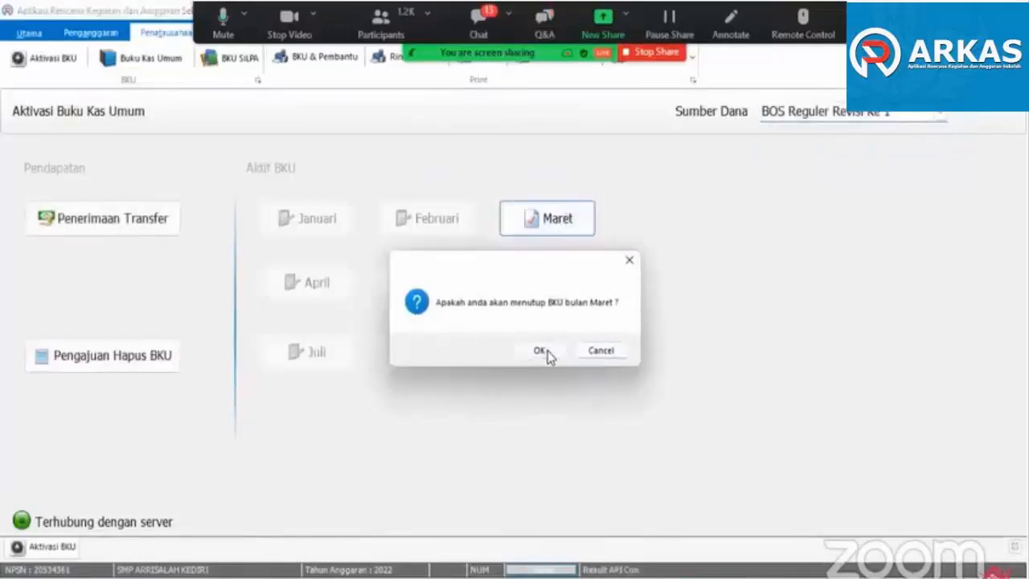
click(546, 353)
click(577, 355)
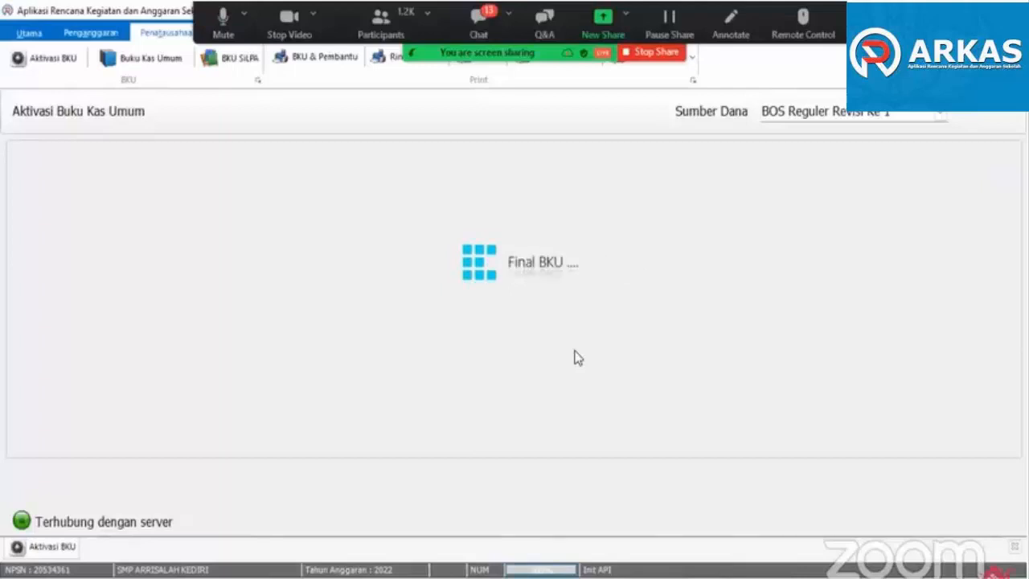
click(303, 286)
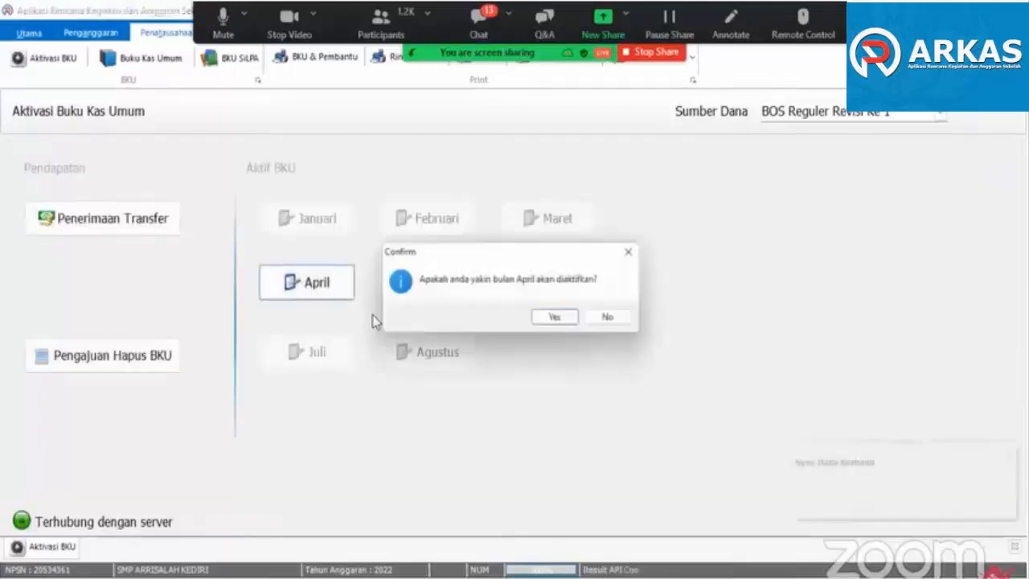
click(553, 317)
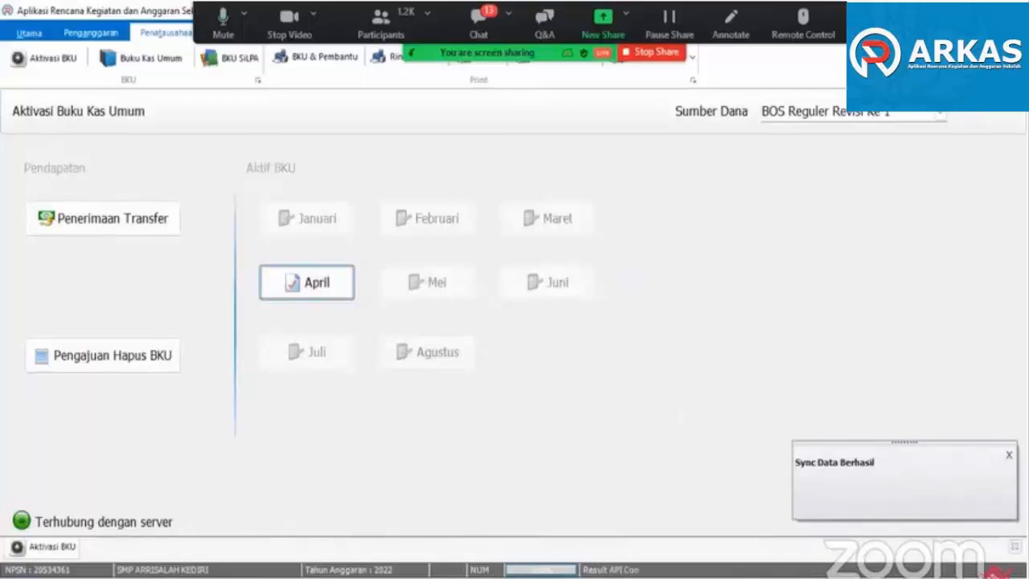
- Open the Buku Kas Umum with BOS Reguler Revisi Ke 1 as the Sumber Dana
click(147, 60)
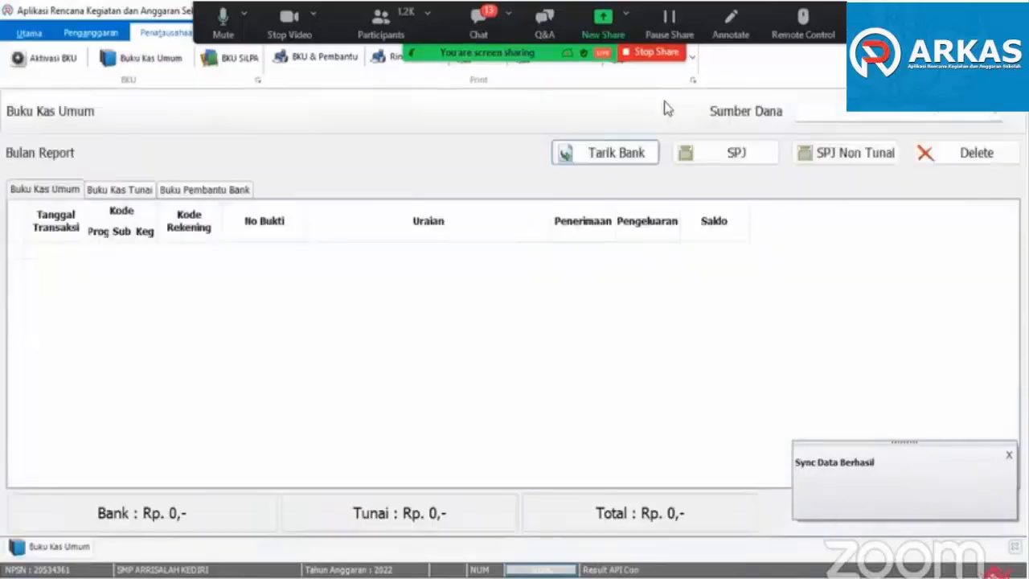
click(812, 116)
click(816, 129)
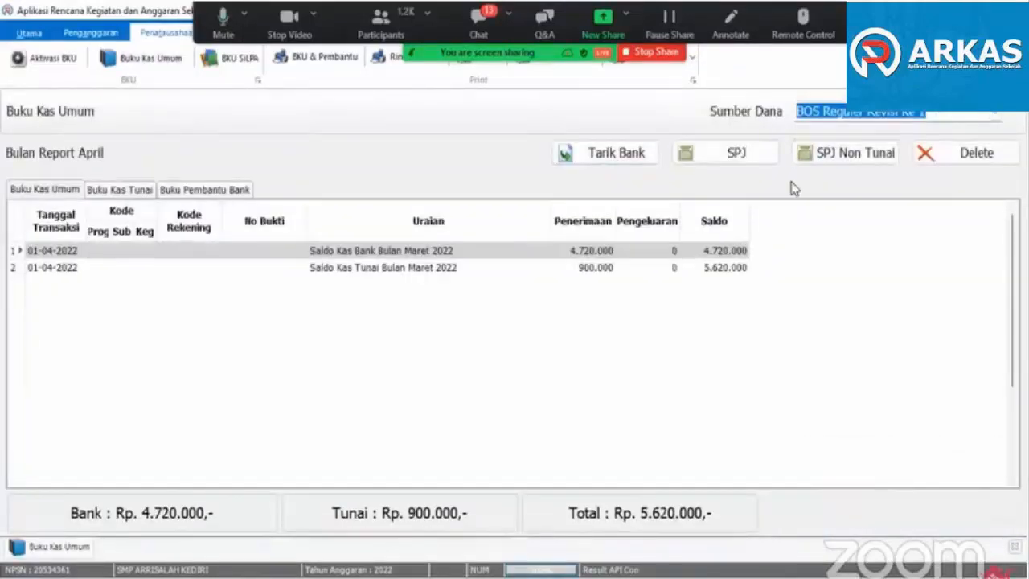
- In a new SPJ entry, choose the Belanja Jasa Tenaga Pendidikan / Honorarium Guru account and examine its Kegiatan list with remaining balances and periods
click(737, 155)
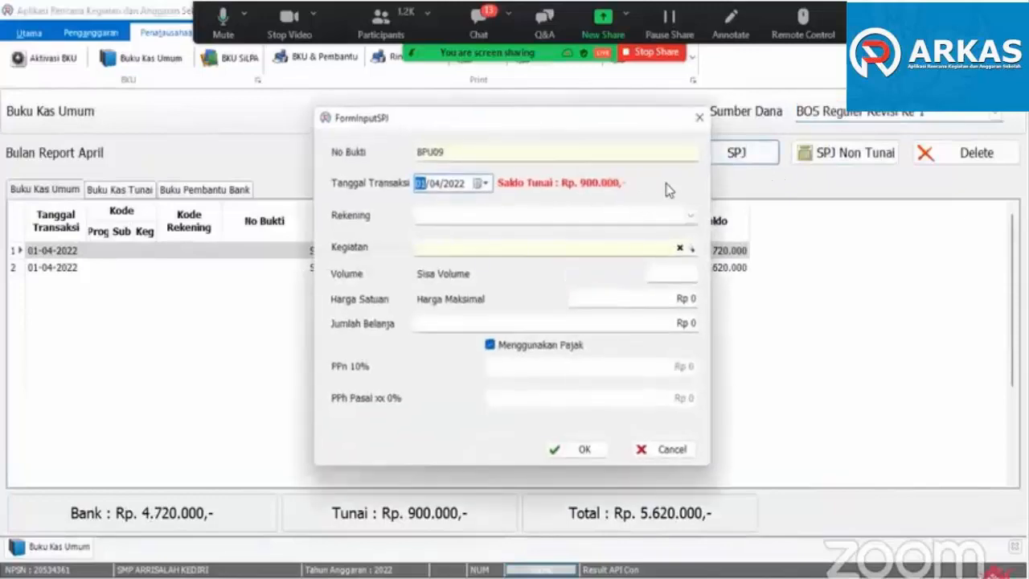
click(692, 214)
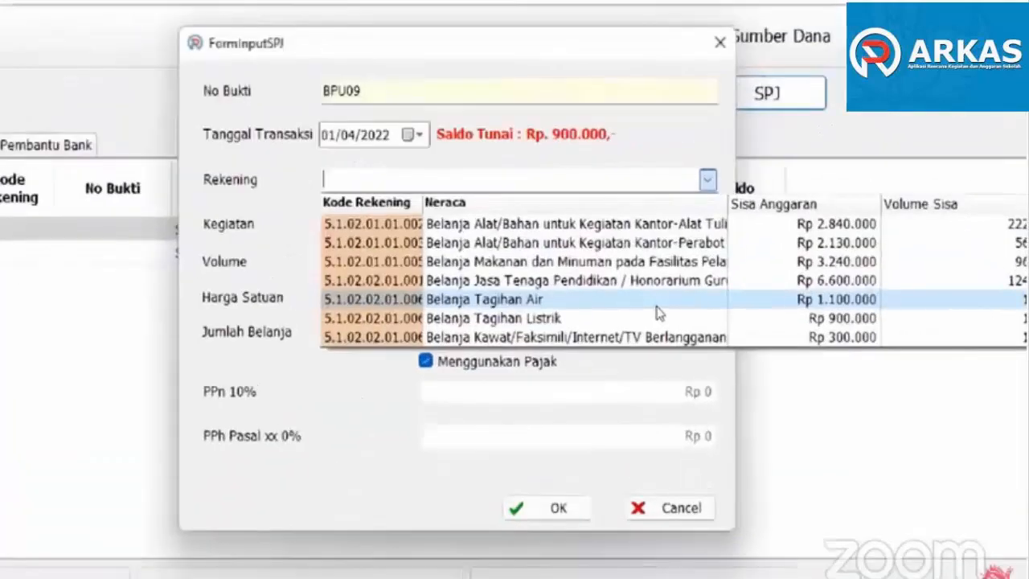
scroll(652, 304, down, 1)
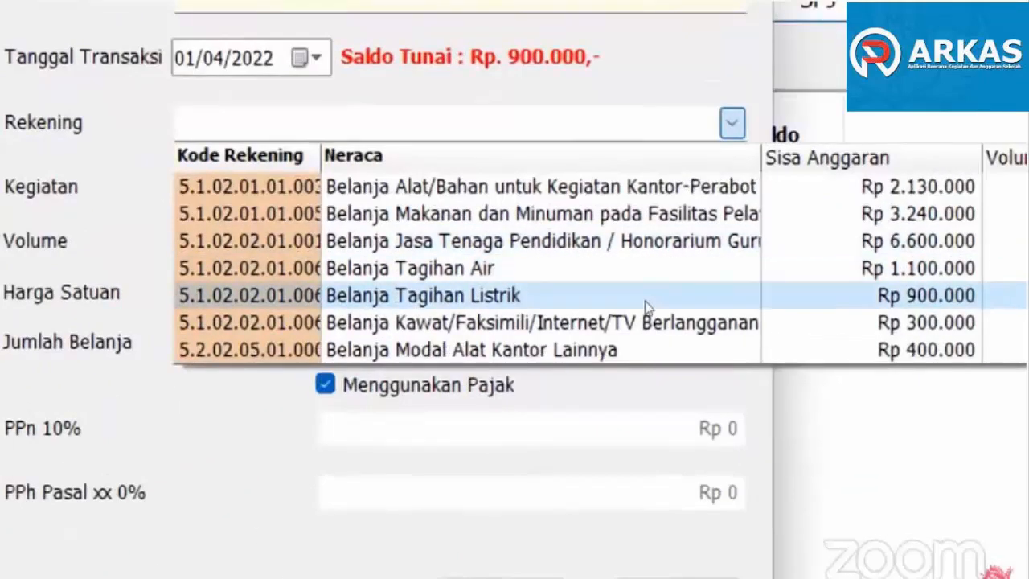
click(565, 278)
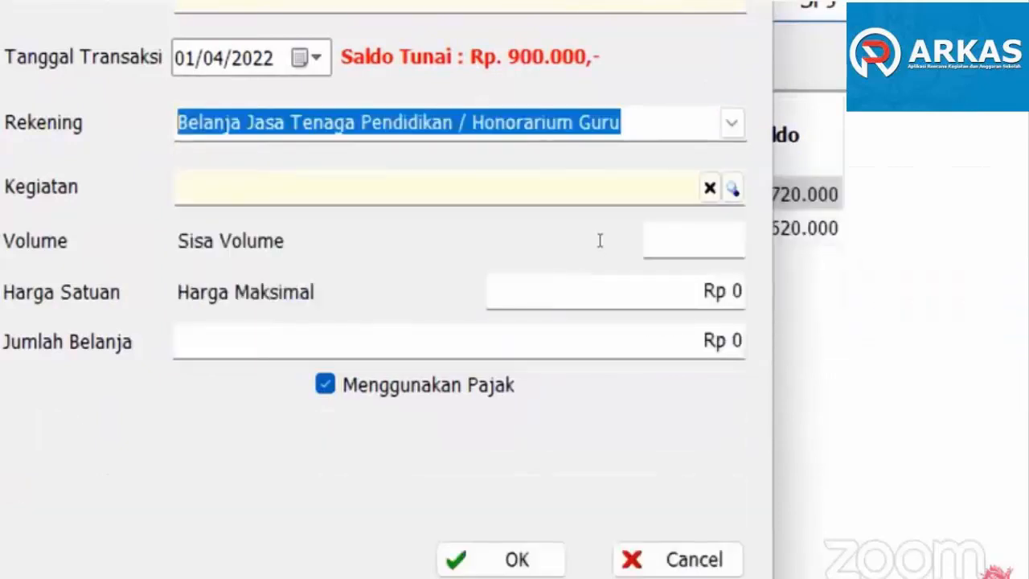
click(602, 196)
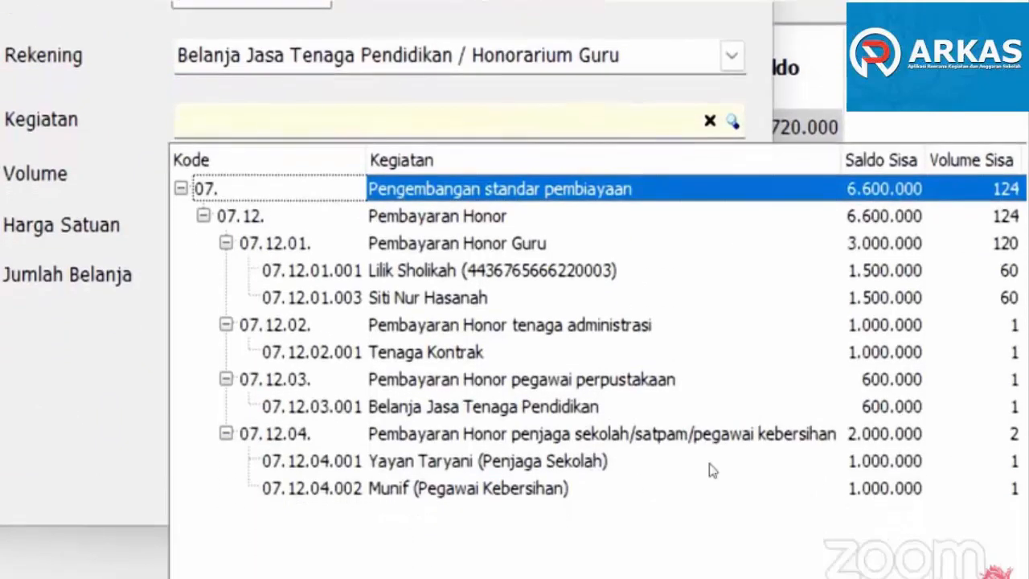
click(539, 380)
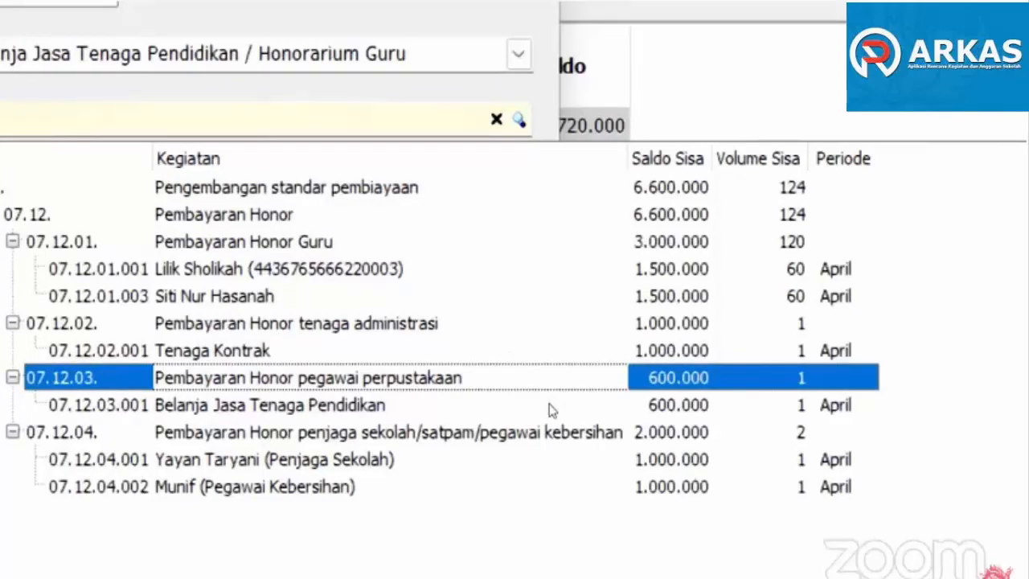
key(Down)
key(Down)
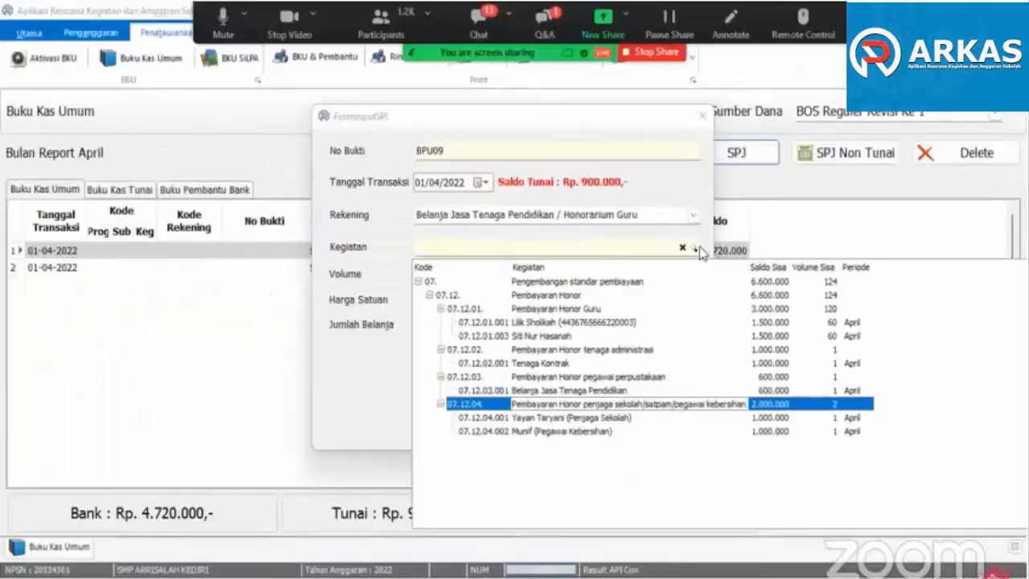
click(520, 121)
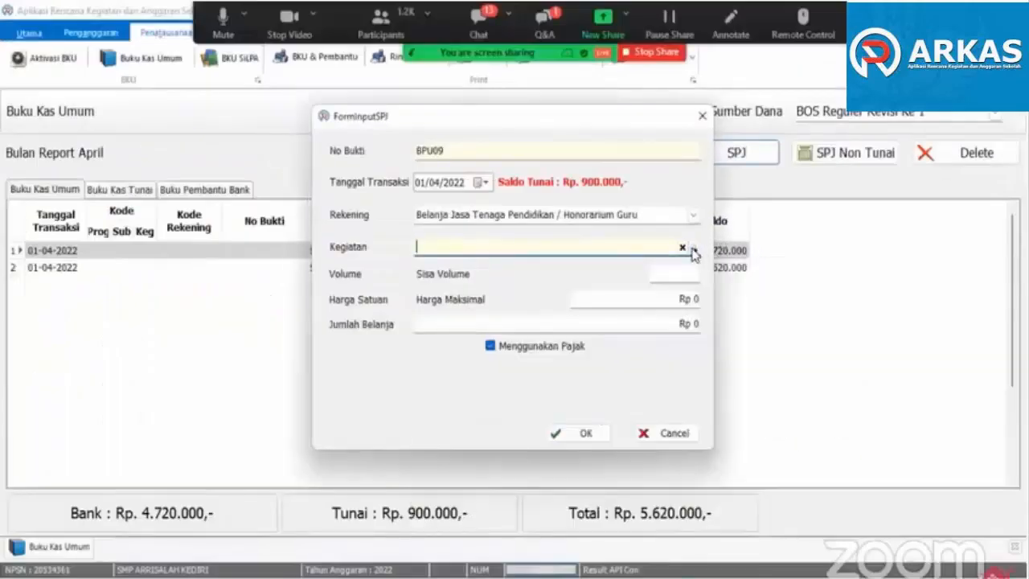
click(696, 249)
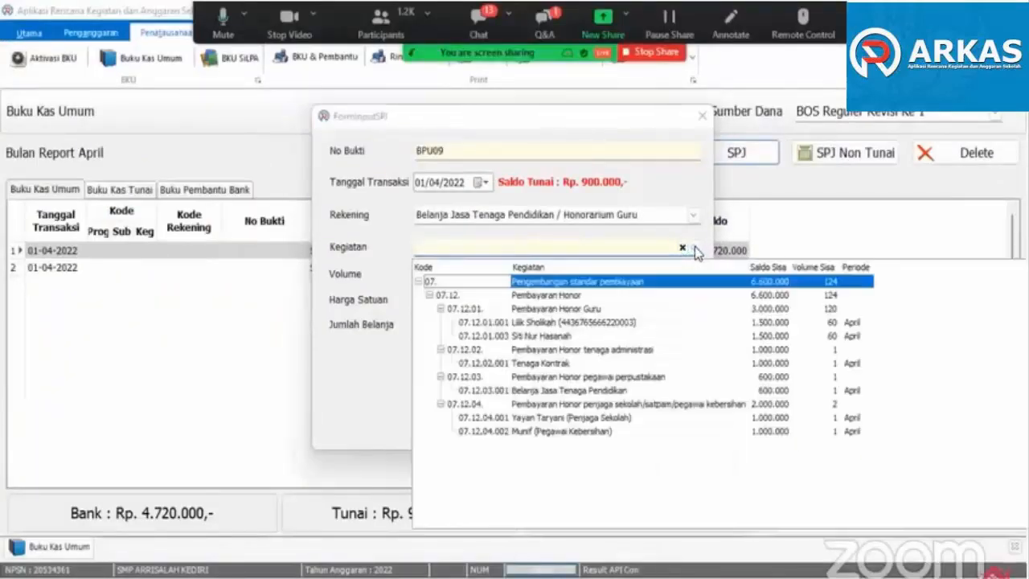
- Switch the SPJ account to Alat Tulis Kantor, examine the nota items for Pembelian alat tulis kantor and cancel the entry
click(694, 217)
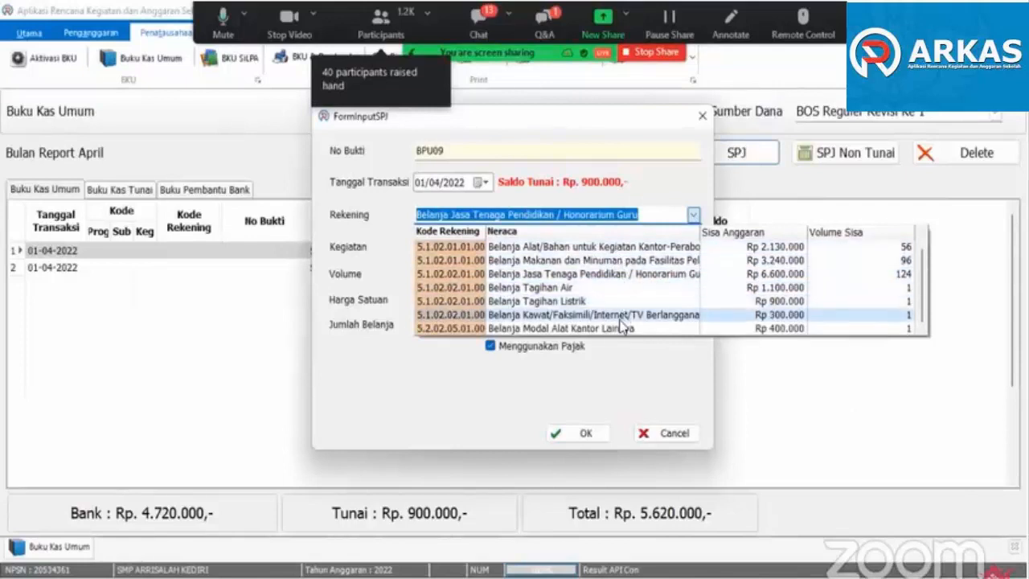
scroll(615, 273, up, 1)
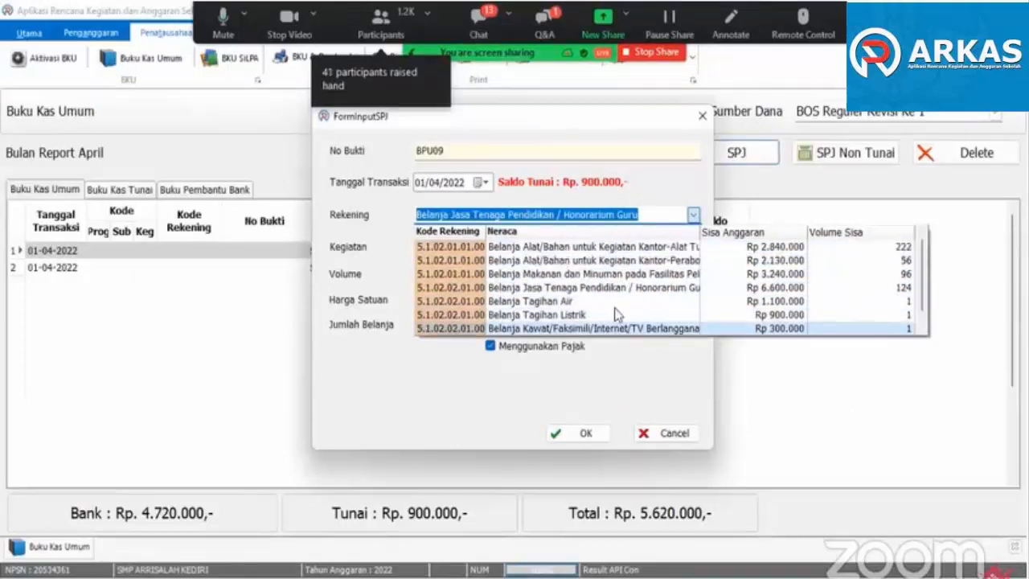
click(610, 249)
click(559, 247)
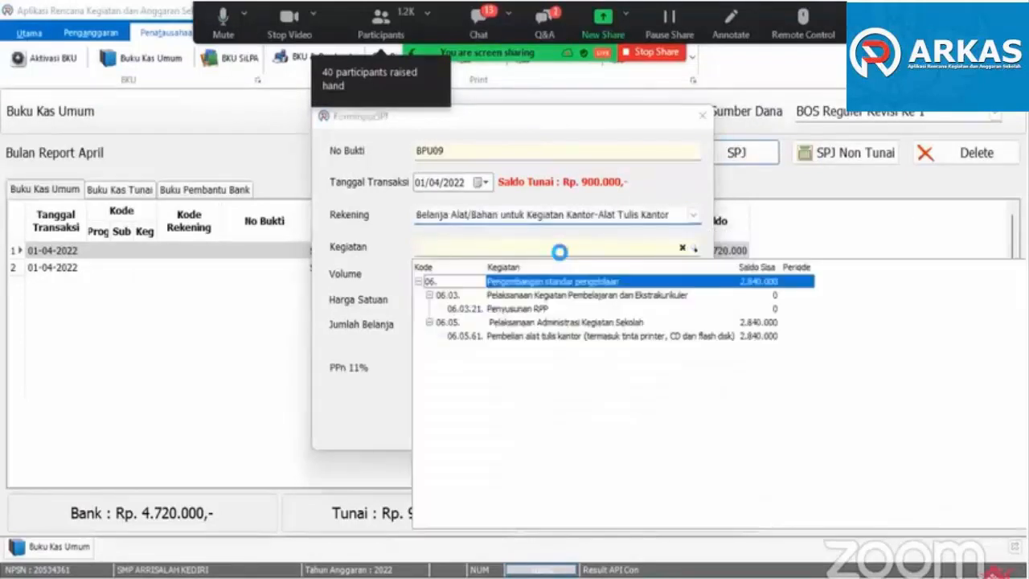
click(560, 344)
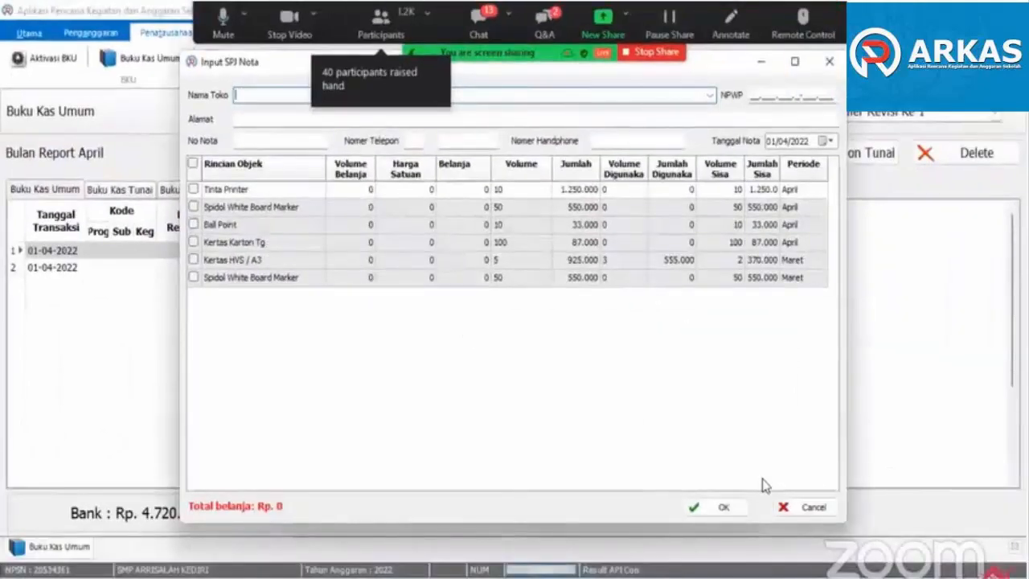
click(789, 510)
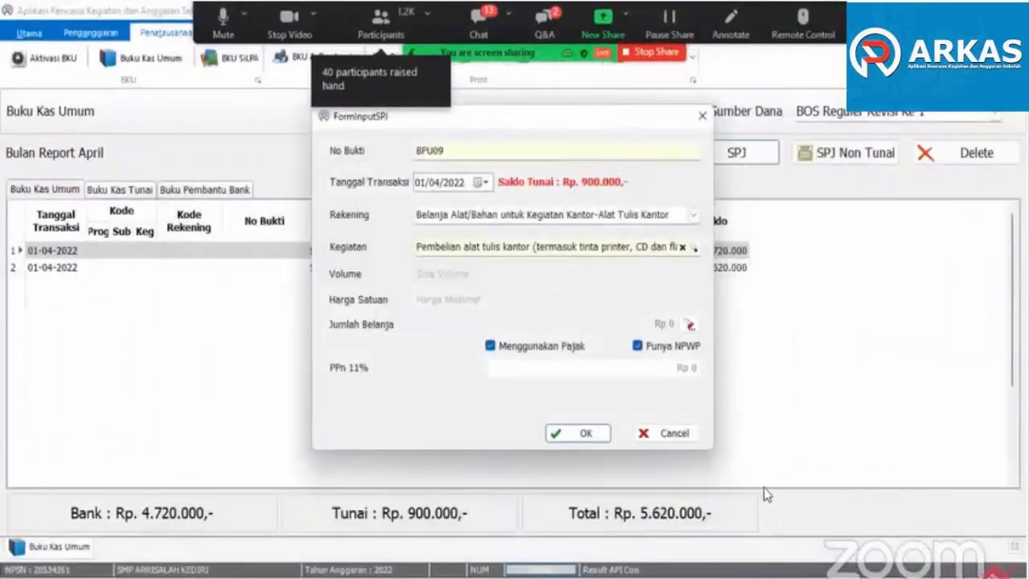
click(674, 436)
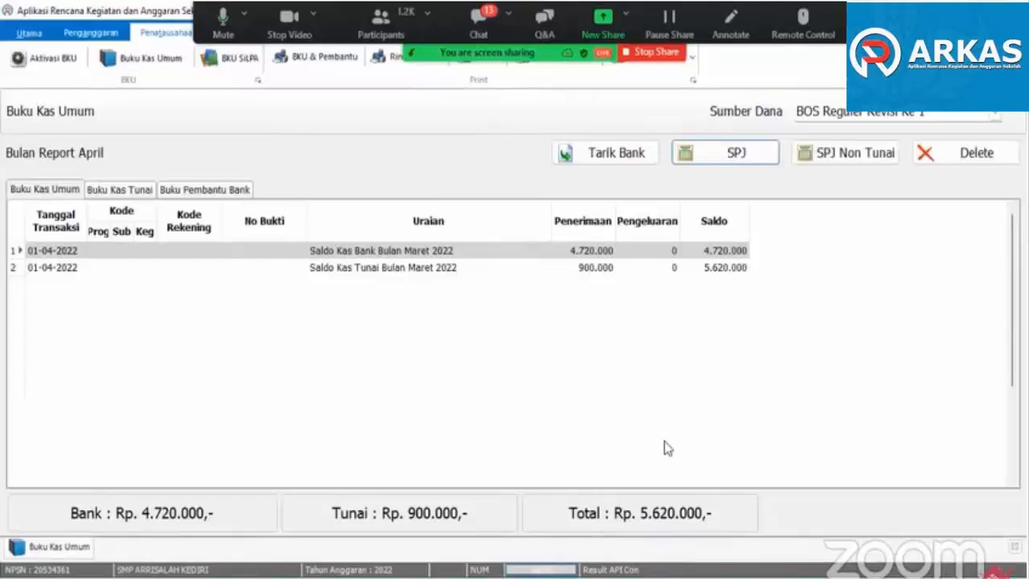
- Preview the Buku Kas Umum report for BOS Reguler, month Februari, look through its transactions and close the preview
click(317, 60)
click(457, 196)
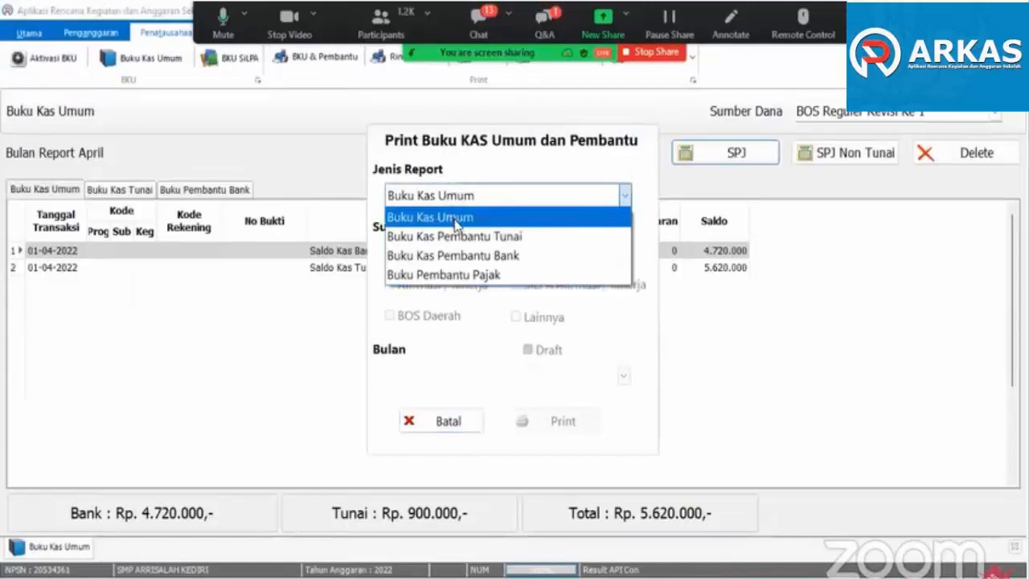
click(457, 218)
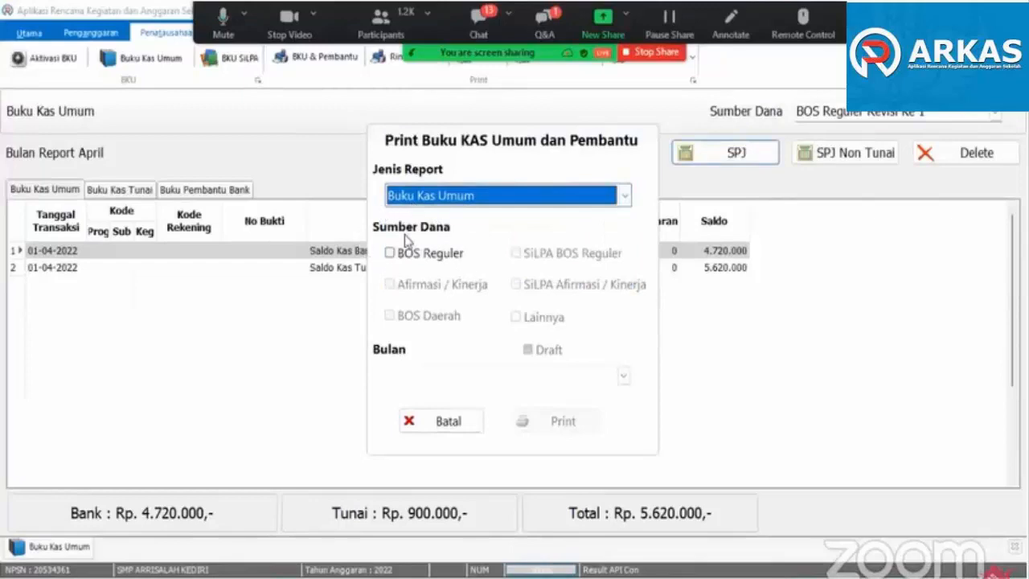
click(390, 253)
click(623, 377)
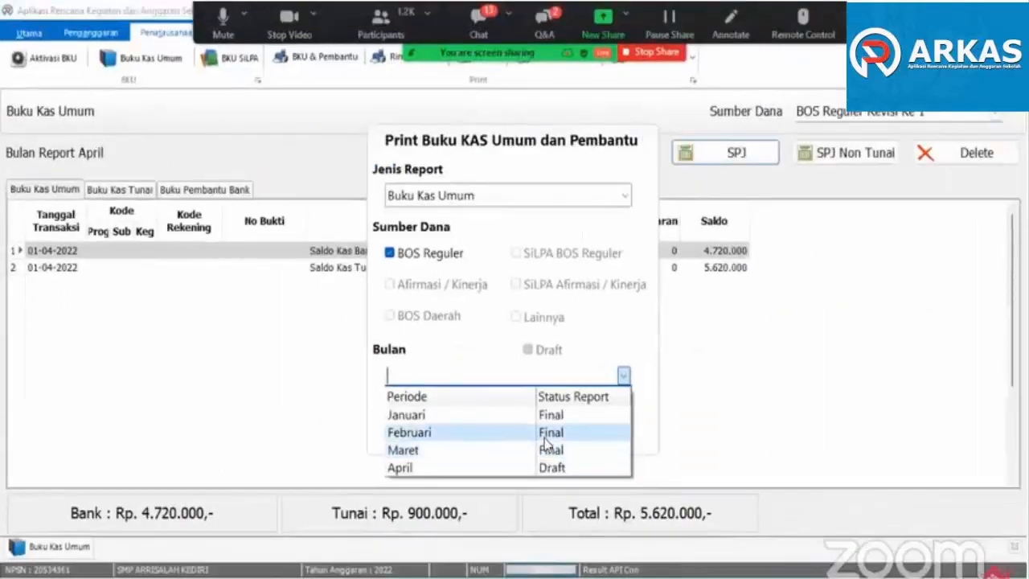
click(546, 434)
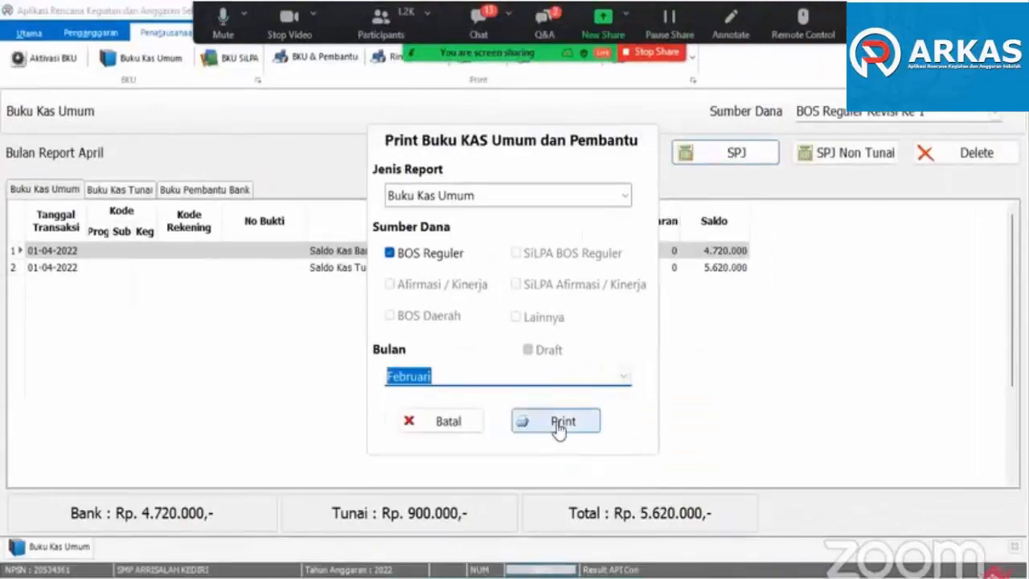
click(557, 425)
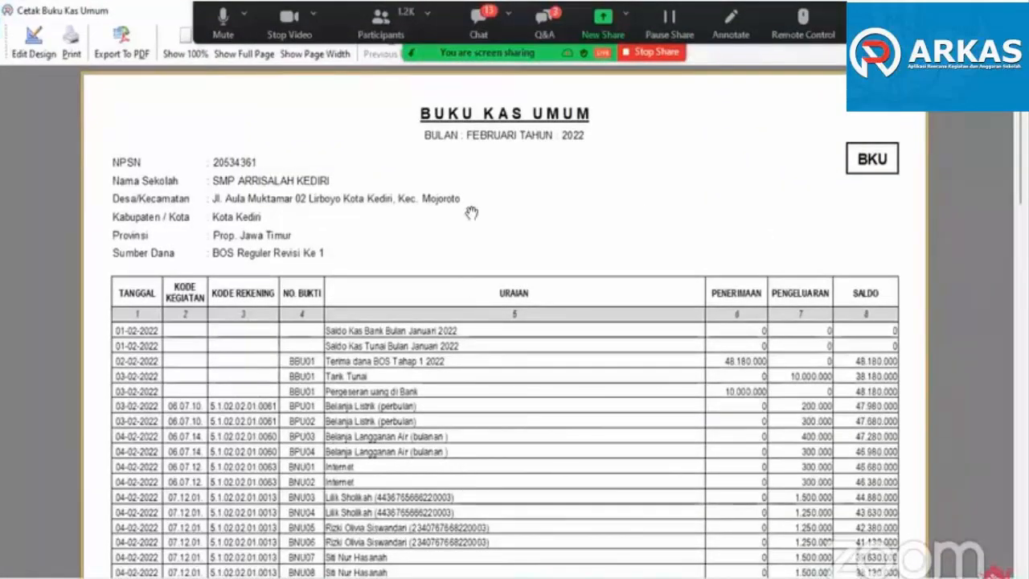
scroll(469, 201, down, 5)
scroll(789, 205, up, 2)
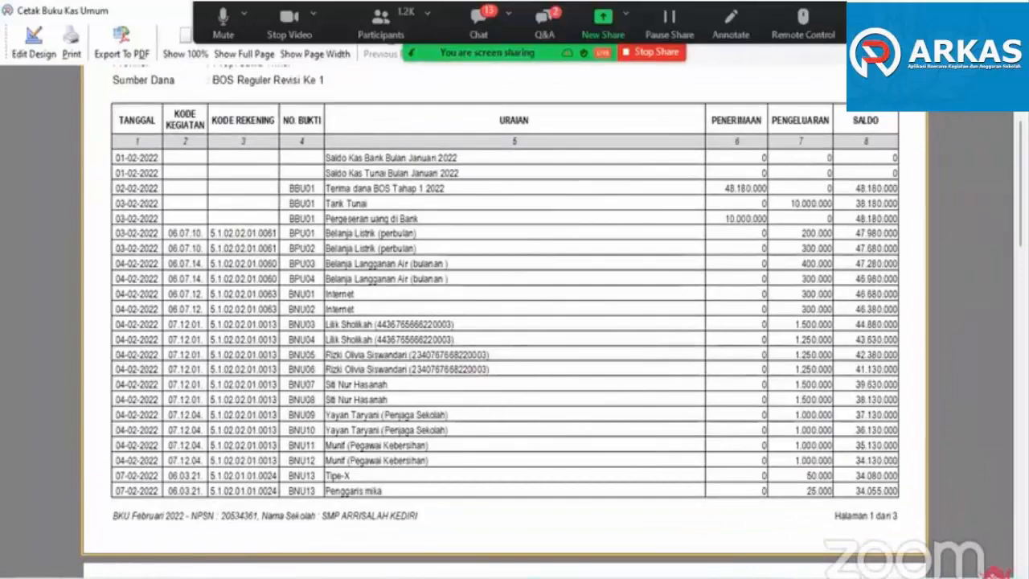
click(1015, 10)
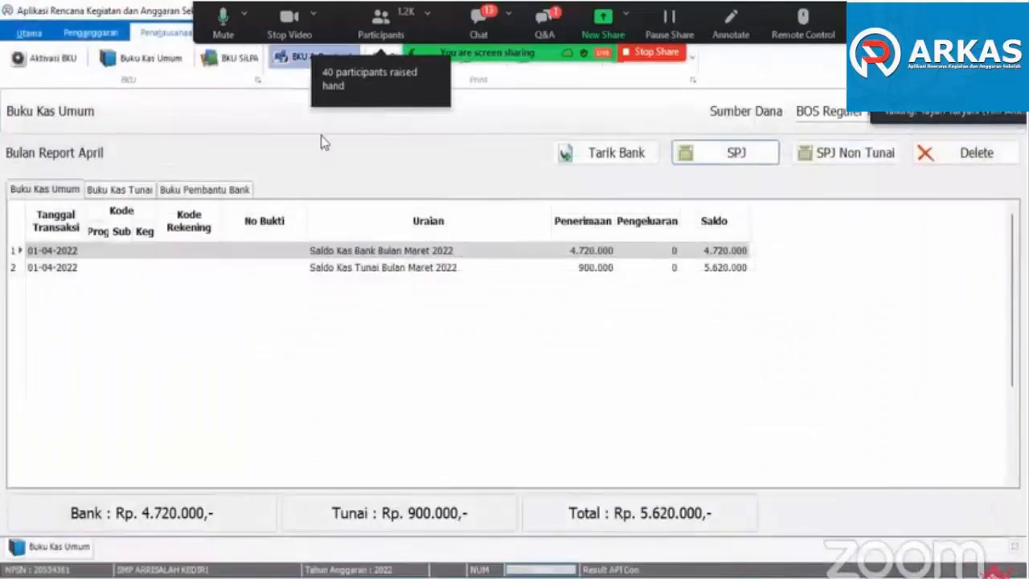
- Preview the Buku Pembantu Pajak report for BOS Reguler, month Maret, look over its tax entries and close the preview
click(437, 255)
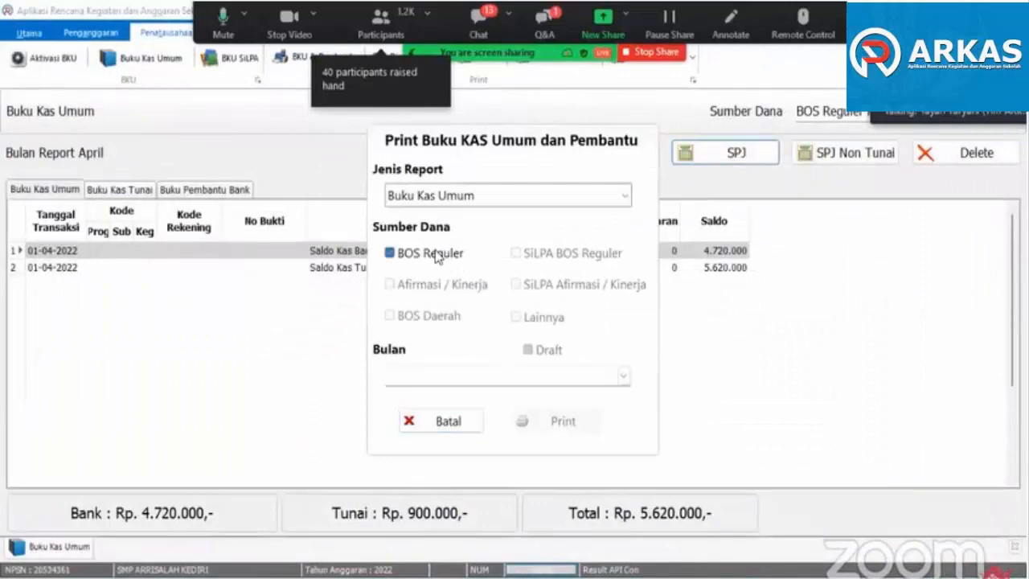
click(626, 197)
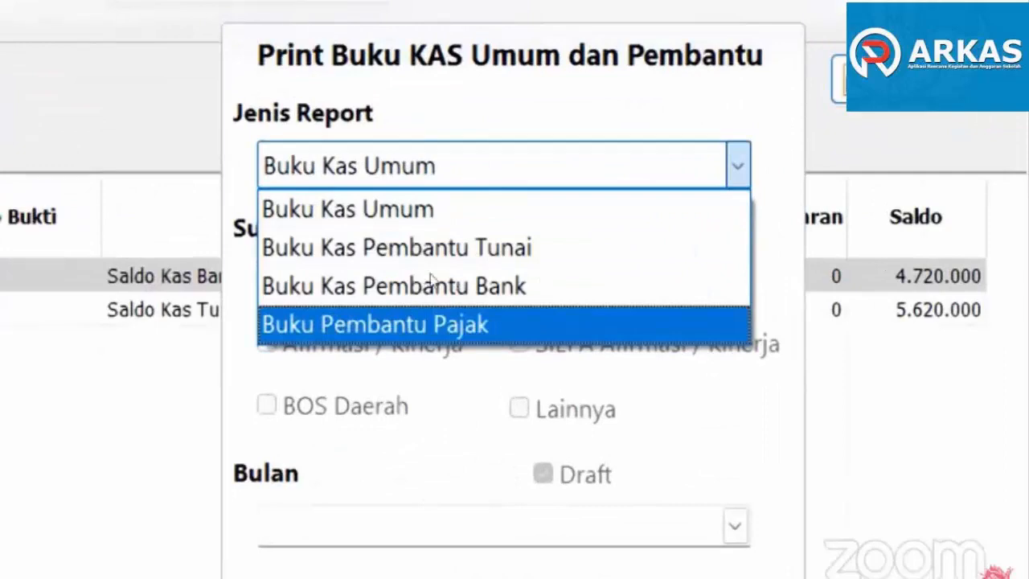
click(480, 323)
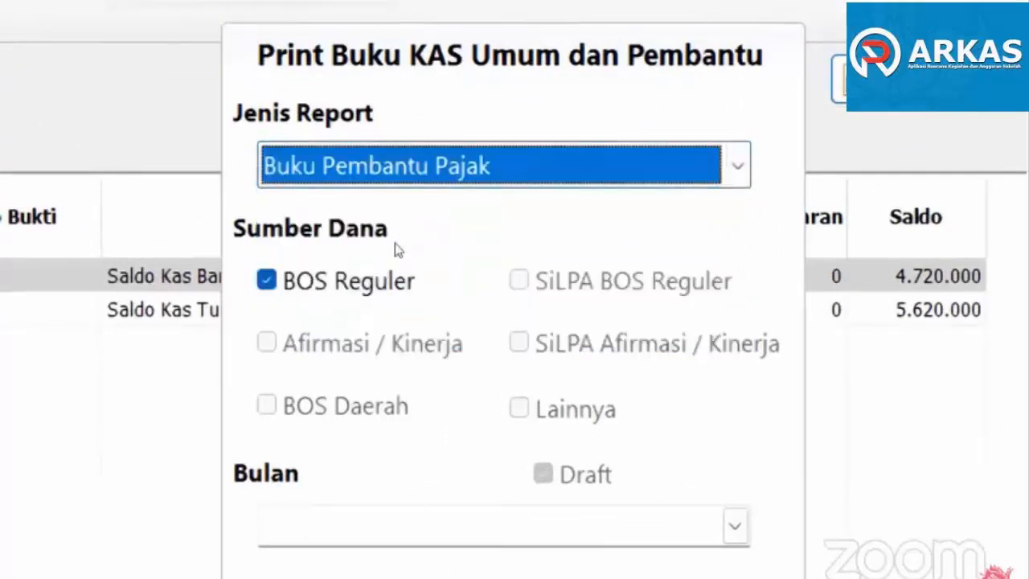
click(619, 526)
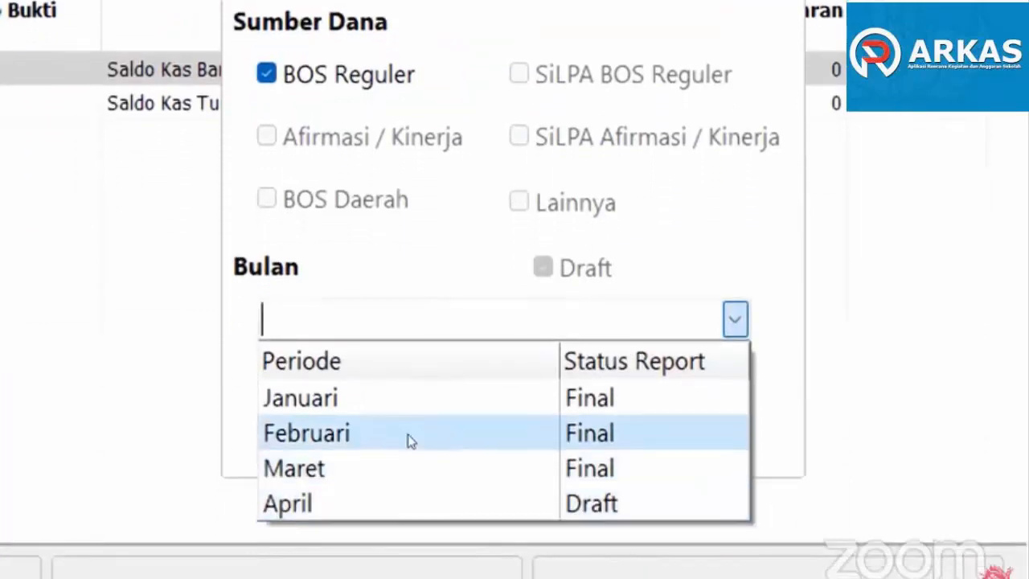
click(407, 455)
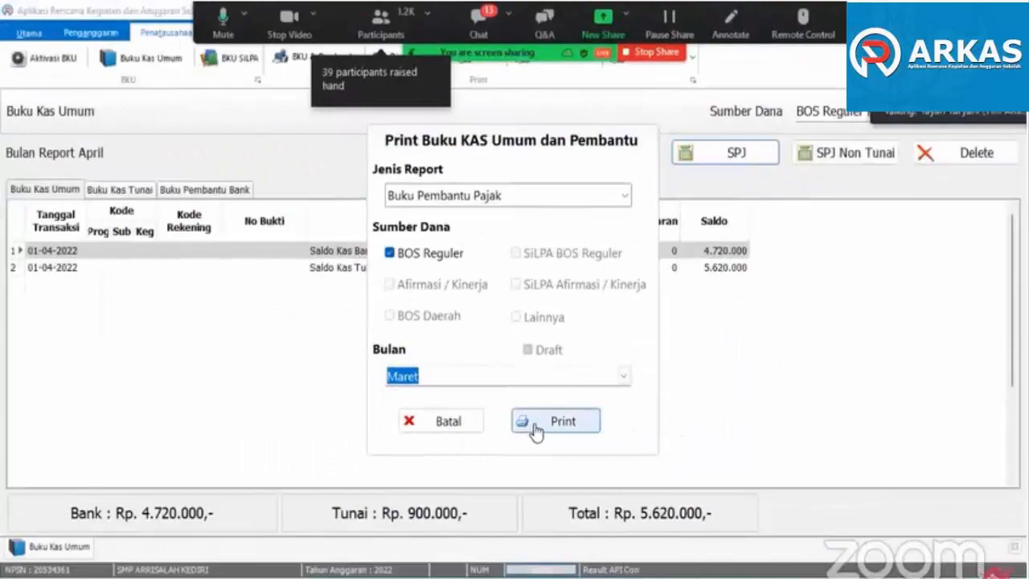
click(536, 426)
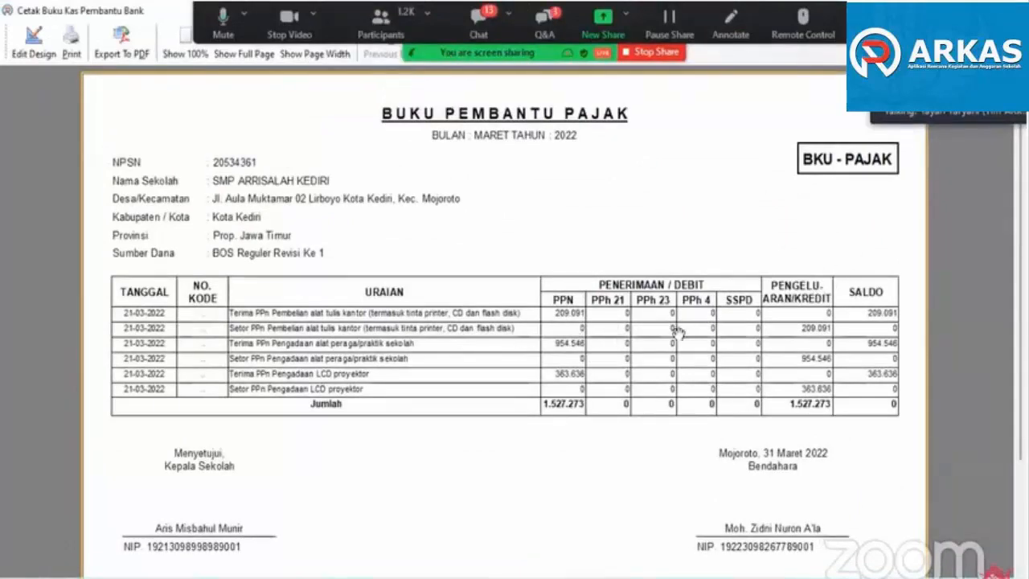
key(Escape)
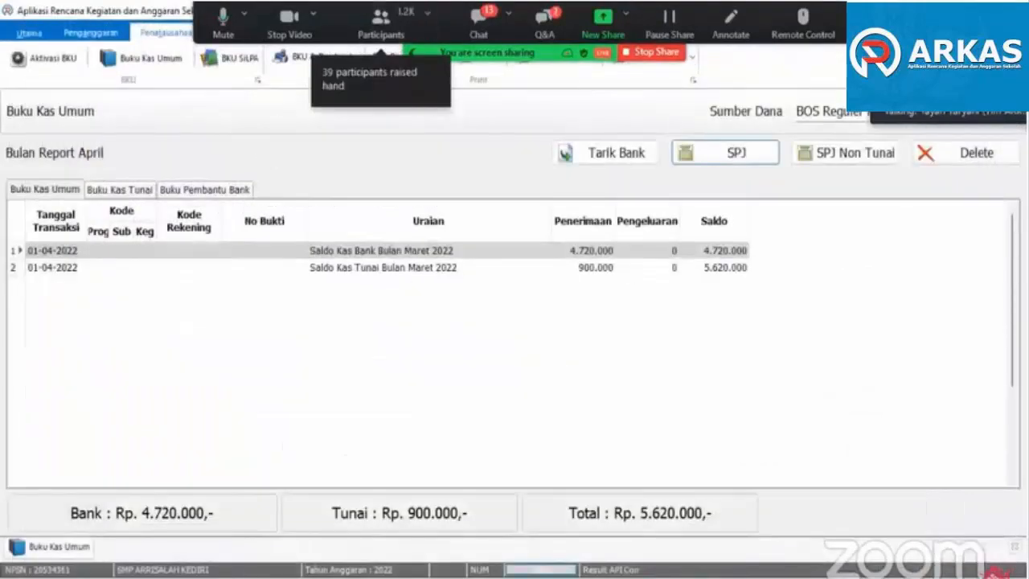
click(977, 10)
drag(781, 73, 770, 96)
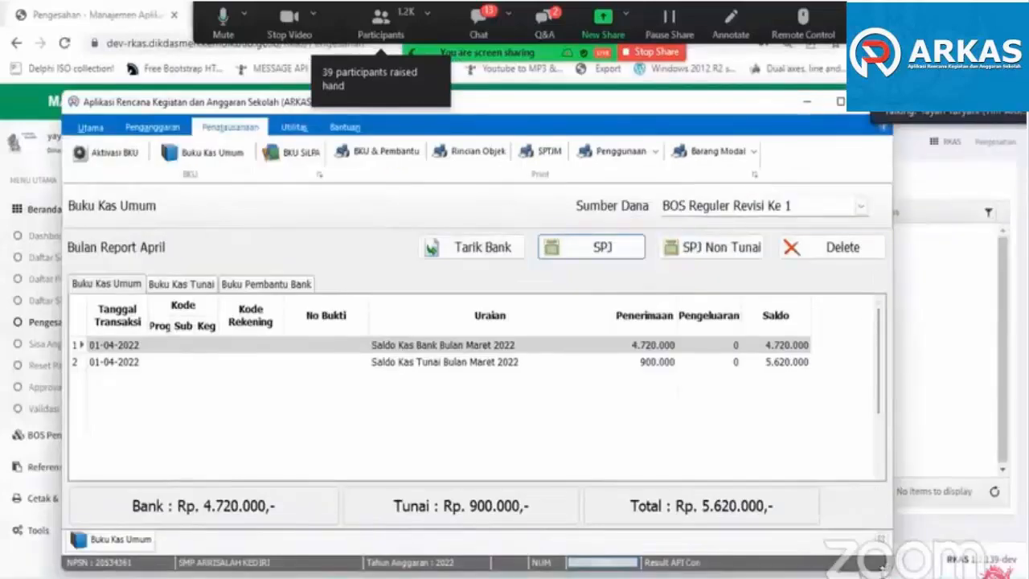
drag(891, 572, 985, 578)
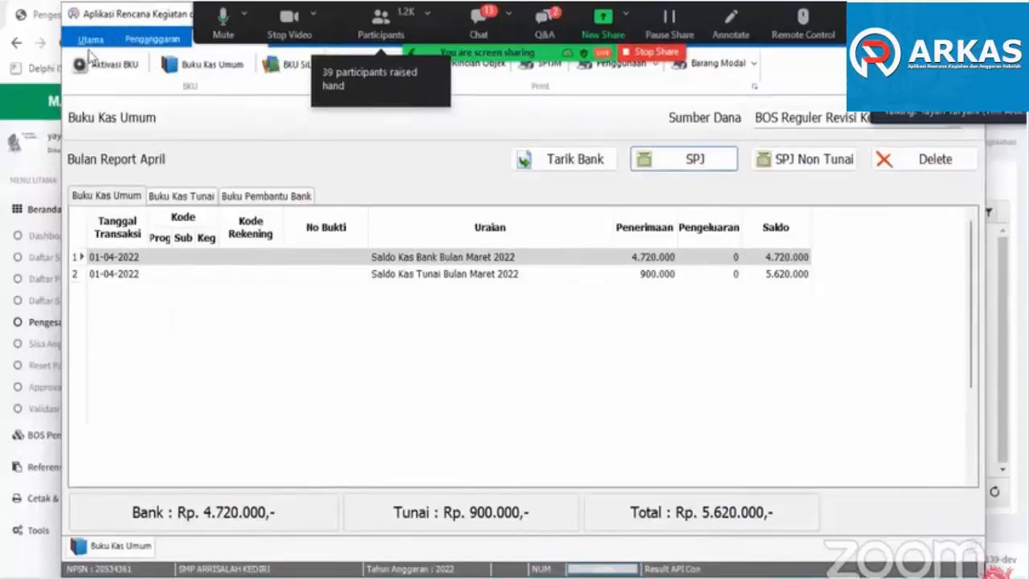
double_click(99, 14)
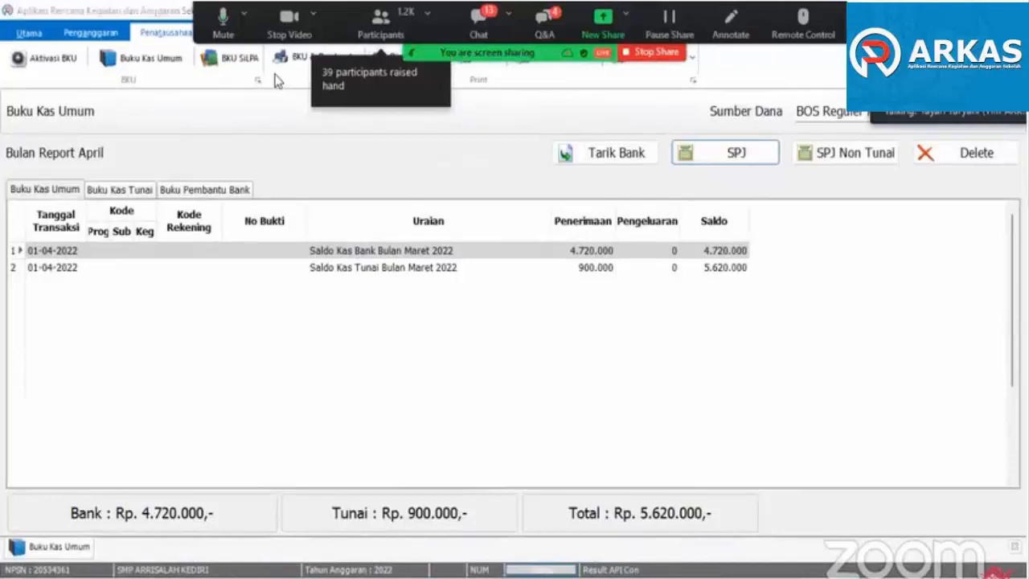
click(372, 84)
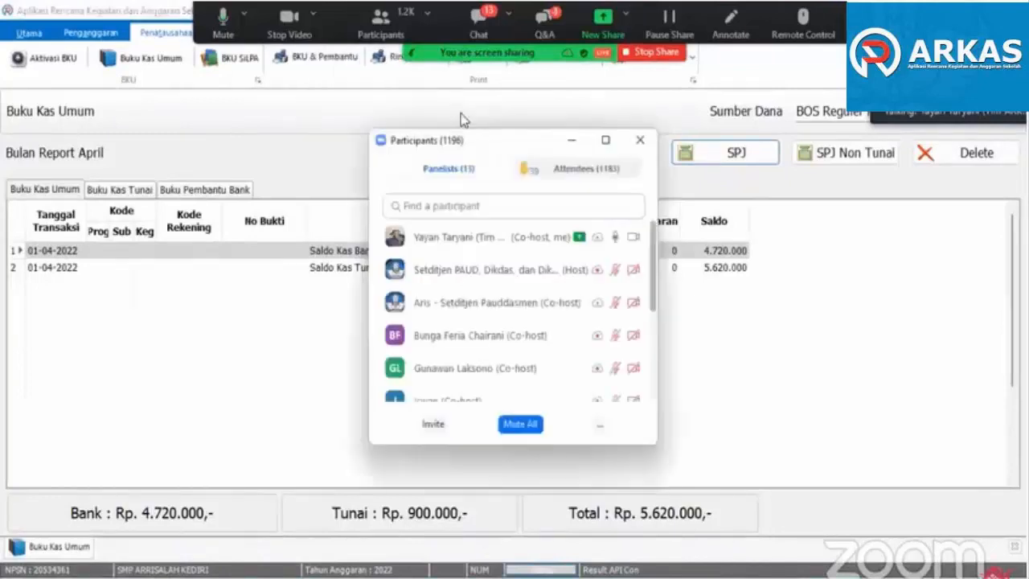
- Preview the Rincian Objek Belanja report for the BOS Reguler Revisi Ke 1 budget, period Maret
click(411, 71)
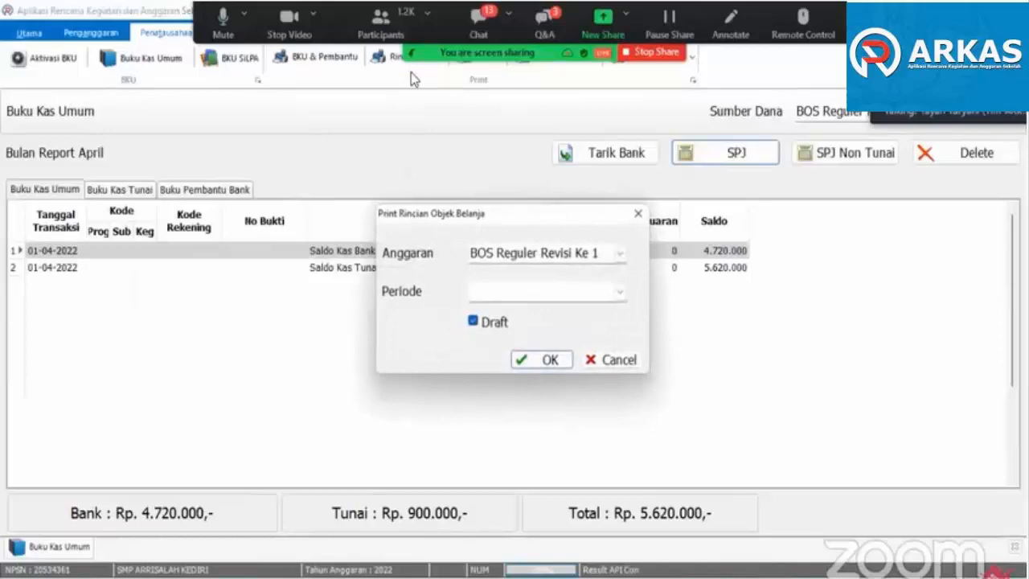
click(618, 291)
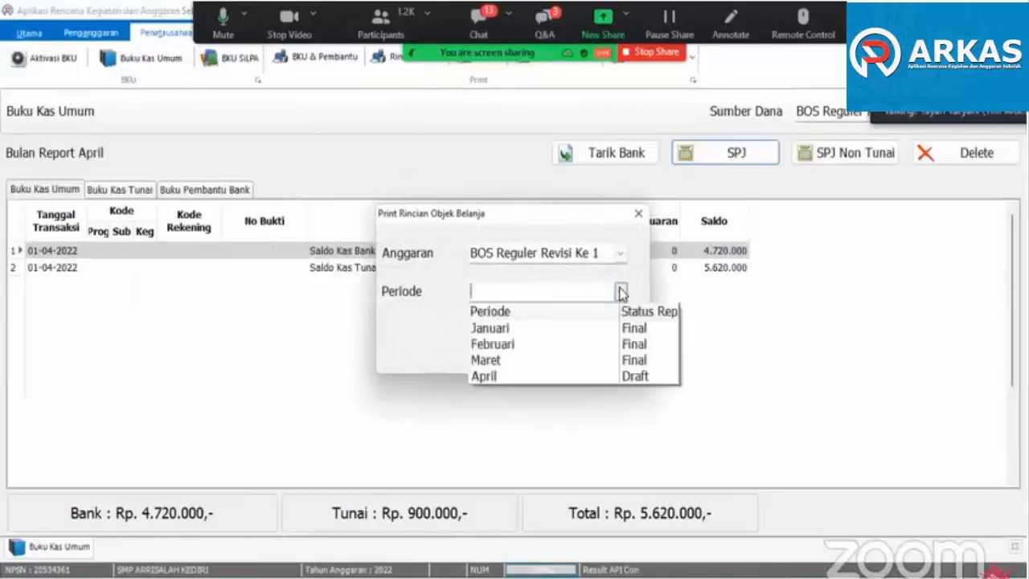
click(560, 358)
click(530, 363)
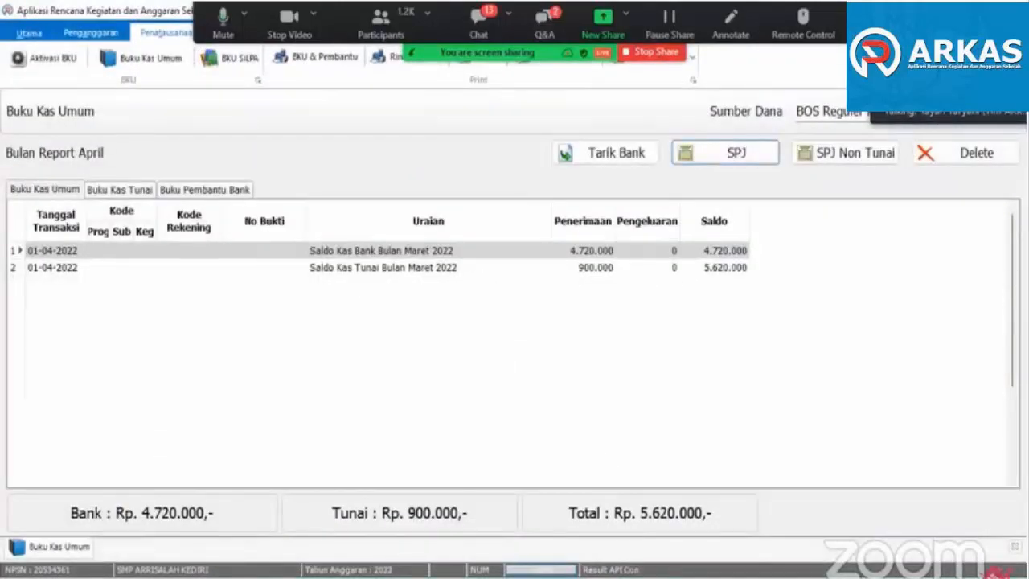
- Generate the Realisasi Anggaran report for BOS Reguler Revisi Ke 1 with Semester as the period type and Semester 1 as the period
click(492, 75)
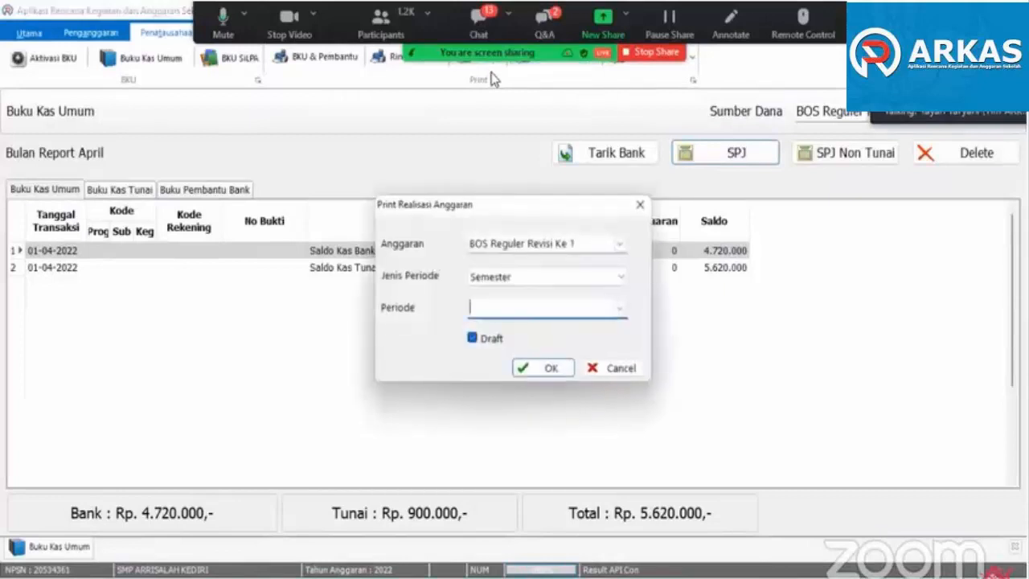
click(618, 308)
click(554, 343)
click(552, 368)
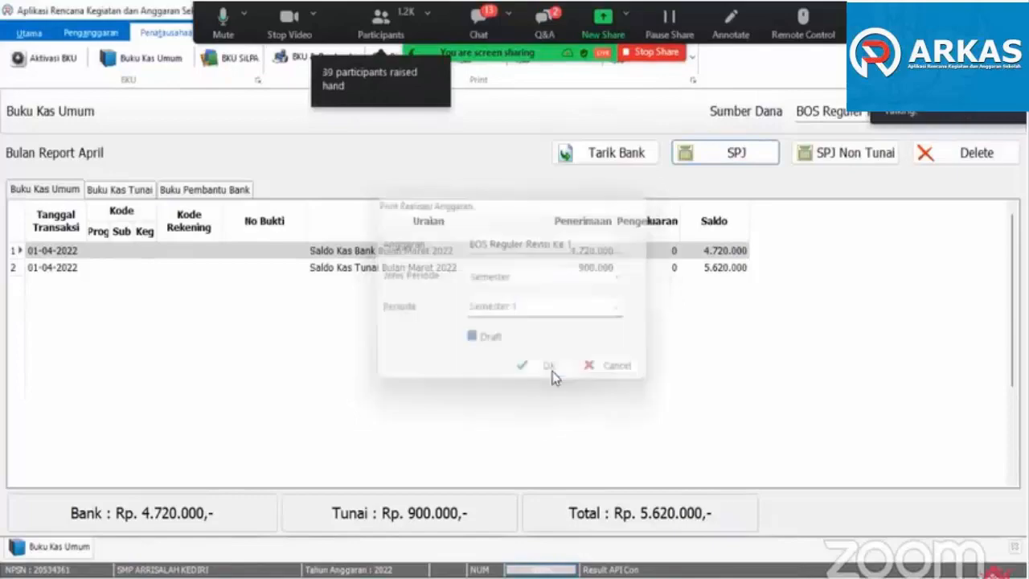